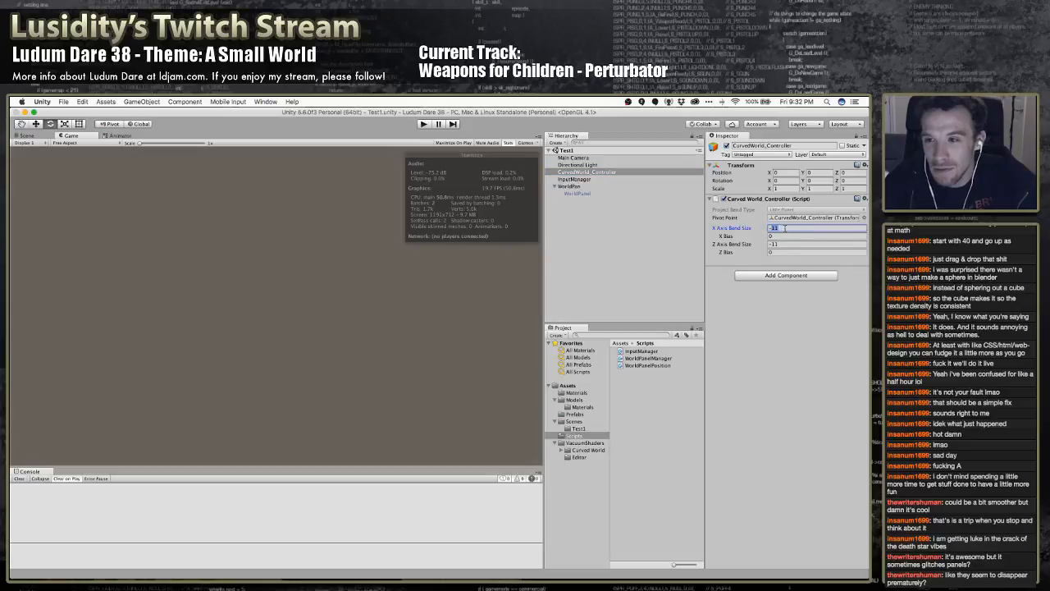
Set the CurvedWorld_Controller's X and Z Axis Bend Size to -22 and X Bias to 50, and run the game
{"action": "left_click", "coordinate": [785, 245]}
{"action": "type", "text": "-22"}
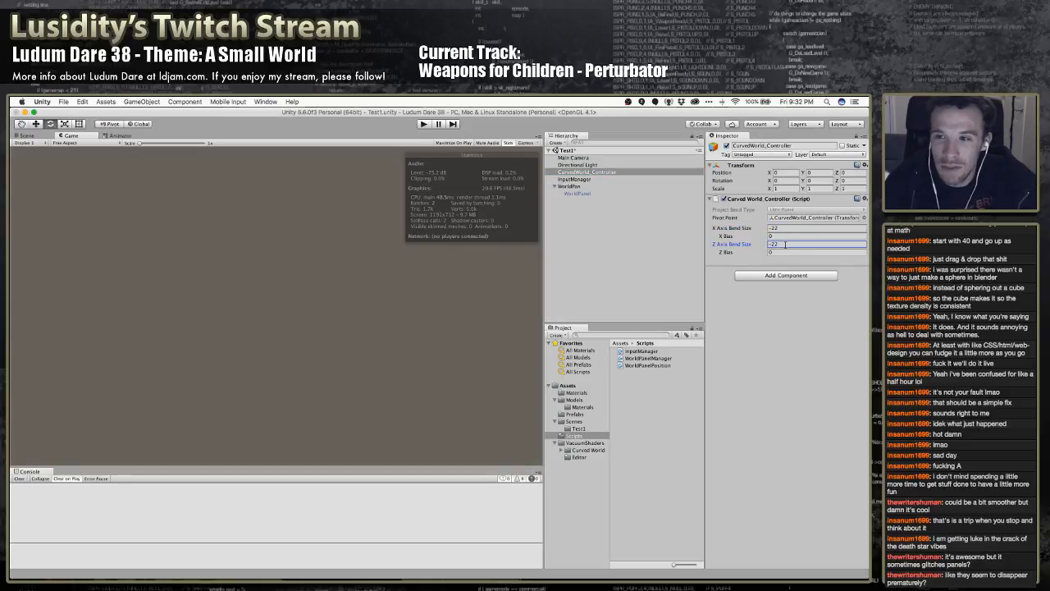
{"action": "left_click", "coordinate": [785, 236]}
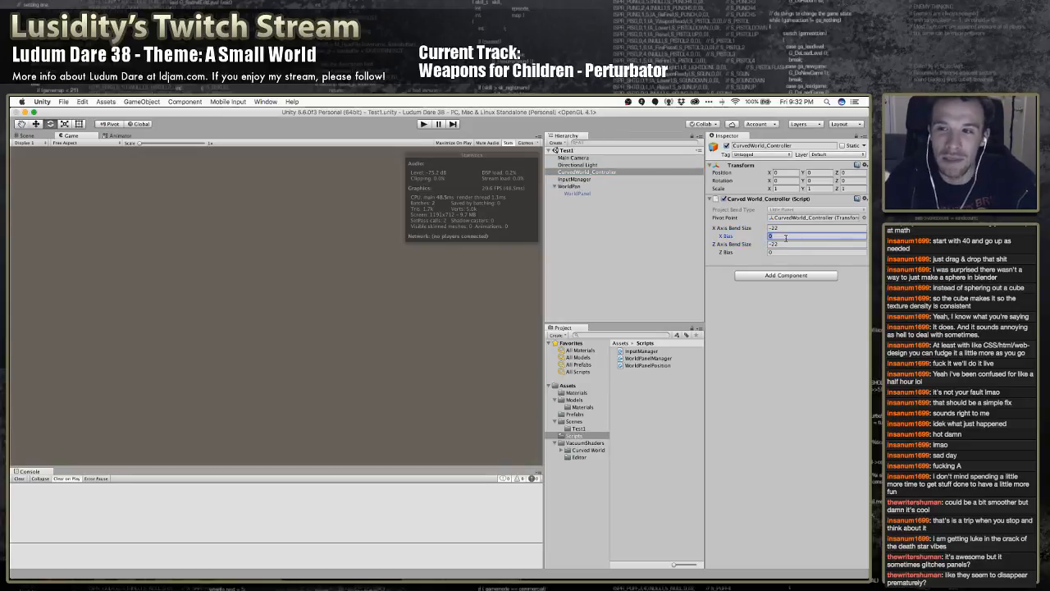
{"action": "type", "text": "50"}
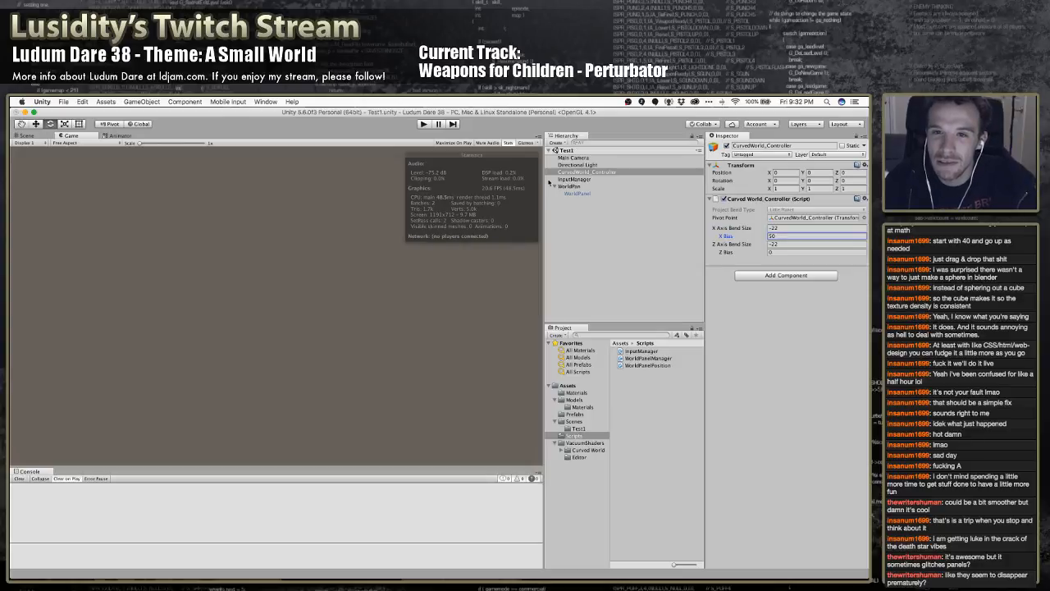
{"action": "left_click", "coordinate": [423, 124]}
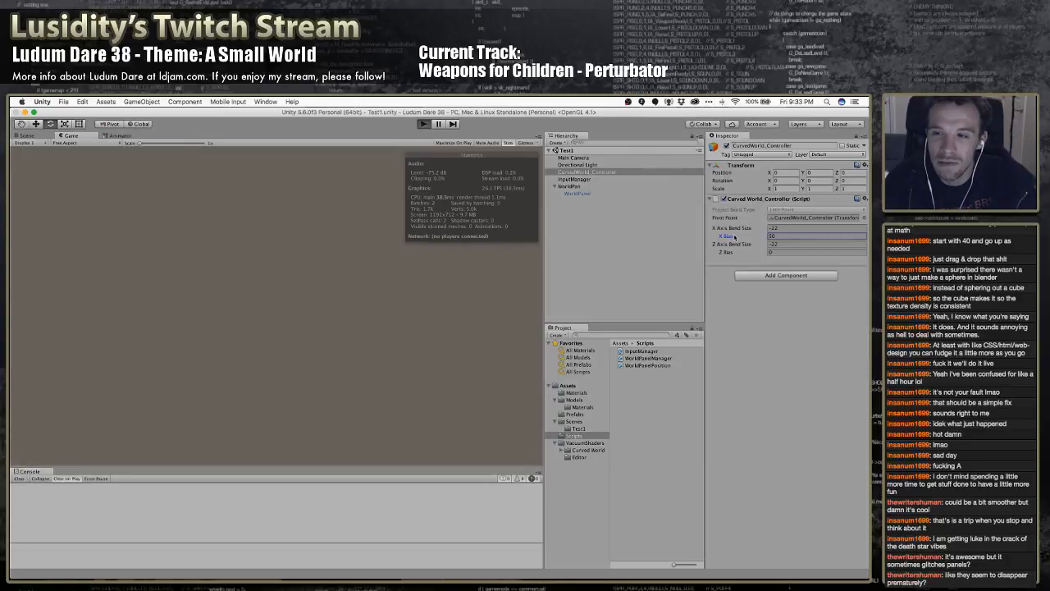
Try X Bias values of 10, 50 and finally 200 on the curved world while the game runs
{"action": "left_click", "coordinate": [789, 236]}
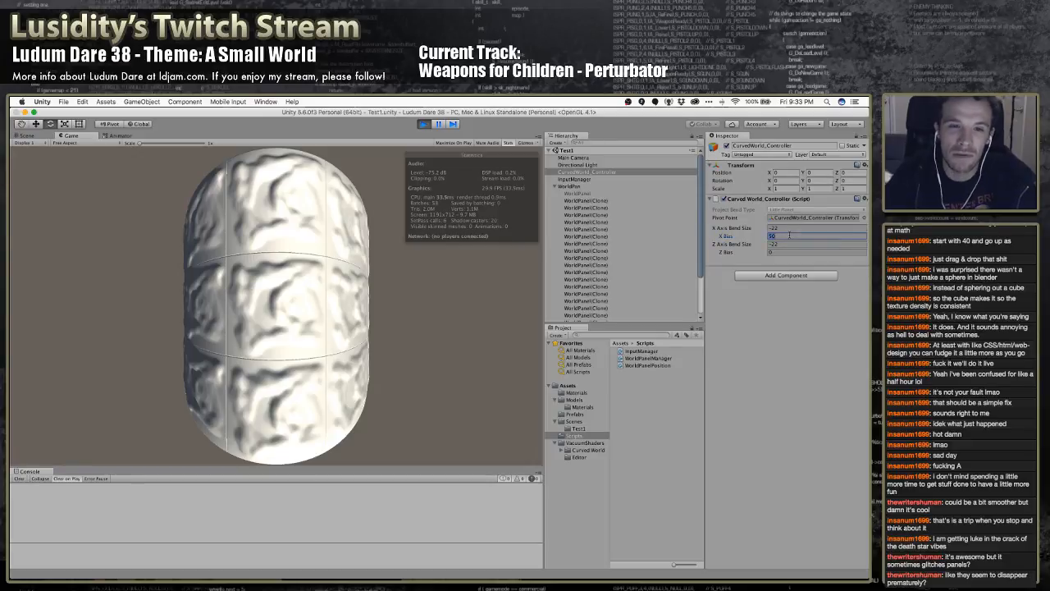
{"action": "type", "text": "10"}
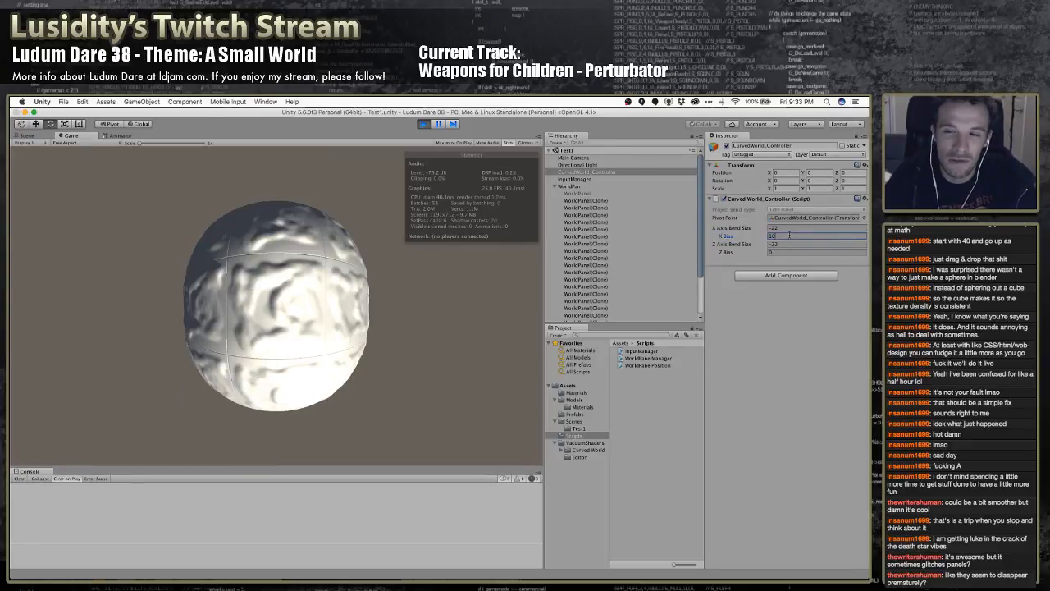
{"action": "key", "text": "BackSpace"}
{"action": "key", "text": "BackSpace"}
{"action": "type", "text": "50"}
{"action": "key", "text": "BackSpace"}
{"action": "key", "text": "BackSpace"}
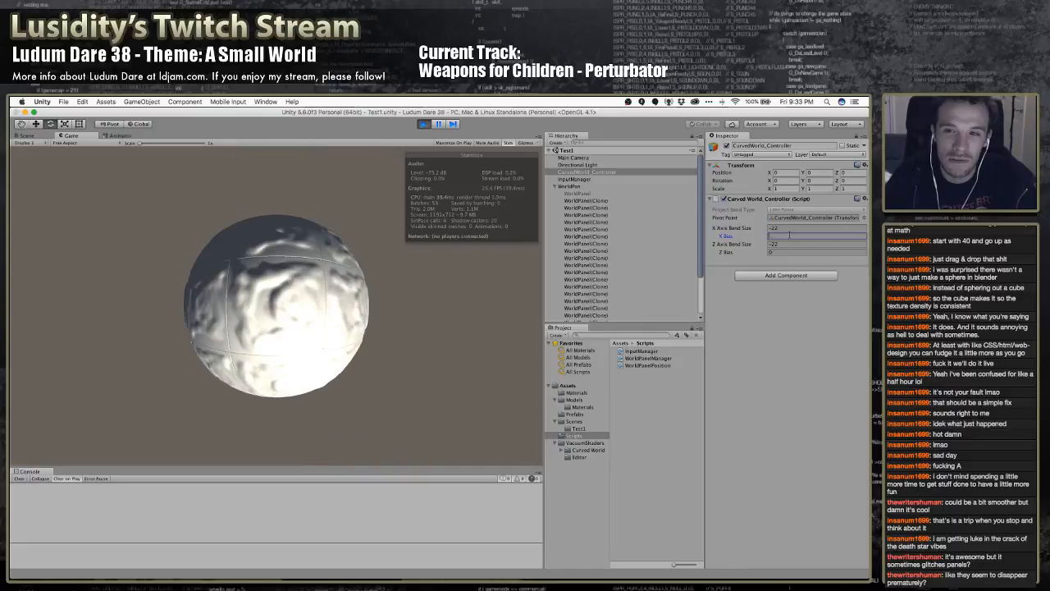
{"action": "type", "text": "200"}
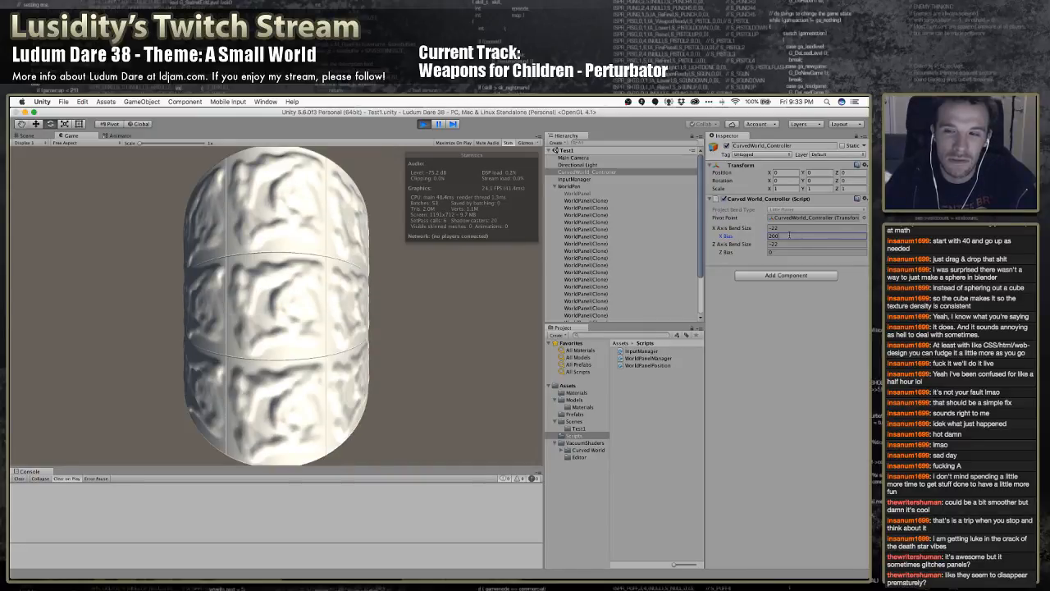
Try Z Bias values of 200, 50, -5 and 5 in the running game, and finish with 20
{"action": "key", "text": "Tab"}
{"action": "type", "text": "200"}
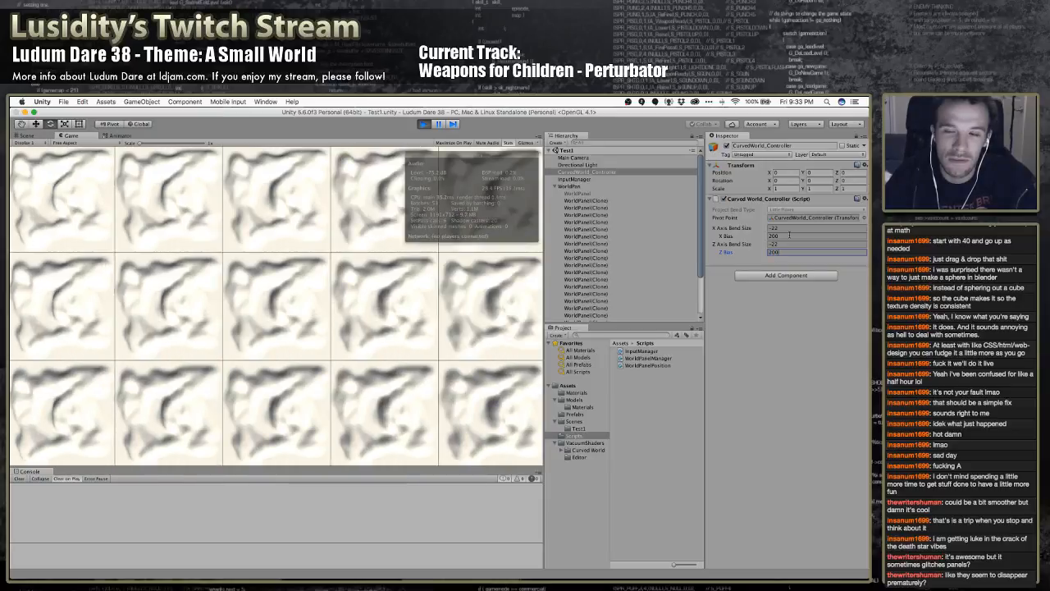
{"action": "key", "text": "BackSpace"}
{"action": "key", "text": "BackSpace"}
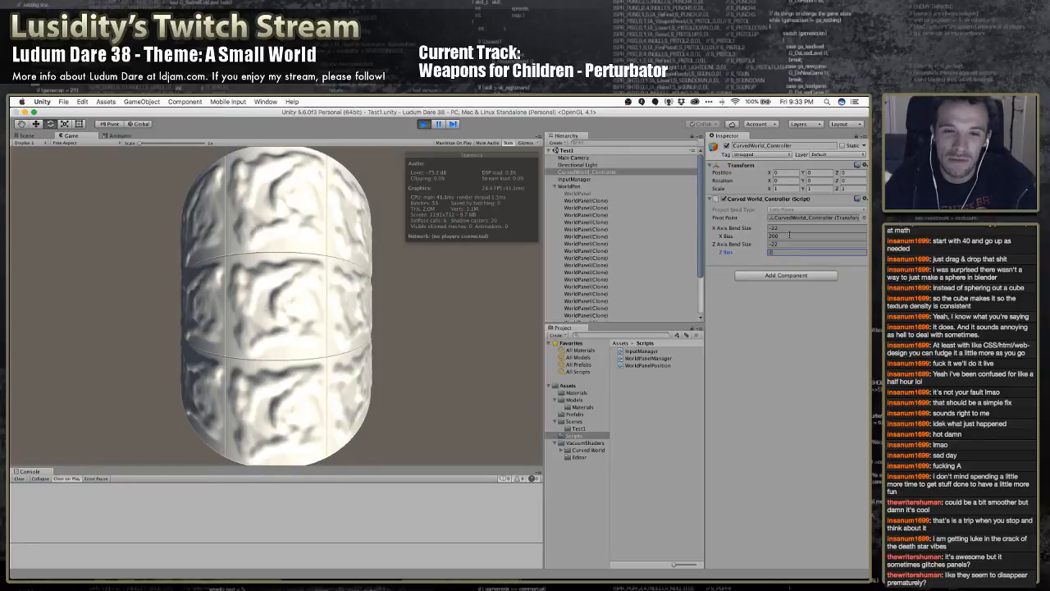
{"action": "key", "text": "BackSpace"}
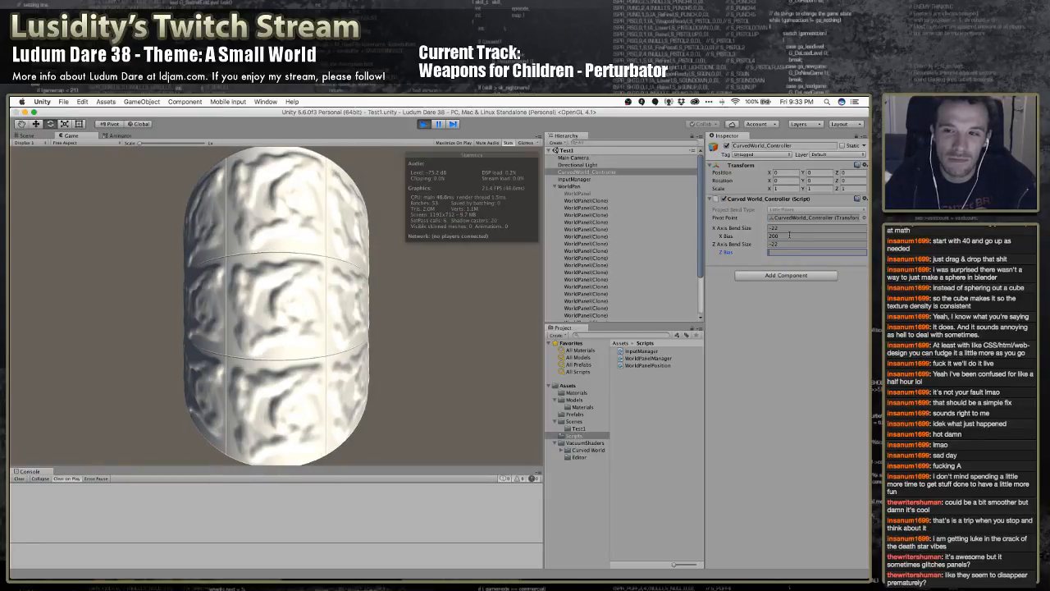
{"action": "type", "text": "50"}
{"action": "key", "text": "BackSpace"}
{"action": "key", "text": "BackSpace"}
{"action": "type", "text": "-5"}
{"action": "key", "text": "BackSpace"}
{"action": "key", "text": "BackSpace"}
{"action": "type", "text": "5"}
{"action": "key", "text": "BackSpace"}
{"action": "type", "text": "20"}
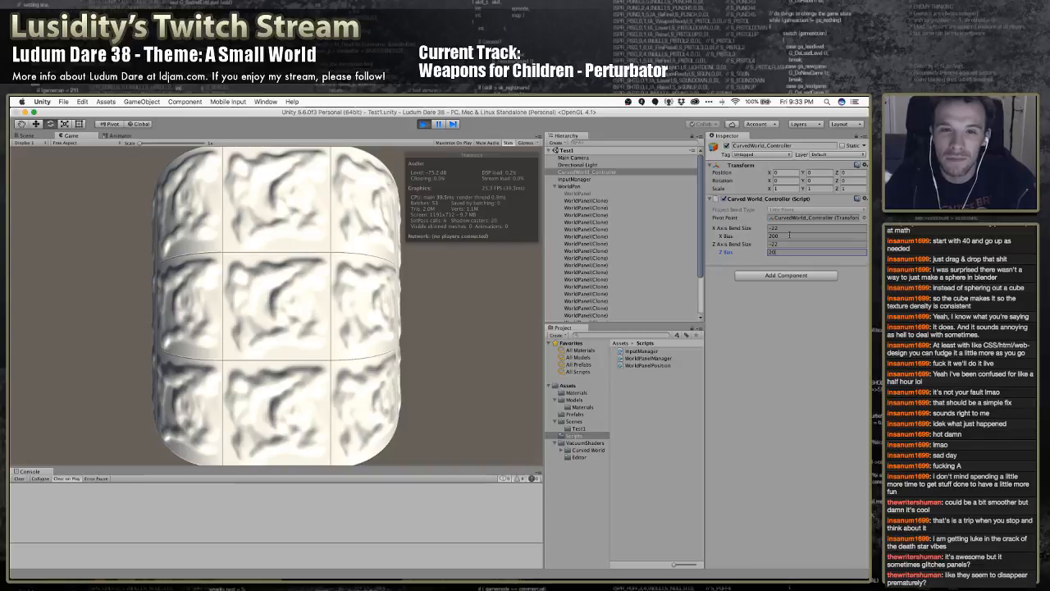
Set X Bias to 20 and give the running game view focus to check movement over the bent world
{"action": "left_click", "coordinate": [790, 235]}
{"action": "type", "text": "20"}
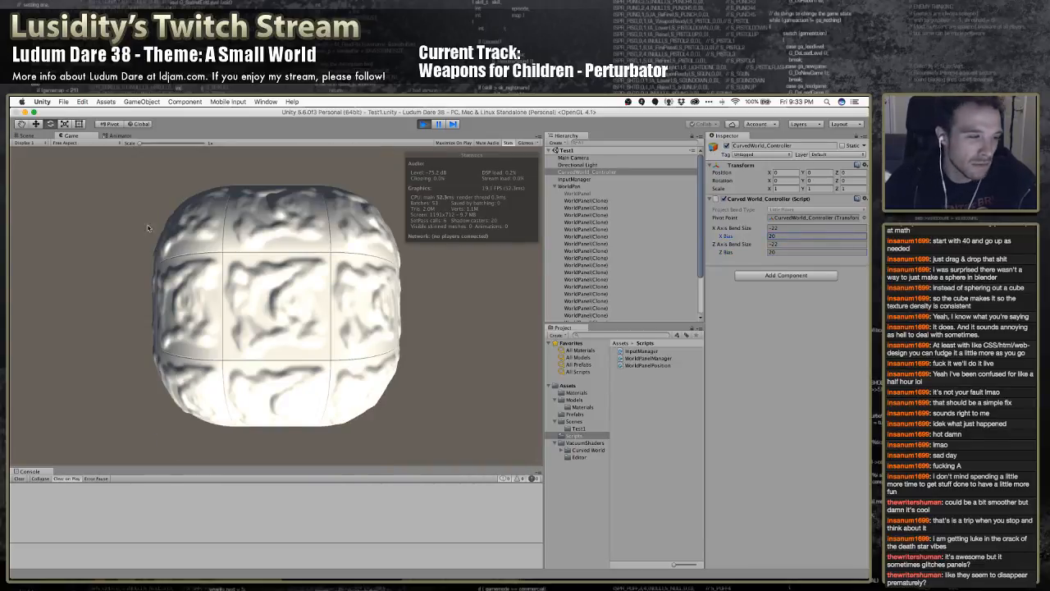
{"action": "left_click", "coordinate": [303, 312]}
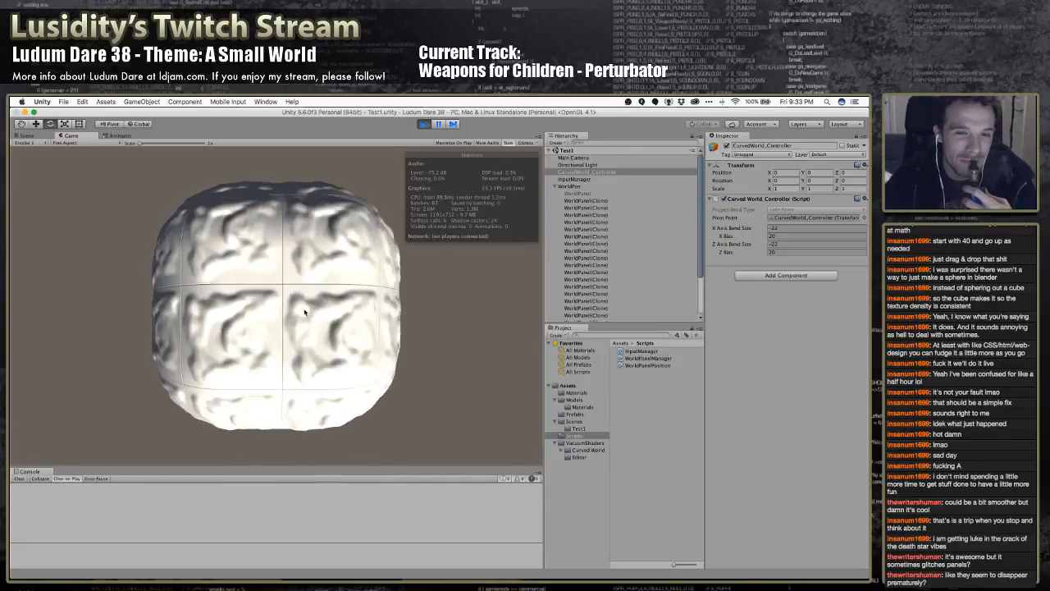
Reset Z Bias and X Bias to 0 in the running game and stop play mode
{"action": "left_click", "coordinate": [802, 236]}
{"action": "left_click", "coordinate": [791, 253]}
{"action": "type", "text": "0"}
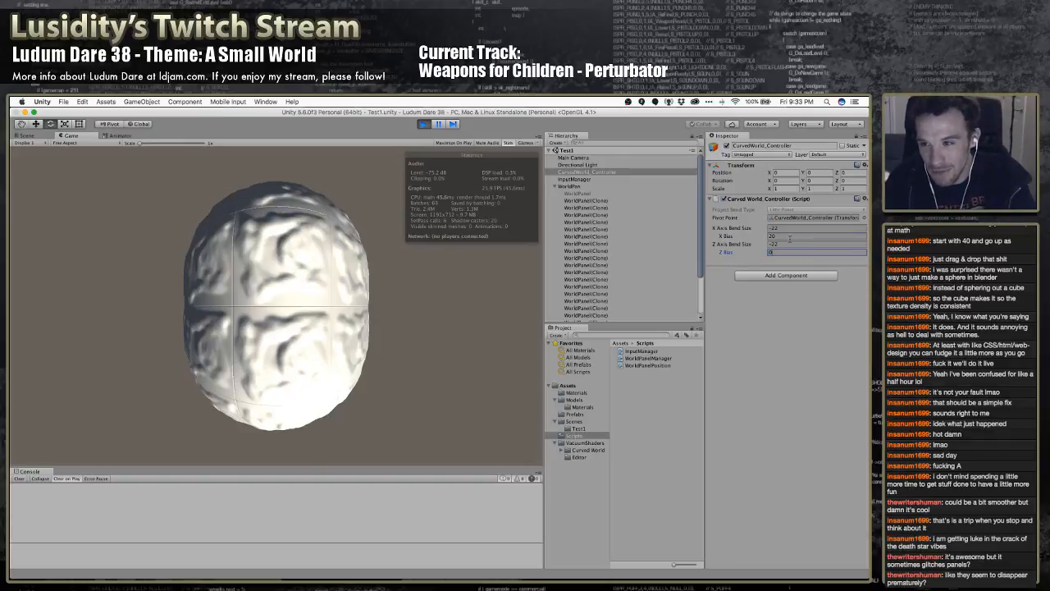
{"action": "left_click", "coordinate": [789, 236]}
{"action": "type", "text": "0"}
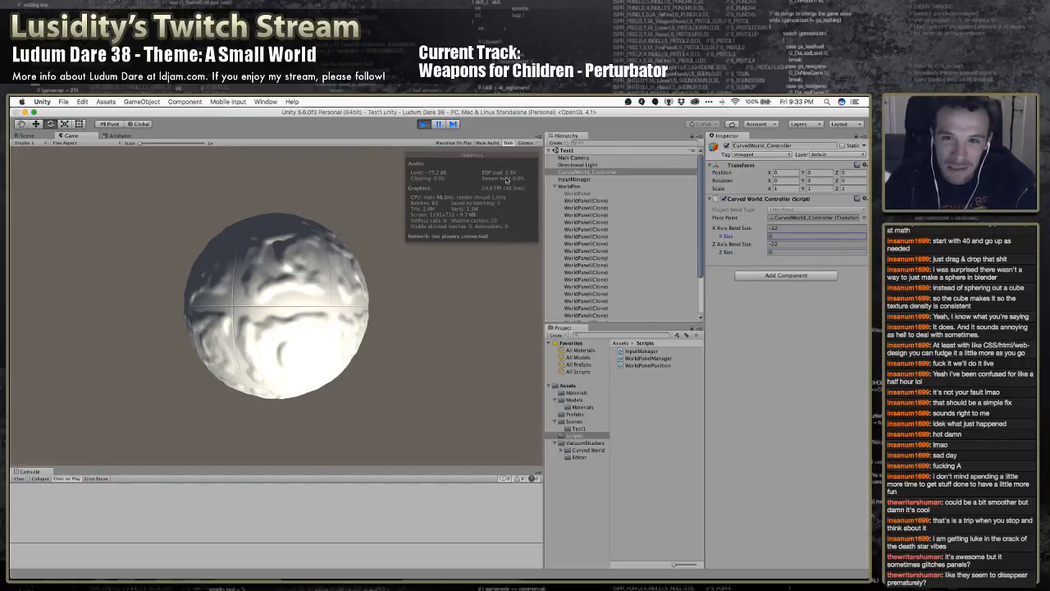
{"action": "left_click", "coordinate": [424, 124]}
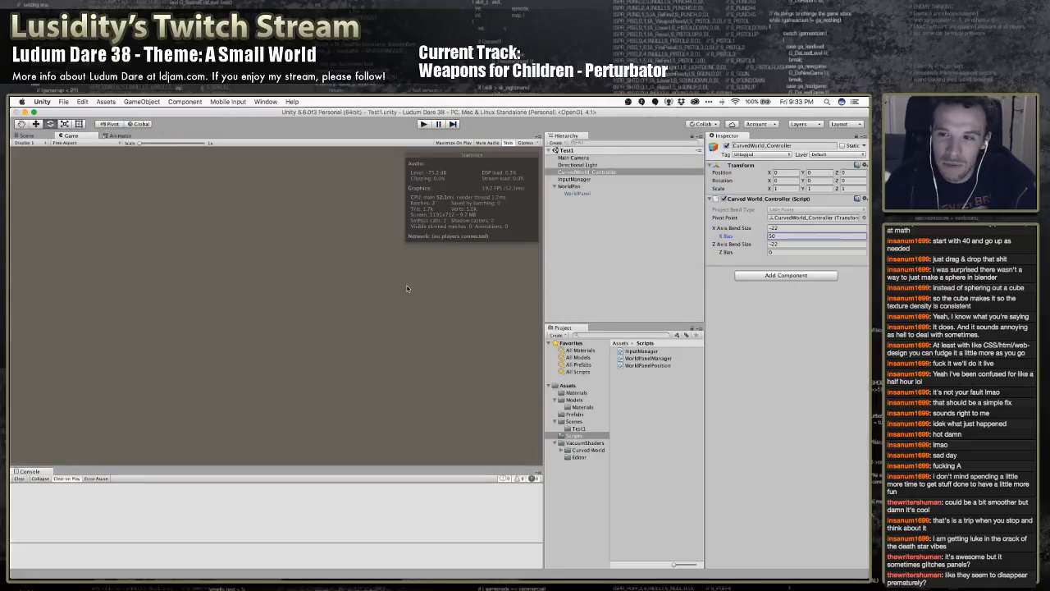
Set the controller's X Bias to 0 outside play mode and run the game again
{"action": "left_click", "coordinate": [791, 236]}
{"action": "type", "text": "50"}
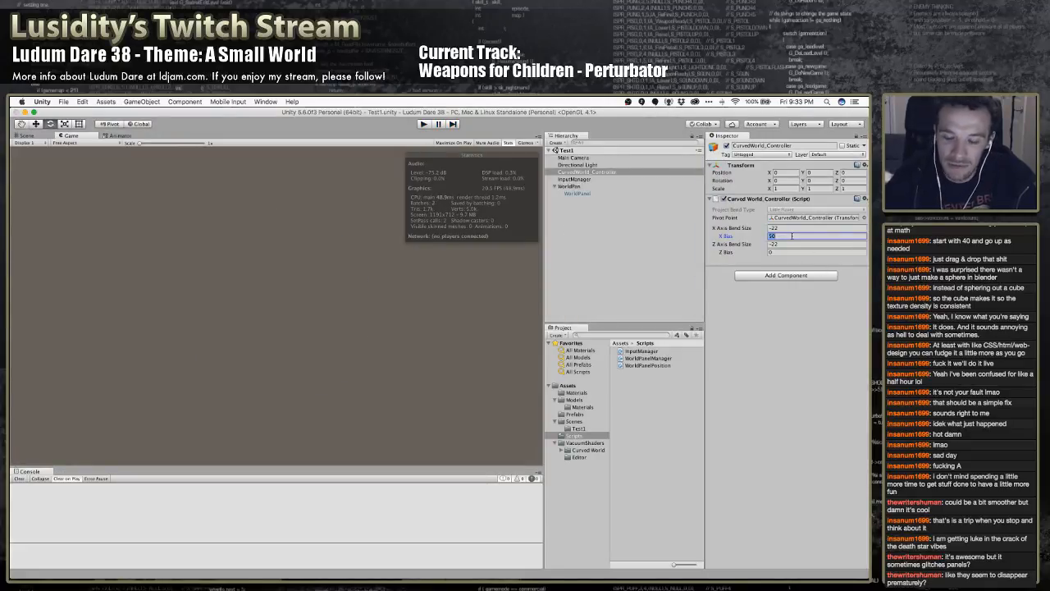
{"action": "key", "text": "BackSpace"}
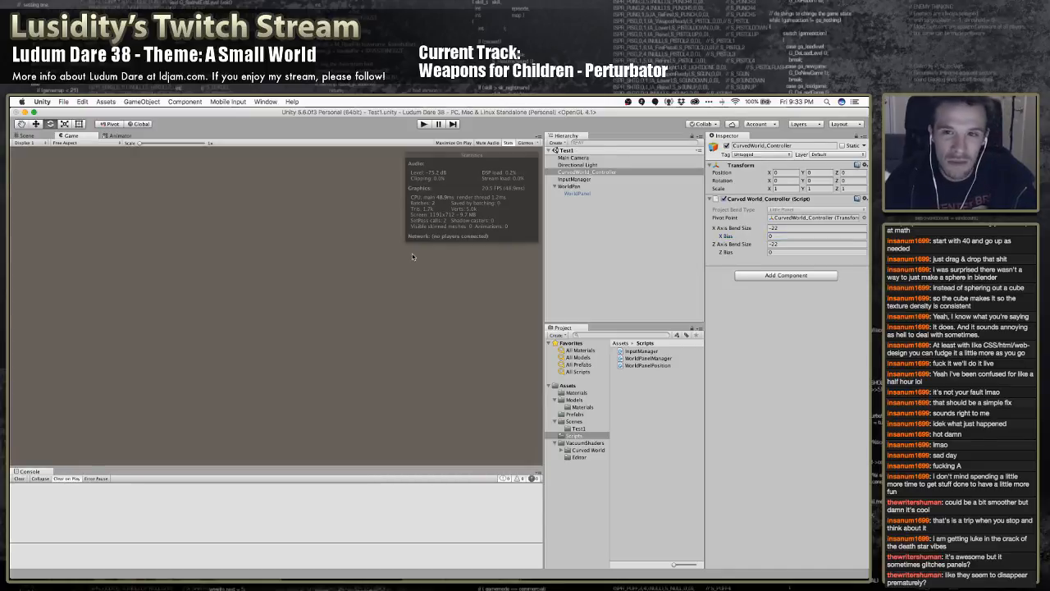
{"action": "left_click", "coordinate": [425, 125]}
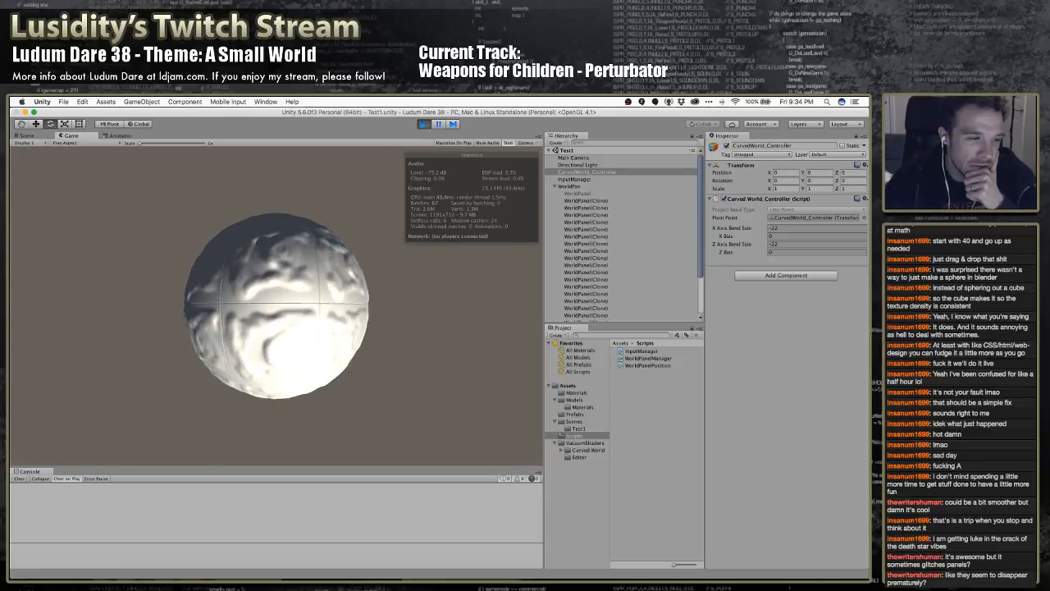
{"action": "key", "text": "super+Tab"}
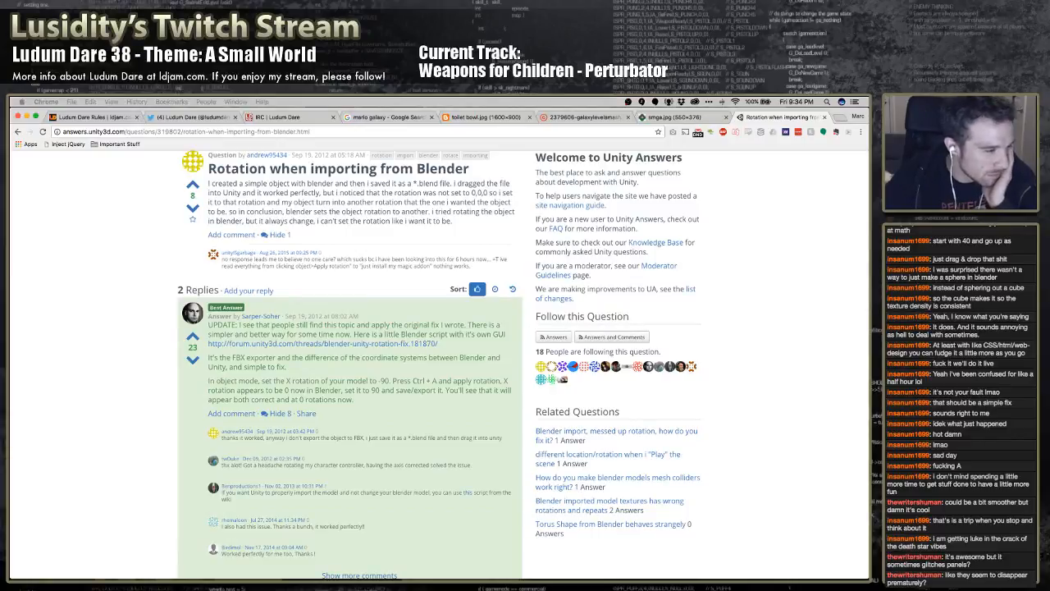
{"action": "key", "text": "super+Tab"}
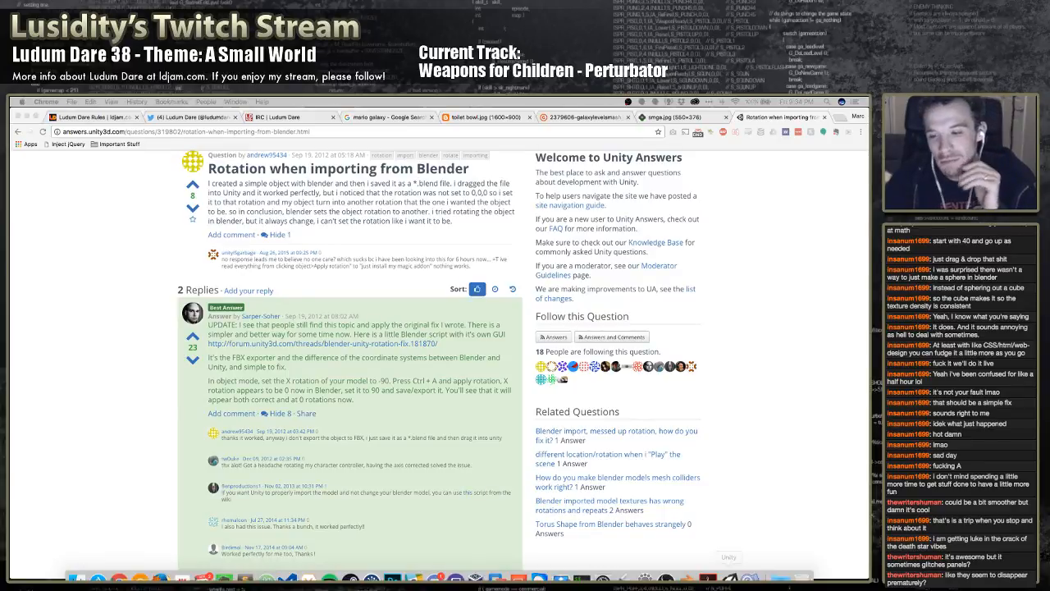
{"action": "left_click", "coordinate": [730, 567]}
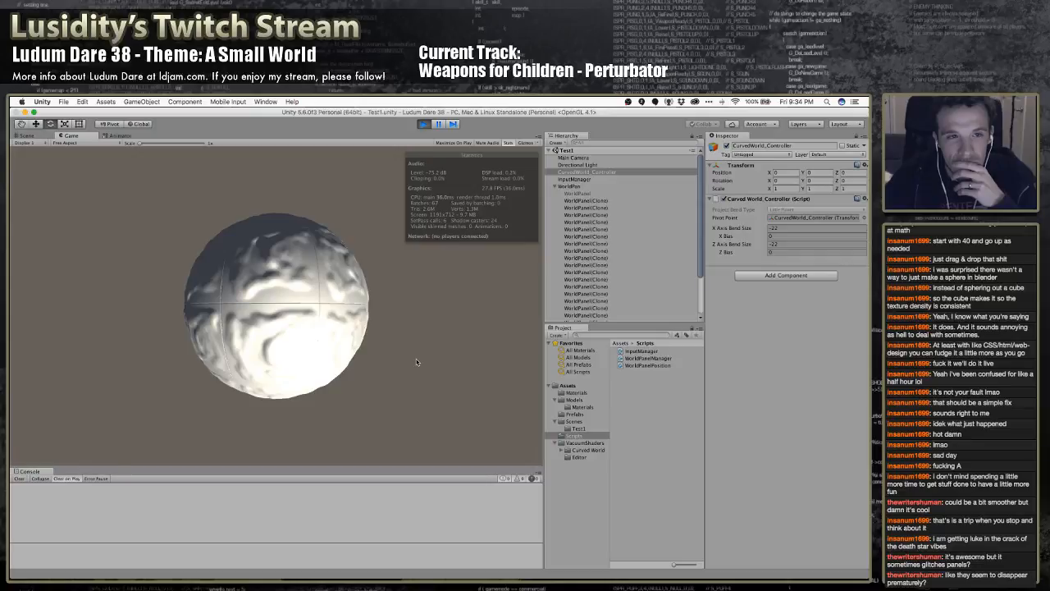
Move across the spherical world in several directions to examine how its panels scroll and bend, and stop the game
{"action": "key", "text": "d"}
{"action": "key", "text": "w"}
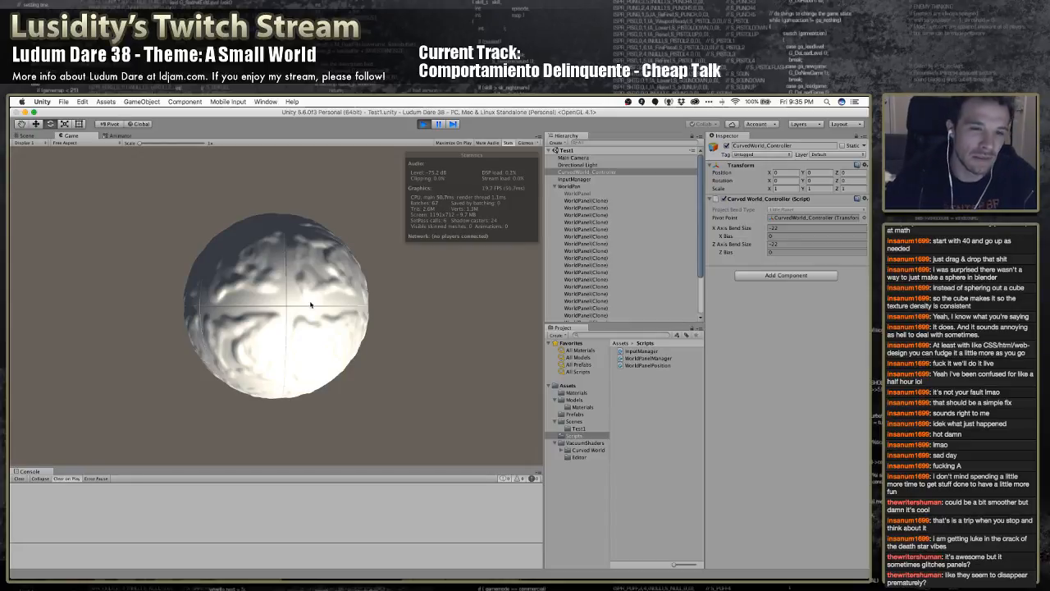
{"action": "key", "text": "d"}
{"action": "key", "text": "w"}
{"action": "key", "text": "w"}
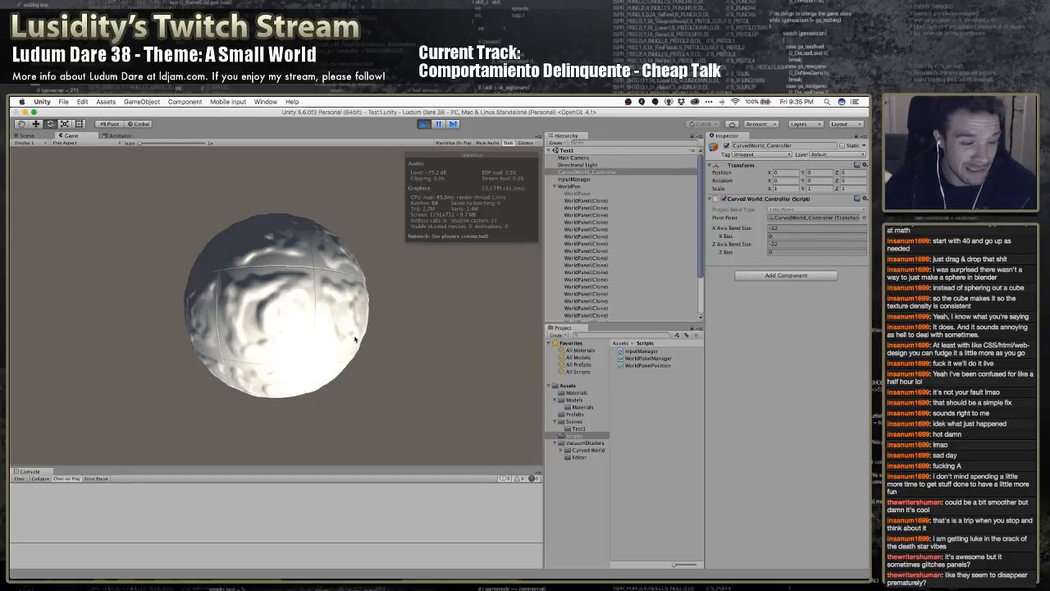
{"action": "key", "text": "a"}
{"action": "key", "text": "w"}
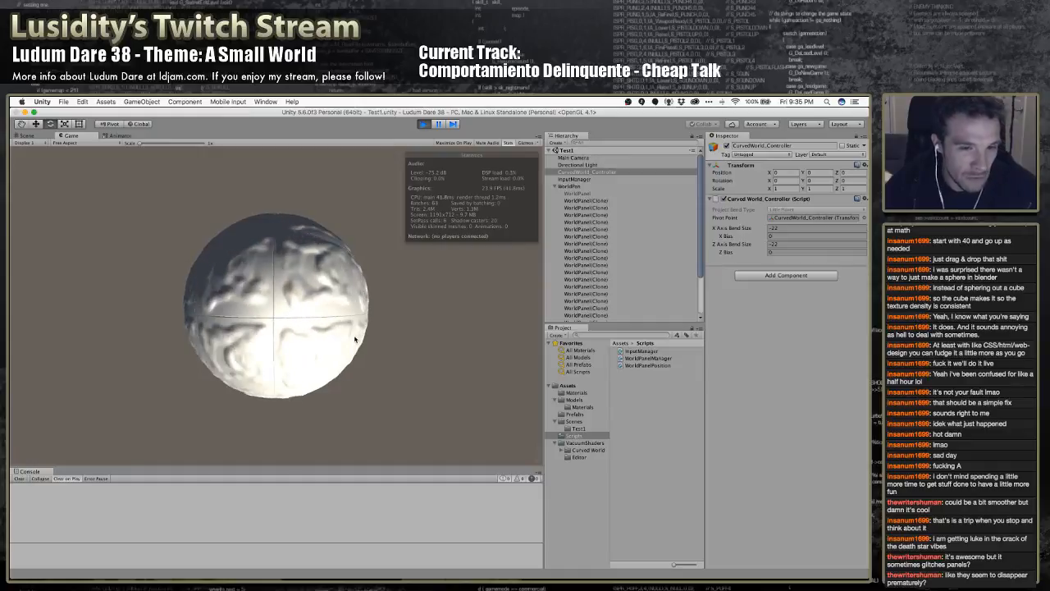
{"action": "key", "text": "d"}
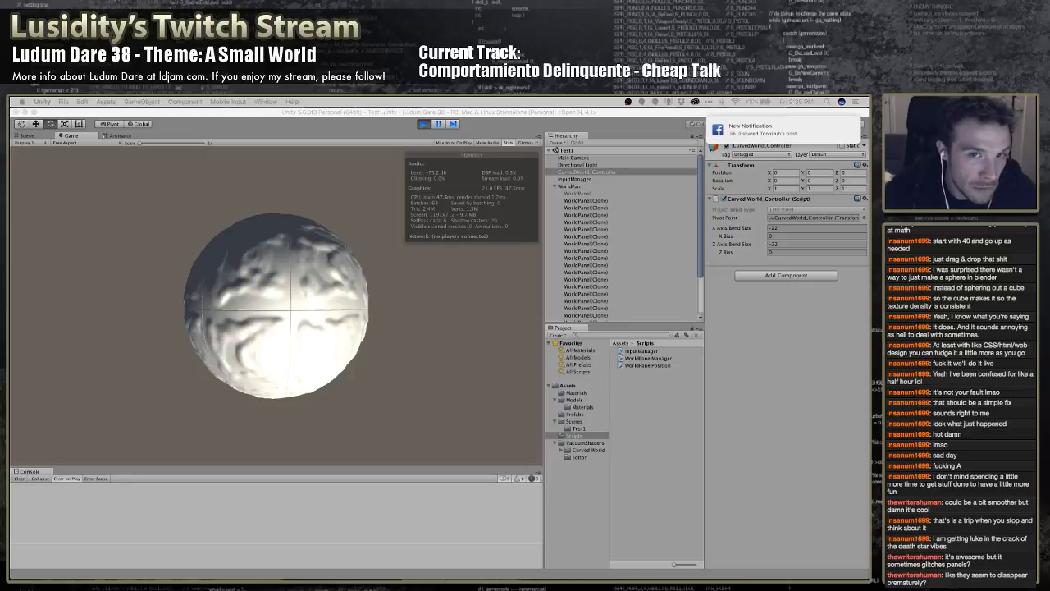
{"action": "left_click", "coordinate": [427, 124]}
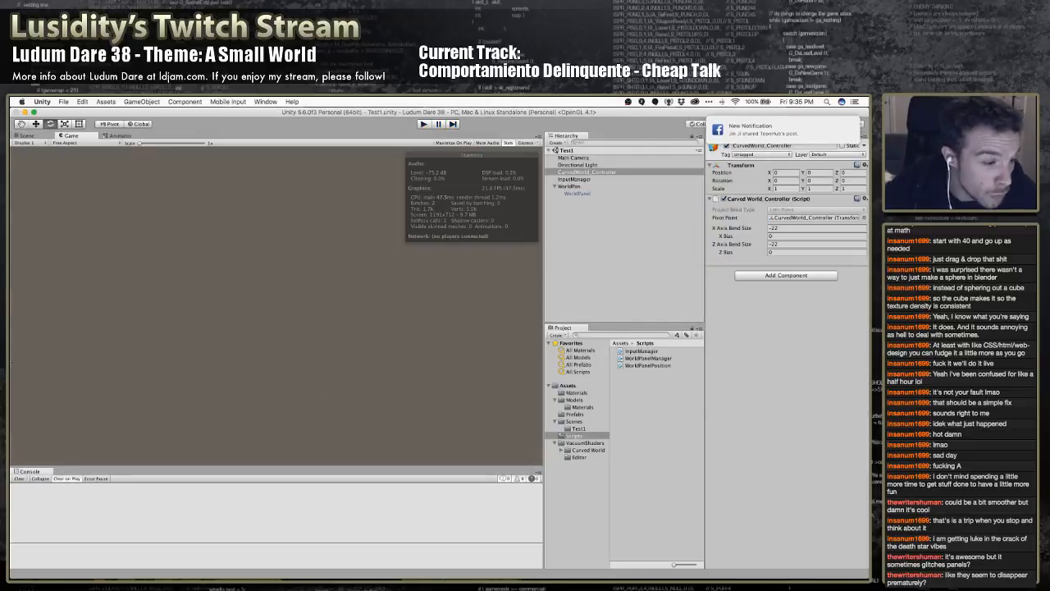
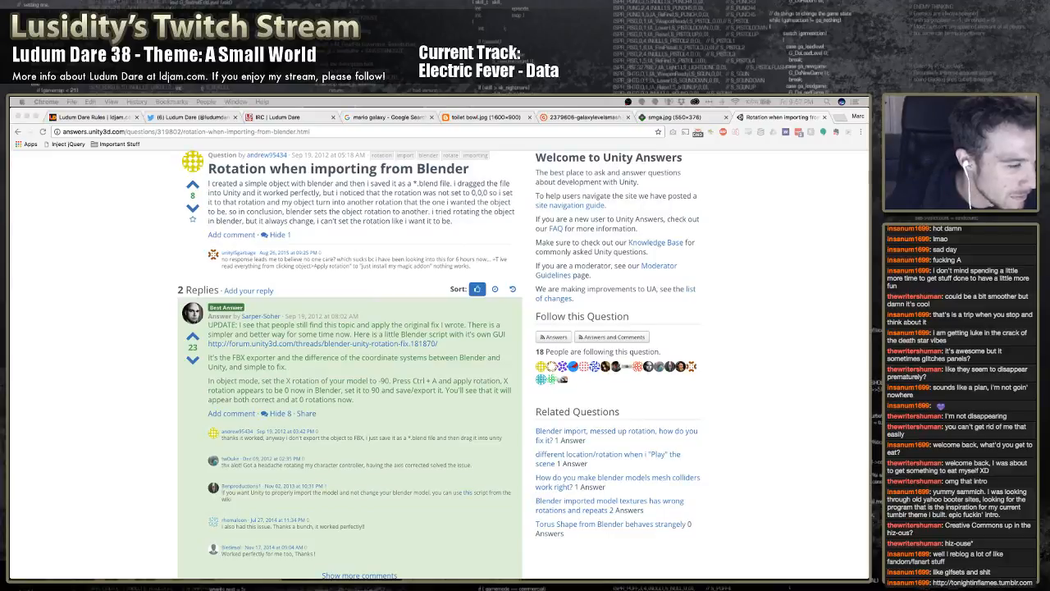
{"action": "key", "text": "super+Tab"}
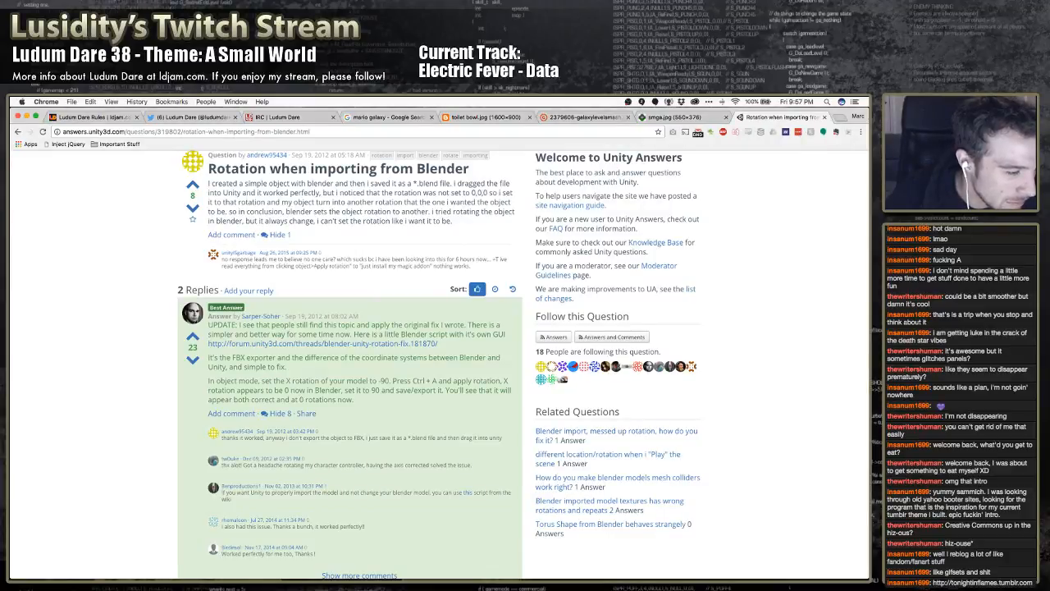
{"action": "key", "text": "super+Tab"}
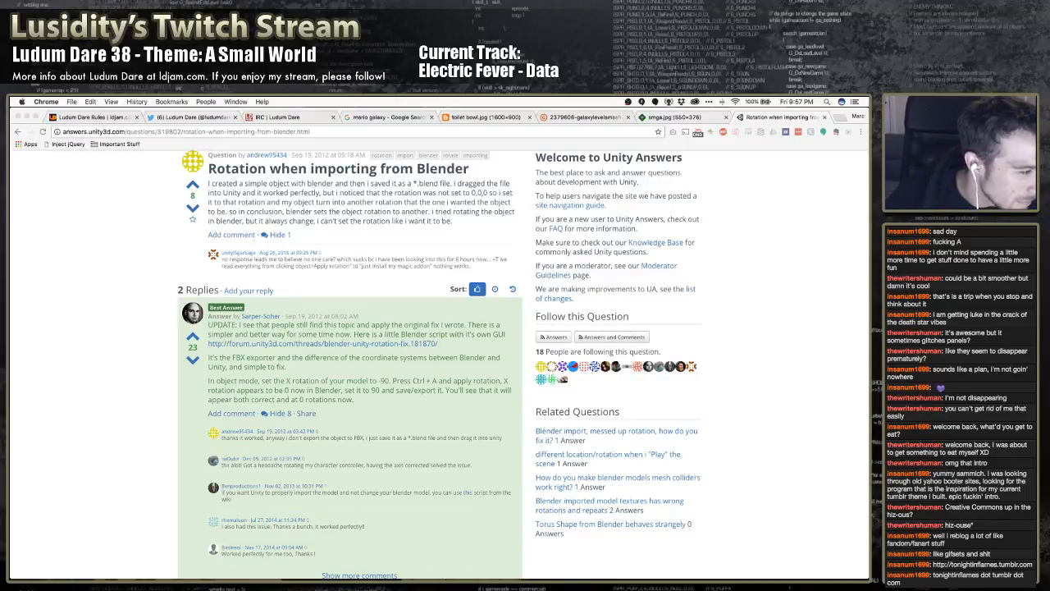
{"action": "key", "text": "super+Tab"}
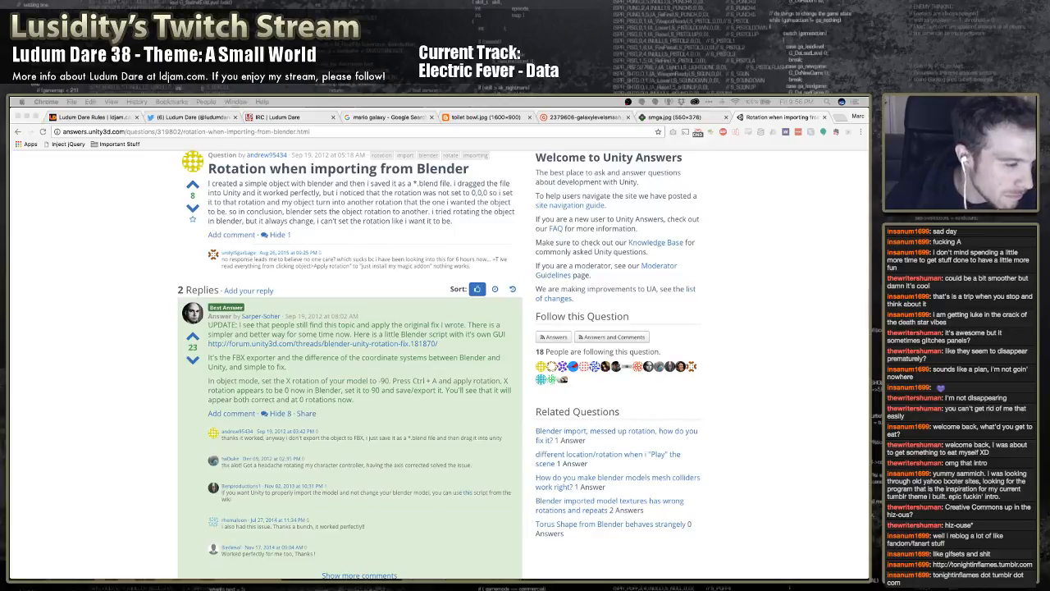
{"action": "key", "text": "super+Tab"}
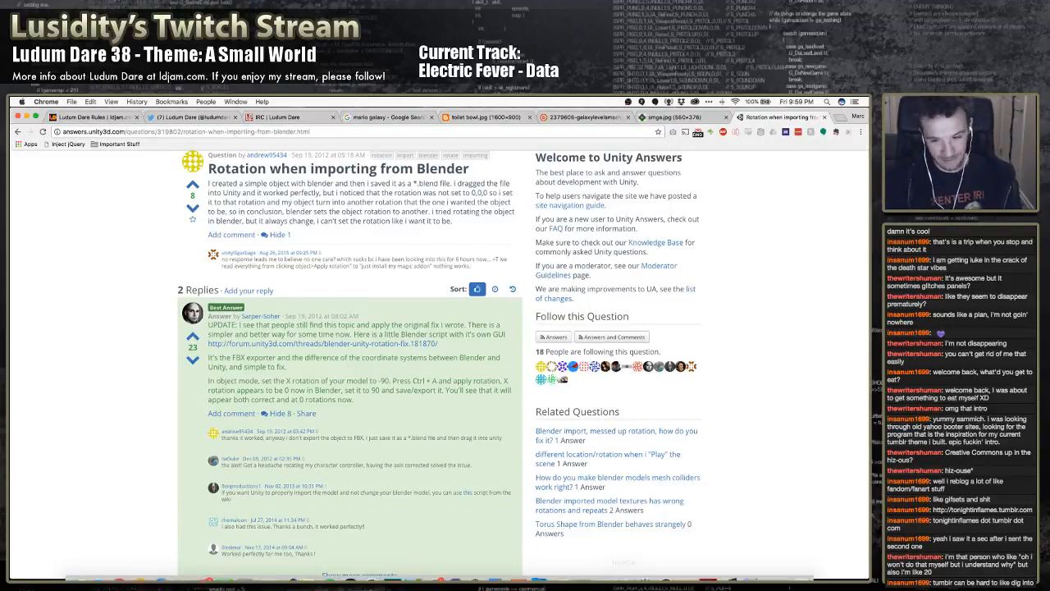
Switch to Unity, run the game to examine the panels moving around the sphere, and stop play mode
{"action": "left_click", "coordinate": [729, 566]}
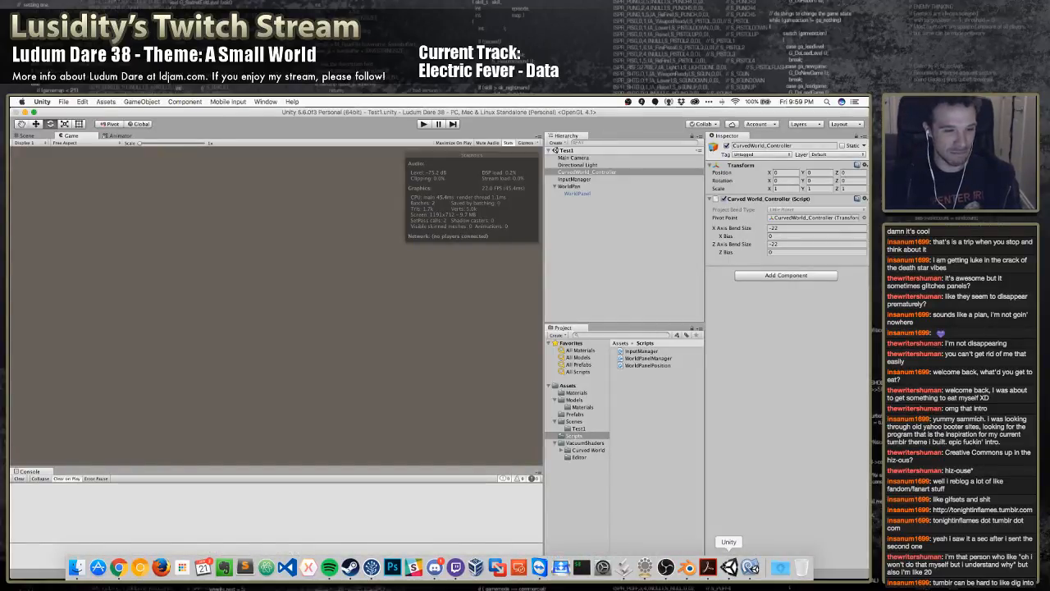
{"action": "left_click", "coordinate": [424, 124]}
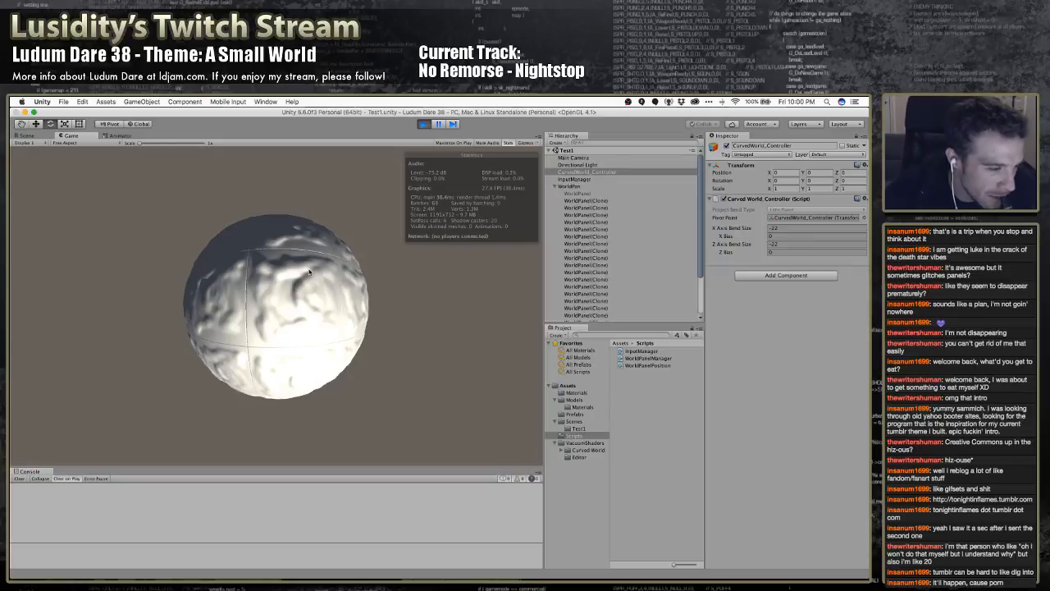
{"action": "key", "text": "super+Tab"}
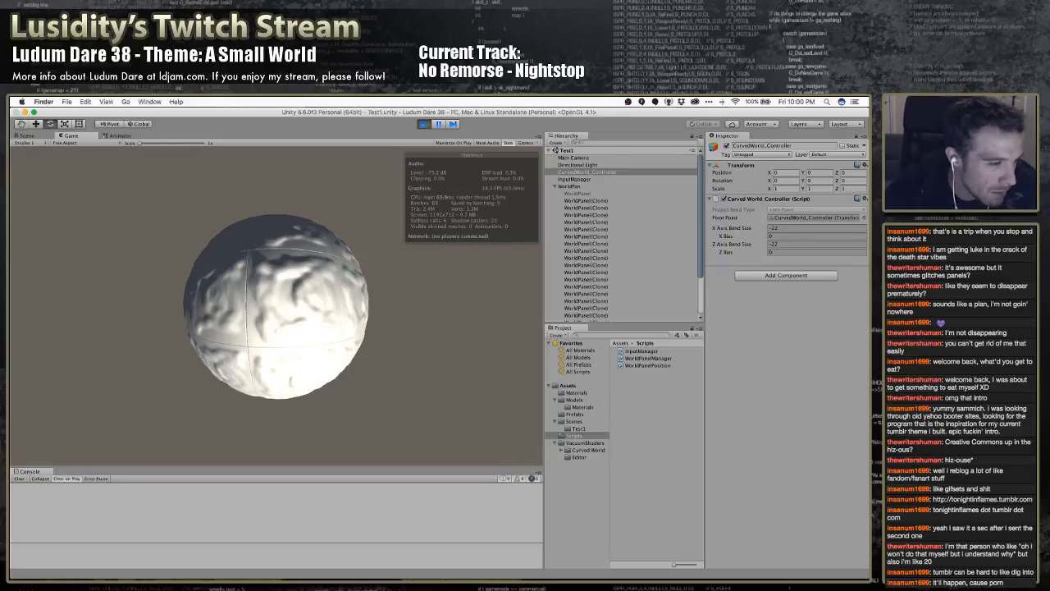
{"action": "key", "text": "super+Tab"}
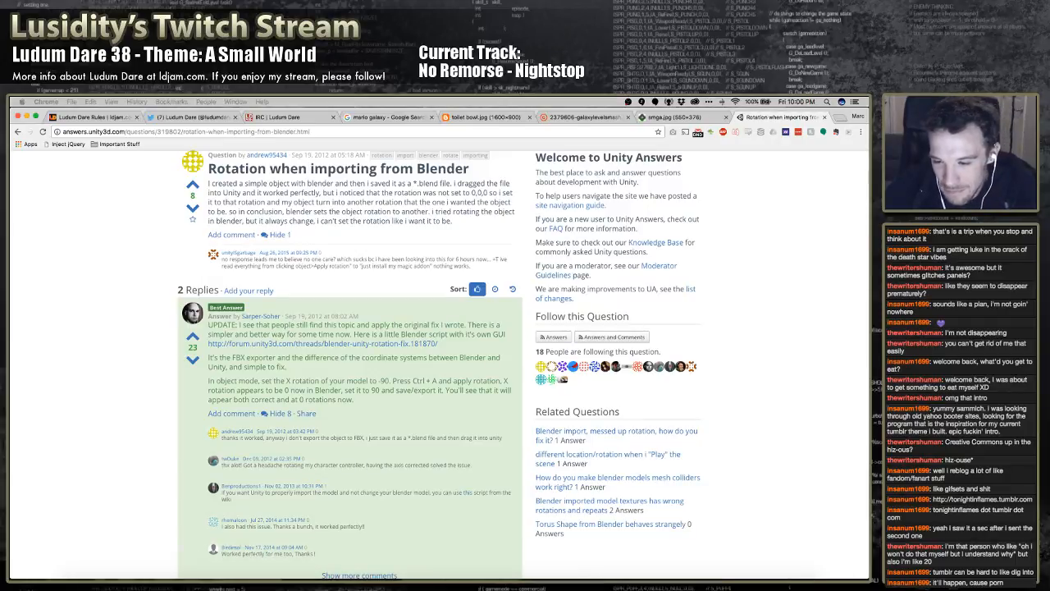
{"action": "key", "text": "super+Tab"}
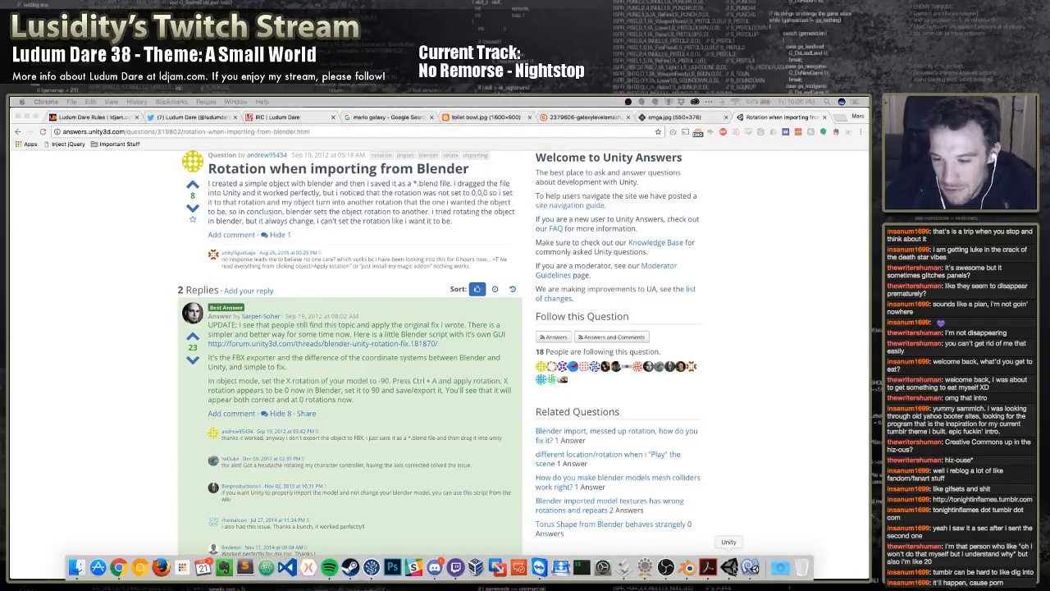
{"action": "left_click", "coordinate": [736, 573]}
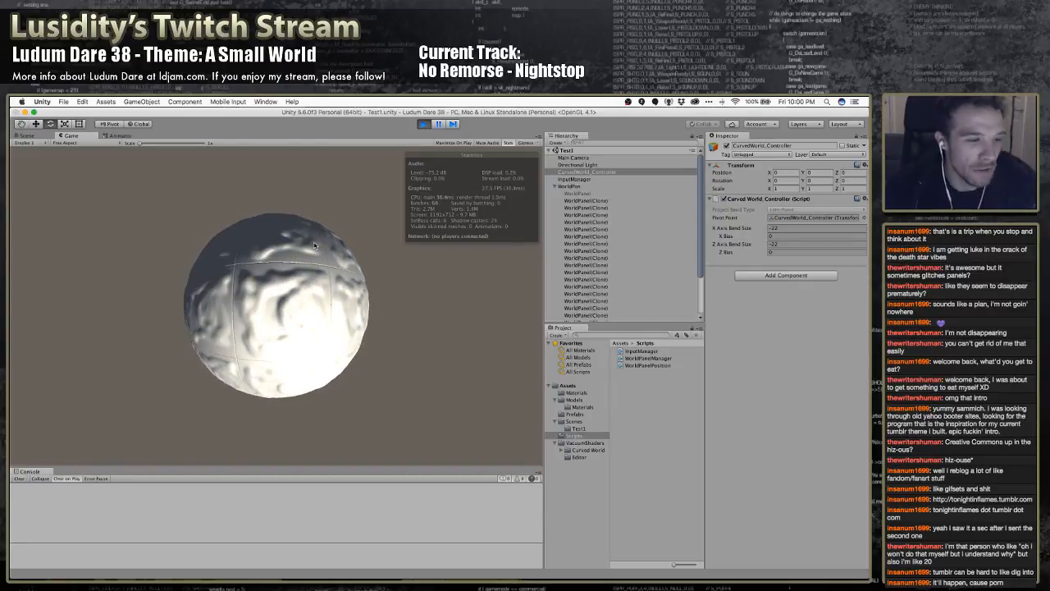
{"action": "left_click", "coordinate": [424, 124]}
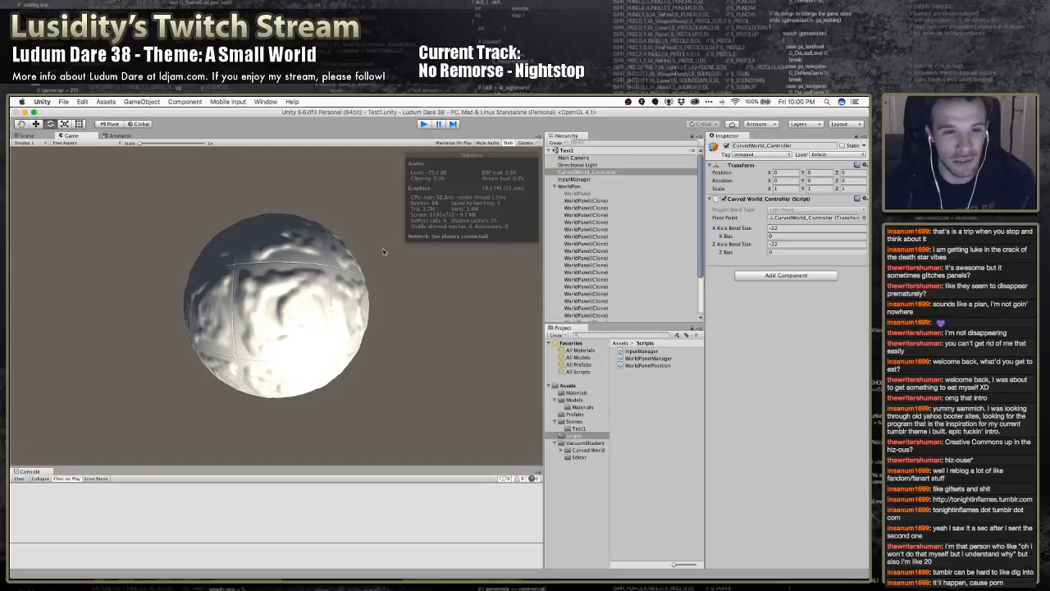
Create a 3D cube as a child of the Main Camera
{"action": "left_click", "coordinate": [579, 157]}
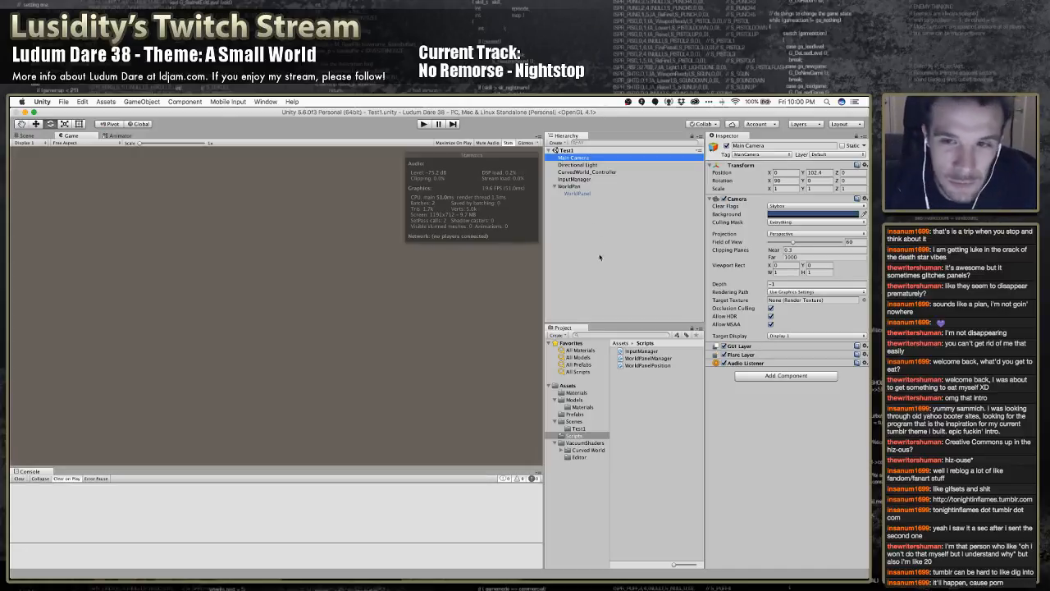
{"action": "right_click", "coordinate": [587, 227]}
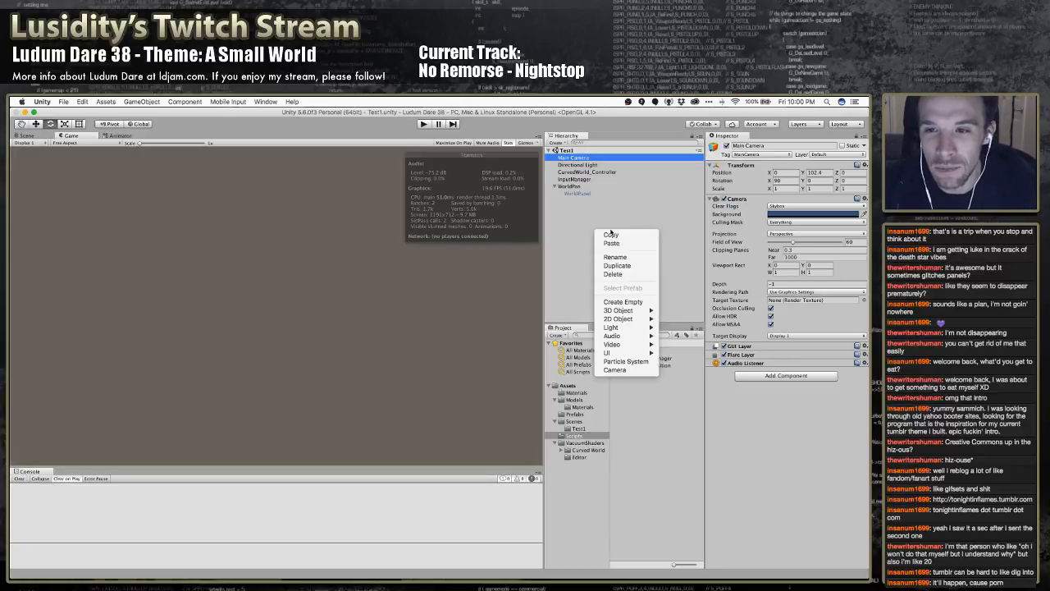
{"action": "mouse_move", "coordinate": [627, 310]}
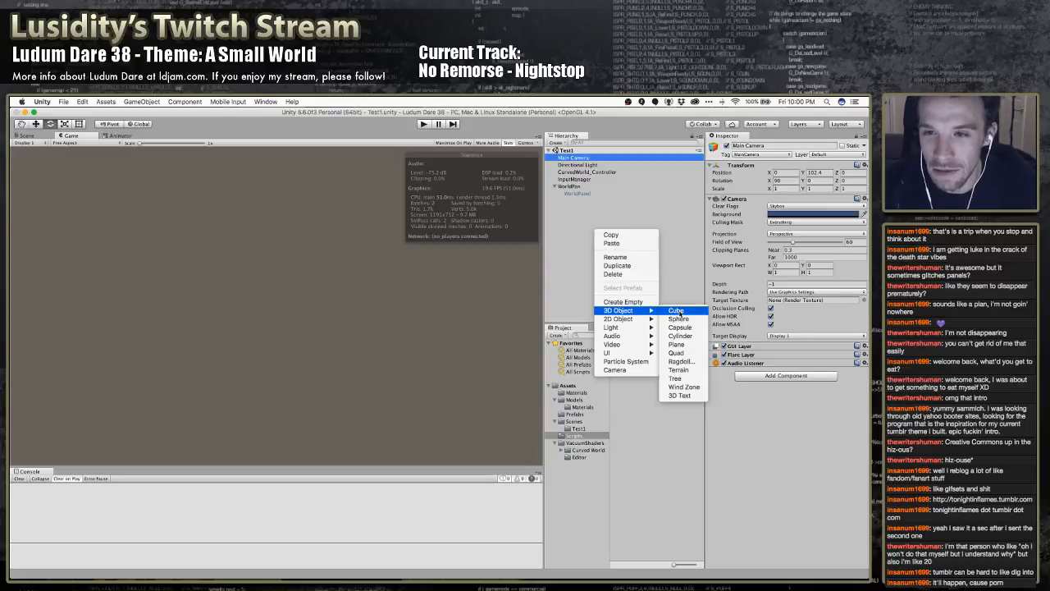
{"action": "left_click", "coordinate": [679, 313]}
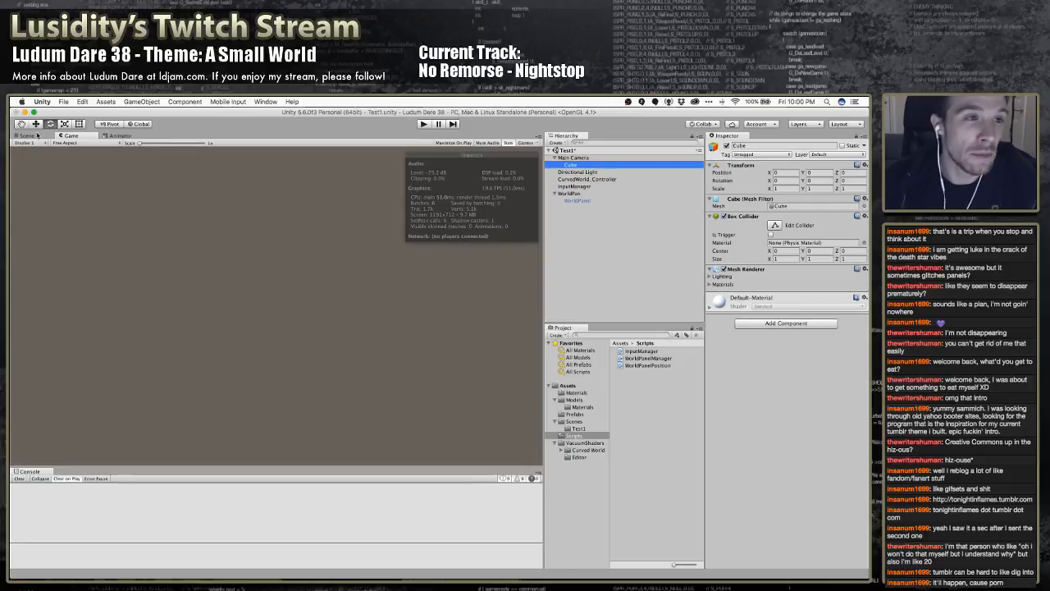
Show the Scene view and activate the WorldPanel object under WorldPan
{"action": "left_click", "coordinate": [36, 138]}
{"action": "right_click_drag", "start_coordinate": [371, 252], "coordinate": [373, 220]}
{"action": "left_click", "coordinate": [576, 201]}
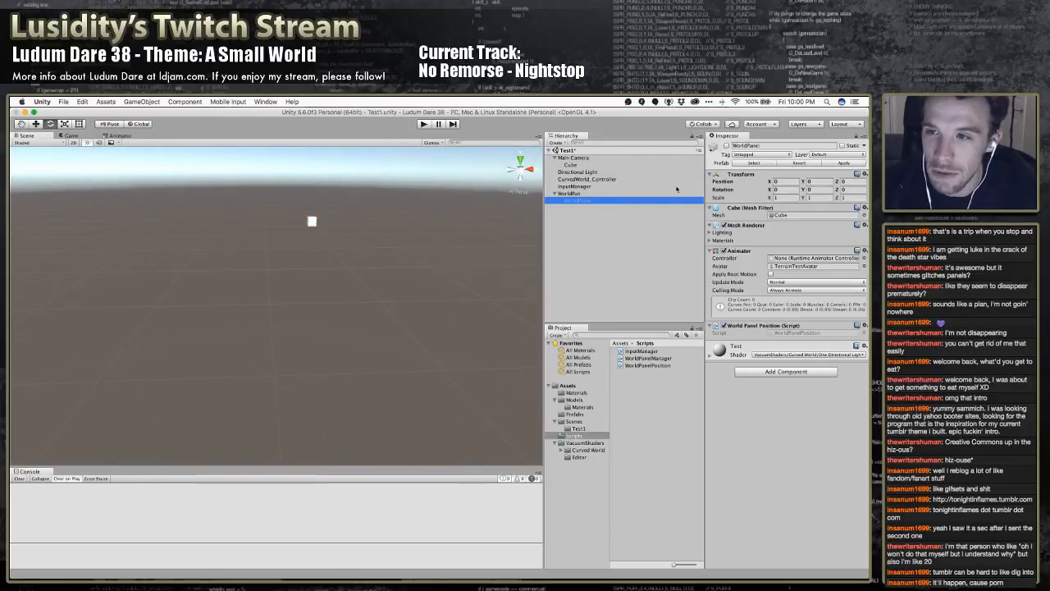
{"action": "left_click", "coordinate": [728, 146]}
{"action": "left_click", "coordinate": [726, 146]}
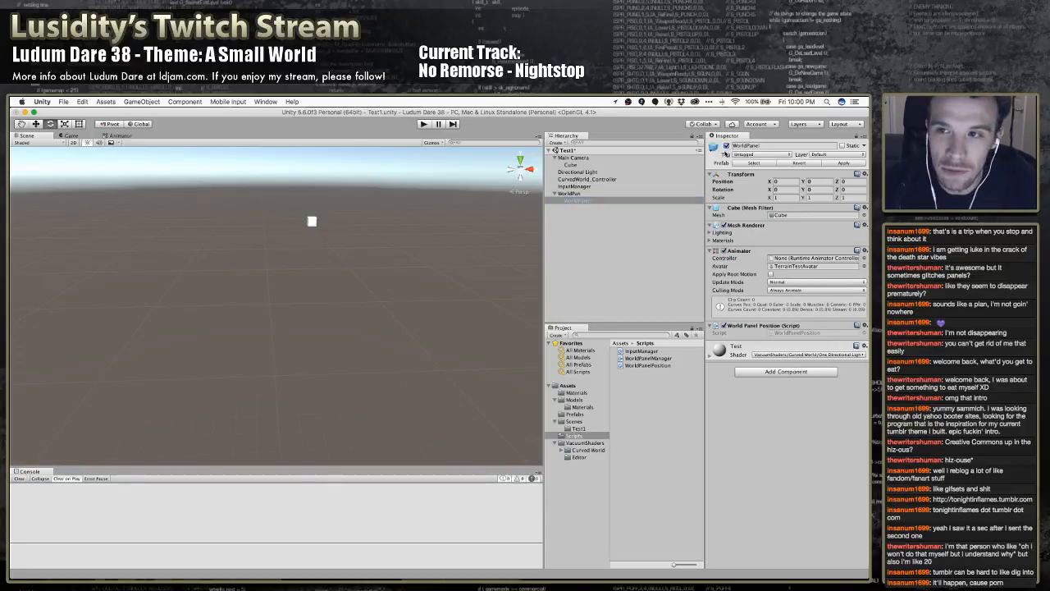
Move the Cube down onto the WorldPanel's surface, at a Z position of about 98.66, and test it briefly in play mode
{"action": "right_click_drag", "start_coordinate": [415, 280], "coordinate": [408, 355]}
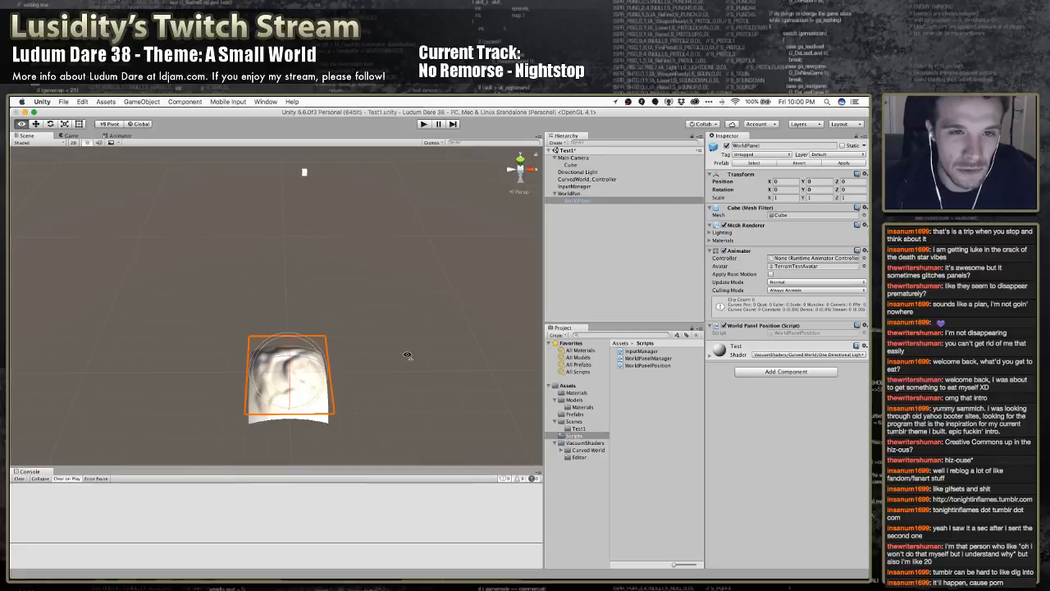
{"action": "left_click", "coordinate": [305, 174]}
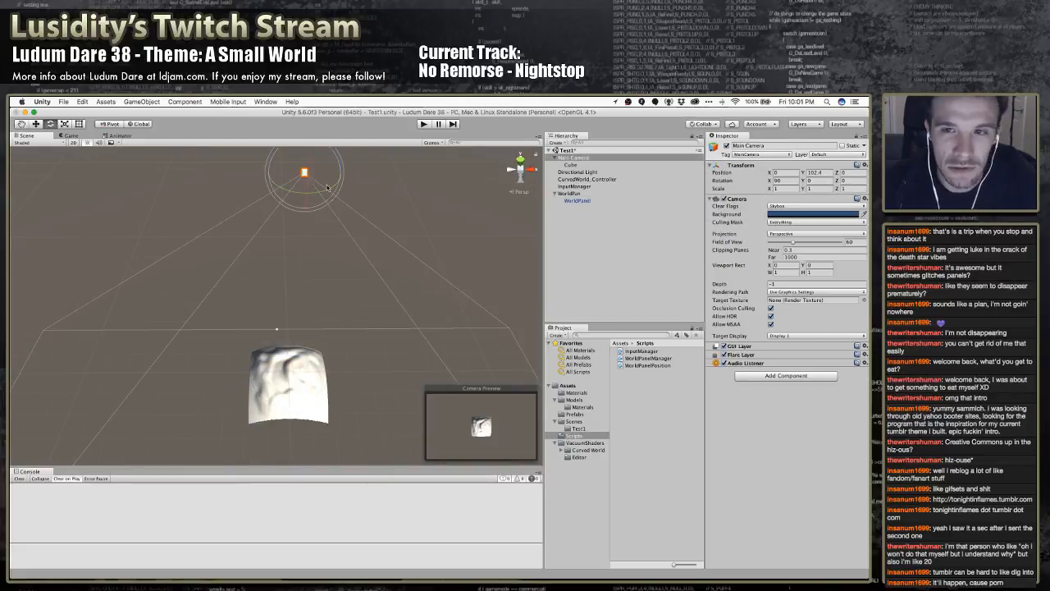
{"action": "left_click", "coordinate": [596, 165]}
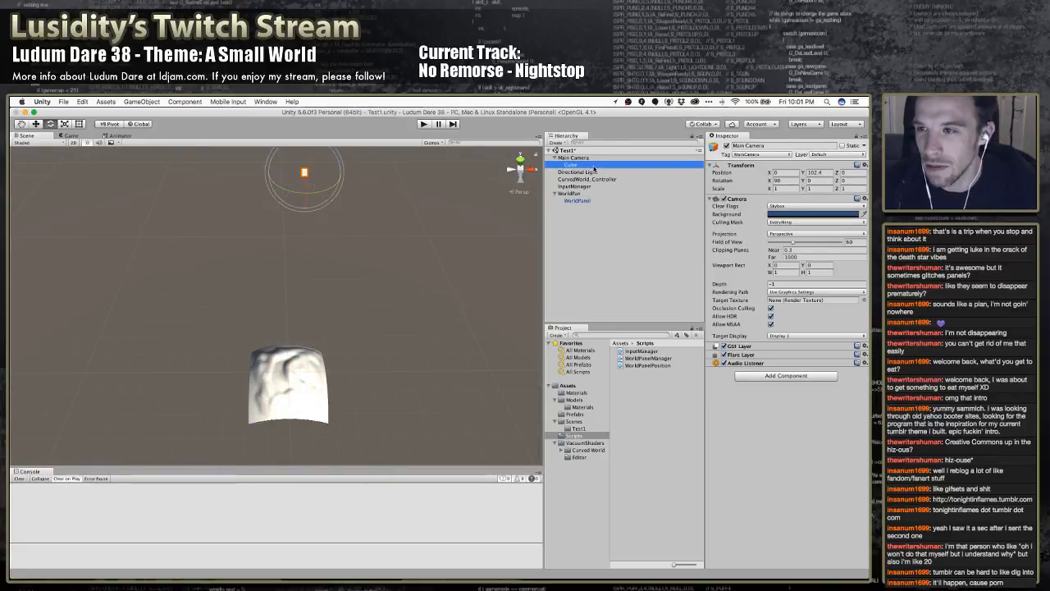
{"action": "left_click_drag", "start_coordinate": [375, 188], "coordinate": [414, 215], "text": "alt"}
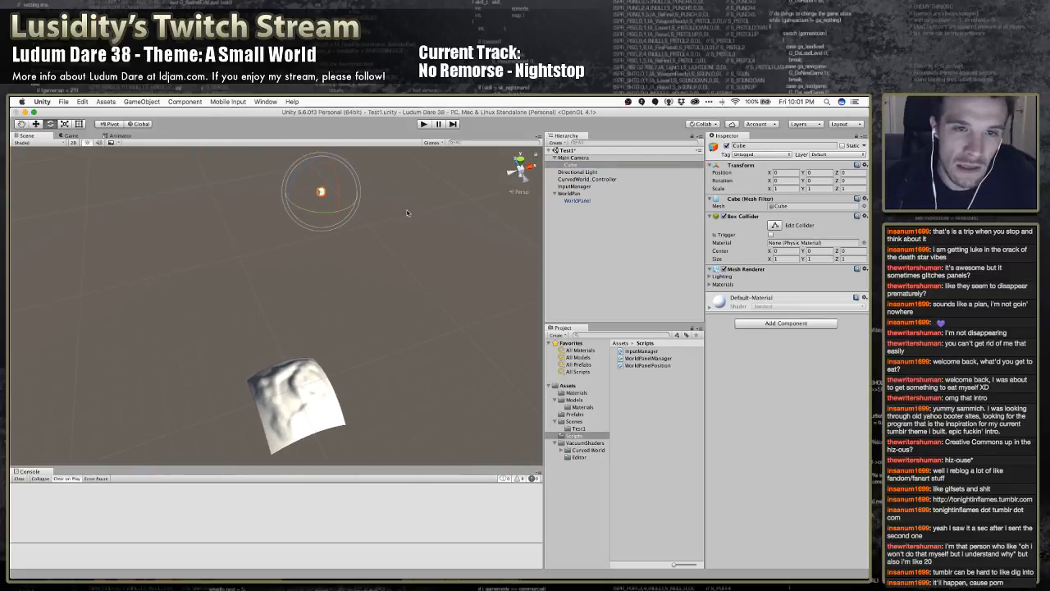
{"action": "left_click_drag", "start_coordinate": [325, 156], "coordinate": [309, 560]}
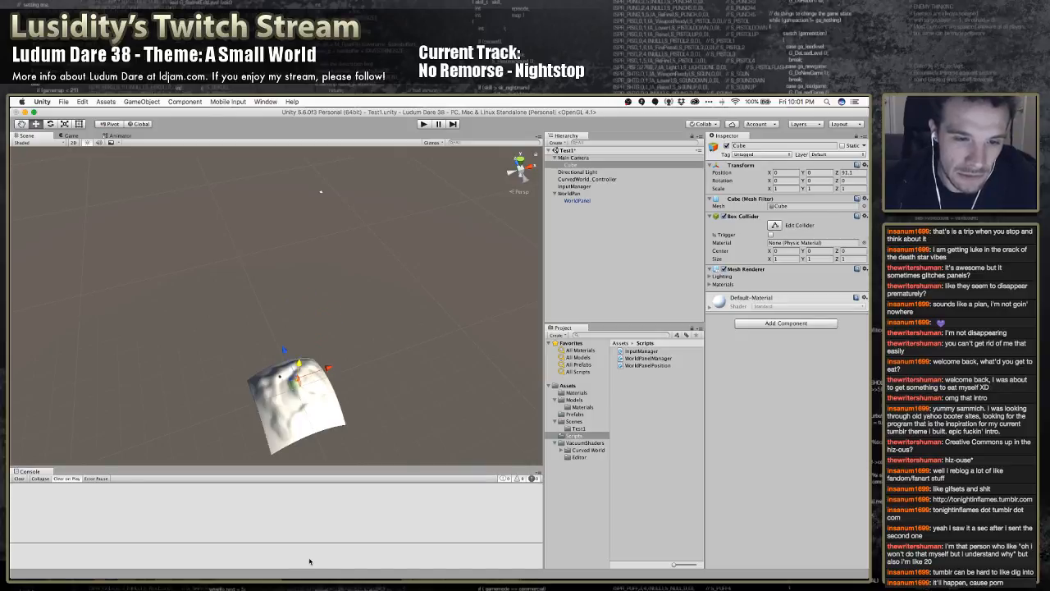
{"action": "left_click_drag", "start_coordinate": [338, 378], "coordinate": [304, 292], "text": "alt"}
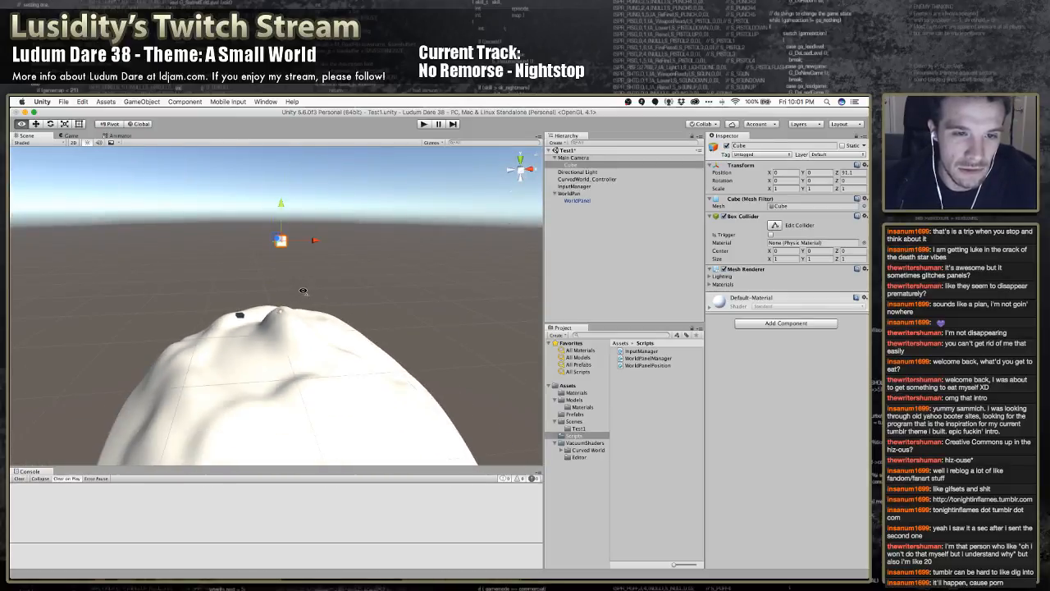
{"action": "left_click_drag", "start_coordinate": [282, 214], "coordinate": [289, 271]}
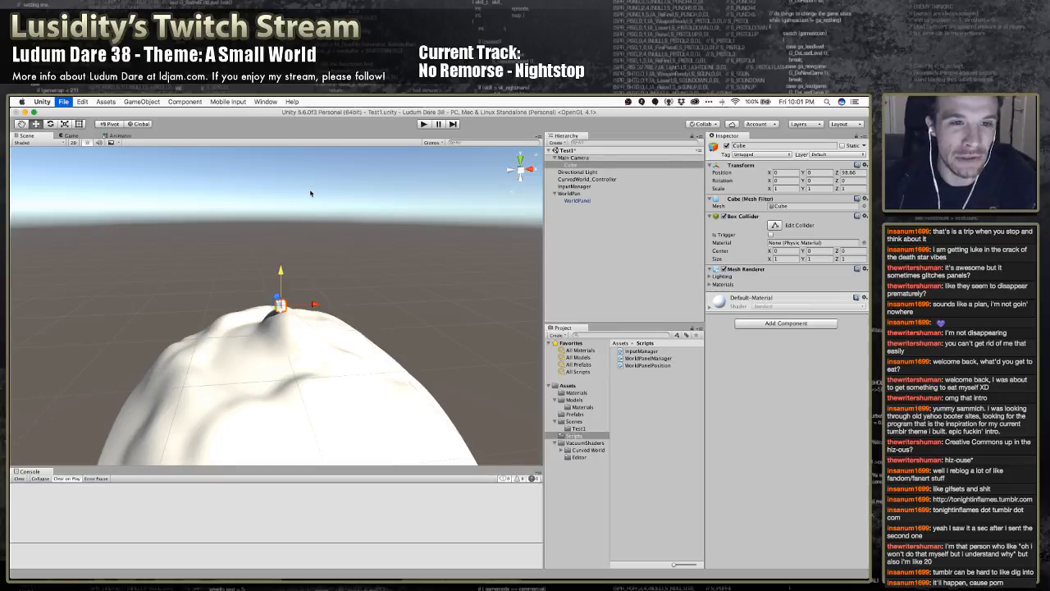
{"action": "left_click", "coordinate": [423, 124]}
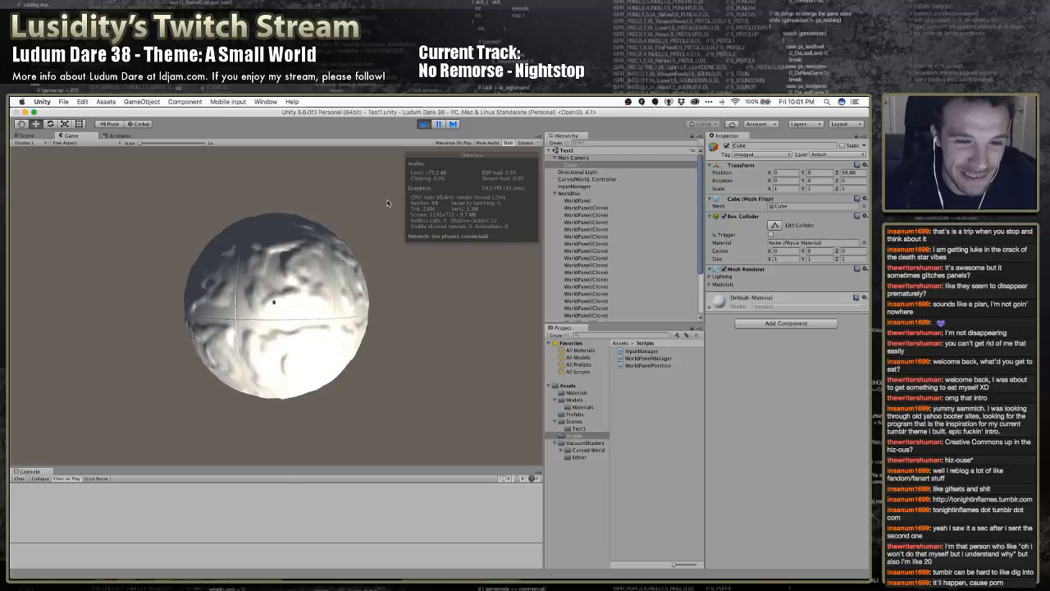
{"action": "left_click", "coordinate": [424, 124]}
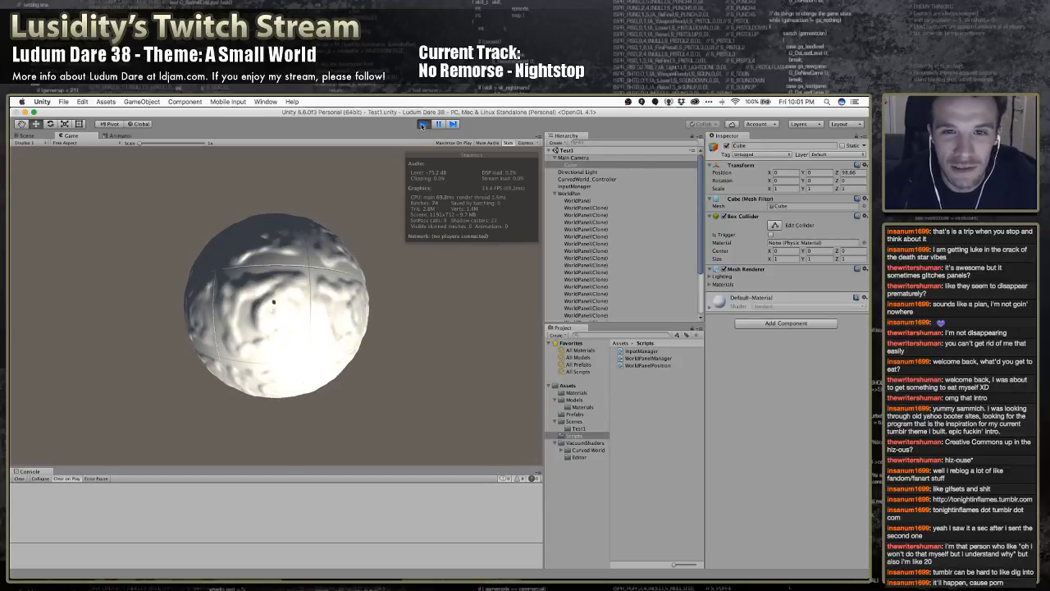
Scale the Cube up uniformly to about 4.44 on all axes
{"action": "key", "text": "e"}
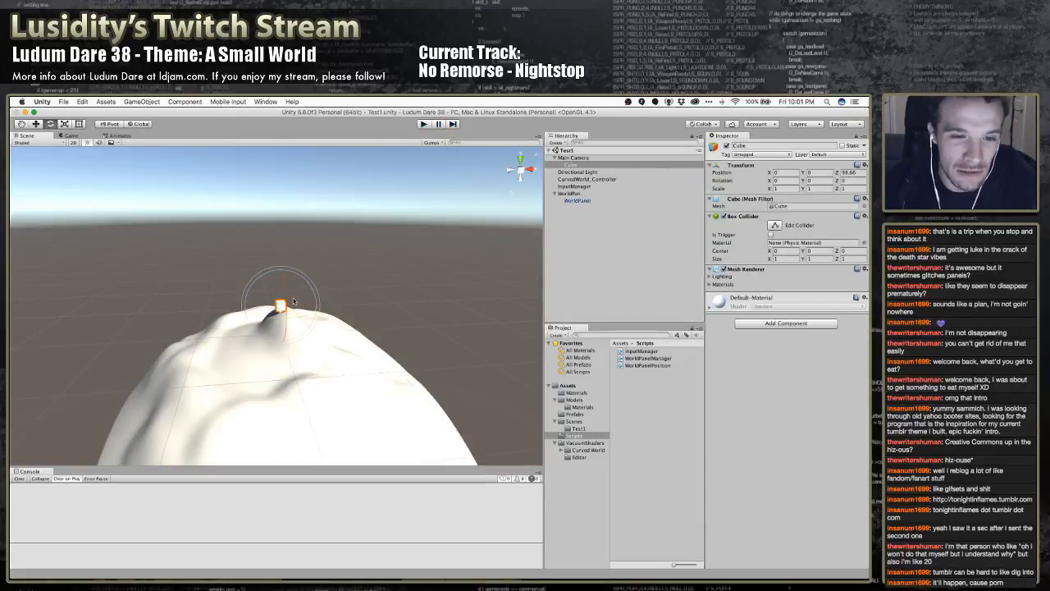
{"action": "key", "text": "r"}
{"action": "left_click_drag", "start_coordinate": [281, 305], "coordinate": [423, 251]}
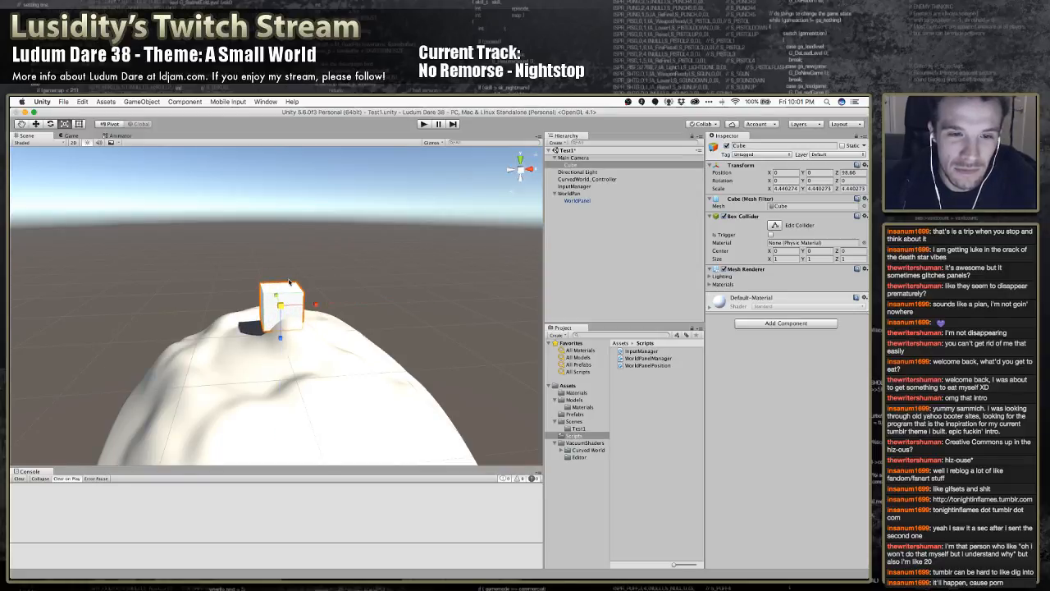
Run the game and move across the planet to examine the enlarged cube against the scrolling terrain, and stop play mode
{"action": "left_click", "coordinate": [423, 124]}
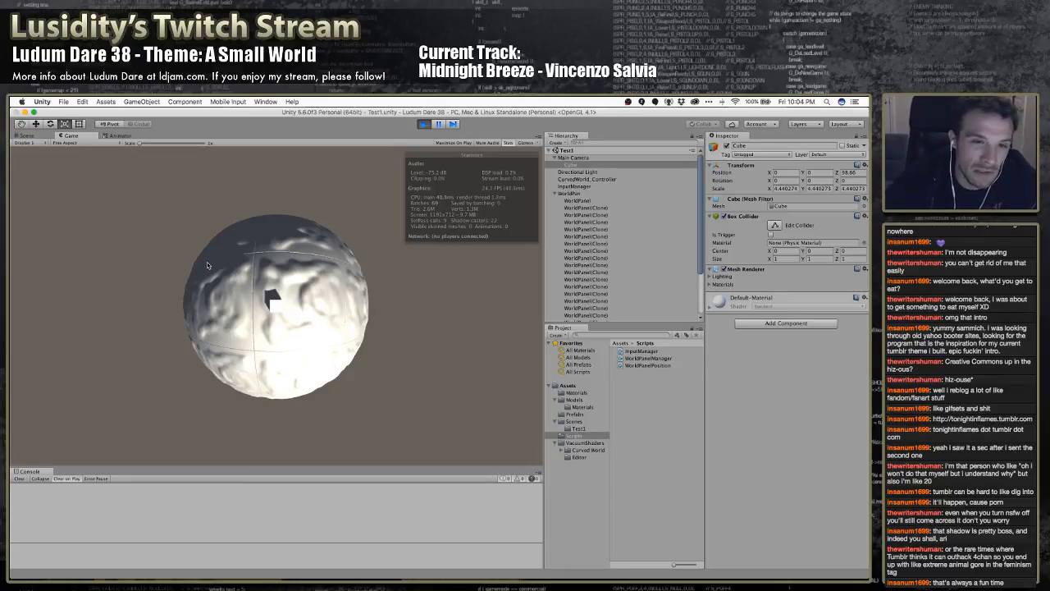
{"action": "key", "text": "w"}
{"action": "key", "text": "d"}
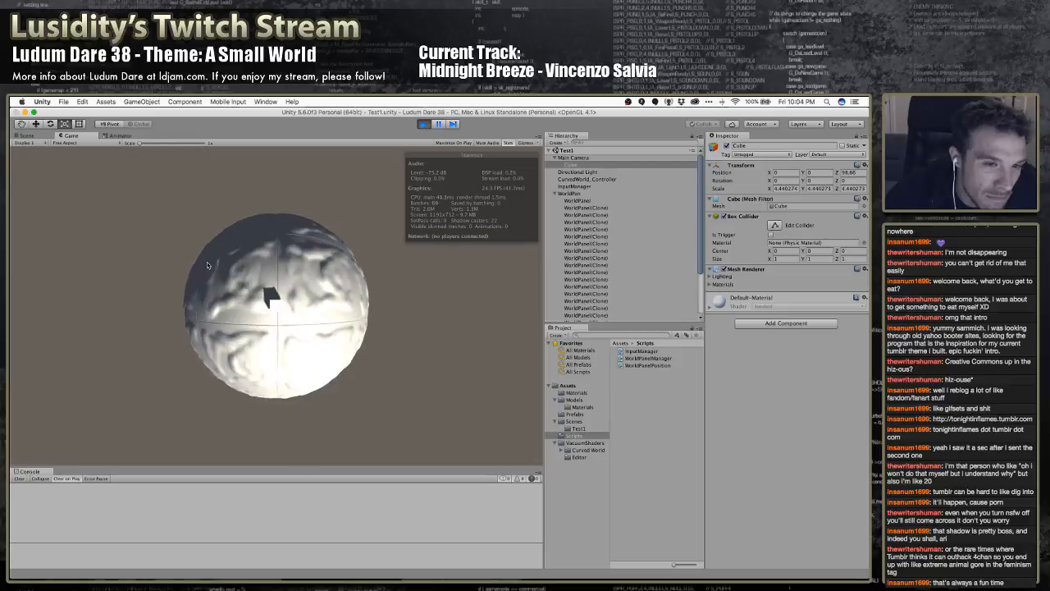
{"action": "key", "text": "w"}
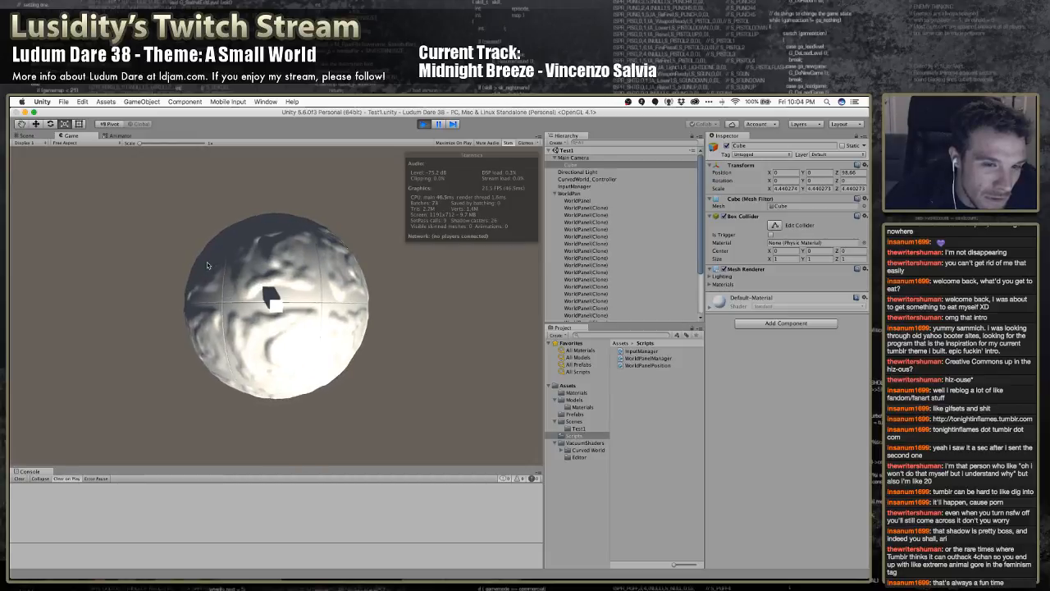
{"action": "key", "text": "w"}
{"action": "key", "text": "w"}
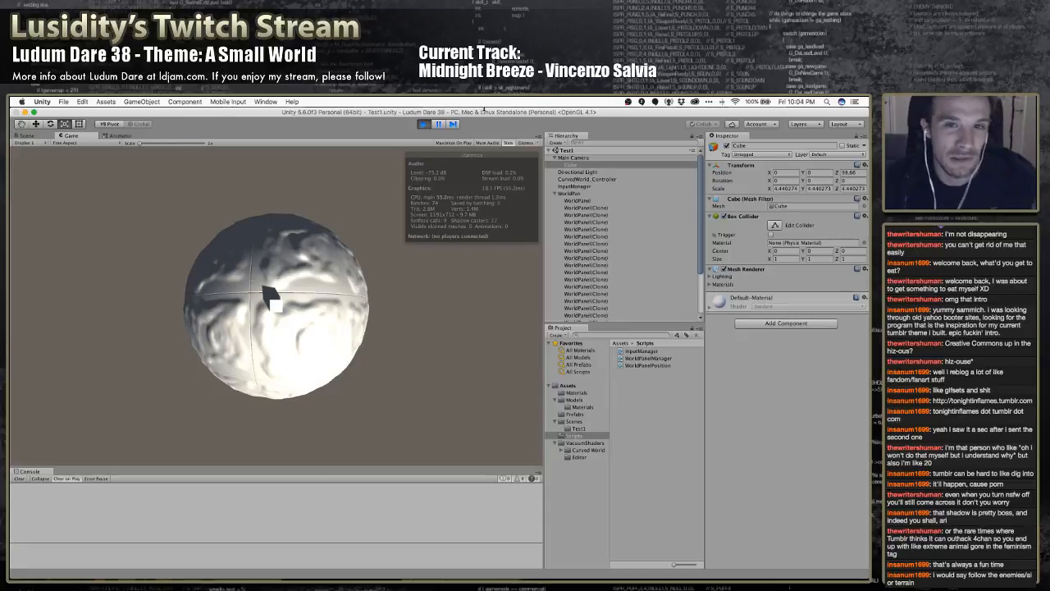
{"action": "left_click", "coordinate": [424, 124]}
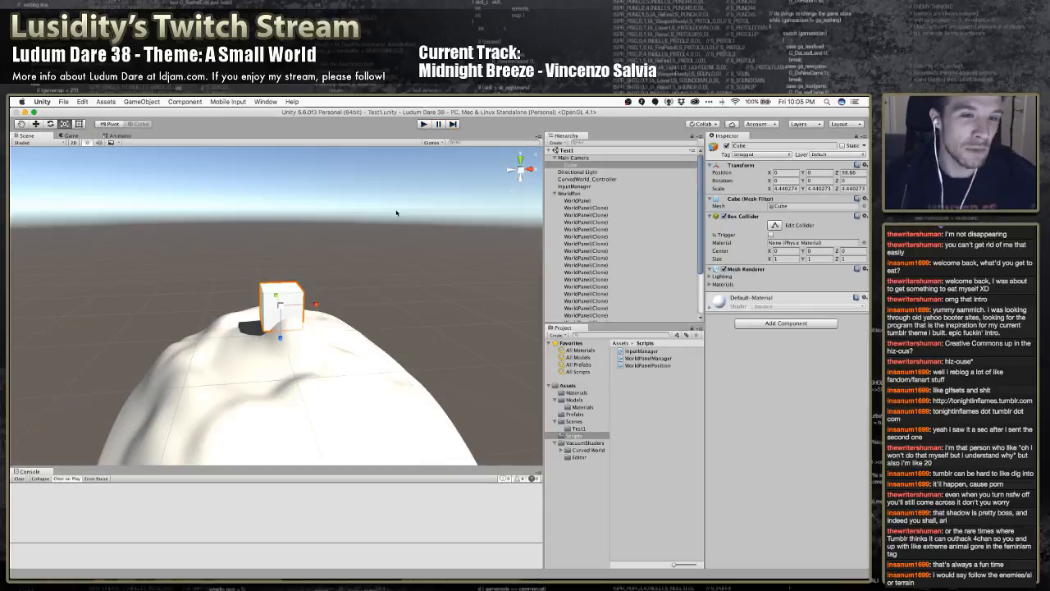
Deselect the Cube, open the Asset Store and show the entire wish list
{"action": "left_click", "coordinate": [376, 287]}
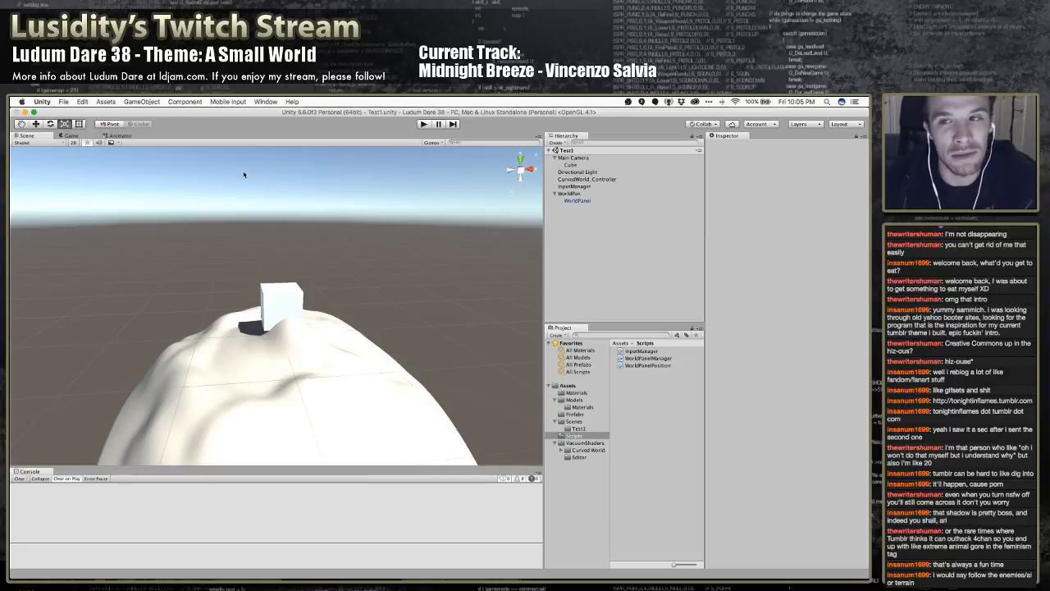
{"action": "left_click", "coordinate": [242, 101]}
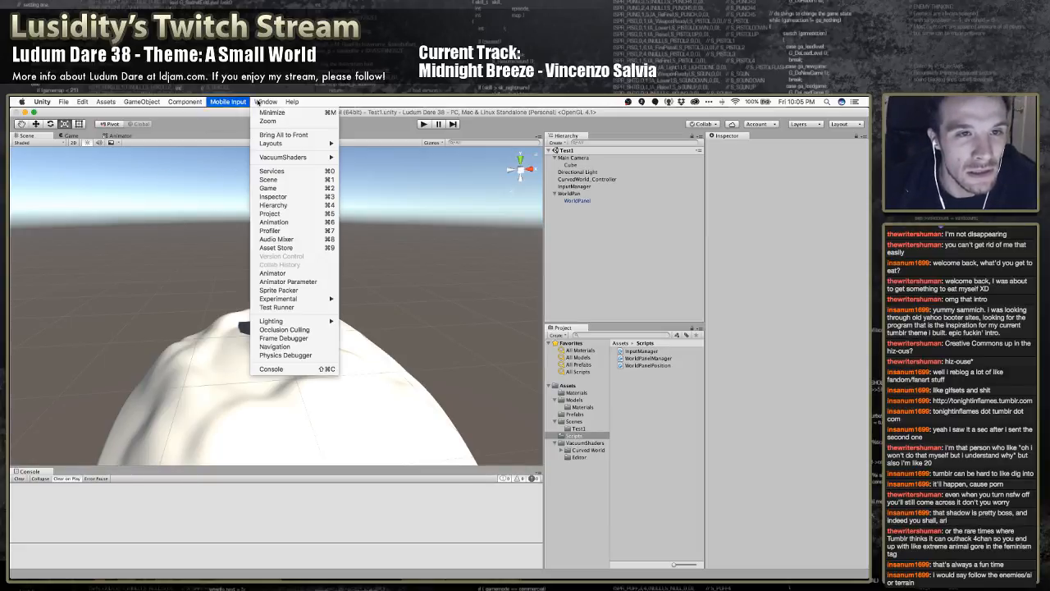
{"action": "left_click", "coordinate": [303, 248]}
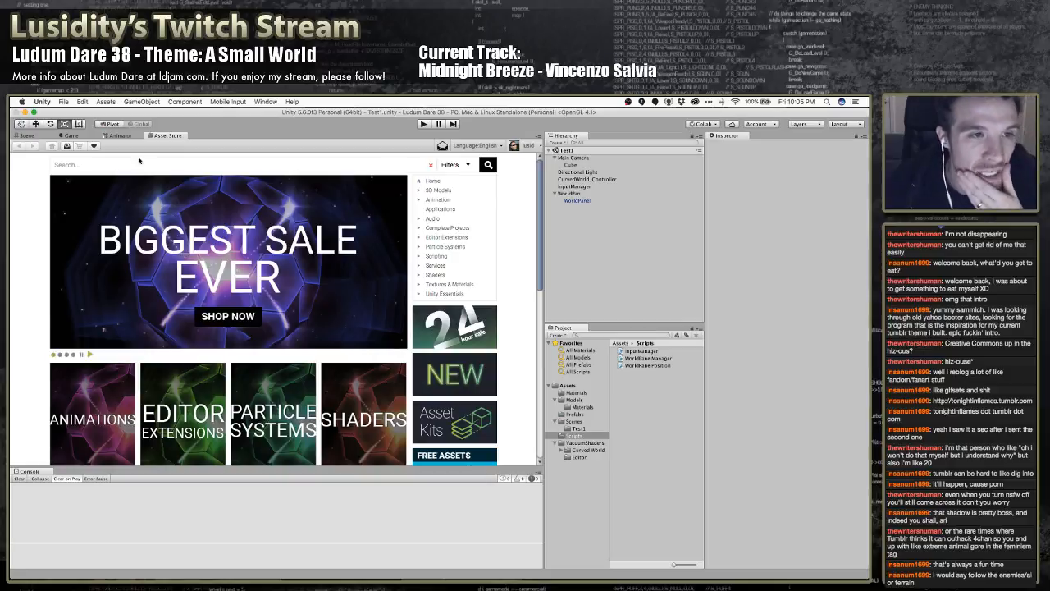
{"action": "left_click", "coordinate": [94, 146]}
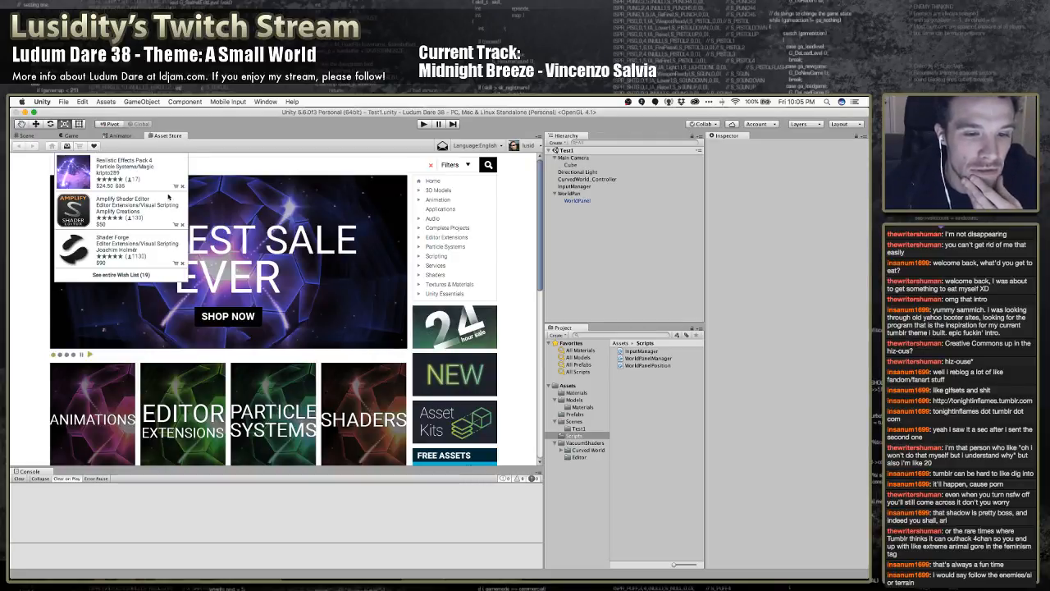
{"action": "left_click", "coordinate": [123, 275]}
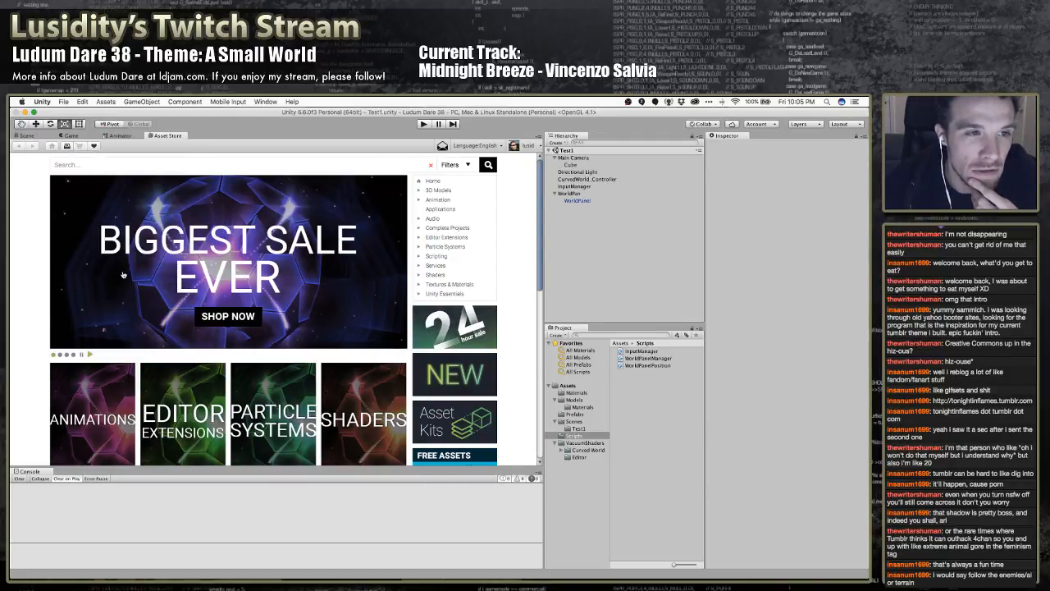
{"action": "left_click", "coordinate": [94, 146]}
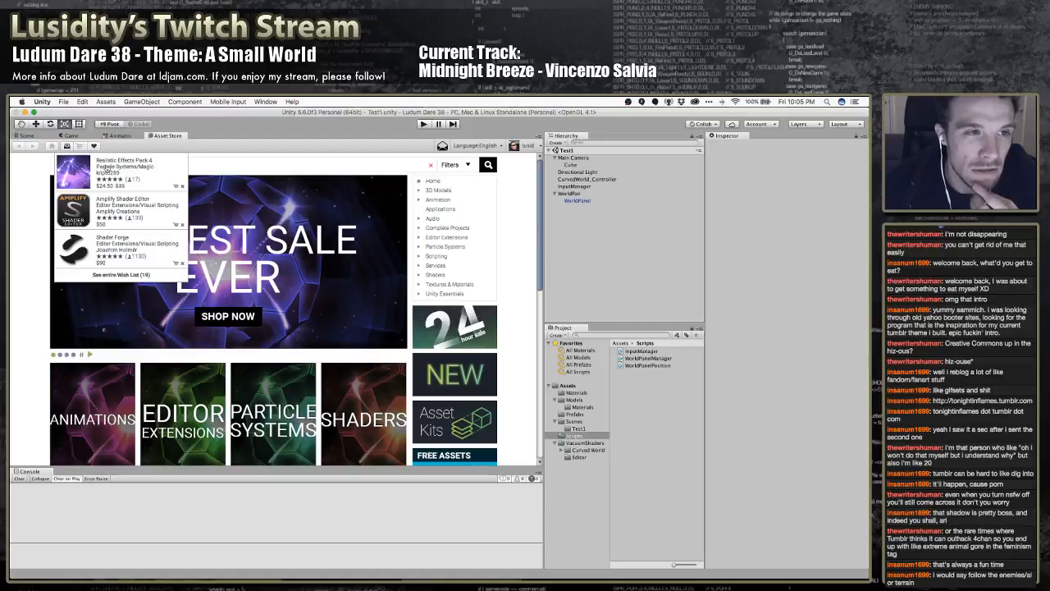
{"action": "left_click", "coordinate": [130, 275]}
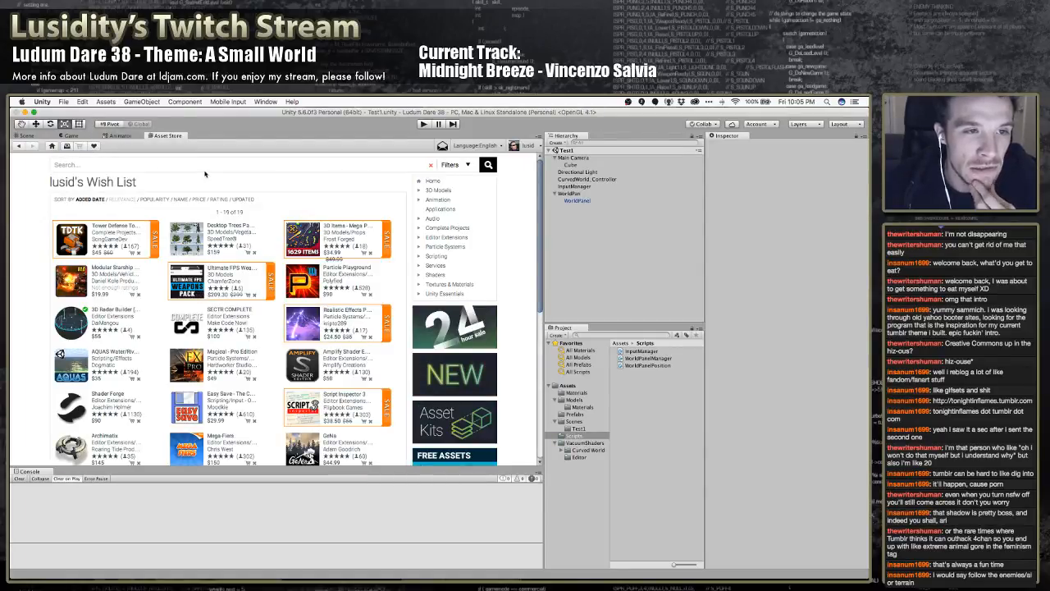
Open the list of downloaded Asset Store packages and filter it for "sky"
{"action": "left_click", "coordinate": [66, 146]}
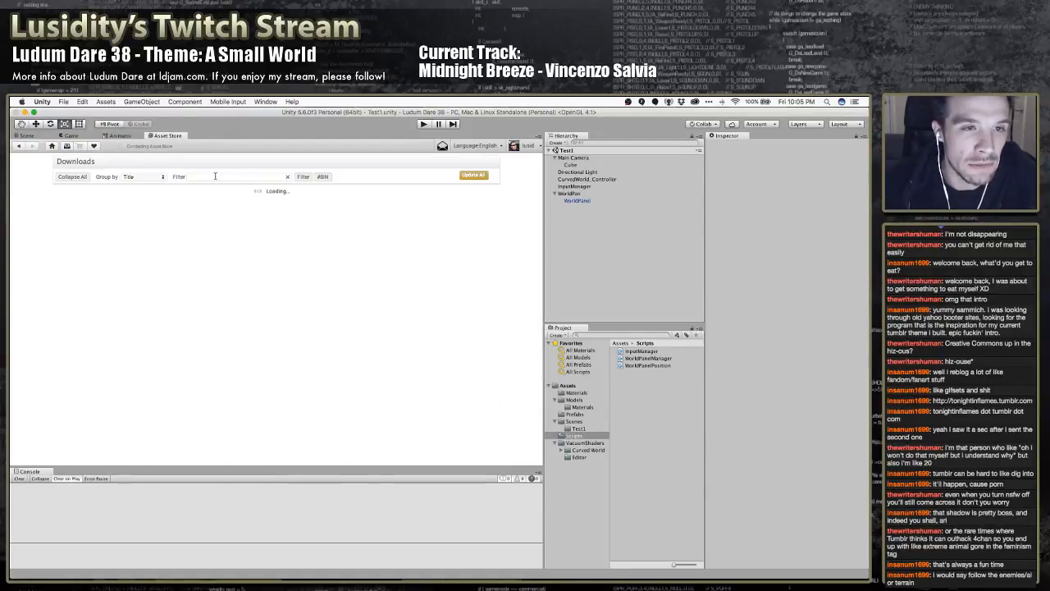
{"action": "type", "text": "sk"}
{"action": "key", "text": "BackSpace"}
{"action": "key", "text": "BackSpace"}
{"action": "key", "text": "BackSpace"}
{"action": "key", "text": "BackSpace"}
{"action": "key", "text": "BackSpace"}
{"action": "key", "text": "BackSpace"}
{"action": "key", "text": "BackSpace"}
{"action": "key", "text": "BackSpace"}
{"action": "key", "text": "BackSpace"}
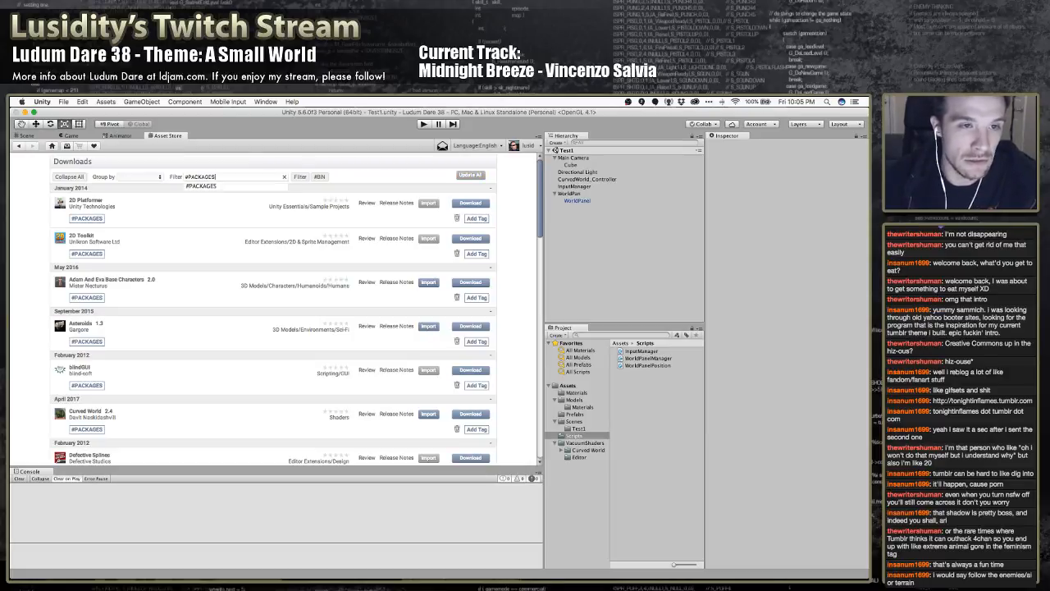
{"action": "type", "text": "sky"}
{"action": "key", "text": "Return"}
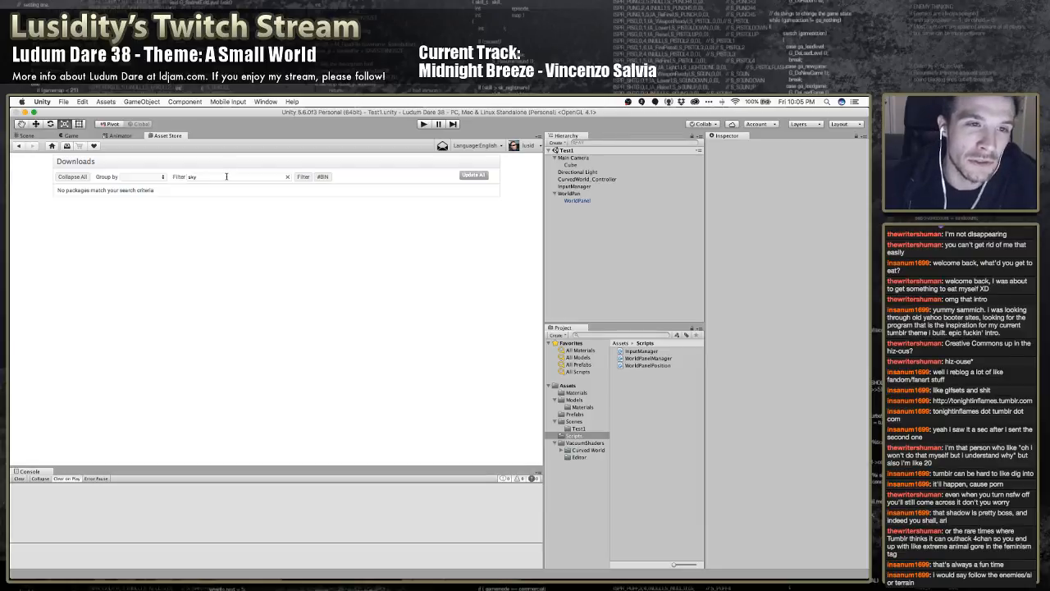
Clear the filter, look through the full list of downloaded packages, and close the Asset Store
{"action": "key", "text": "BackSpace"}
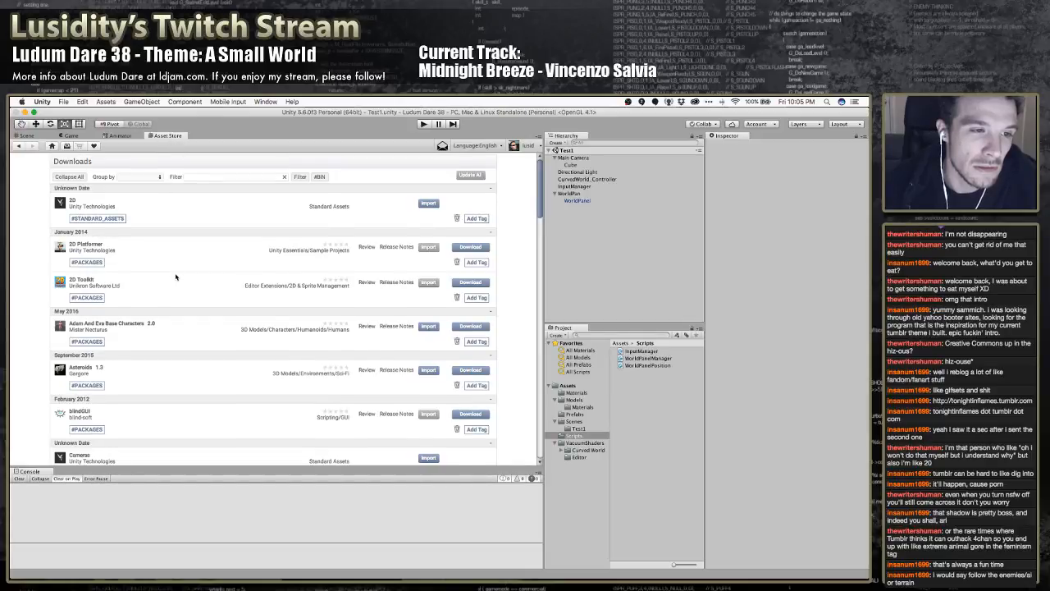
{"action": "scroll", "coordinate": [176, 277], "scroll_direction": "down", "scroll_amount": 10}
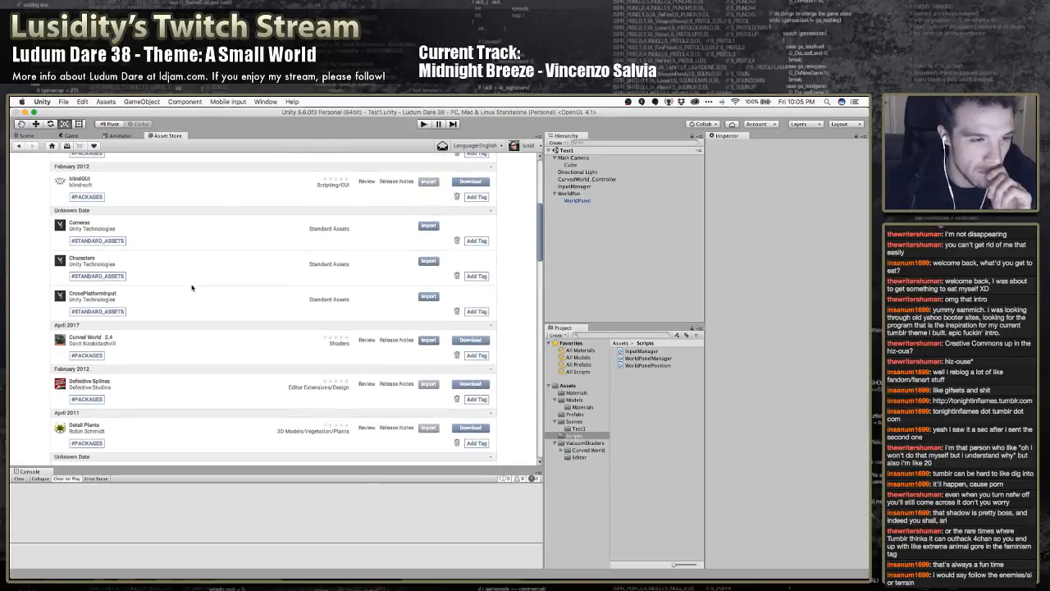
{"action": "scroll", "coordinate": [192, 289], "scroll_direction": "down", "scroll_amount": 1}
{"action": "scroll", "coordinate": [187, 302], "scroll_direction": "down", "scroll_amount": 2}
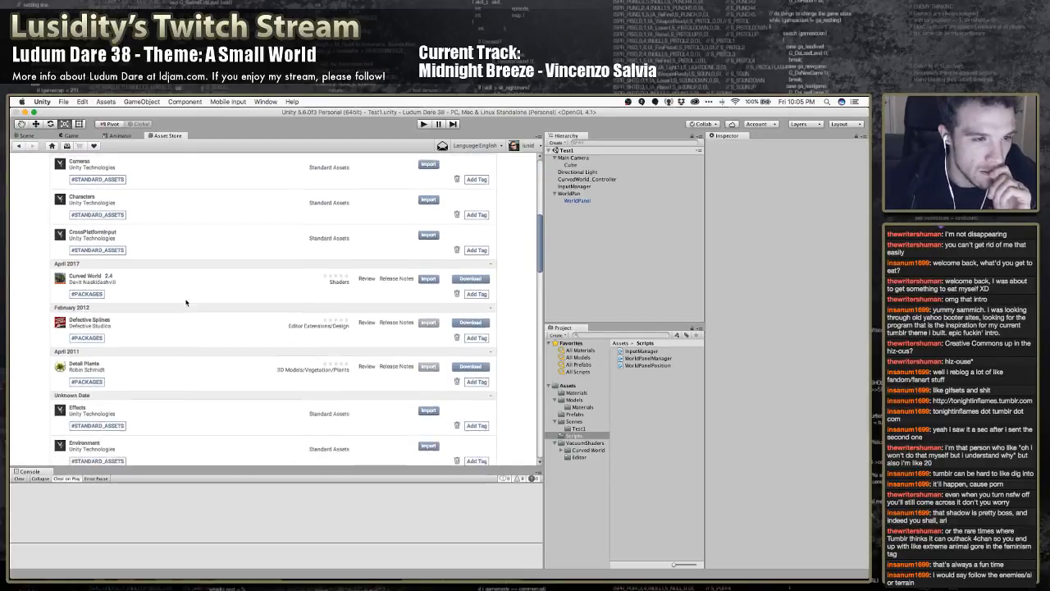
{"action": "scroll", "coordinate": [188, 302], "scroll_direction": "down", "scroll_amount": 5}
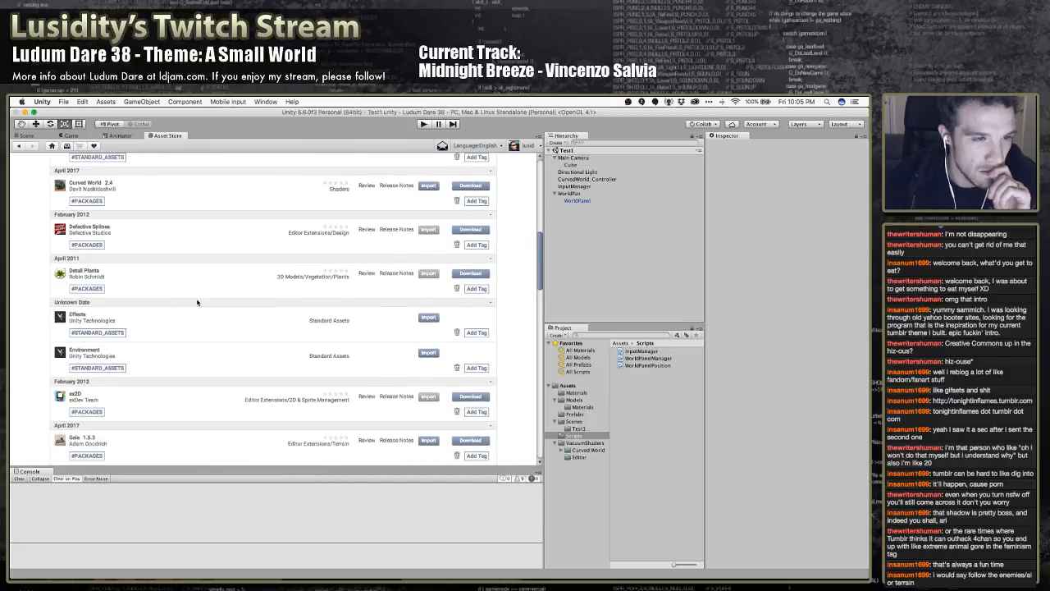
{"action": "scroll", "coordinate": [197, 302], "scroll_direction": "down", "scroll_amount": 5}
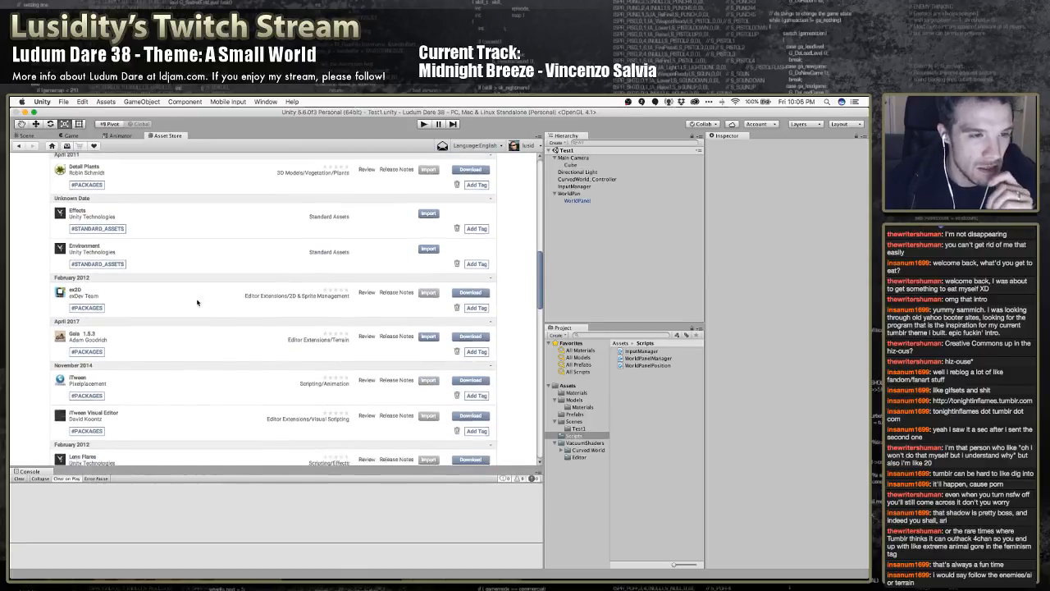
{"action": "scroll", "coordinate": [197, 302], "scroll_direction": "down", "scroll_amount": 1}
{"action": "right_click", "coordinate": [174, 137]}
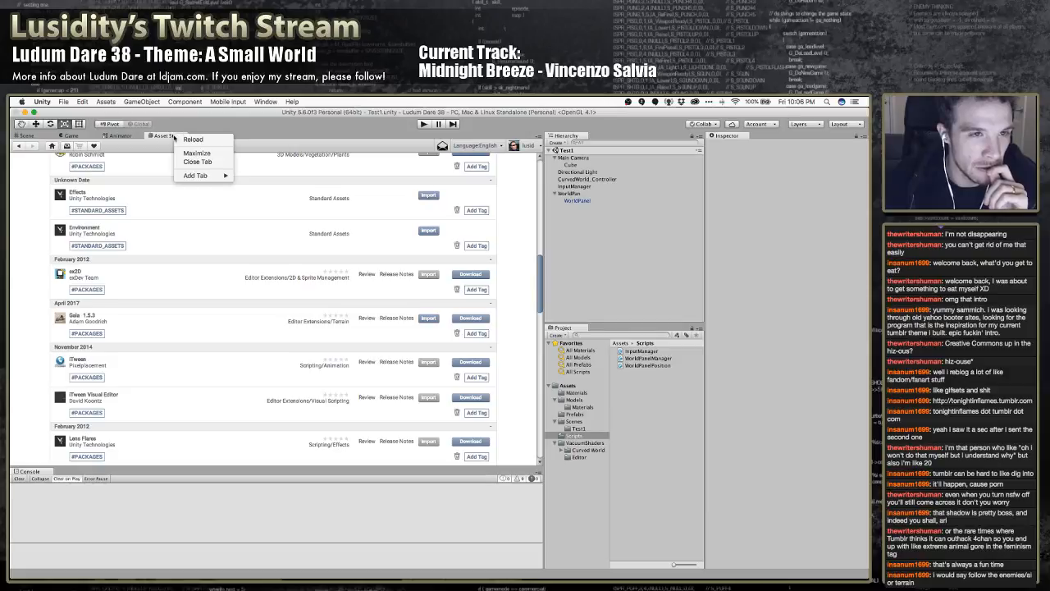
{"action": "left_click", "coordinate": [197, 162]}
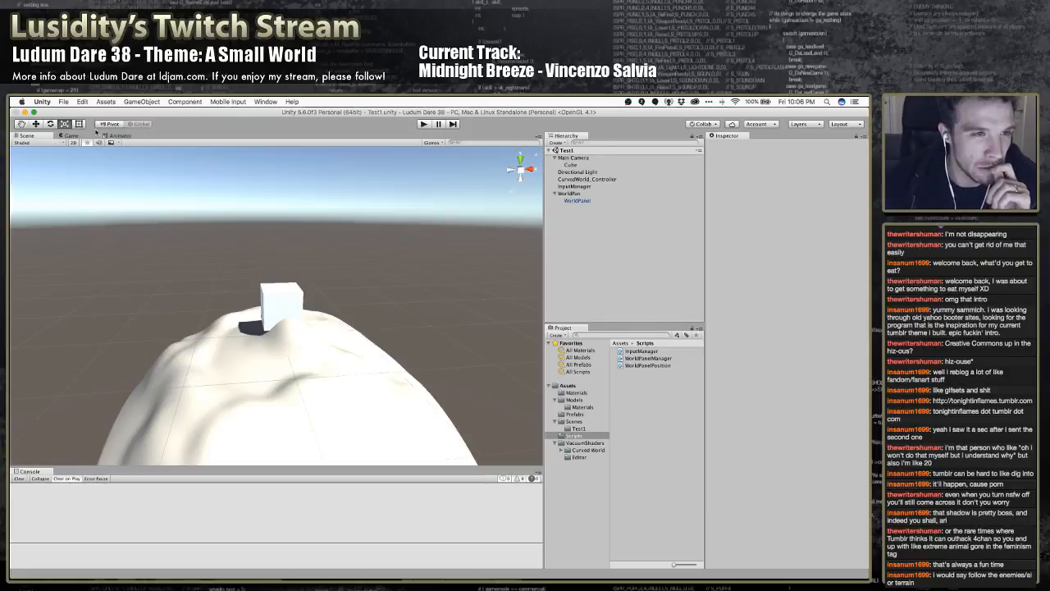
Start importing the Environment standard package and look through the files it contains
{"action": "left_click", "coordinate": [82, 101]}
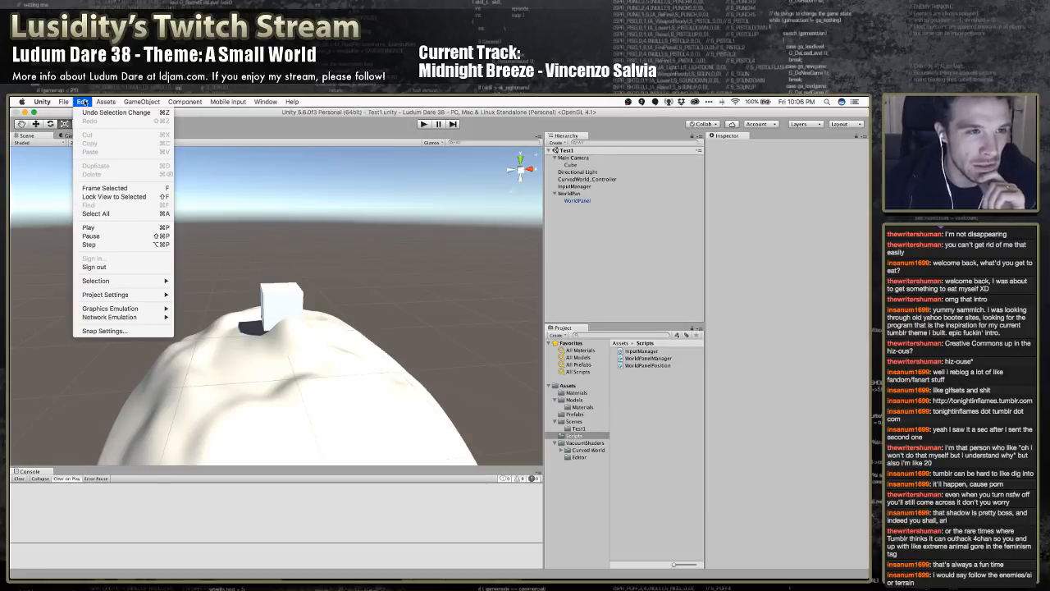
{"action": "mouse_move", "coordinate": [106, 100]}
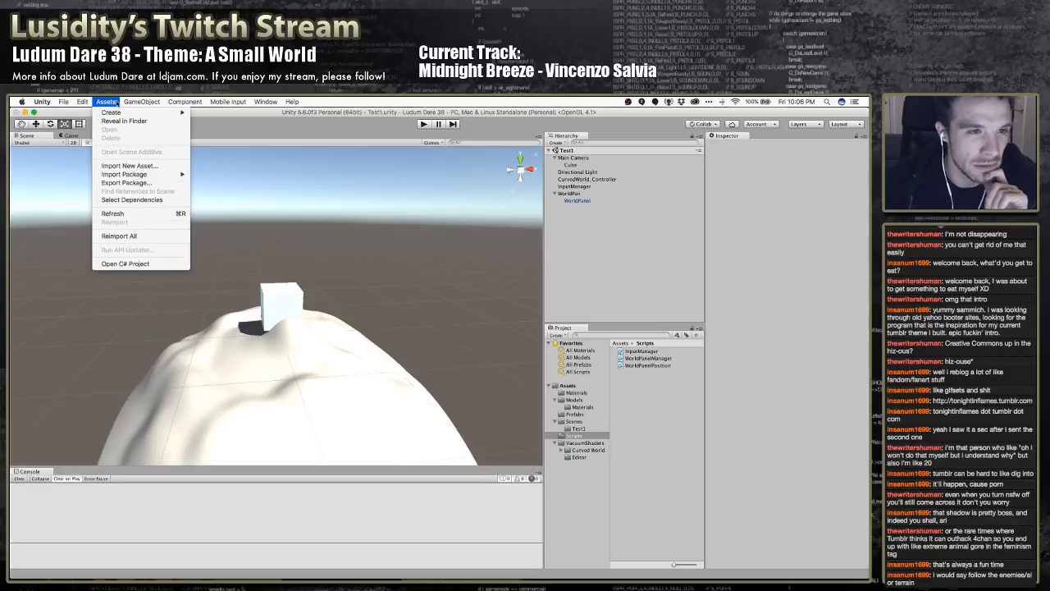
{"action": "mouse_move", "coordinate": [139, 174]}
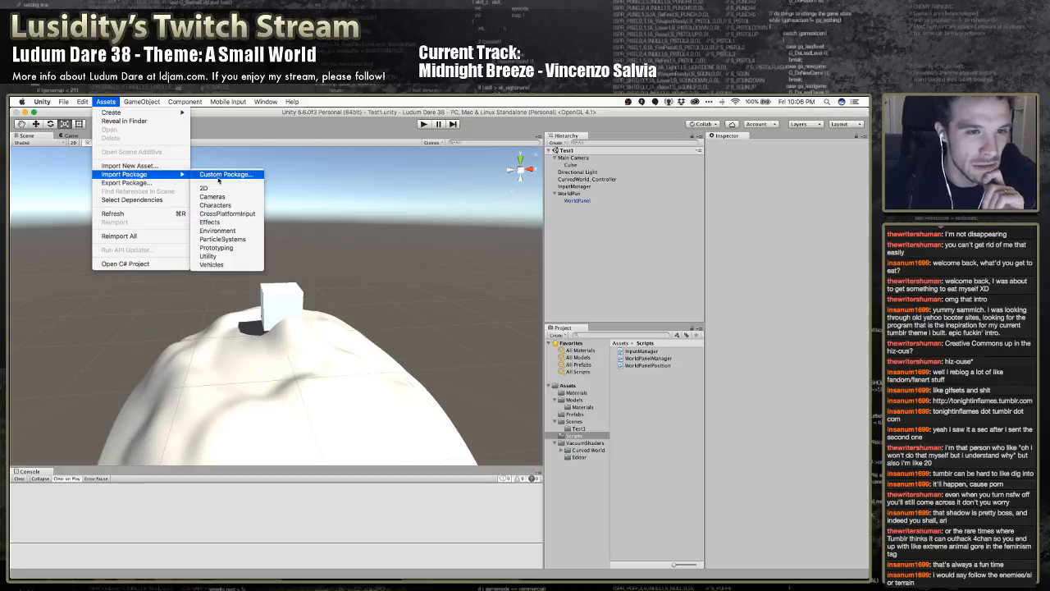
{"action": "left_click", "coordinate": [226, 232]}
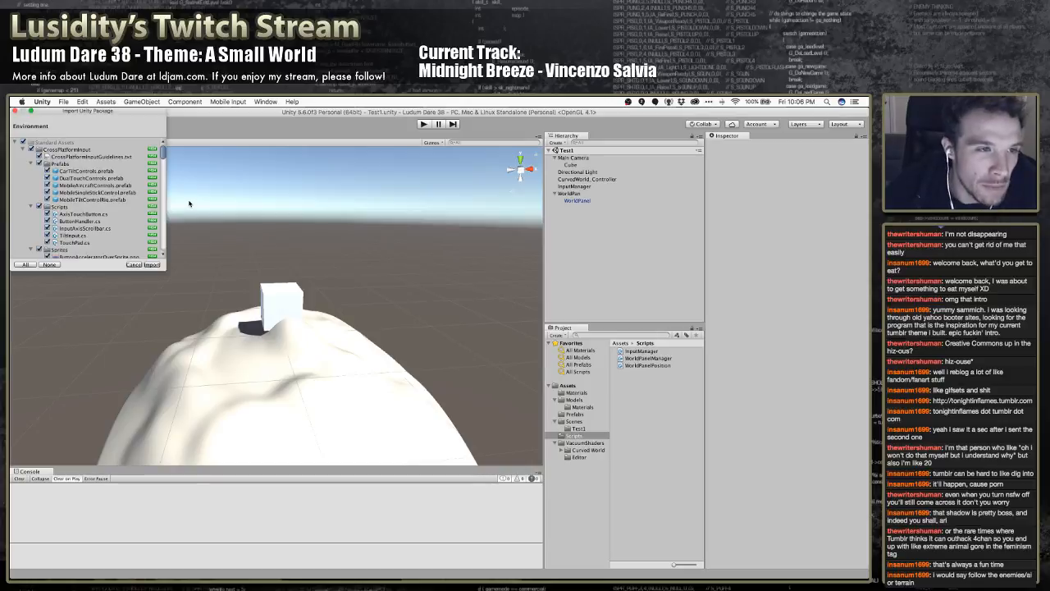
{"action": "scroll", "coordinate": [93, 219], "scroll_direction": "down", "scroll_amount": 10}
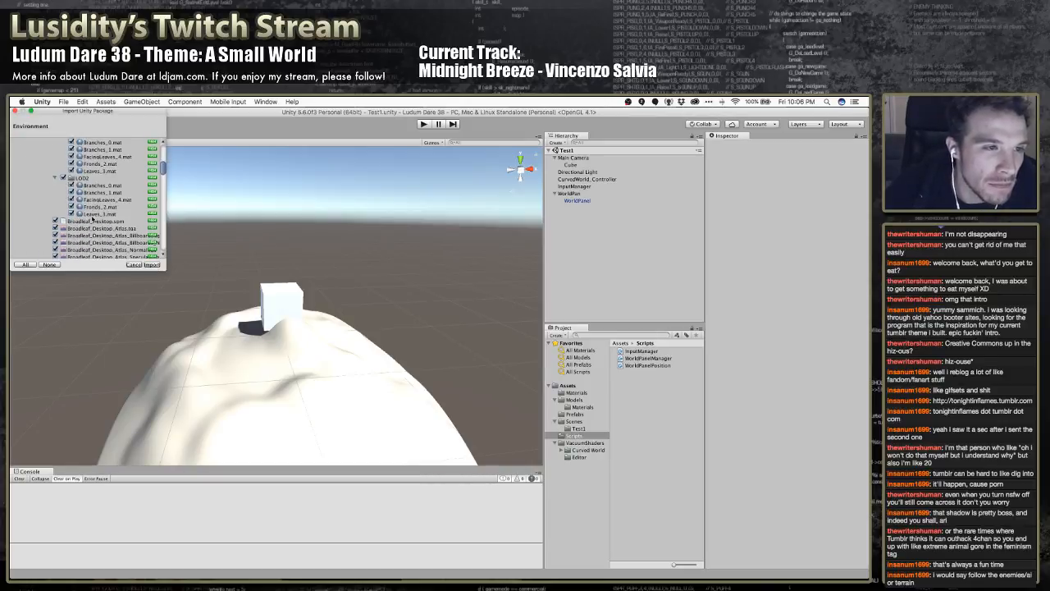
{"action": "scroll", "coordinate": [93, 220], "scroll_direction": "down", "scroll_amount": 8}
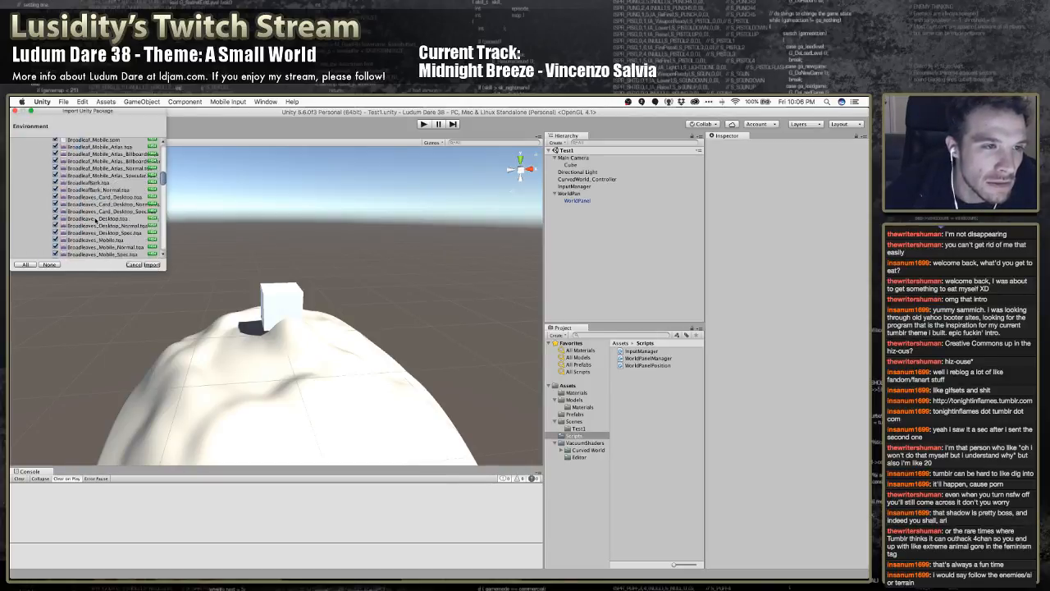
{"action": "scroll", "coordinate": [96, 220], "scroll_direction": "down", "scroll_amount": 5}
{"action": "scroll", "coordinate": [96, 220], "scroll_direction": "up", "scroll_amount": 20}
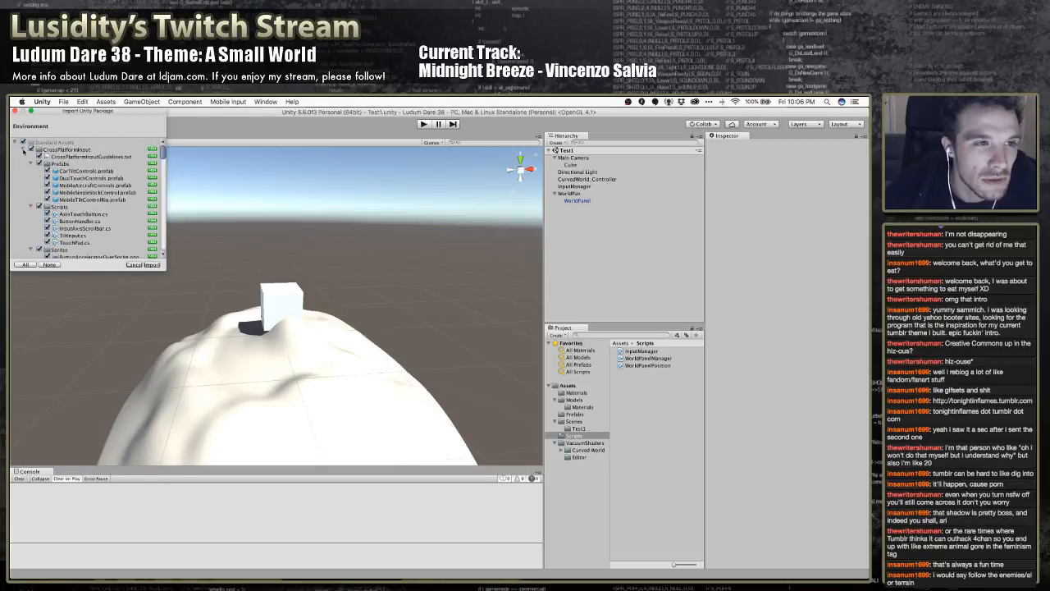
Collapse the CrossPlatformInput, Environment and Utility folders in the import list and check the VacuumShaders entries
{"action": "left_click", "coordinate": [23, 149]}
{"action": "left_click", "coordinate": [23, 157]}
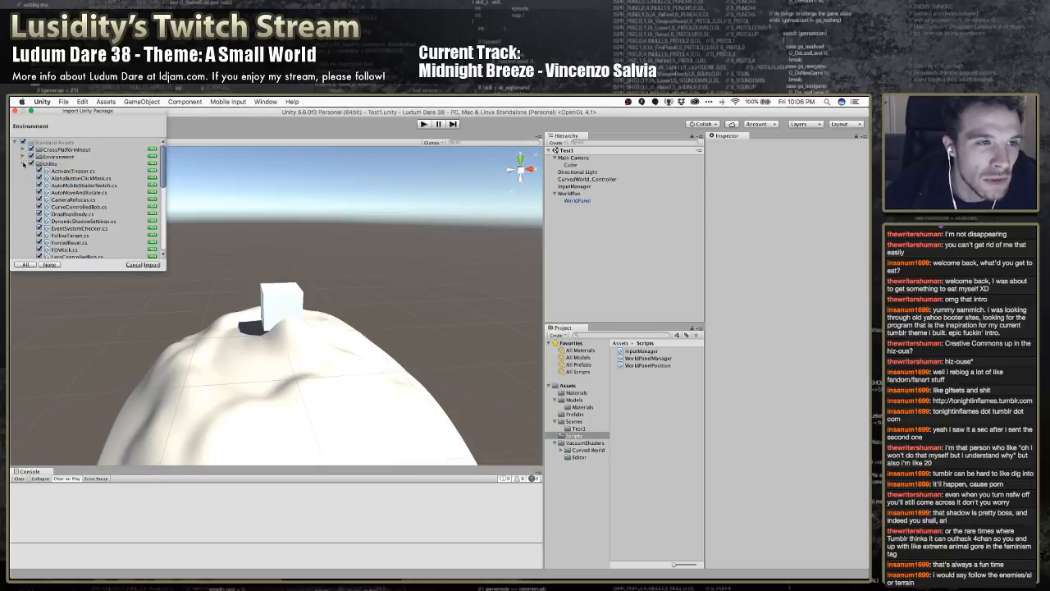
{"action": "left_click", "coordinate": [23, 164]}
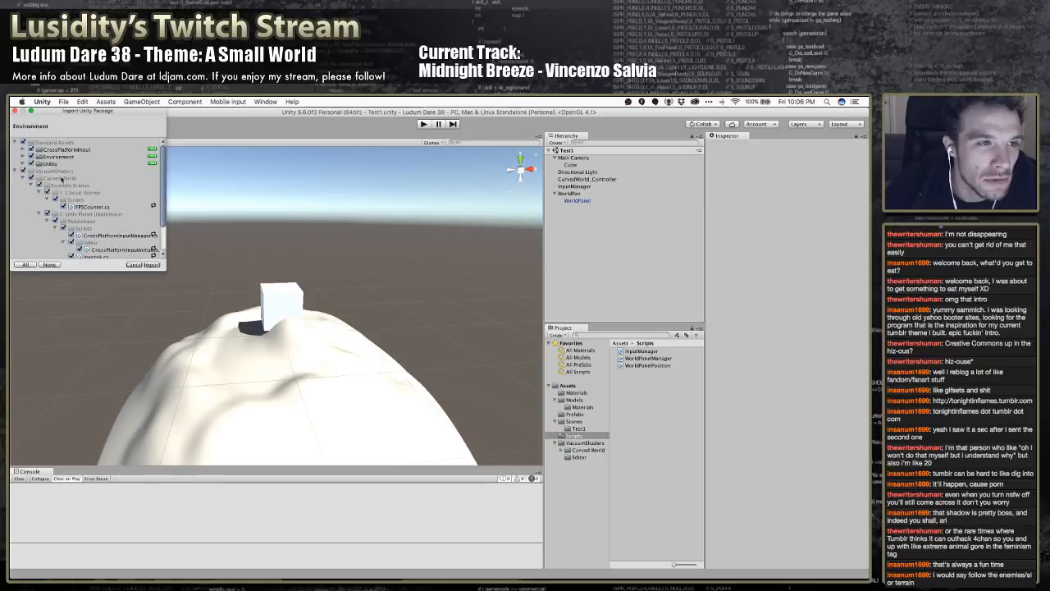
{"action": "scroll", "coordinate": [92, 184], "scroll_direction": "down", "scroll_amount": 3}
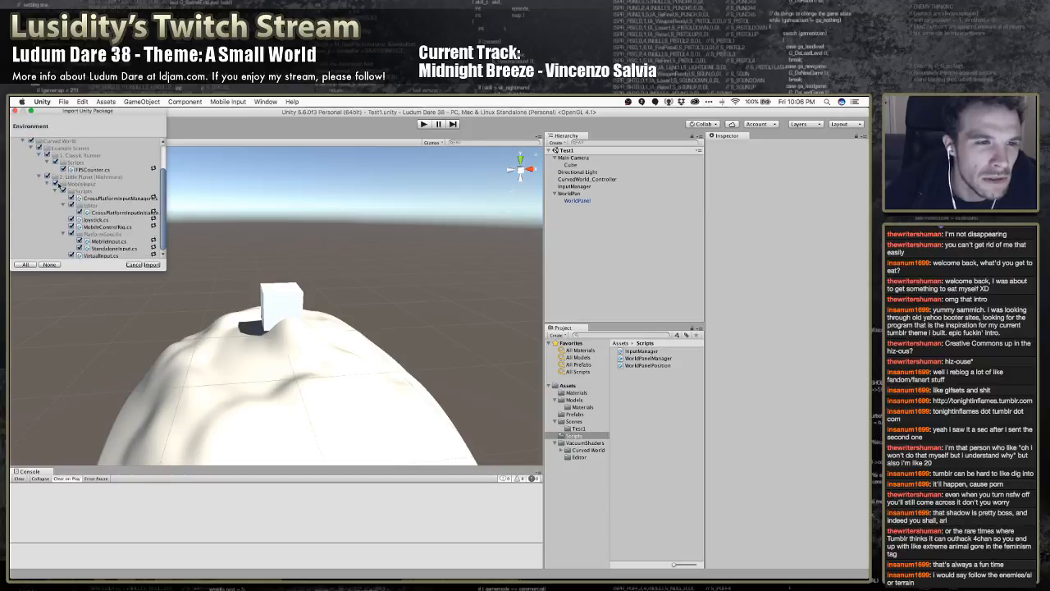
{"action": "scroll", "coordinate": [54, 187], "scroll_direction": "up", "scroll_amount": 3}
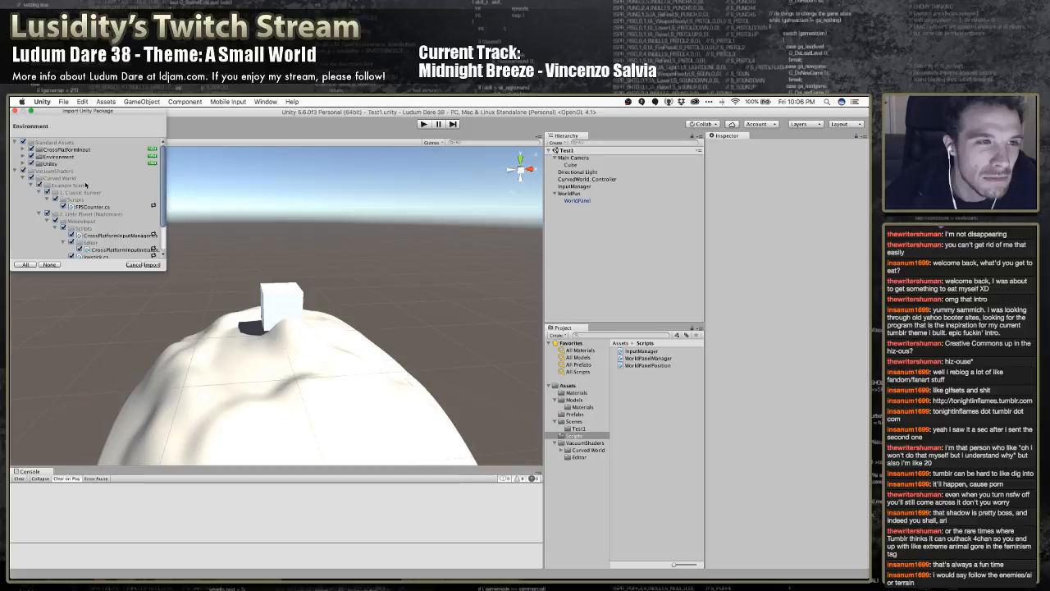
Examine the package's Utility folder and the SpeedTree, TerrainAssets, Water and Water (Basic) folders under Environment, collapsing each one
{"action": "left_click", "coordinate": [22, 163]}
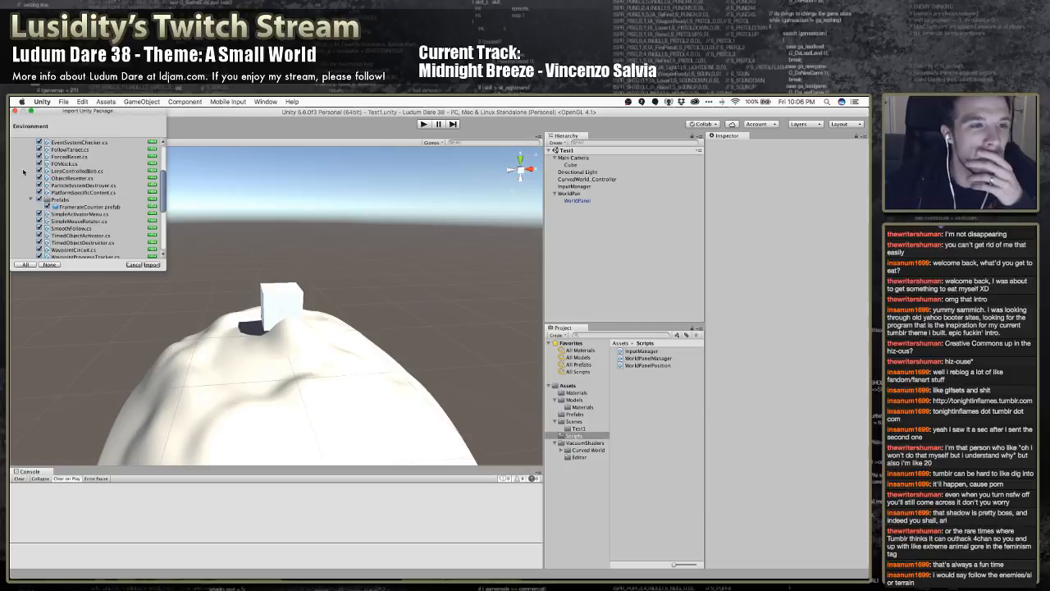
{"action": "scroll", "coordinate": [23, 169], "scroll_direction": "down", "scroll_amount": 5}
{"action": "scroll", "coordinate": [24, 172], "scroll_direction": "up", "scroll_amount": 6}
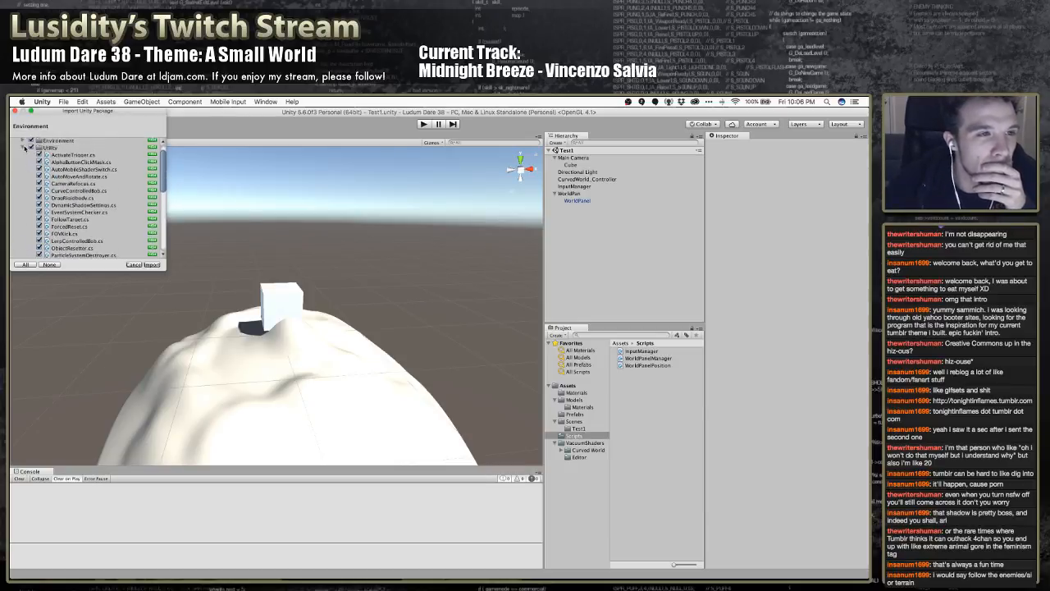
{"action": "left_click", "coordinate": [23, 156]}
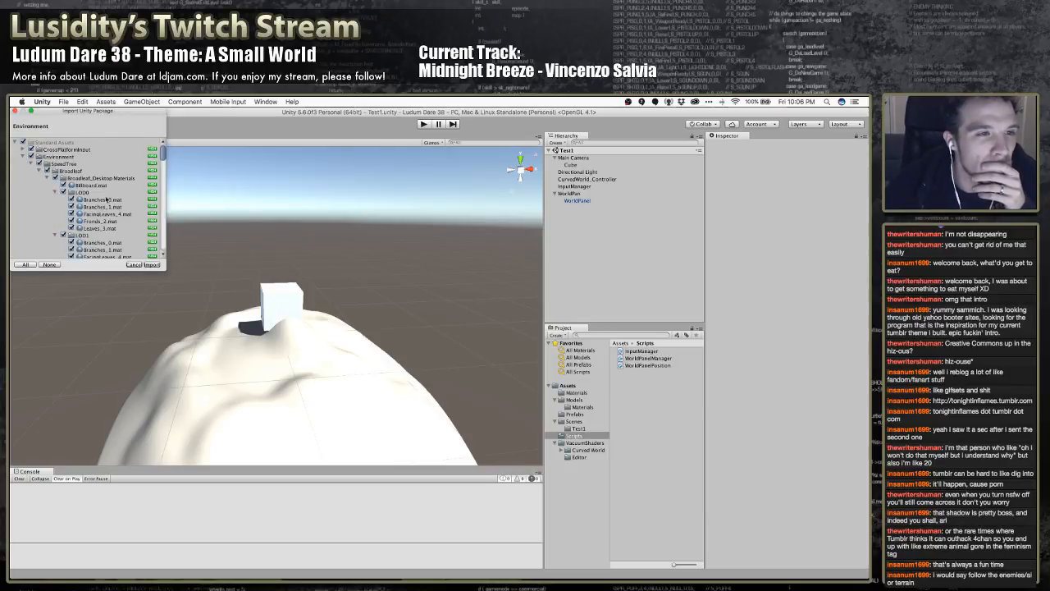
{"action": "left_click", "coordinate": [38, 163]}
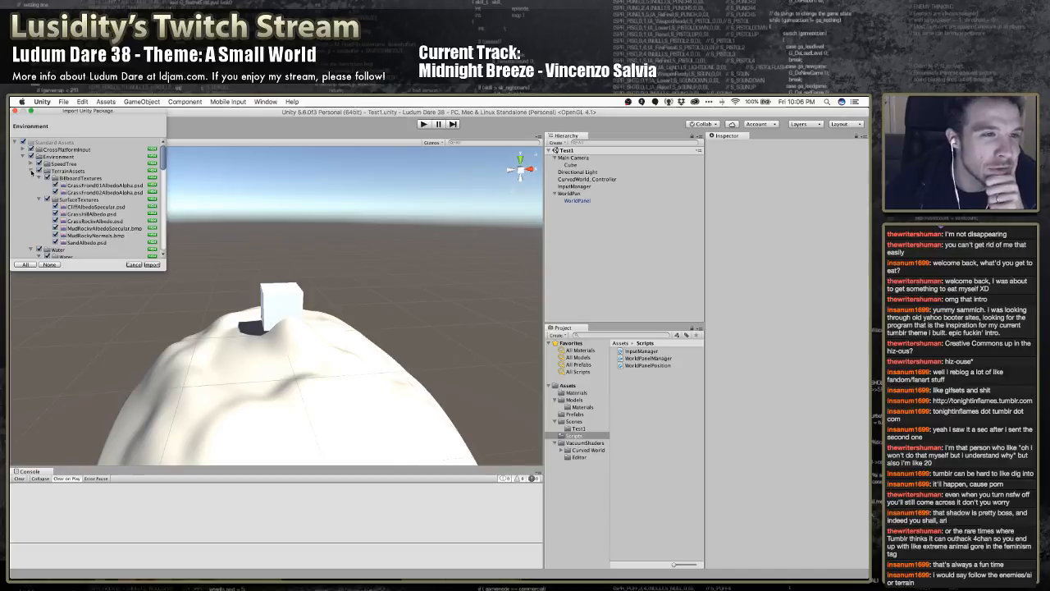
{"action": "left_click", "coordinate": [31, 171]}
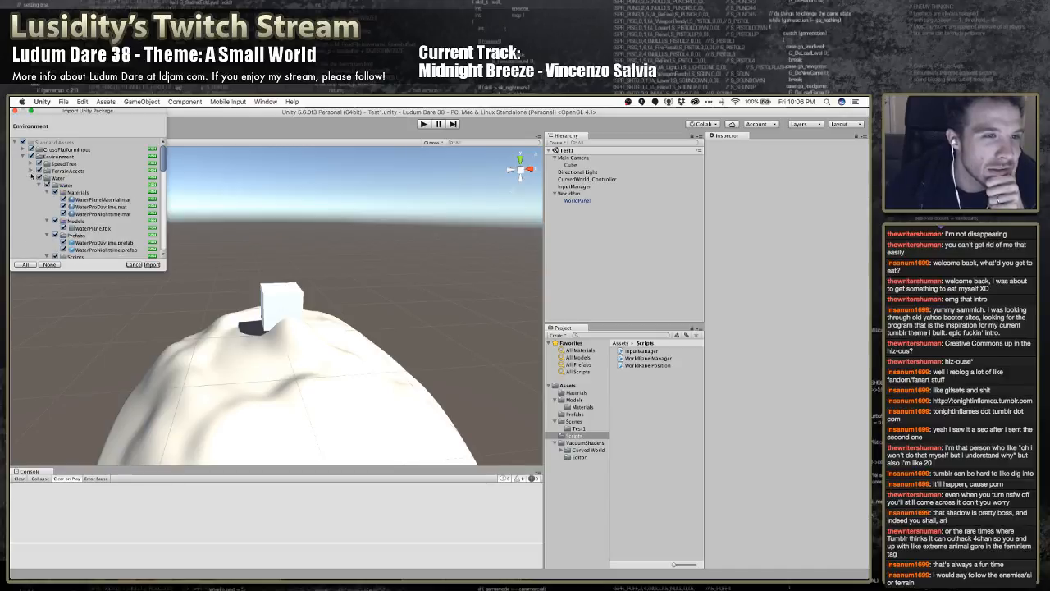
{"action": "left_click", "coordinate": [32, 178]}
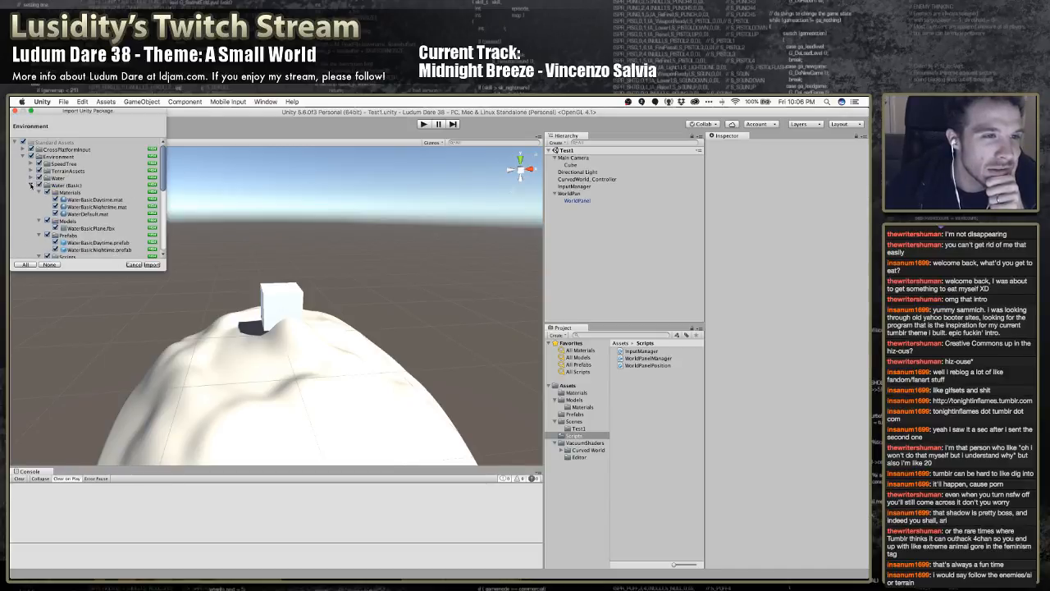
{"action": "left_click", "coordinate": [31, 185]}
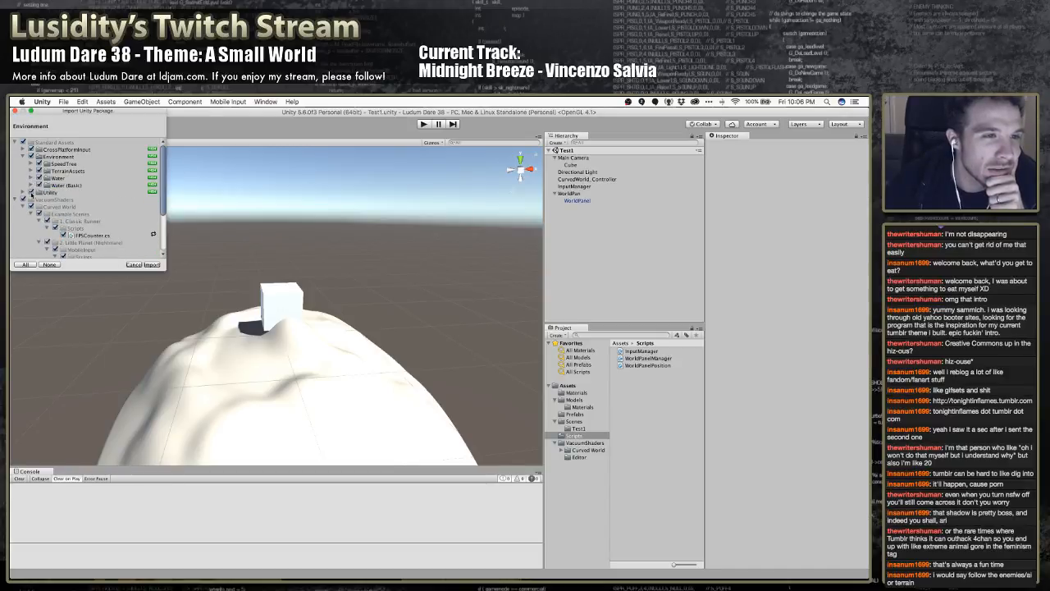
Import the Environment package, check the AxisTouchButton console error against the CrossPlatformInput Scripts folder, and view that script in MonoDevelop
{"action": "left_click", "coordinate": [152, 264]}
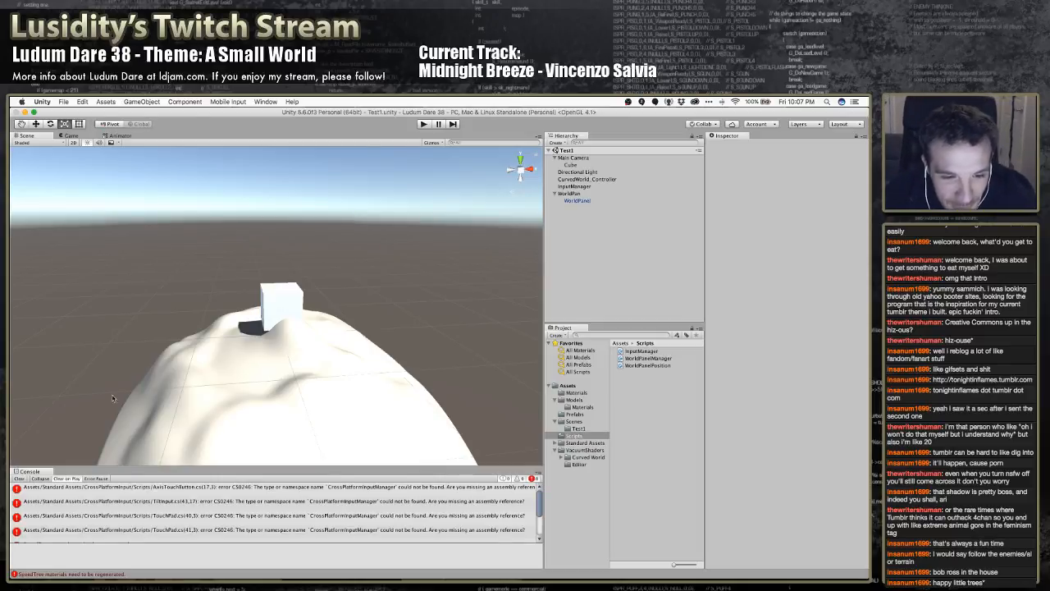
{"action": "left_click", "coordinate": [268, 492]}
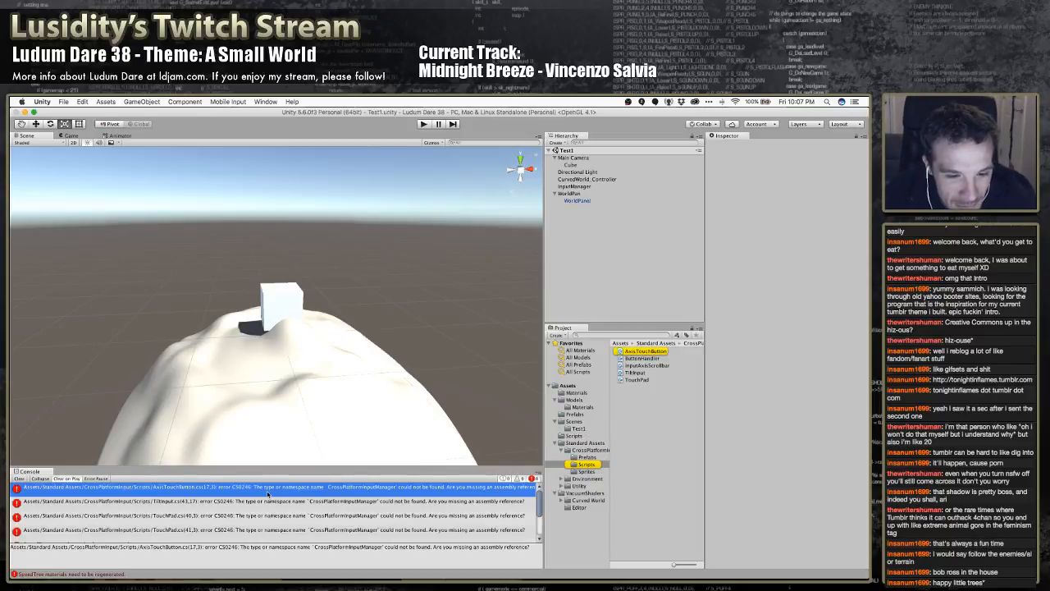
{"action": "left_click", "coordinate": [580, 450]}
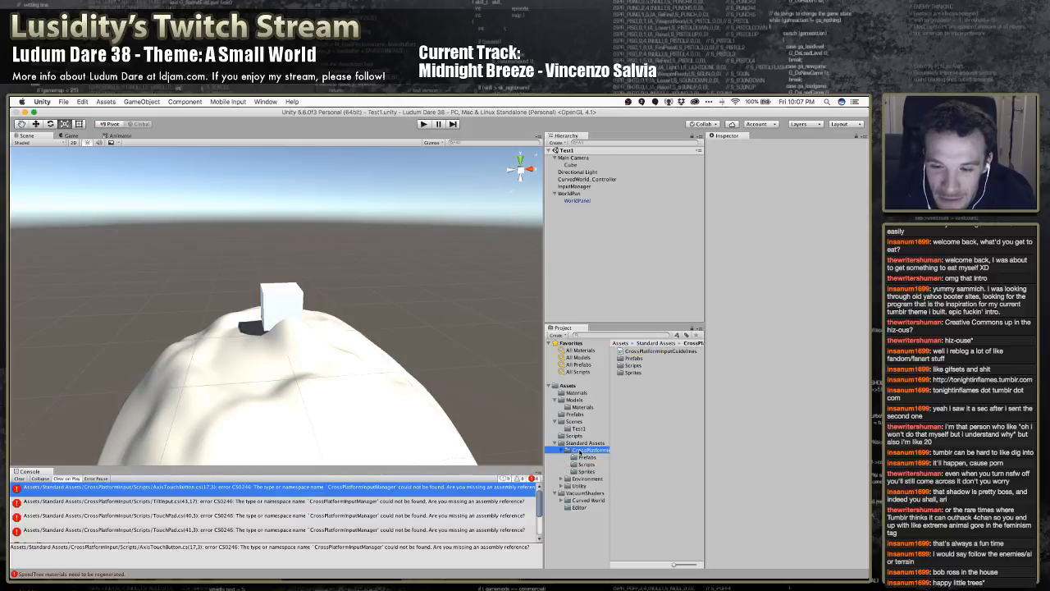
{"action": "left_click", "coordinate": [584, 465]}
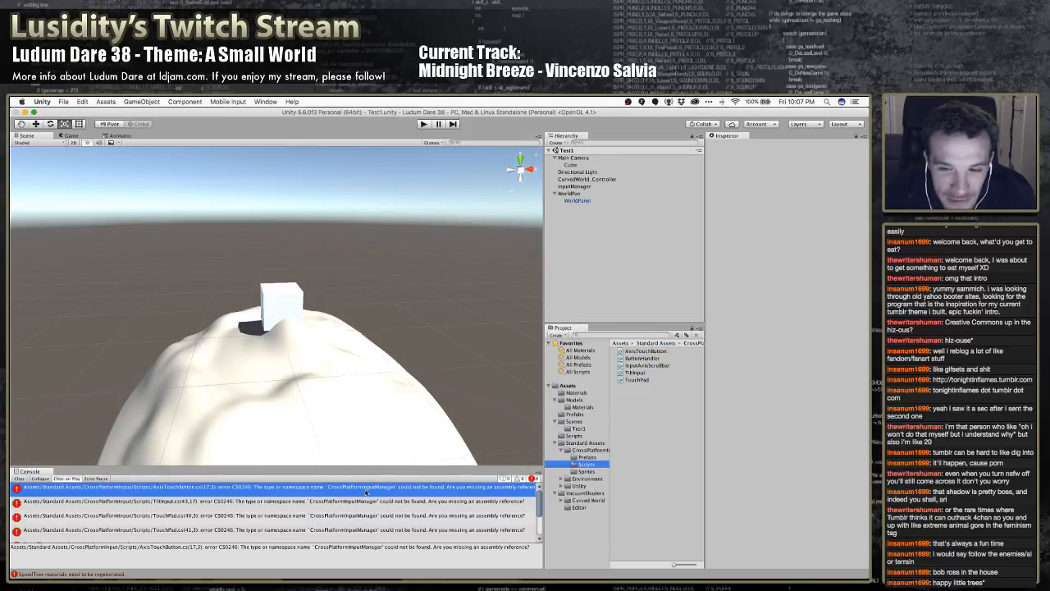
{"action": "left_click", "coordinate": [355, 490]}
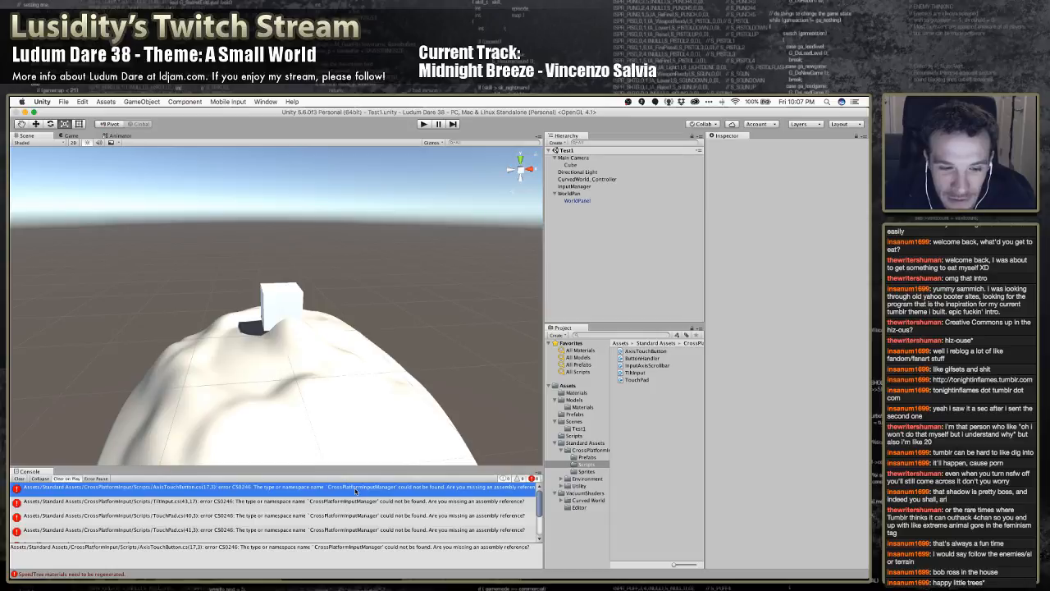
{"action": "double_click", "coordinate": [297, 491]}
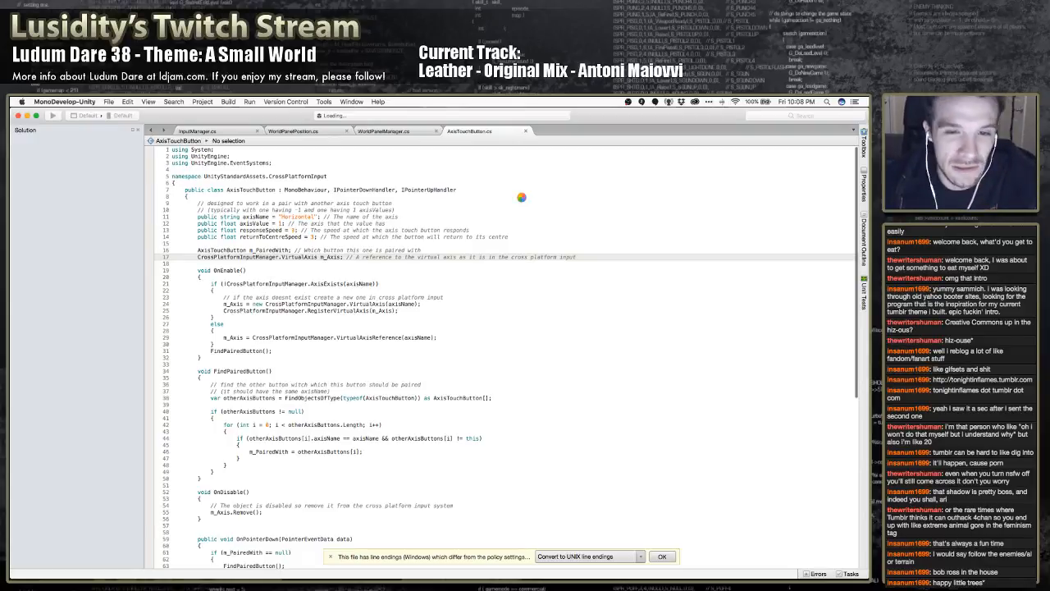
{"action": "key", "text": "super+Tab"}
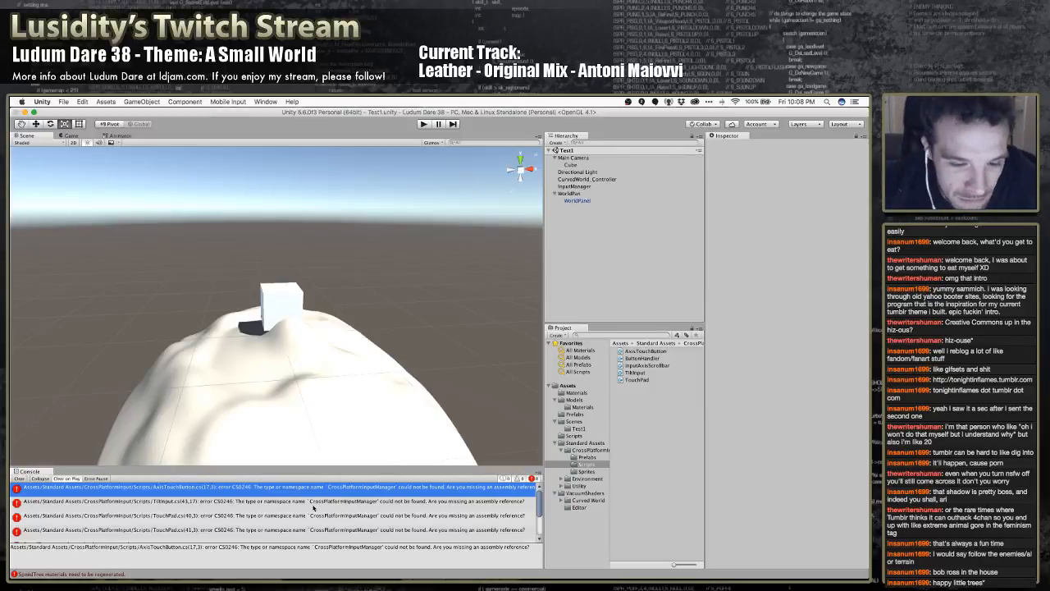
Examine the TiltInput, AxisTouchButton and SpeedTree console errors and the contents of the CrossPlatformInput Prefabs and Sprites folders
{"action": "left_click", "coordinate": [312, 501]}
{"action": "scroll", "coordinate": [312, 506], "scroll_direction": "down", "scroll_amount": 5}
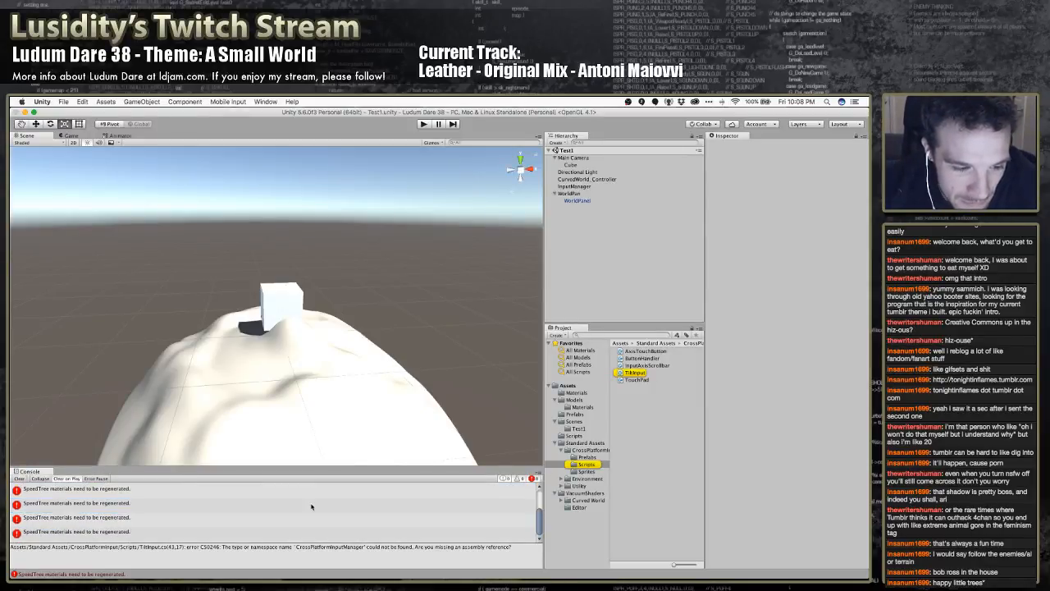
{"action": "scroll", "coordinate": [196, 504], "scroll_direction": "up", "scroll_amount": 5}
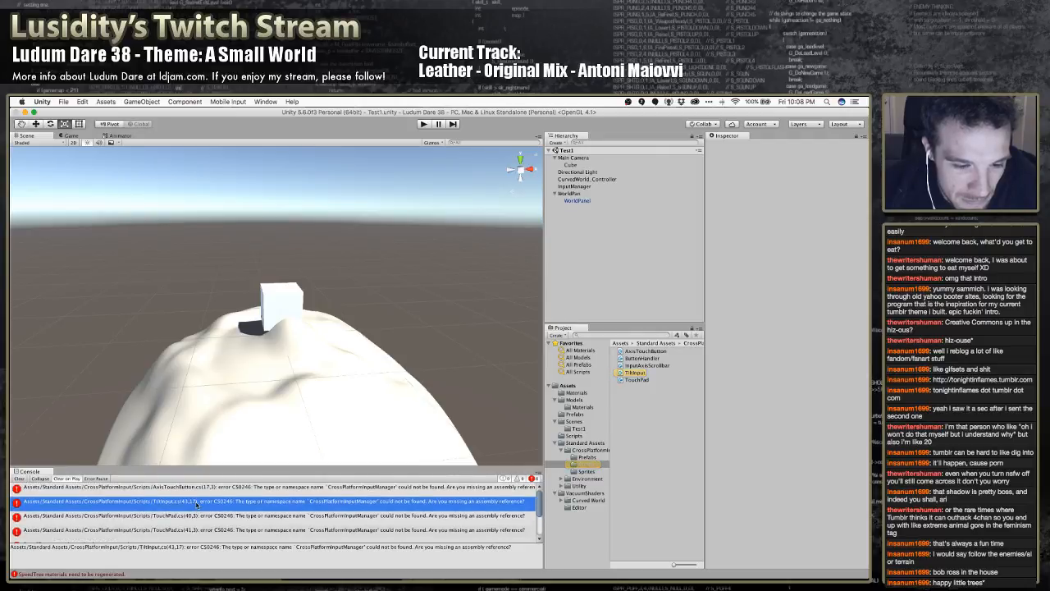
{"action": "left_click", "coordinate": [197, 489]}
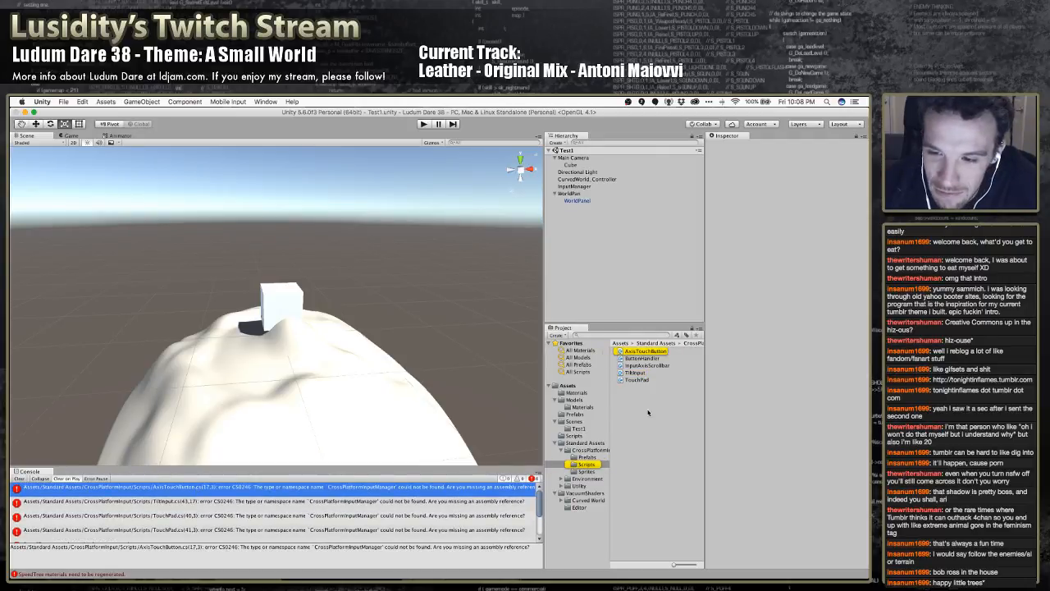
{"action": "left_click", "coordinate": [588, 457]}
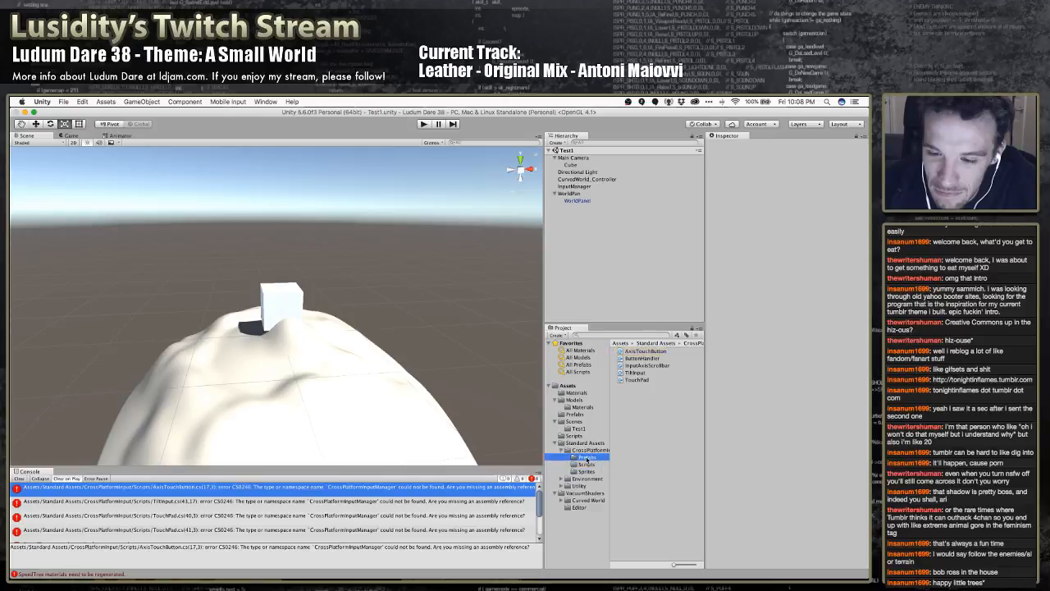
{"action": "left_click", "coordinate": [588, 471]}
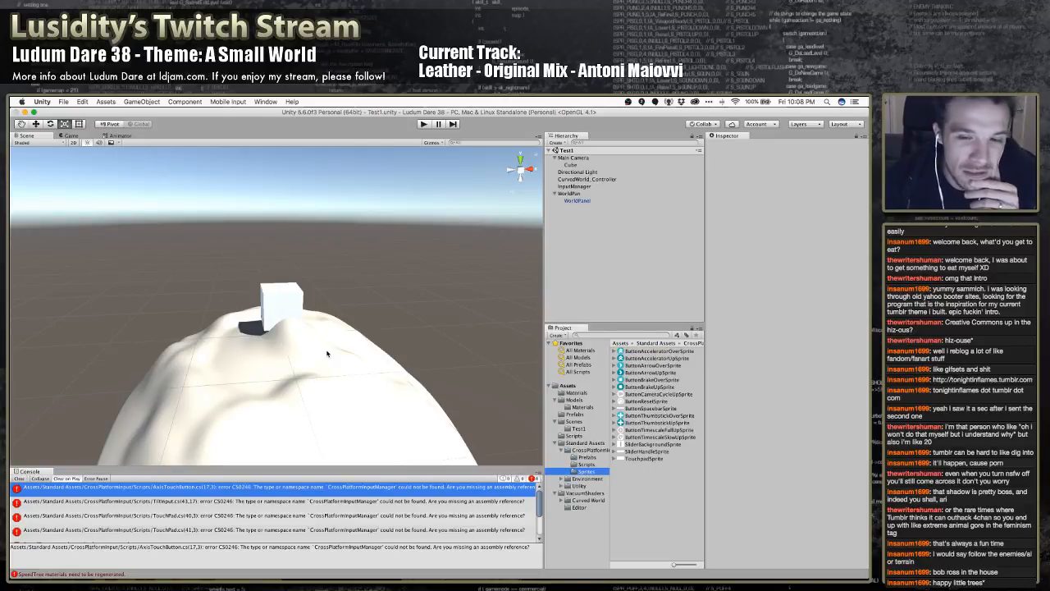
{"action": "left_click", "coordinate": [219, 492]}
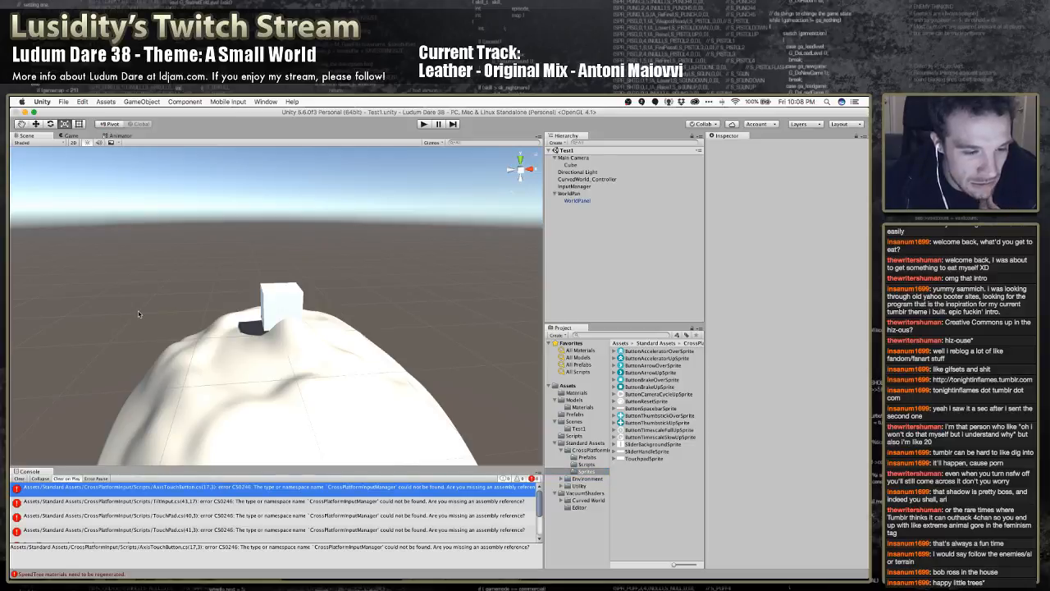
Import the CrossPlatformInput standard package with its Fonts folder included
{"action": "left_click", "coordinate": [91, 102]}
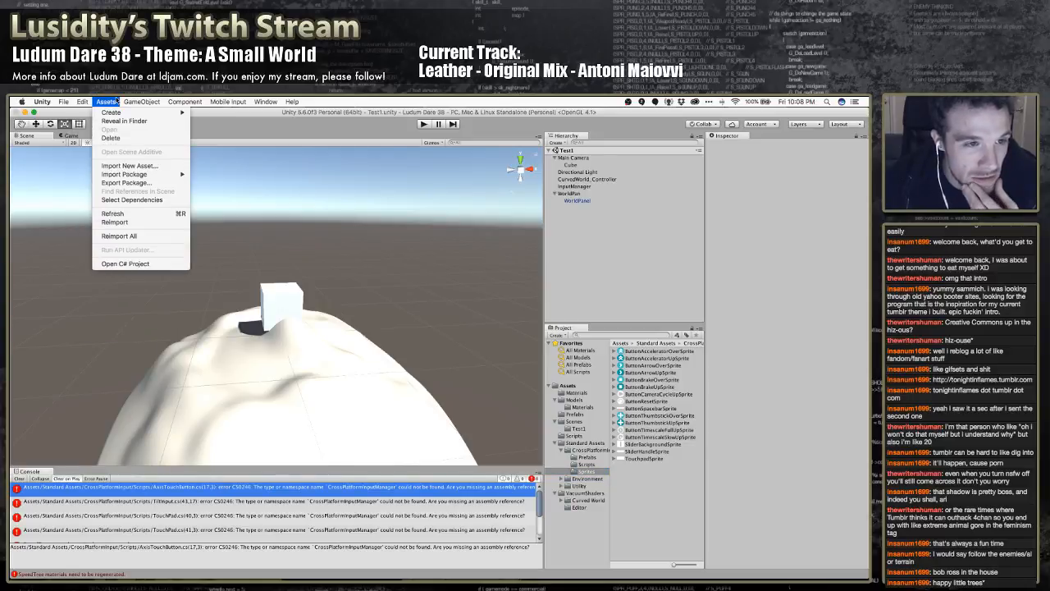
{"action": "mouse_move", "coordinate": [143, 175]}
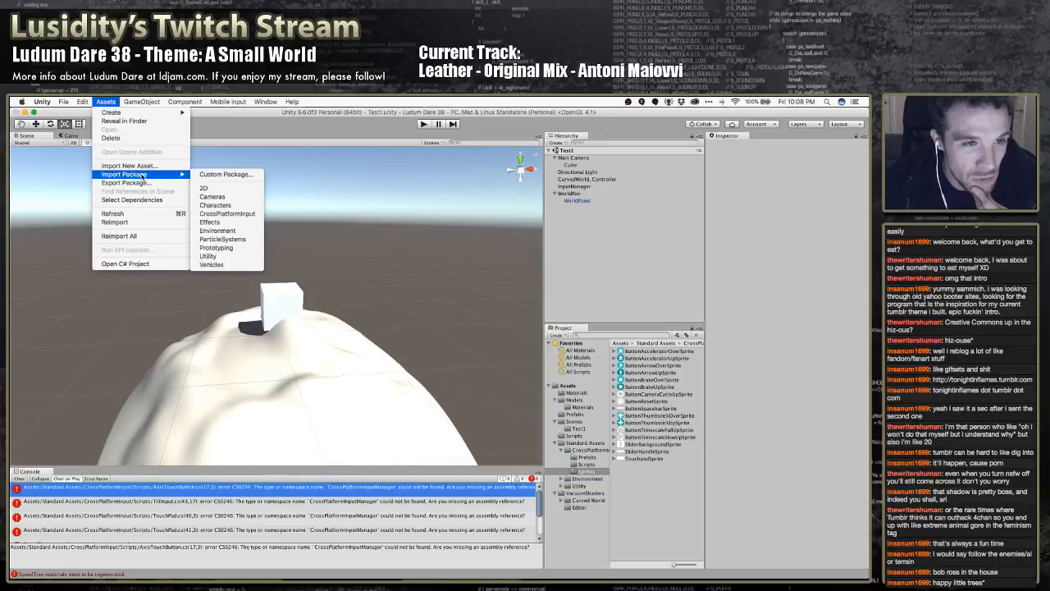
{"action": "left_click", "coordinate": [228, 214]}
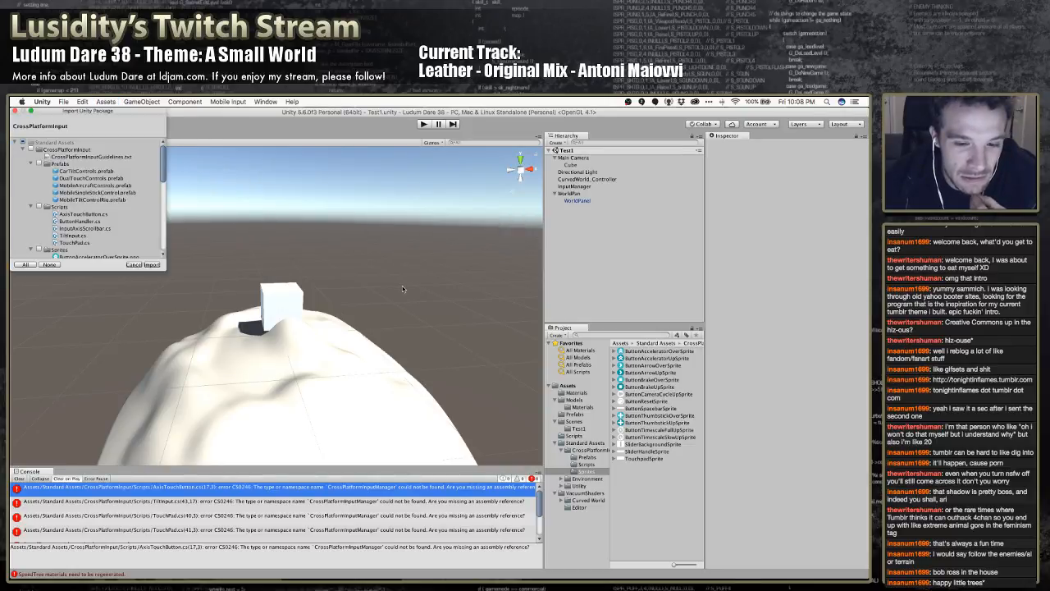
{"action": "left_click", "coordinate": [34, 164]}
{"action": "left_click", "coordinate": [24, 150]}
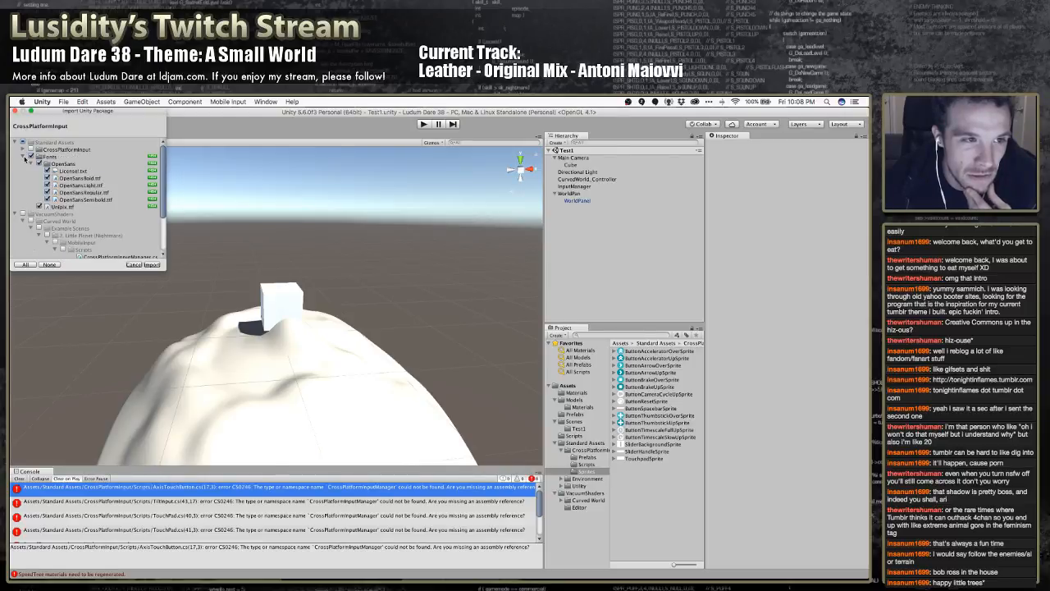
{"action": "left_click", "coordinate": [24, 157]}
{"action": "left_click", "coordinate": [151, 266]}
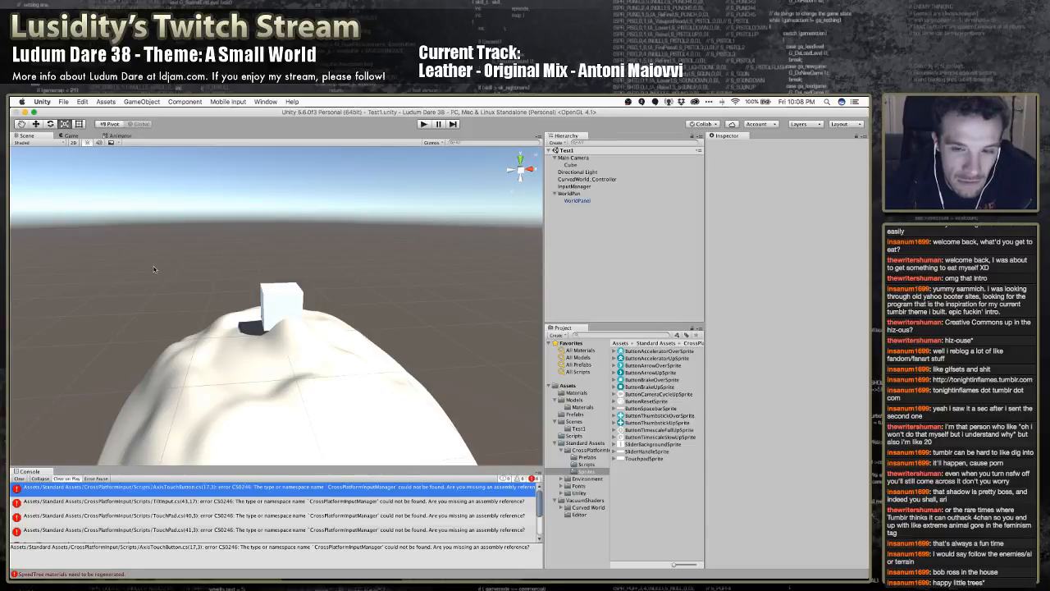
Check the TiltInput console error and import the Cameras standard package with all its preselected files
{"action": "left_click", "coordinate": [237, 501]}
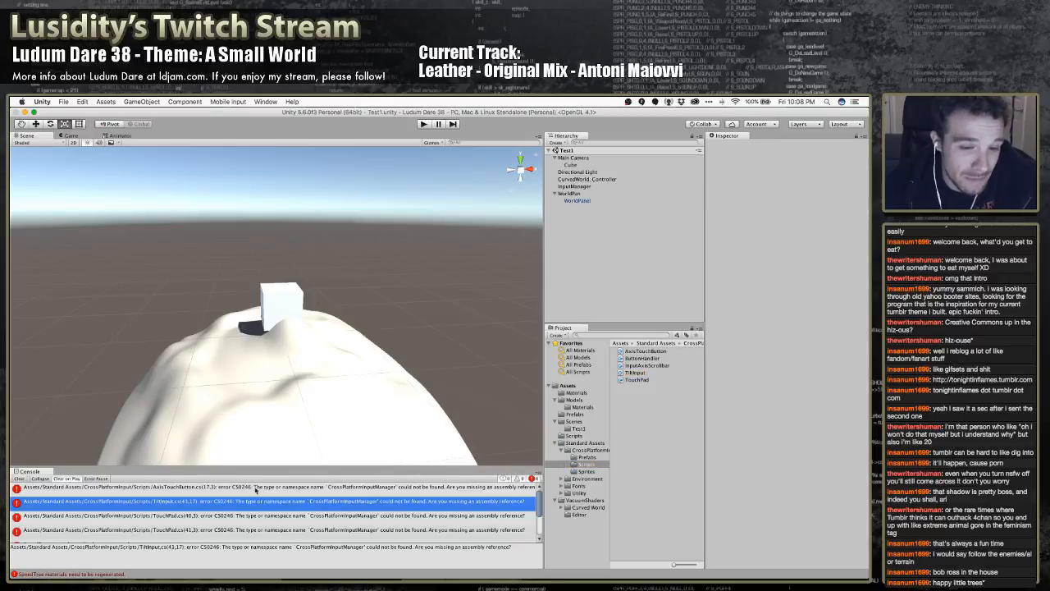
{"action": "left_click", "coordinate": [102, 104]}
{"action": "mouse_move", "coordinate": [151, 175]}
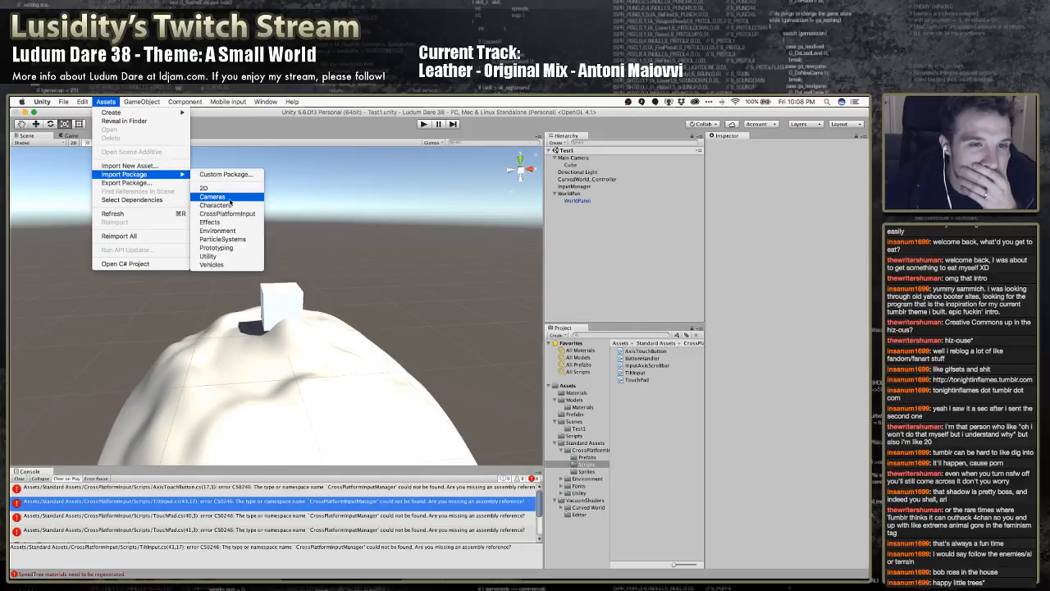
{"action": "left_click", "coordinate": [230, 204]}
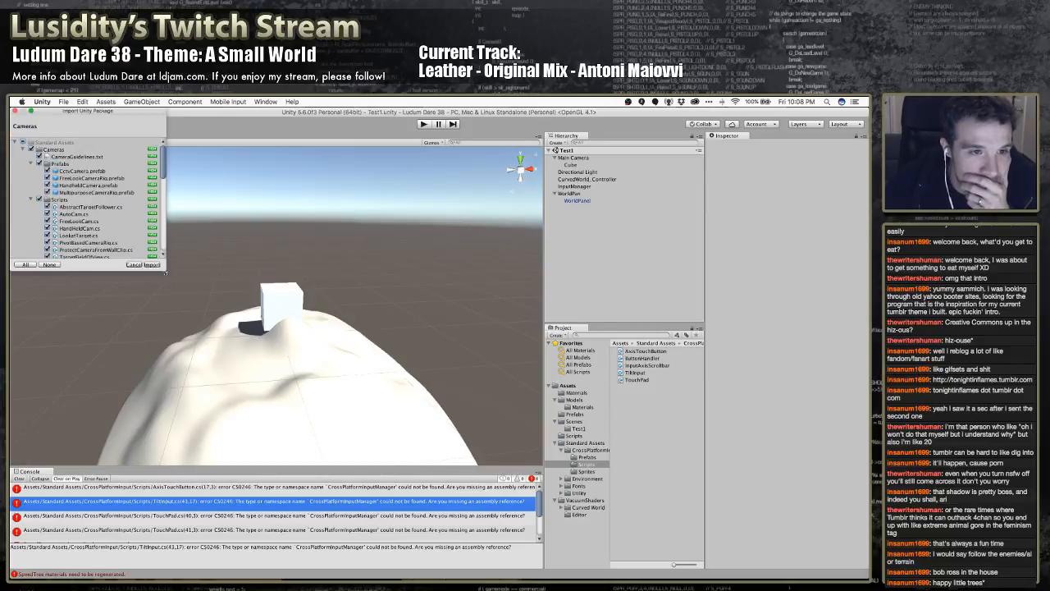
{"action": "left_click", "coordinate": [154, 264]}
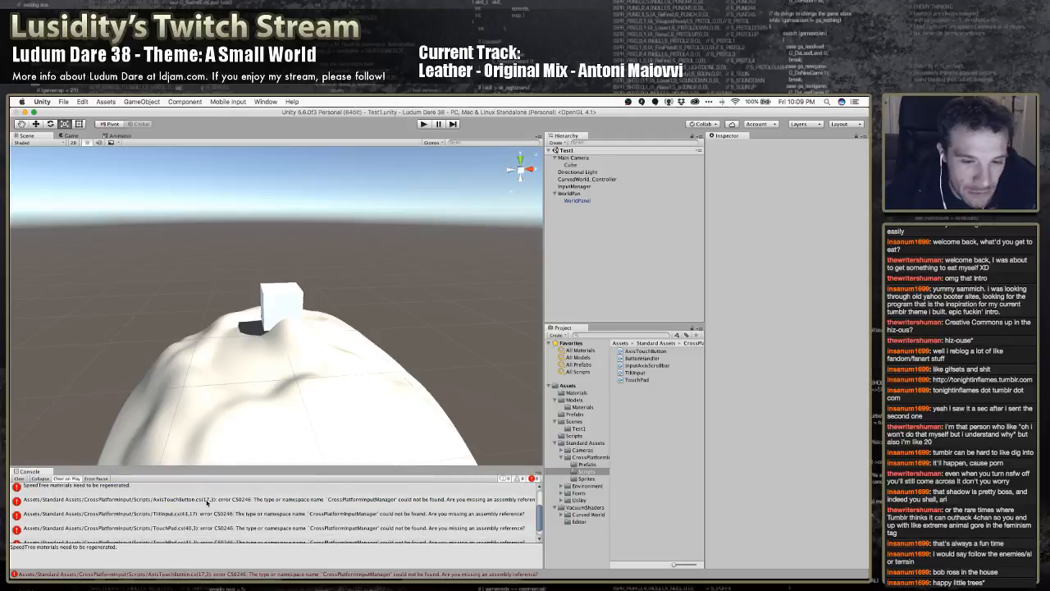
{"action": "left_click", "coordinate": [106, 101]}
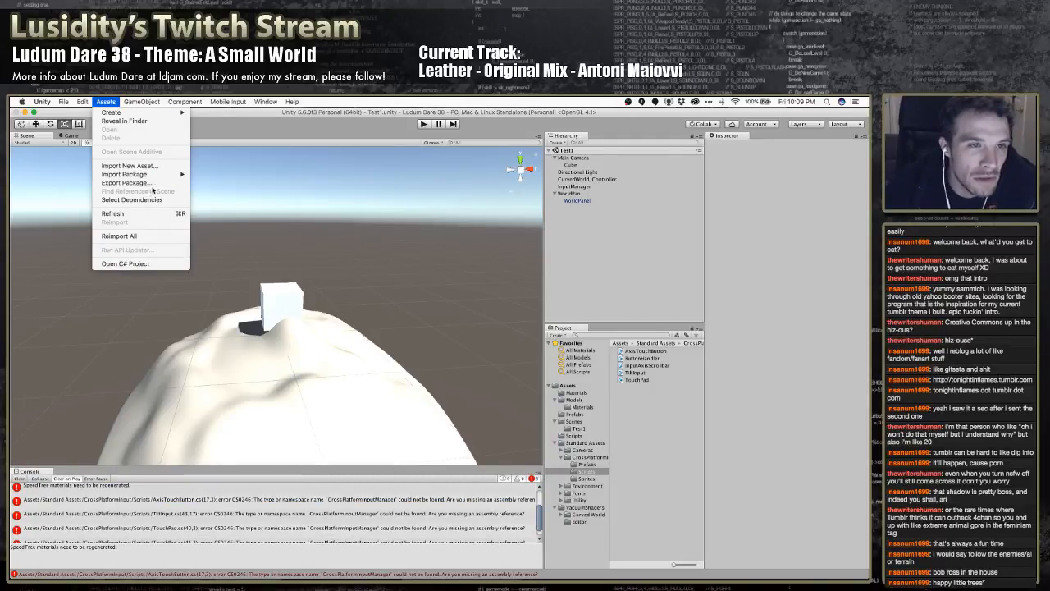
{"action": "mouse_move", "coordinate": [158, 178]}
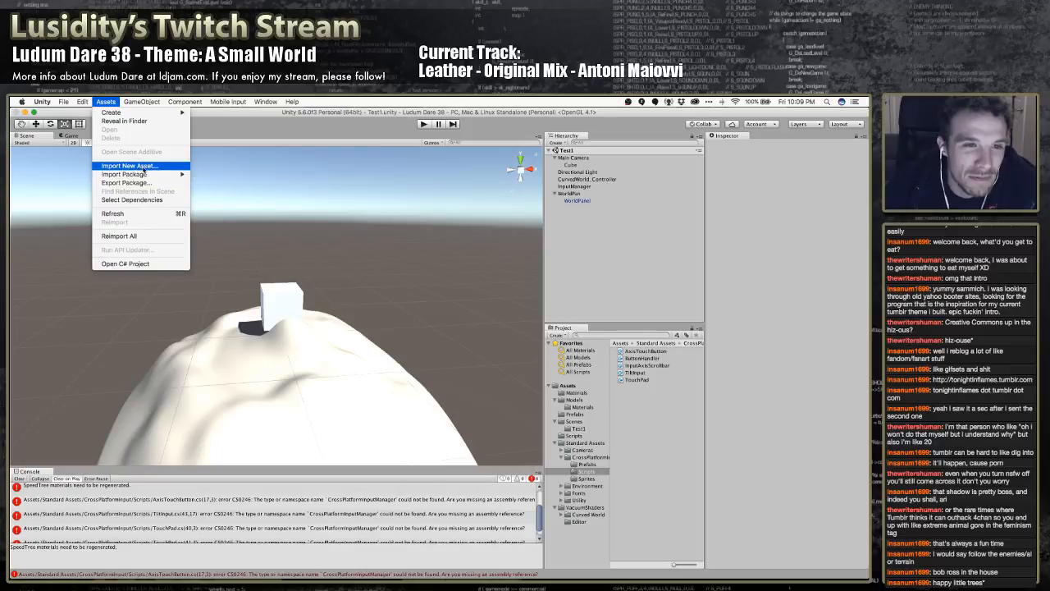
{"action": "key", "text": "Escape"}
{"action": "left_click", "coordinate": [118, 100]}
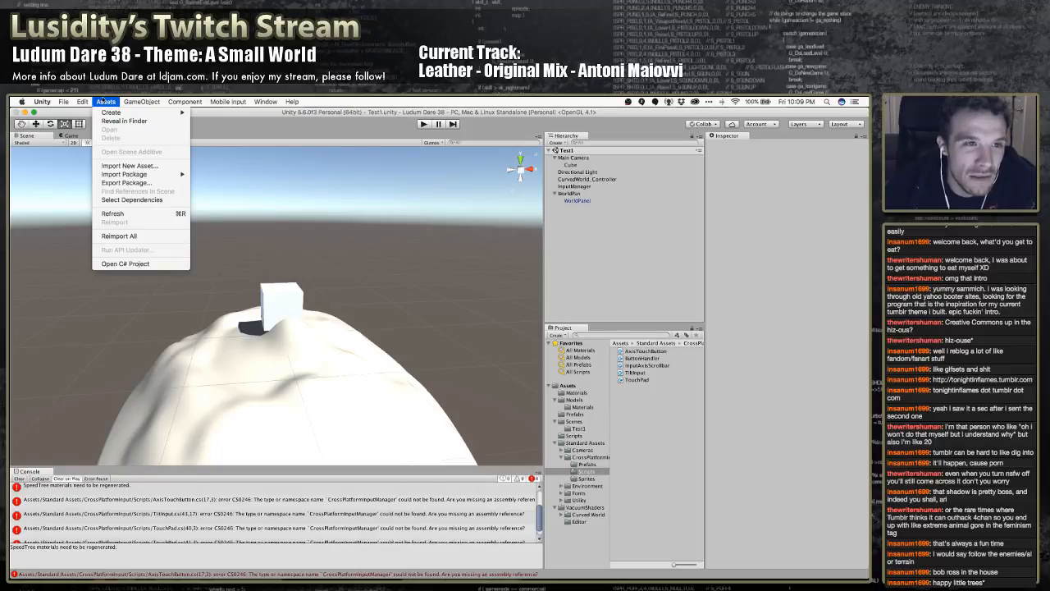
{"action": "left_click", "coordinate": [131, 203]}
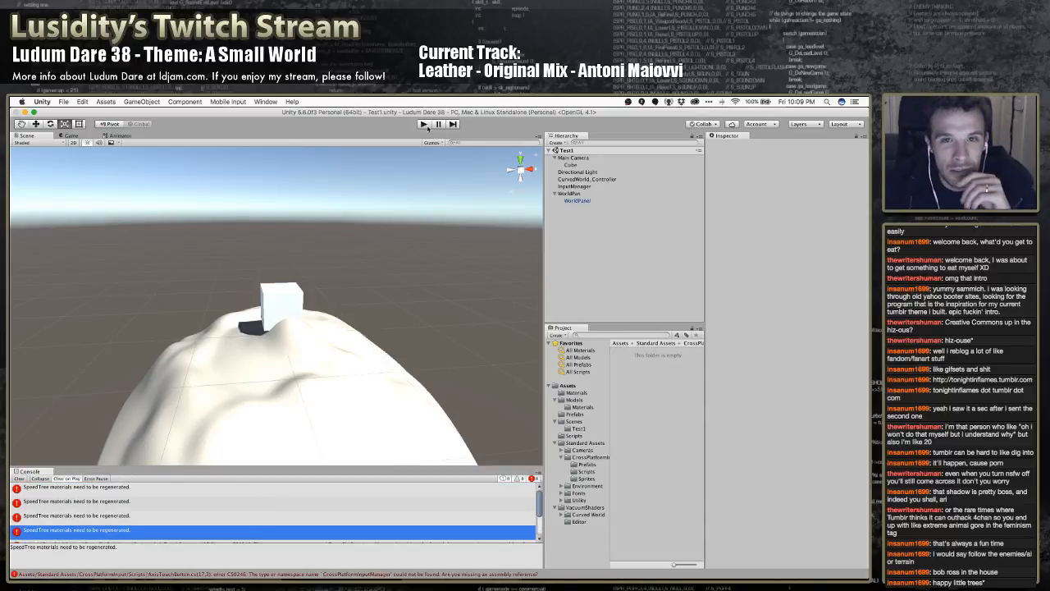
Try to run the scene in play mode and locate the script behind the AxisTouchButton compiler error
{"action": "left_click", "coordinate": [424, 124]}
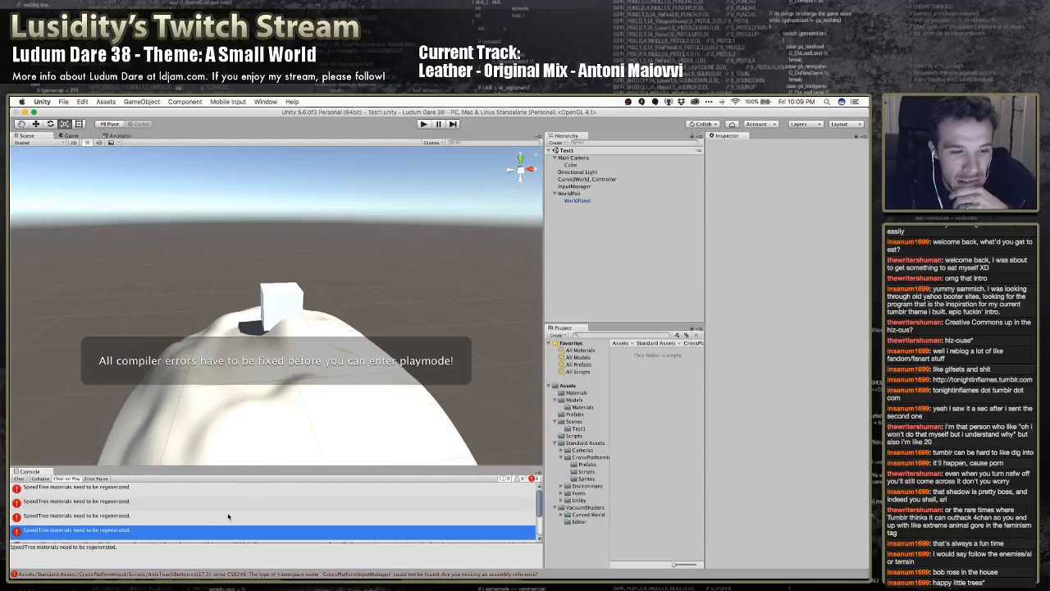
{"action": "scroll", "coordinate": [228, 515], "scroll_direction": "down", "scroll_amount": 5}
{"action": "left_click", "coordinate": [251, 490]}
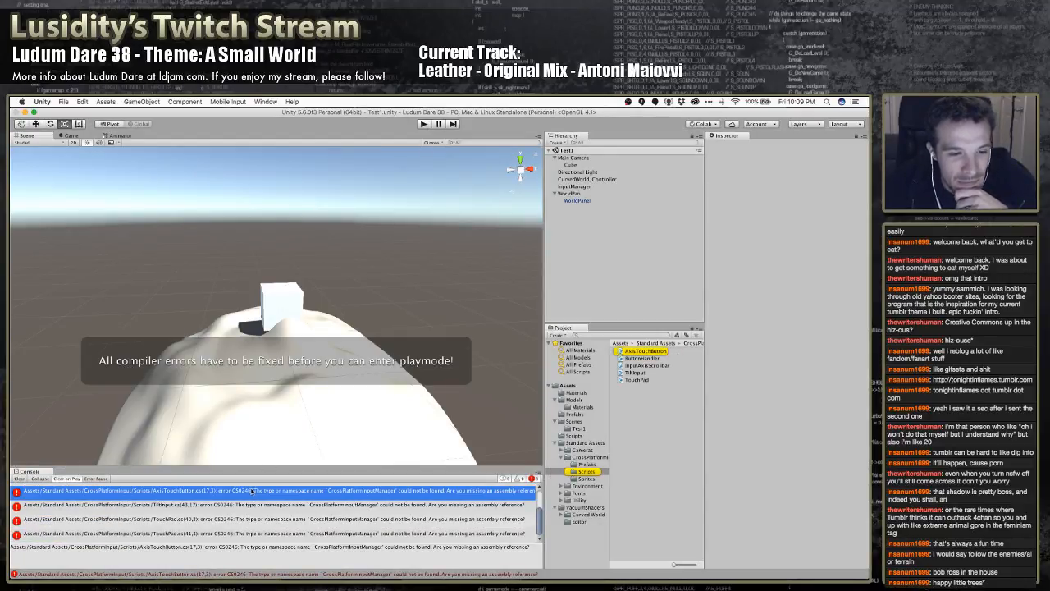
Delete the CrossPlatformInput folder from Standard Assets
{"action": "left_click", "coordinate": [584, 457]}
{"action": "right_click", "coordinate": [585, 458]}
{"action": "left_click", "coordinate": [603, 446]}
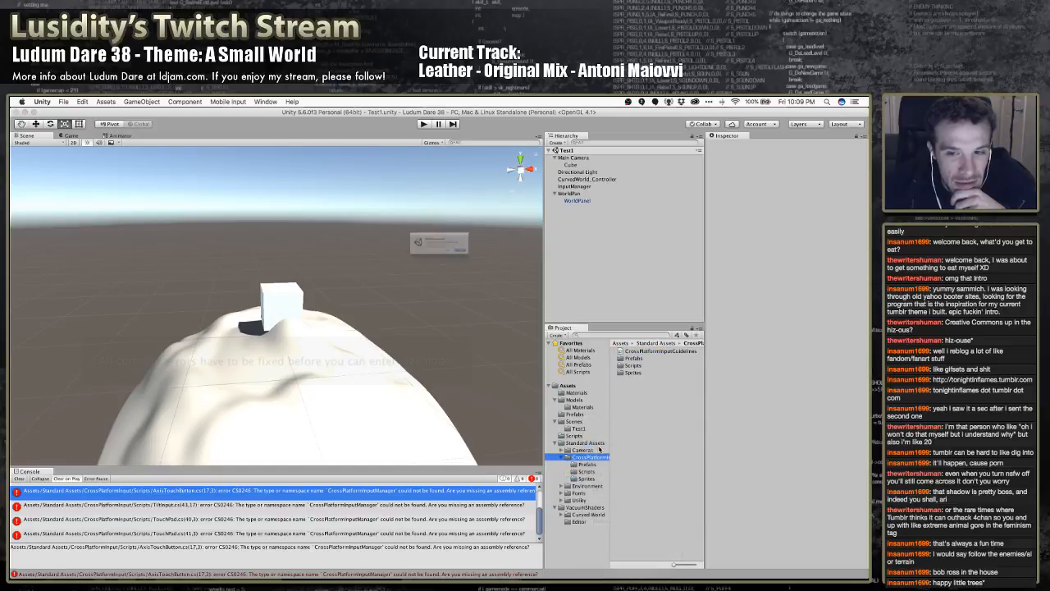
{"action": "left_click", "coordinate": [507, 266]}
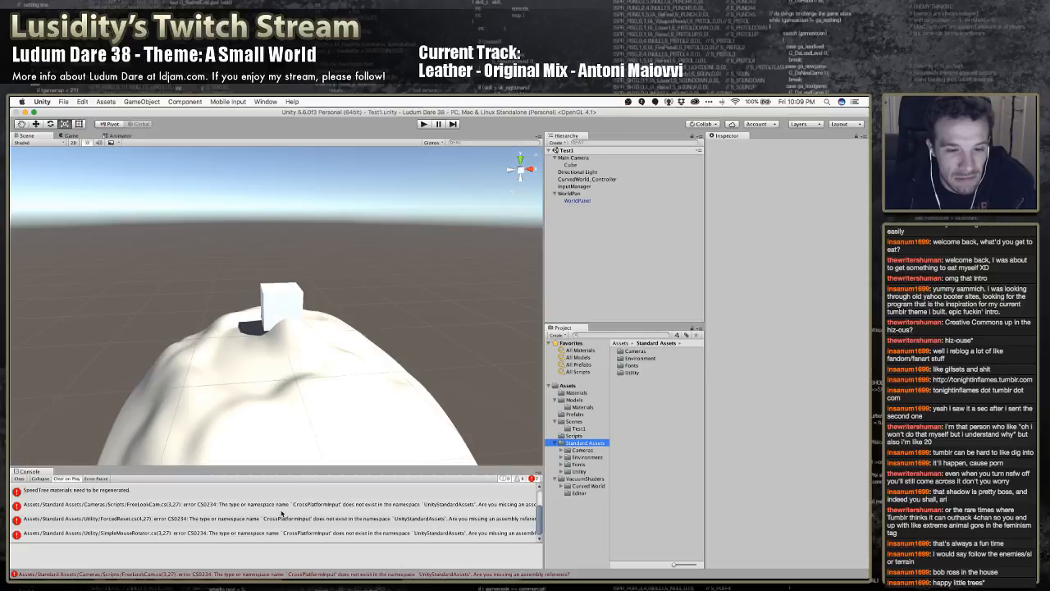
Check the FreeLookCam console error and delete the Cameras folder from Standard Assets
{"action": "left_click", "coordinate": [291, 507]}
{"action": "left_click", "coordinate": [582, 450]}
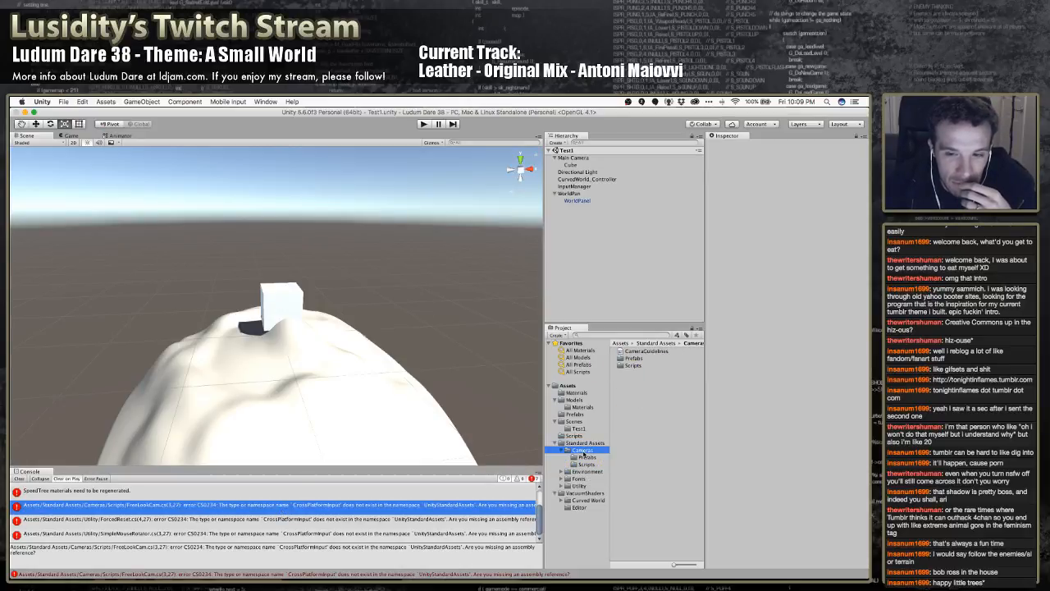
{"action": "right_click", "coordinate": [583, 450]}
{"action": "left_click", "coordinate": [613, 443]}
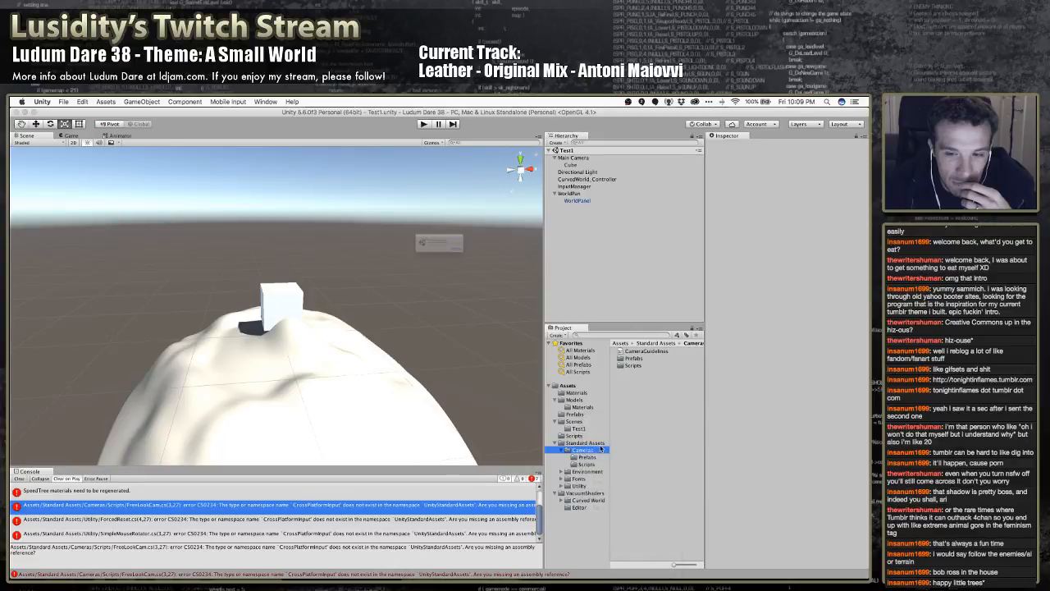
{"action": "left_click", "coordinate": [506, 264]}
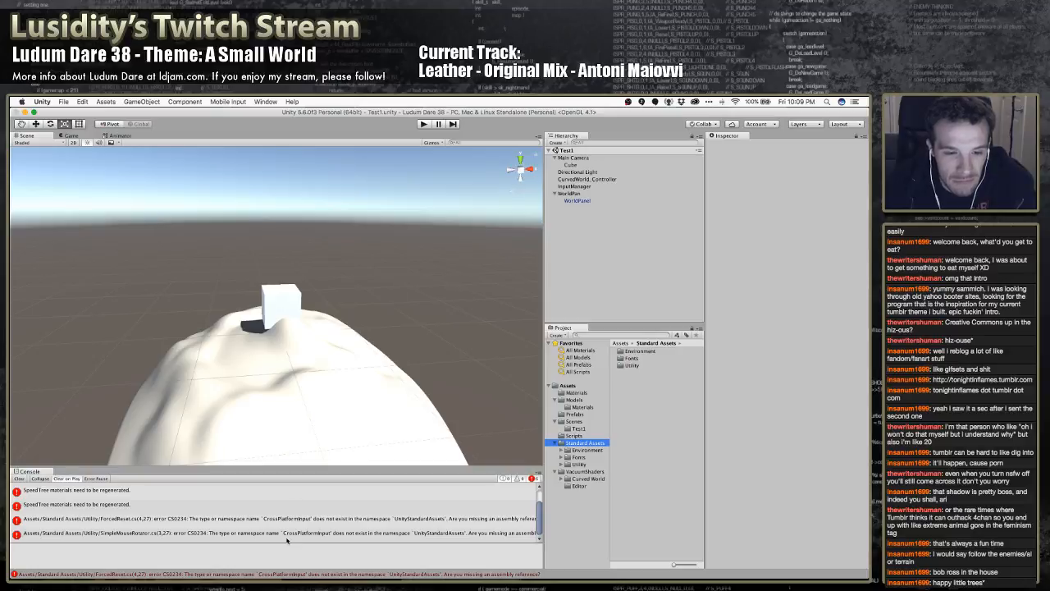
Check the ForcedReset console error and delete the Utility folder from Standard Assets
{"action": "left_click", "coordinate": [465, 519]}
{"action": "left_click", "coordinate": [570, 465]}
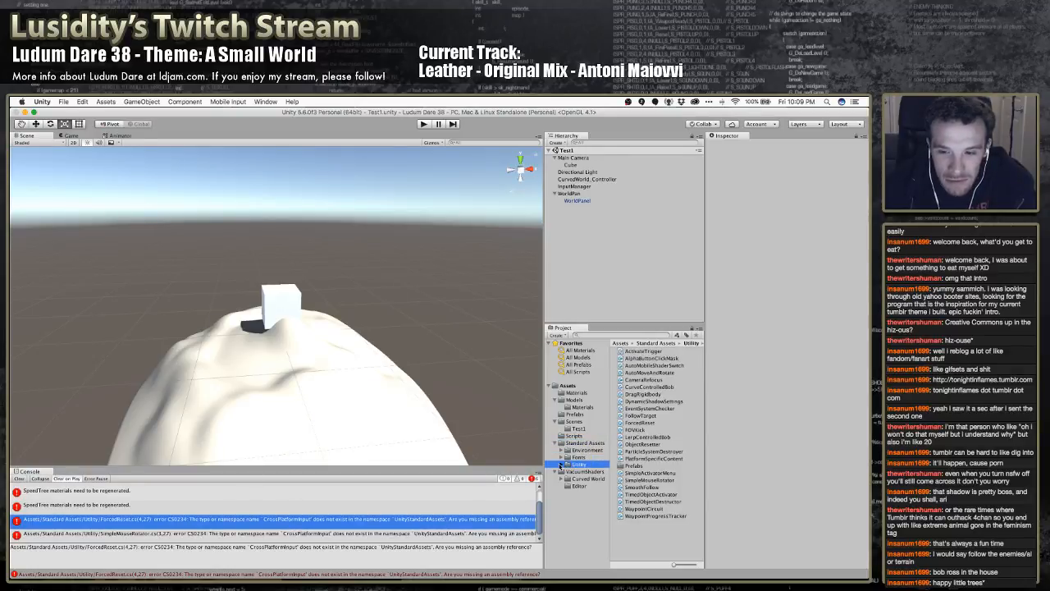
{"action": "left_click", "coordinate": [563, 465]}
{"action": "right_click", "coordinate": [580, 466]}
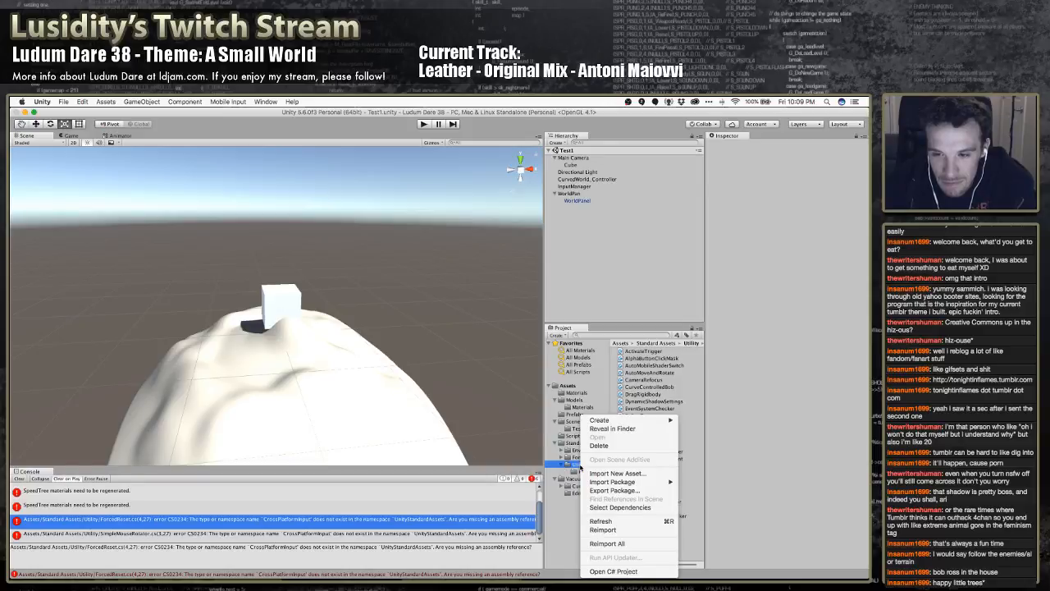
{"action": "left_click", "coordinate": [599, 445]}
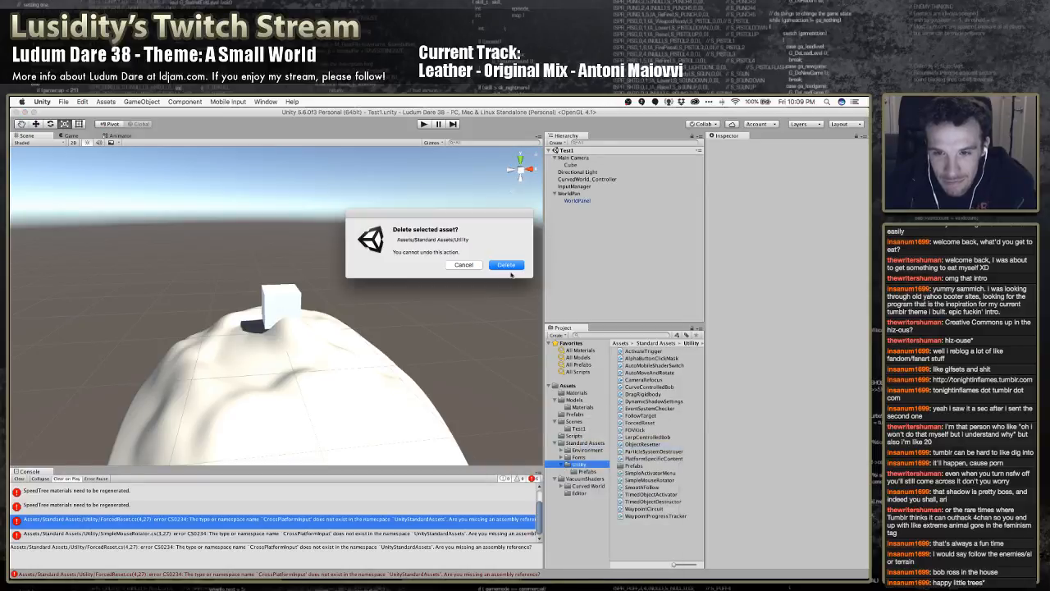
{"action": "left_click", "coordinate": [506, 264]}
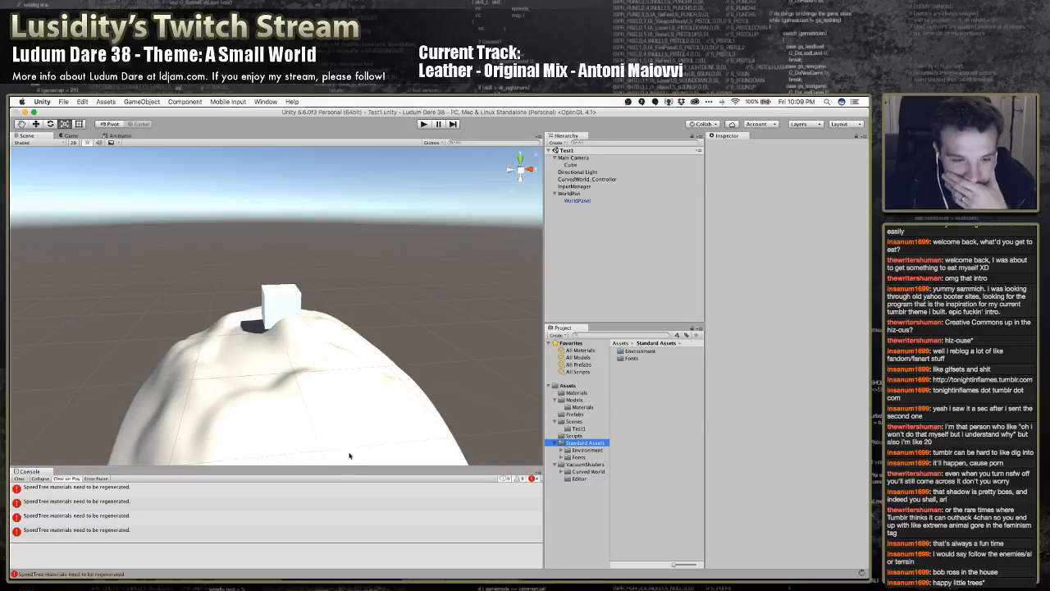
Check the SpeedTree materials errors in the console and delete the entire Standard Assets folder
{"action": "left_click", "coordinate": [287, 498]}
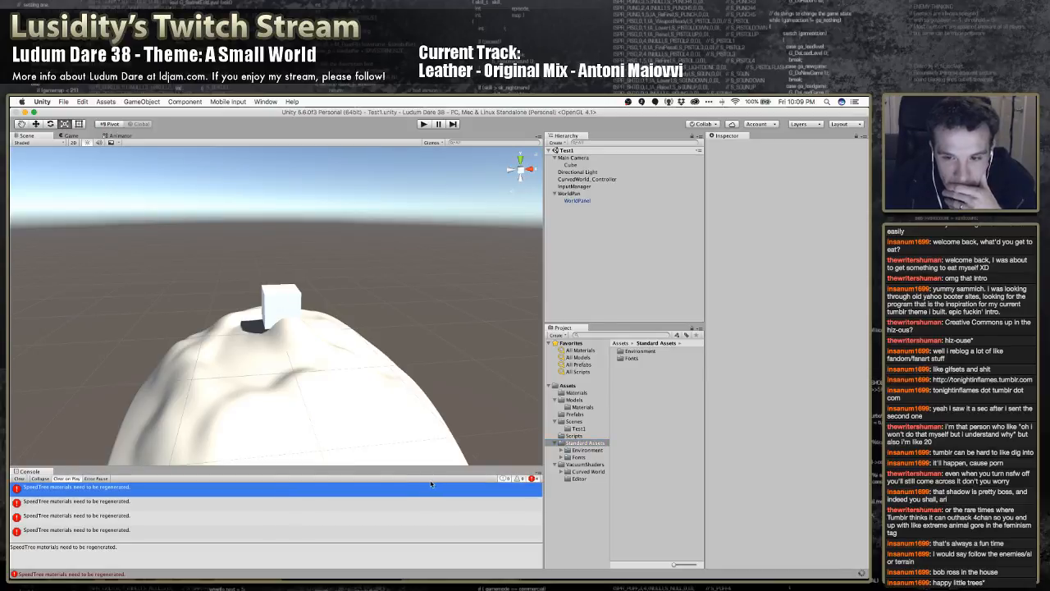
{"action": "left_click", "coordinate": [327, 507]}
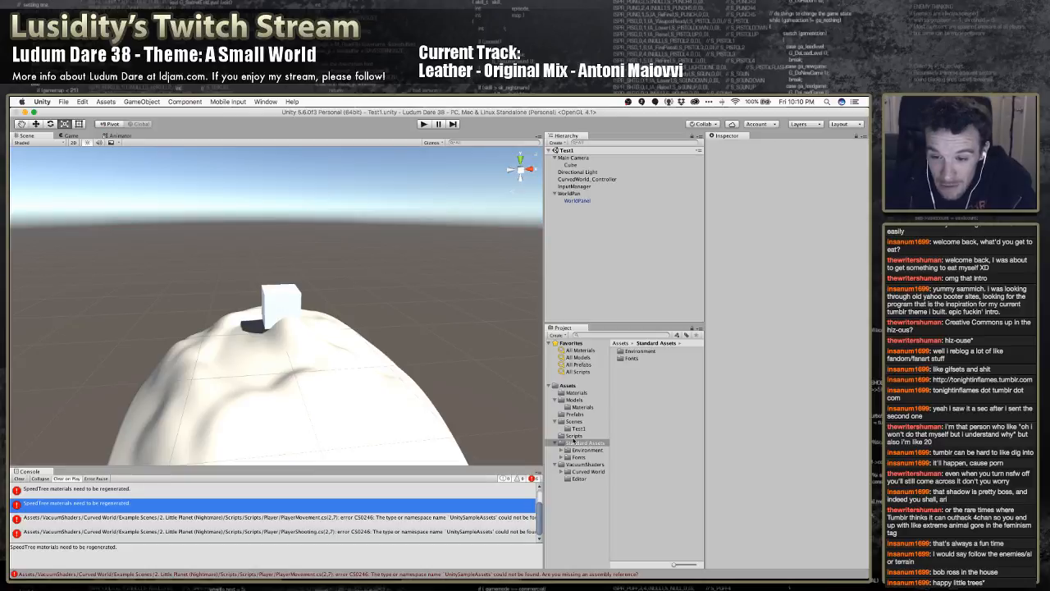
{"action": "right_click", "coordinate": [576, 441]}
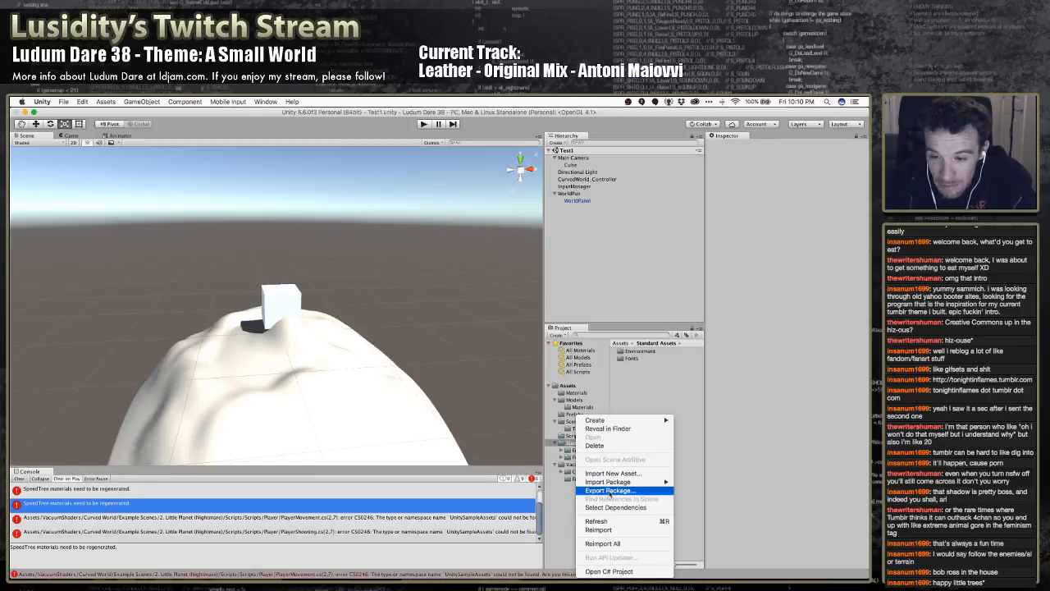
{"action": "left_click", "coordinate": [613, 445]}
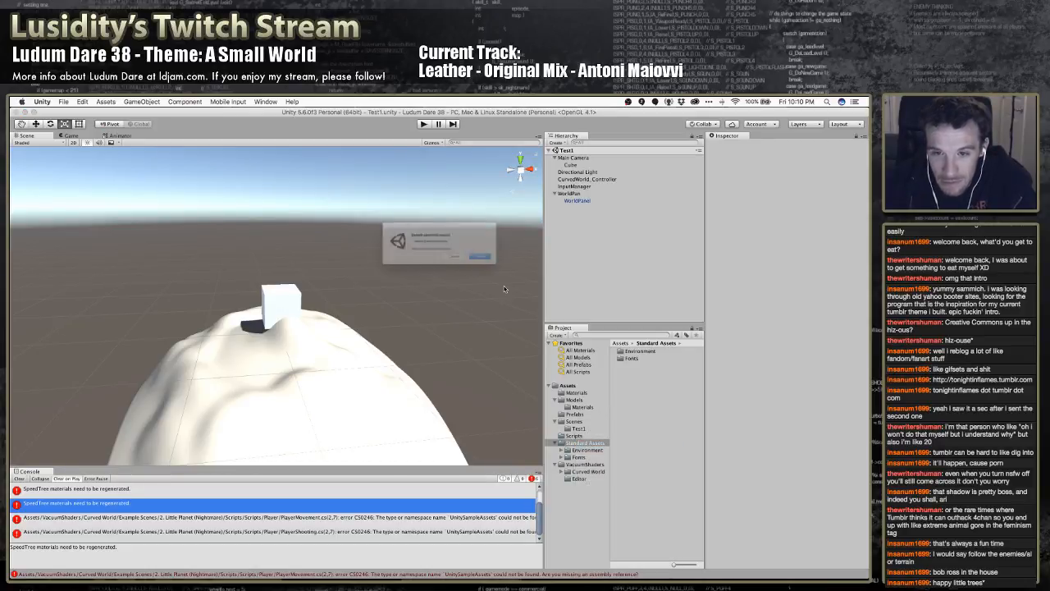
{"action": "left_click", "coordinate": [503, 266]}
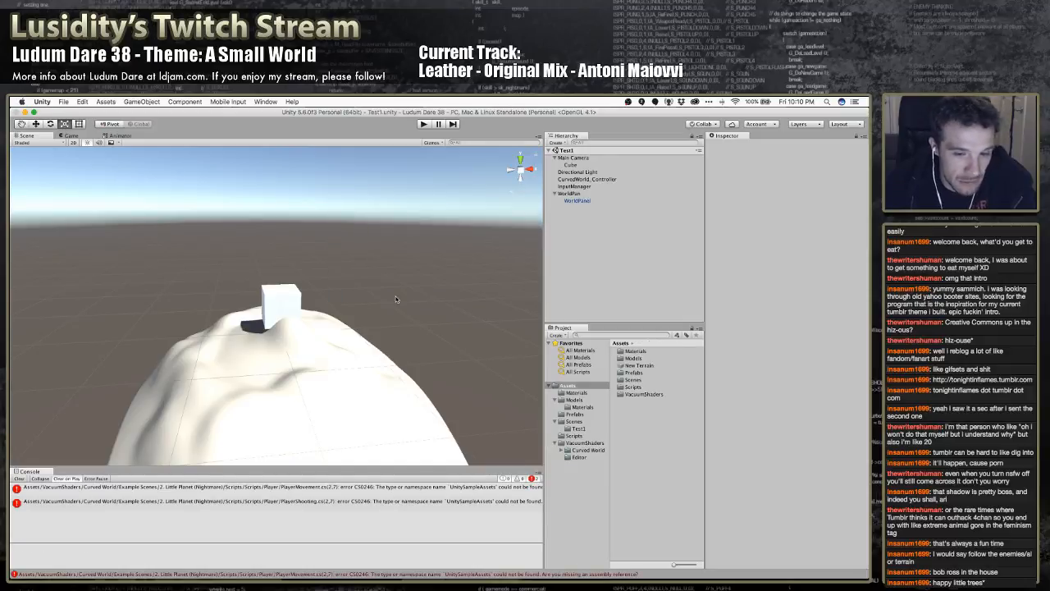
Locate the PlayerMovement script behind the UnitySampleAssets compiler error within the VacuumShaders folder tree
{"action": "left_click", "coordinate": [390, 487]}
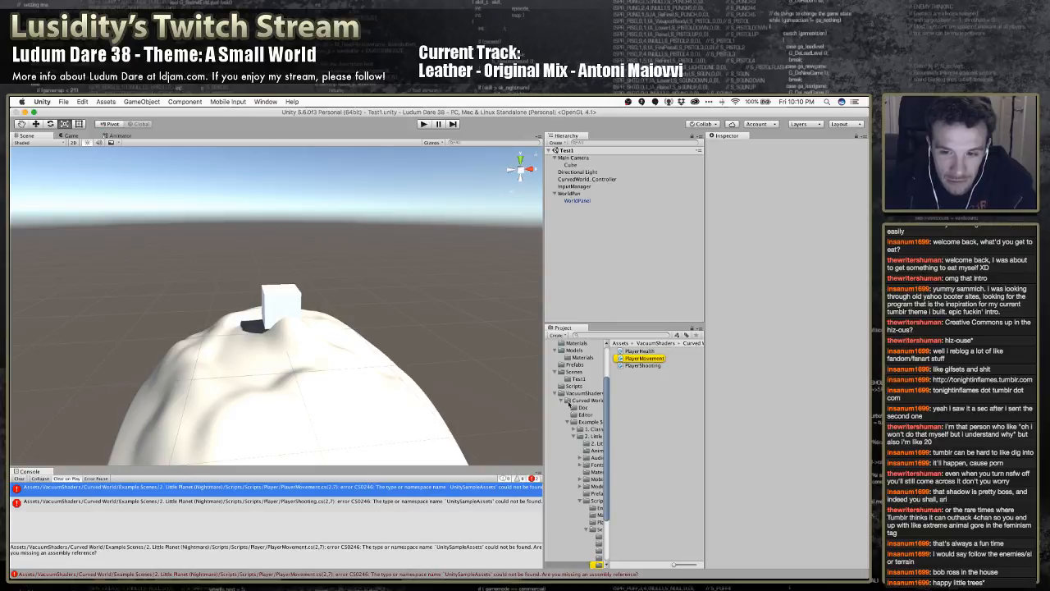
{"action": "scroll", "coordinate": [593, 428], "scroll_direction": "down", "scroll_amount": 3}
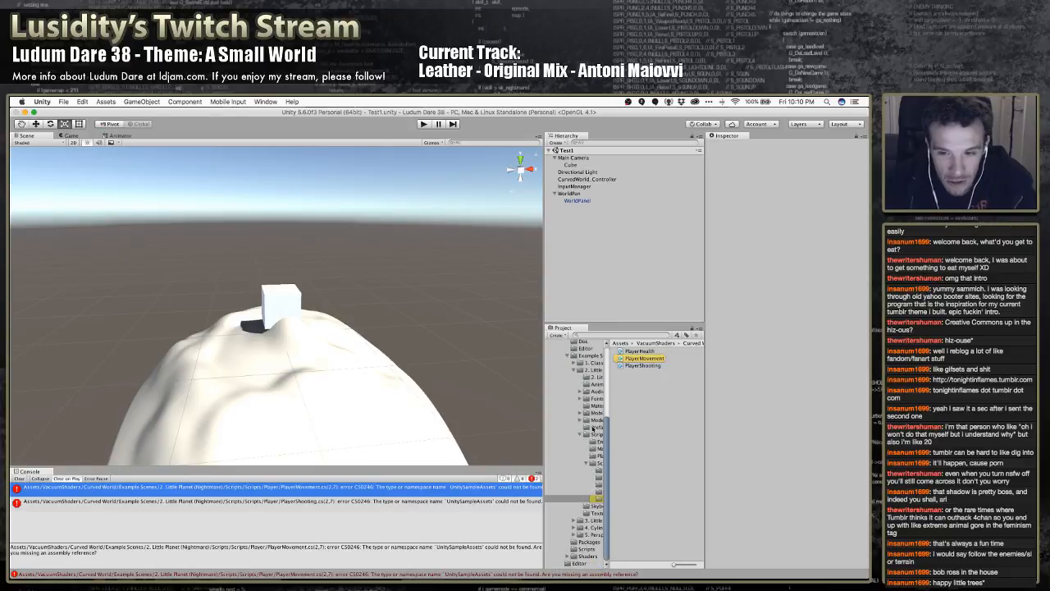
{"action": "left_click", "coordinate": [599, 498]}
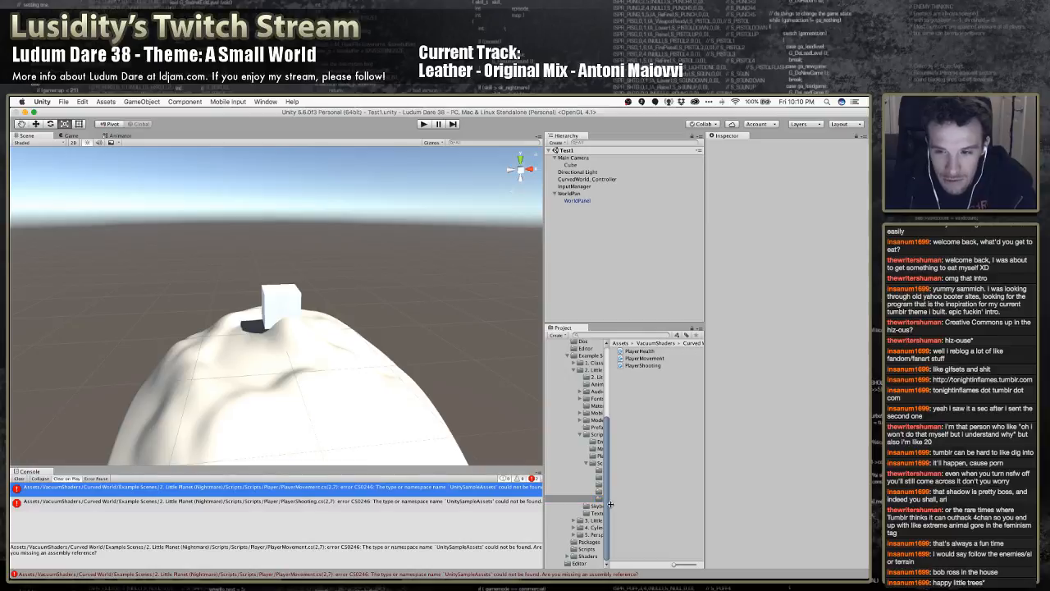
{"action": "left_click_drag", "start_coordinate": [607, 503], "coordinate": [640, 501]}
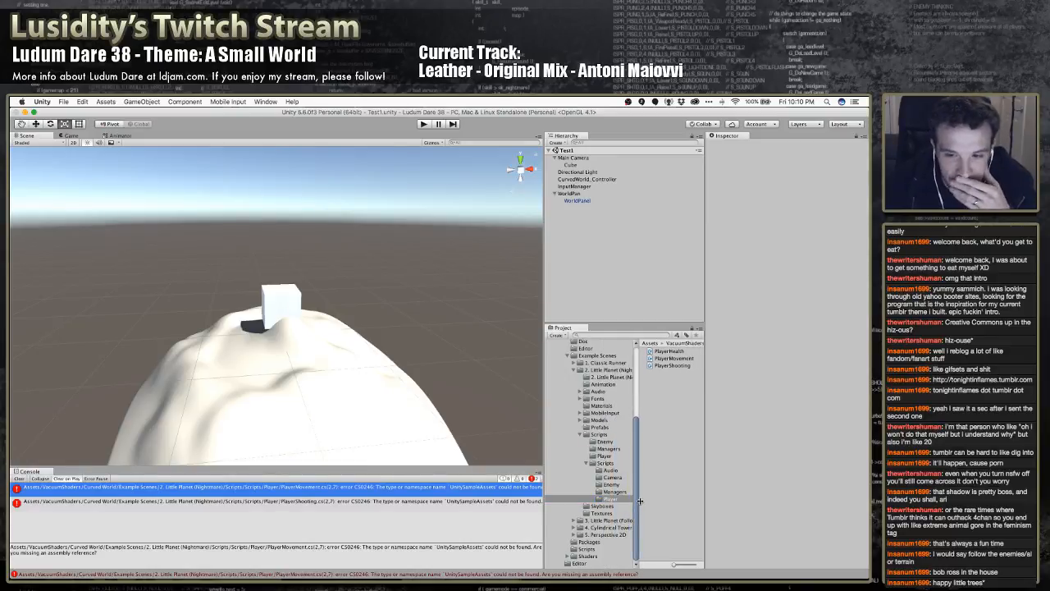
{"action": "left_click_drag", "start_coordinate": [639, 501], "coordinate": [629, 502]}
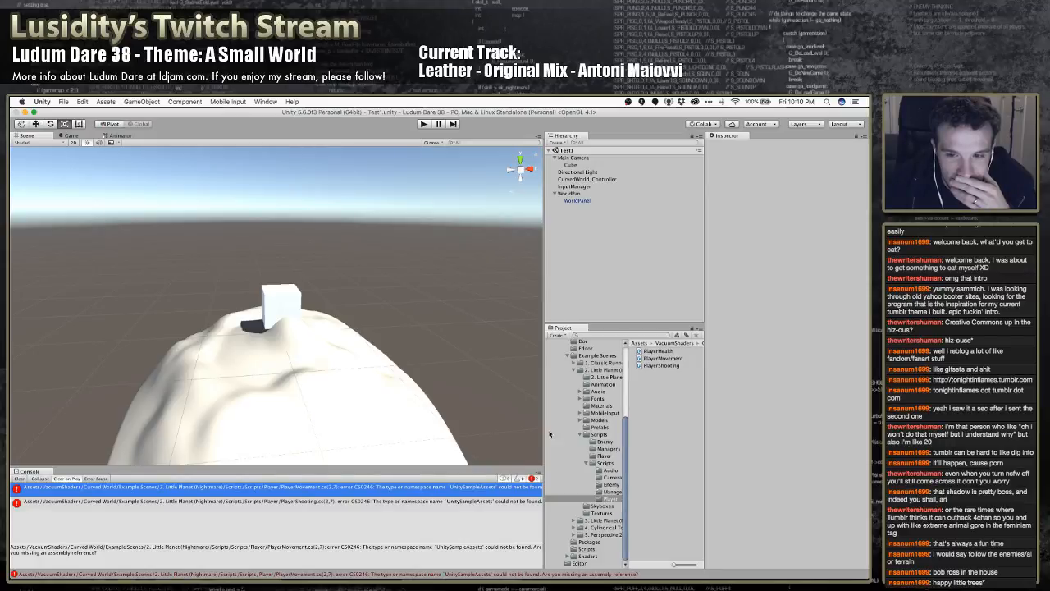
{"action": "scroll", "coordinate": [554, 434], "scroll_direction": "up", "scroll_amount": 5}
{"action": "left_click", "coordinate": [575, 444]}
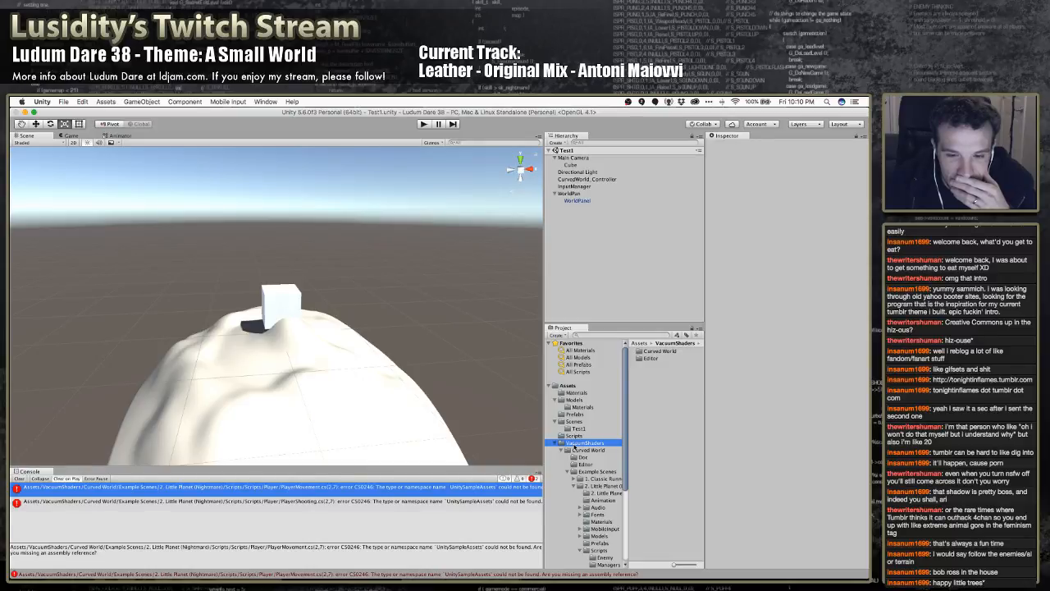
{"action": "left_click", "coordinate": [112, 102]}
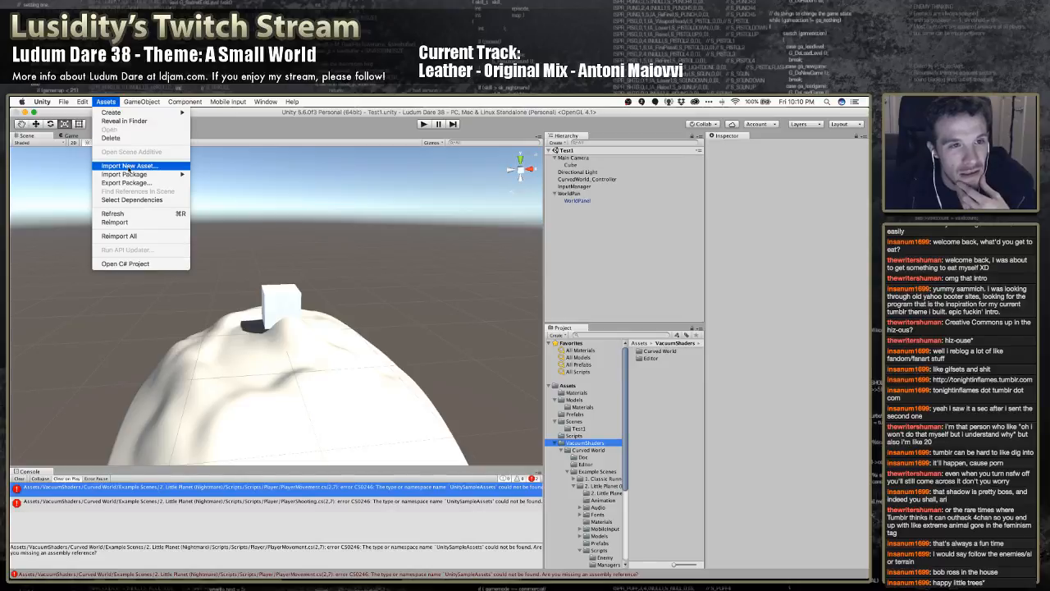
{"action": "mouse_move", "coordinate": [139, 174]}
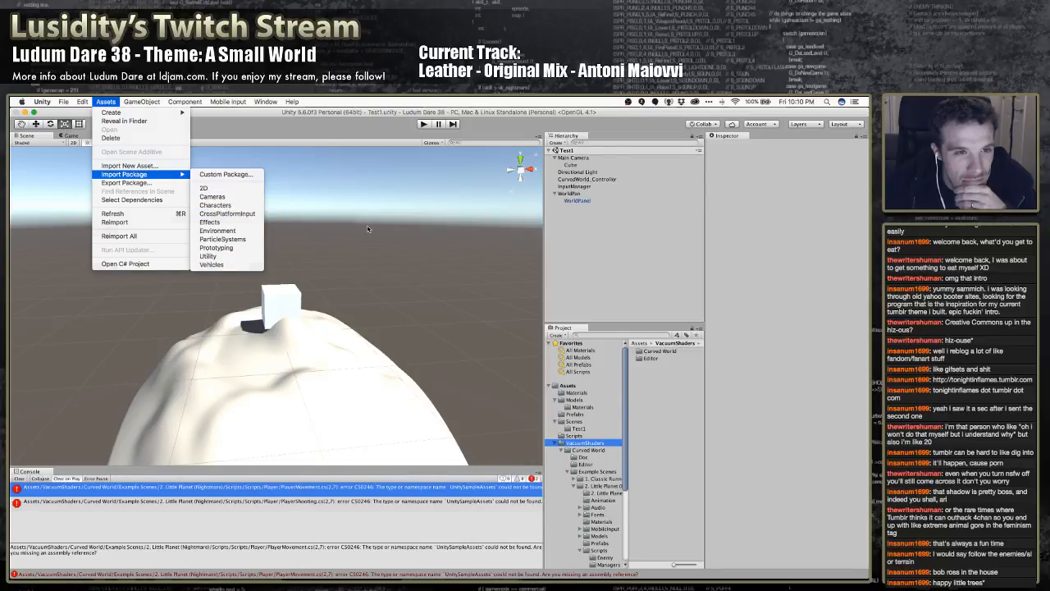
{"action": "left_click", "coordinate": [518, 339]}
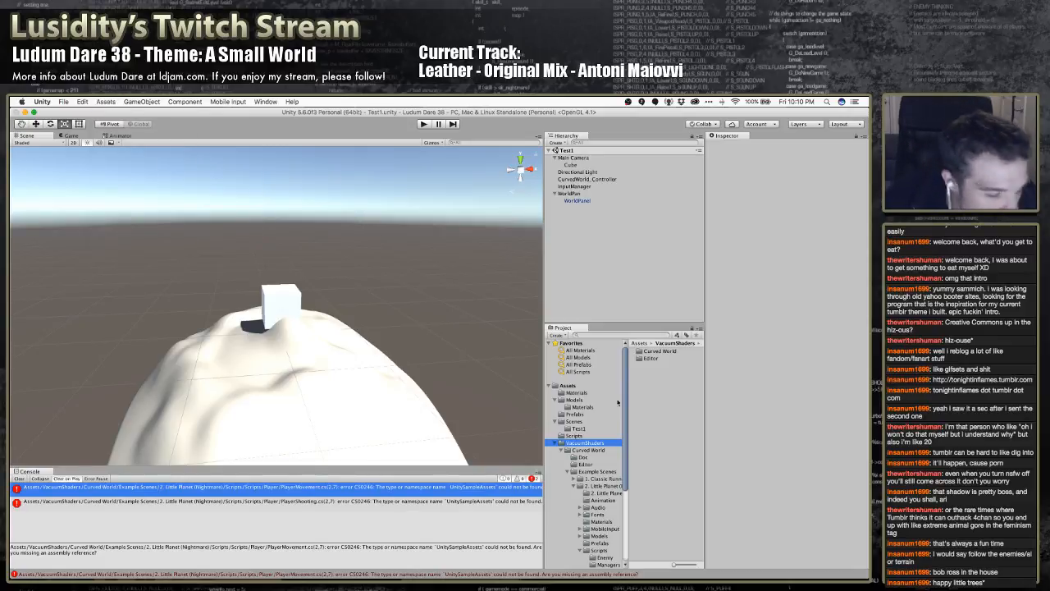
Delete the VacuumShaders folder from the project assets
{"action": "left_click_drag", "start_coordinate": [624, 458], "coordinate": [632, 481]}
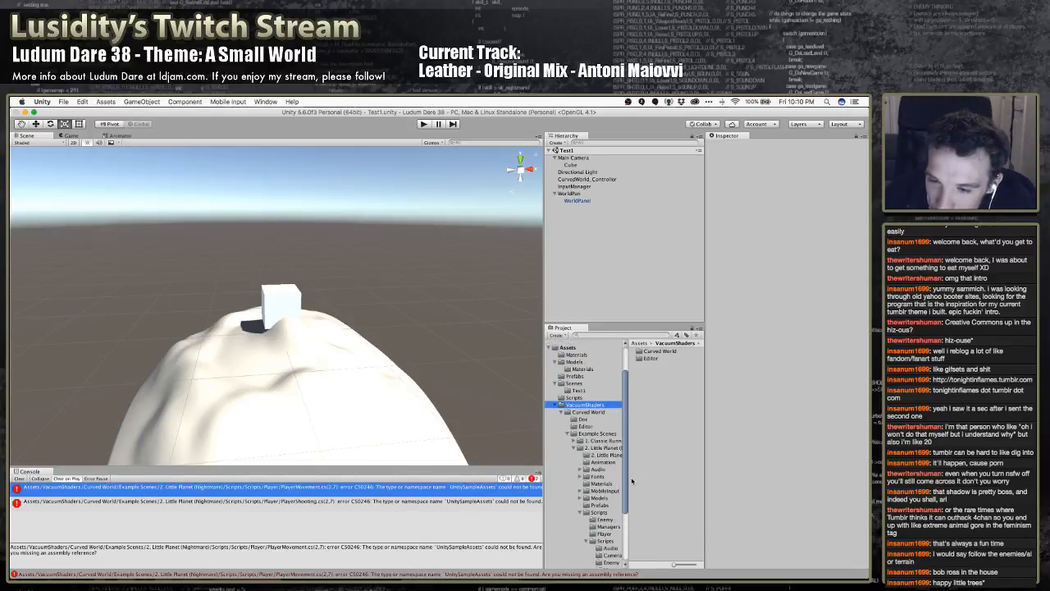
{"action": "right_click", "coordinate": [585, 405]}
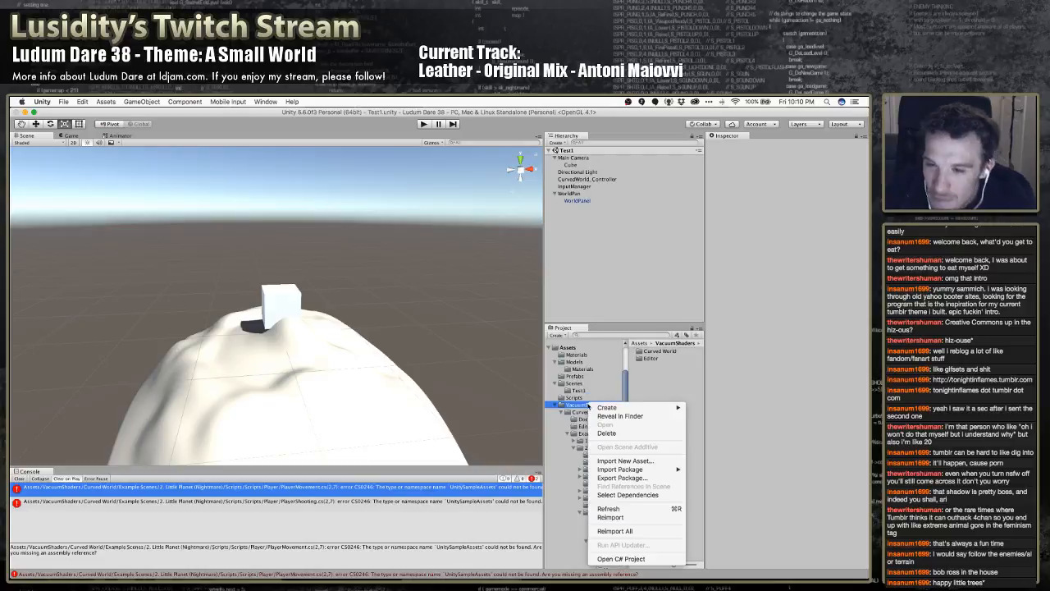
{"action": "left_click", "coordinate": [621, 433]}
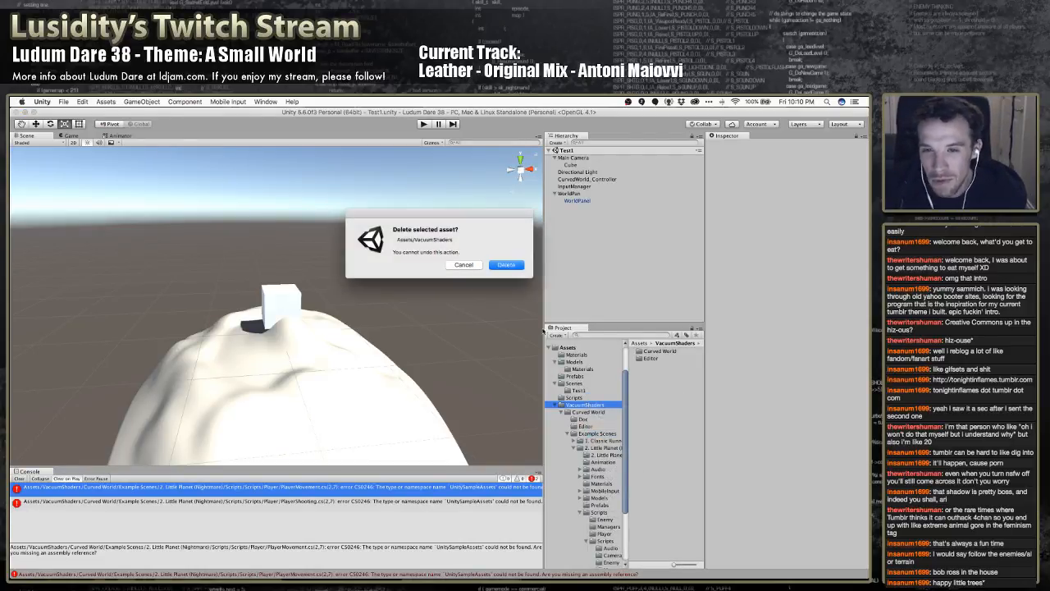
{"action": "left_click", "coordinate": [509, 269]}
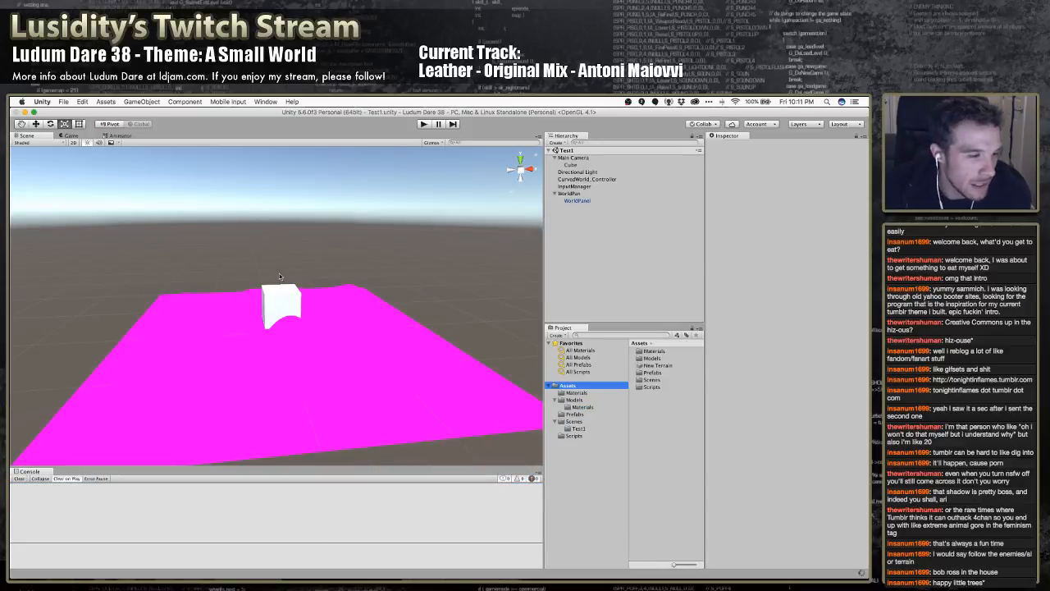
Open the Asset Store inside the editor and show the list of downloaded packages
{"action": "left_click", "coordinate": [63, 101]}
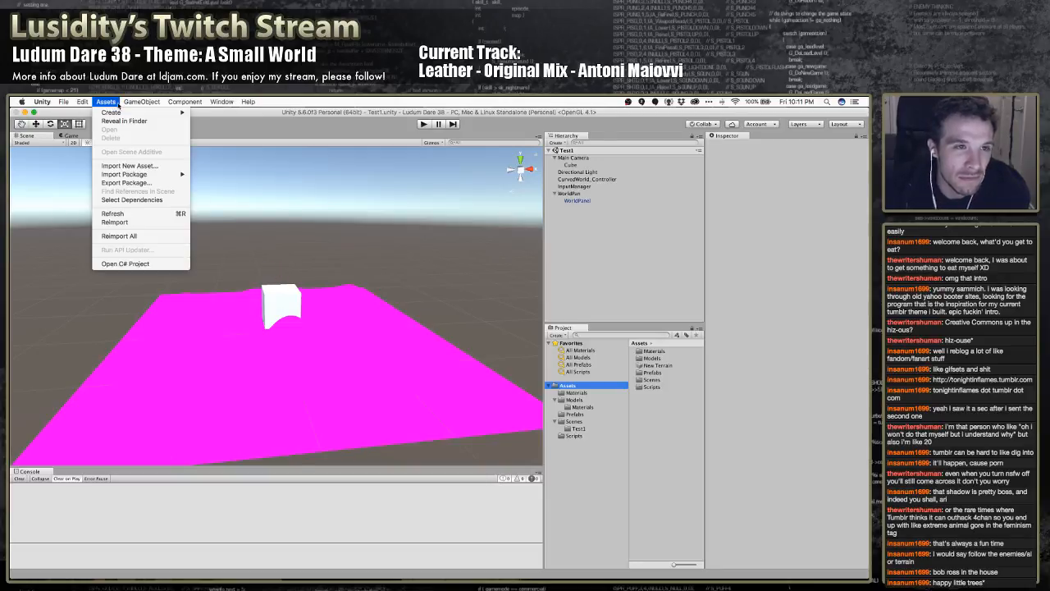
{"action": "mouse_move", "coordinate": [142, 102]}
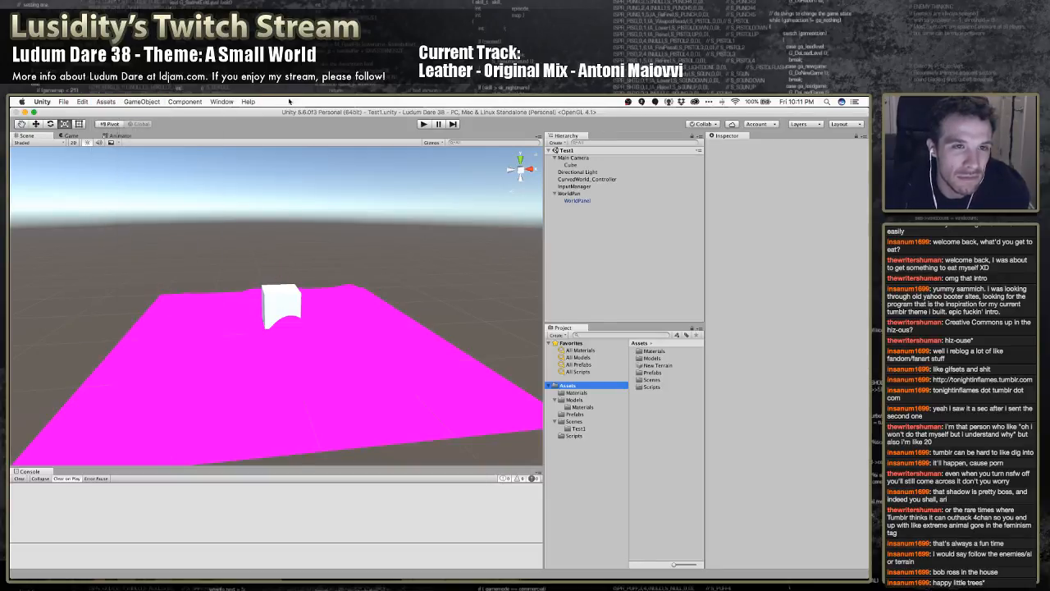
{"action": "left_click", "coordinate": [227, 102]}
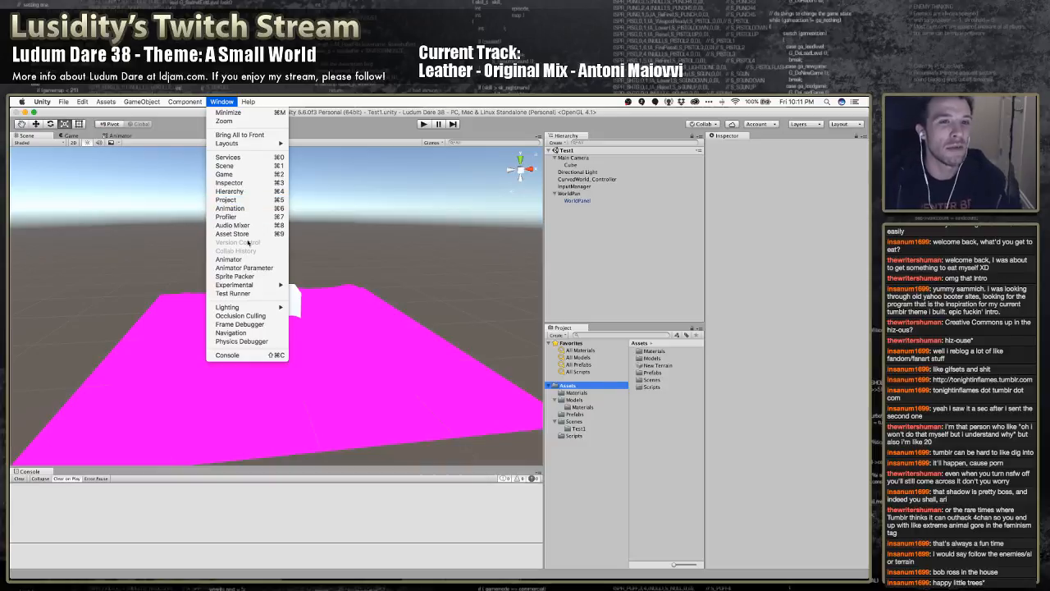
{"action": "left_click", "coordinate": [257, 234]}
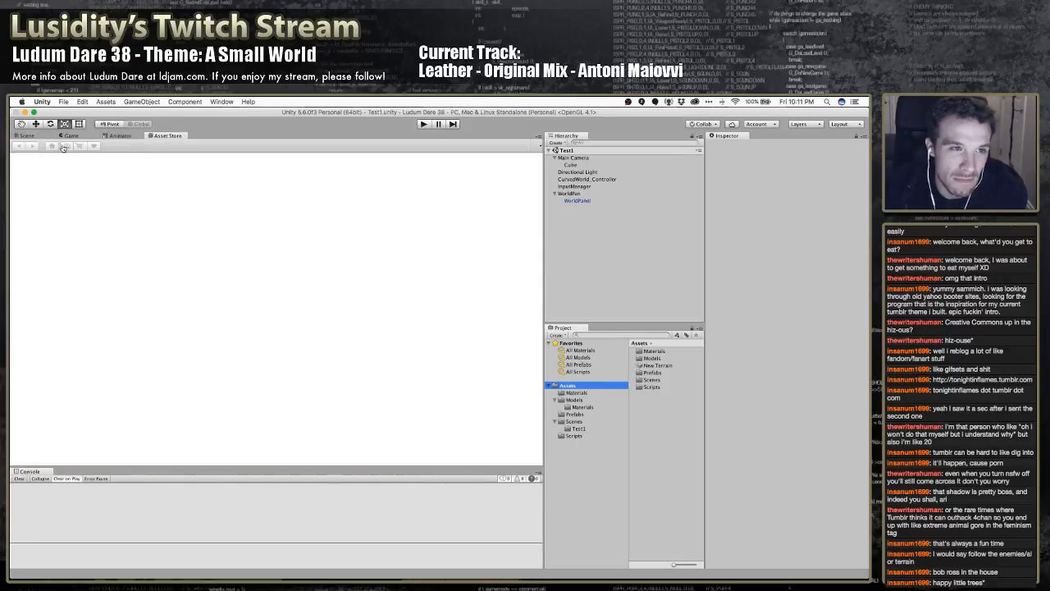
{"action": "left_click", "coordinate": [67, 146]}
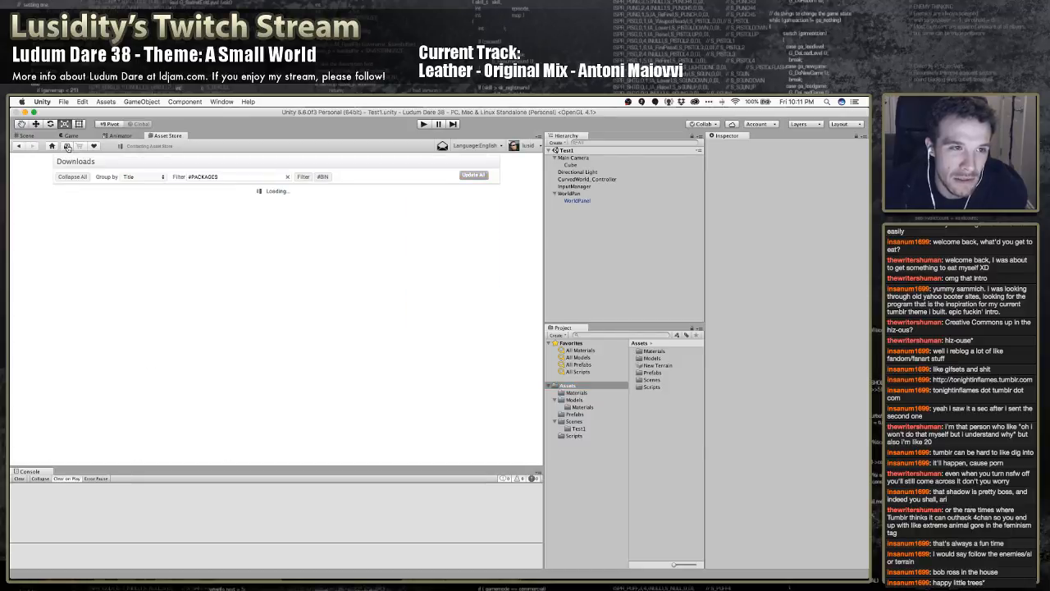
Import the Curved World 2.4 package with all its preselected files, and close the Asset Store
{"action": "scroll", "coordinate": [234, 277], "scroll_direction": "down", "scroll_amount": 5}
{"action": "scroll", "coordinate": [234, 276], "scroll_direction": "down", "scroll_amount": 3}
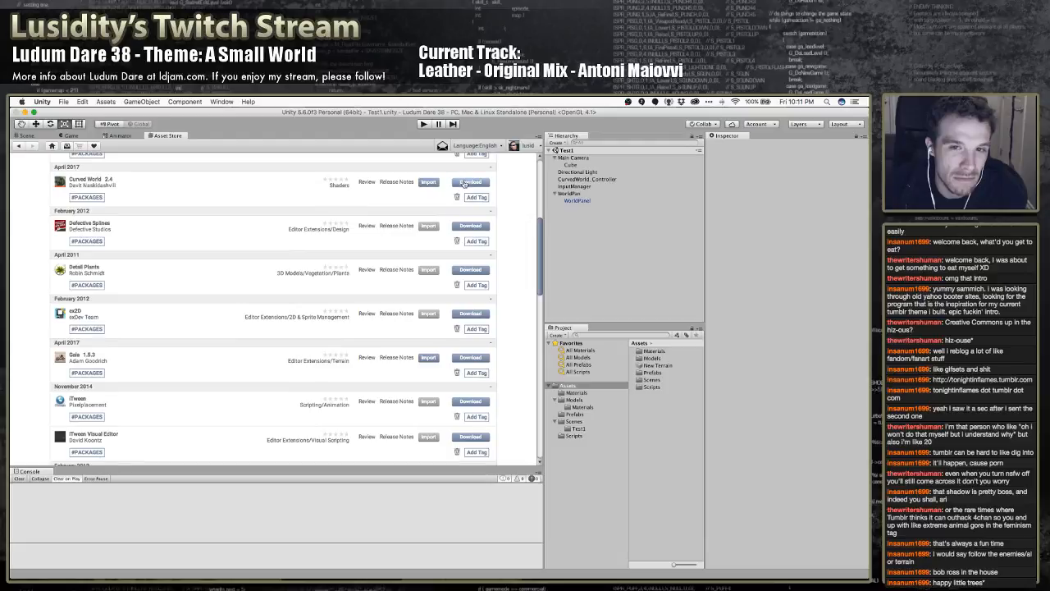
{"action": "left_click", "coordinate": [433, 182]}
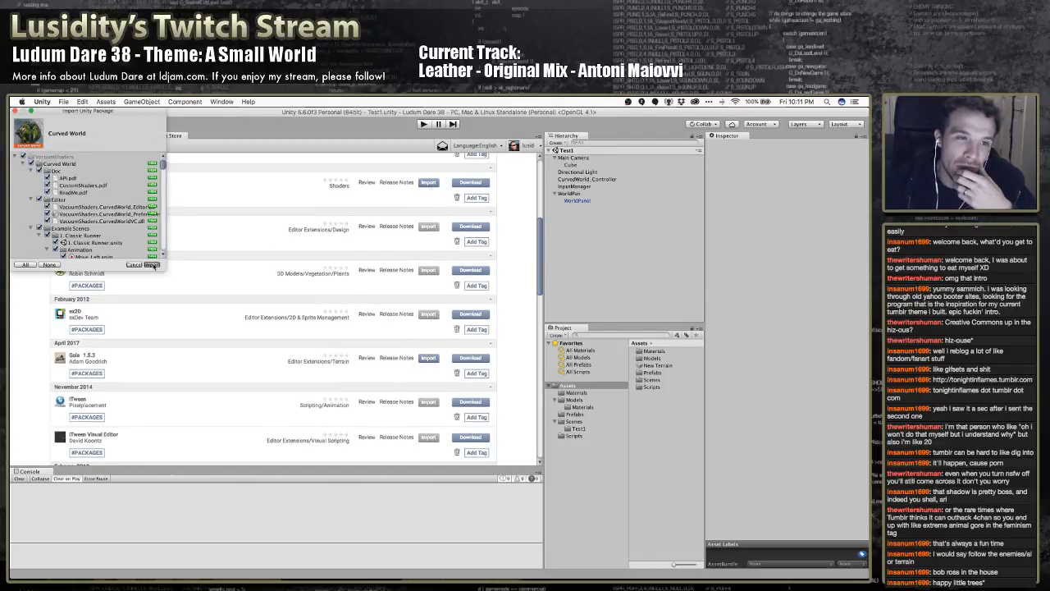
{"action": "left_click", "coordinate": [153, 265]}
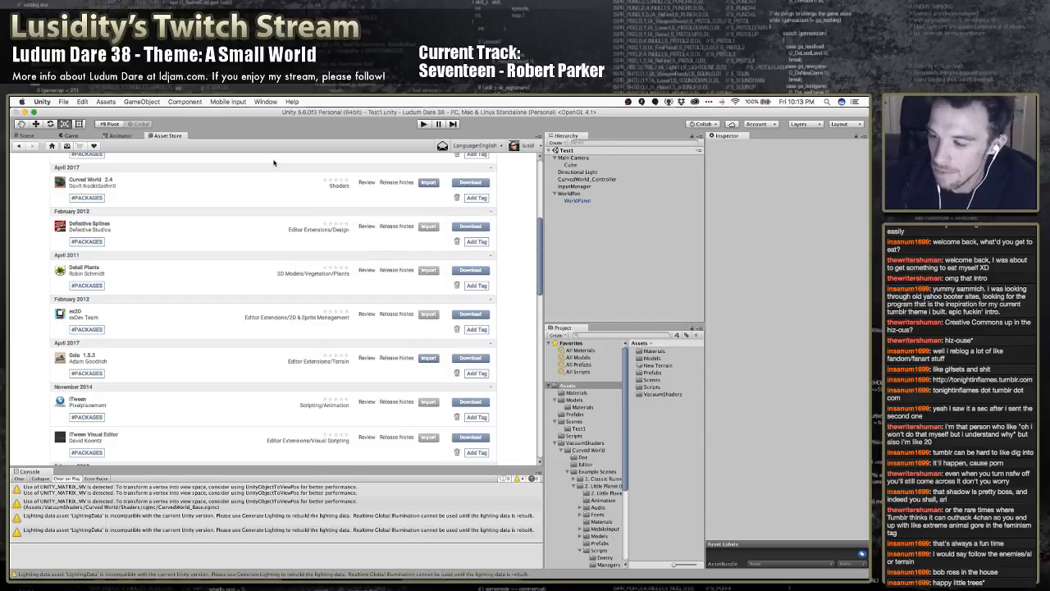
{"action": "right_click", "coordinate": [187, 137]}
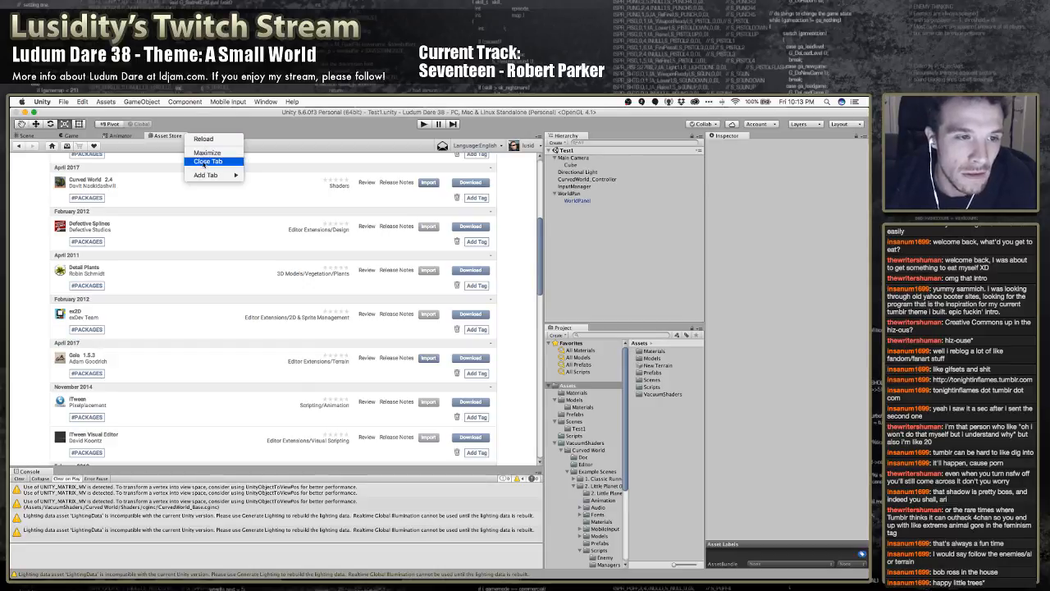
{"action": "left_click", "coordinate": [205, 162]}
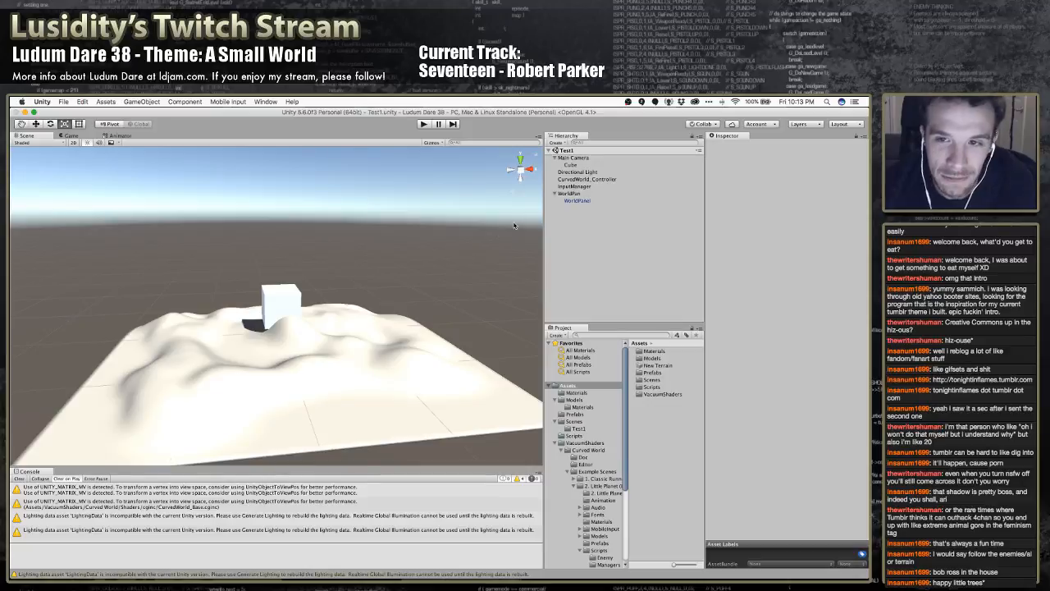
Set the Y Axis Bend Size of CurvedWorld_Controller to -22 and collapse its script component
{"action": "left_click", "coordinate": [591, 179]}
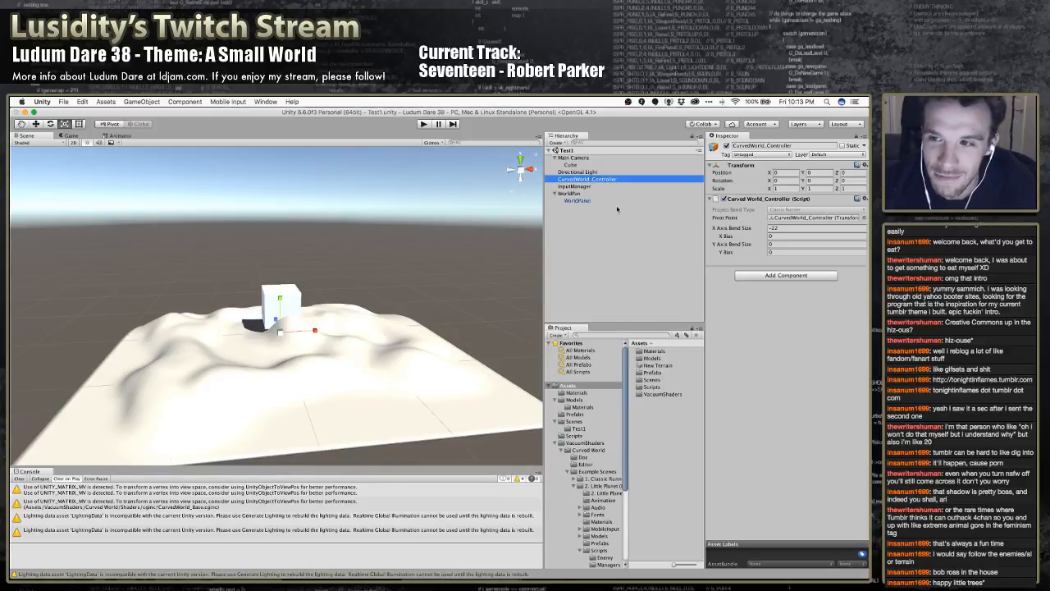
{"action": "left_click", "coordinate": [780, 243]}
{"action": "type", "text": "-22"}
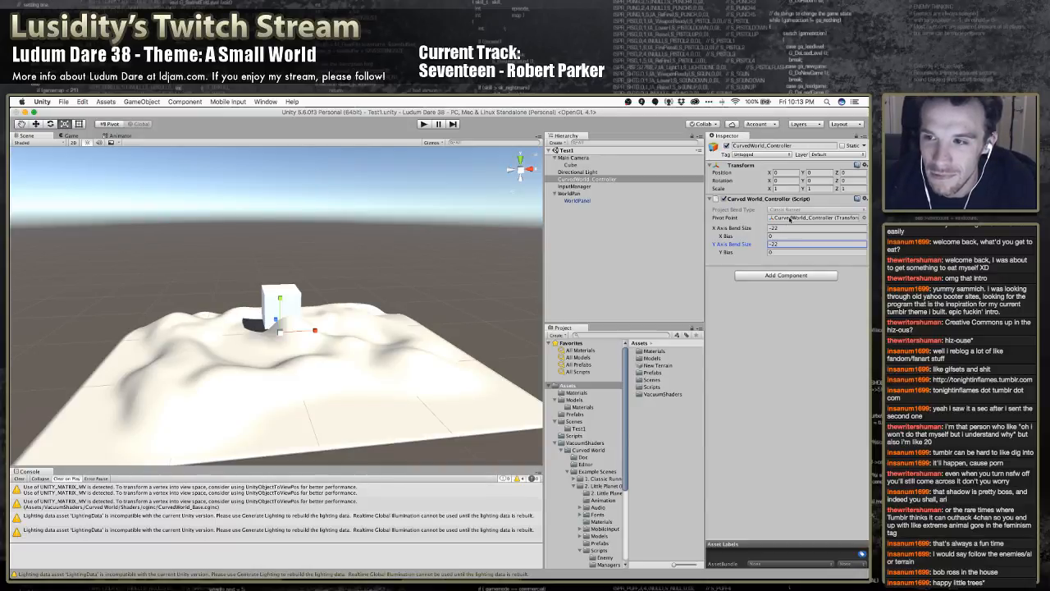
{"action": "left_click", "coordinate": [745, 199]}
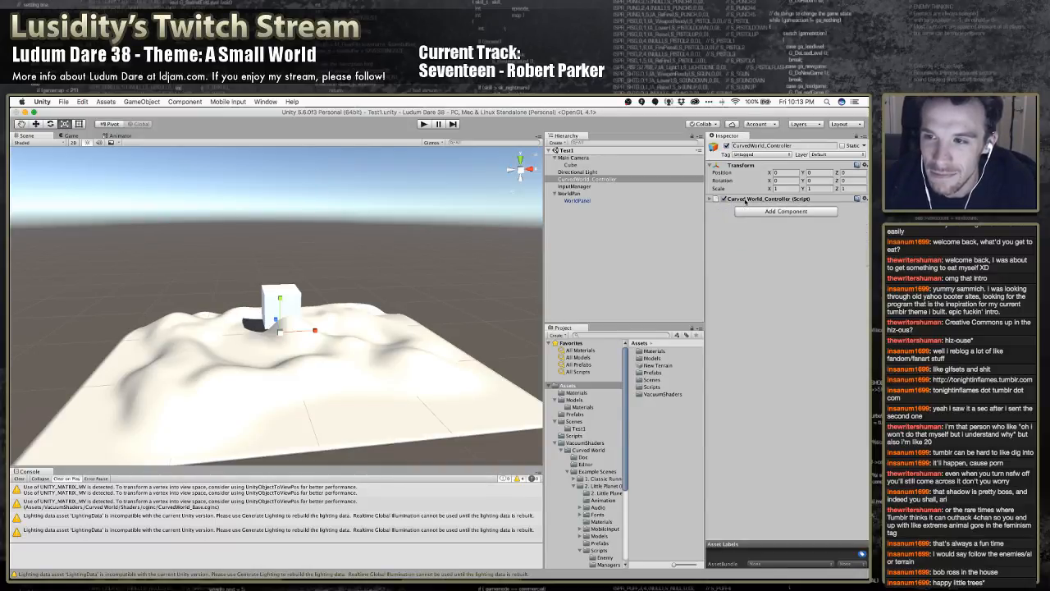
Show the CurvedWorld_Controller script settings and locate the asset behind the incompatible lighting data warning in the console
{"action": "left_click", "coordinate": [746, 199]}
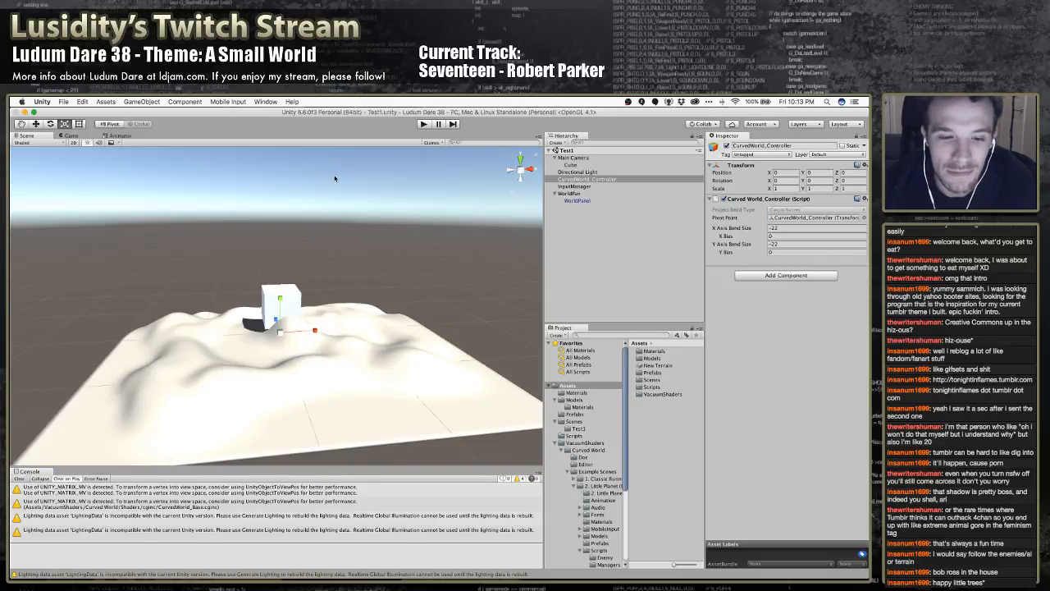
{"action": "left_click", "coordinate": [359, 501]}
{"action": "left_click", "coordinate": [352, 489]}
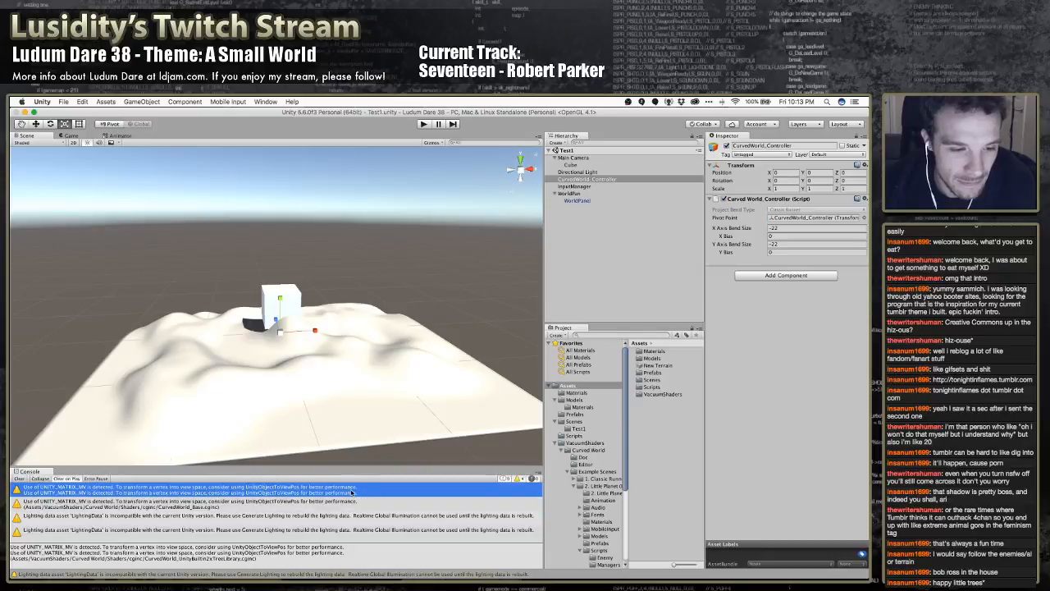
{"action": "left_click", "coordinate": [358, 516]}
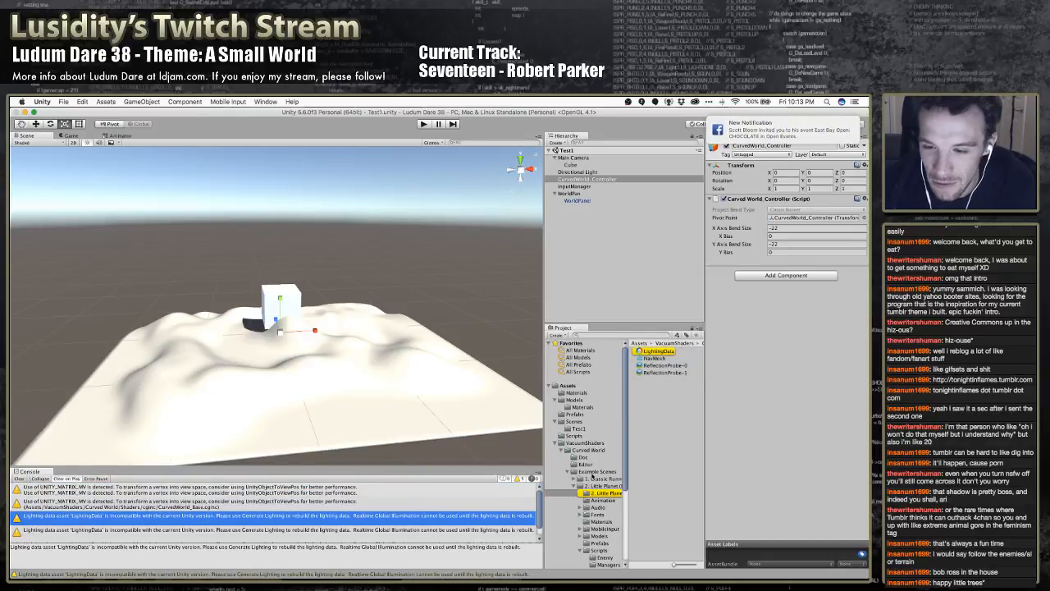
Delete the Example Scenes folder from the Curved World assets
{"action": "left_click", "coordinate": [587, 472]}
{"action": "right_click", "coordinate": [592, 473]}
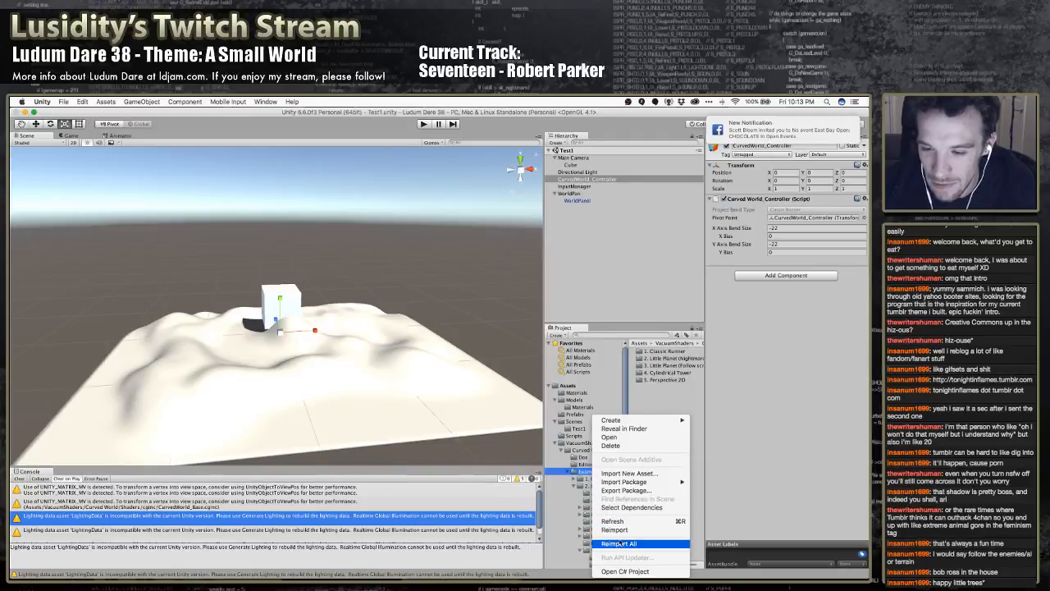
{"action": "left_click", "coordinate": [625, 447]}
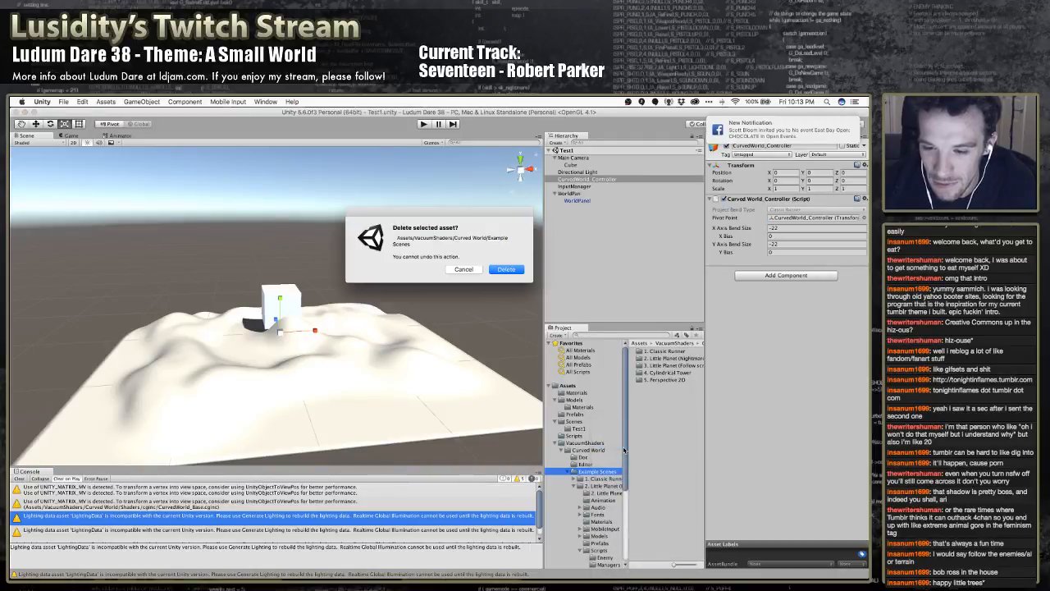
{"action": "left_click", "coordinate": [507, 270]}
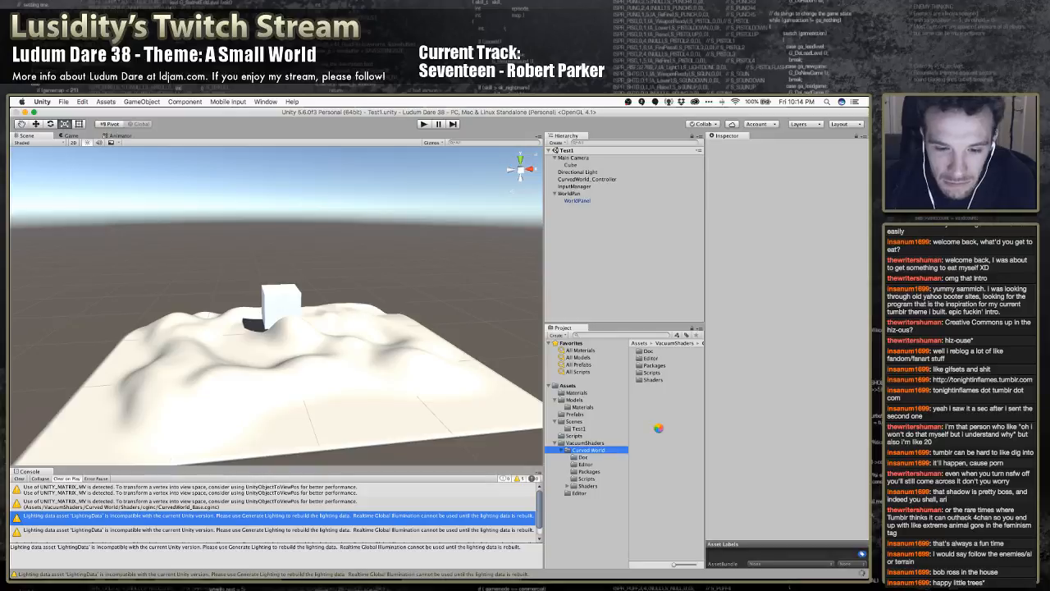
Save the scene and clear the remaining warnings from the console
{"action": "key", "text": "super+s"}
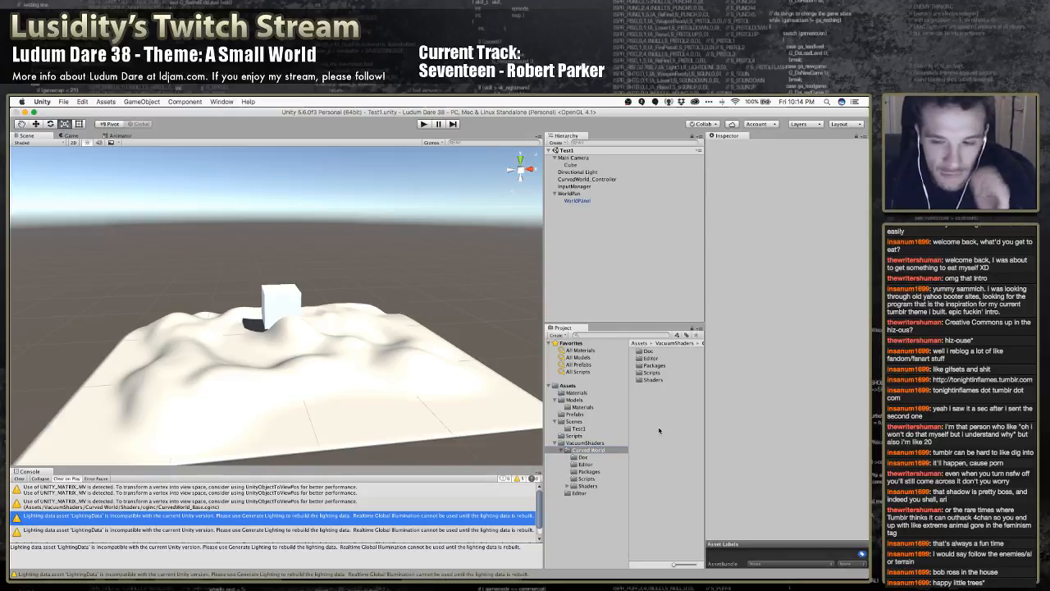
{"action": "left_click", "coordinate": [254, 501]}
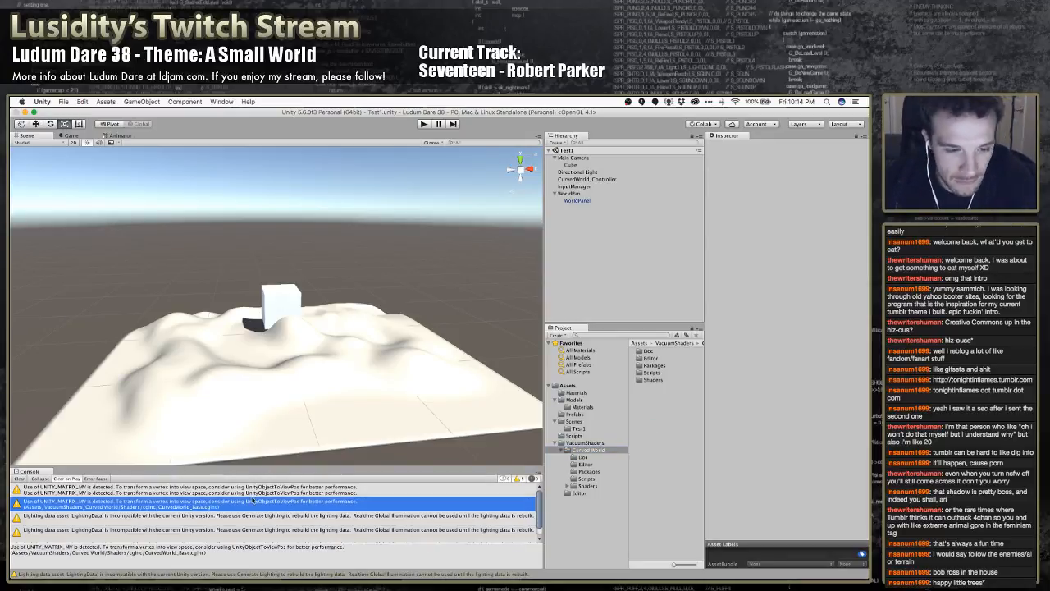
{"action": "left_click", "coordinate": [19, 478]}
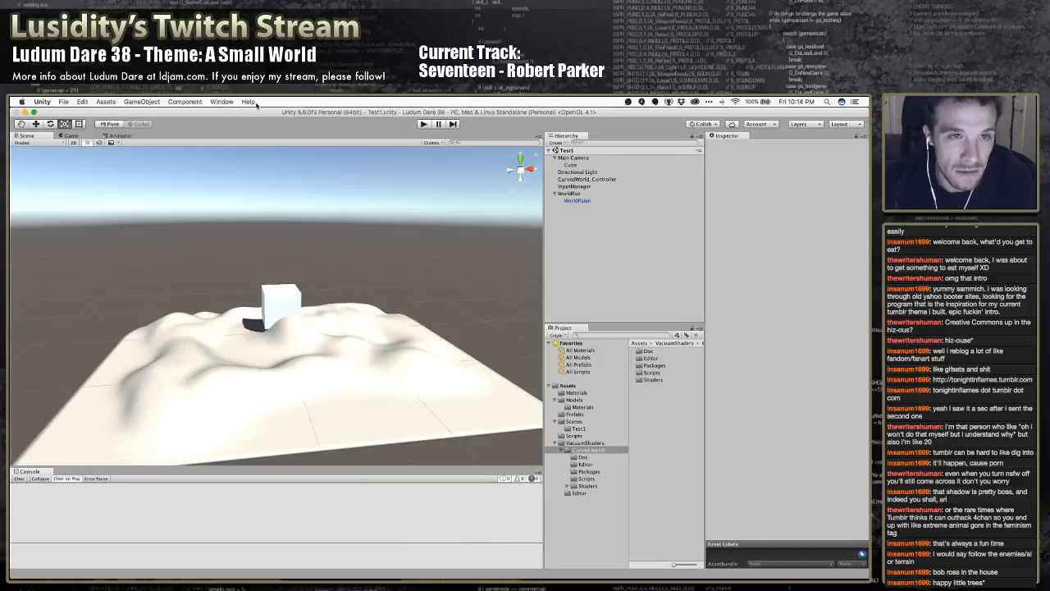
Try generating the scene's lighting manually with Auto Generate off, re-enable Auto Generate and close the lighting settings
{"action": "left_click", "coordinate": [222, 101]}
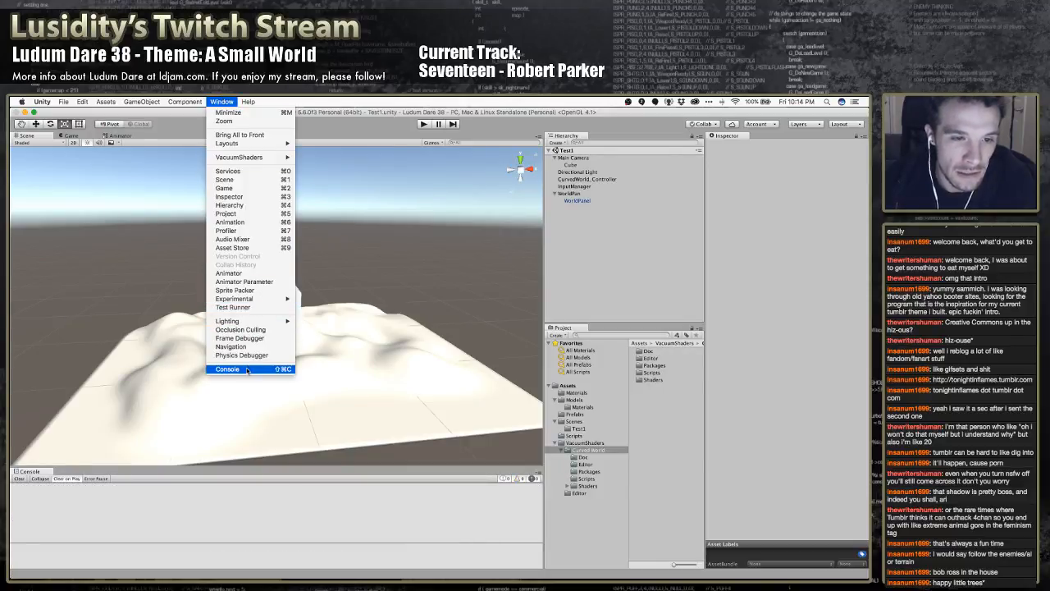
{"action": "mouse_move", "coordinate": [251, 322]}
{"action": "left_click", "coordinate": [313, 321]}
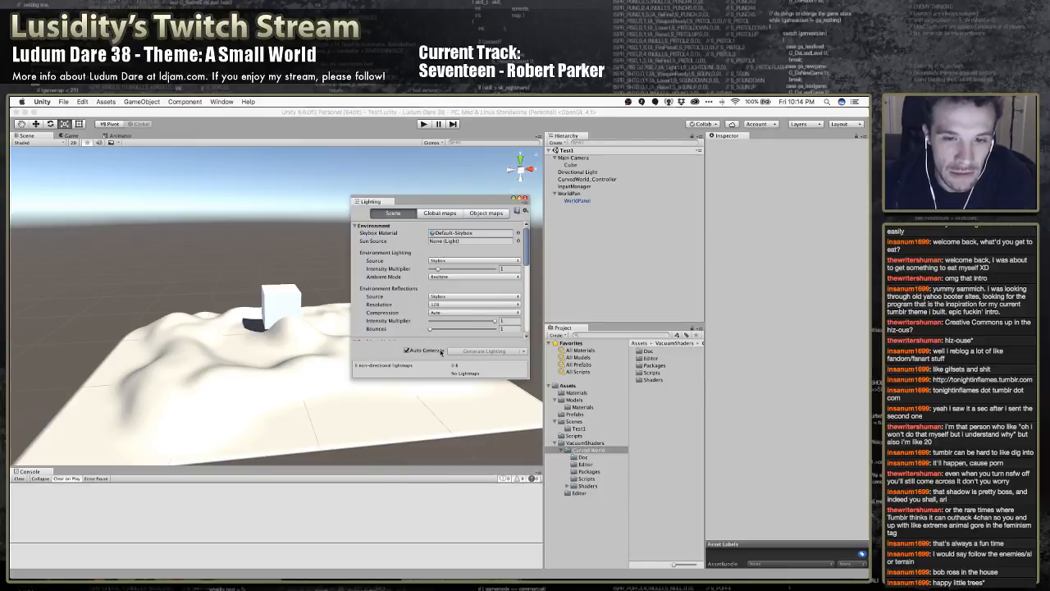
{"action": "left_click", "coordinate": [407, 350]}
{"action": "left_click", "coordinate": [432, 353]}
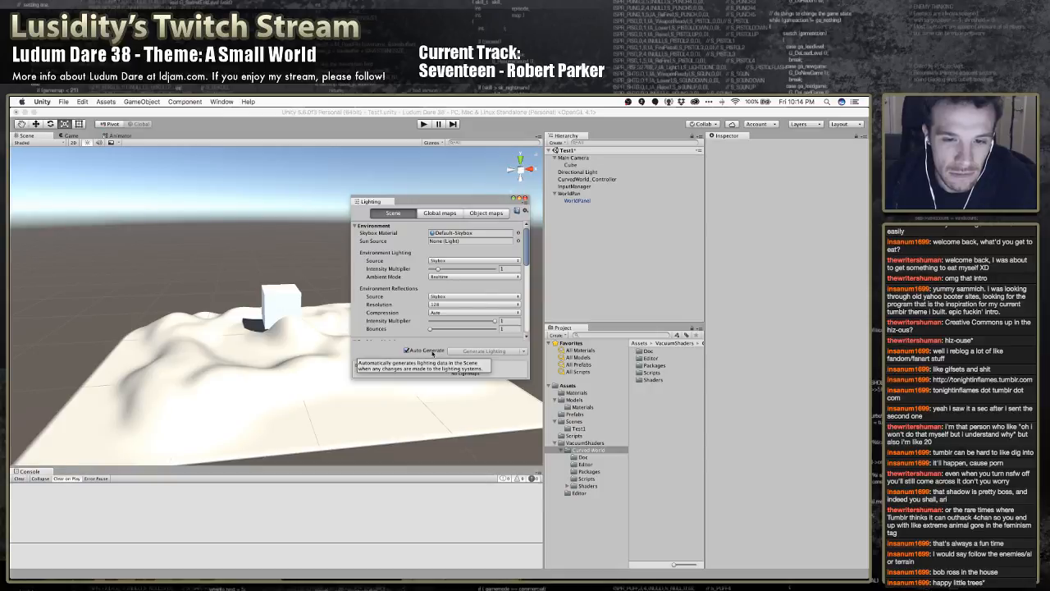
{"action": "left_click", "coordinate": [431, 353]}
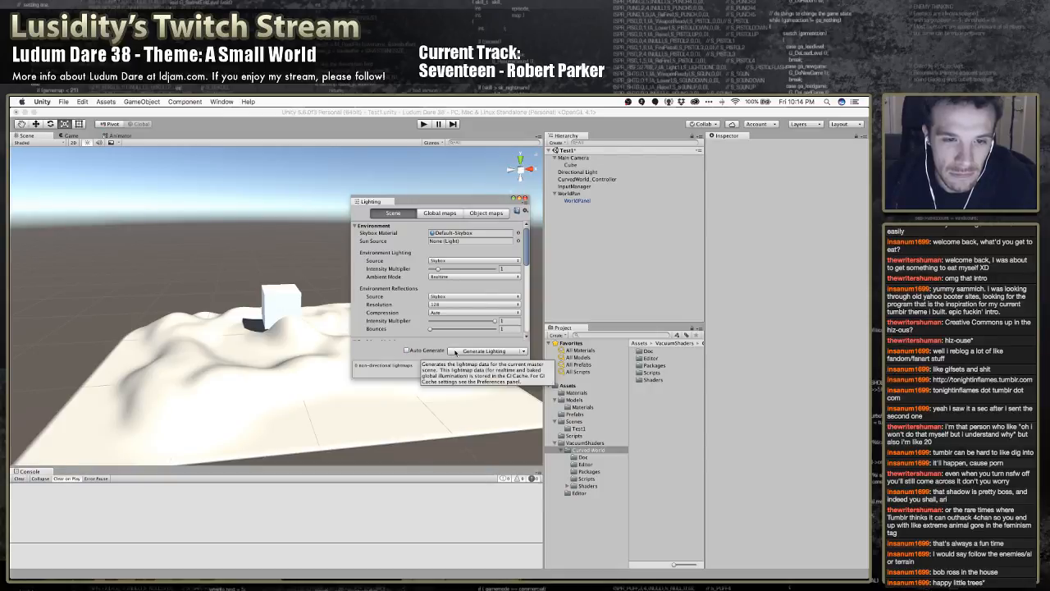
{"action": "left_click", "coordinate": [452, 351]}
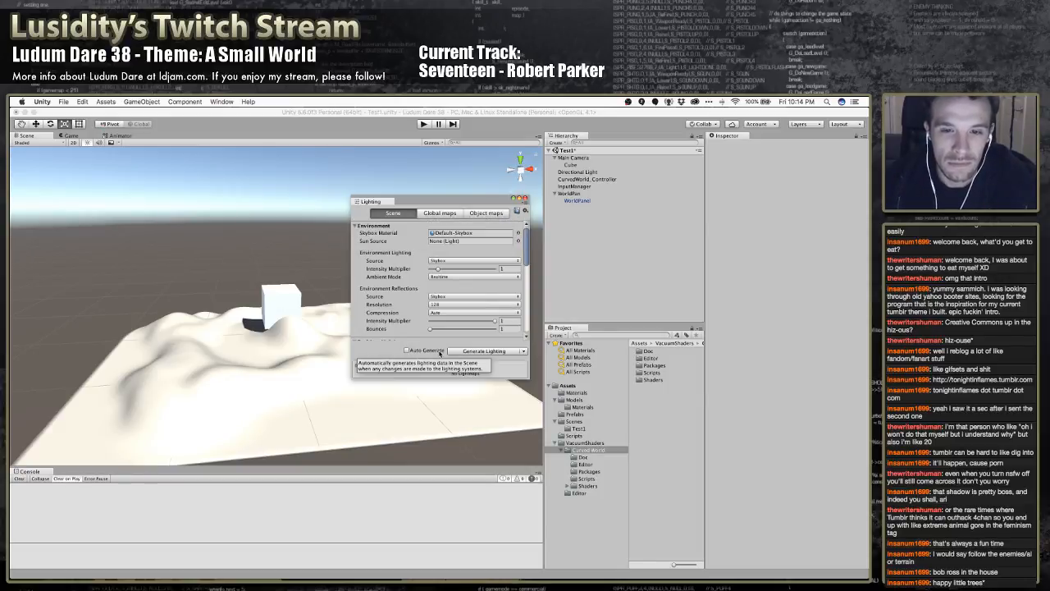
{"action": "left_click", "coordinate": [440, 353]}
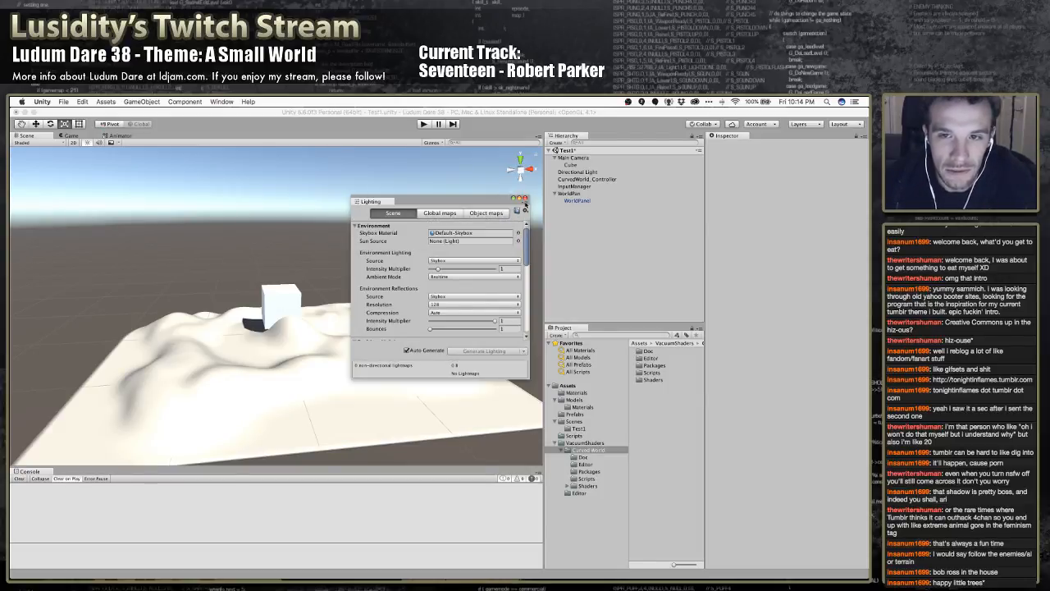
{"action": "left_click", "coordinate": [525, 200]}
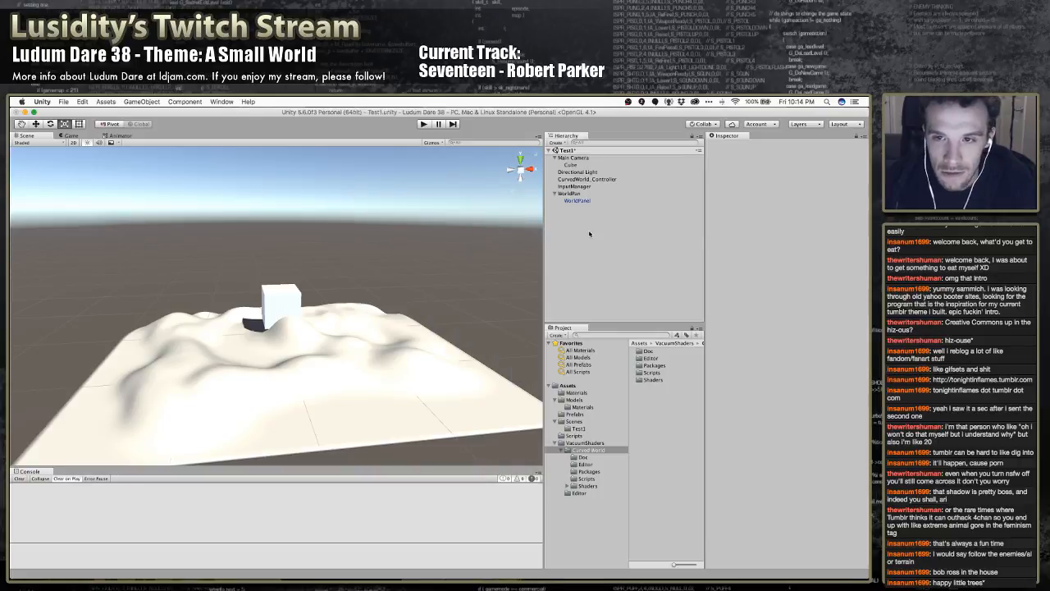
Open the Curved World settings of VacuumShaders
{"action": "left_click", "coordinate": [221, 101]}
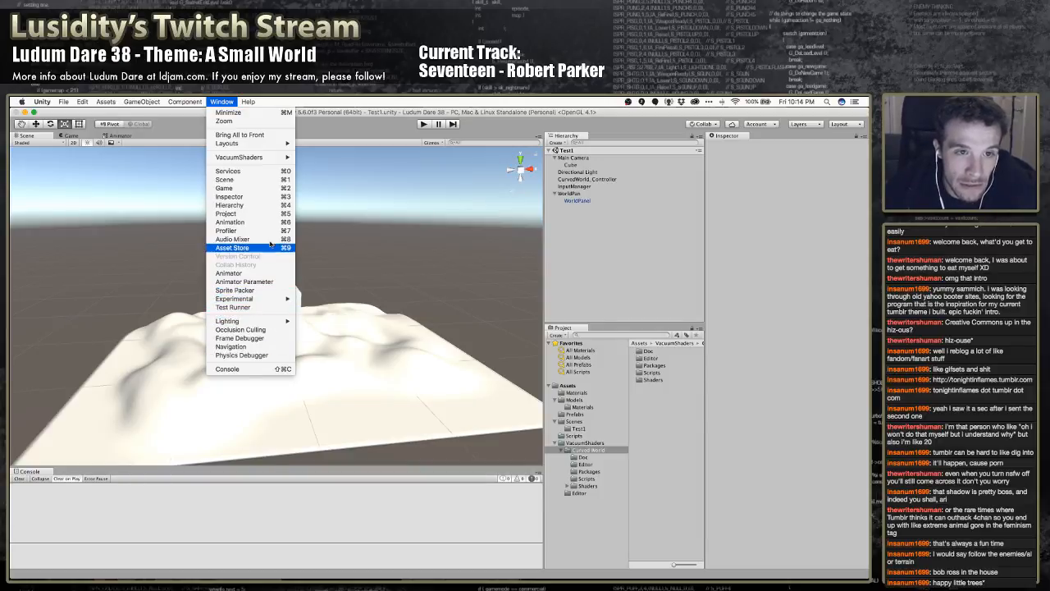
{"action": "mouse_move", "coordinate": [265, 158]}
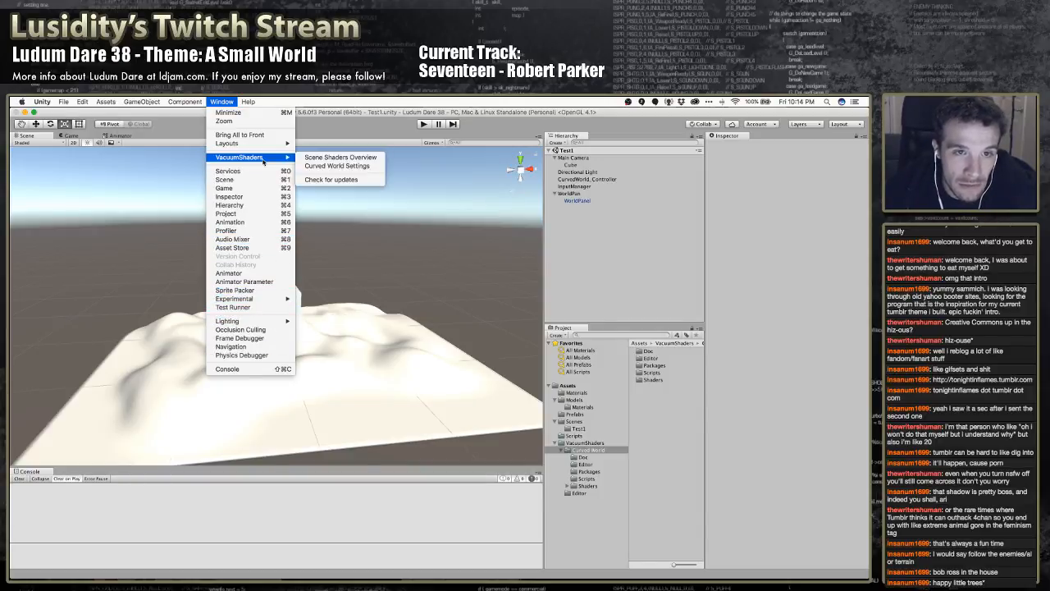
{"action": "left_click", "coordinate": [332, 166]}
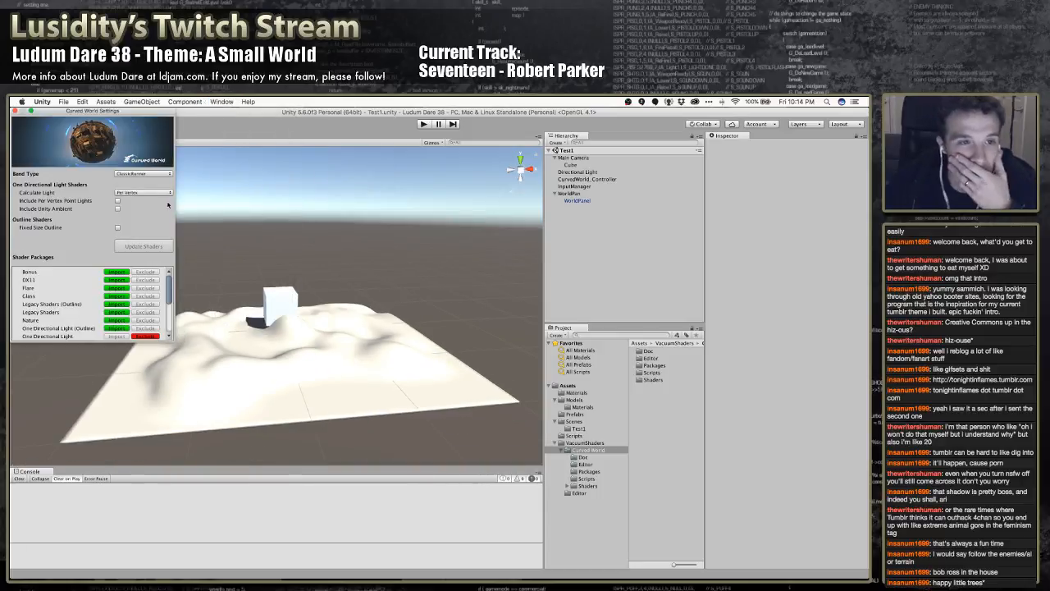
Set the Curved World bend type to Universal and update the shaders
{"action": "left_click", "coordinate": [141, 173]}
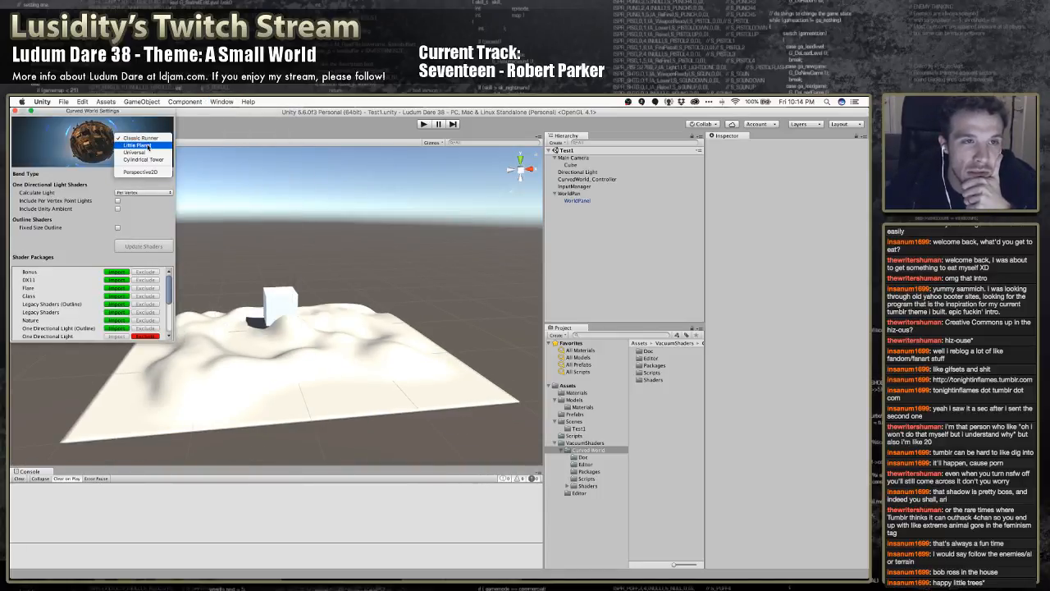
{"action": "left_click", "coordinate": [144, 152]}
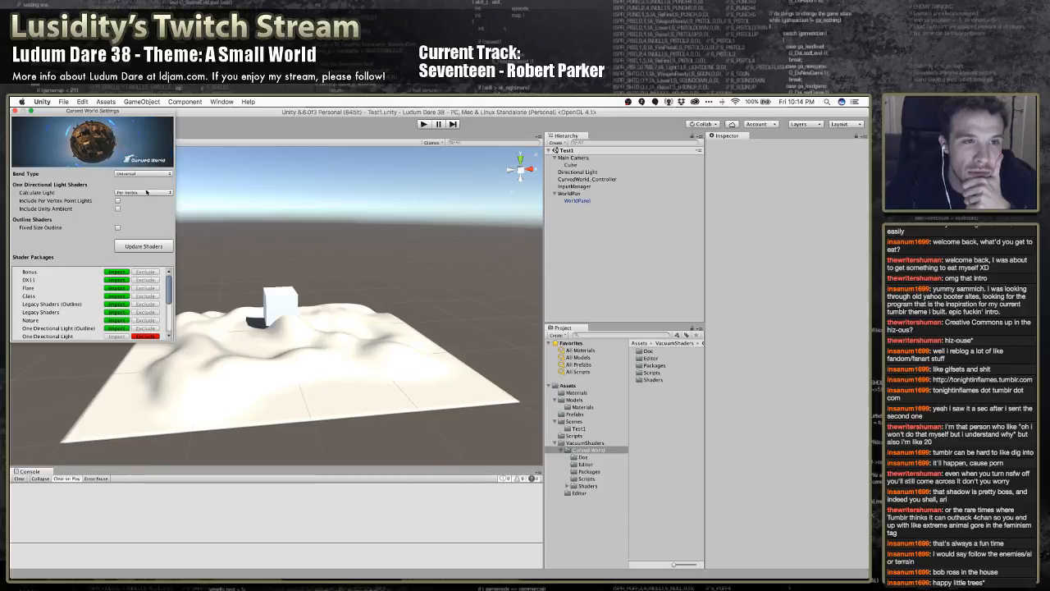
{"action": "left_click", "coordinate": [146, 174]}
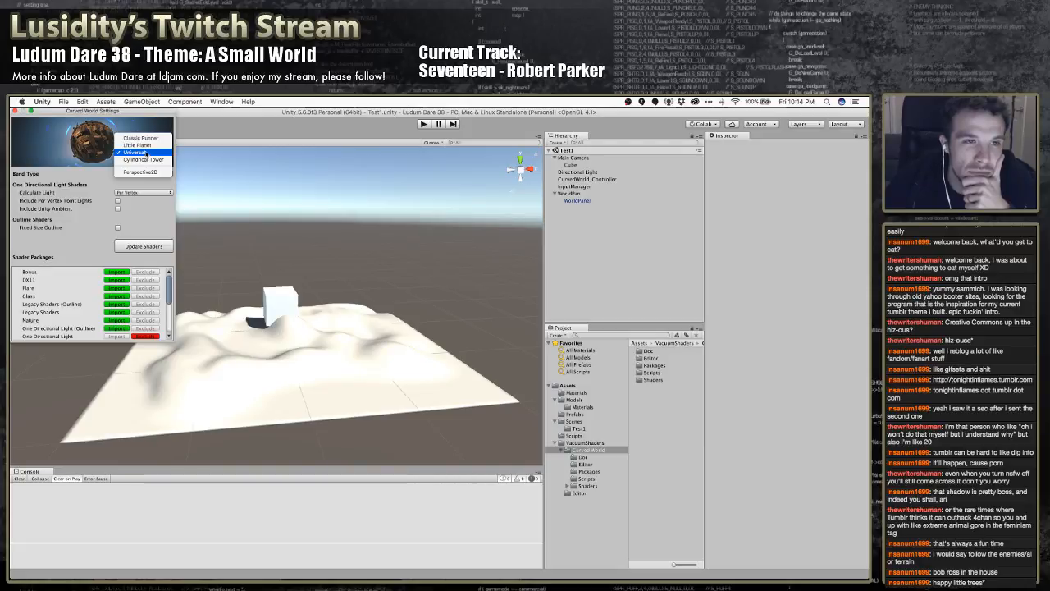
{"action": "left_click", "coordinate": [145, 153]}
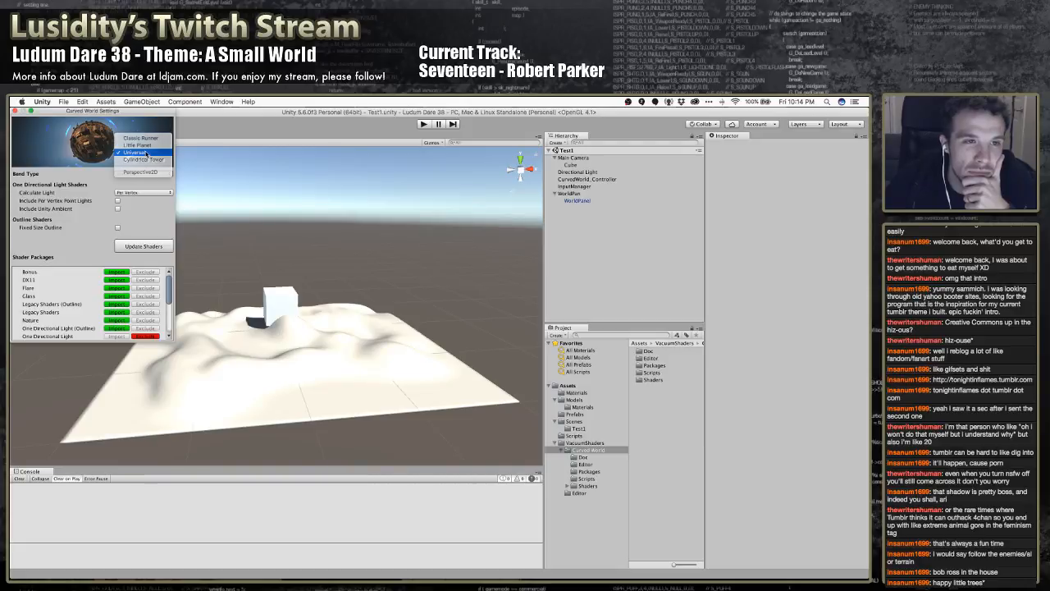
{"action": "left_click", "coordinate": [143, 246]}
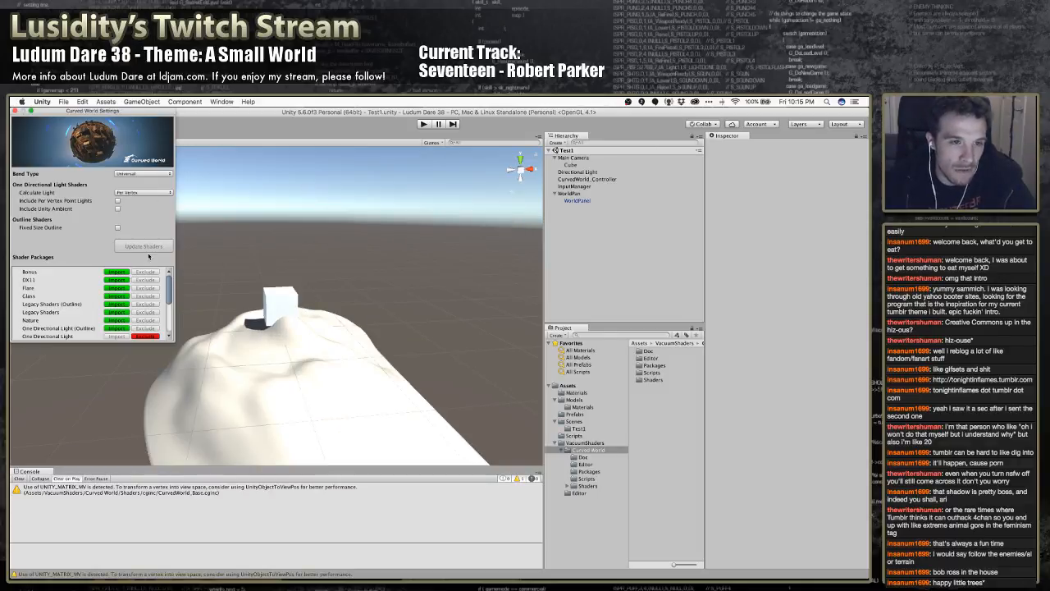
Inspect the bent terrain from farther away in the scene and test it in Play mode
{"action": "right_click_drag", "start_coordinate": [319, 306], "coordinate": [299, 368]}
{"action": "key", "text": "w"}
{"action": "key", "text": "a"}
{"action": "key", "text": "s"}
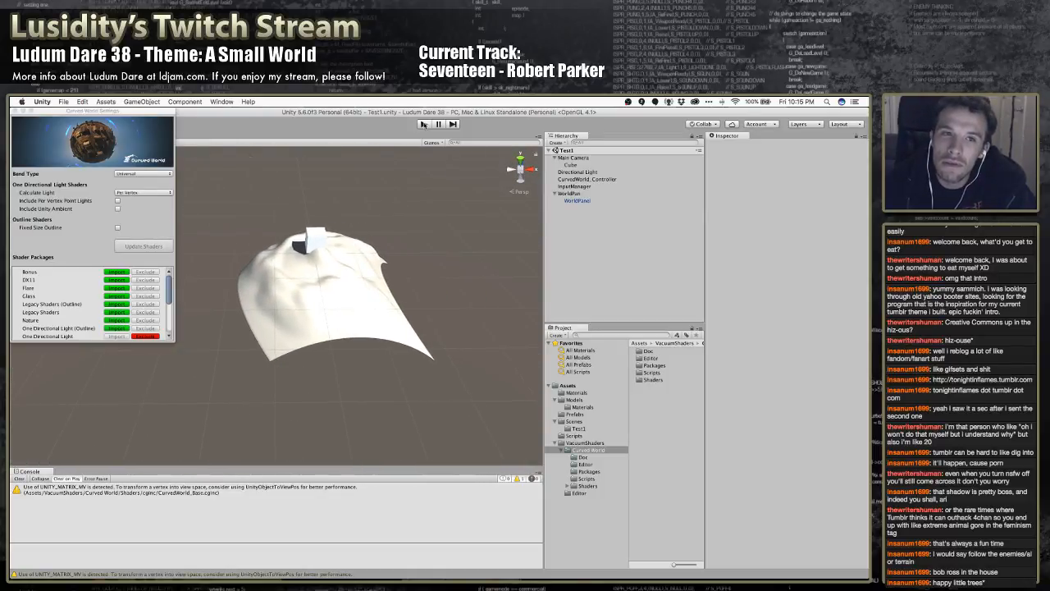
{"action": "left_click", "coordinate": [424, 124]}
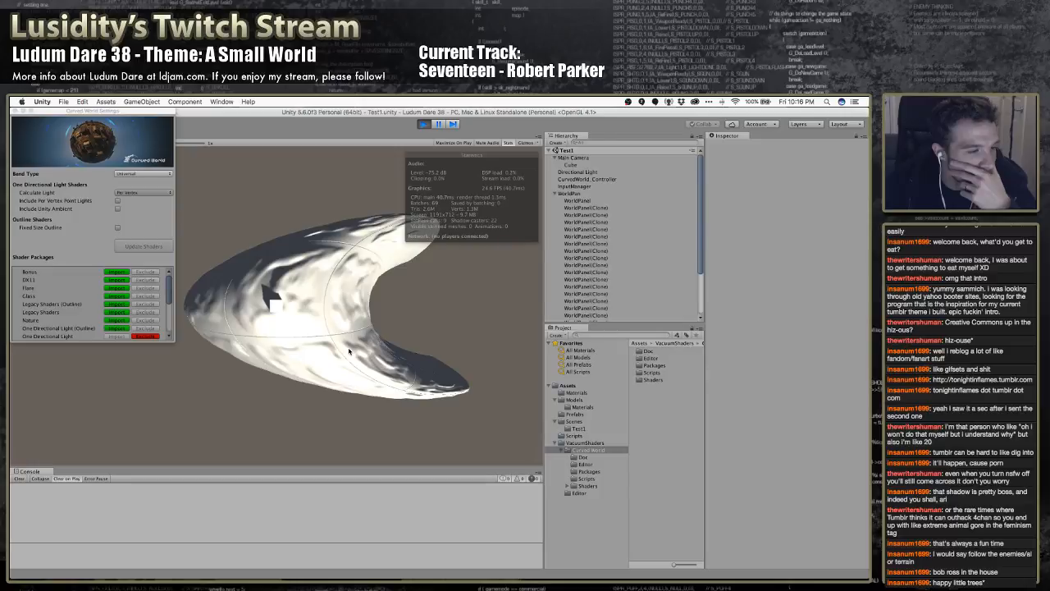
{"action": "left_click", "coordinate": [422, 124]}
Set the Curved World bend type to Little Planet with updated shaders, and test the world in Play mode
{"action": "left_click", "coordinate": [143, 173]}
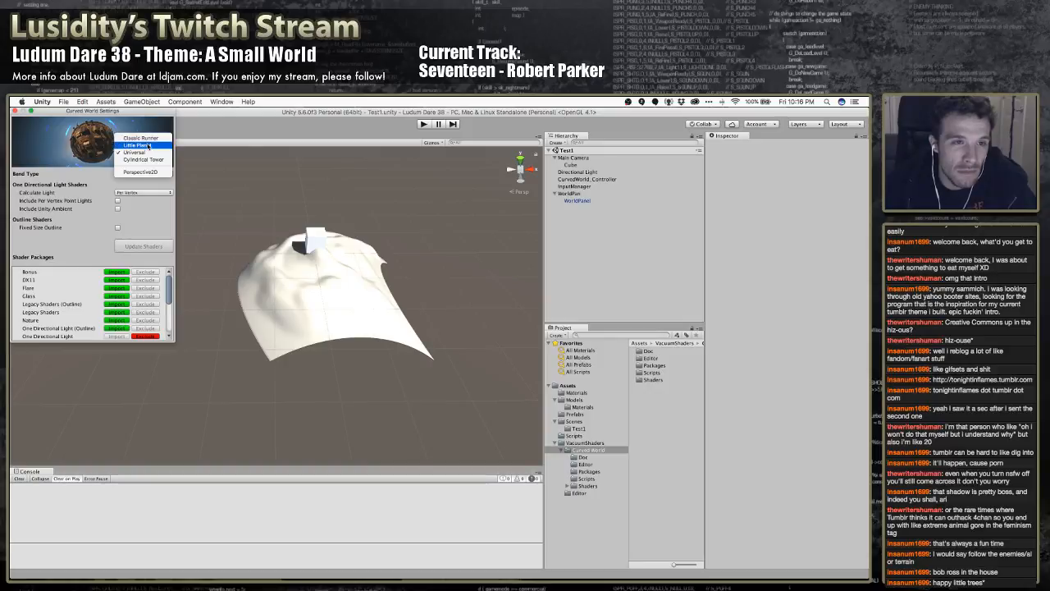
{"action": "left_click", "coordinate": [148, 145]}
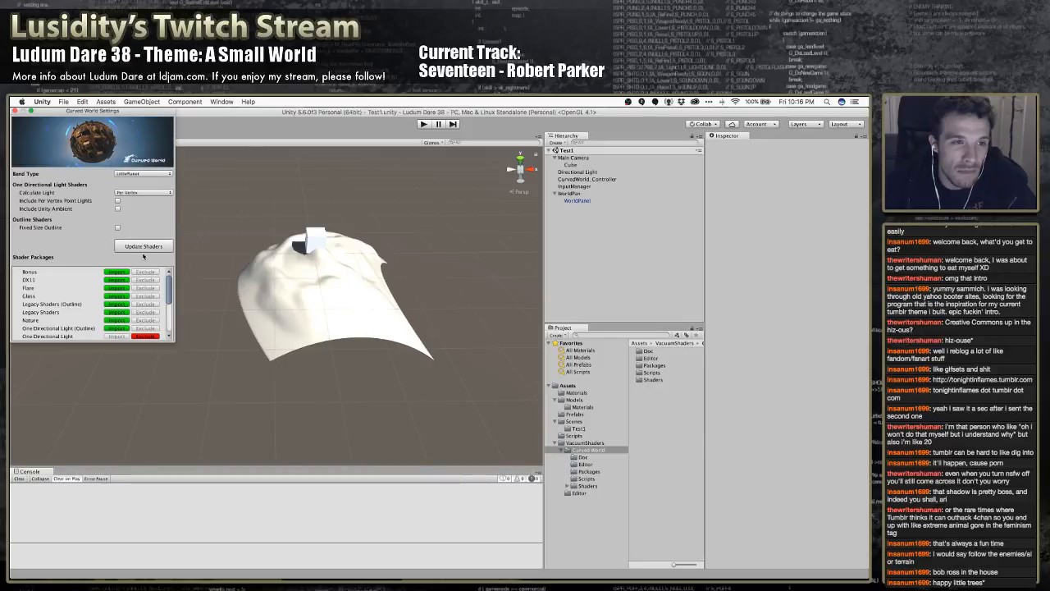
{"action": "left_click", "coordinate": [145, 246]}
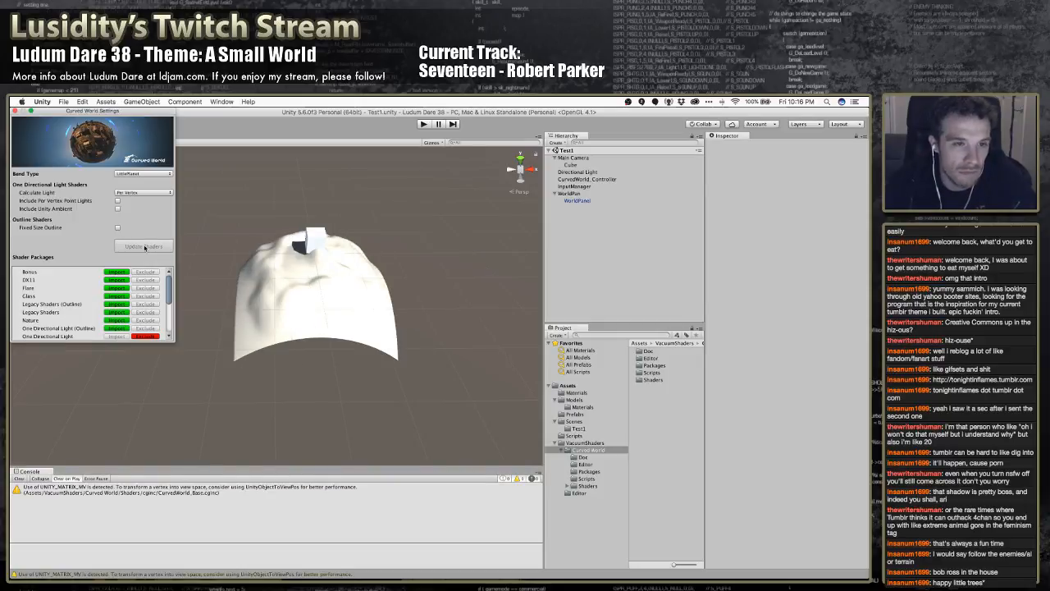
{"action": "left_click", "coordinate": [16, 110]}
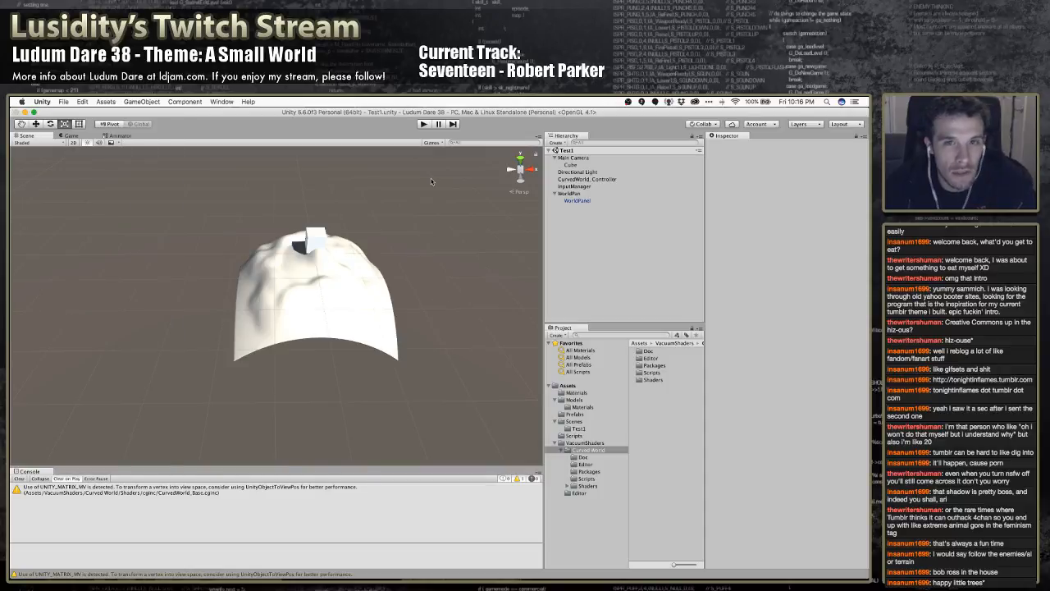
{"action": "left_click", "coordinate": [424, 124]}
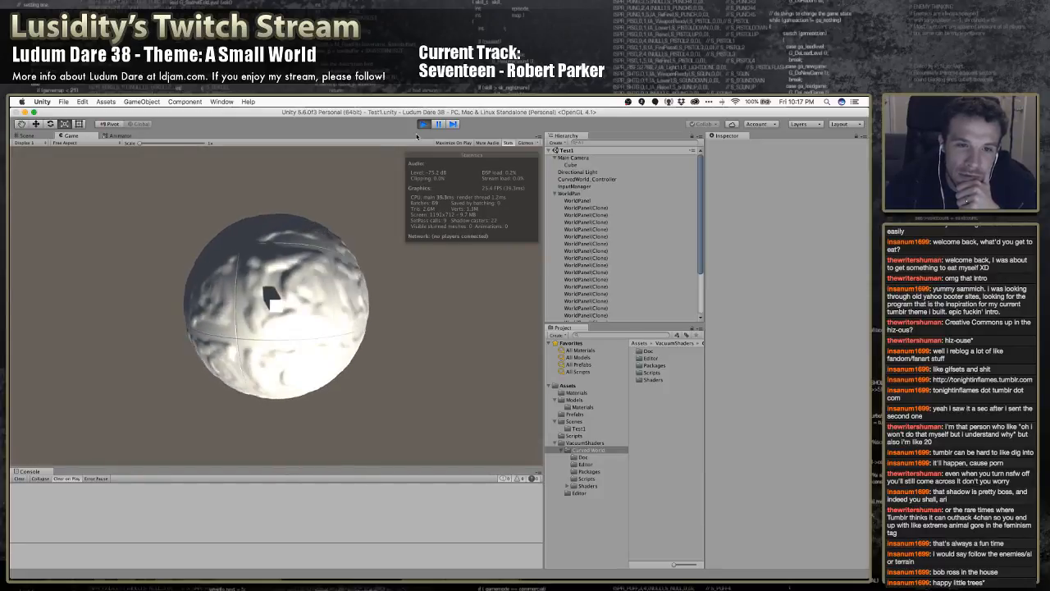
{"action": "left_click", "coordinate": [423, 124]}
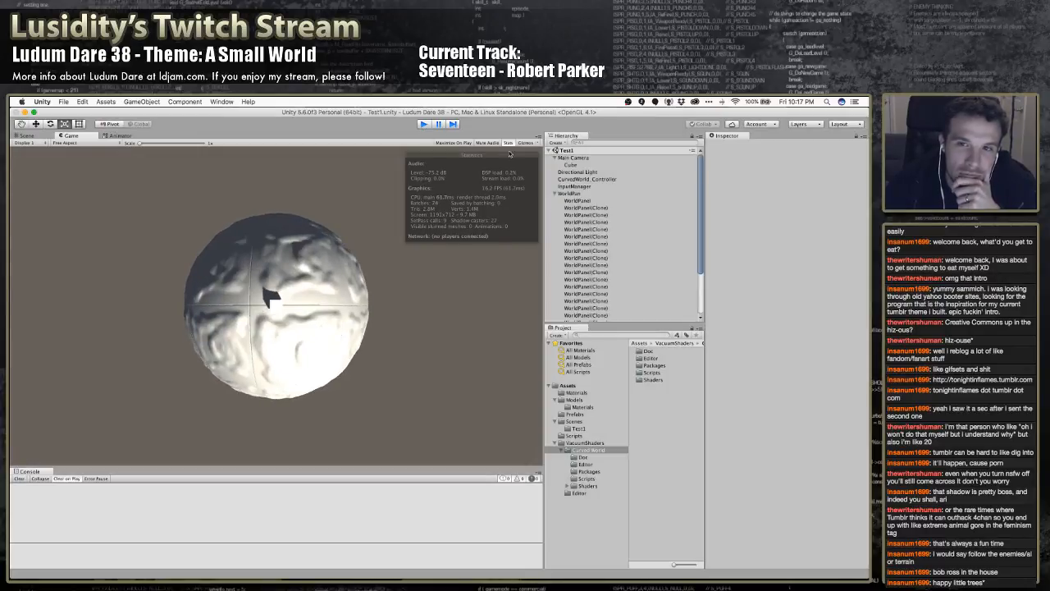
Review the Directional Light's properties and the project's Graphics settings, including tier settings and built-in shaders
{"action": "left_click", "coordinate": [577, 172]}
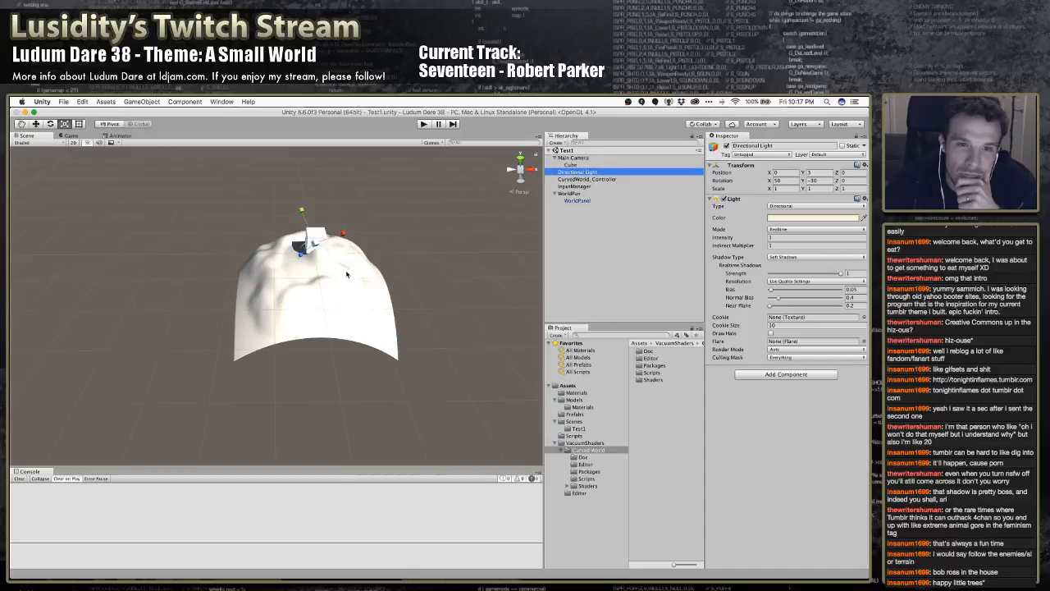
{"action": "left_click_drag", "start_coordinate": [347, 275], "coordinate": [374, 266], "text": "alt"}
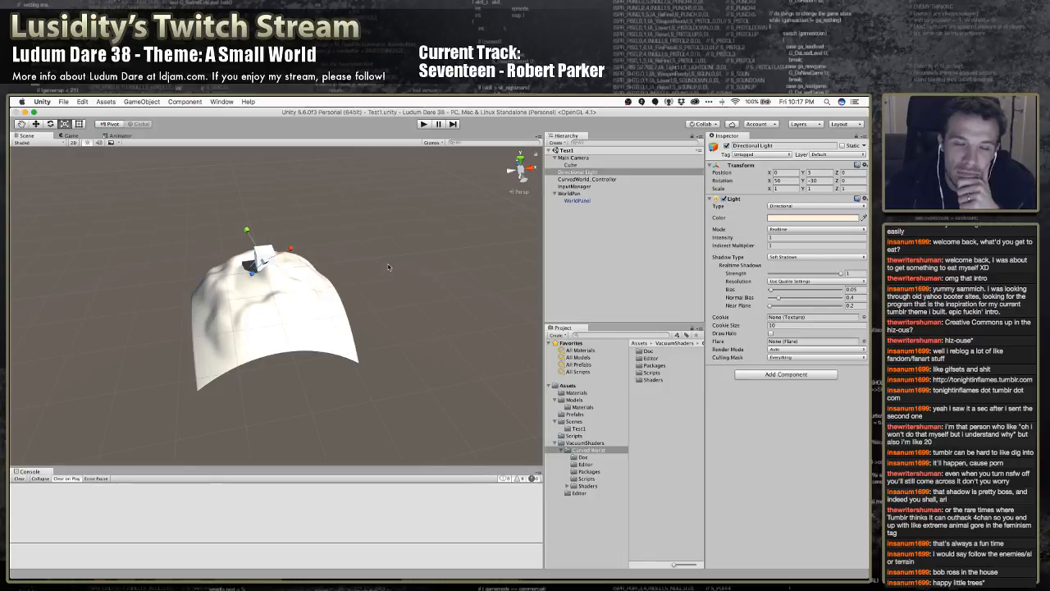
{"action": "left_click", "coordinate": [102, 101]}
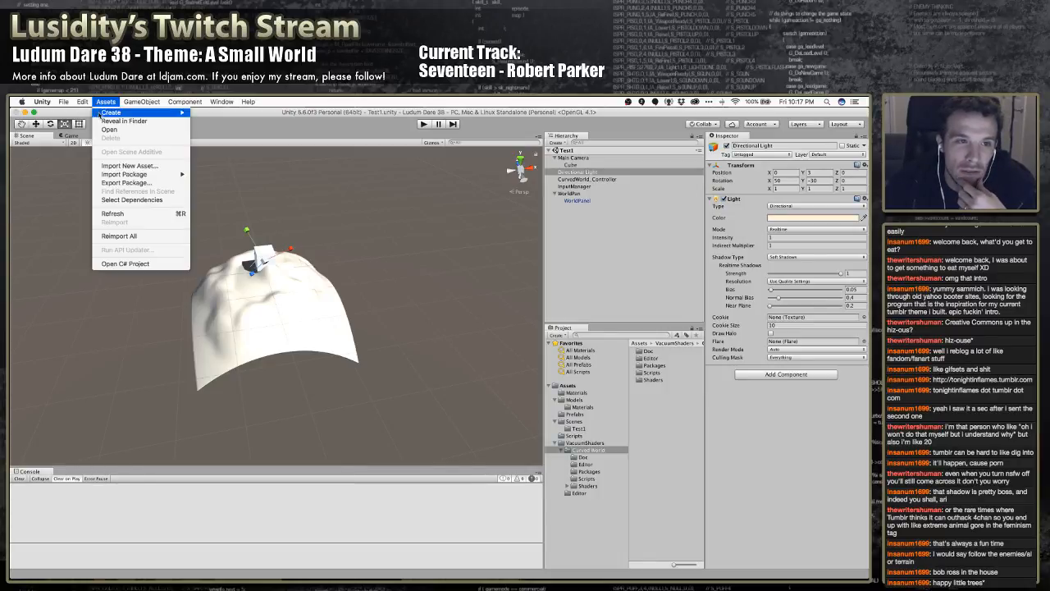
{"action": "mouse_move", "coordinate": [83, 101]}
{"action": "mouse_move", "coordinate": [123, 294]}
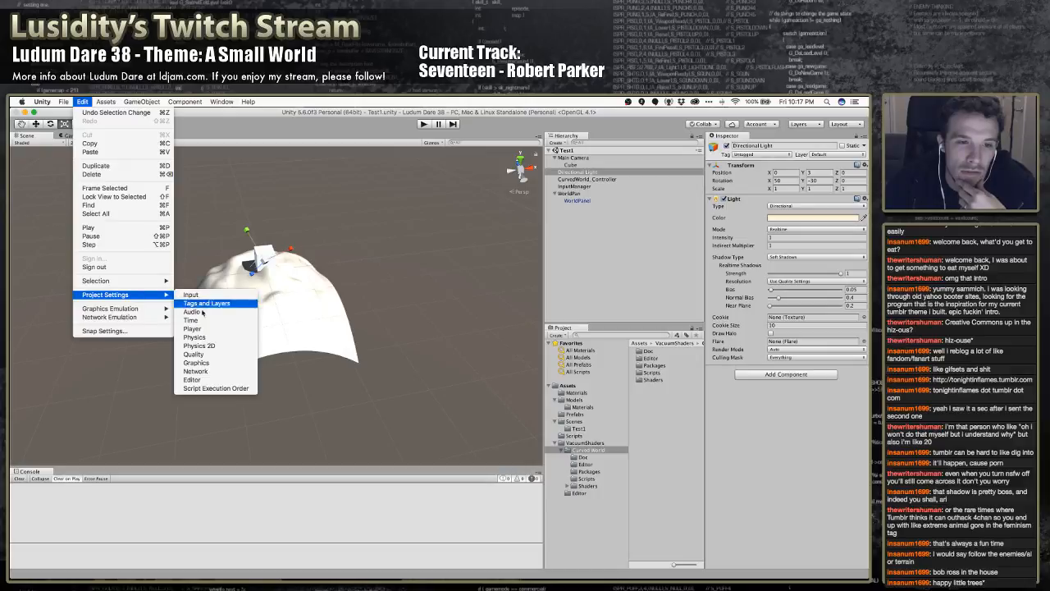
{"action": "left_click", "coordinate": [206, 362]}
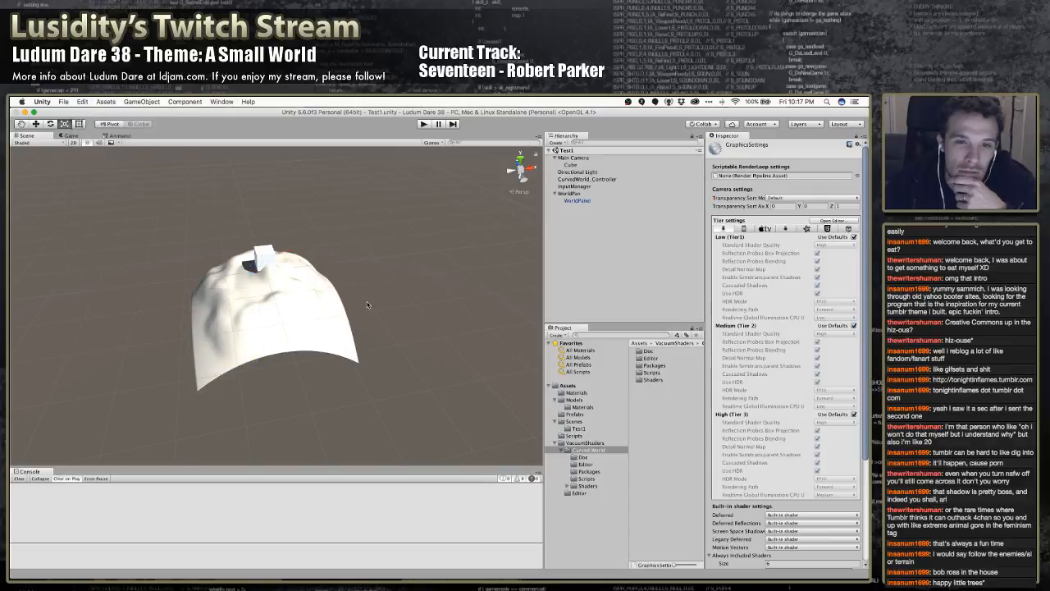
{"action": "scroll", "coordinate": [783, 288], "scroll_direction": "down", "scroll_amount": 5}
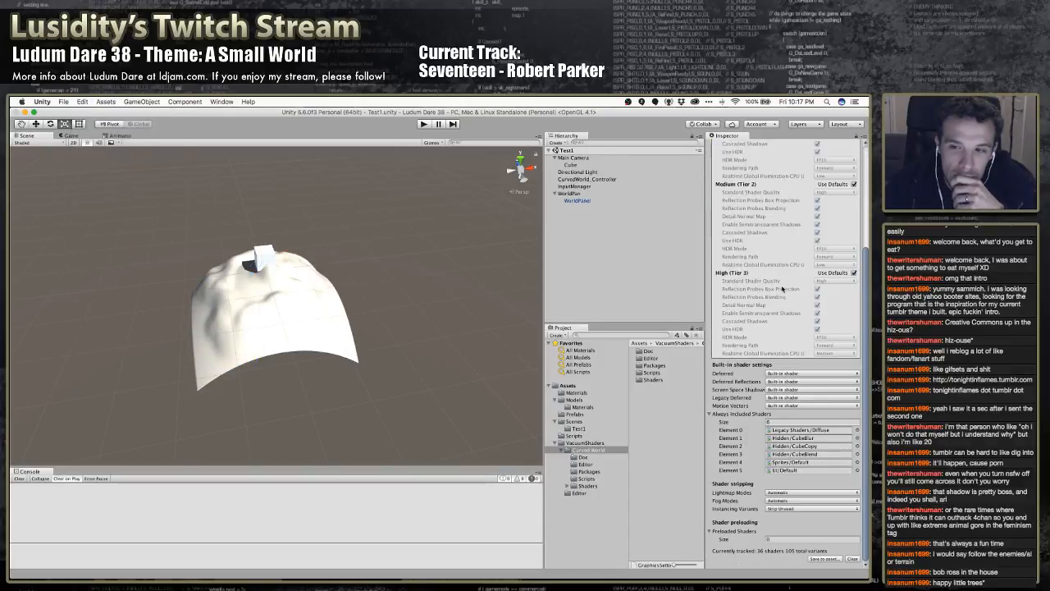
{"action": "scroll", "coordinate": [781, 288], "scroll_direction": "up", "scroll_amount": 5}
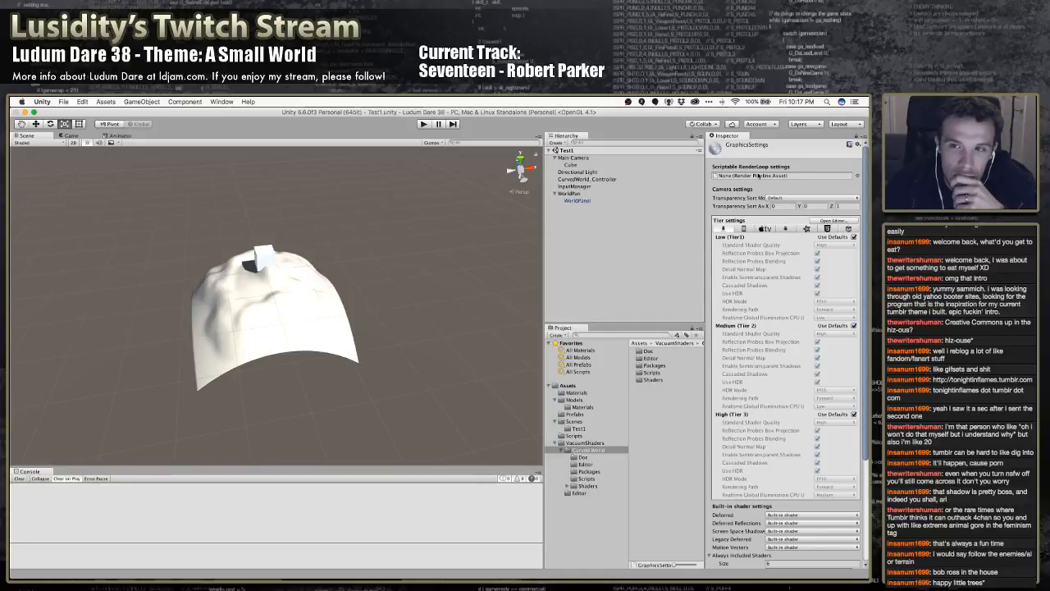
{"action": "right_click", "coordinate": [733, 136]}
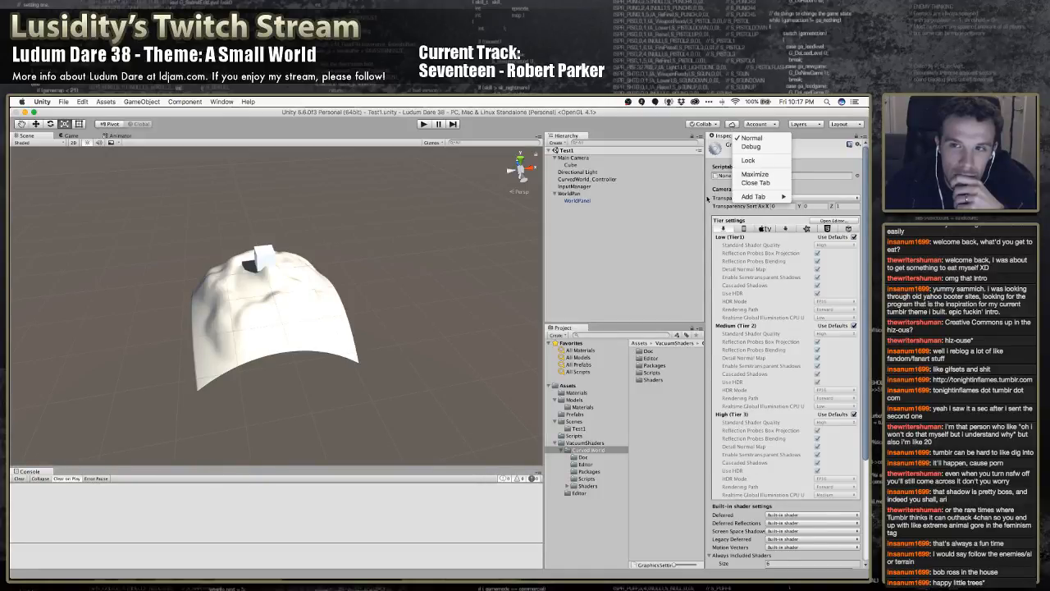
Deactivate the WorldPanel object under WorldPan and test the planet in Play mode
{"action": "left_click", "coordinate": [577, 200]}
{"action": "left_click", "coordinate": [576, 201]}
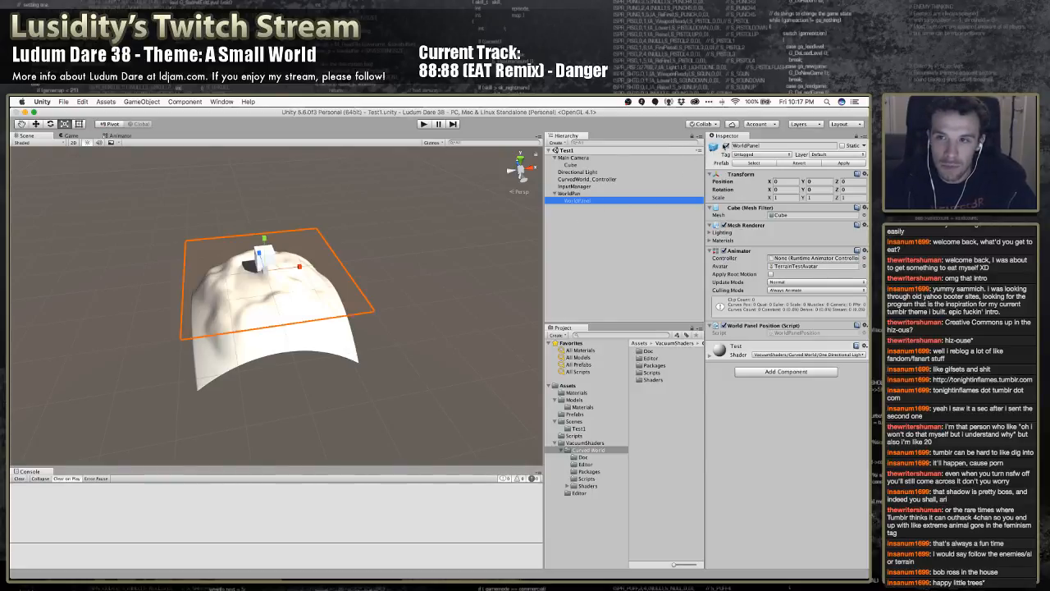
{"action": "left_click", "coordinate": [726, 146]}
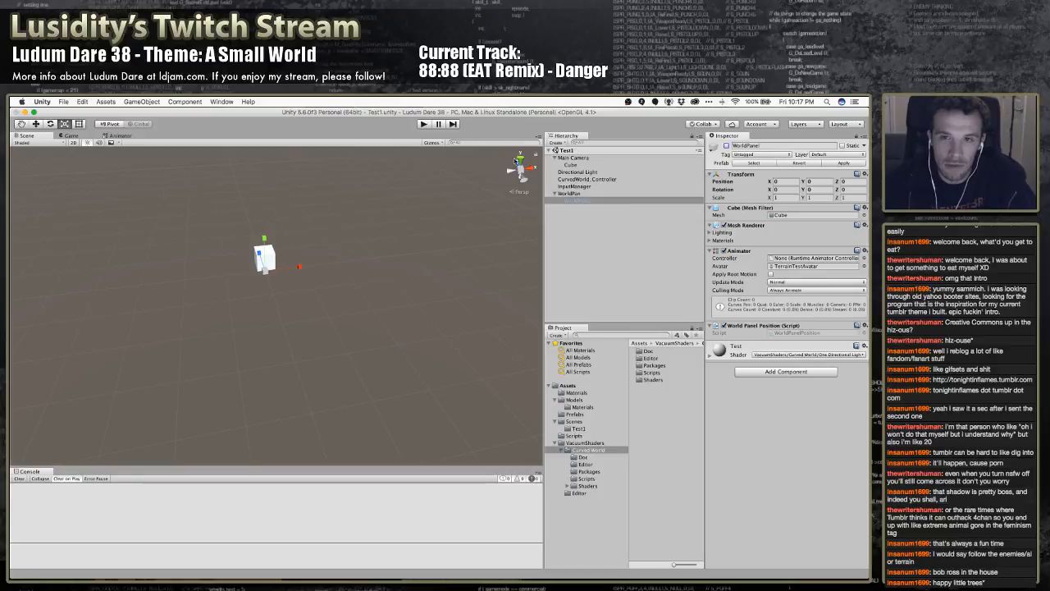
{"action": "left_click", "coordinate": [423, 125]}
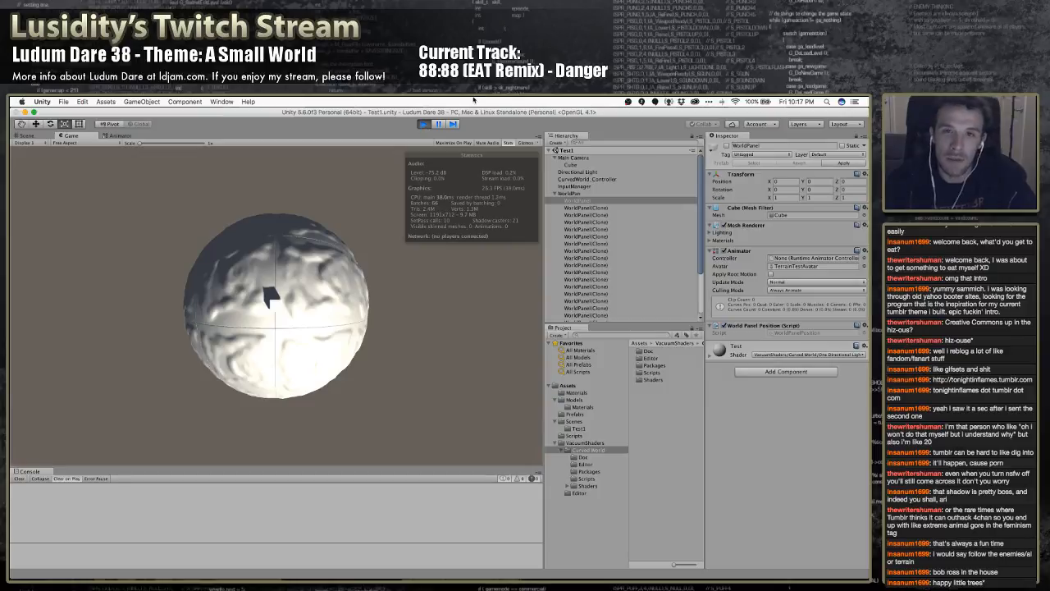
{"action": "left_click", "coordinate": [423, 124]}
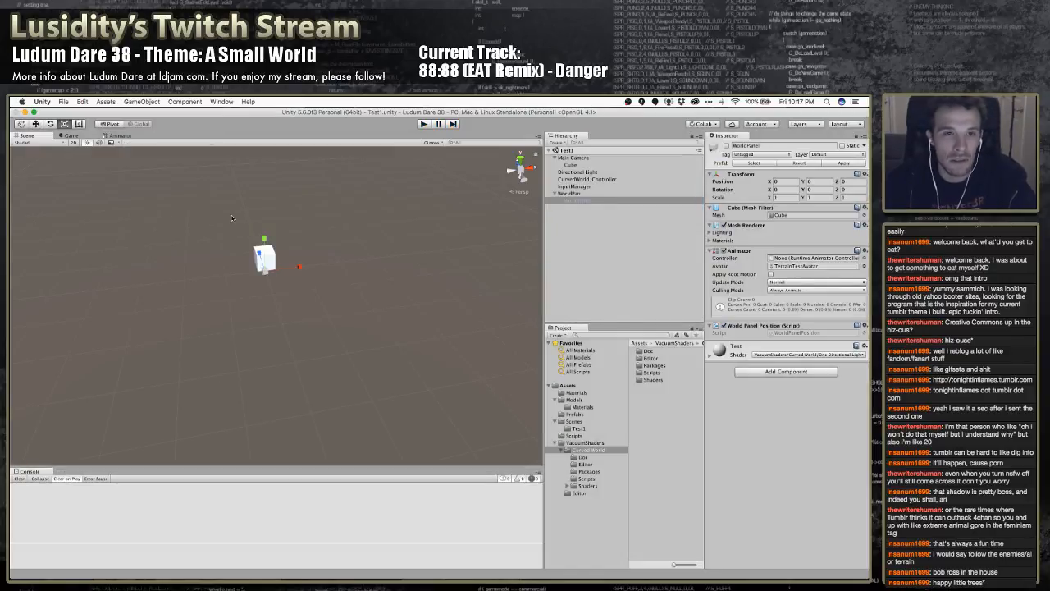
{"action": "left_click", "coordinate": [178, 104]}
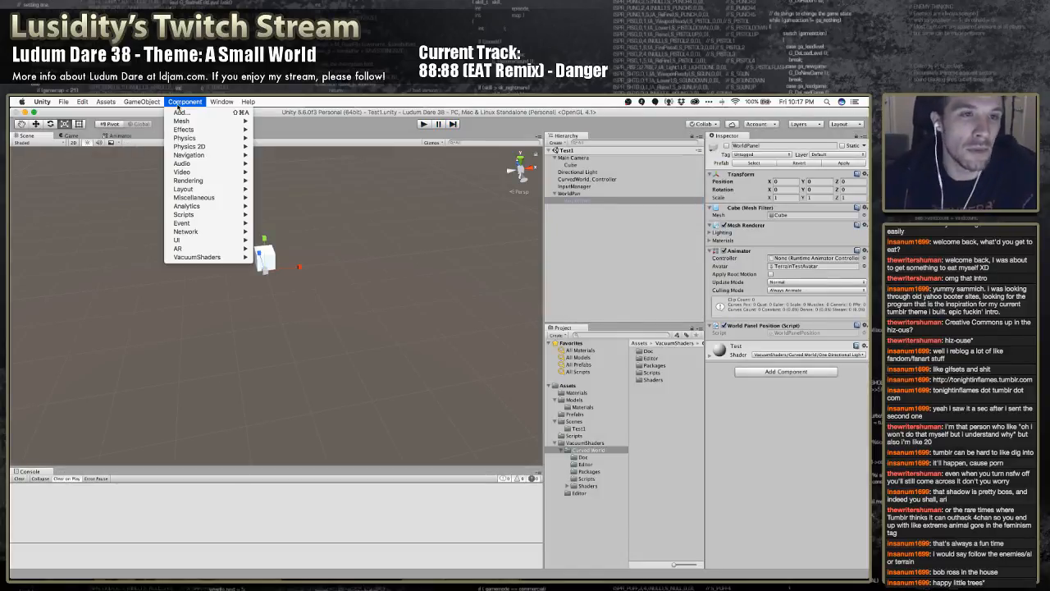
{"action": "mouse_move", "coordinate": [142, 102]}
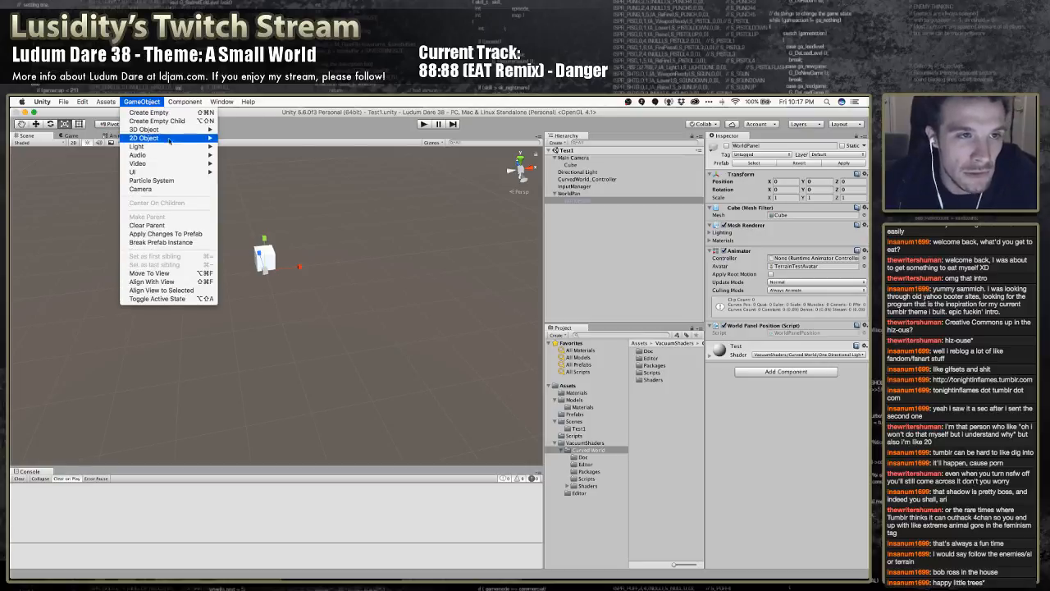
{"action": "mouse_move", "coordinate": [184, 172]}
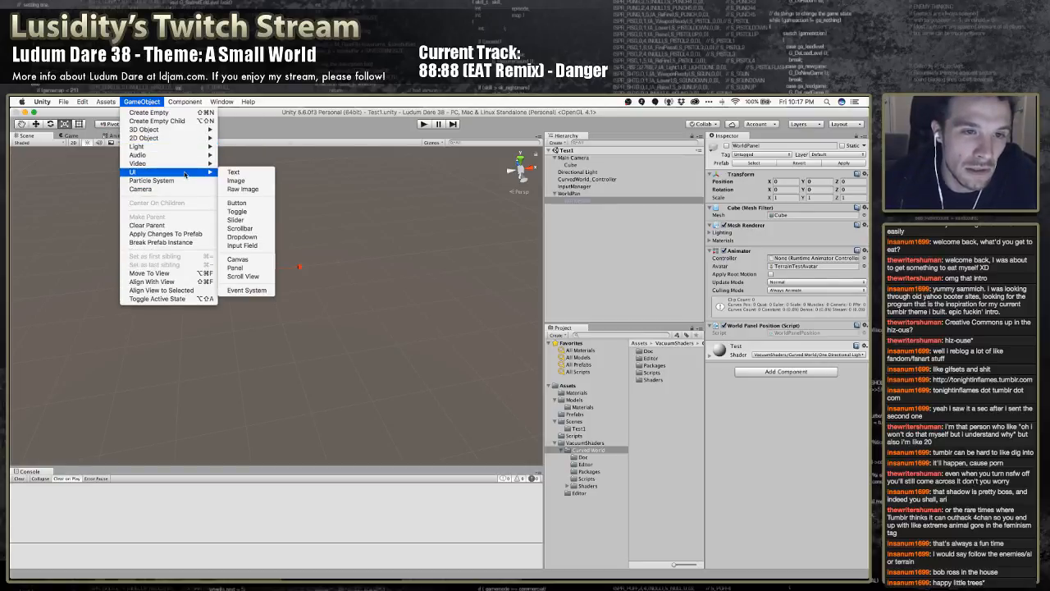
{"action": "mouse_move", "coordinate": [187, 150]}
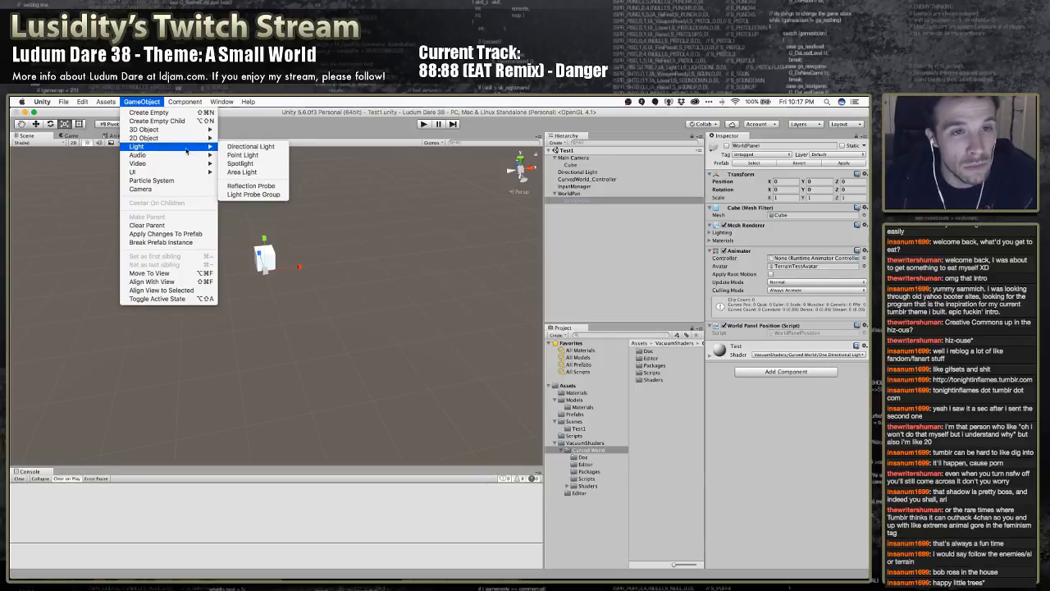
{"action": "mouse_move", "coordinate": [183, 132]}
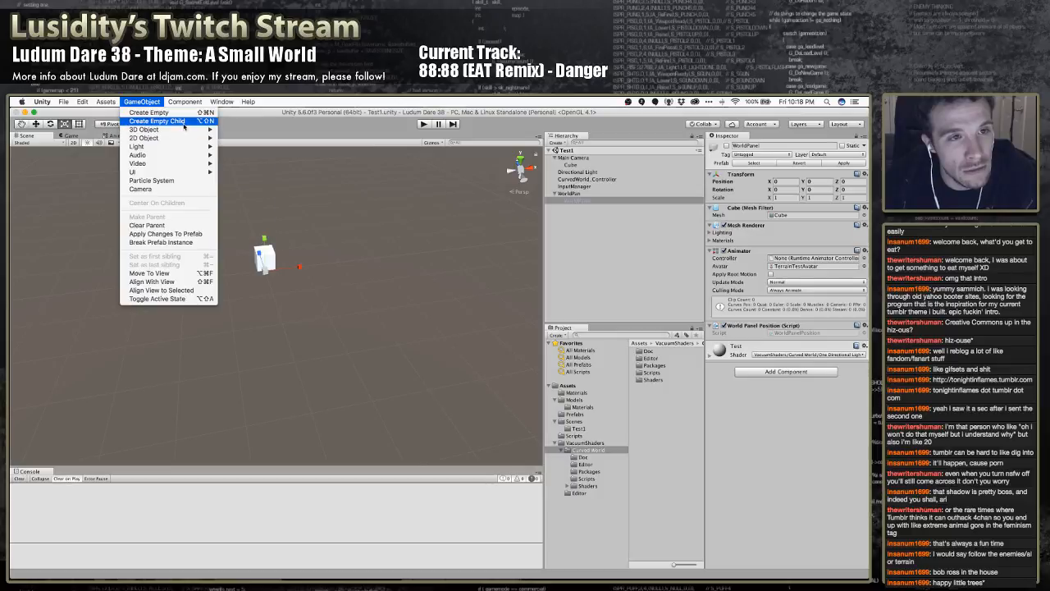
{"action": "left_click", "coordinate": [183, 132]}
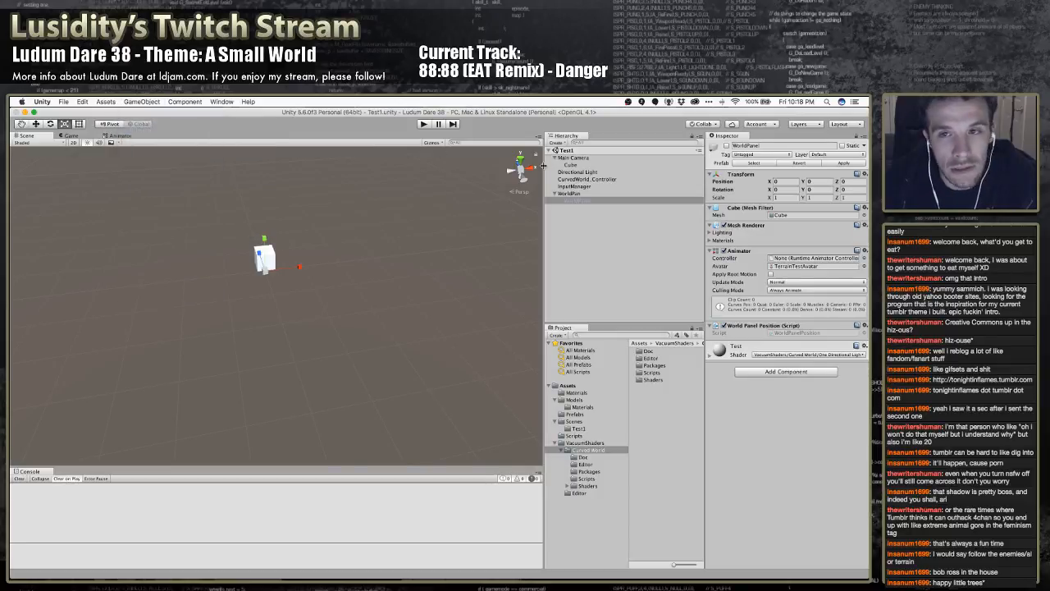
Look through the components that can be added to the Main Camera and check its Clear Flags options
{"action": "left_click", "coordinate": [578, 159]}
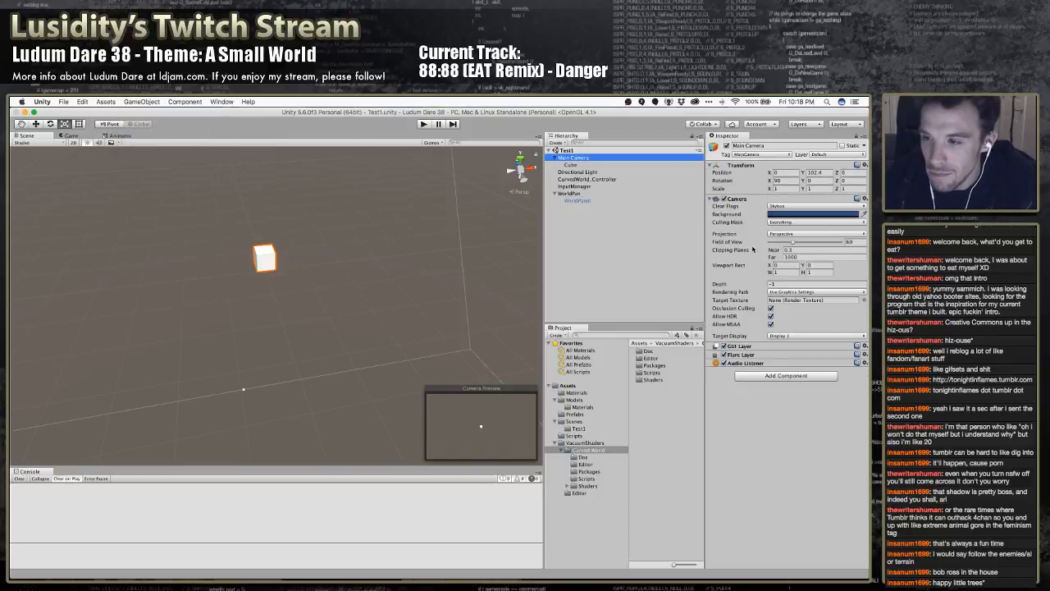
{"action": "left_click", "coordinate": [775, 375]}
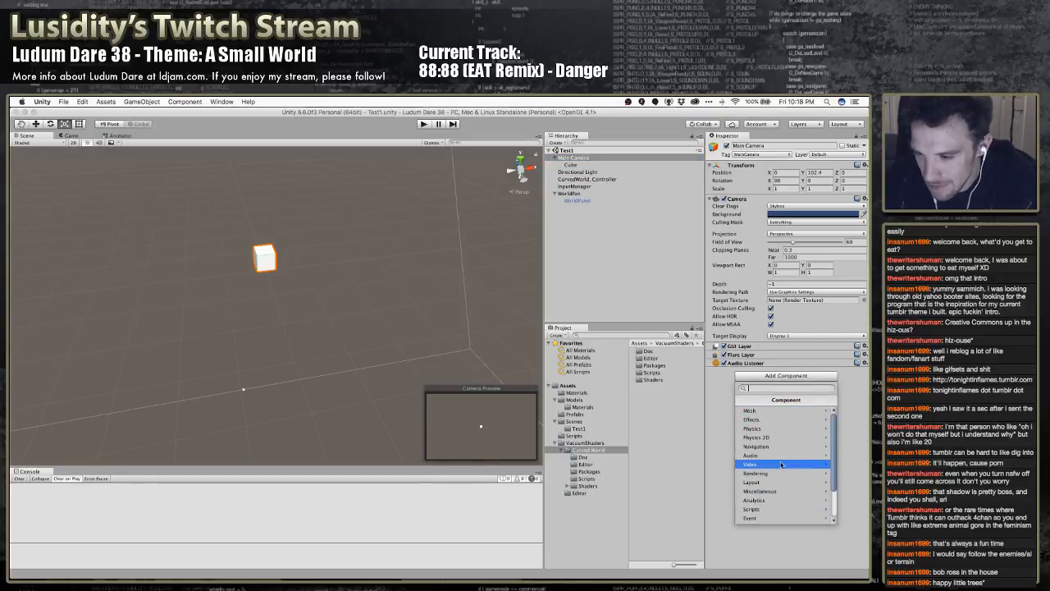
{"action": "left_click", "coordinate": [777, 419]}
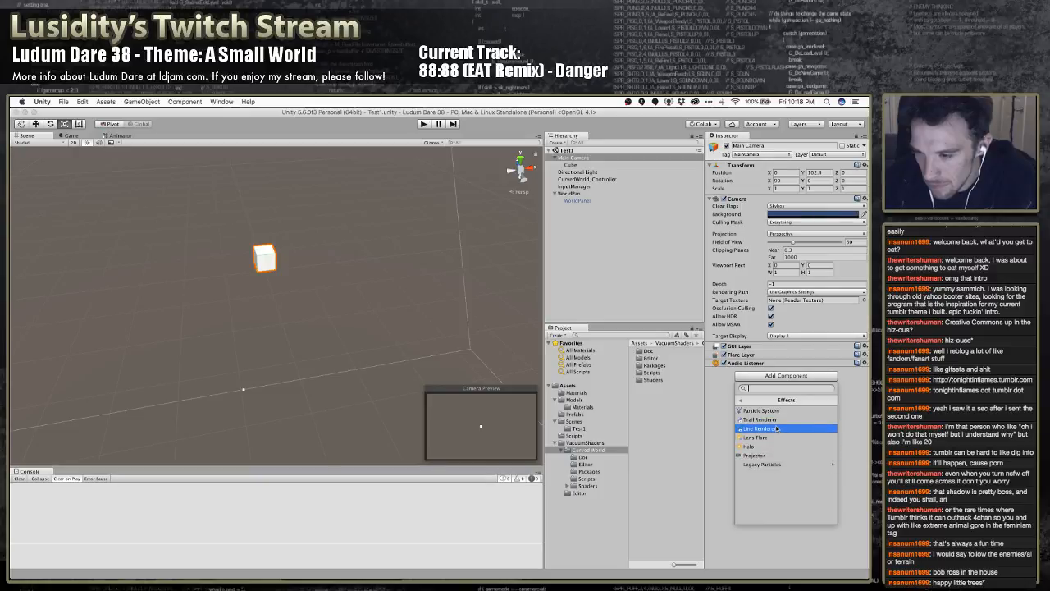
{"action": "left_click", "coordinate": [742, 400]}
{"action": "scroll", "coordinate": [778, 443], "scroll_direction": "down", "scroll_amount": 2}
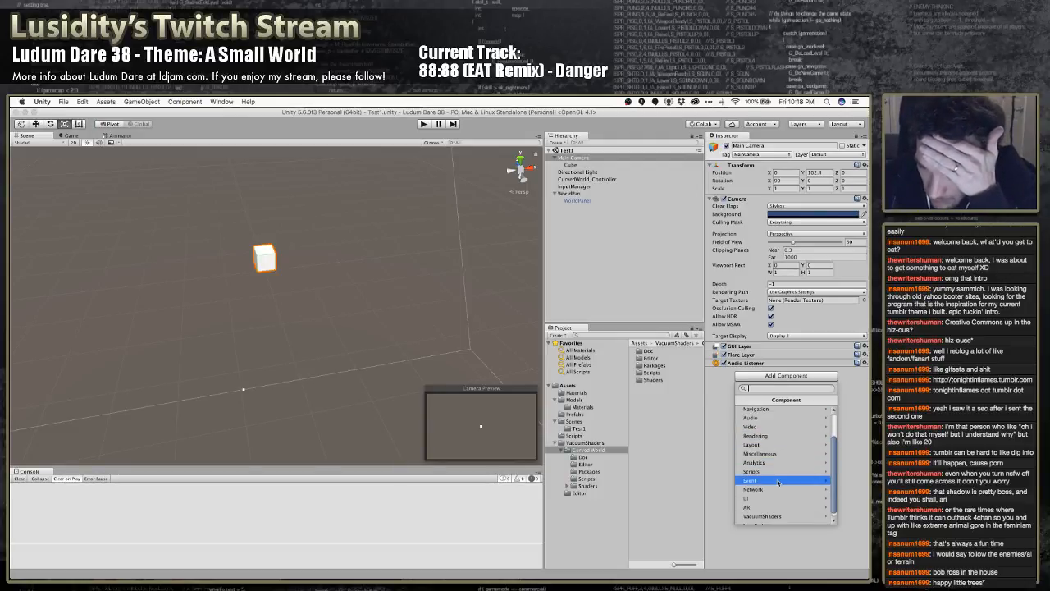
{"action": "scroll", "coordinate": [778, 482], "scroll_direction": "down", "scroll_amount": 1}
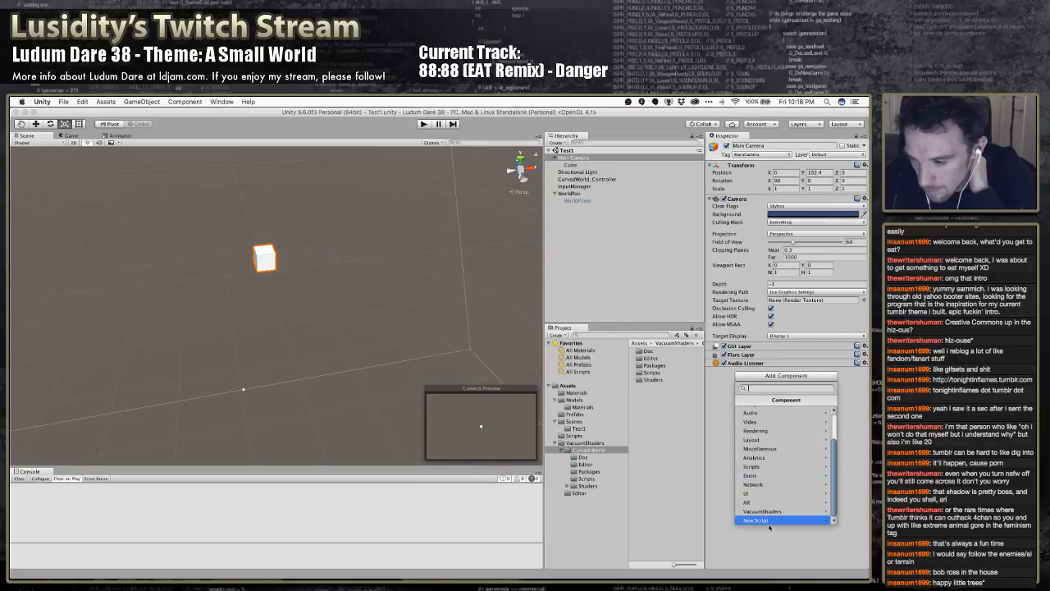
{"action": "left_click", "coordinate": [719, 428]}
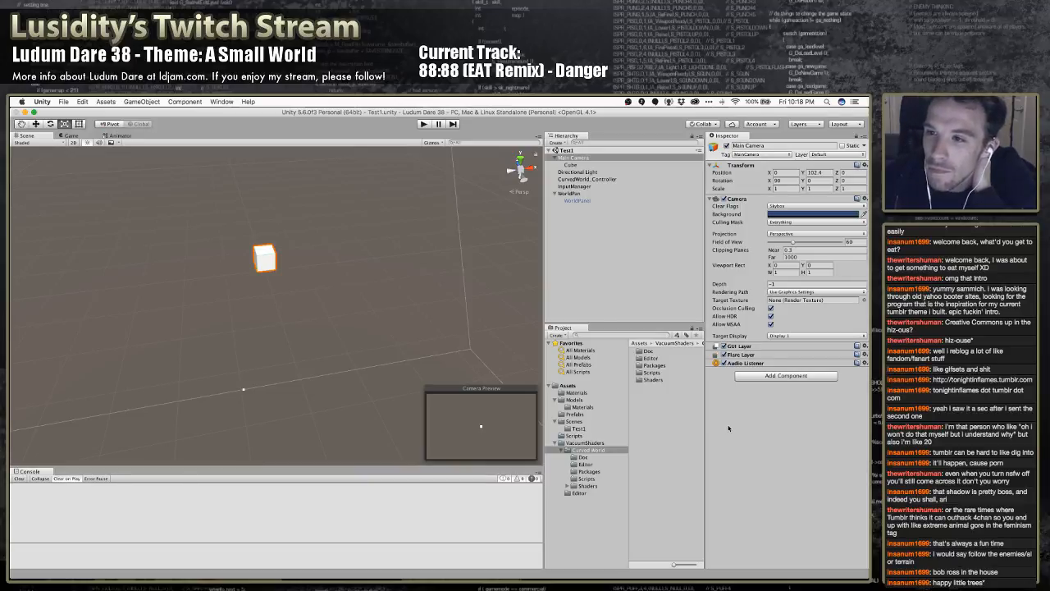
{"action": "left_click", "coordinate": [789, 207]}
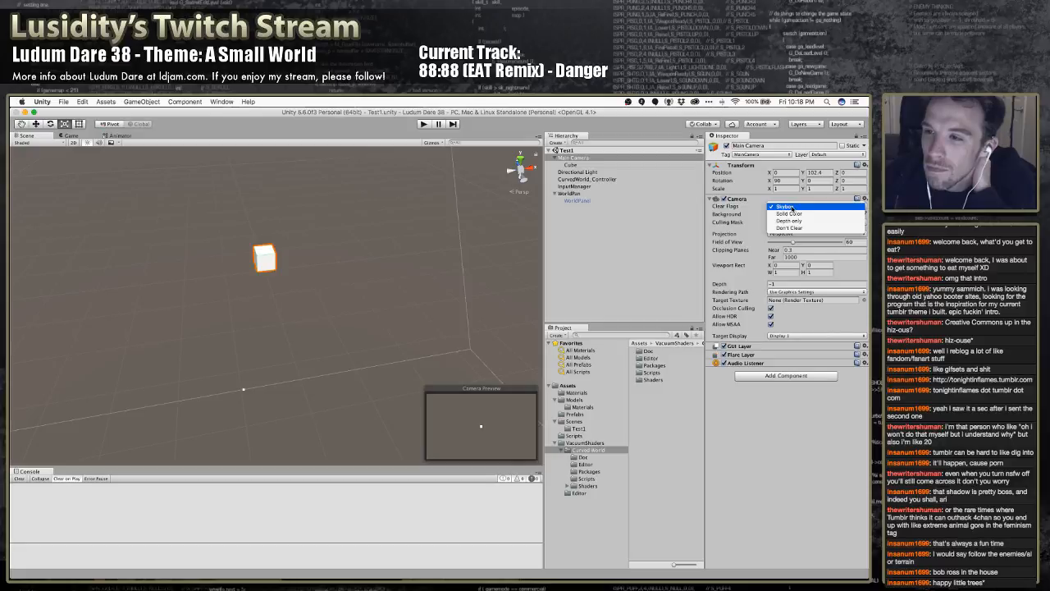
{"action": "left_click", "coordinate": [792, 208]}
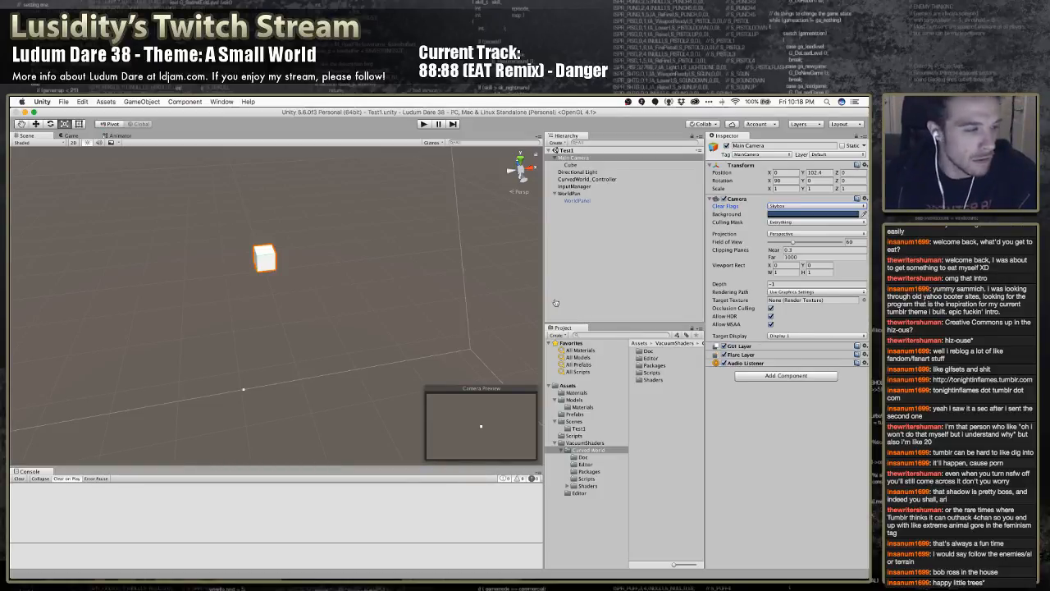
Switch to Chrome, search Google for "unity skybox", and read the Unity Manual's Skybox page
{"action": "key", "text": "super+Tab"}
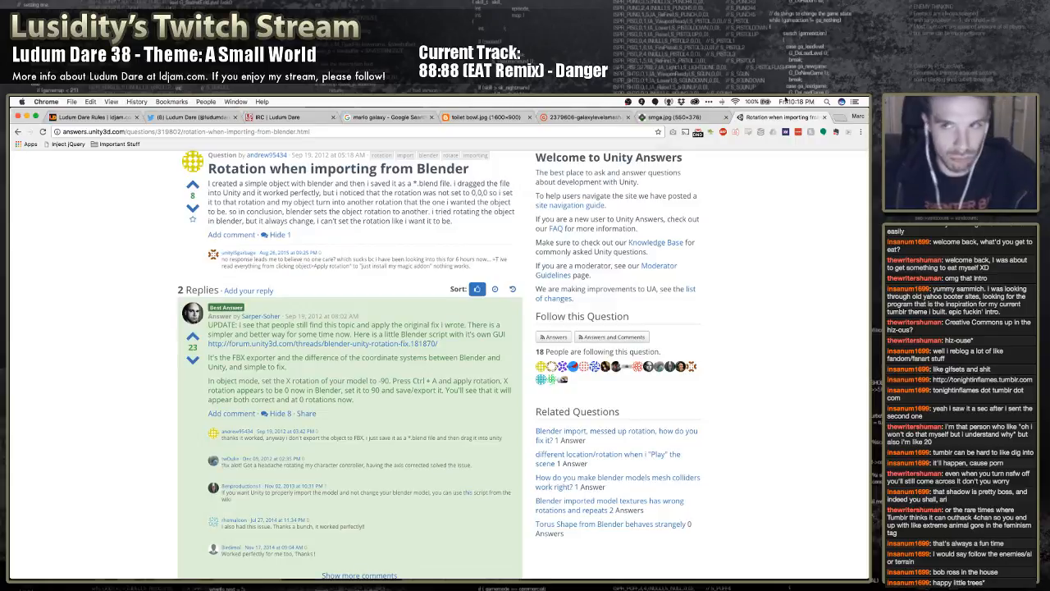
{"action": "left_click", "coordinate": [606, 133]}
{"action": "type", "text": "un"}
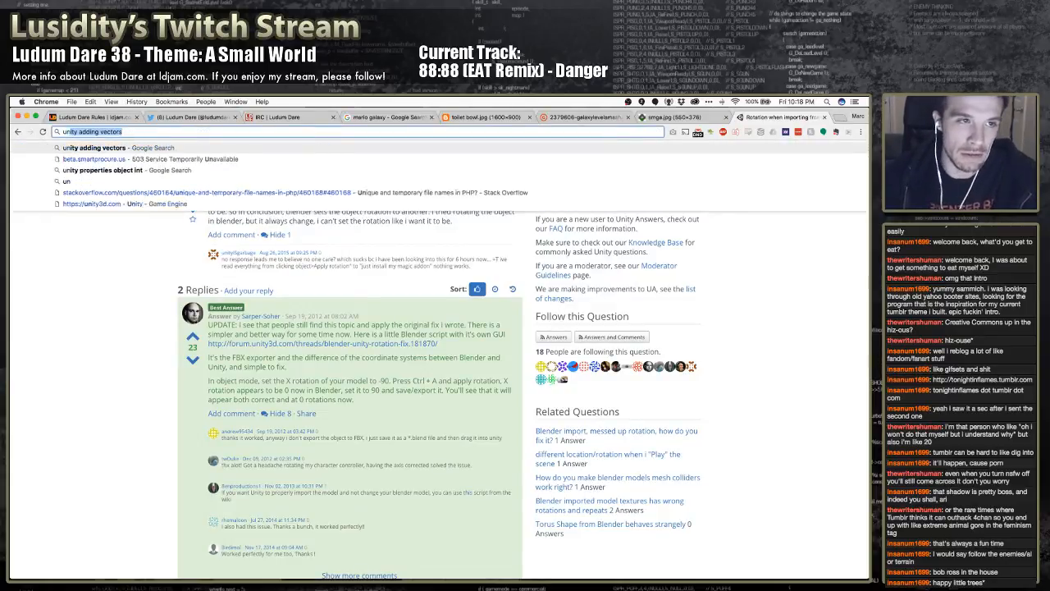
{"action": "type", "text": "ity skybox"}
{"action": "key", "text": "Return"}
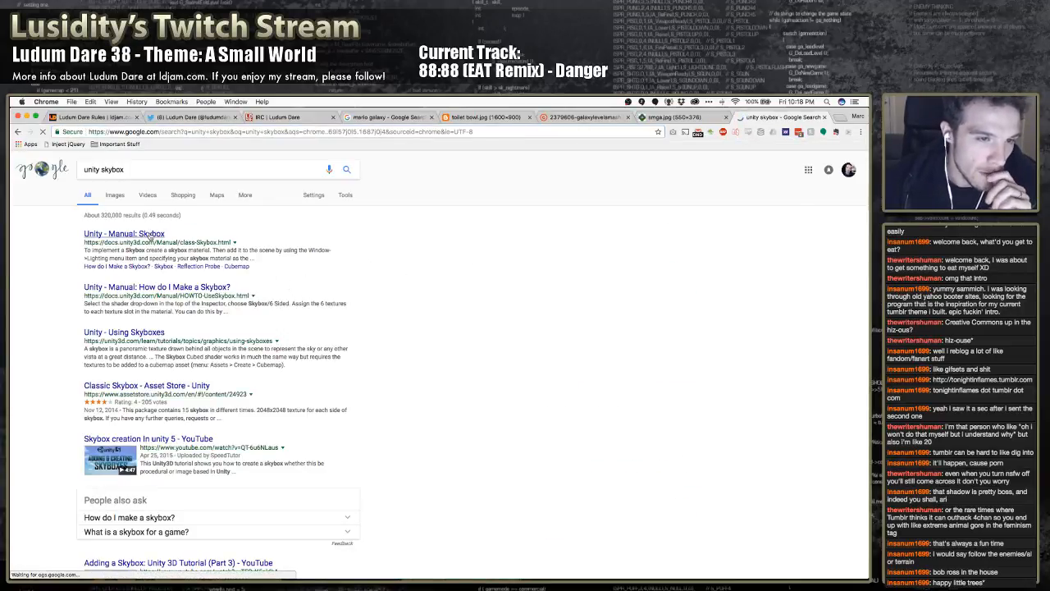
{"action": "left_click", "coordinate": [150, 236]}
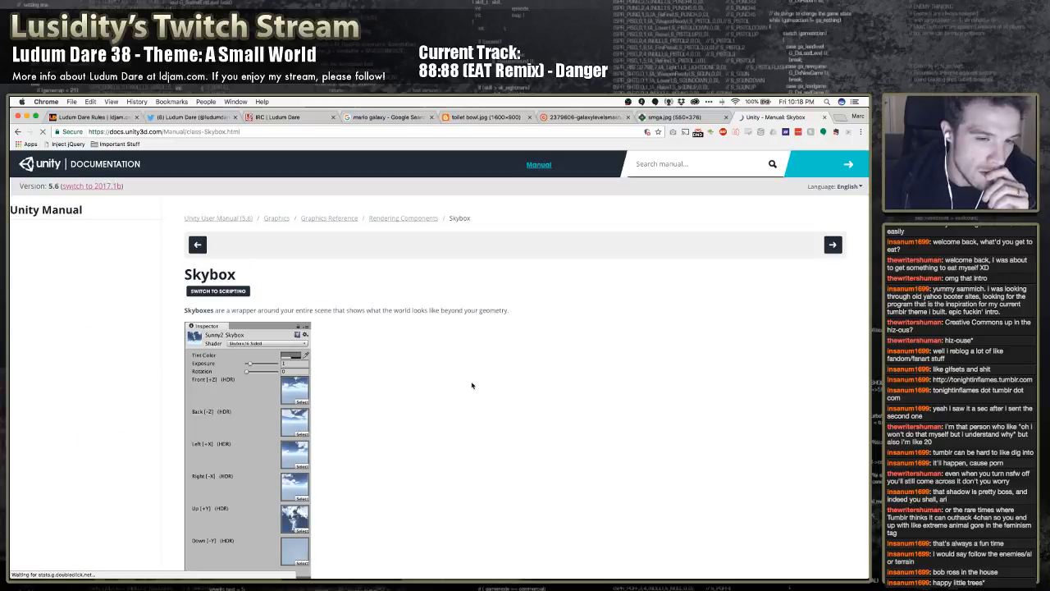
{"action": "scroll", "coordinate": [424, 382], "scroll_direction": "down", "scroll_amount": 3}
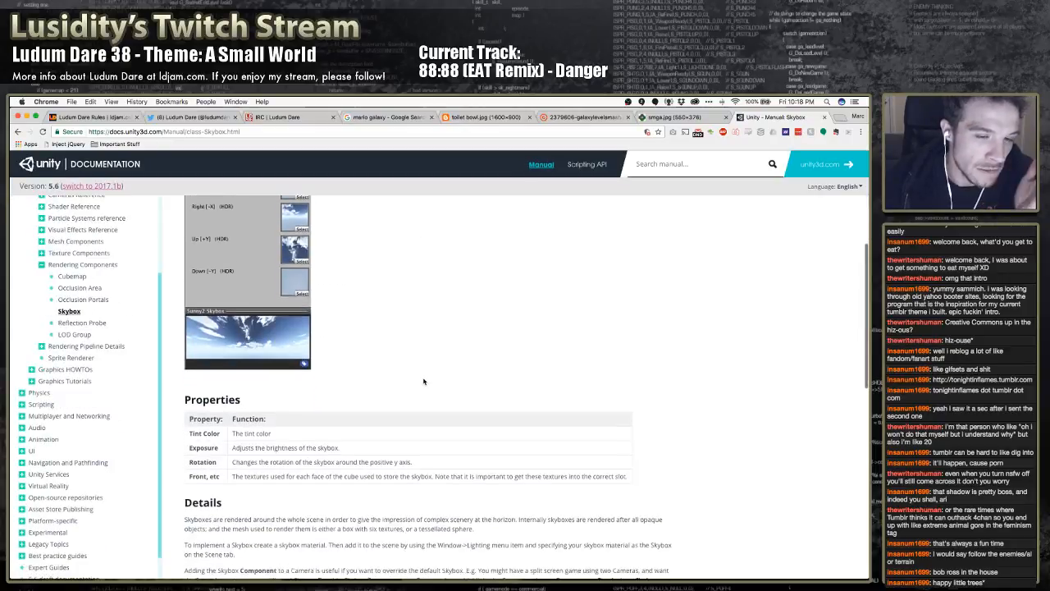
{"action": "scroll", "coordinate": [424, 381], "scroll_direction": "down", "scroll_amount": 10}
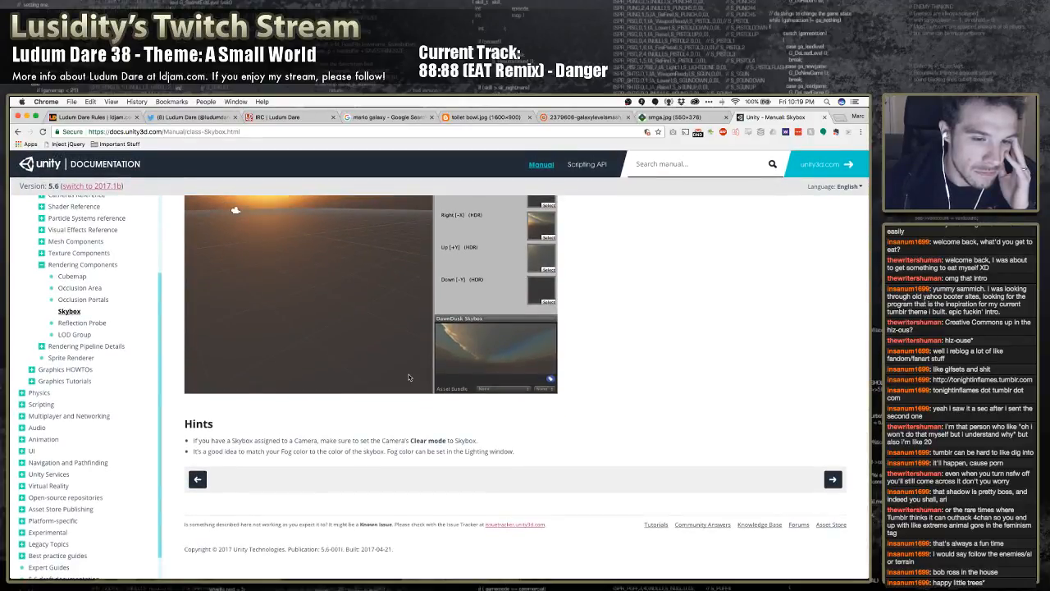
{"action": "scroll", "coordinate": [408, 378], "scroll_direction": "up", "scroll_amount": 5}
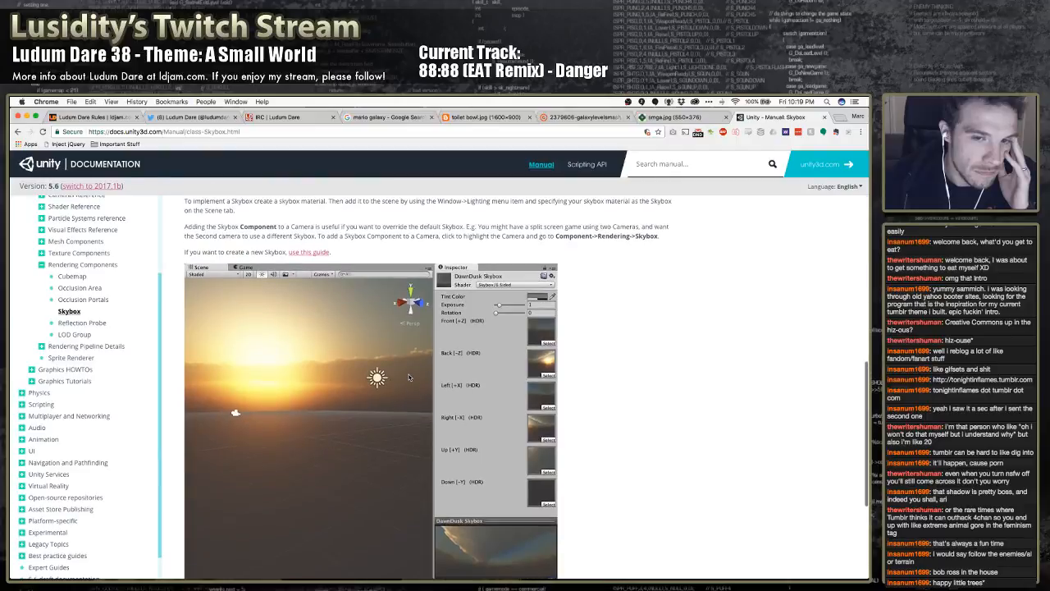
{"action": "scroll", "coordinate": [408, 377], "scroll_direction": "up", "scroll_amount": 10}
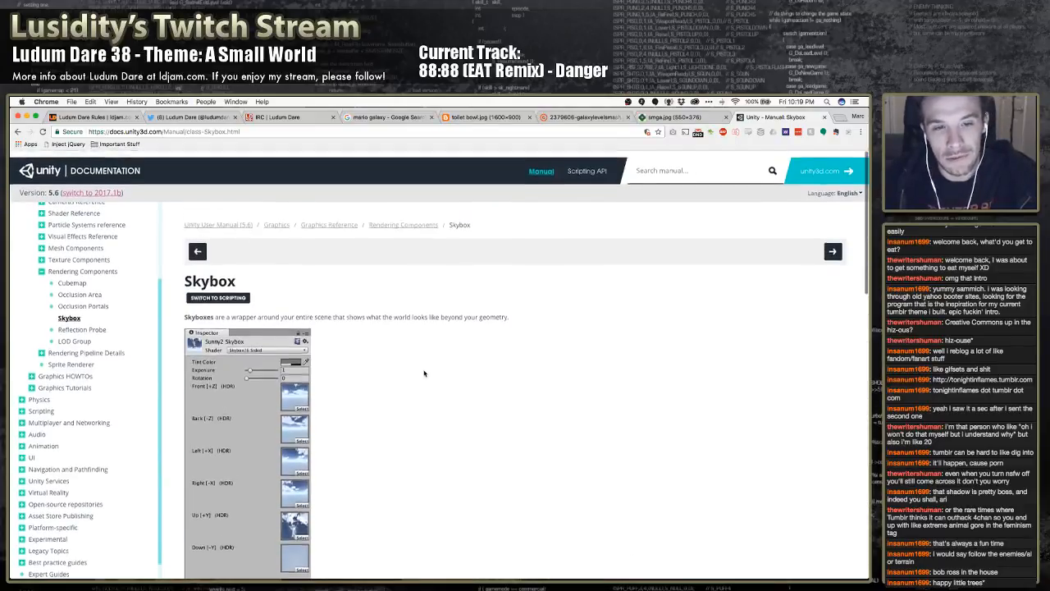
{"action": "scroll", "coordinate": [424, 374], "scroll_direction": "down", "scroll_amount": 1}
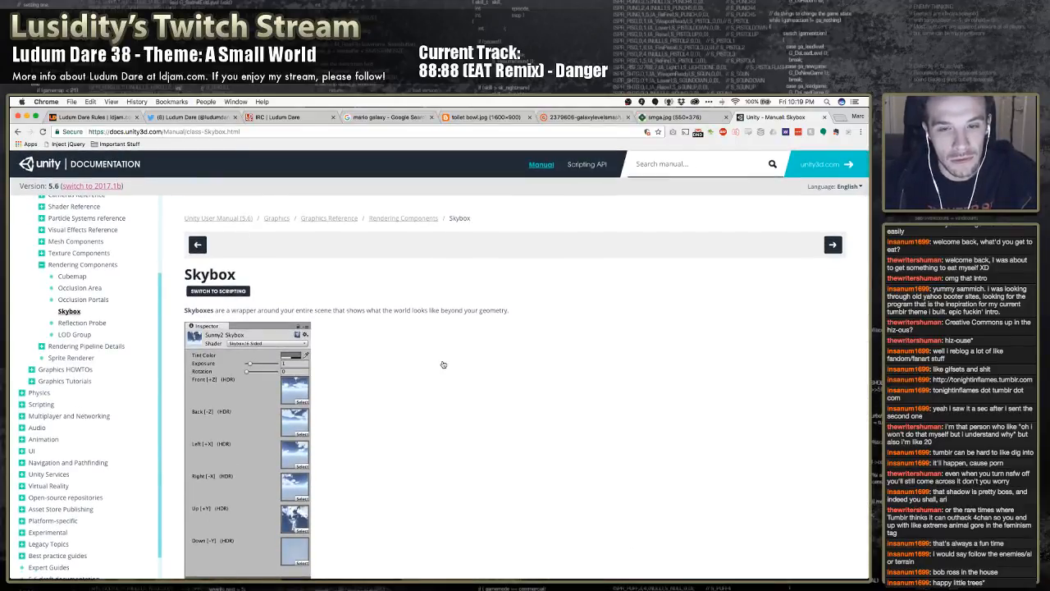
Switch to Unity and look through the available project settings categories for a skybox option
{"action": "key", "text": "super+Tab"}
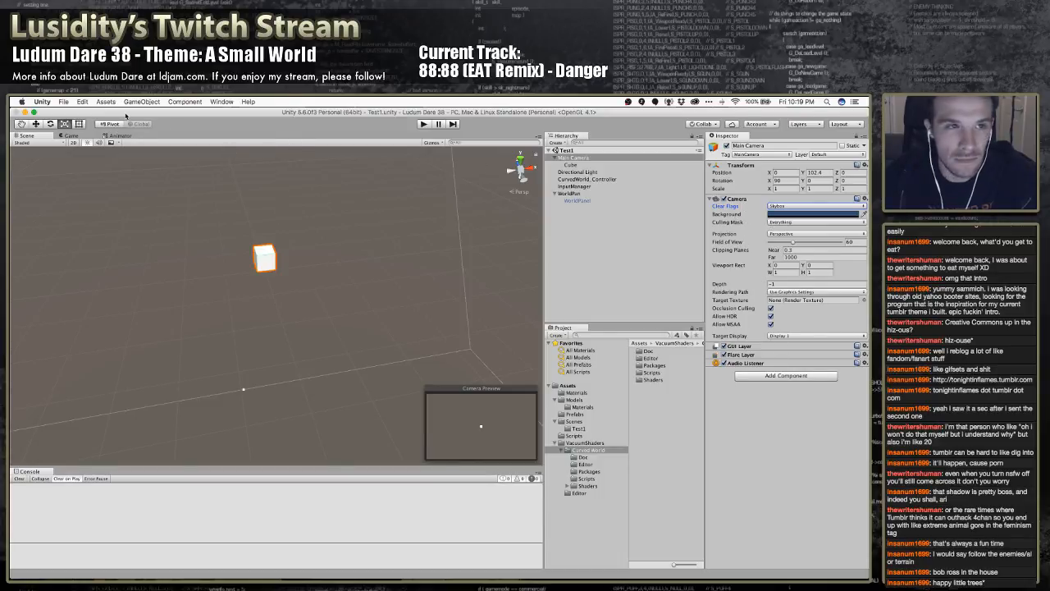
{"action": "left_click", "coordinate": [106, 102]}
{"action": "mouse_move", "coordinate": [82, 102]}
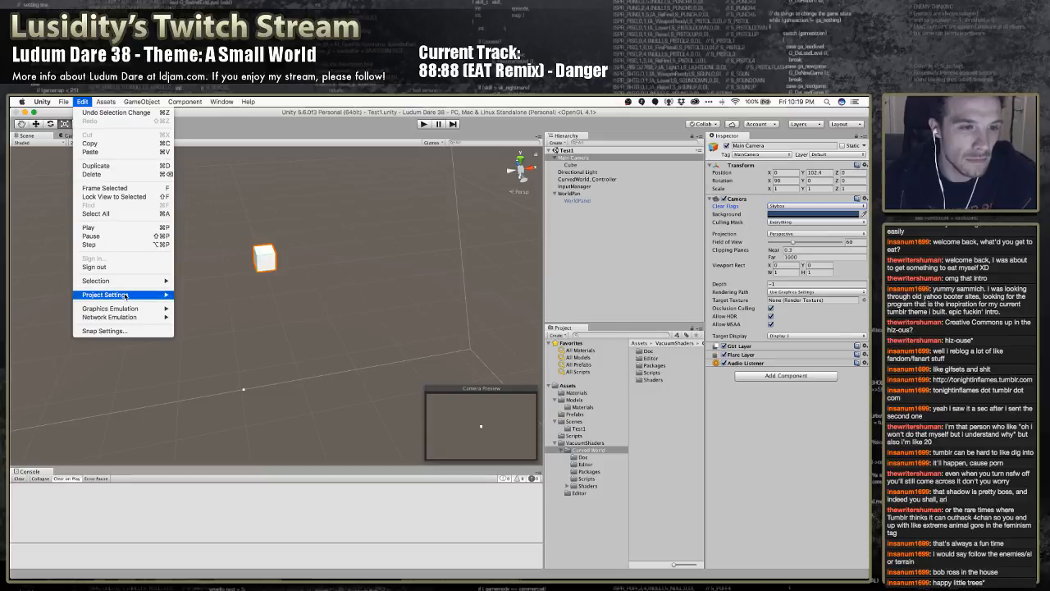
{"action": "mouse_move", "coordinate": [131, 293]}
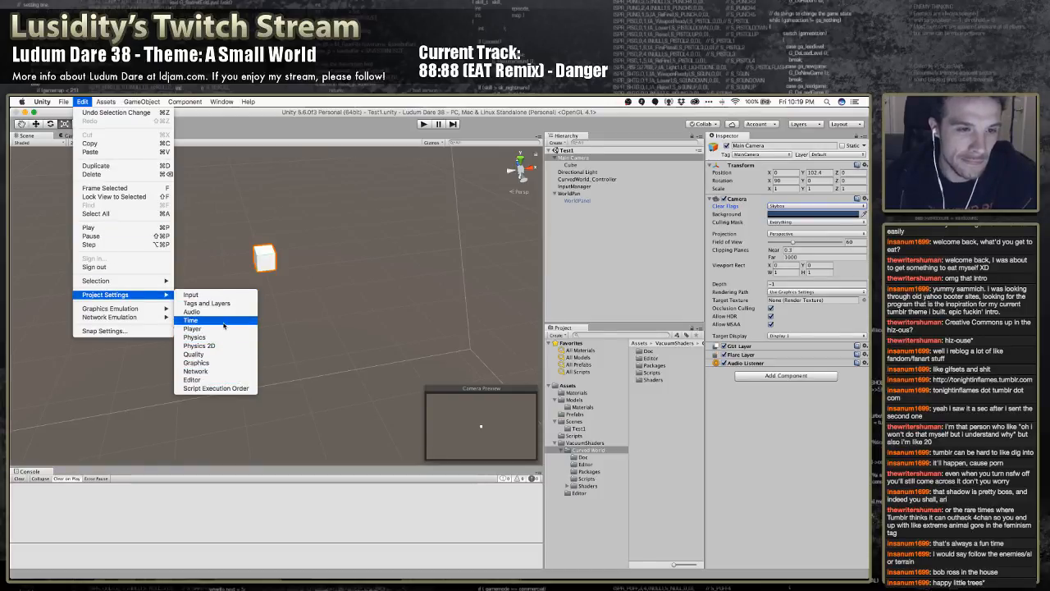
{"action": "left_click", "coordinate": [304, 279]}
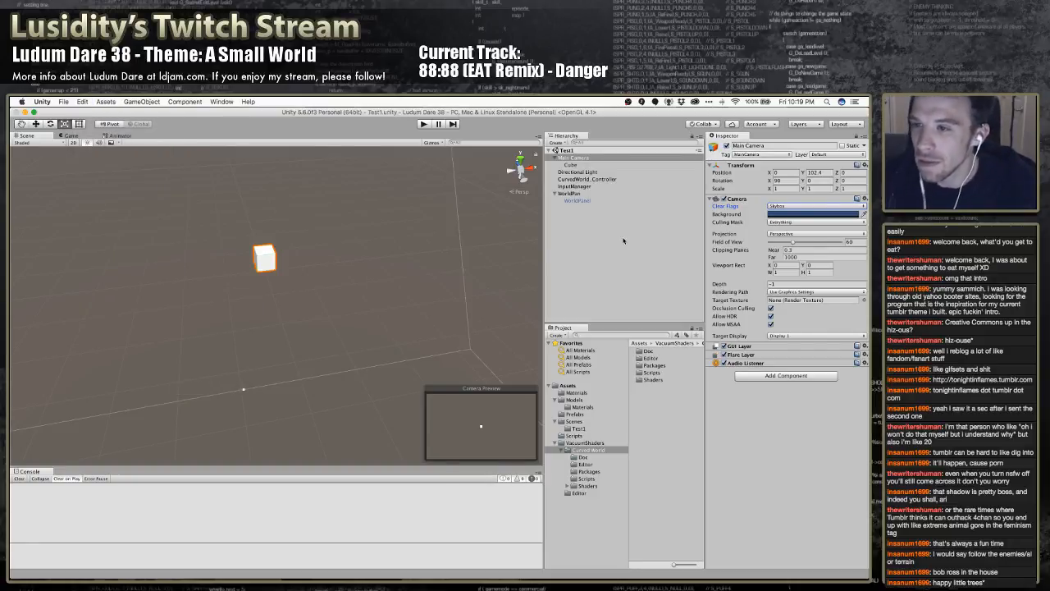
{"action": "left_click", "coordinate": [749, 357]}
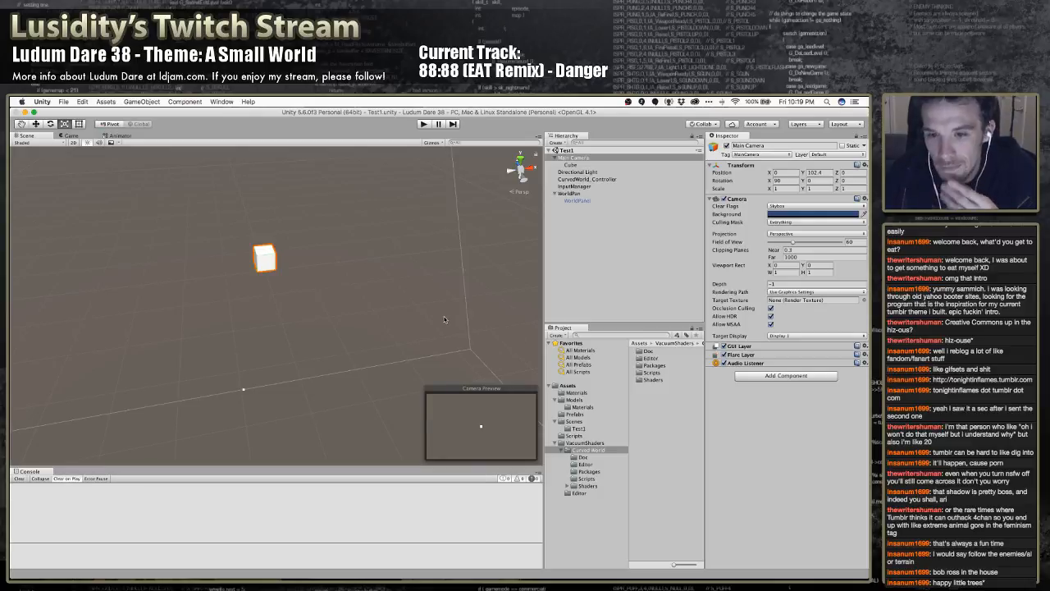
Switch to Chrome and read the Properties and Details sections of the Unity Manual's Skybox page
{"action": "key", "text": "super+Tab"}
{"action": "scroll", "coordinate": [391, 329], "scroll_direction": "down", "scroll_amount": 5}
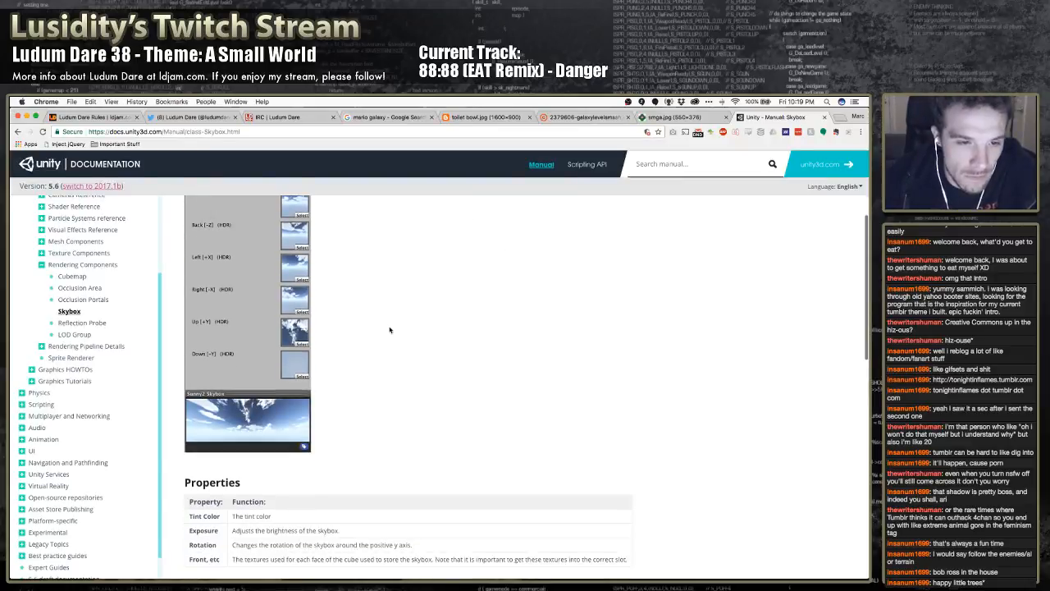
{"action": "scroll", "coordinate": [391, 329], "scroll_direction": "down", "scroll_amount": 3}
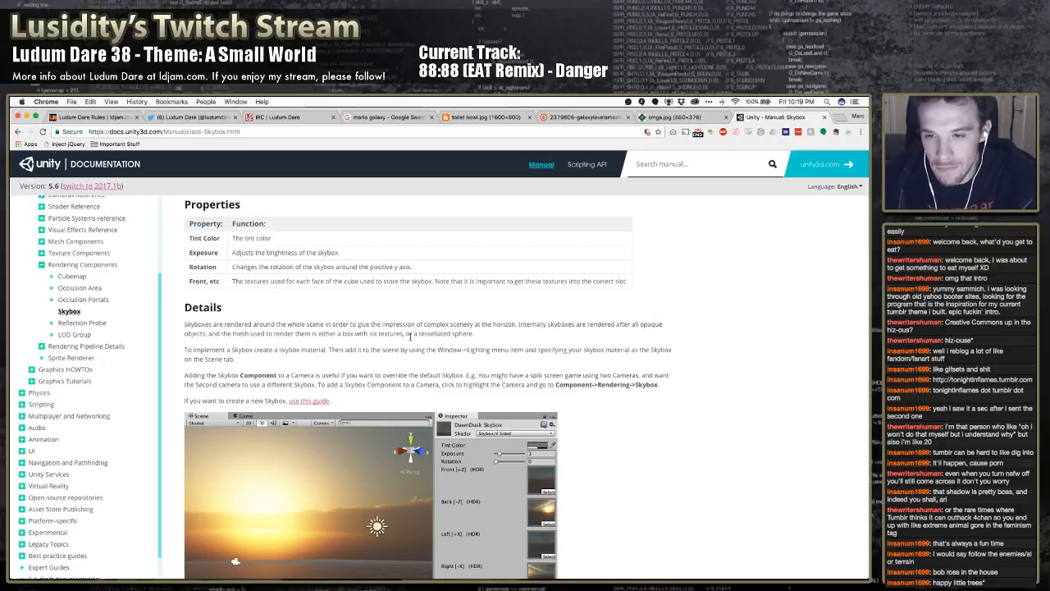
Switch back to Unity and open the scene's Lighting settings
{"action": "key", "text": "super+Tab"}
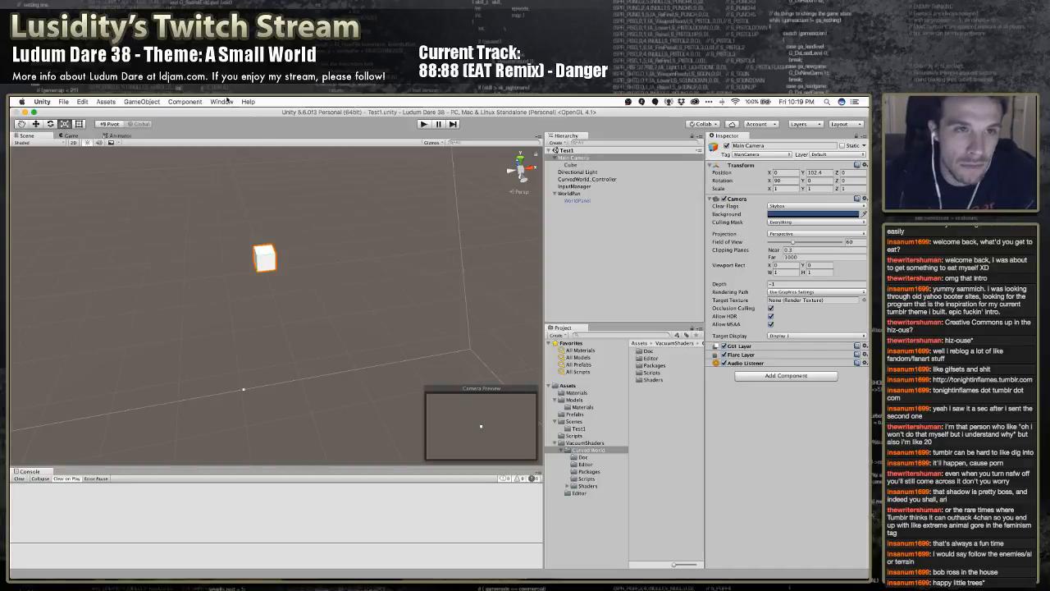
{"action": "left_click", "coordinate": [228, 101]}
{"action": "left_click", "coordinate": [301, 321]}
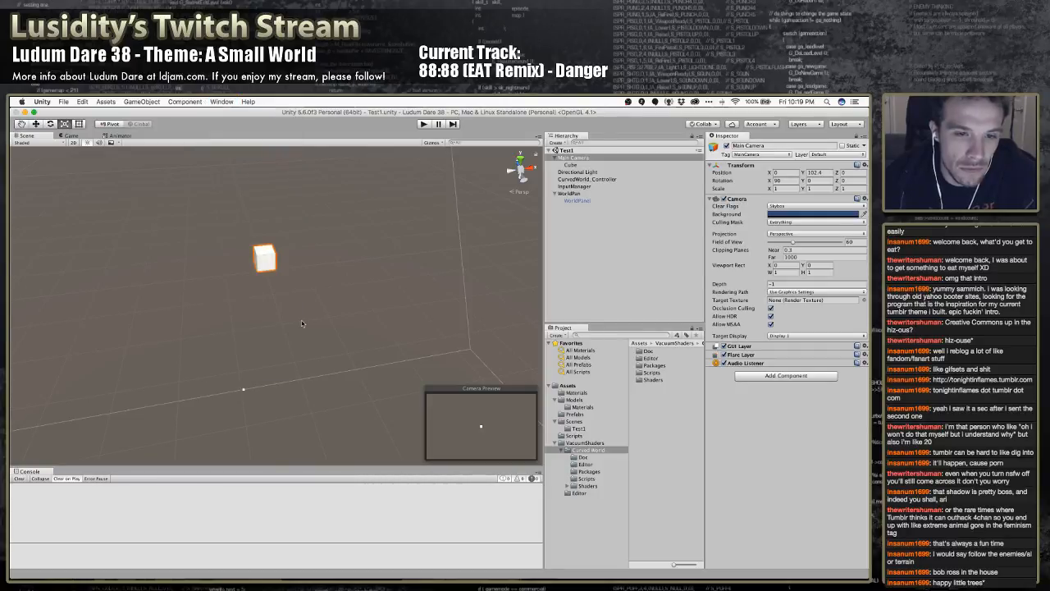
{"action": "left_click", "coordinate": [221, 101]}
{"action": "mouse_move", "coordinate": [277, 323]}
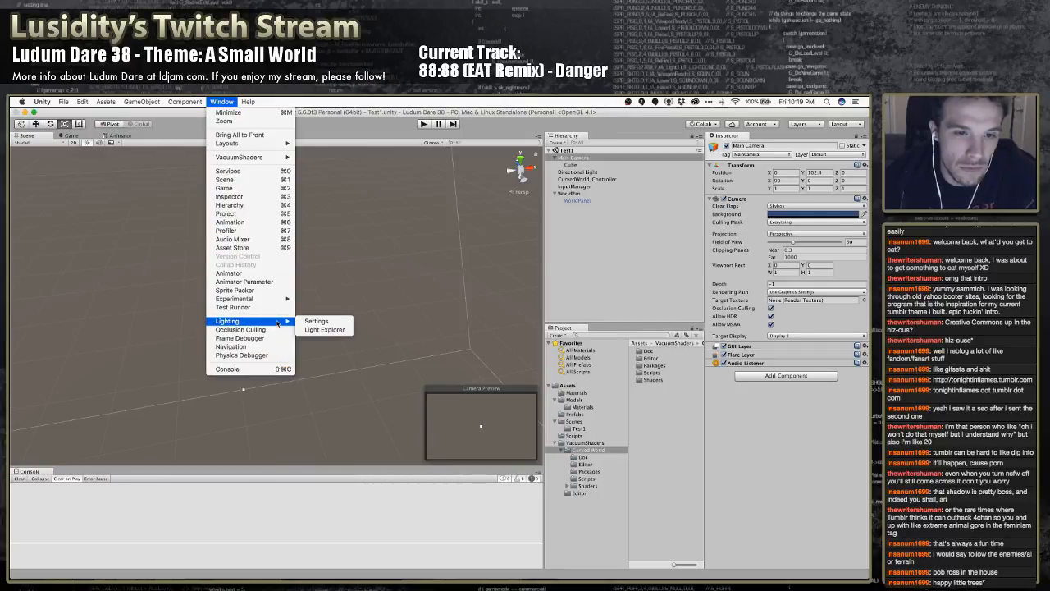
{"action": "left_click", "coordinate": [310, 321]}
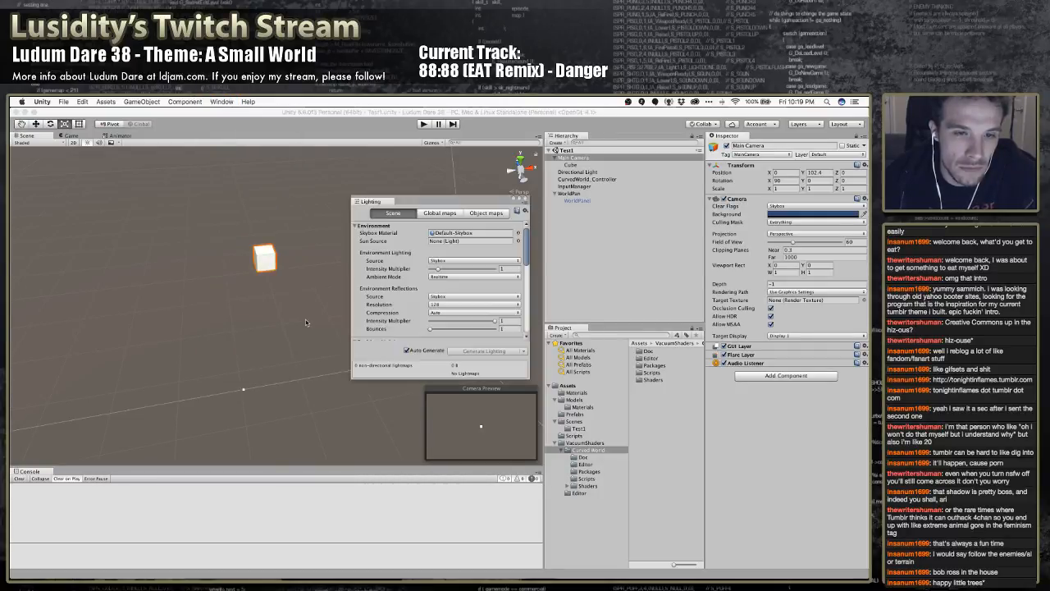
Review the Skybox Material, Sun Source, Environment Lighting source and Other Settings in the Lighting window, then close it
{"action": "left_click", "coordinate": [457, 234]}
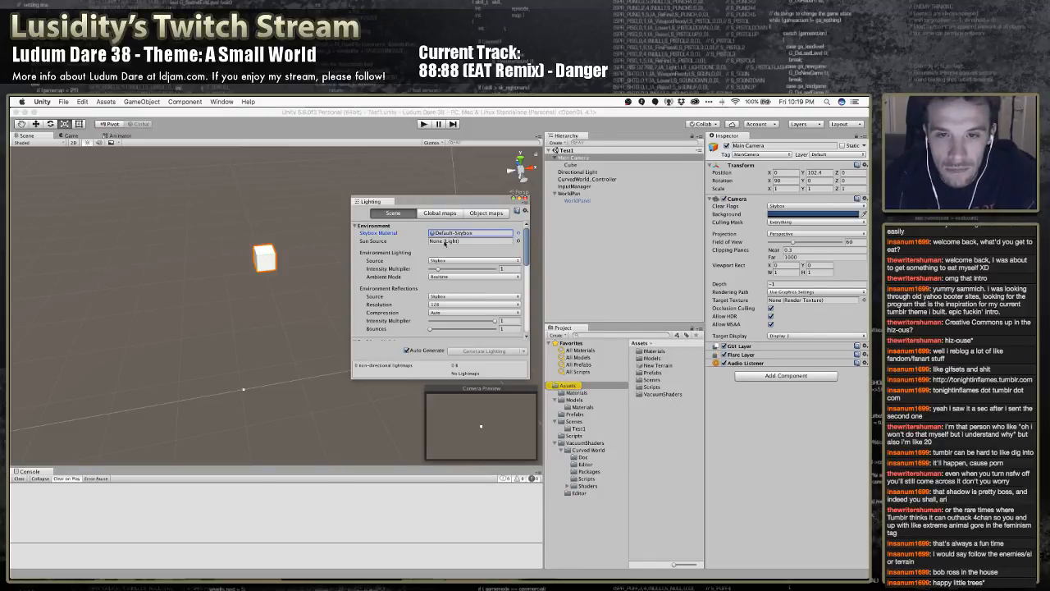
{"action": "left_click", "coordinate": [512, 240]}
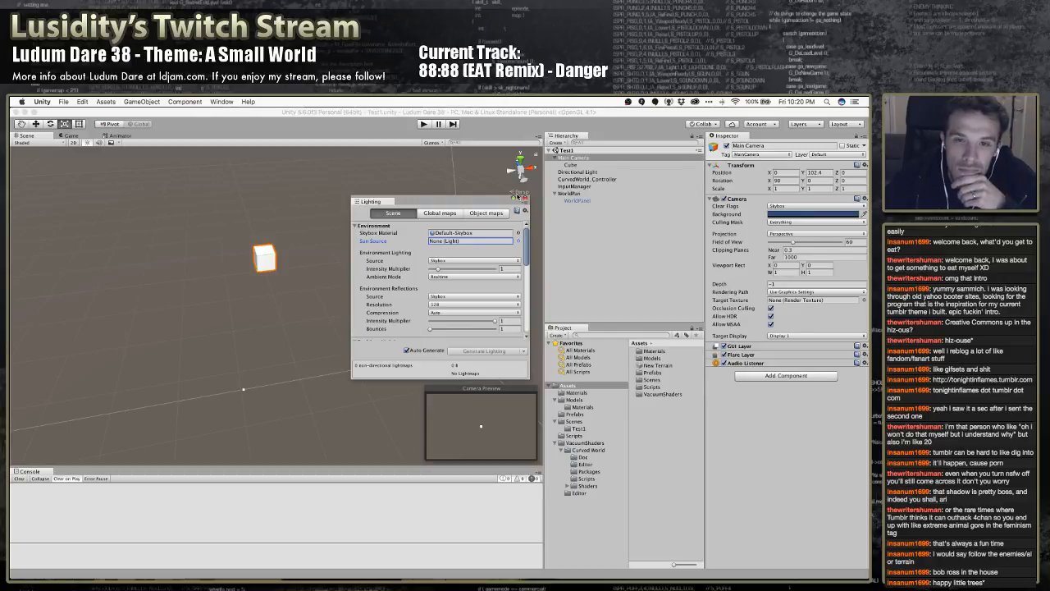
{"action": "left_click", "coordinate": [452, 261]}
{"action": "left_click", "coordinate": [455, 262]}
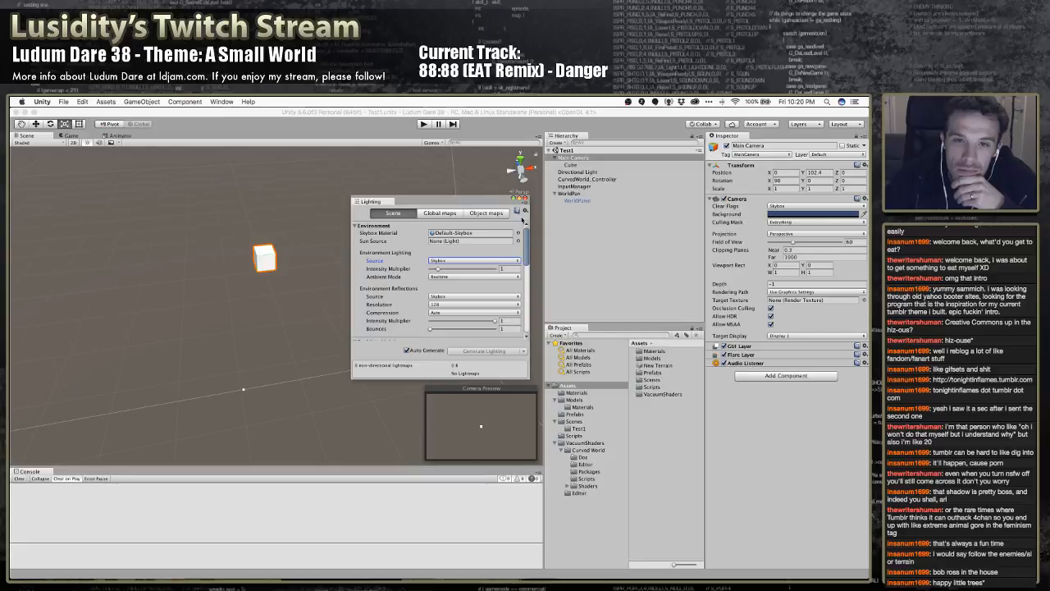
{"action": "left_click_drag", "start_coordinate": [526, 257], "coordinate": [521, 327]}
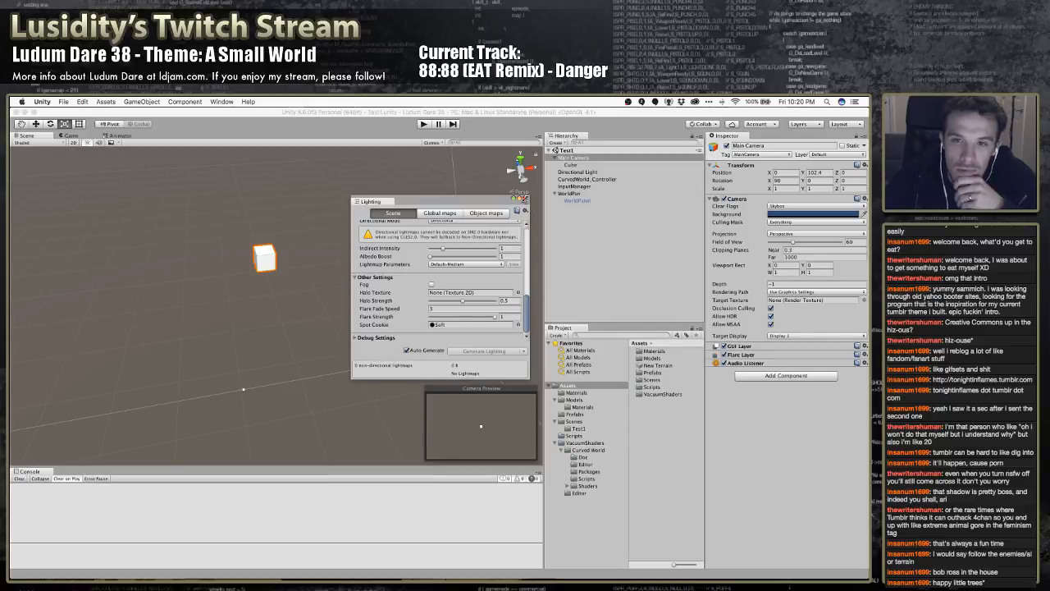
{"action": "left_click", "coordinate": [525, 198]}
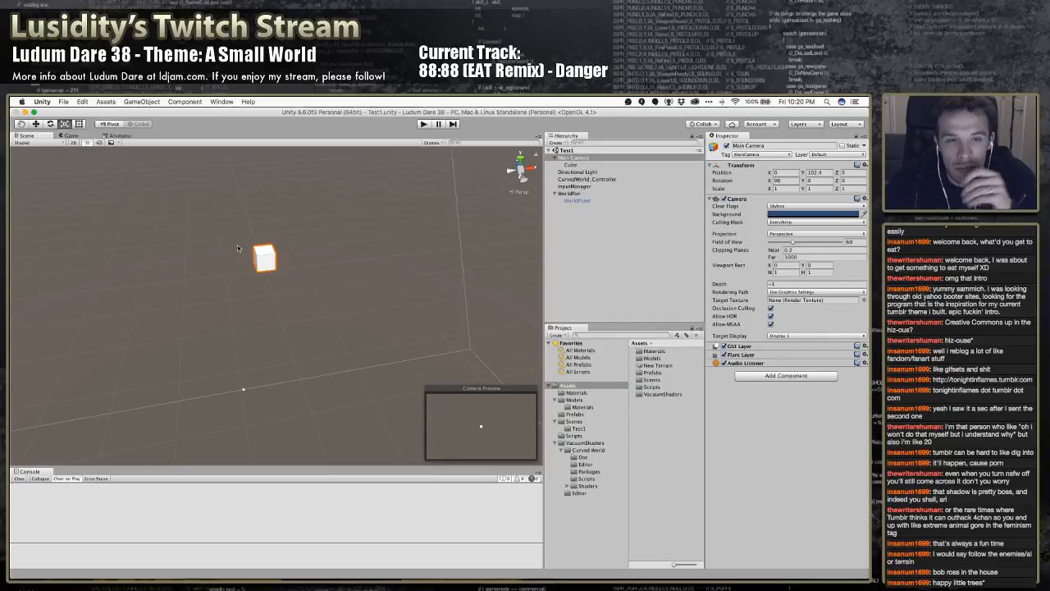
{"action": "left_click", "coordinate": [82, 102]}
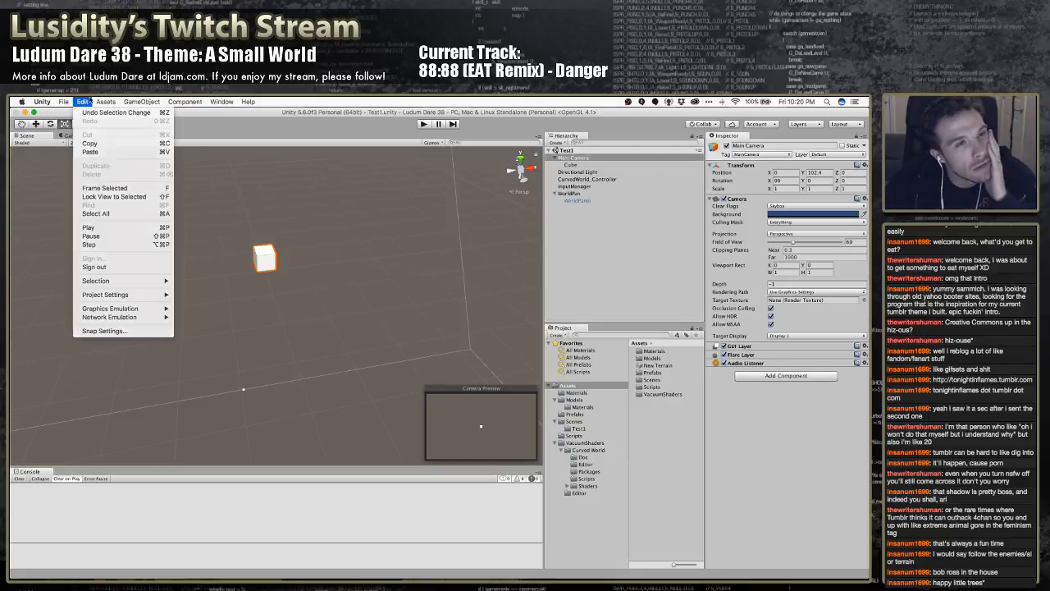
{"action": "left_click", "coordinate": [83, 102]}
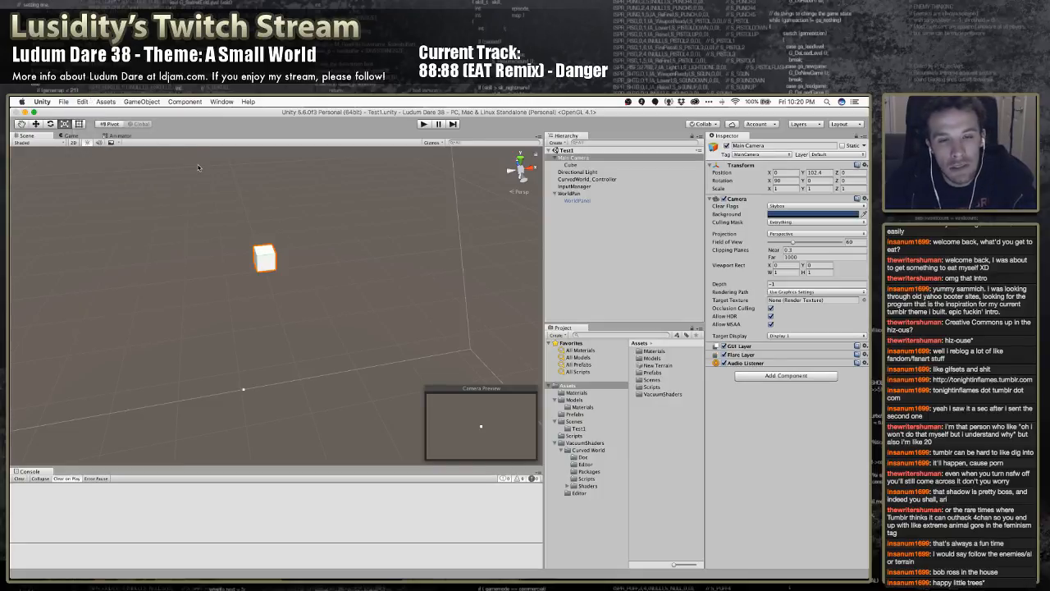
{"action": "left_click", "coordinate": [63, 101]}
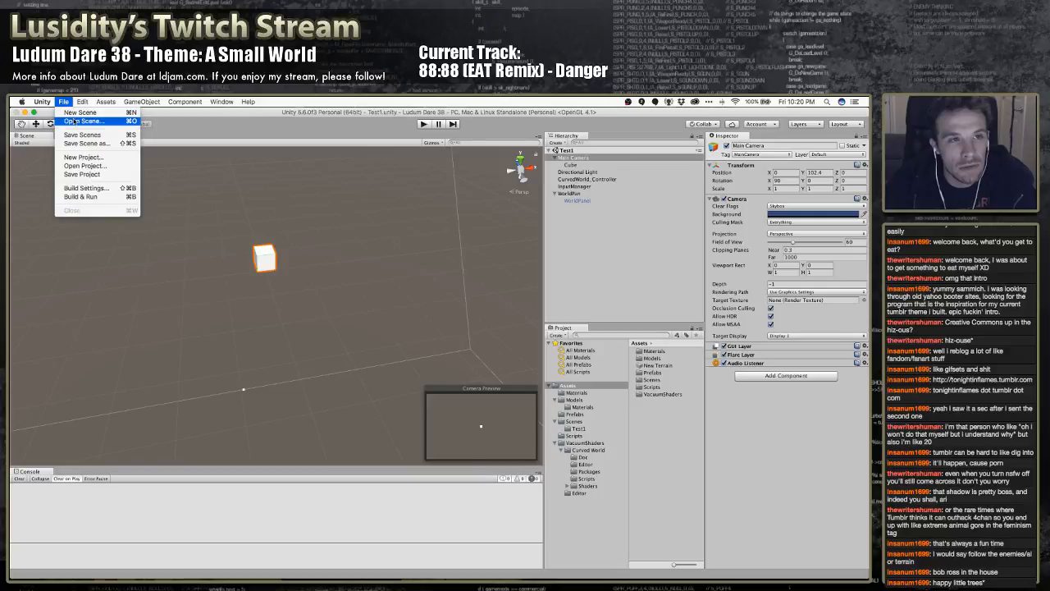
{"action": "left_click", "coordinate": [91, 167]}
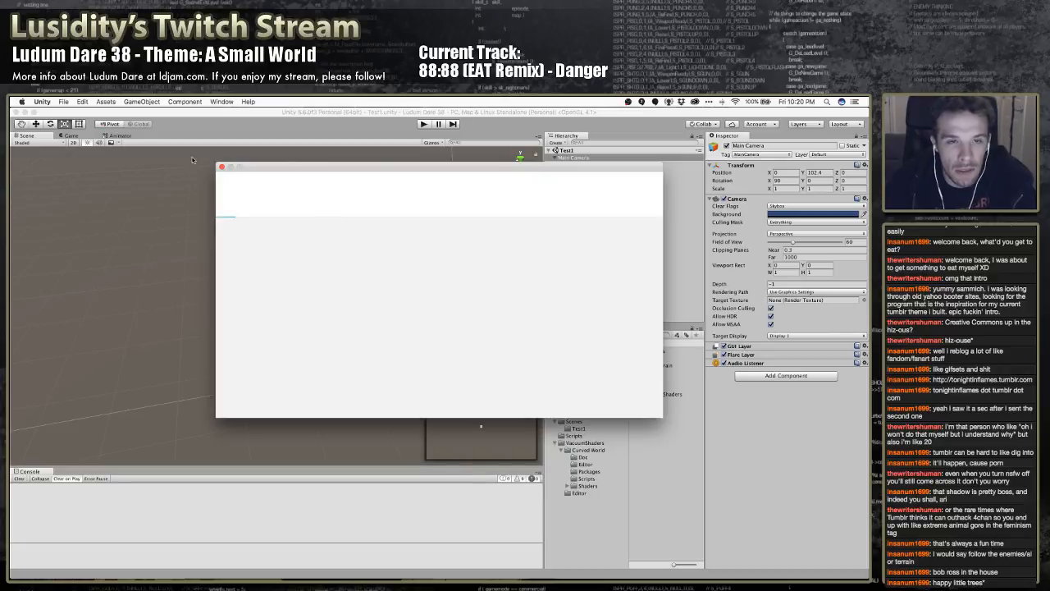
{"action": "left_click", "coordinate": [221, 166]}
{"action": "mouse_move", "coordinate": [267, 568]}
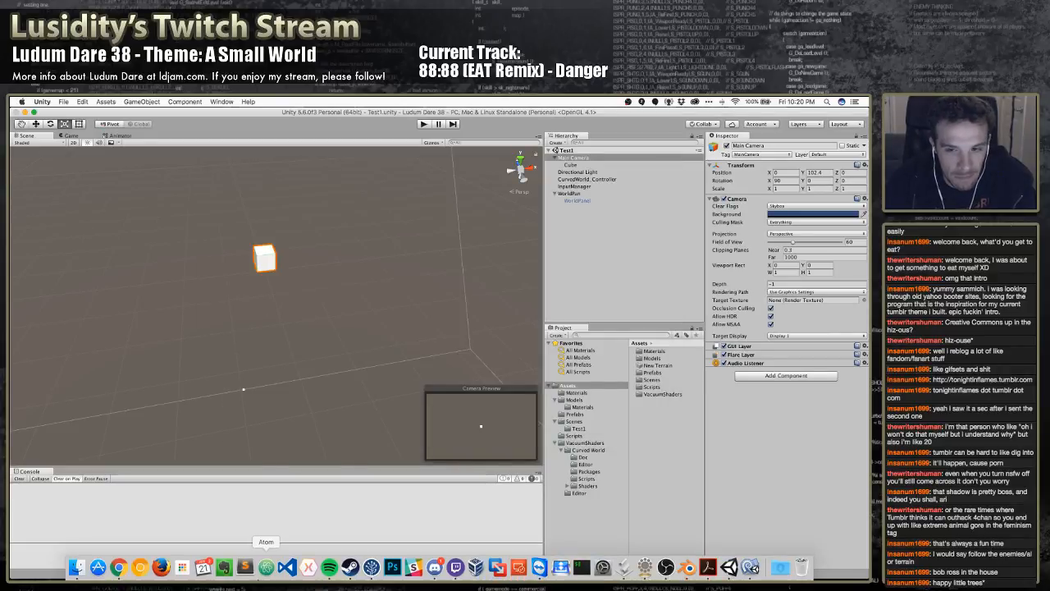
Reveal the project's Assets folder in Finder and look through the Solar Reign project's Assets and Scenes folders
{"action": "right_click", "coordinate": [577, 386]}
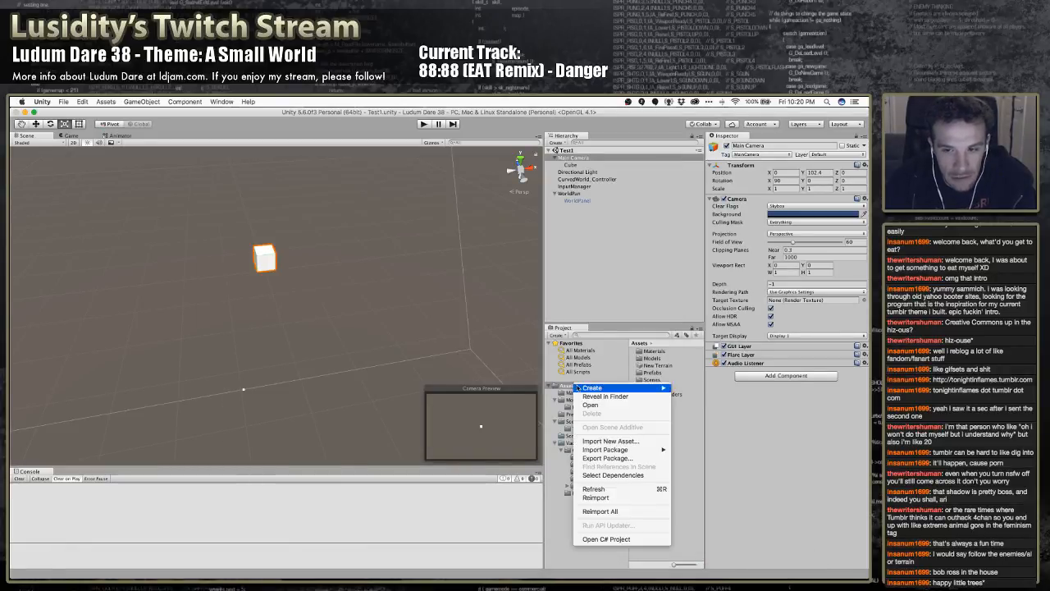
{"action": "left_click", "coordinate": [606, 396]}
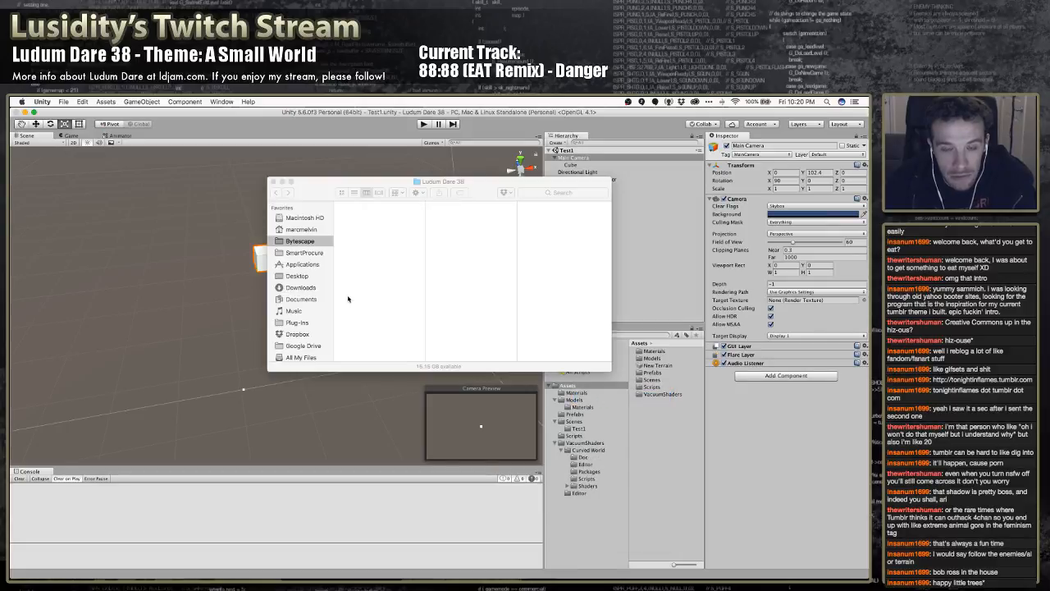
{"action": "scroll", "coordinate": [364, 312], "scroll_direction": "down", "scroll_amount": 2}
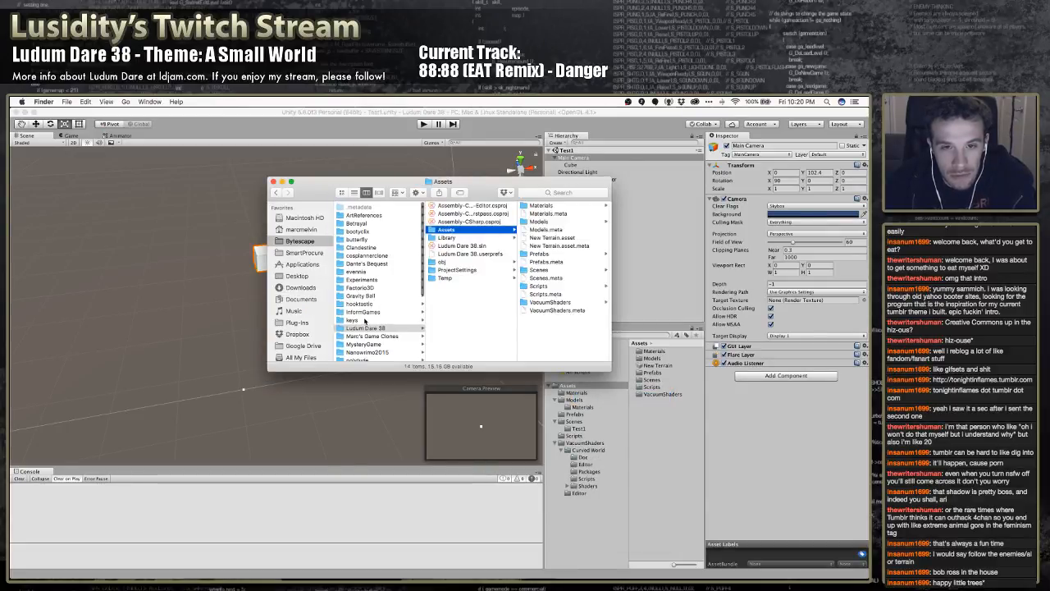
{"action": "scroll", "coordinate": [366, 309], "scroll_direction": "up", "scroll_amount": 3}
{"action": "scroll", "coordinate": [377, 309], "scroll_direction": "down", "scroll_amount": 5}
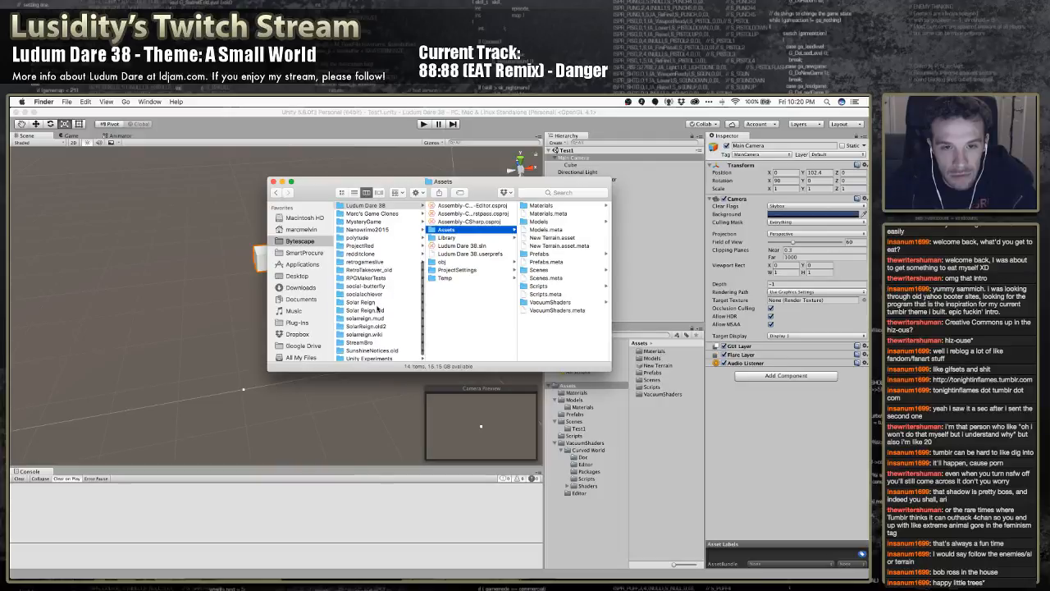
{"action": "left_click", "coordinate": [369, 302]}
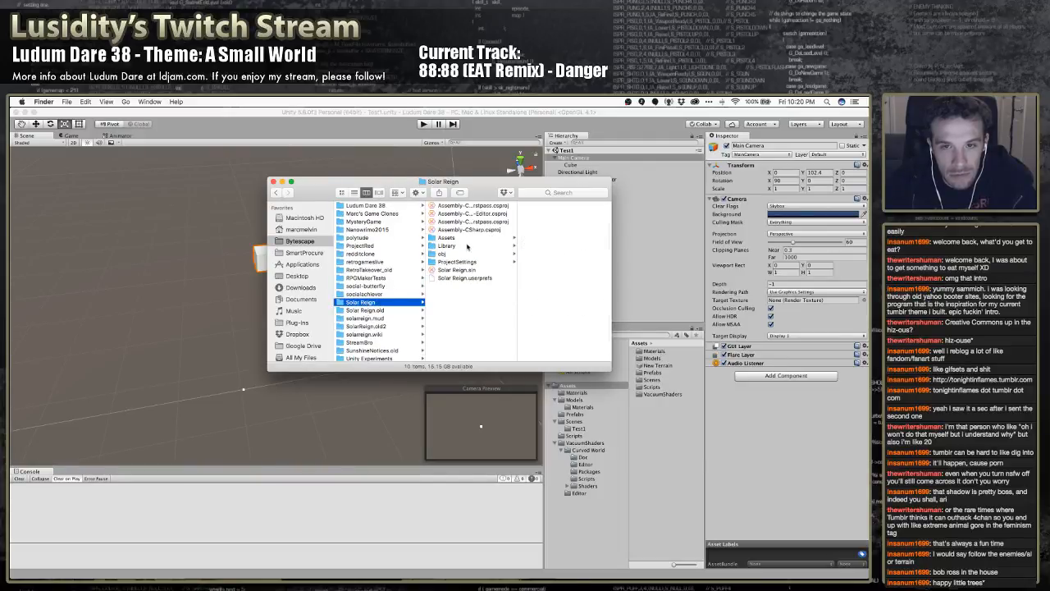
{"action": "left_click", "coordinate": [453, 239]}
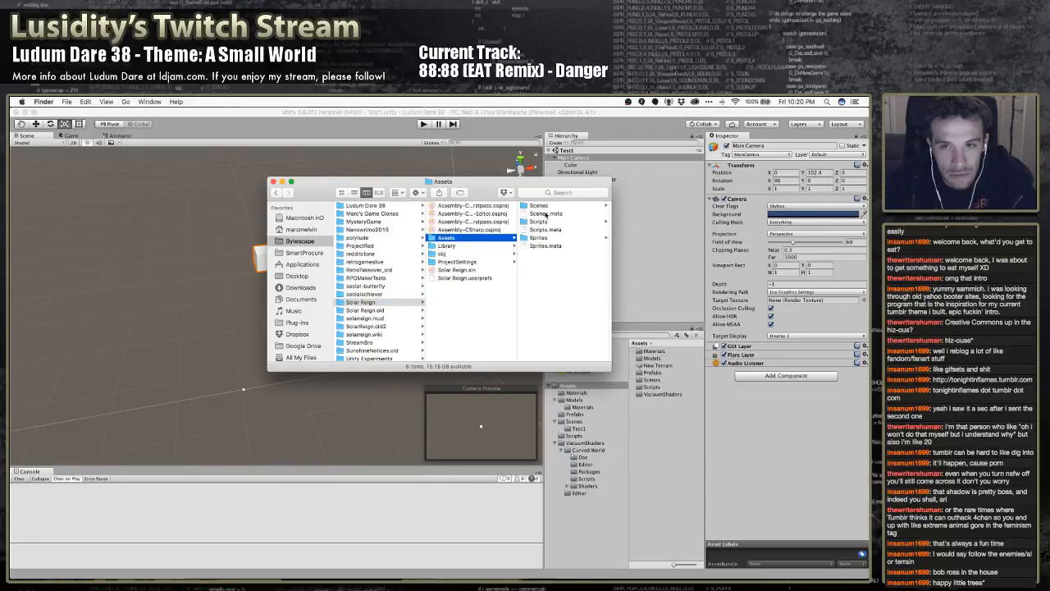
{"action": "left_click", "coordinate": [542, 206]}
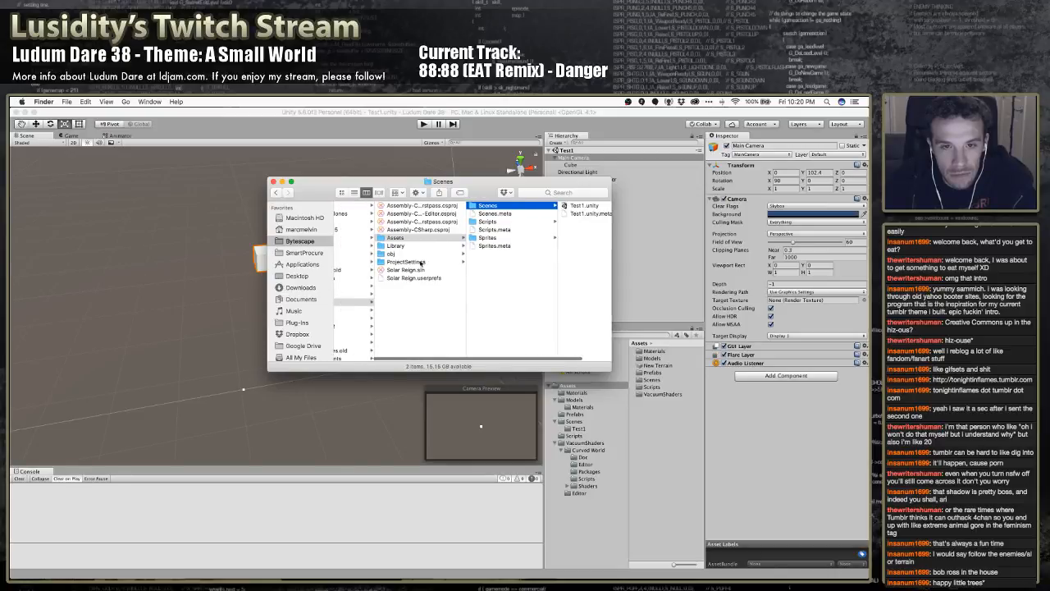
Look in the Assets folder of the Experiments project
{"action": "scroll", "coordinate": [421, 263], "scroll_direction": "left", "scroll_amount": 3}
{"action": "scroll", "coordinate": [374, 319], "scroll_direction": "up", "scroll_amount": 5}
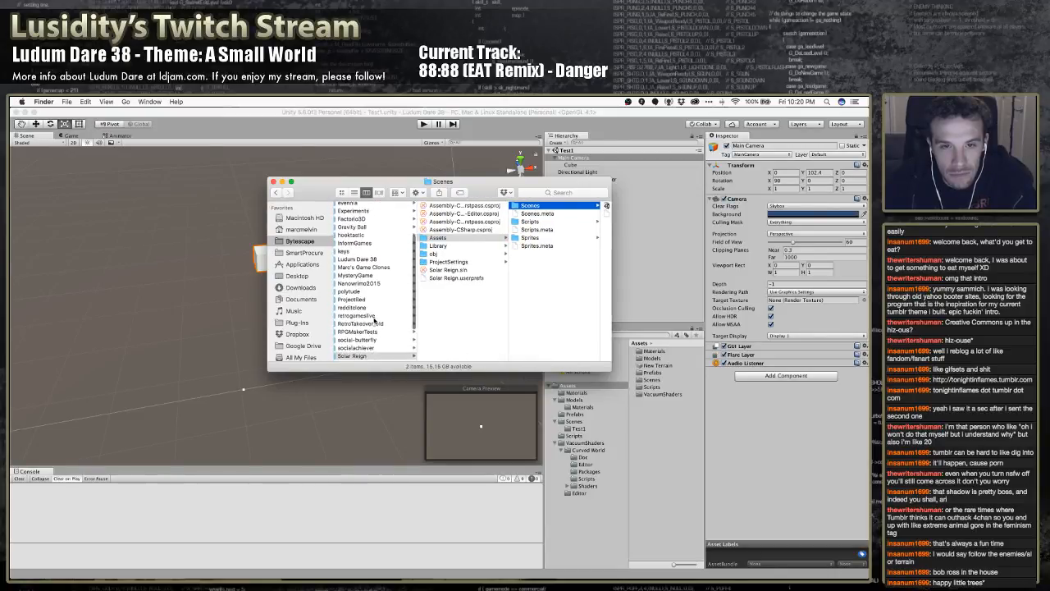
{"action": "scroll", "coordinate": [366, 255], "scroll_direction": "down", "scroll_amount": 2}
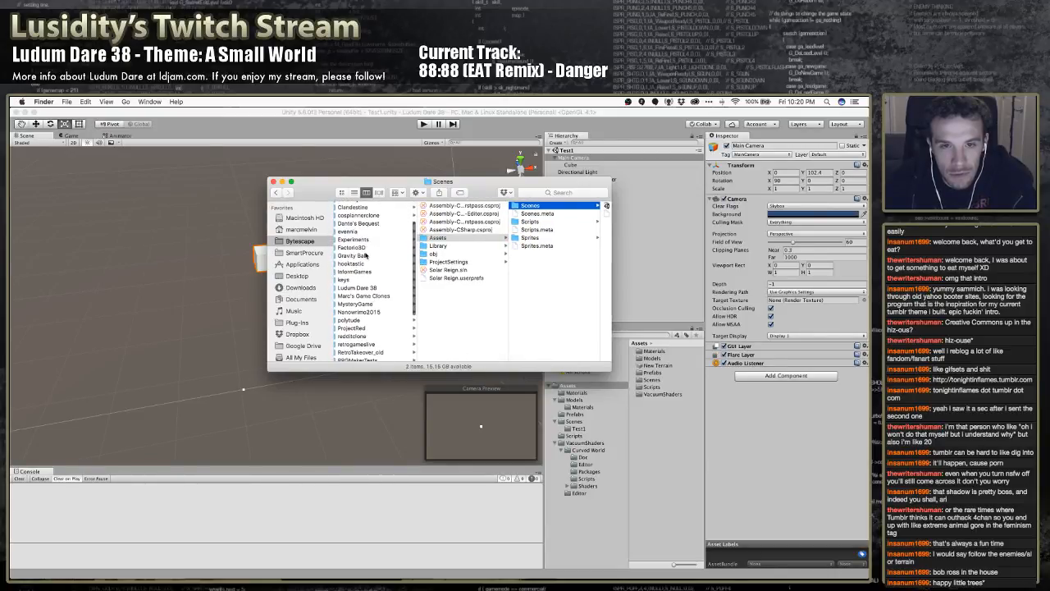
{"action": "left_click", "coordinate": [361, 239]}
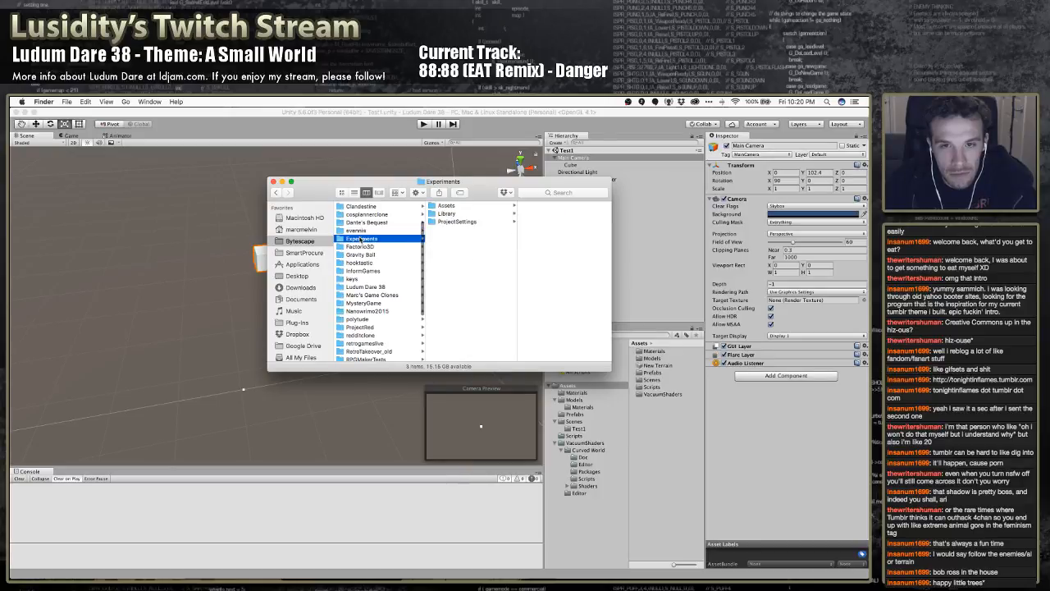
{"action": "left_click", "coordinate": [448, 206]}
Look in the Assets folder of the Unity Experiments project and open its Planet Generation folder
{"action": "scroll", "coordinate": [375, 272], "scroll_direction": "down", "scroll_amount": 3}
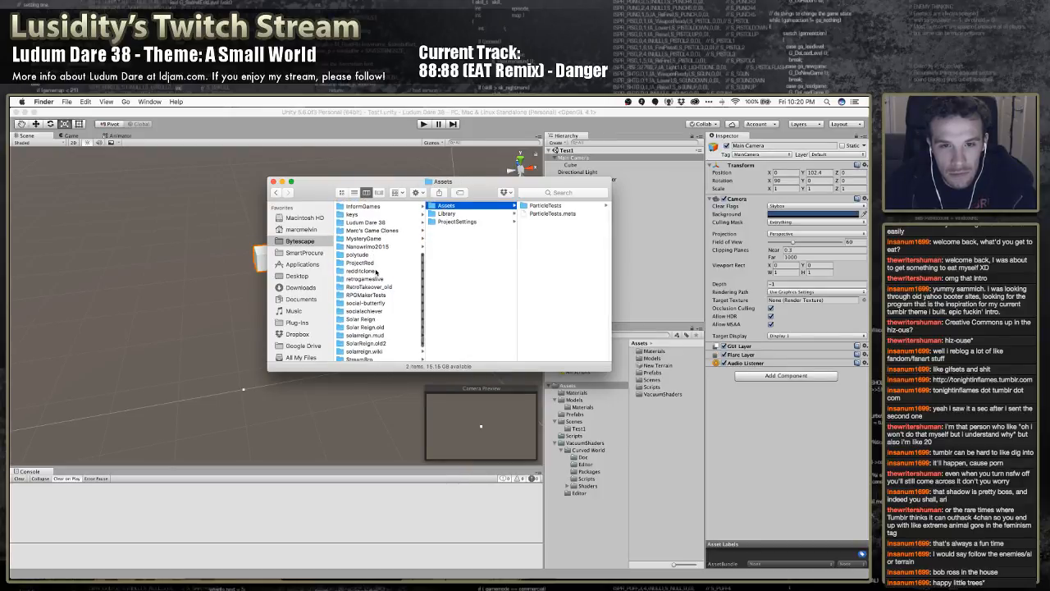
{"action": "scroll", "coordinate": [385, 280], "scroll_direction": "down", "scroll_amount": 3}
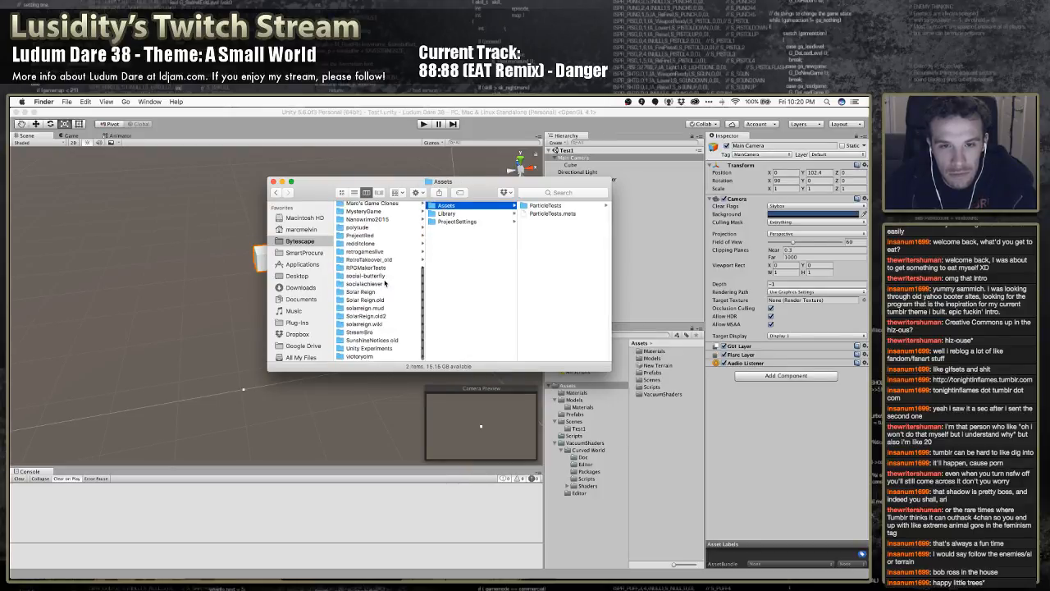
{"action": "left_click", "coordinate": [375, 350]}
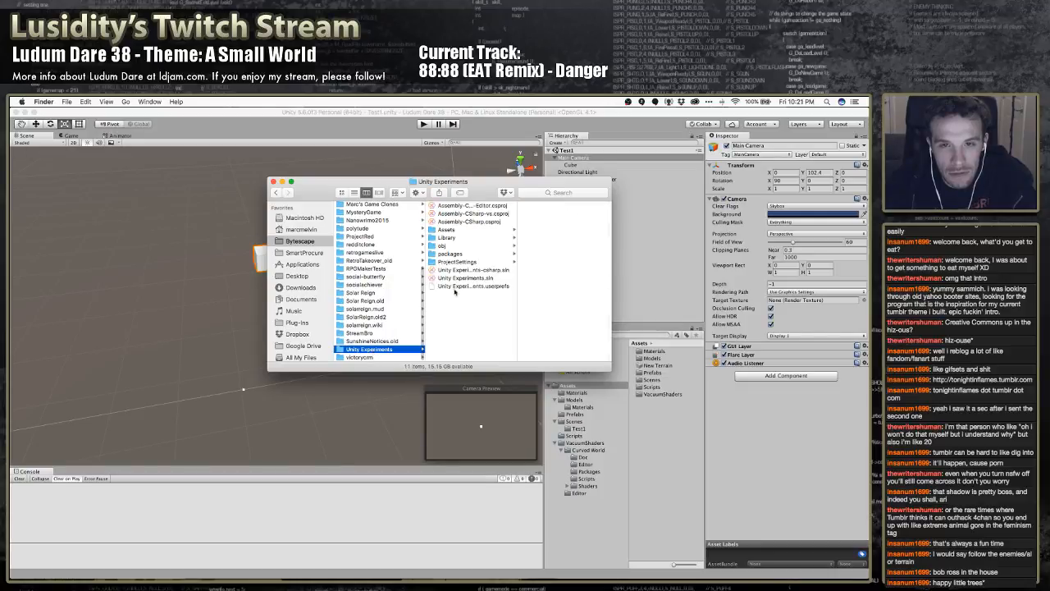
{"action": "left_click", "coordinate": [469, 229]}
{"action": "scroll", "coordinate": [552, 307], "scroll_direction": "down", "scroll_amount": 3}
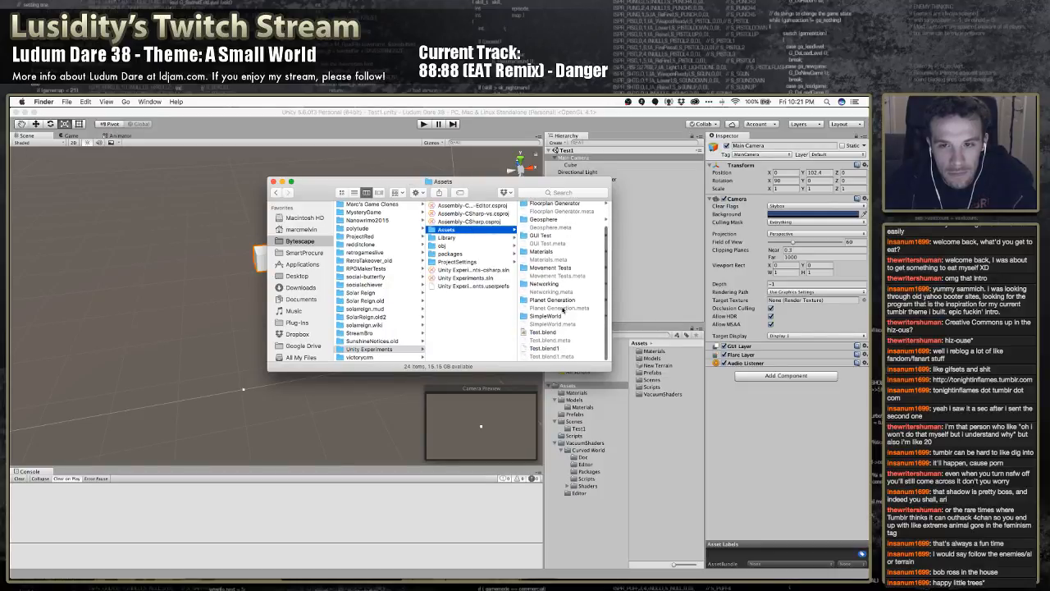
{"action": "left_click", "coordinate": [552, 302]}
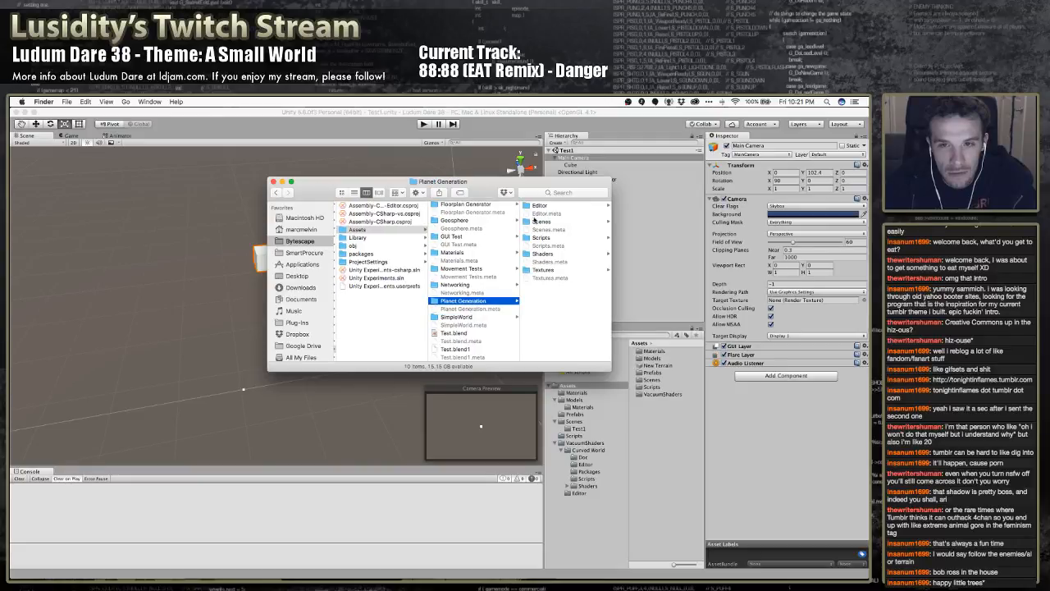
{"action": "scroll", "coordinate": [482, 241], "scroll_direction": "up", "scroll_amount": 3}
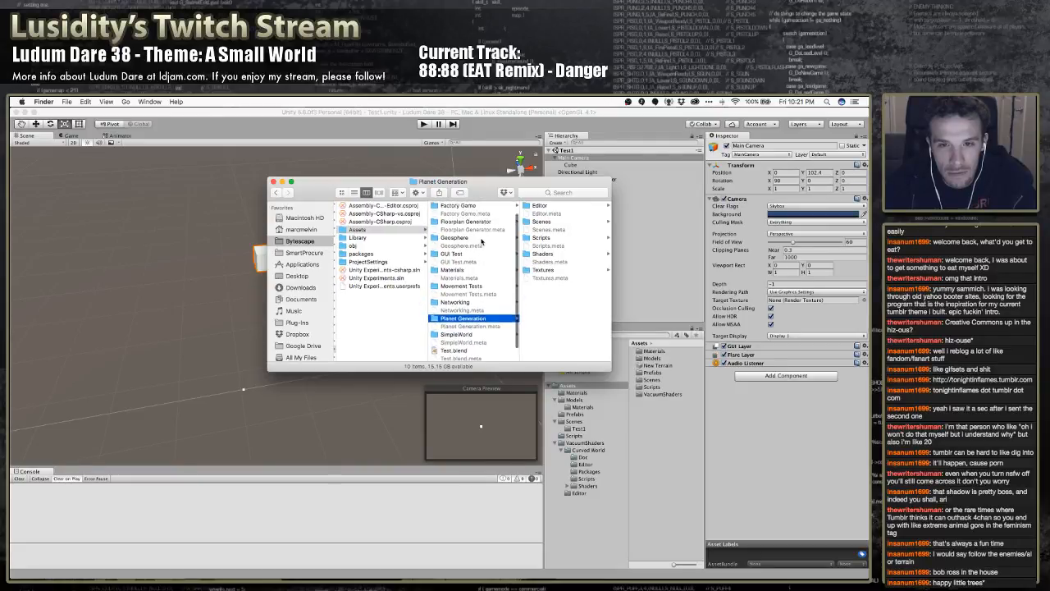
{"action": "scroll", "coordinate": [483, 244], "scroll_direction": "down", "scroll_amount": 3}
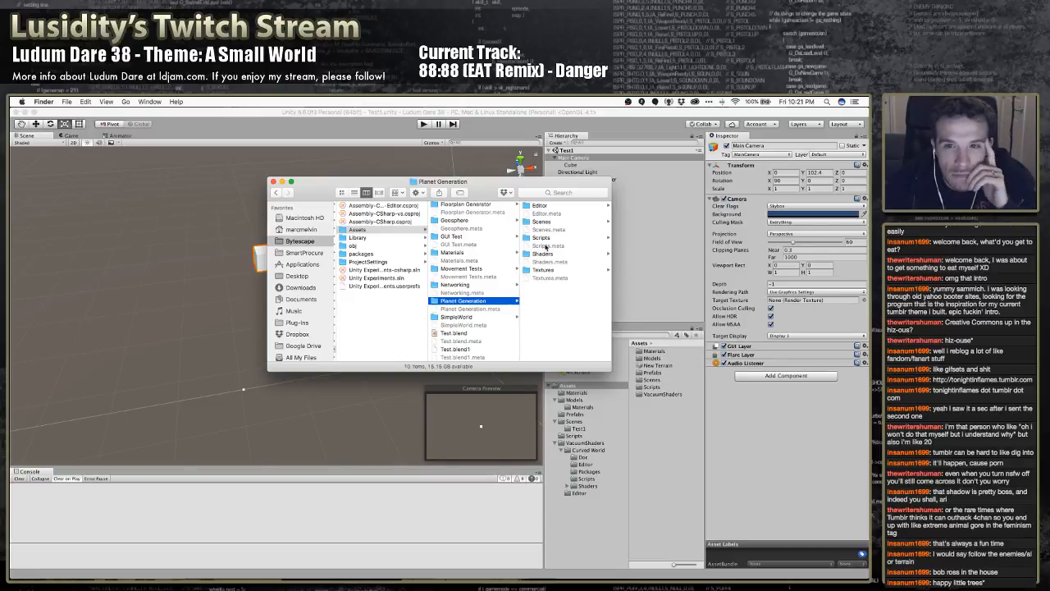
Look through the Shaders, Scripts, Scenes, Editor and Textures folders inside Planet Generation
{"action": "left_click", "coordinate": [544, 254]}
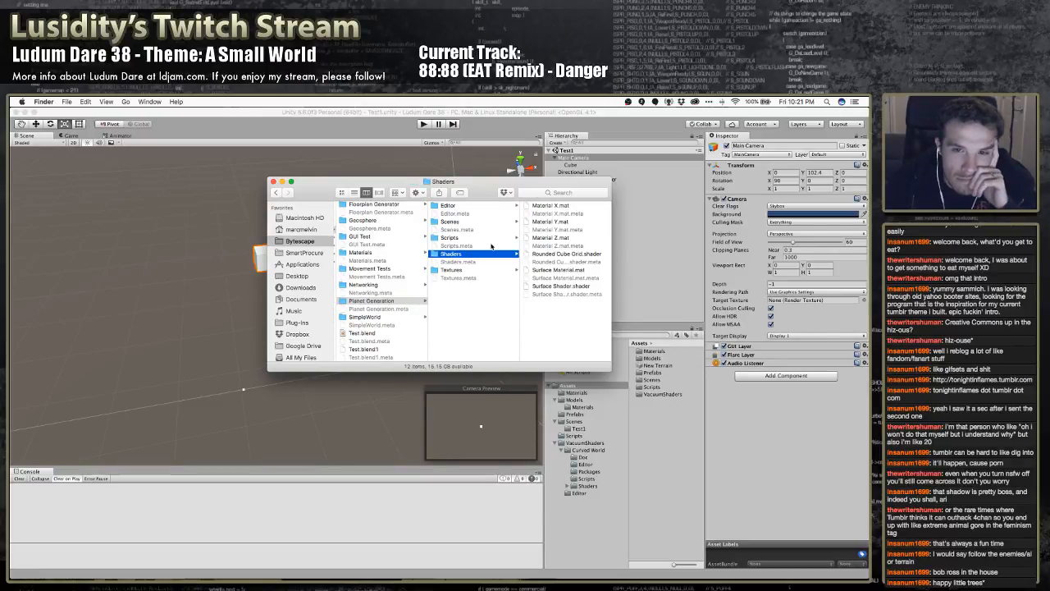
{"action": "left_click", "coordinate": [478, 245]}
{"action": "left_click", "coordinate": [462, 238]}
{"action": "left_click", "coordinate": [459, 222]}
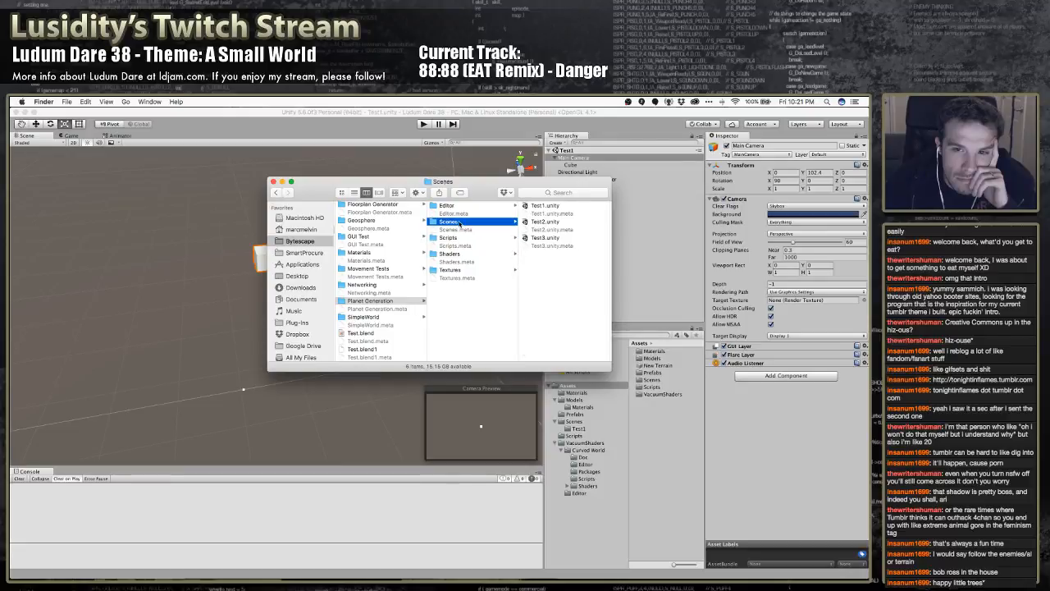
{"action": "left_click", "coordinate": [460, 206]}
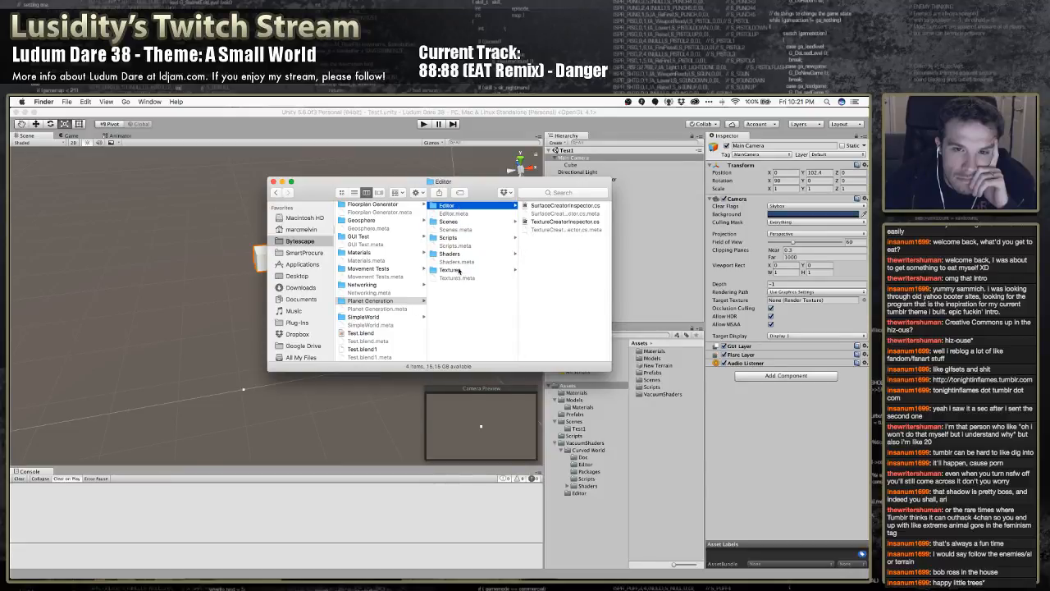
{"action": "left_click", "coordinate": [451, 270]}
{"action": "scroll", "coordinate": [459, 270], "scroll_direction": "left", "scroll_amount": 5}
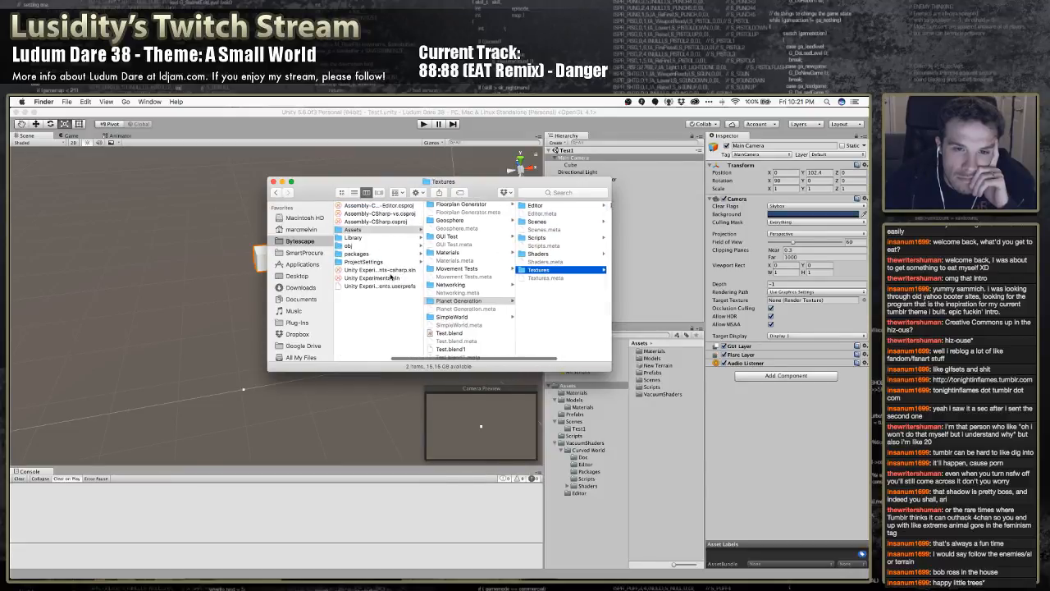
{"action": "scroll", "coordinate": [440, 269], "scroll_direction": "left", "scroll_amount": 3}
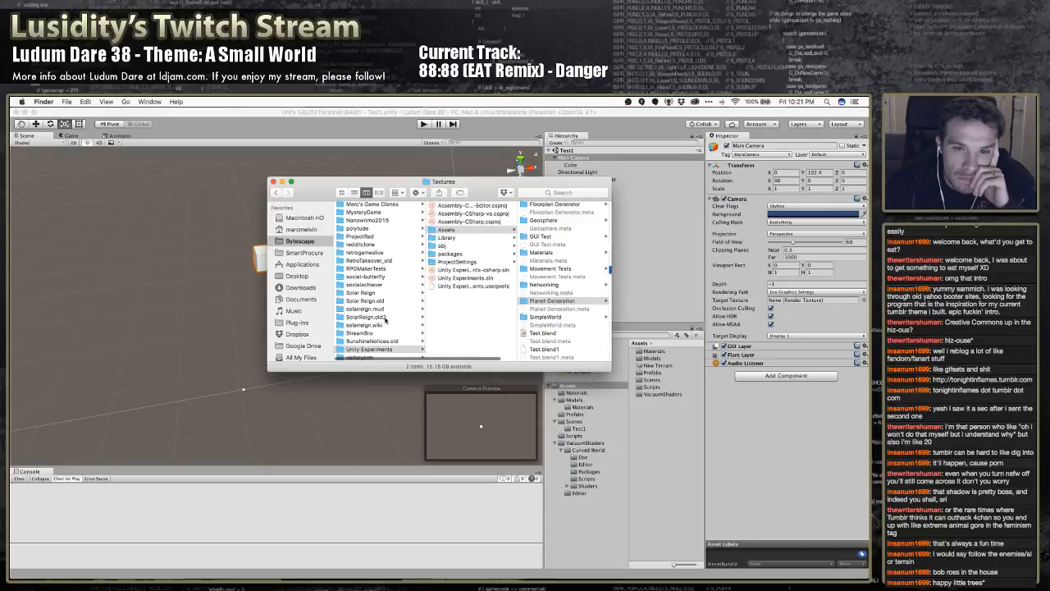
Look in the Game Clones project's Assets for Dodger's Textures folder and preview BackgroundCube.dds
{"action": "scroll", "coordinate": [381, 324], "scroll_direction": "up", "scroll_amount": 1}
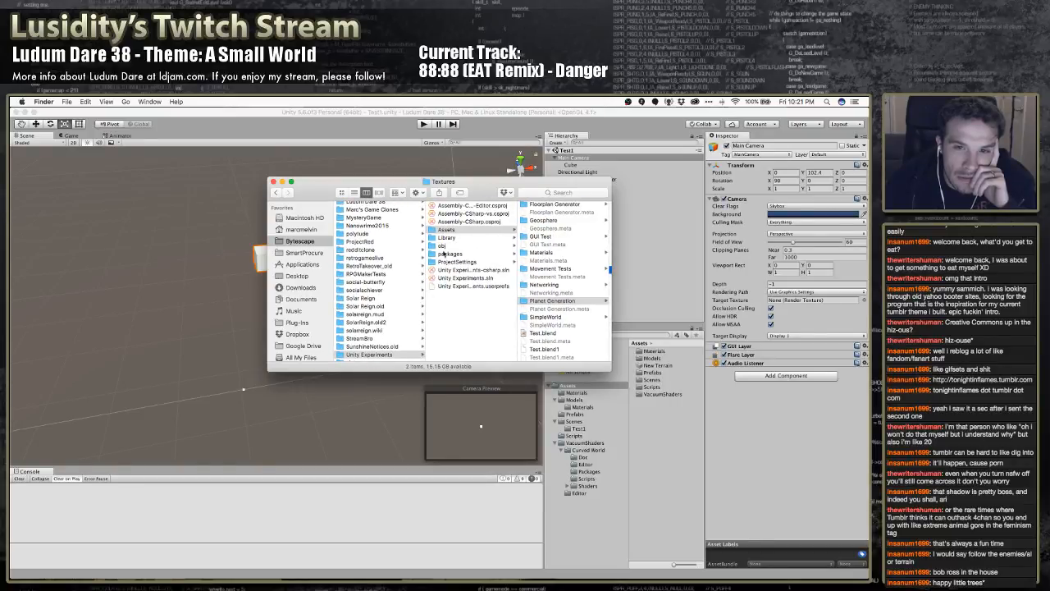
{"action": "scroll", "coordinate": [374, 320], "scroll_direction": "up", "scroll_amount": 5}
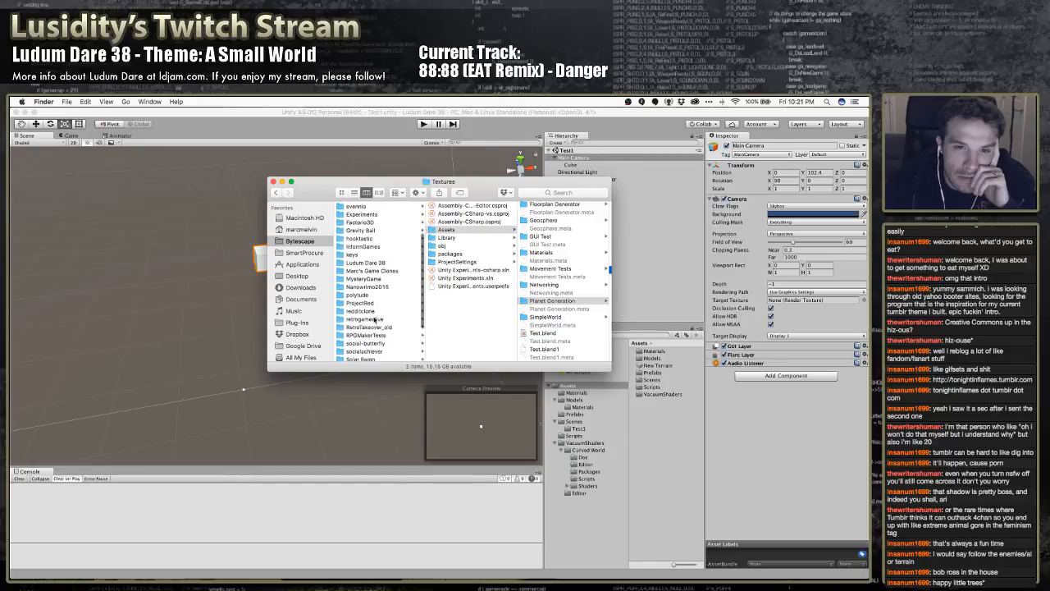
{"action": "scroll", "coordinate": [378, 316], "scroll_direction": "up", "scroll_amount": 1}
{"action": "left_click", "coordinate": [376, 304]}
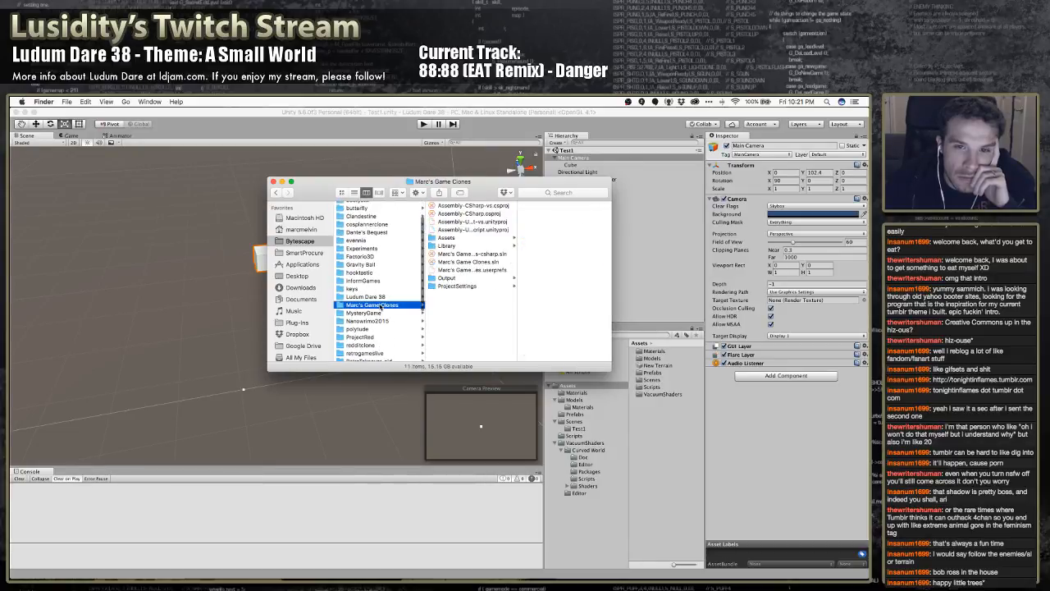
{"action": "left_click", "coordinate": [464, 238]}
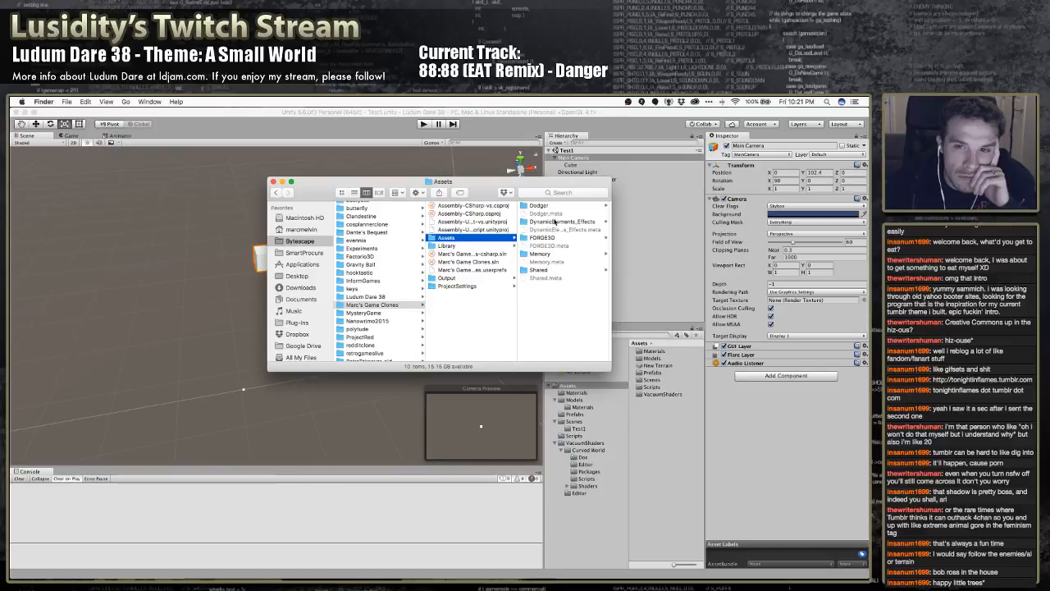
{"action": "left_click", "coordinate": [547, 206]}
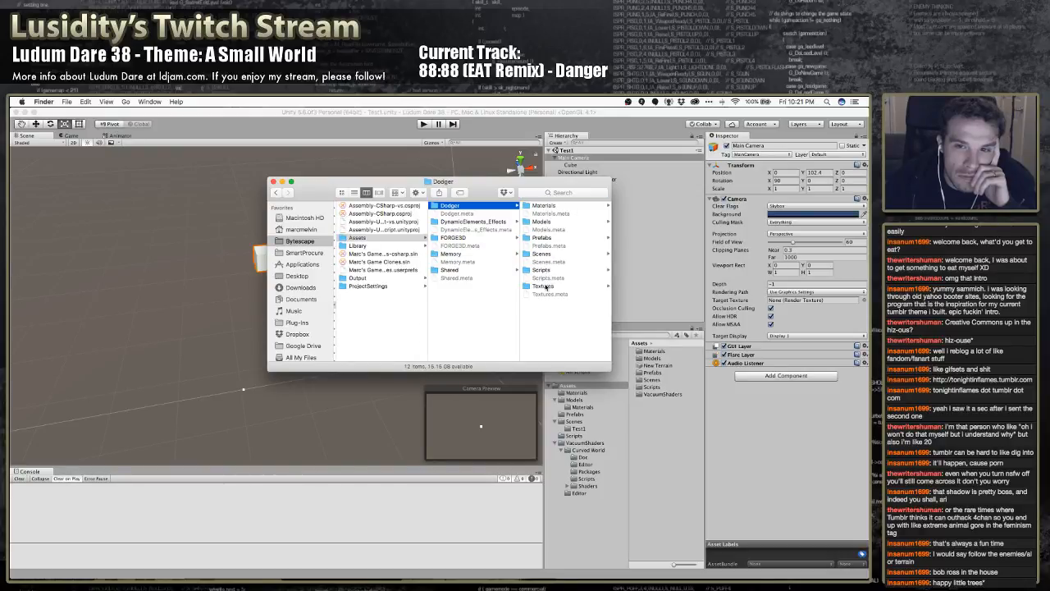
{"action": "left_click", "coordinate": [543, 286]}
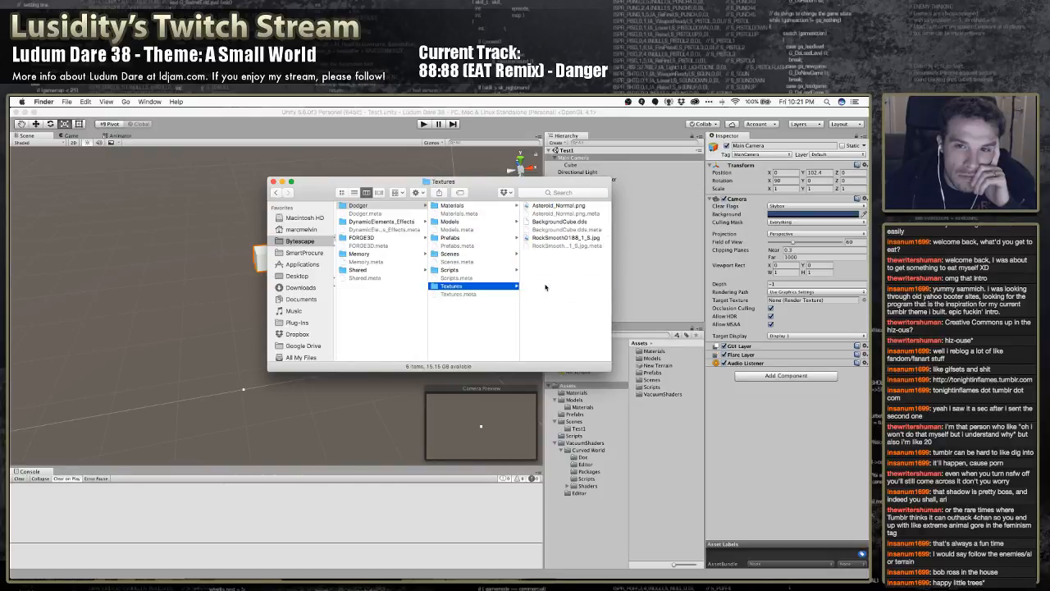
{"action": "left_click", "coordinate": [559, 221]}
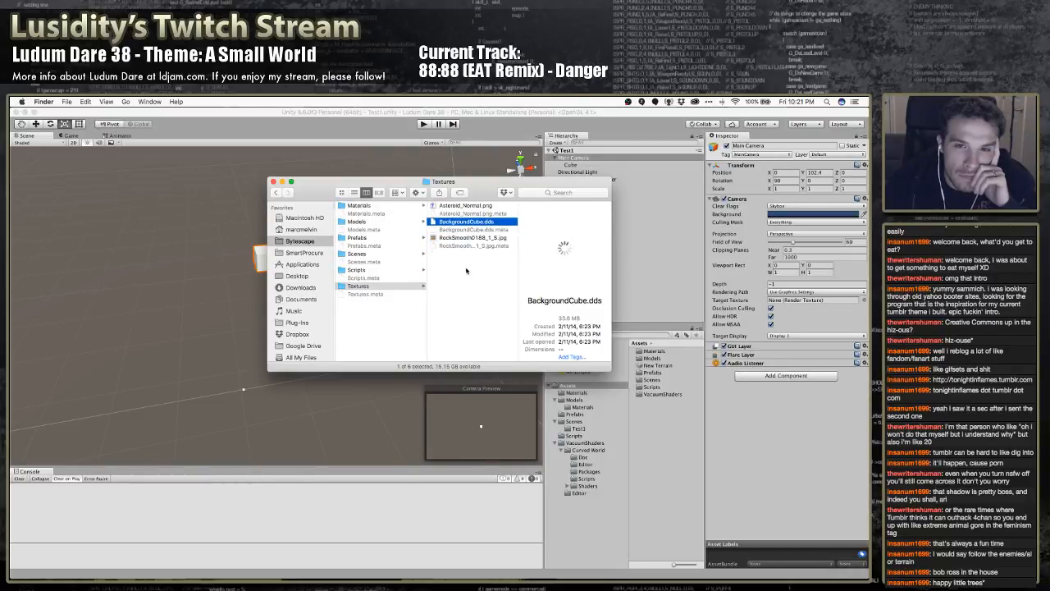
Look through Dodger's Scenes, Prefabs and Models folders, including the Materials folder inside Models
{"action": "left_click", "coordinate": [373, 255]}
{"action": "left_click", "coordinate": [374, 238]}
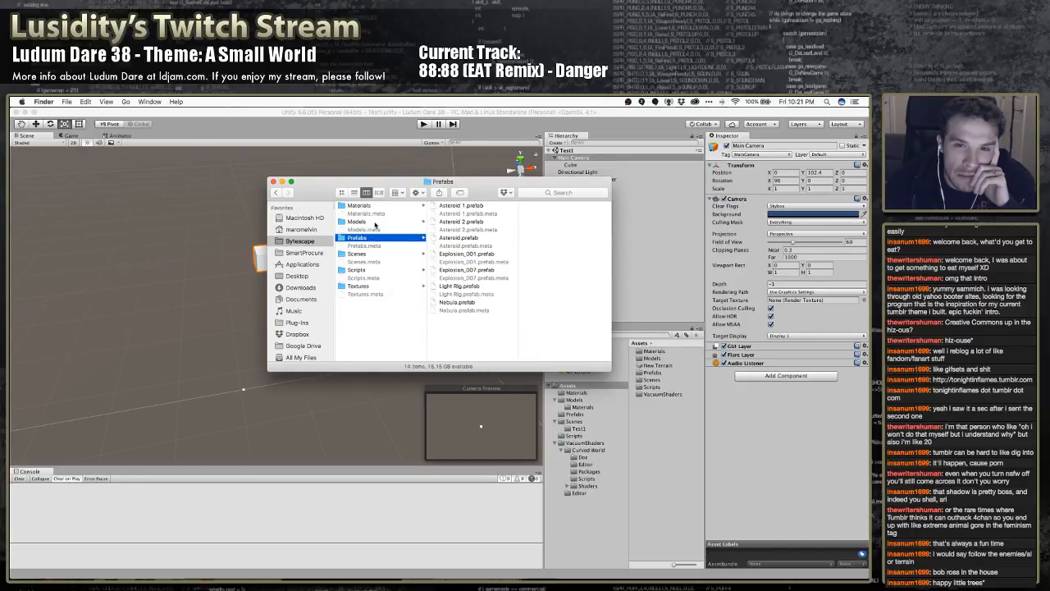
{"action": "left_click", "coordinate": [375, 222]}
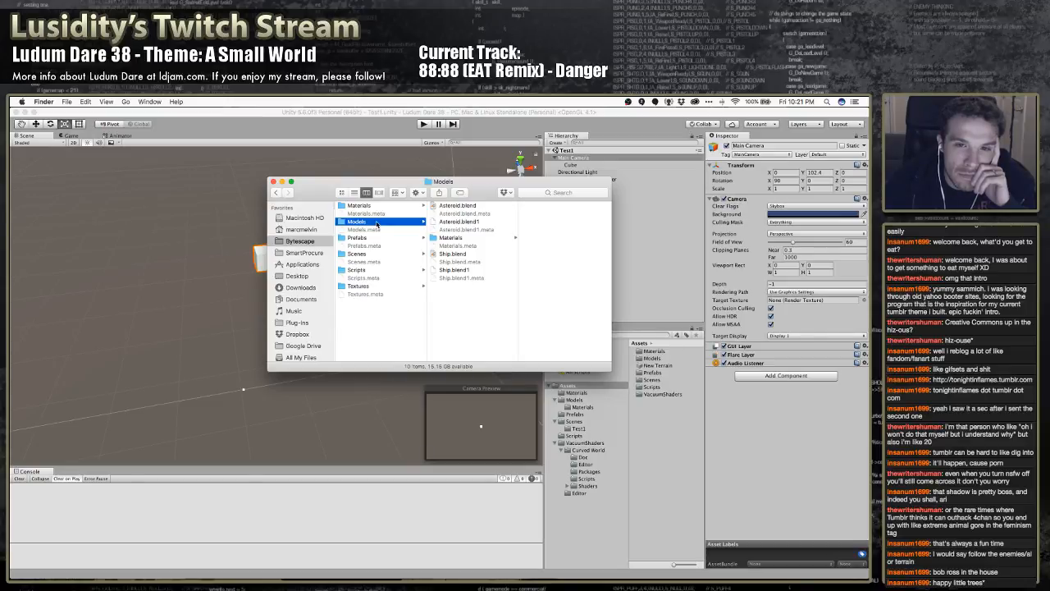
{"action": "left_click", "coordinate": [452, 238]}
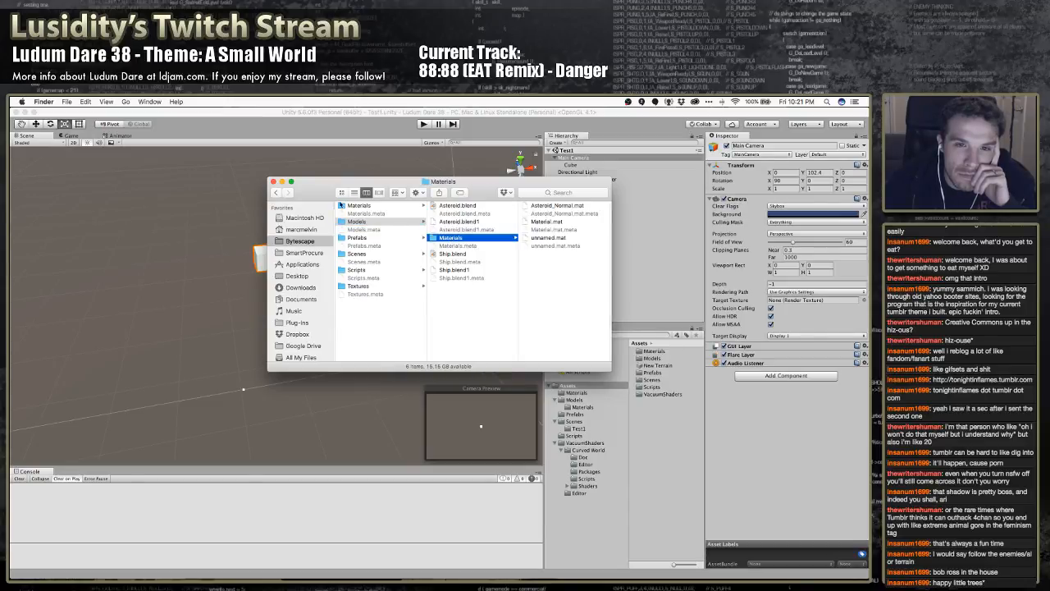
Import SpaceSkybox.mat and its .meta file from Dodger's Materials folder into the Unity project's Materials folder
{"action": "left_click", "coordinate": [359, 206]}
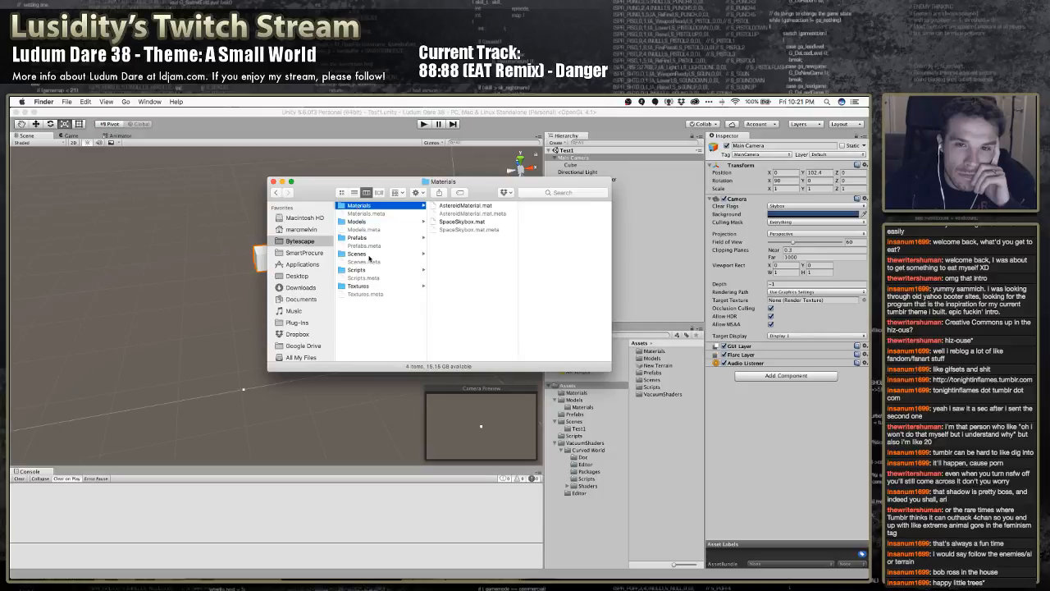
{"action": "left_click", "coordinate": [462, 222]}
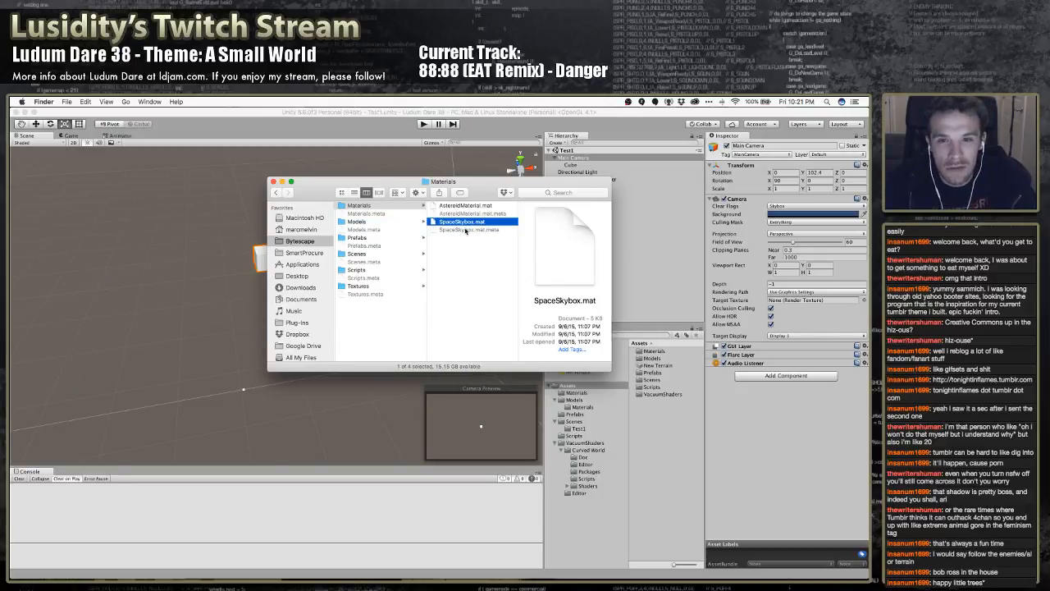
{"action": "left_click", "coordinate": [470, 230], "text": "shift"}
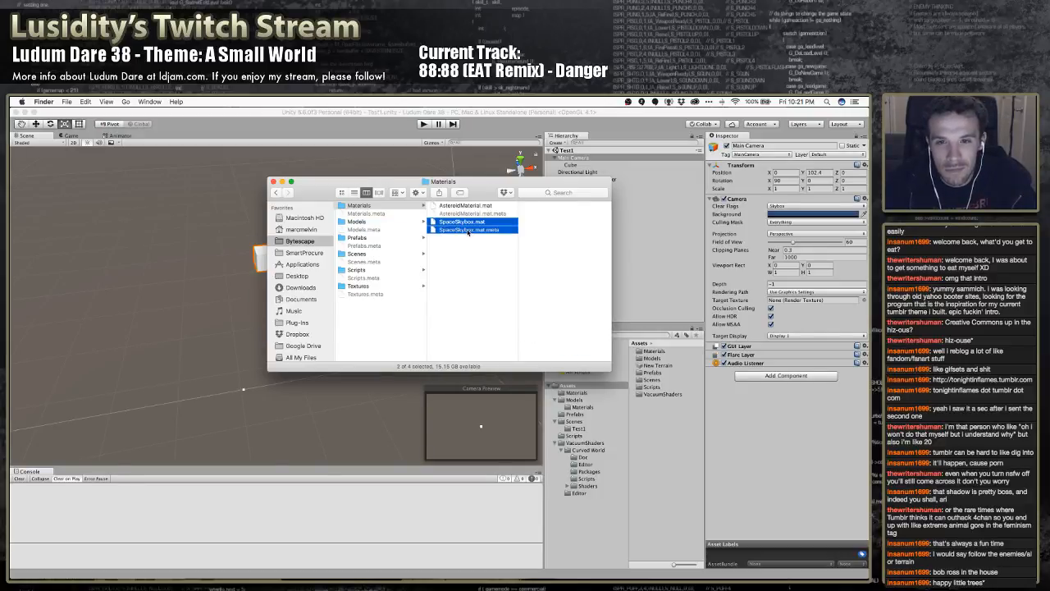
{"action": "left_click_drag", "start_coordinate": [467, 227], "coordinate": [580, 395]}
{"action": "left_click_drag", "start_coordinate": [580, 396], "coordinate": [580, 395]}
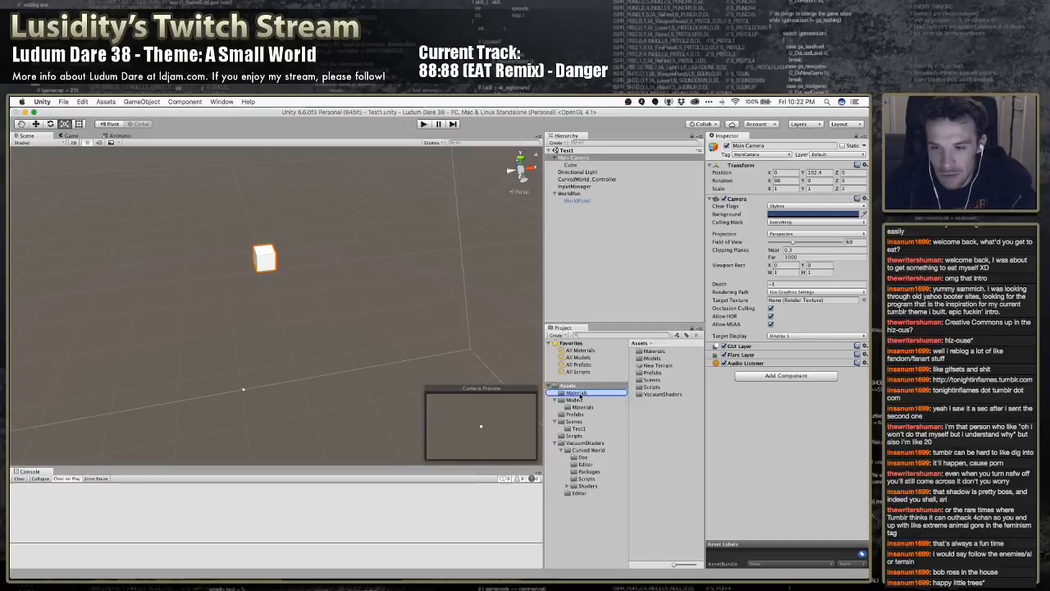
Return to Finder and select BackgroundCube.dds and its .meta file in Dodger's Textures folder
{"action": "key", "text": "super+Tab"}
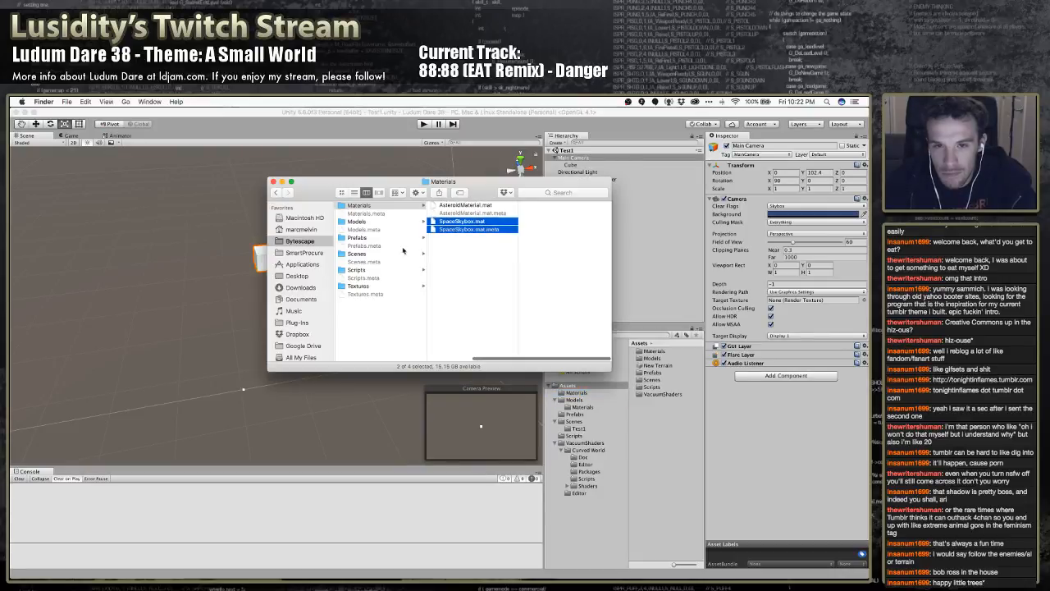
{"action": "left_click", "coordinate": [366, 286]}
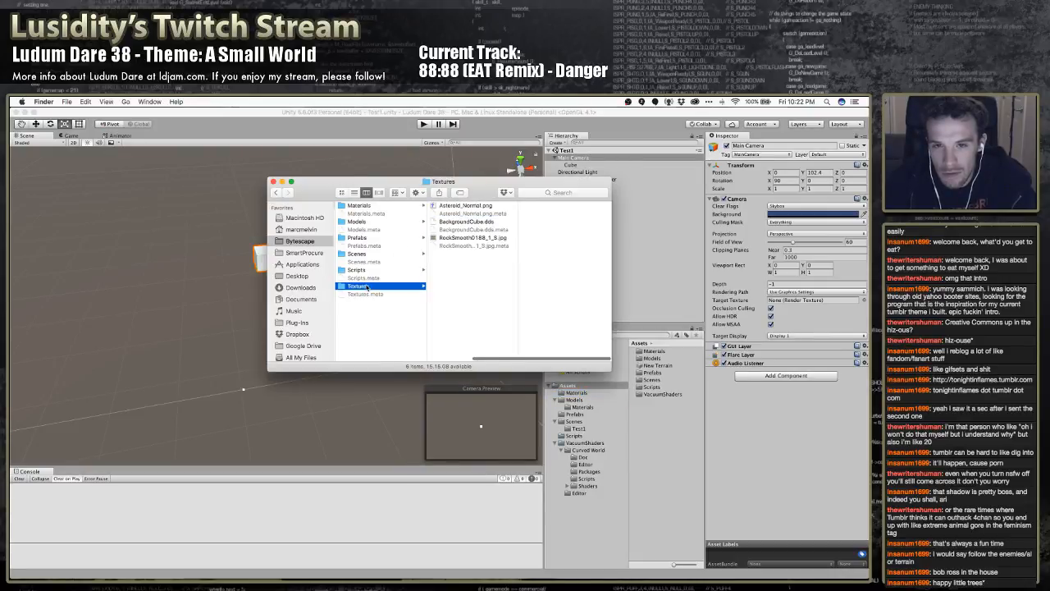
{"action": "left_click", "coordinate": [467, 223]}
{"action": "left_click", "coordinate": [467, 230], "text": "shift"}
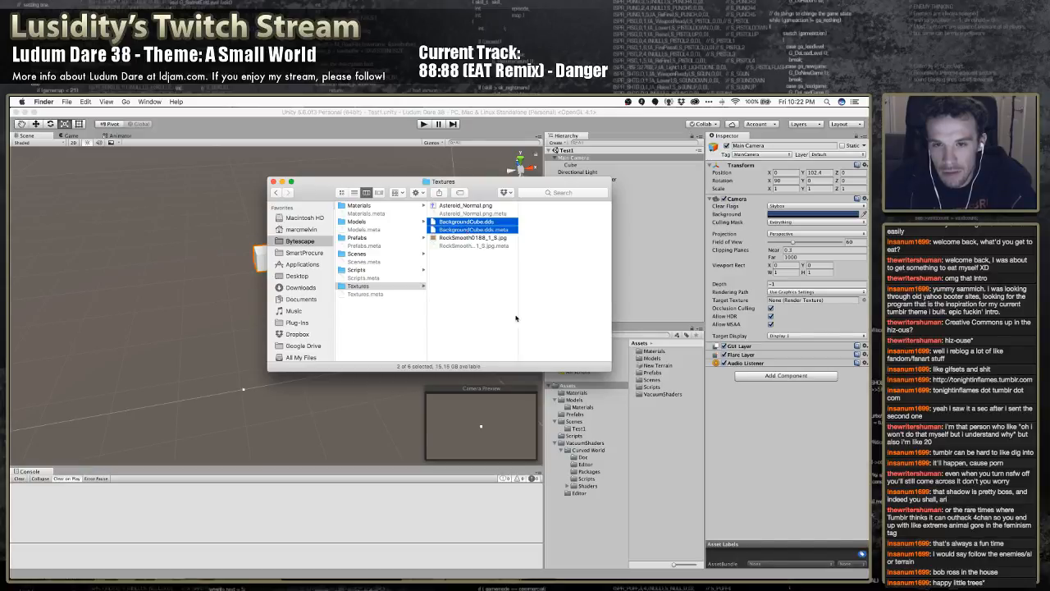
In Unity, create a folder named Textures under Assets and delete the New Terrain asset
{"action": "left_click", "coordinate": [572, 386]}
{"action": "right_click", "coordinate": [571, 386]}
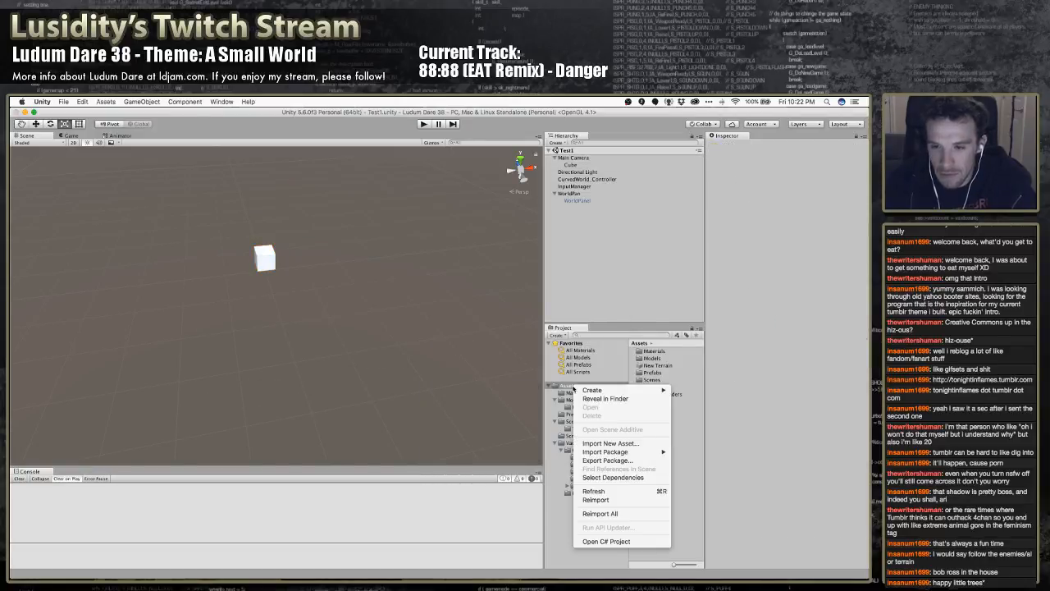
{"action": "mouse_move", "coordinate": [607, 390]}
{"action": "left_click", "coordinate": [707, 345]}
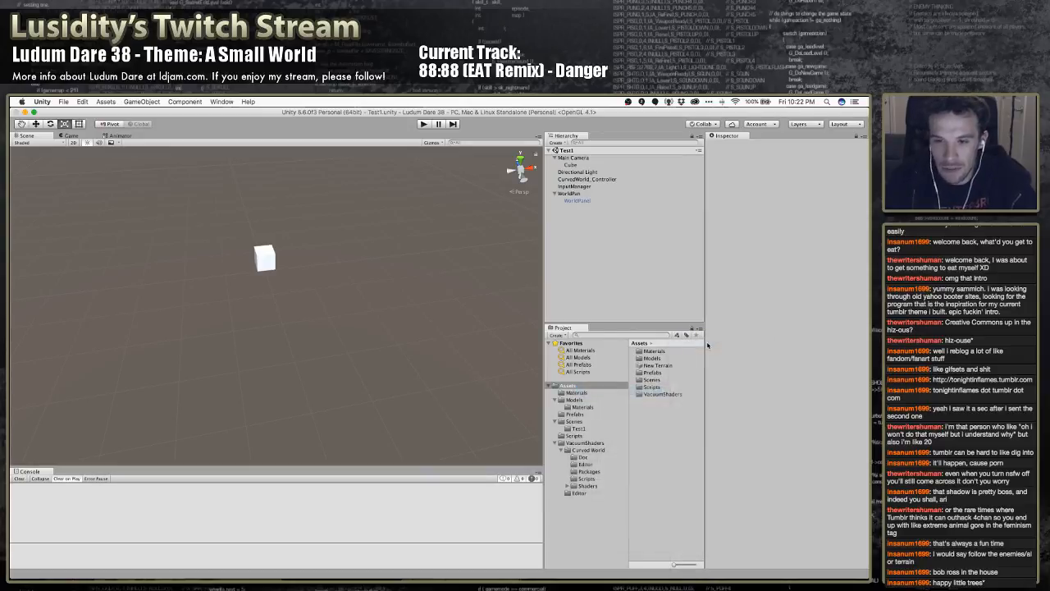
{"action": "type", "text": "Textures"}
{"action": "key", "text": "Return"}
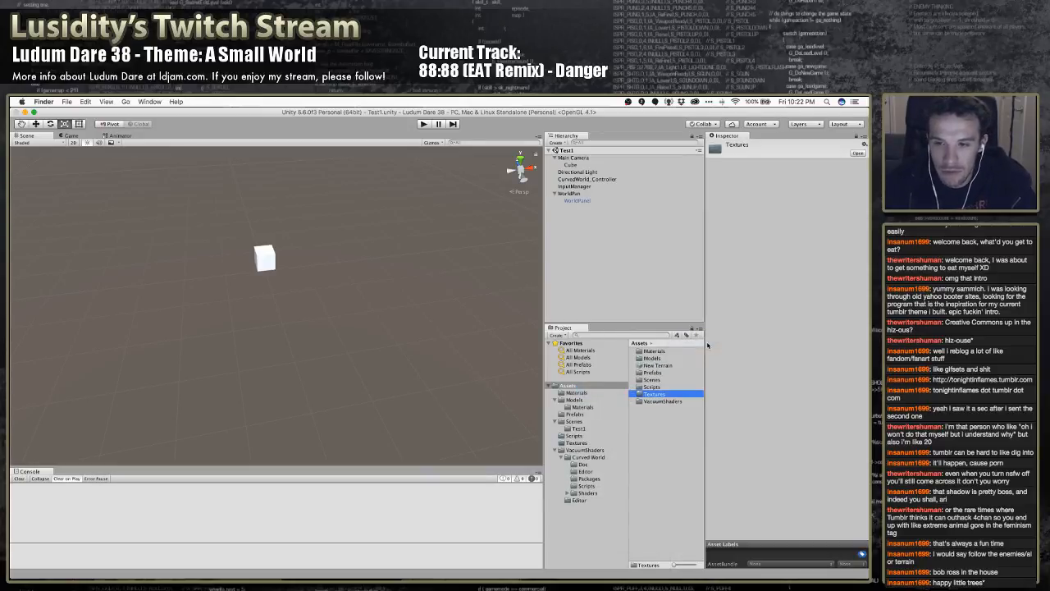
{"action": "left_click", "coordinate": [649, 366]}
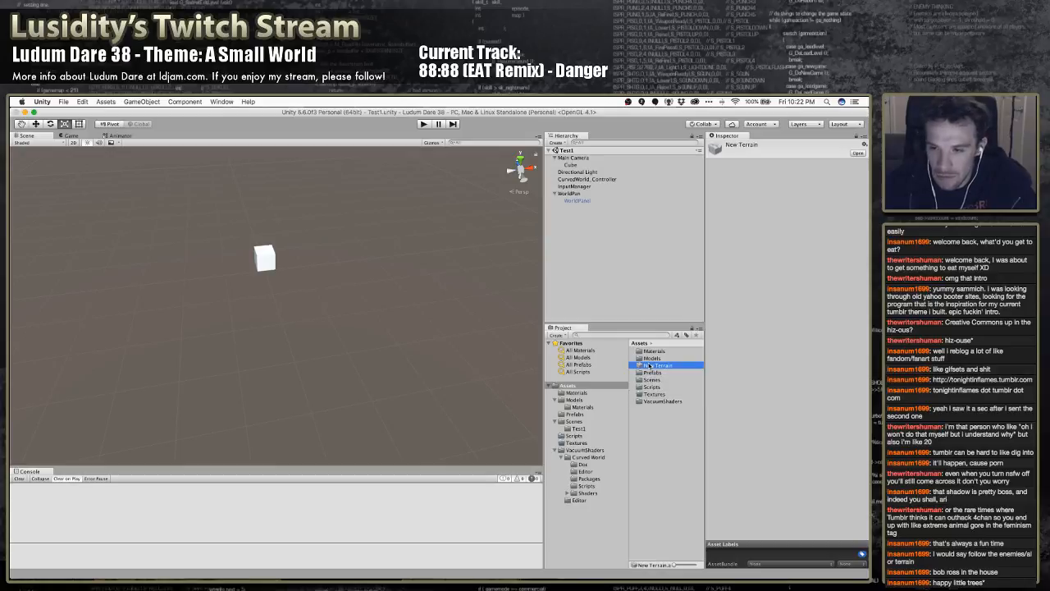
{"action": "key", "text": "super+BackSpace"}
Switch to Finder and import BackgroundCube.dds and its .meta file into the Unity project's Textures folder
{"action": "key", "text": "super+Tab"}
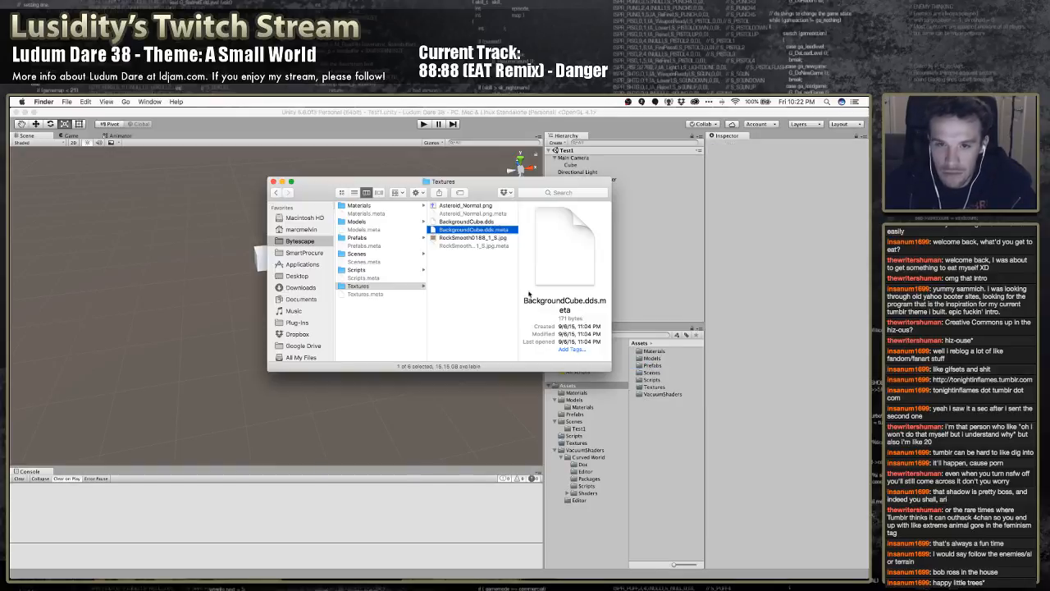
{"action": "left_click", "coordinate": [472, 221], "text": "shift"}
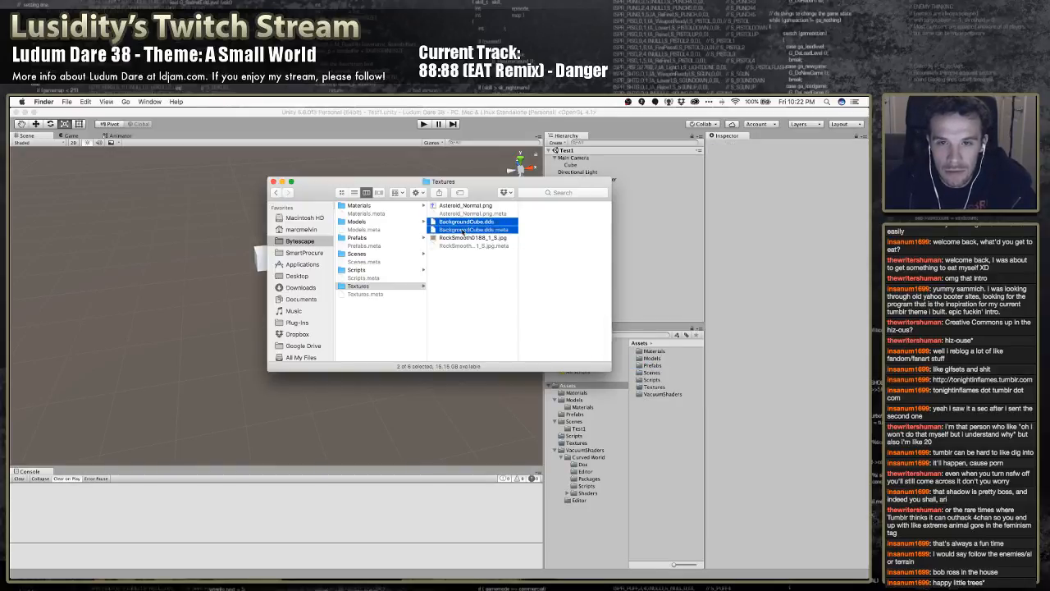
{"action": "left_click_drag", "start_coordinate": [472, 225], "coordinate": [661, 388]}
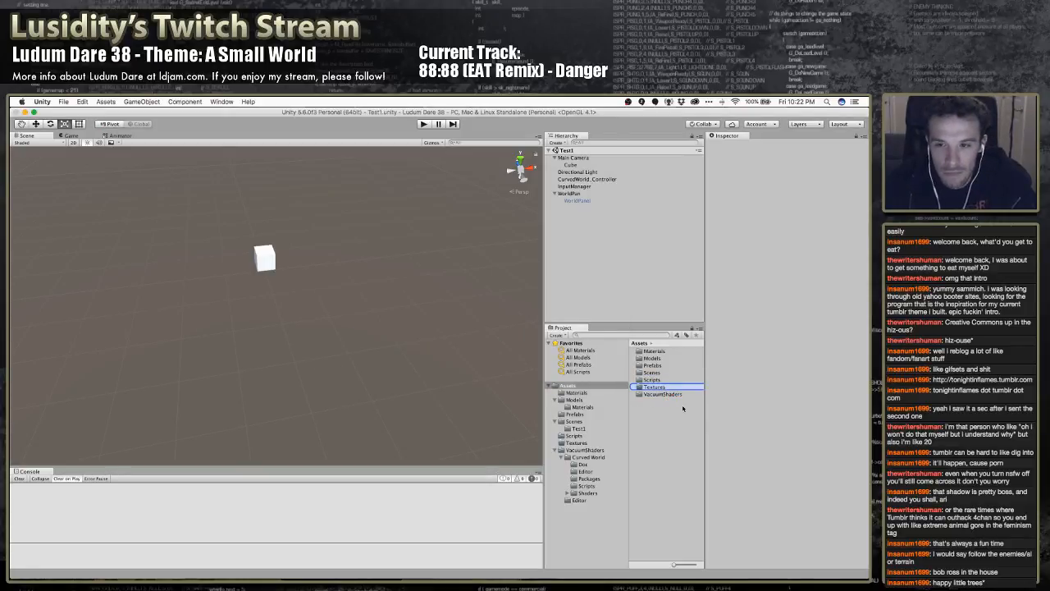
Open the project's Materials folder and inspect the SpaceSkybox material's cubemap preview from another angle
{"action": "double_click", "coordinate": [653, 351]}
{"action": "left_click", "coordinate": [652, 357]}
{"action": "left_click", "coordinate": [660, 351]}
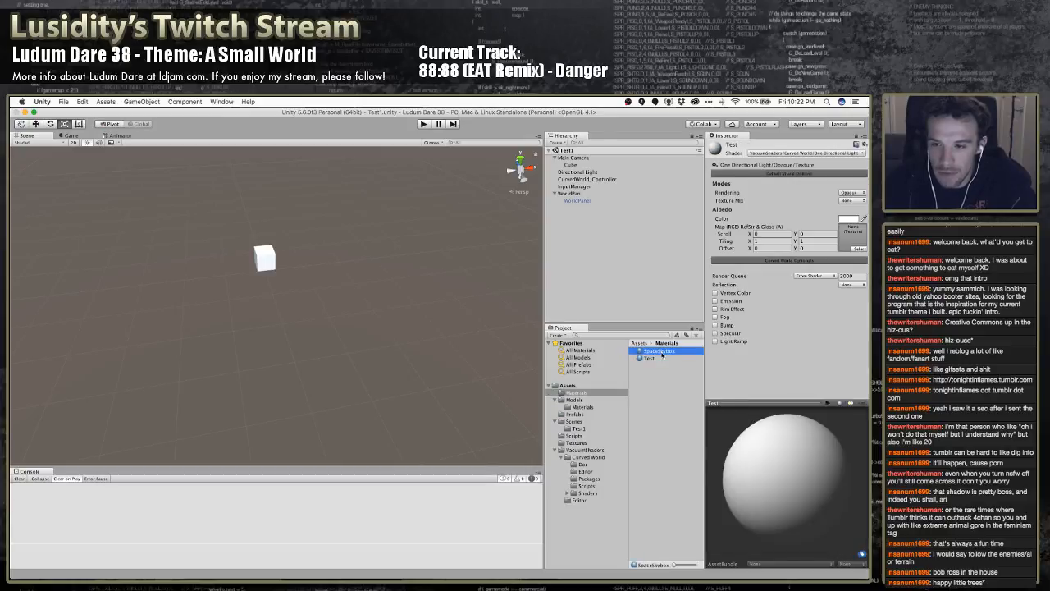
{"action": "left_click_drag", "start_coordinate": [765, 498], "coordinate": [793, 497]}
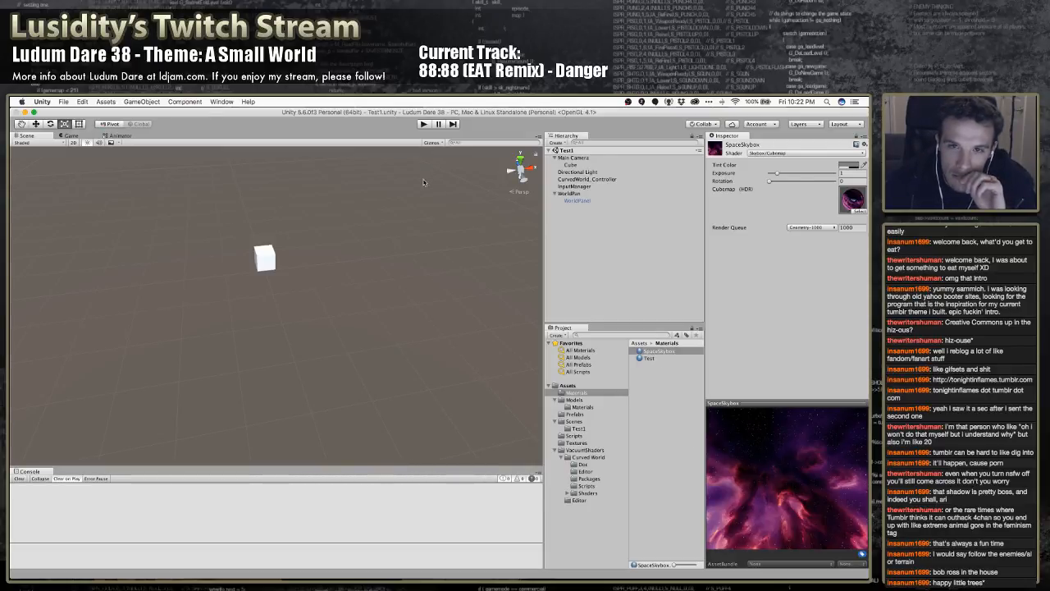
{"action": "left_click", "coordinate": [219, 102]}
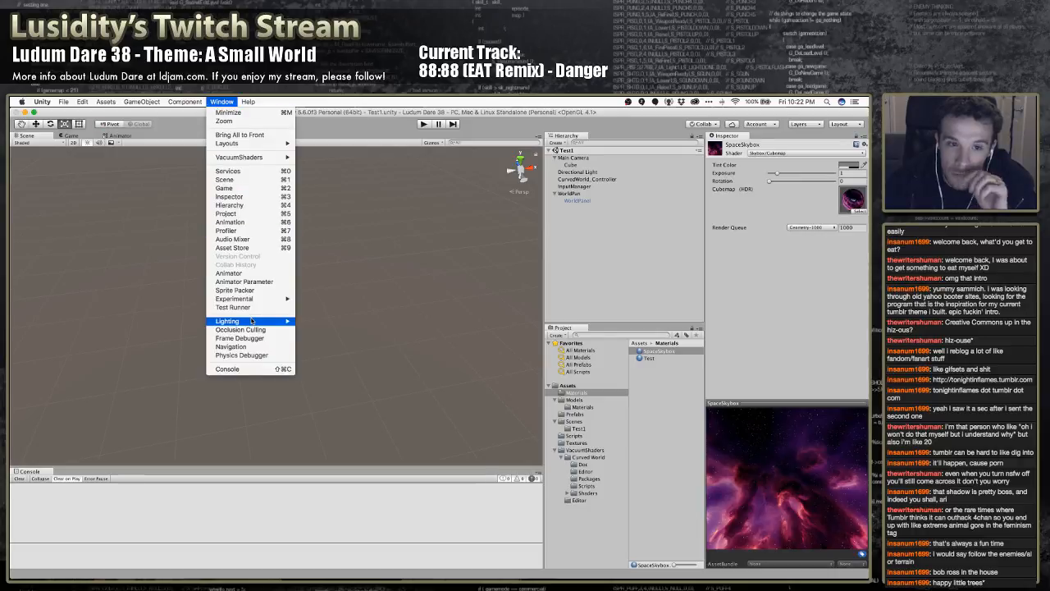
{"action": "left_click", "coordinate": [301, 321]}
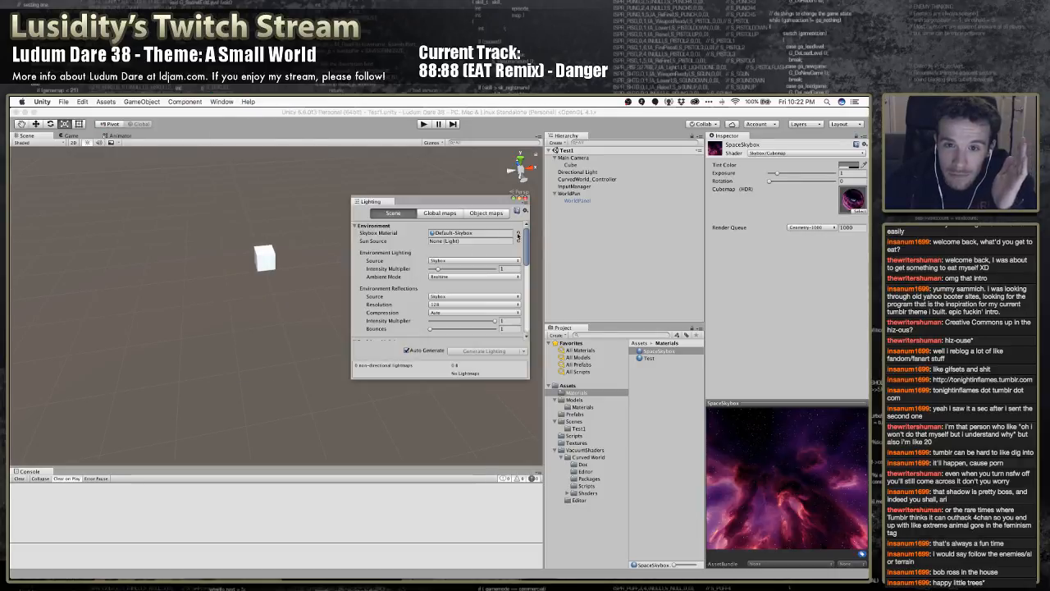
{"action": "left_click", "coordinate": [654, 351]}
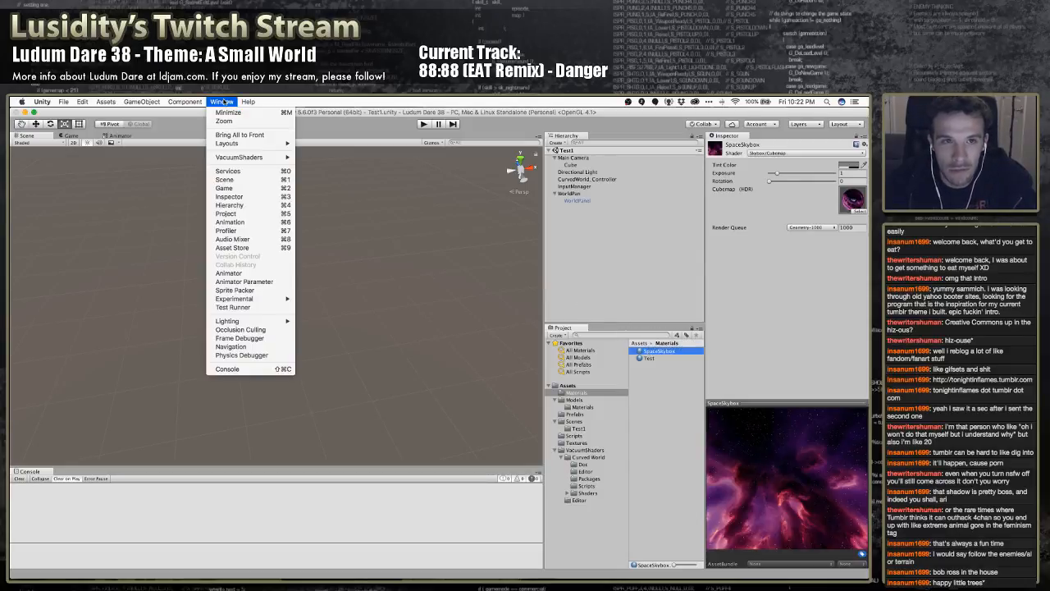
Set the scene's Skybox Material to SpaceSkybox in the Lighting settings and close the Lighting window
{"action": "left_click", "coordinate": [222, 102]}
{"action": "mouse_move", "coordinate": [261, 320]}
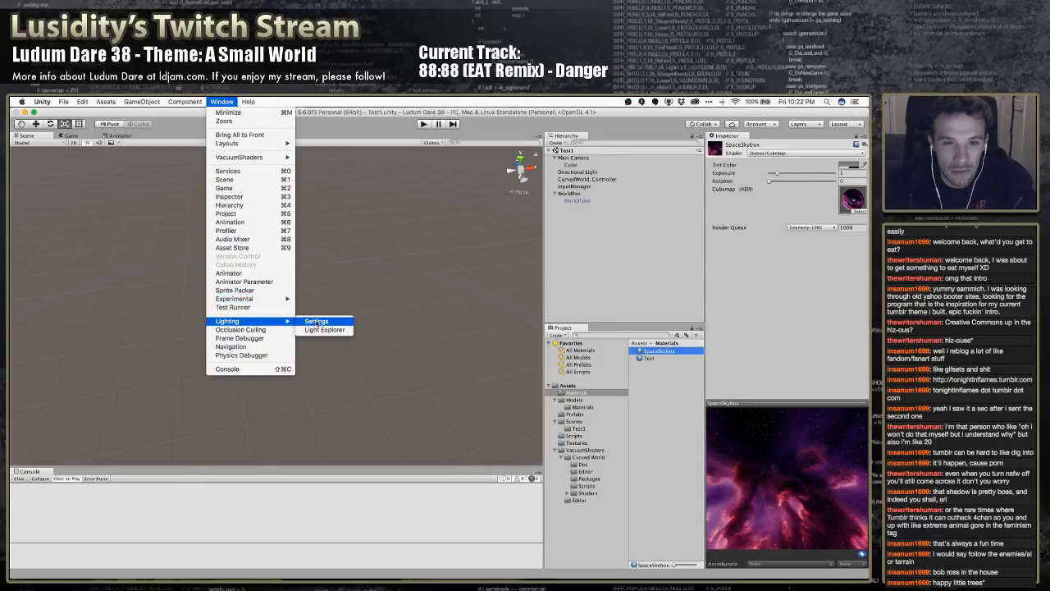
{"action": "left_click", "coordinate": [324, 321]}
{"action": "left_click", "coordinate": [518, 233]}
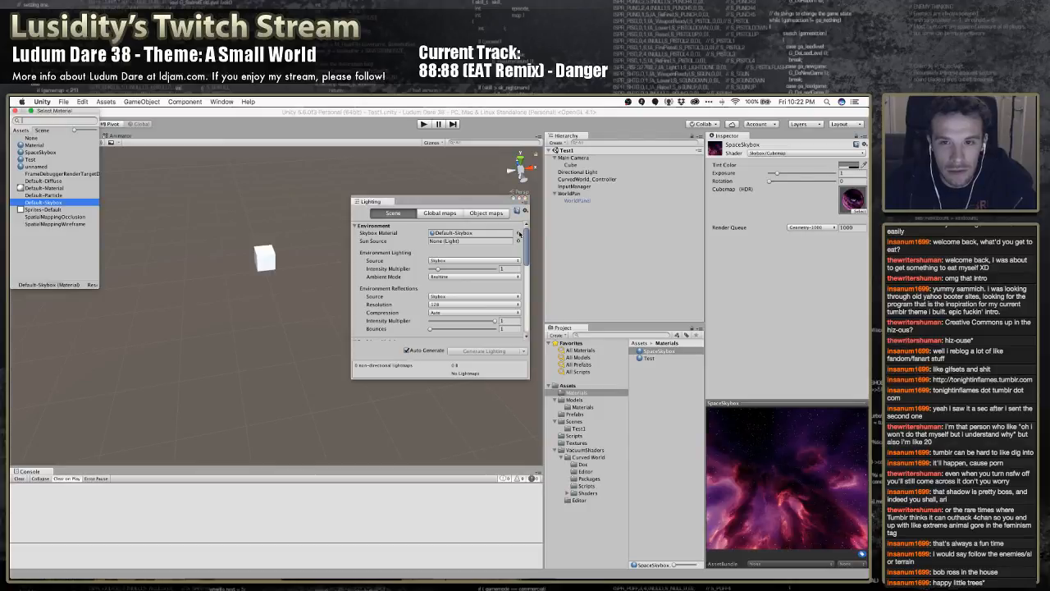
{"action": "double_click", "coordinate": [45, 146]}
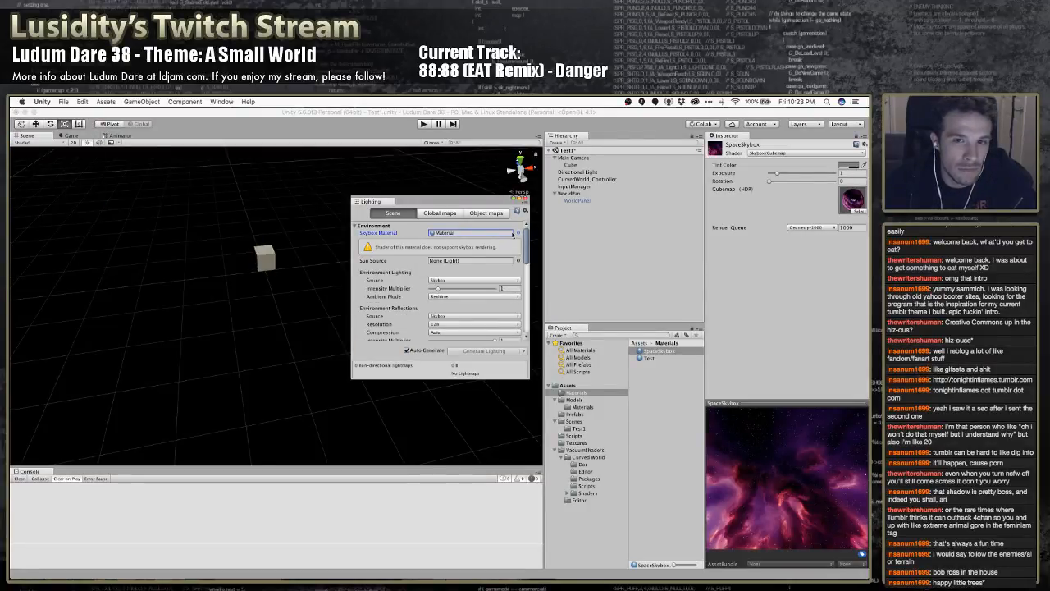
{"action": "left_click", "coordinate": [518, 233]}
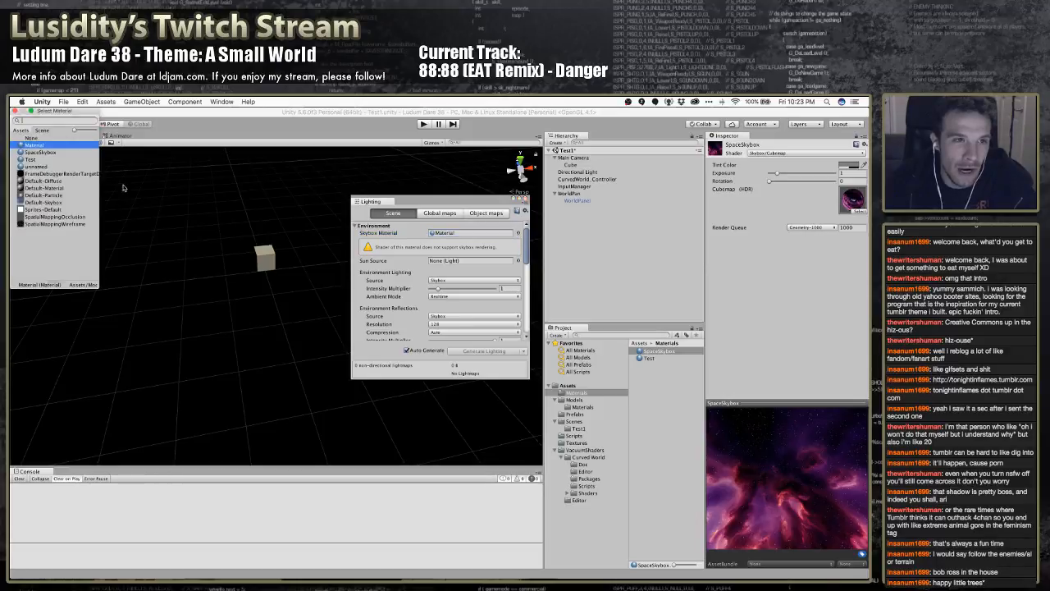
{"action": "double_click", "coordinate": [39, 152]}
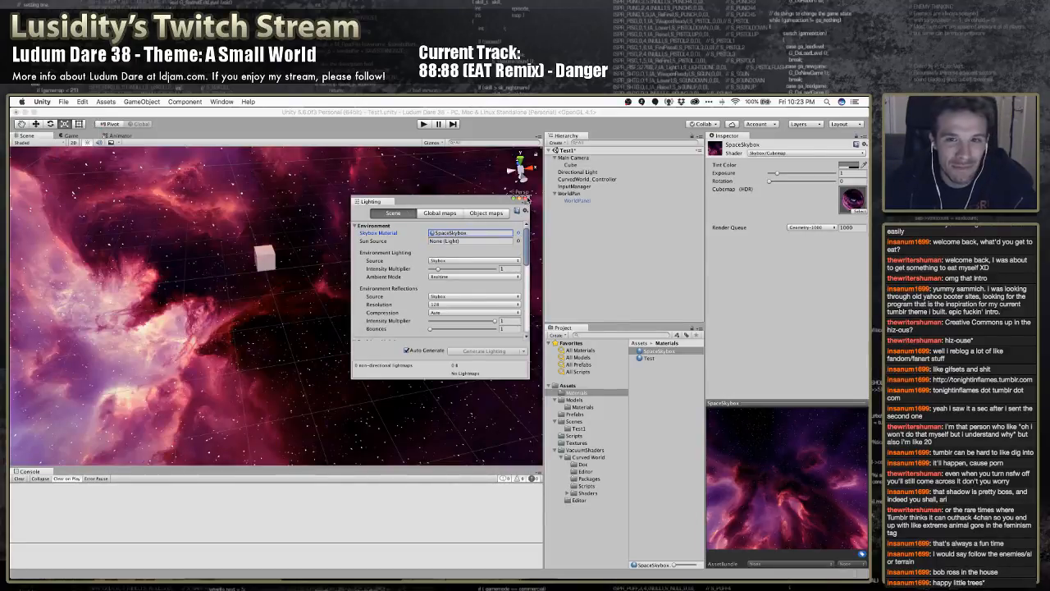
{"action": "left_click", "coordinate": [526, 199]}
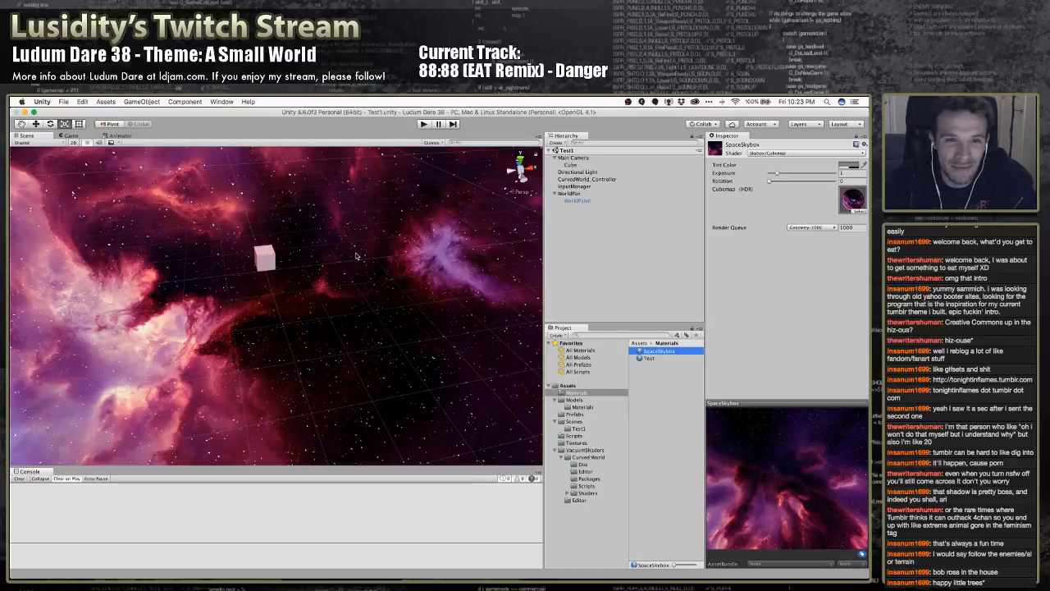
Look around the new skybox in the Scene view and start the game in Play mode
{"action": "right_click_drag", "start_coordinate": [356, 256], "coordinate": [330, 205]}
{"action": "left_click", "coordinate": [423, 124]}
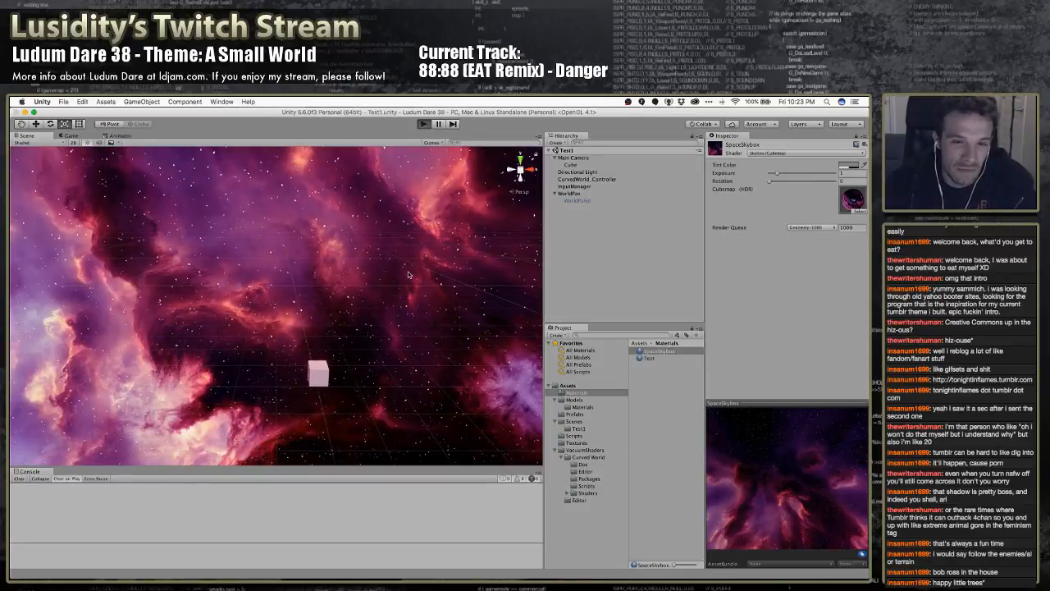
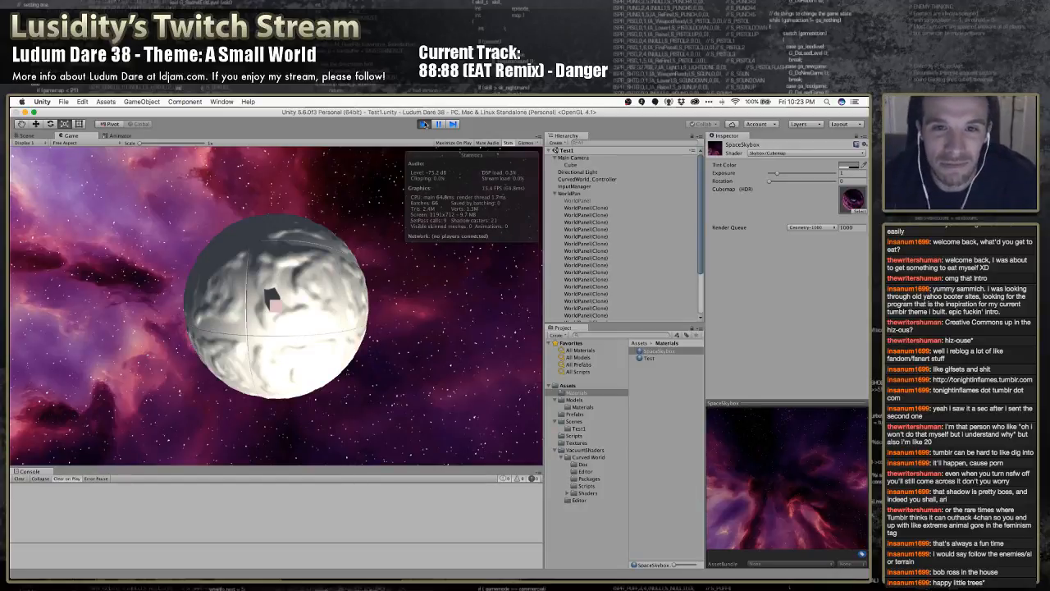
Stop Play mode, switch to MonoDevelop and review the movement code in the Update method of InputManager.cs
{"action": "left_click", "coordinate": [423, 123]}
{"action": "key", "text": "super+Tab"}
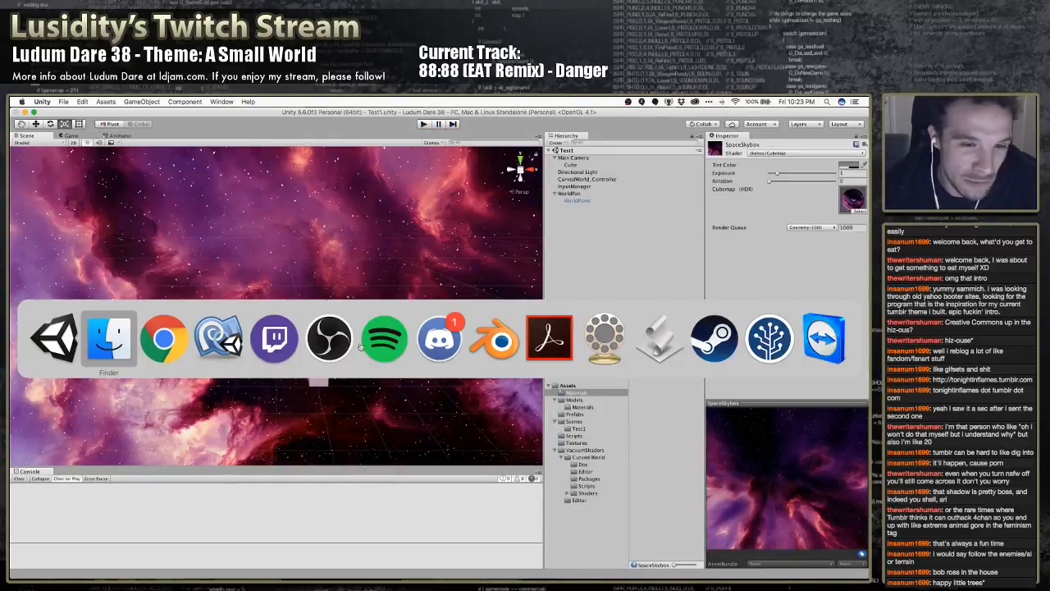
{"action": "key", "text": "super+Tab"}
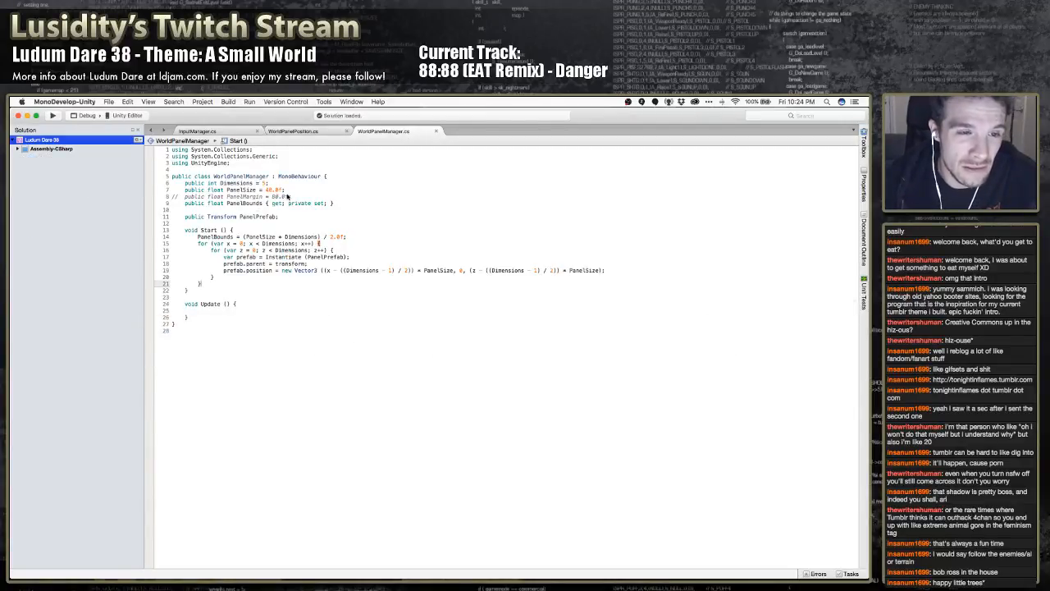
{"action": "key", "text": "super+Tab"}
{"action": "key", "text": "Escape"}
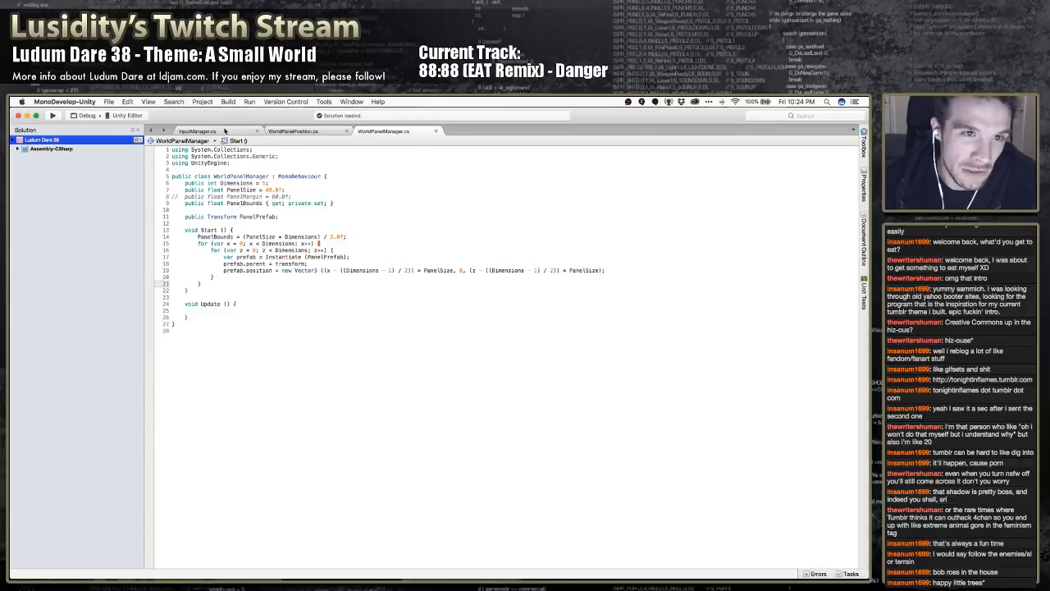
{"action": "left_click", "coordinate": [225, 130]}
{"action": "left_click", "coordinate": [346, 237]}
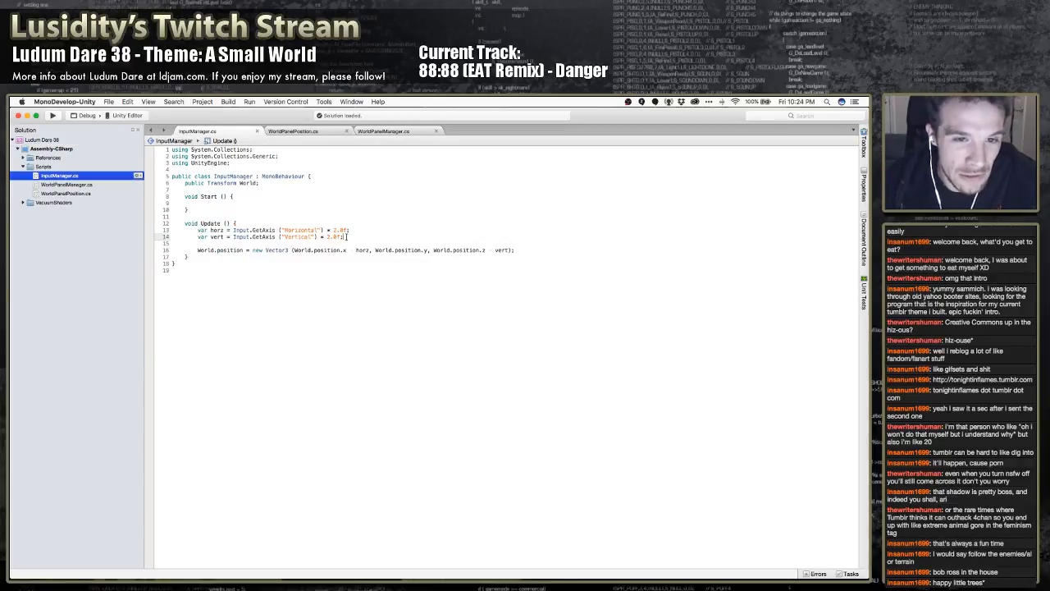
{"action": "left_click", "coordinate": [334, 252]}
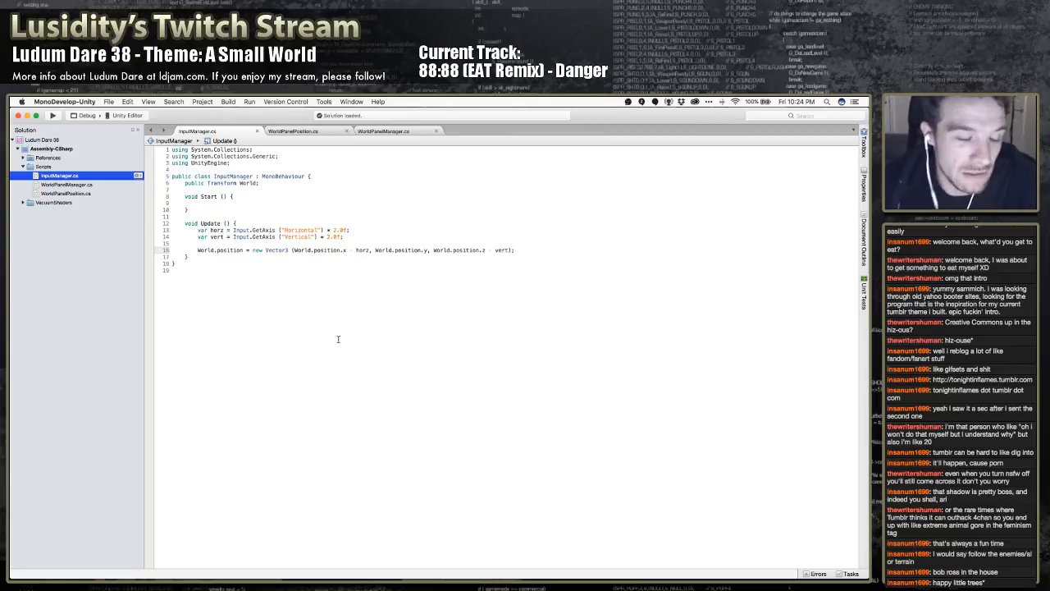
Switch to Unity and create an empty game object named MasterRotation at the scene root
{"action": "key", "text": "super+Tab"}
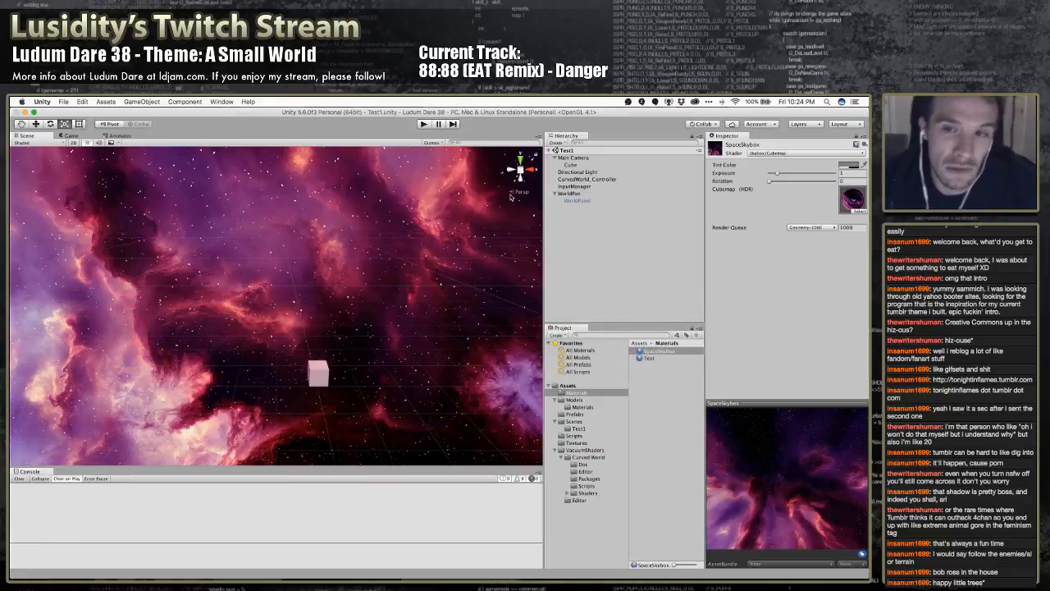
{"action": "right_click", "coordinate": [578, 235]}
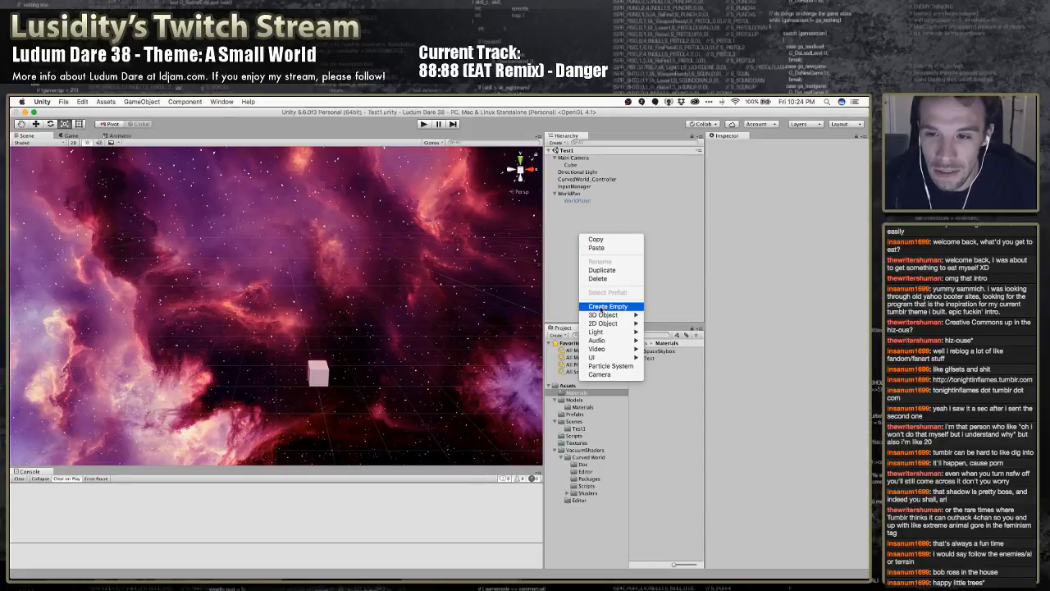
{"action": "left_click", "coordinate": [605, 306]}
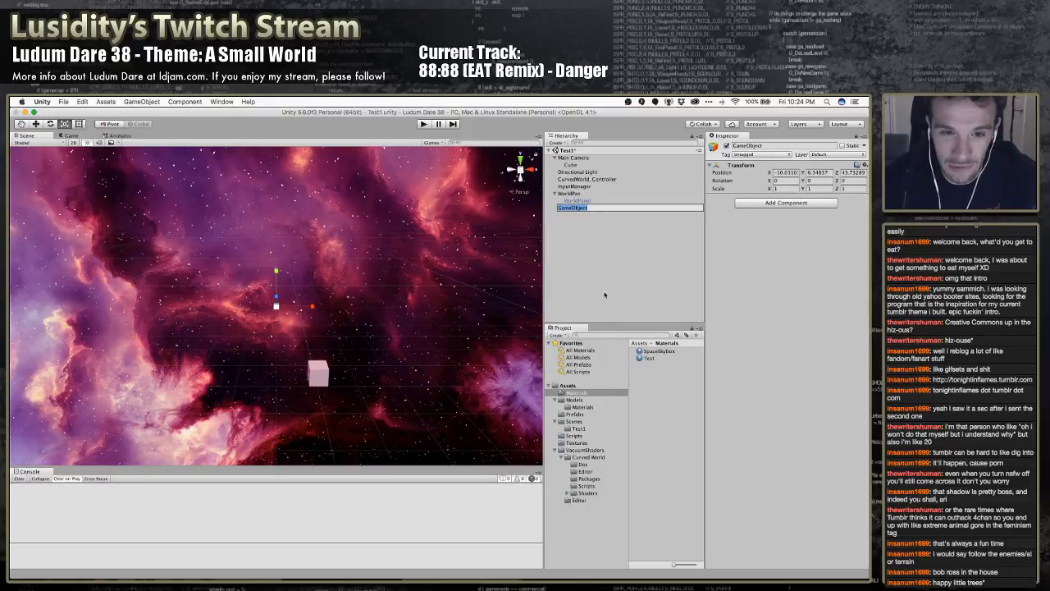
{"action": "type", "text": "MasterR"}
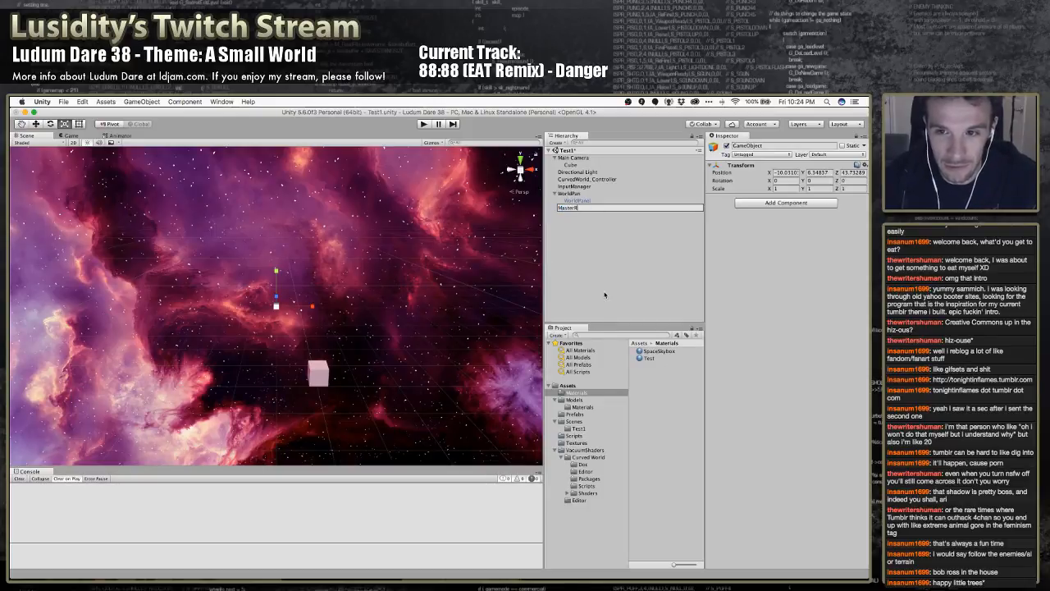
{"action": "type", "text": "otation"}
{"action": "key", "text": "Return"}
Try to make Main Camera and WorldPan children of the MasterRotation object
{"action": "left_click", "coordinate": [572, 158]}
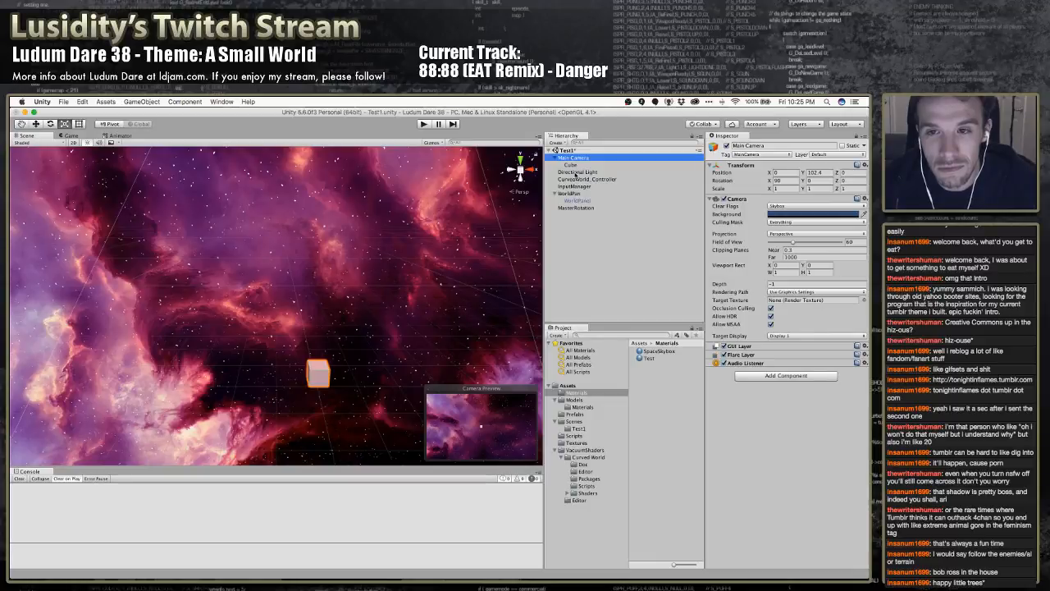
{"action": "left_click", "coordinate": [577, 172], "text": "super"}
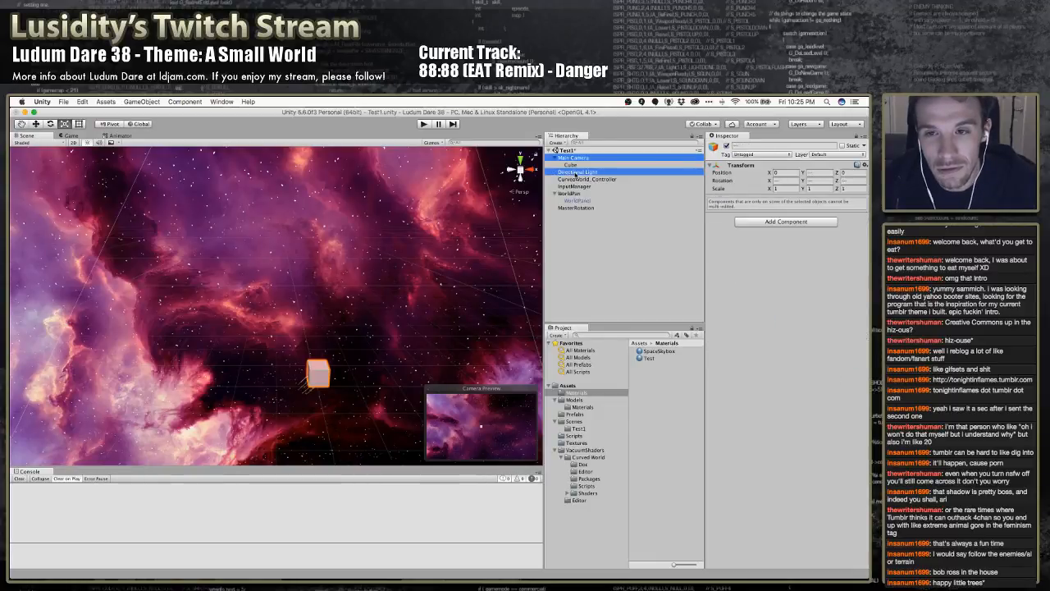
{"action": "left_click", "coordinate": [577, 172], "text": "super"}
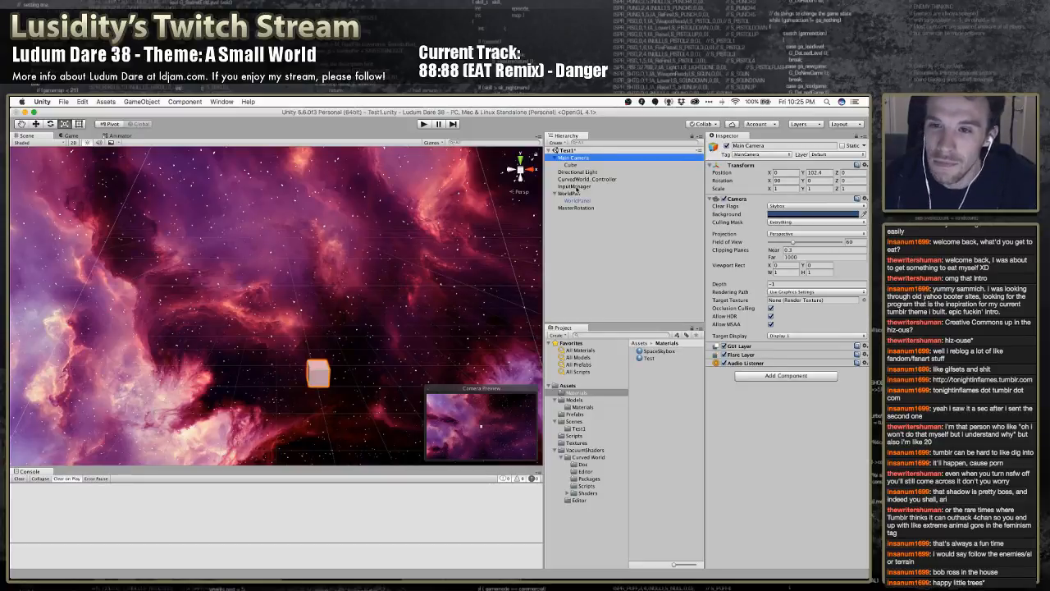
{"action": "left_click", "coordinate": [571, 194], "text": "super"}
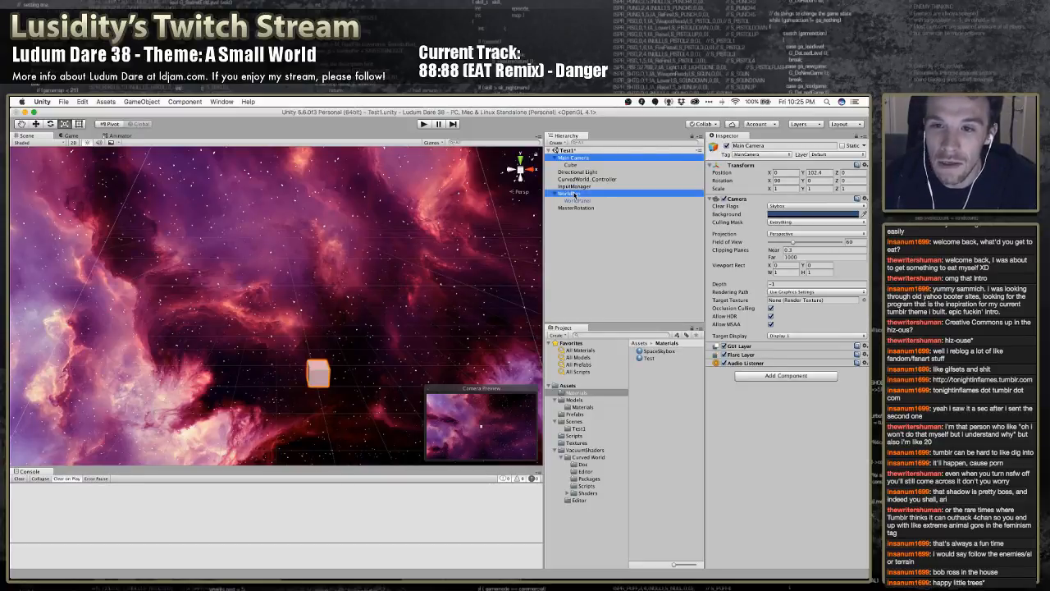
{"action": "left_click_drag", "start_coordinate": [576, 197], "coordinate": [570, 212]}
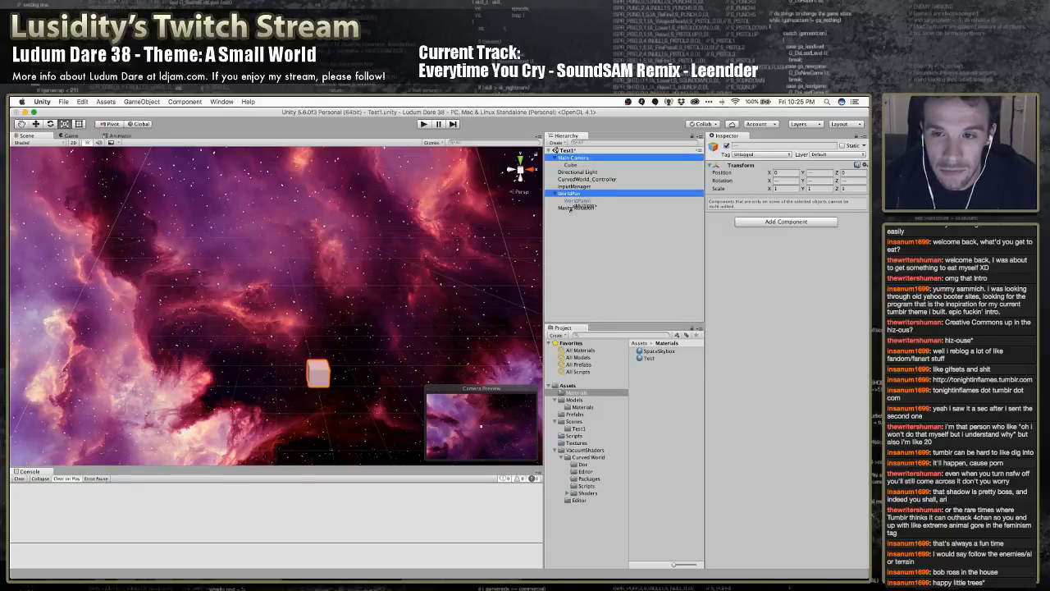
{"action": "left_click_drag", "start_coordinate": [572, 209], "coordinate": [573, 211]}
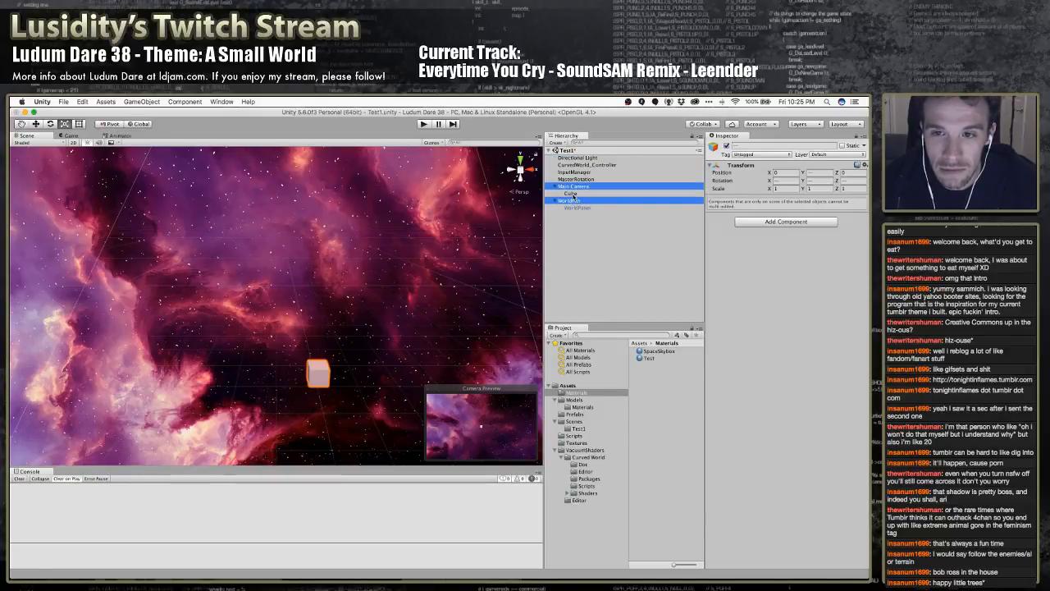
{"action": "left_click_drag", "start_coordinate": [572, 187], "coordinate": [583, 178]}
{"action": "left_click", "coordinate": [584, 218]}
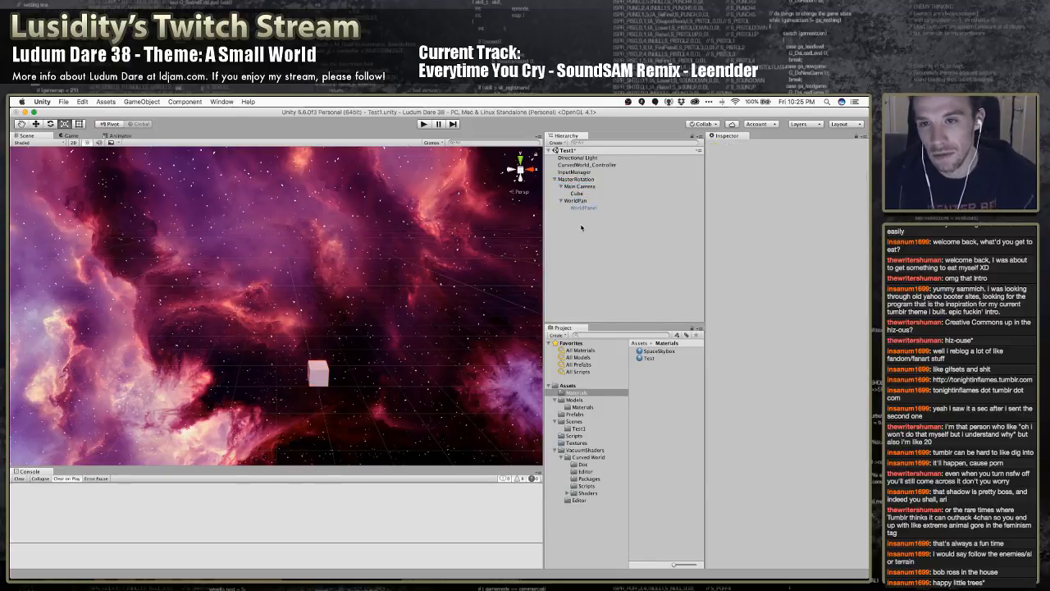
Undo the parenting of Main Camera and WorldPan under MasterRotation
{"action": "left_click", "coordinate": [581, 179]}
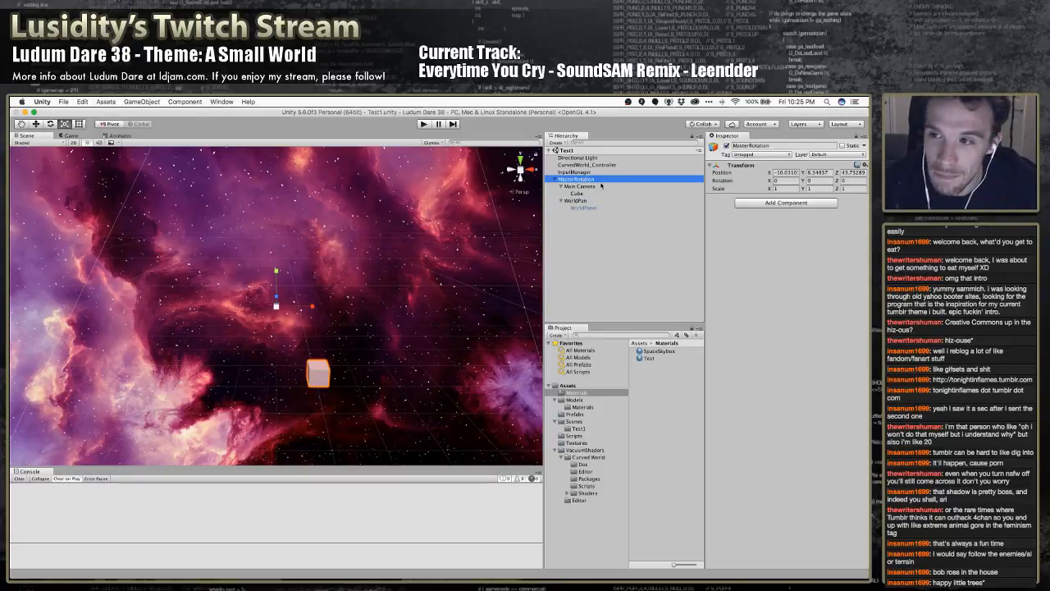
{"action": "key", "text": "super+z"}
{"action": "key", "text": "super+z"}
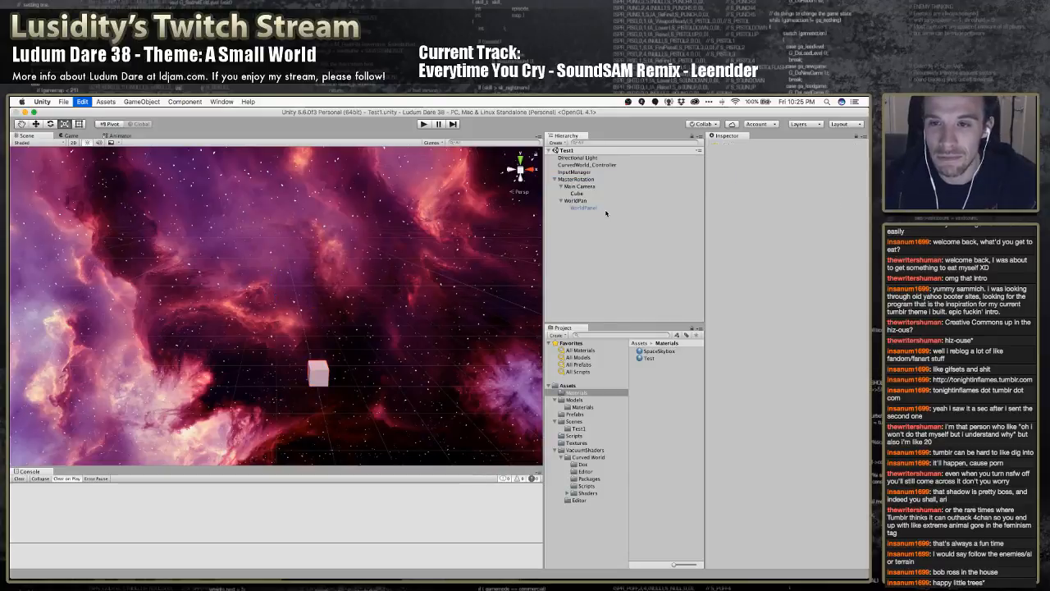
{"action": "key", "text": "super+z"}
{"action": "key", "text": "super+z"}
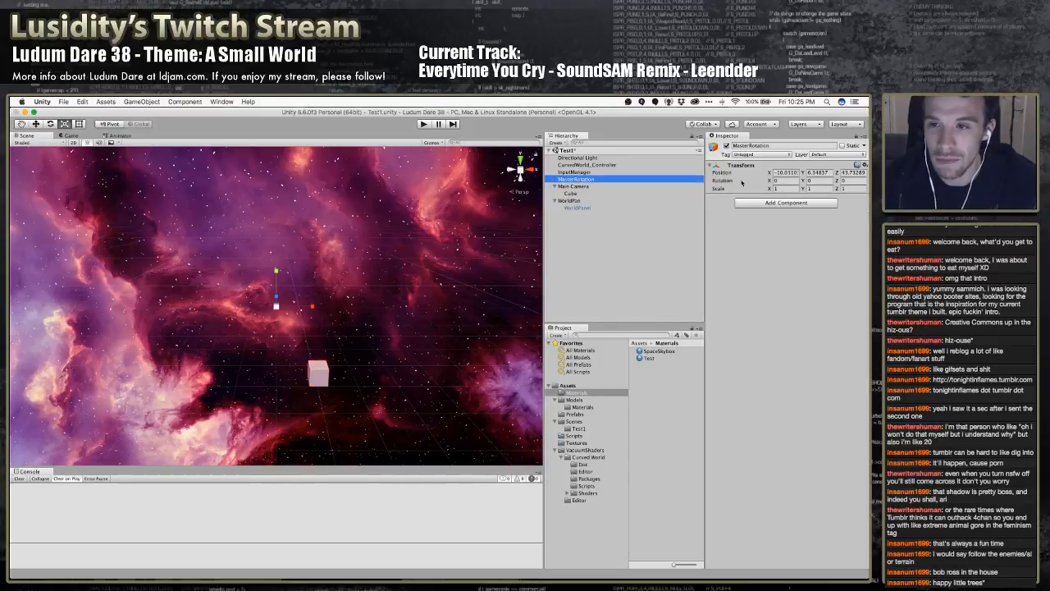
Set the MasterRotation object's position to 0, 0, 0
{"action": "left_click", "coordinate": [792, 173]}
{"action": "type", "text": "0"}
{"action": "key", "text": "Tab"}
{"action": "type", "text": "0"}
{"action": "key", "text": "Tab"}
{"action": "type", "text": "0"}
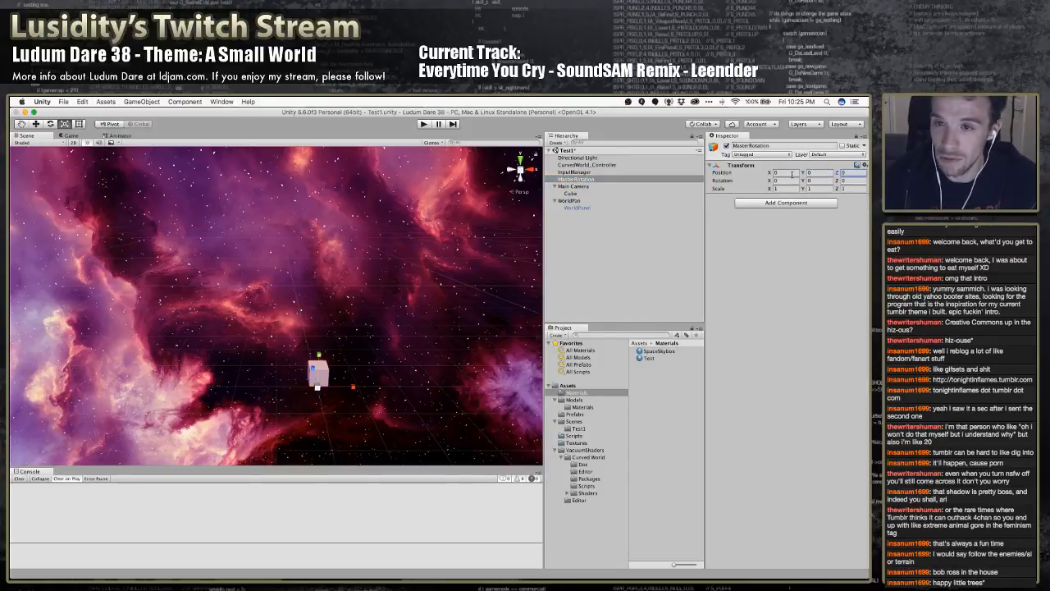
Make Main Camera and WorldPan children of the zeroed MasterRotation object
{"action": "left_click", "coordinate": [596, 187]}
{"action": "left_click", "coordinate": [581, 200], "text": "super"}
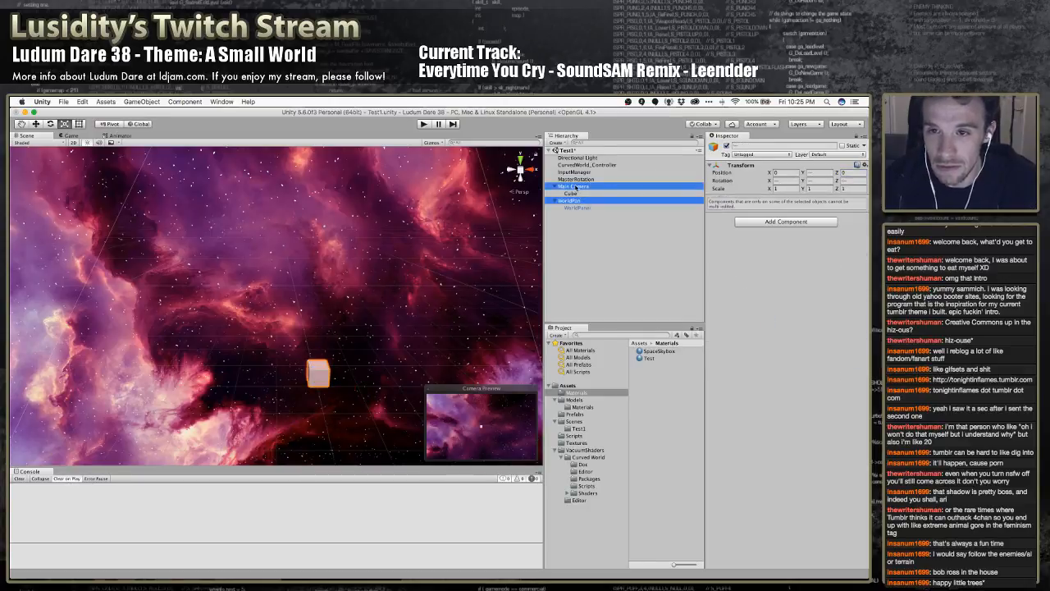
{"action": "left_click_drag", "start_coordinate": [577, 187], "coordinate": [579, 179]}
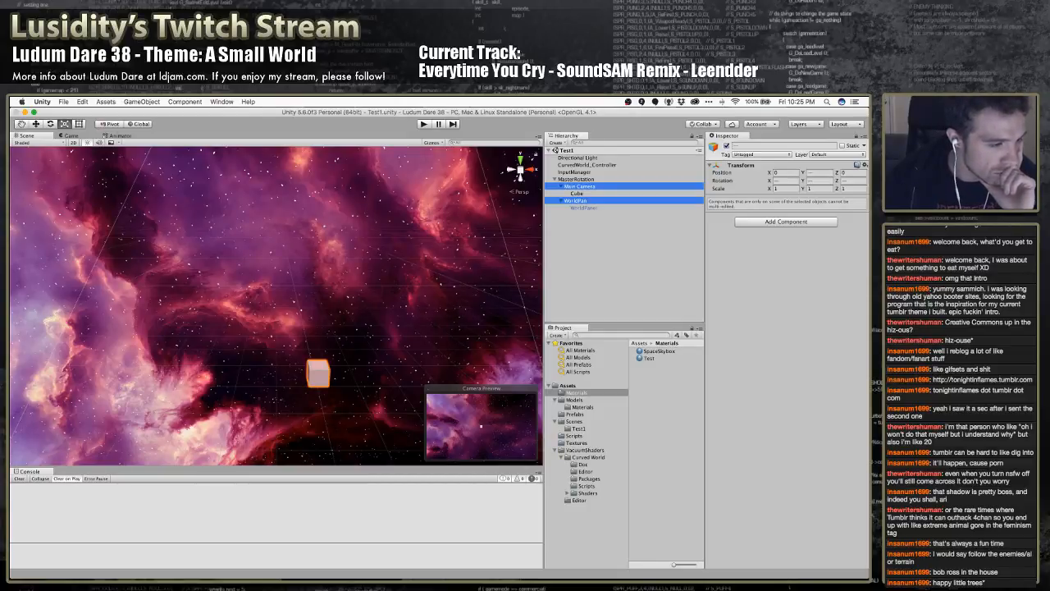
{"action": "key", "text": "super+Tab"}
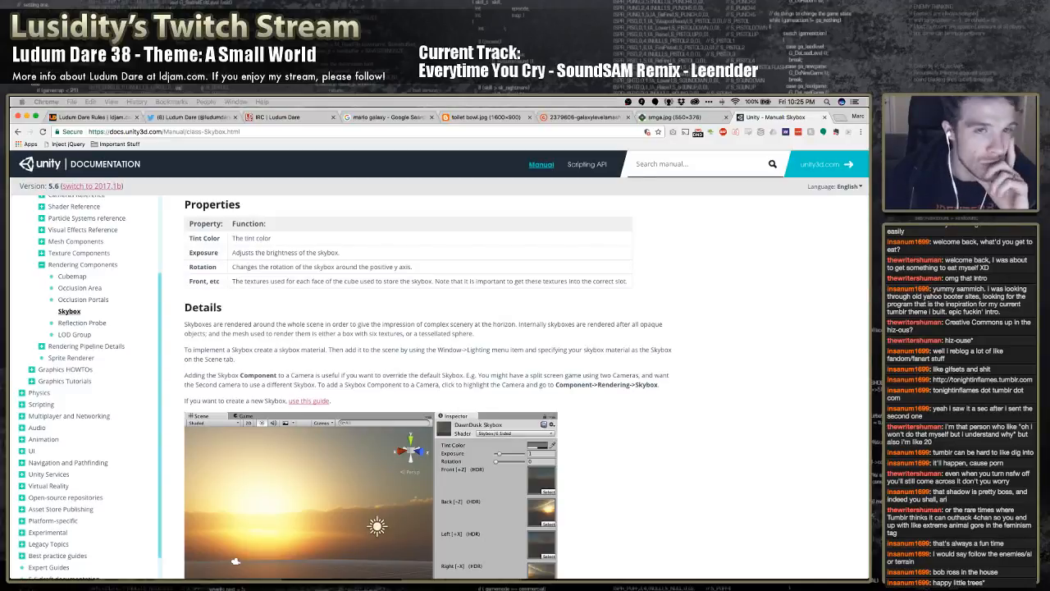
{"action": "left_click", "coordinate": [338, 110]}
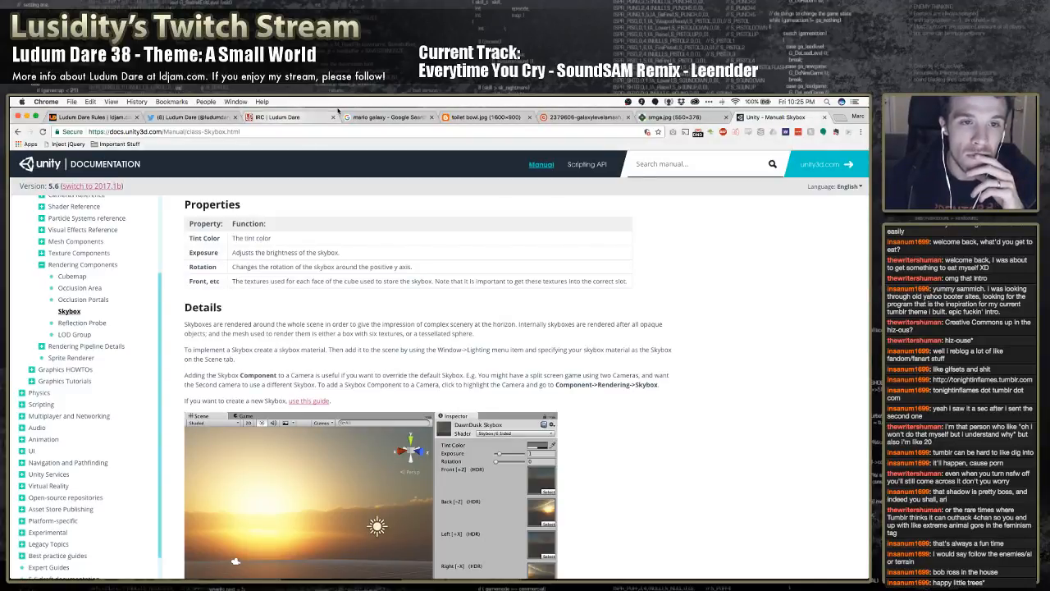
{"action": "mouse_move", "coordinate": [238, 584]}
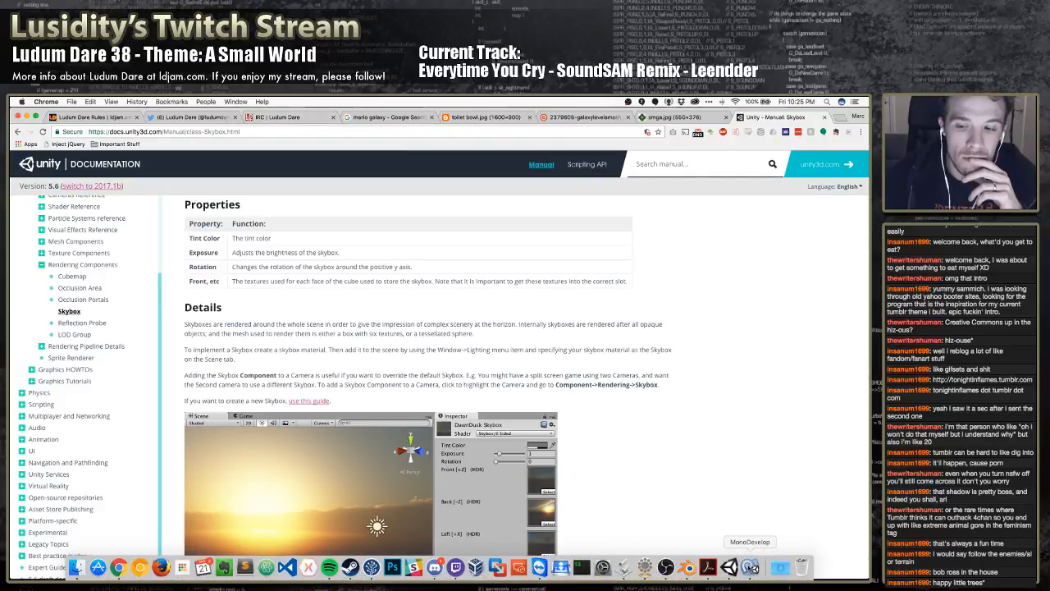
{"action": "left_click", "coordinate": [750, 567]}
{"action": "left_click", "coordinate": [730, 567]}
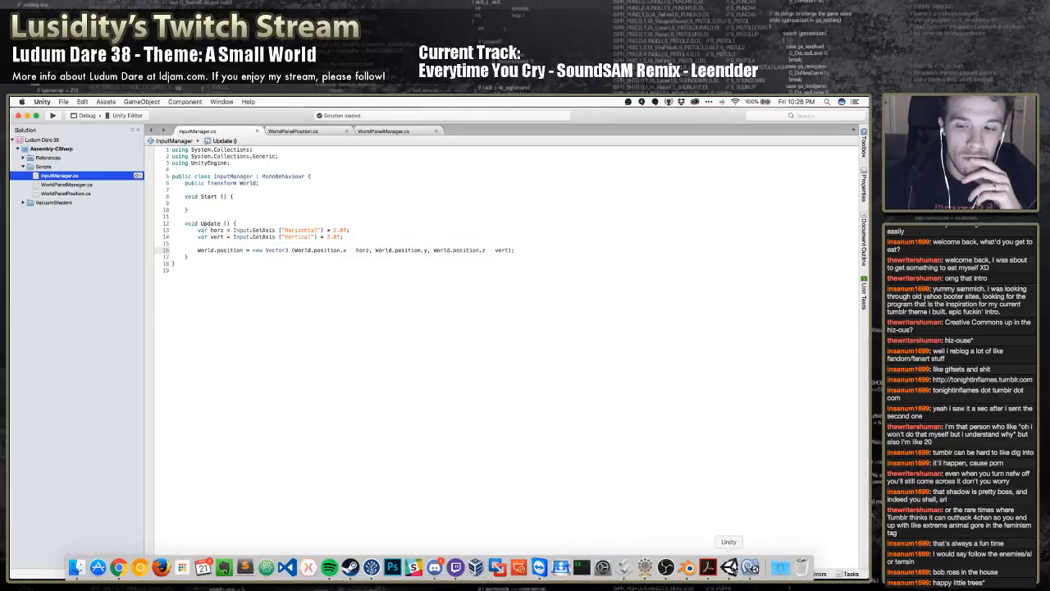
Empty the Trash and close the Finder window showing the Textures folder
{"action": "right_click", "coordinate": [800, 568]}
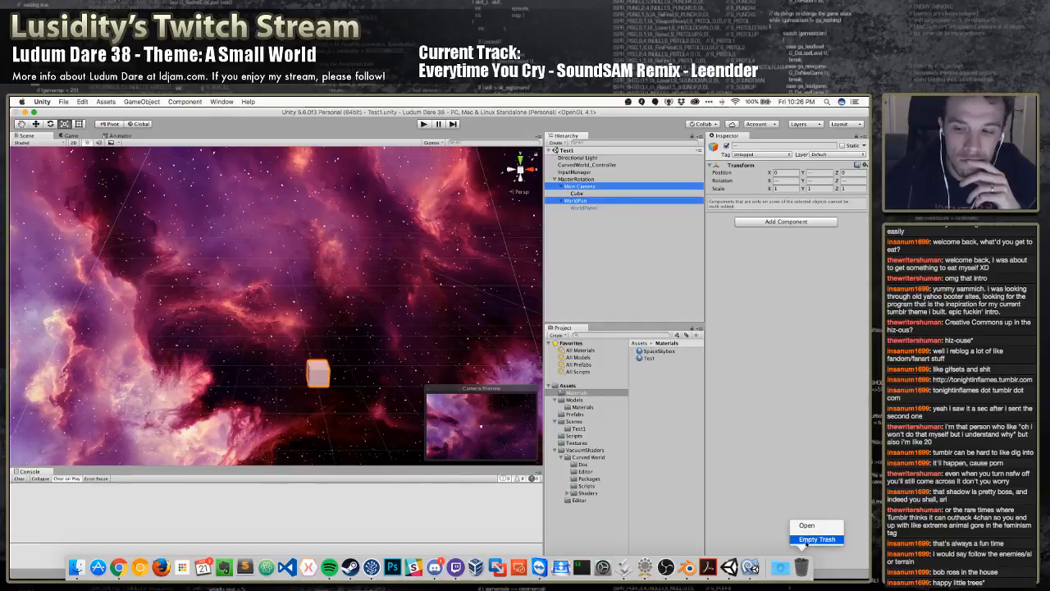
{"action": "left_click", "coordinate": [805, 543]}
{"action": "key", "text": "Return"}
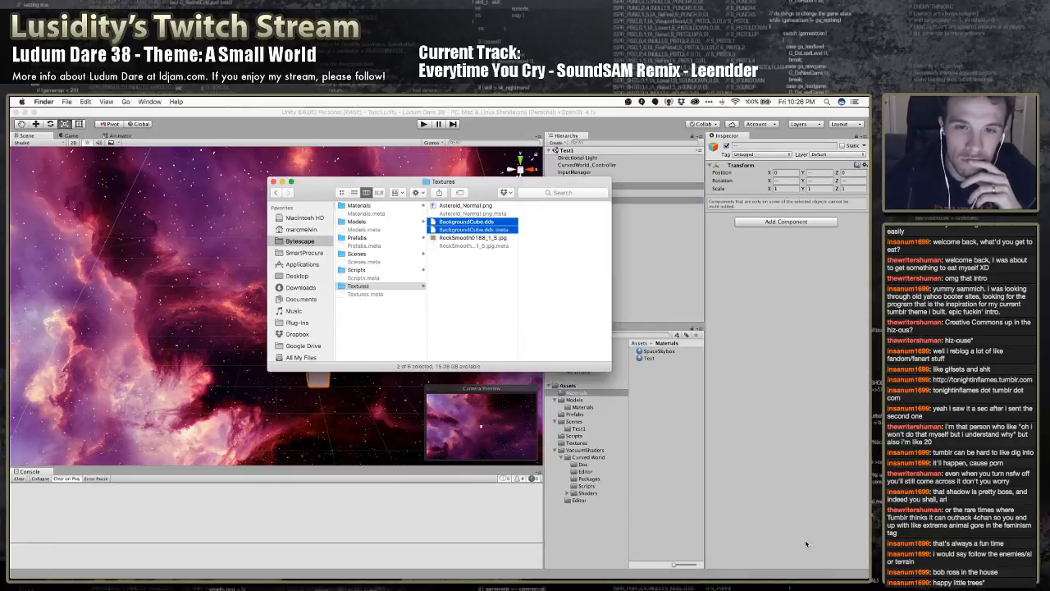
{"action": "scroll", "coordinate": [276, 292], "scroll_direction": "down", "scroll_amount": 1}
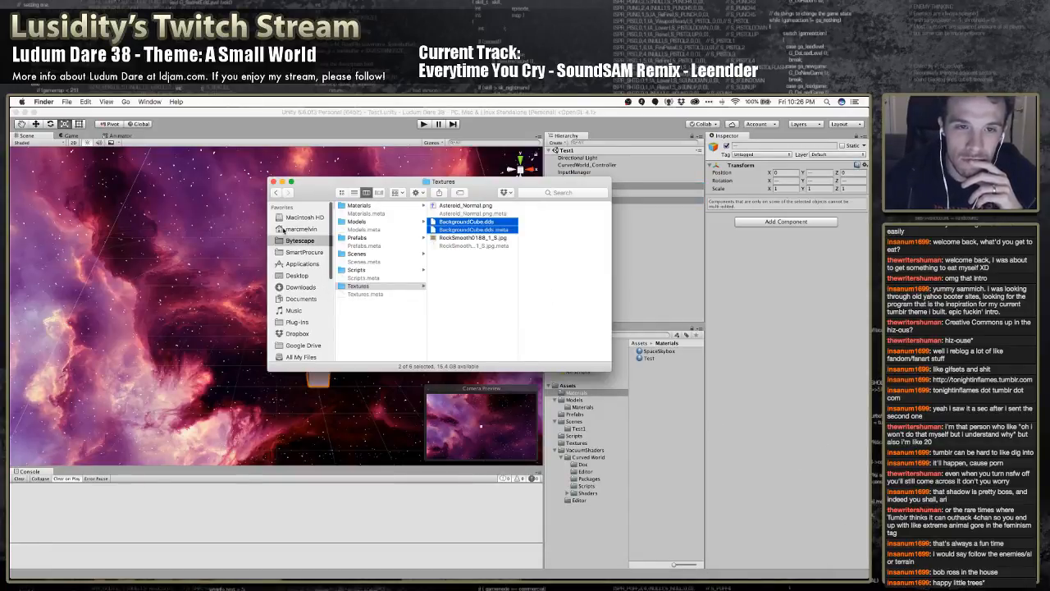
{"action": "left_click", "coordinate": [273, 182]}
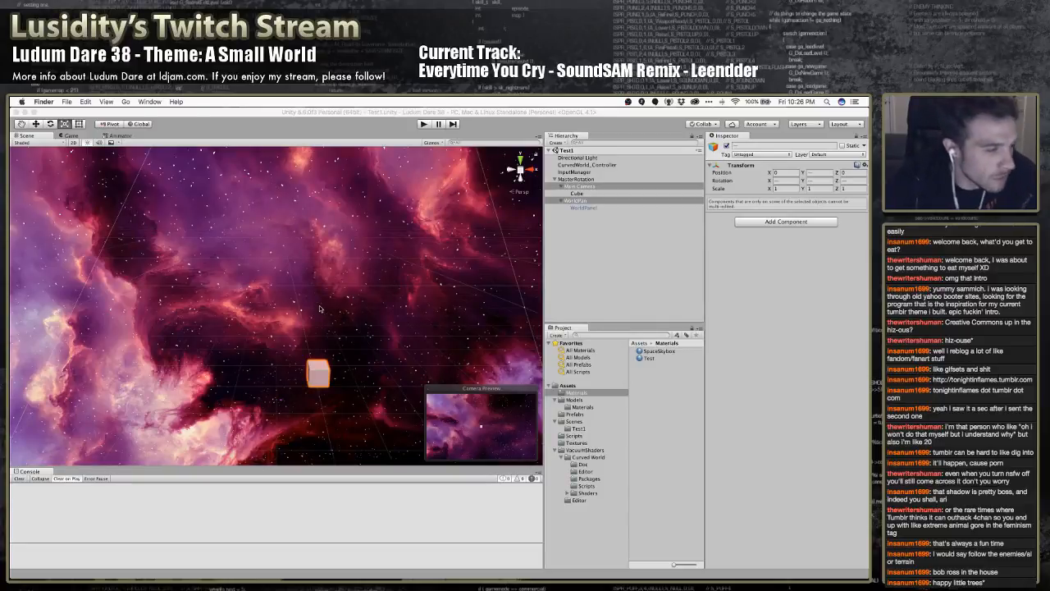
Switch to MonoDevelop and add an empty line below the World.position assignment in InputManager's Update method
{"action": "left_click", "coordinate": [620, 268]}
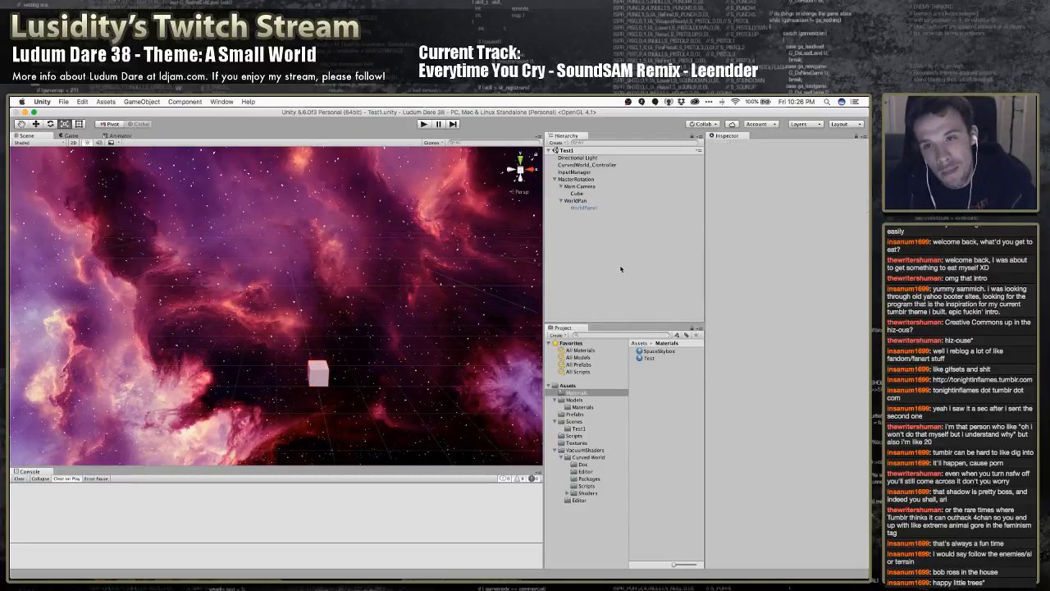
{"action": "key", "text": "super+Tab"}
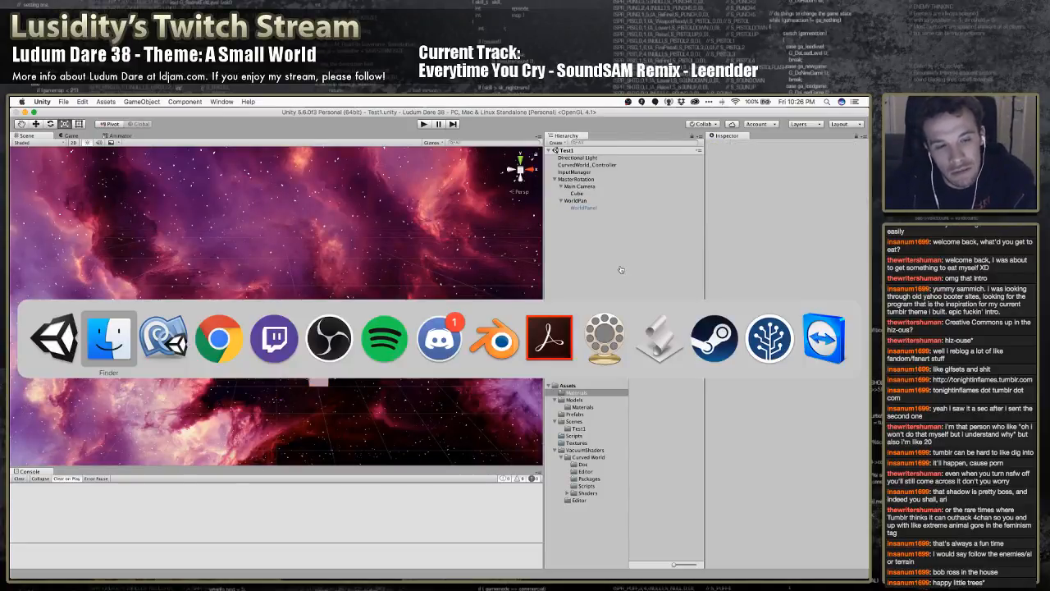
{"action": "key", "text": "super+Tab"}
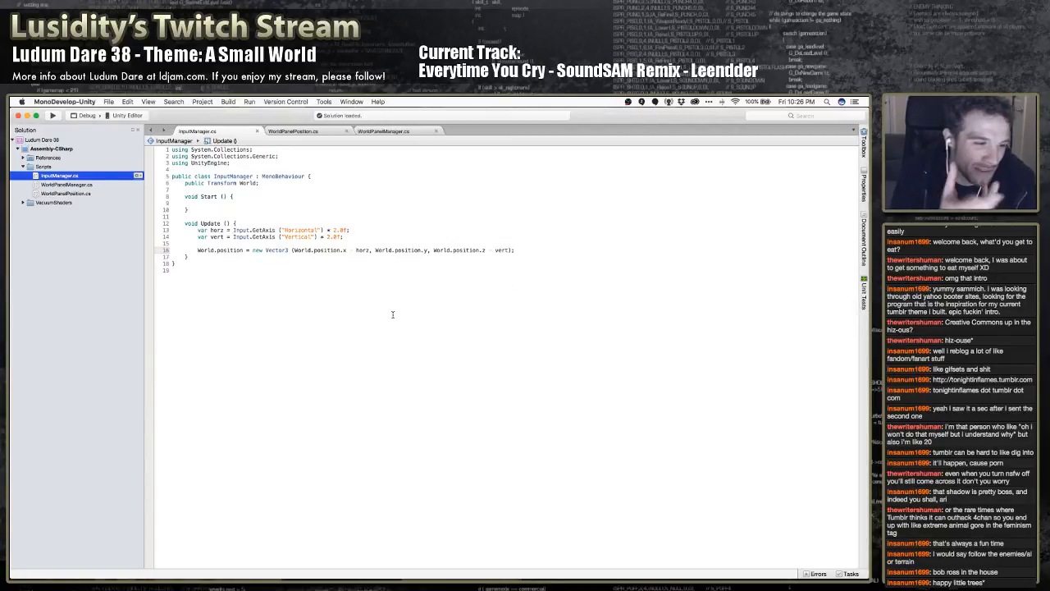
{"action": "left_click", "coordinate": [284, 257]}
{"action": "key", "text": "Up"}
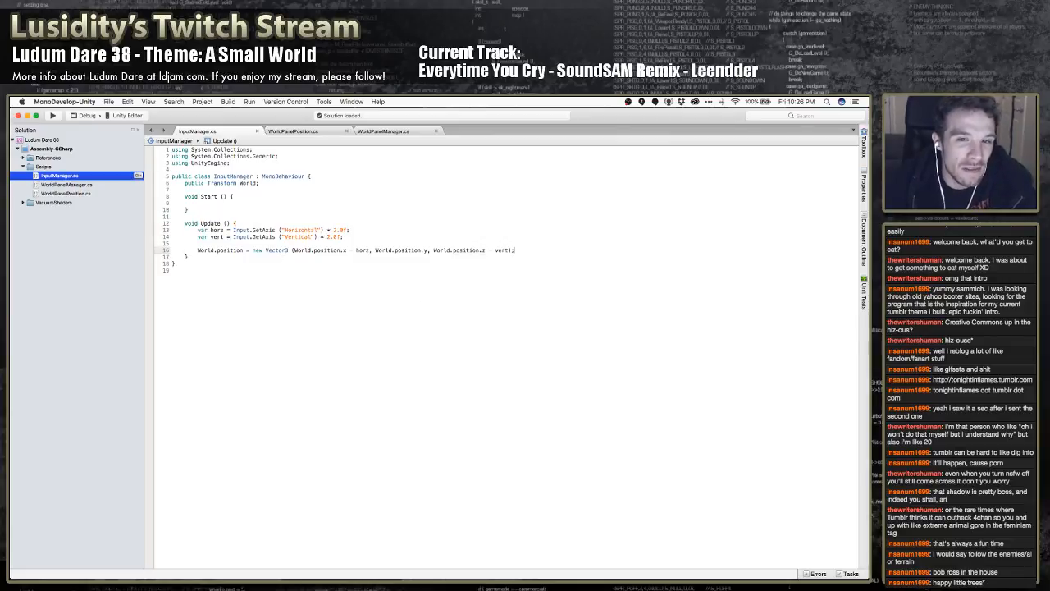
{"action": "key", "text": "Return"}
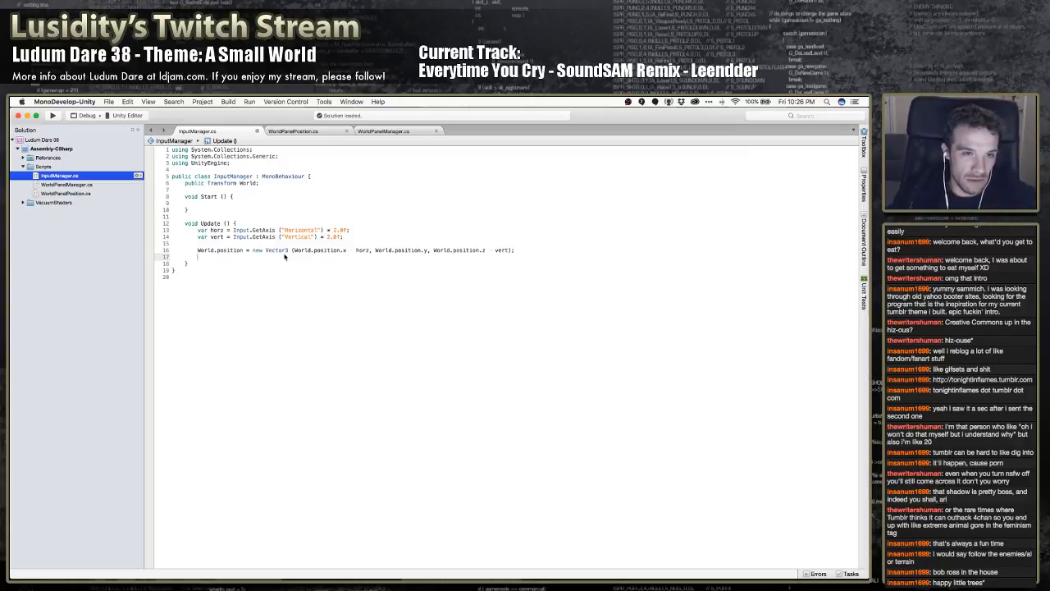
Declare "public Transform MasterRotation;" above the World field in the InputManager class
{"action": "key", "text": "Up"}
{"action": "key", "text": "Up"}
{"action": "key", "text": "Up"}
{"action": "key", "text": "Up"}
{"action": "key", "text": "Up"}
{"action": "key", "text": "Up"}
{"action": "key", "text": "Up"}
{"action": "key", "text": "Up"}
{"action": "key", "text": "Up"}
{"action": "key", "text": "Up"}
{"action": "key", "text": "Up"}
{"action": "key", "text": "Up"}
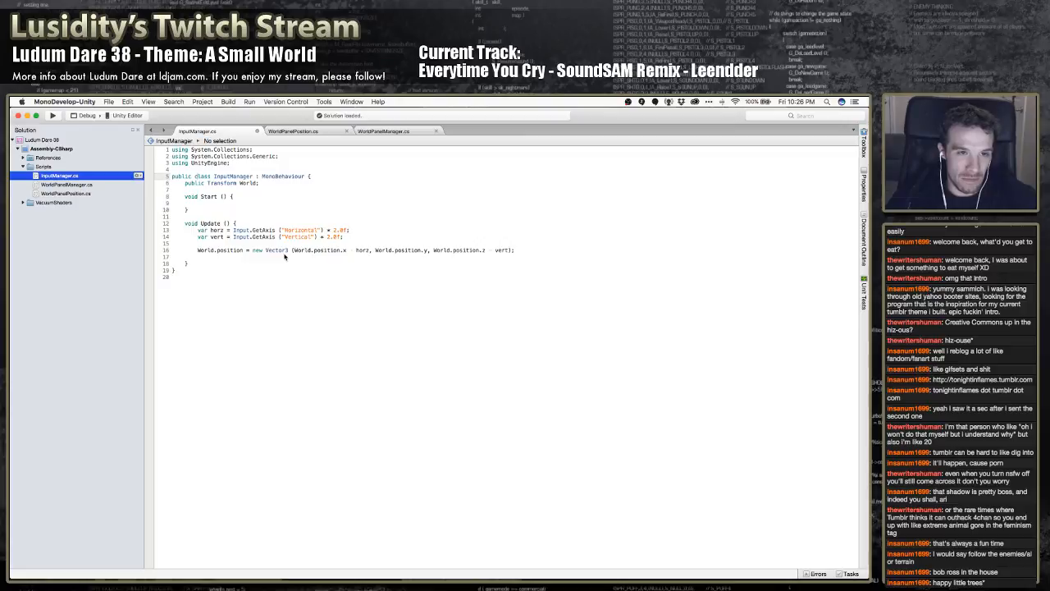
{"action": "key", "text": "End"}
{"action": "key", "text": "Return"}
{"action": "type", "text": "public Trans"}
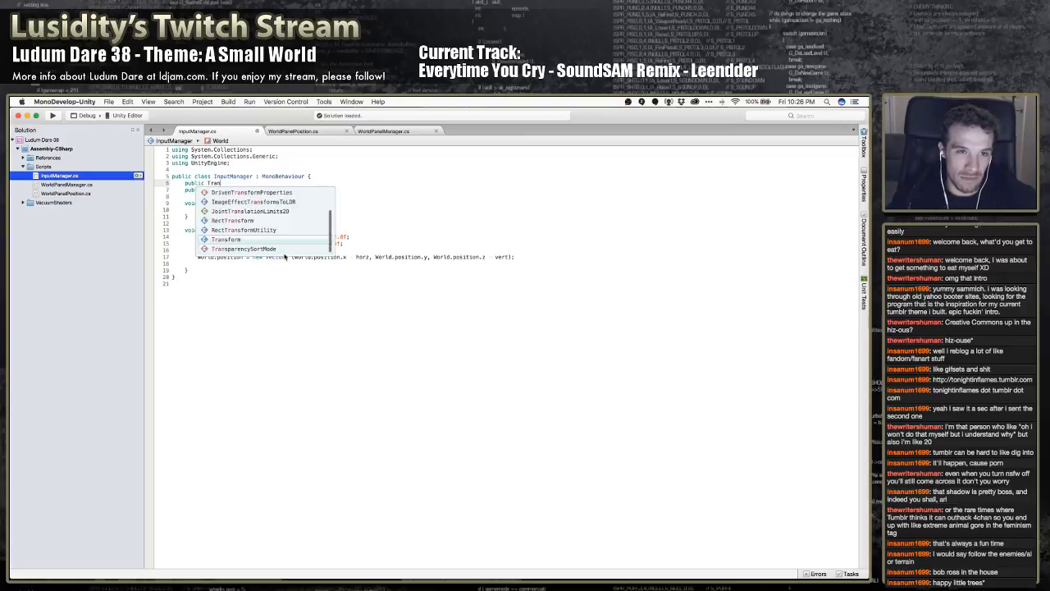
{"action": "type", "text": "form MasterRotation;"}
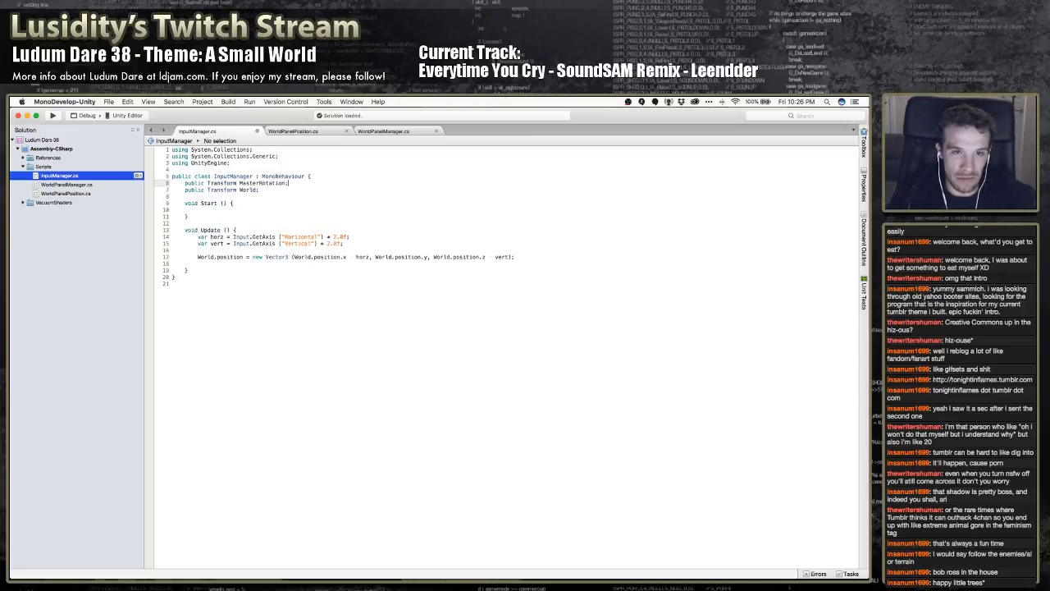
{"action": "key", "text": "Down"}
{"action": "key", "text": "Down"}
{"action": "key", "text": "Down"}
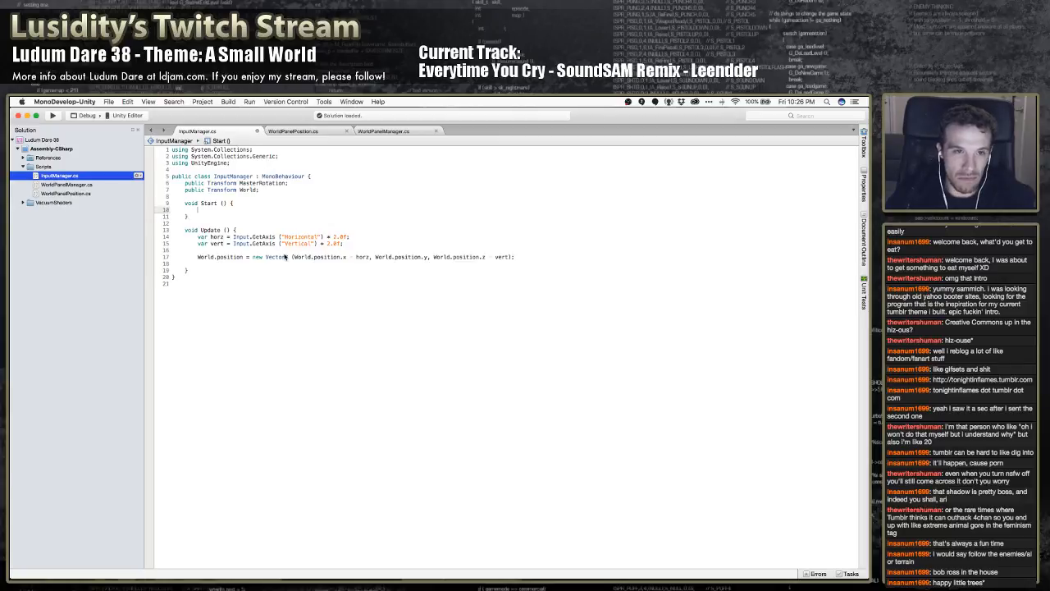
Switch to Unity and assign the MasterRotation object to InputManager's Master Rotation field
{"action": "key", "text": "super+Tab"}
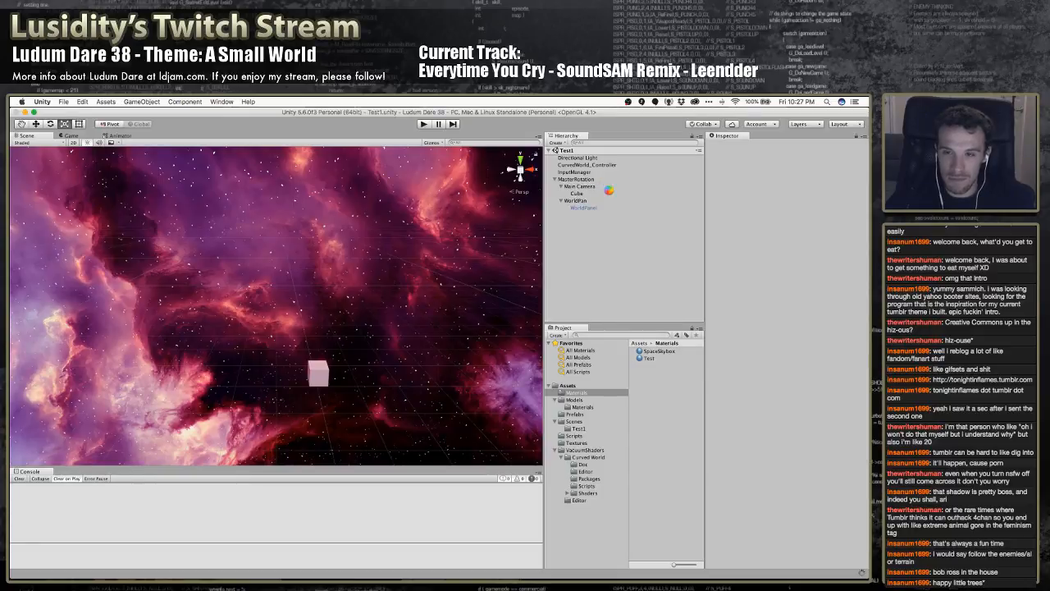
{"action": "left_click", "coordinate": [578, 179]}
{"action": "key", "text": "Up"}
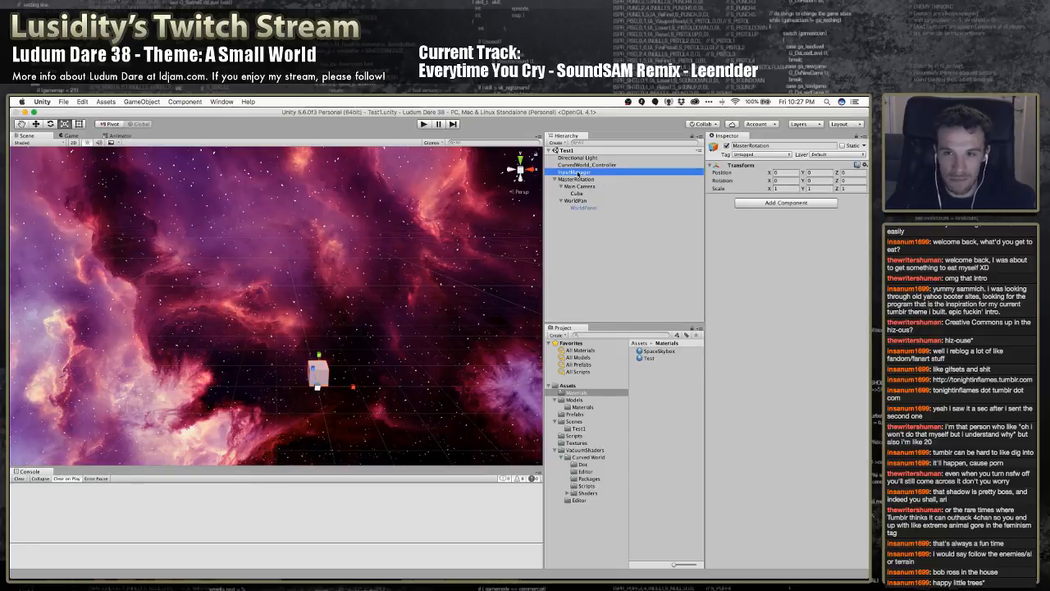
{"action": "left_click_drag", "start_coordinate": [578, 182], "coordinate": [781, 215]}
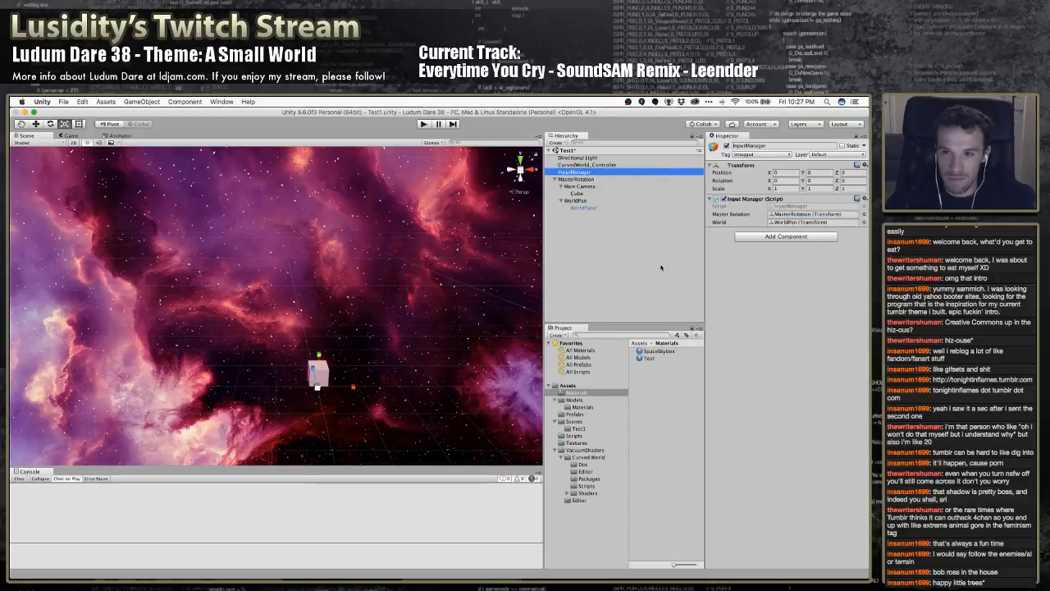
Switch to MonoDevelop and try to add a MasterRotation.RotateAround call below the World.position assignment
{"action": "key", "text": "super+Tab"}
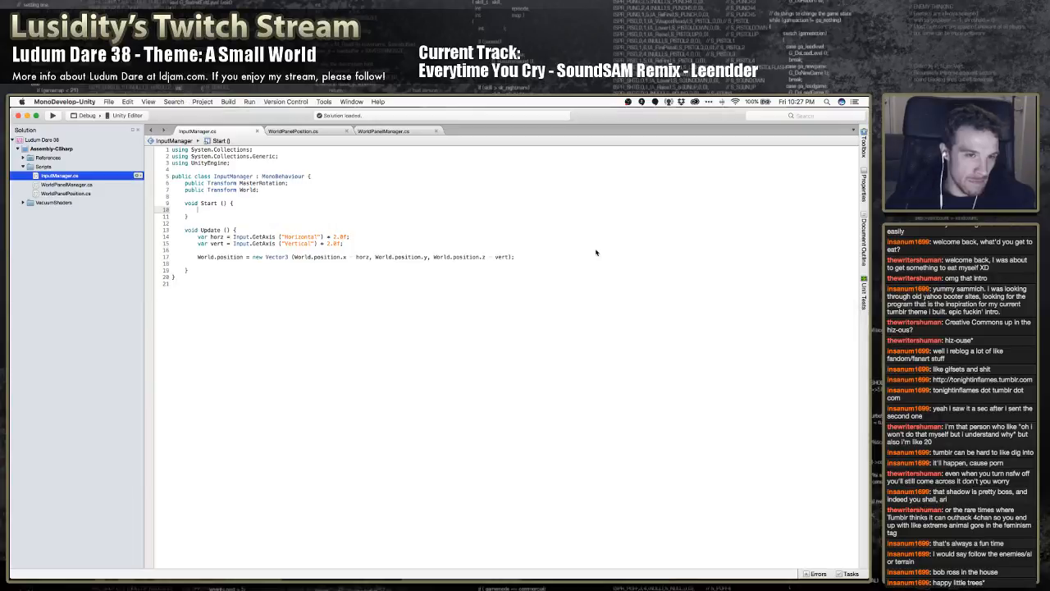
{"action": "left_click", "coordinate": [261, 263]}
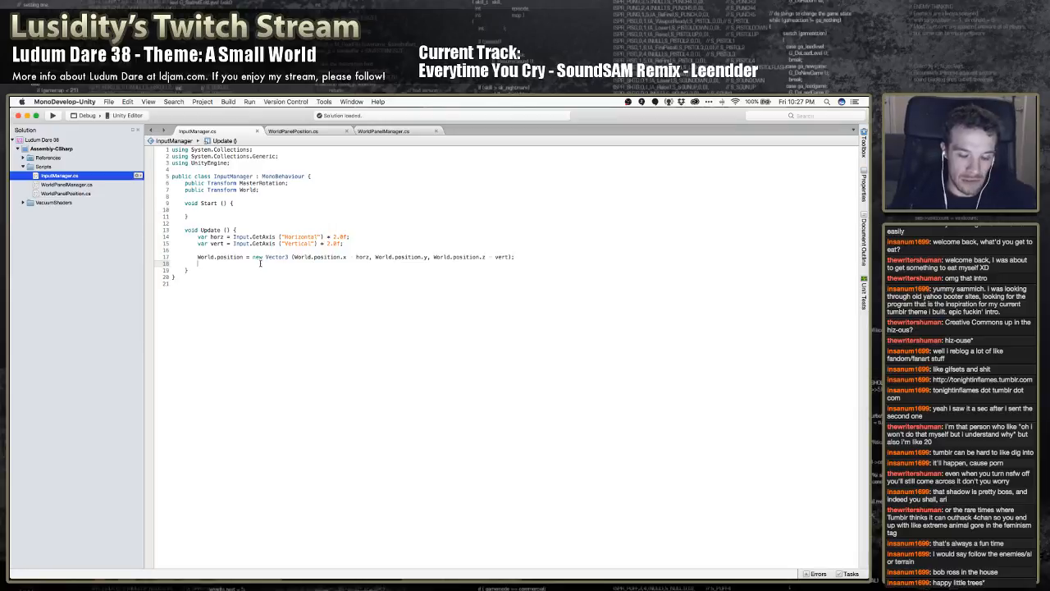
{"action": "type", "text": "MasterRot"}
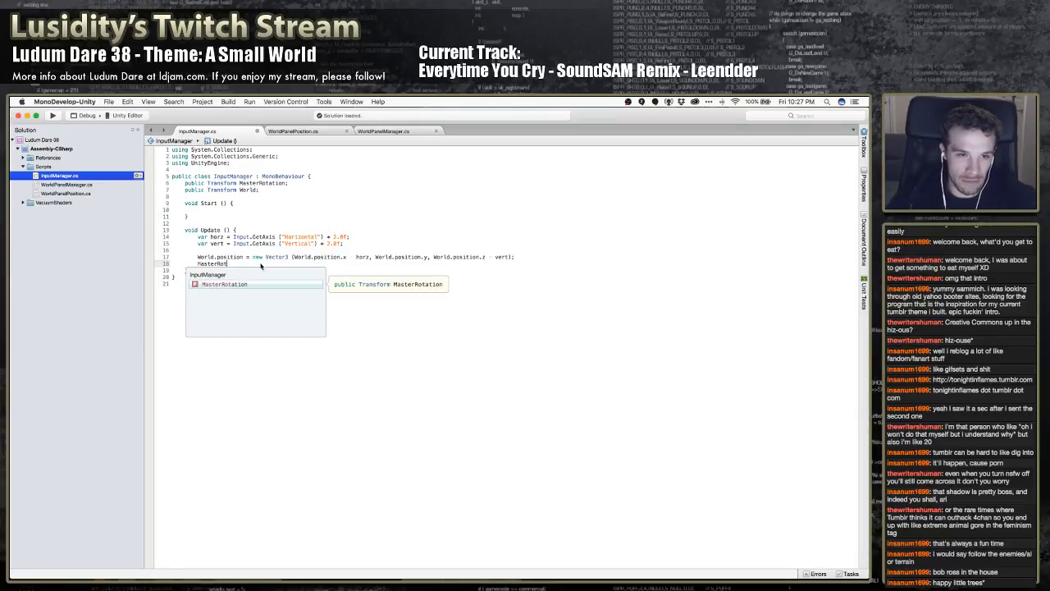
{"action": "key", "text": "Return"}
{"action": "type", "text": "."}
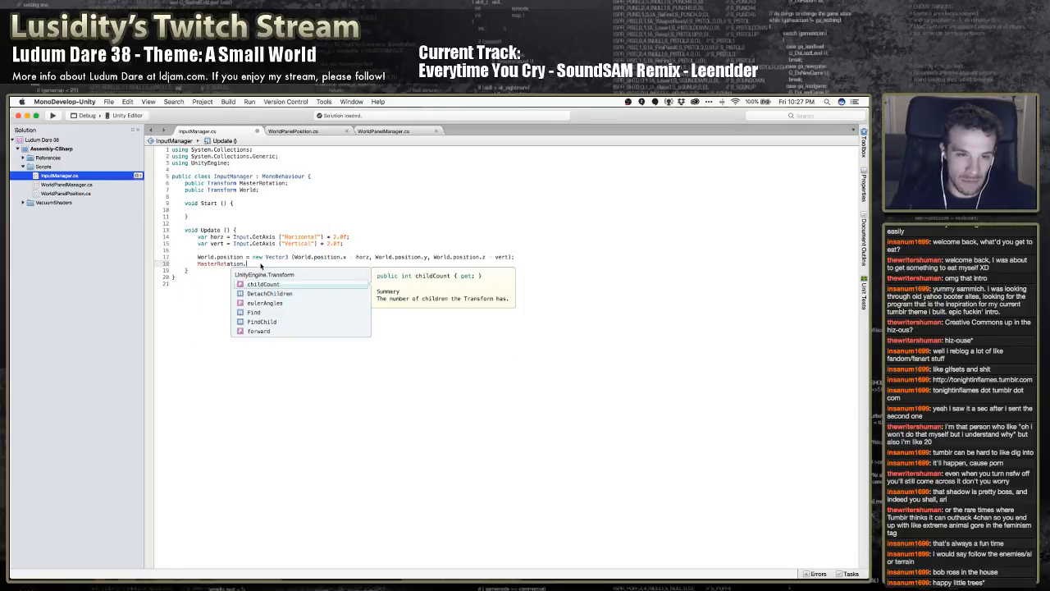
{"action": "type", "text": "rot"}
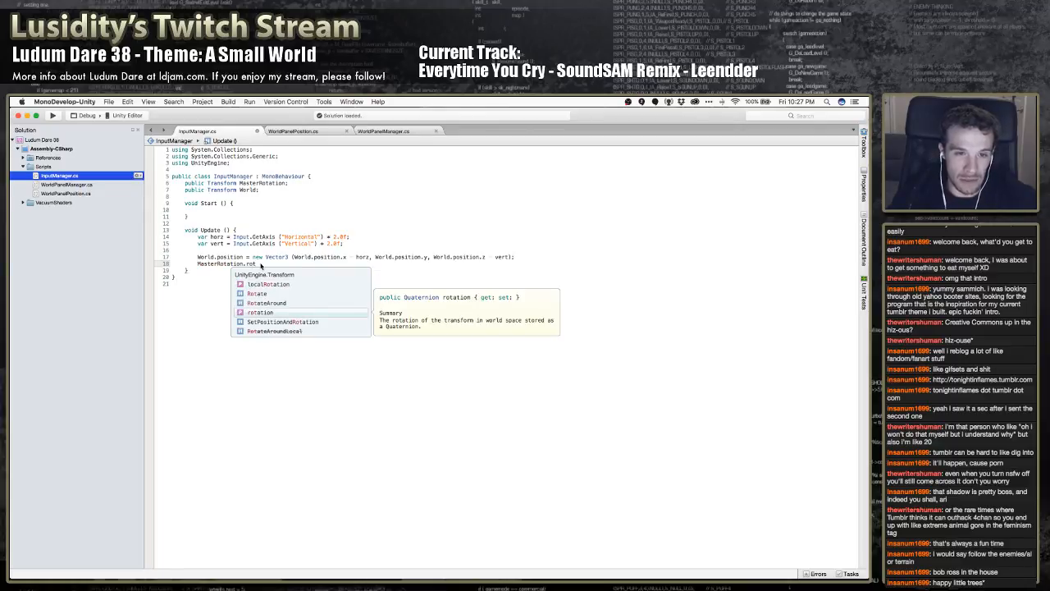
{"action": "key", "text": "Up"}
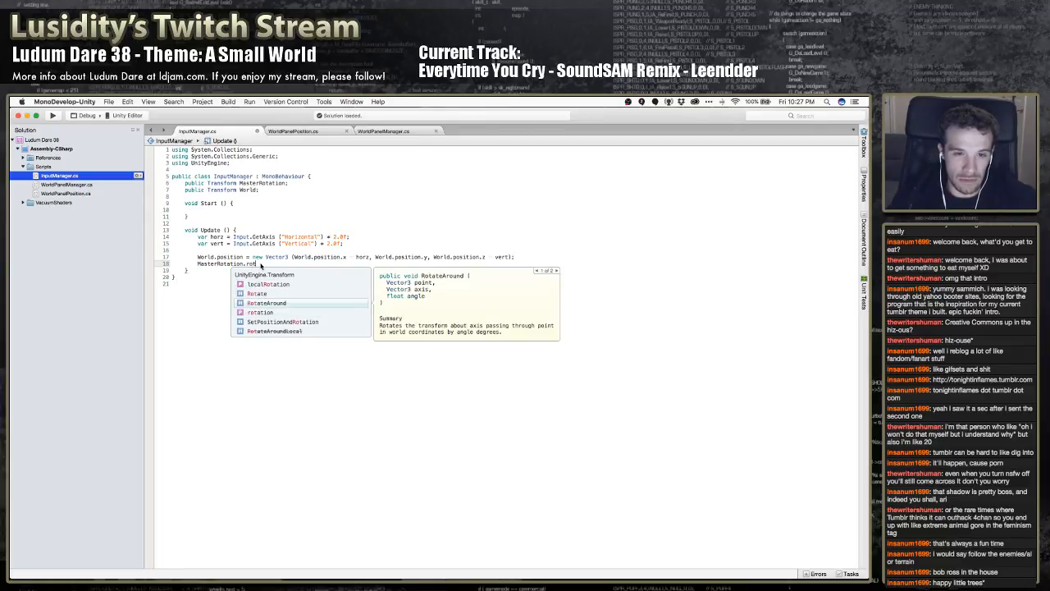
{"action": "key", "text": "Return"}
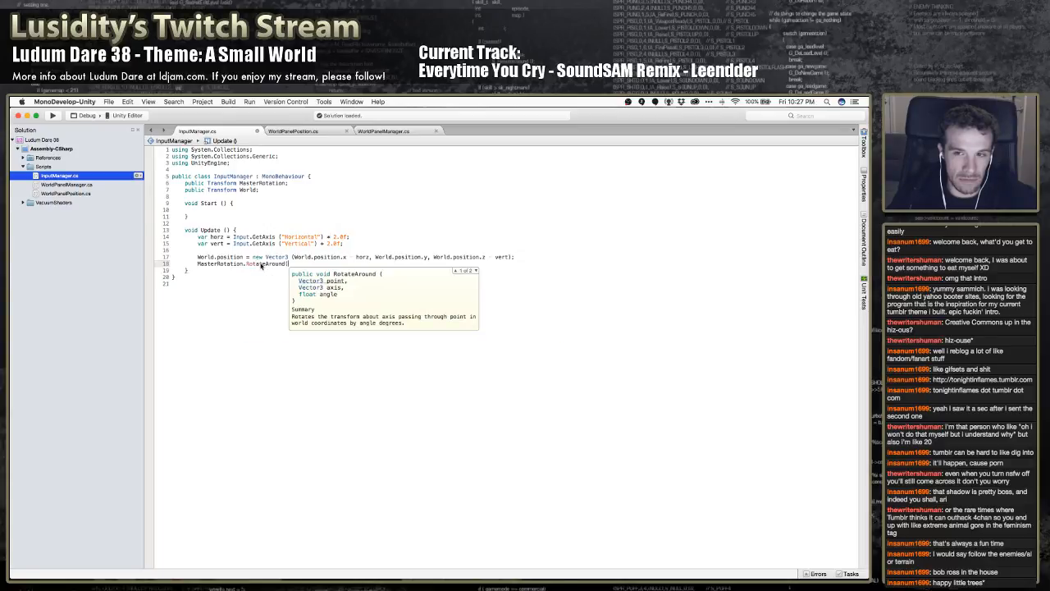
{"action": "key", "text": "BackSpace"}
{"action": "key", "text": "BackSpace"}
{"action": "key", "text": "BackSpace"}
{"action": "key", "text": "BackSpace"}
{"action": "key", "text": "BackSpace"}
{"action": "key", "text": "BackSpace"}
{"action": "key", "text": "BackSpace"}
{"action": "key", "text": "BackSpace"}
{"action": "key", "text": "BackSpace"}
{"action": "key", "text": "BackSpace"}
{"action": "key", "text": "BackSpace"}
{"action": "key", "text": "BackSpace"}
{"action": "key", "text": "BackSpace"}
{"action": "key", "text": "BackSpace"}
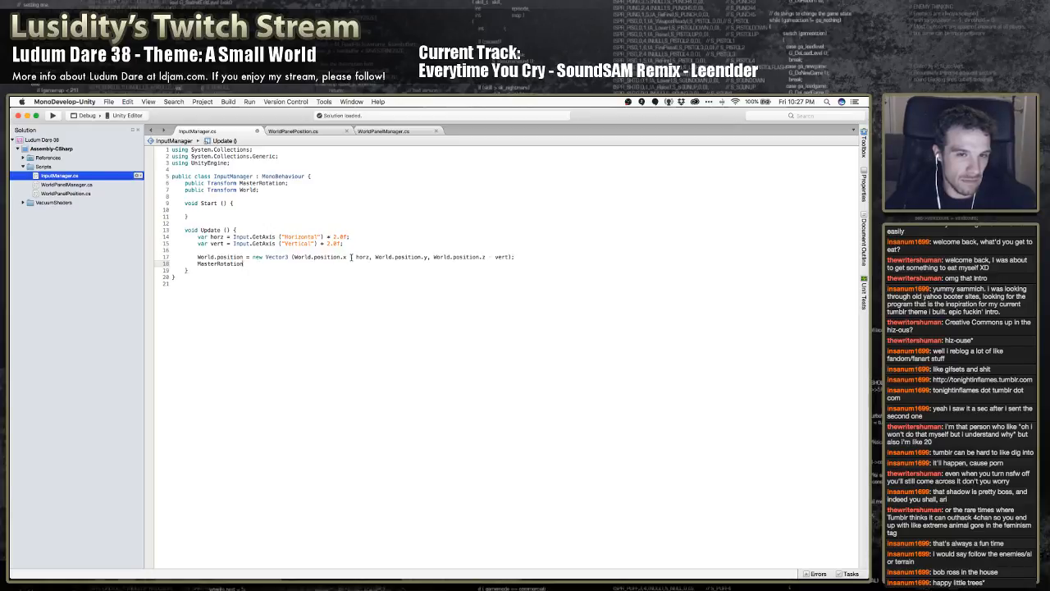
Change the assignment target World.position to World.localPosition in InputManager's Update method
{"action": "left_click", "coordinate": [332, 257]}
{"action": "double_click", "coordinate": [218, 257]}
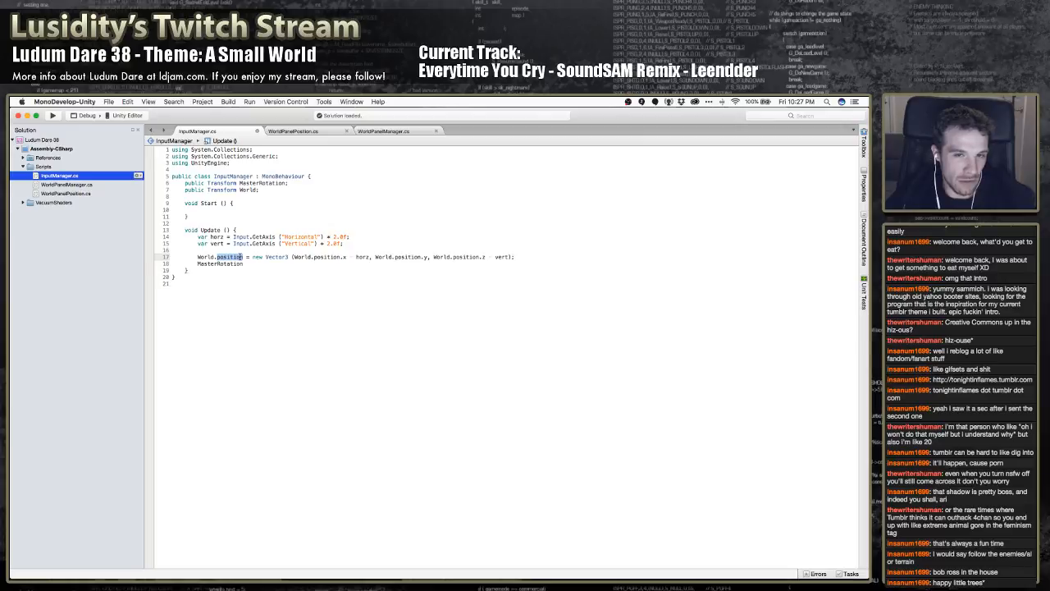
{"action": "mouse_move", "coordinate": [240, 257]}
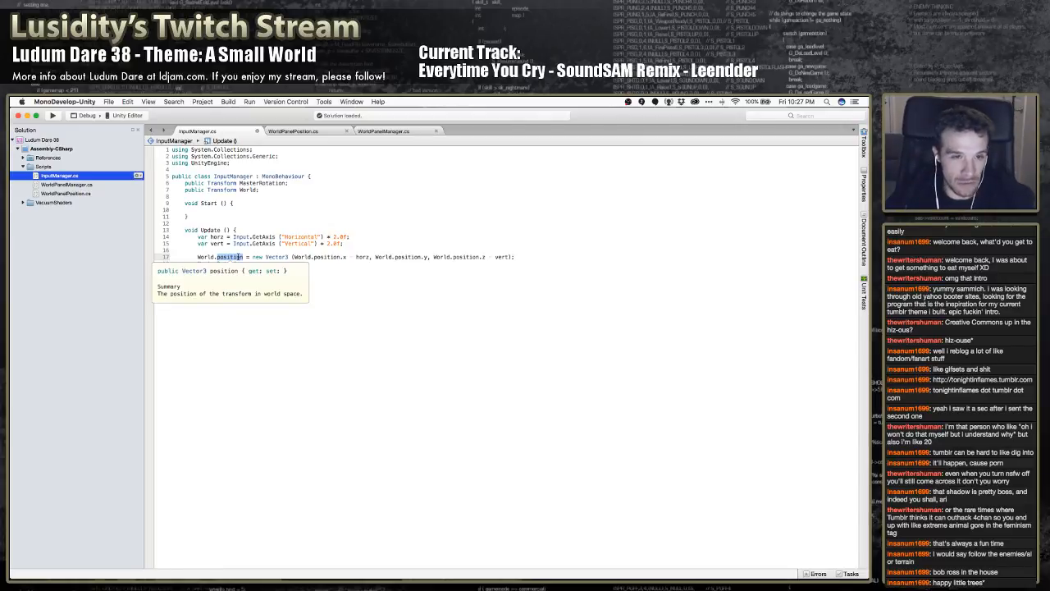
{"action": "key", "text": "Left"}
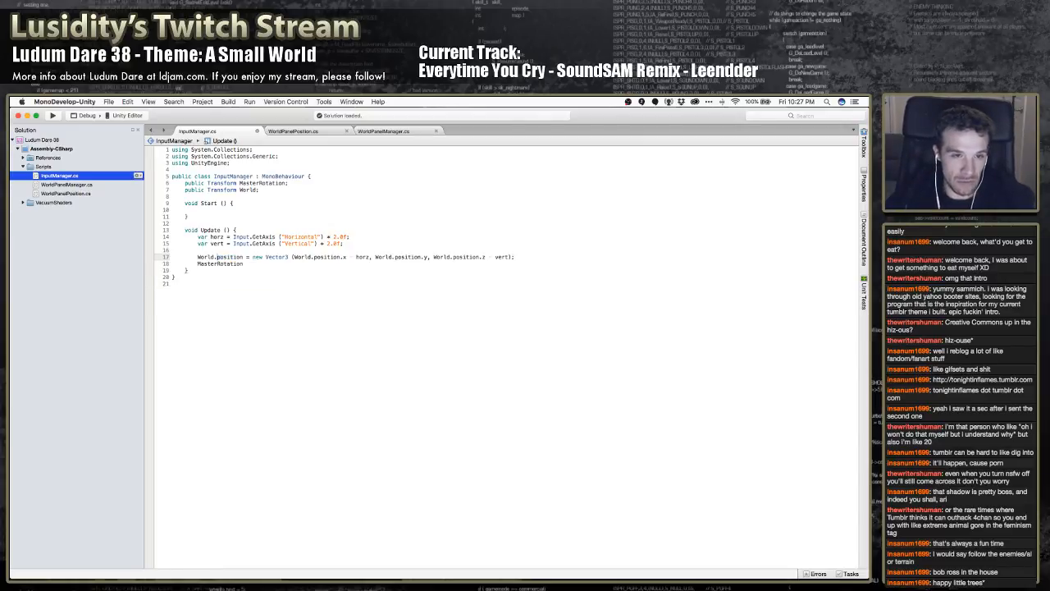
{"action": "double_click", "coordinate": [237, 258]}
{"action": "type", "text": "local"}
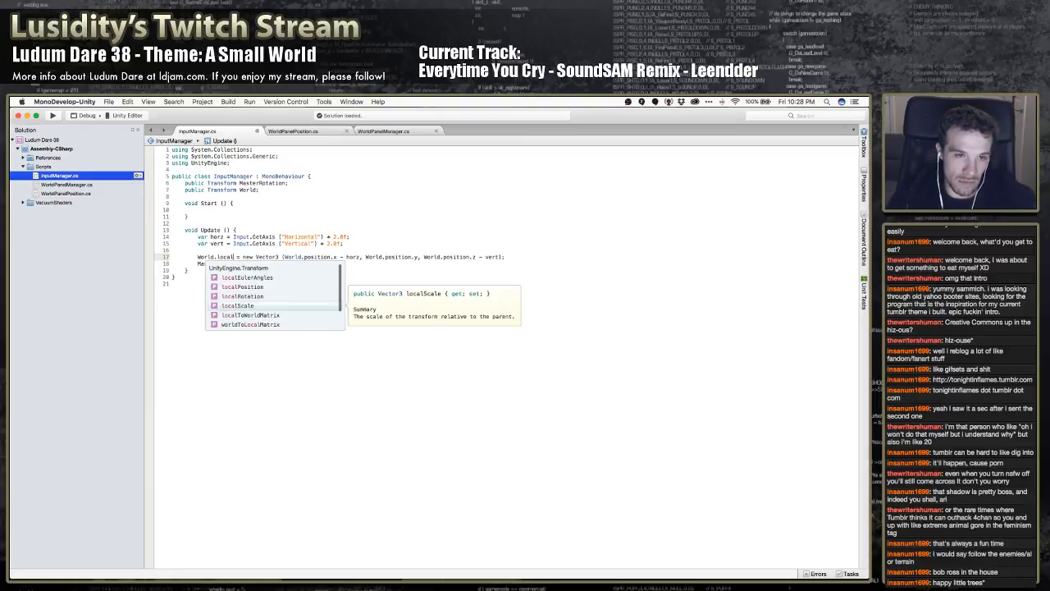
{"action": "type", "text": "Po"}
{"action": "key", "text": "Return"}
Replace position with localPosition in the x, y and z arguments of the new Vector3
{"action": "double_click", "coordinate": [238, 257]}
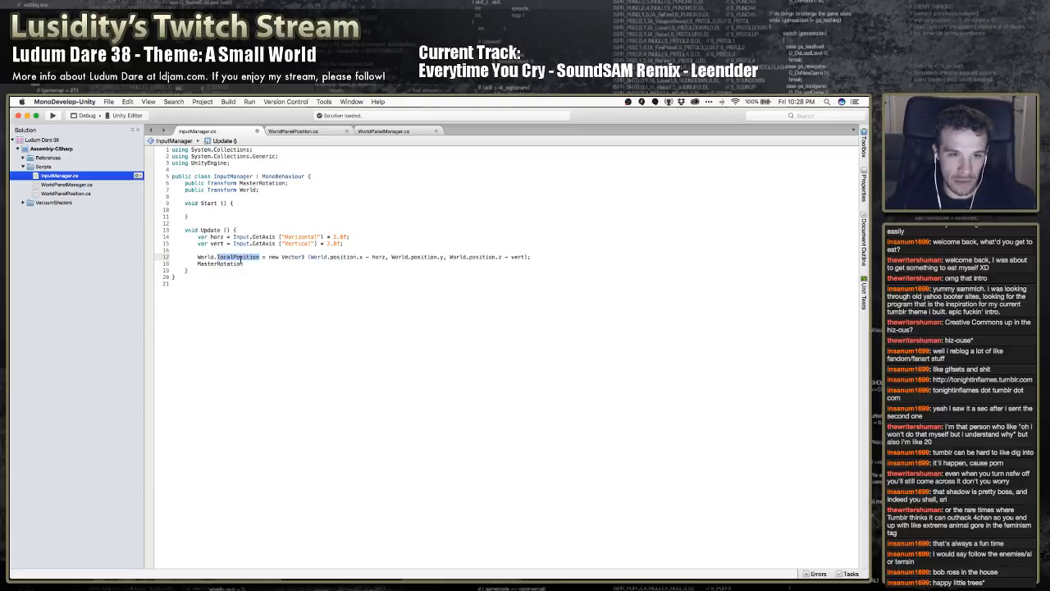
{"action": "key", "text": "super+c"}
{"action": "double_click", "coordinate": [343, 257]}
{"action": "key", "text": "super+v"}
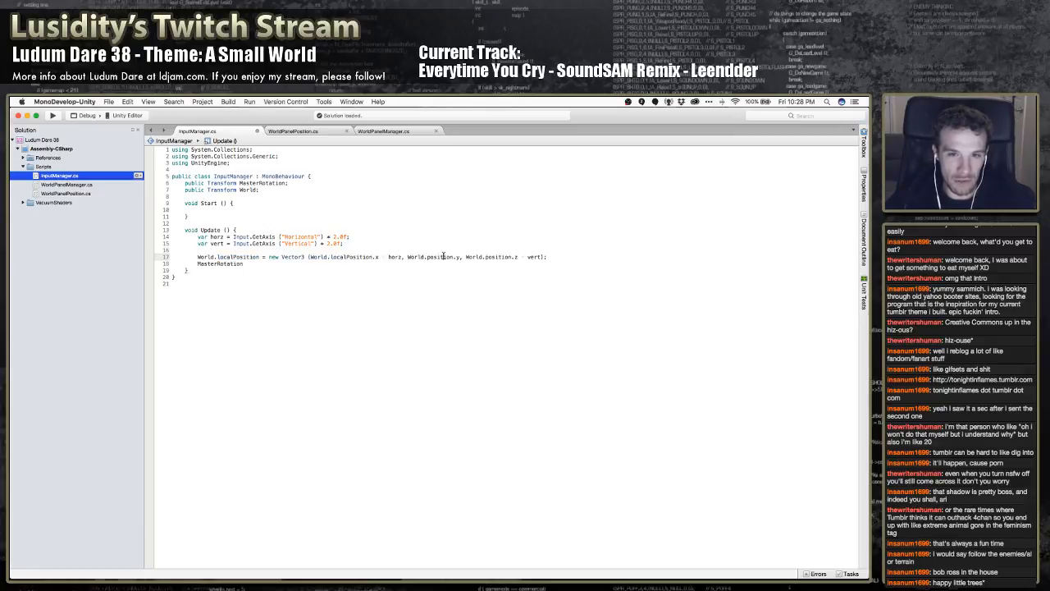
{"action": "double_click", "coordinate": [430, 257]}
{"action": "key", "text": "super+v"}
{"action": "double_click", "coordinate": [514, 257]}
{"action": "key", "text": "super+v"}
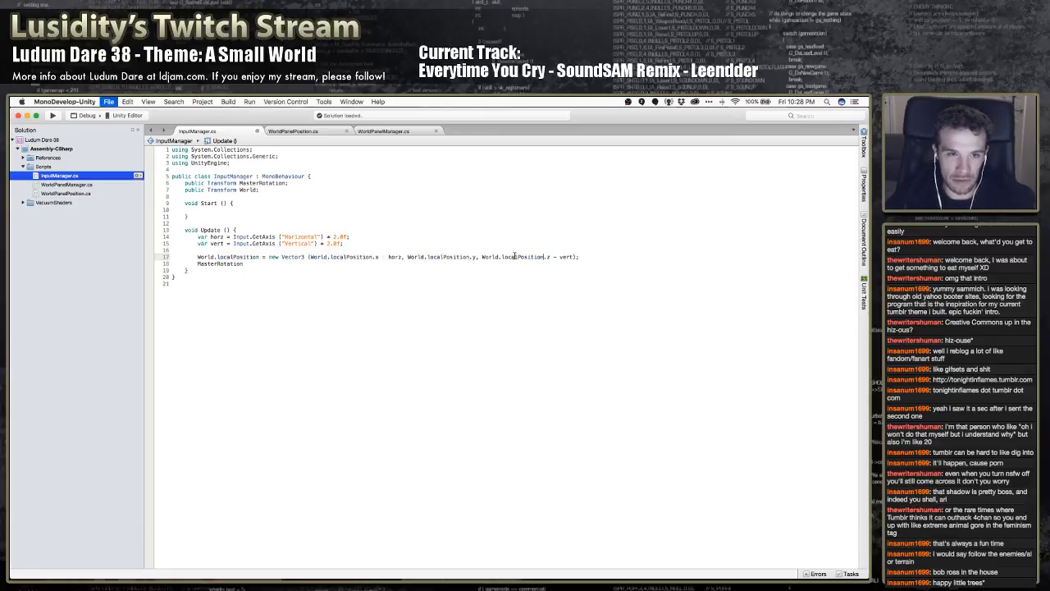
Delete the unfinished MasterRotation line from InputManager's Update method
{"action": "key", "text": "Down"}
{"action": "key", "text": "shift+Down"}
{"action": "key", "text": "BackSpace"}
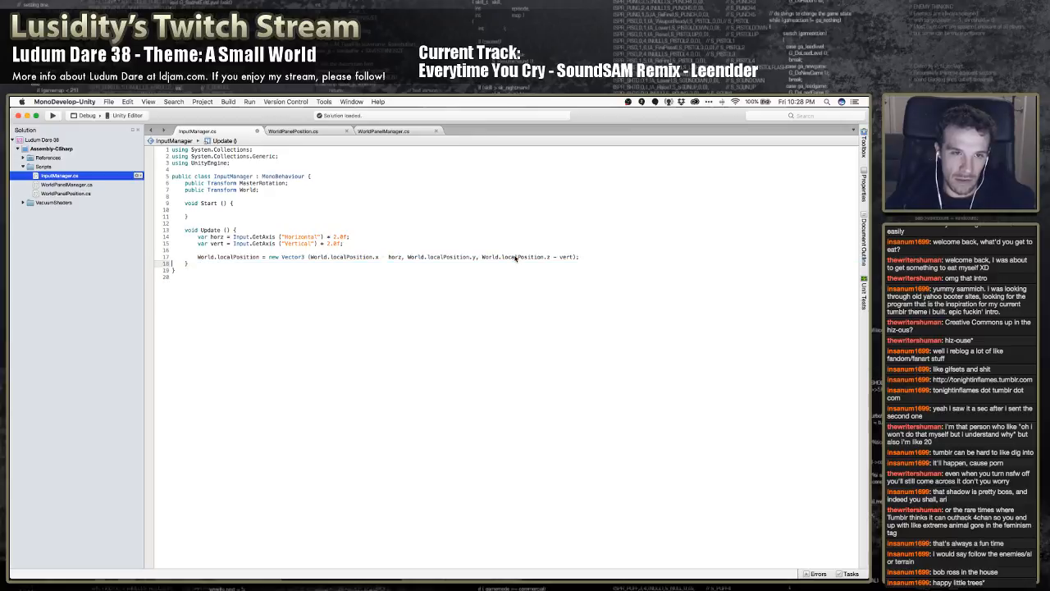
In WorldPanelPosition.cs, replace position with localPosition in the first x-bound condition and on both sides of its assignment
{"action": "left_click", "coordinate": [293, 131]}
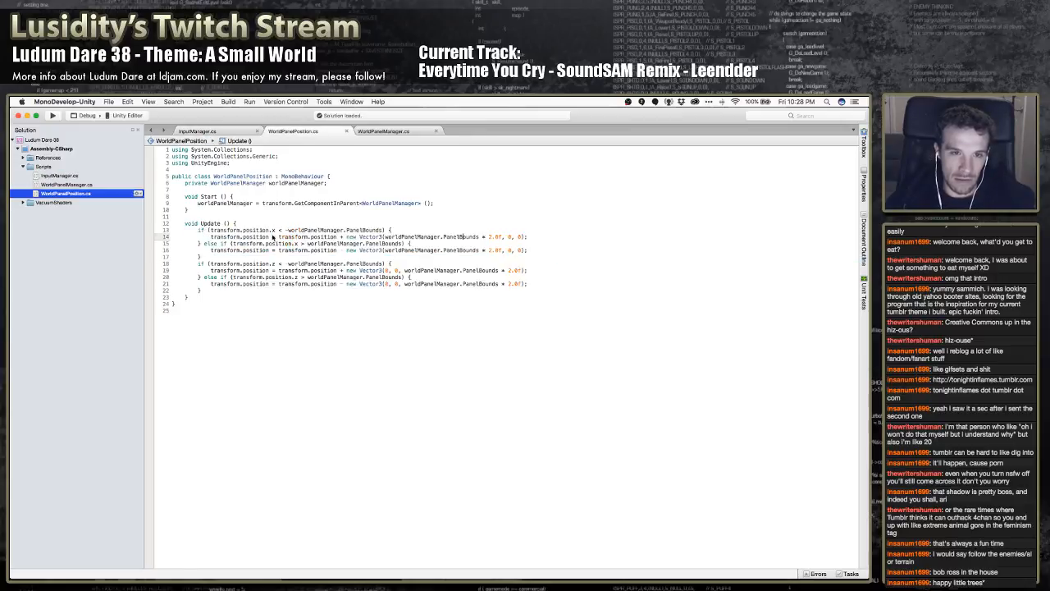
{"action": "double_click", "coordinate": [255, 230]}
{"action": "key", "text": "super+v"}
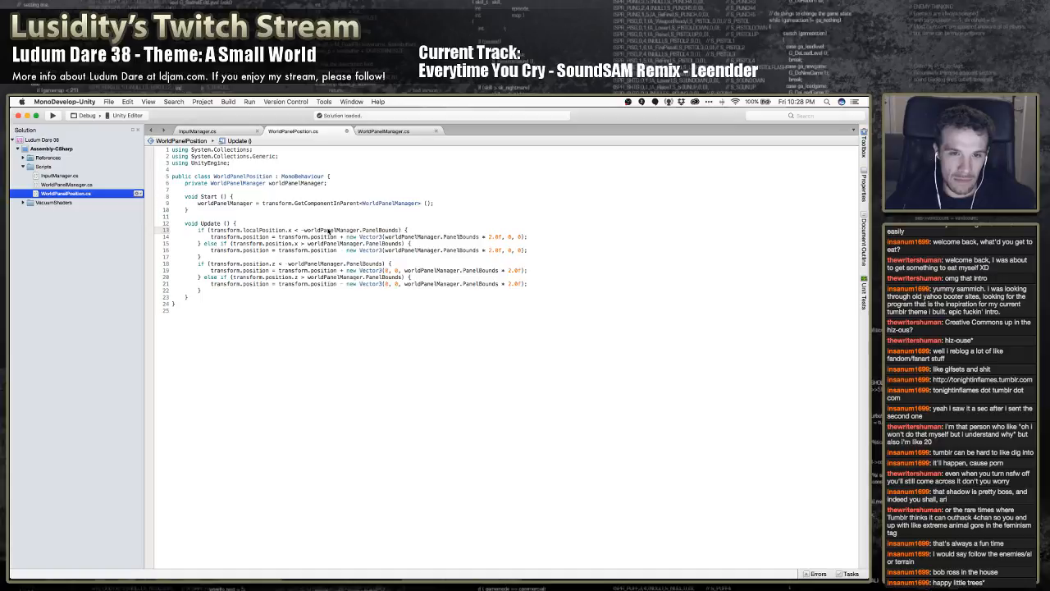
{"action": "double_click", "coordinate": [256, 237]}
{"action": "key", "text": "super+v"}
{"action": "double_click", "coordinate": [340, 237]}
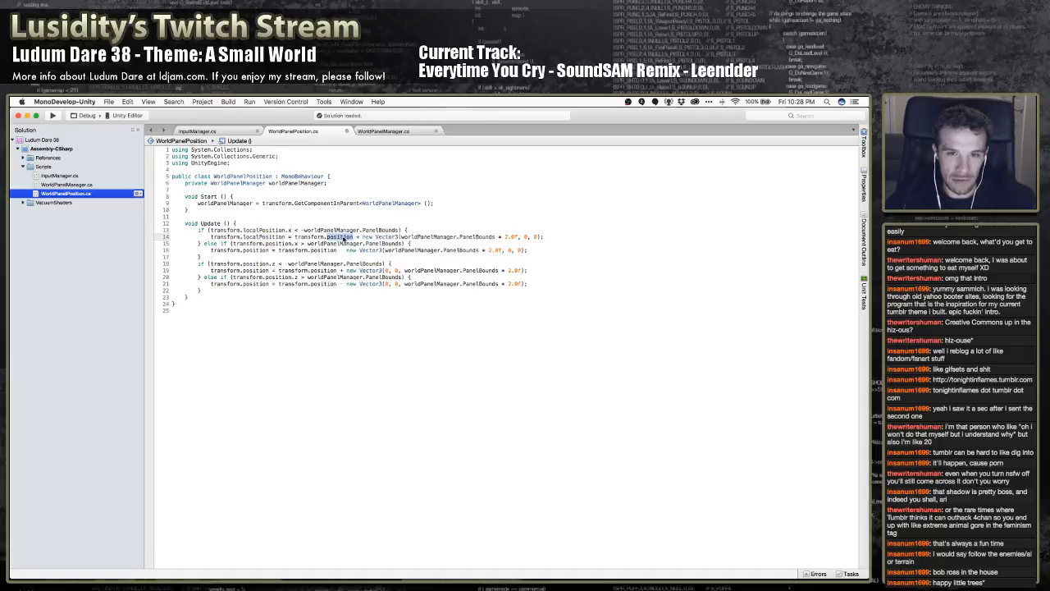
{"action": "key", "text": "super+v"}
Replace position with localPosition in the else-if x condition and in the target of its assignment
{"action": "double_click", "coordinate": [277, 245]}
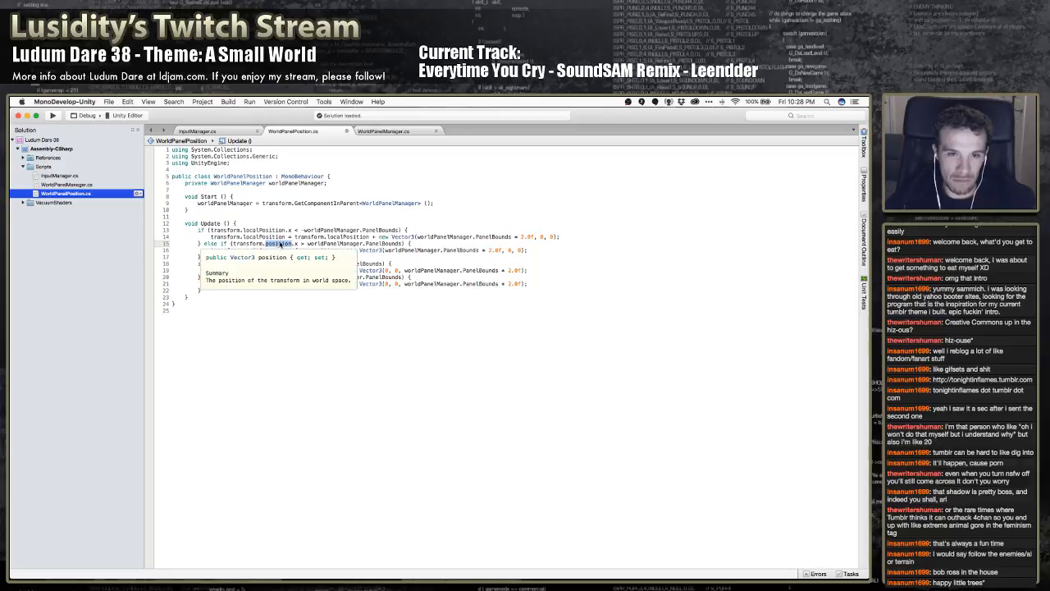
{"action": "key", "text": "super+v"}
{"action": "double_click", "coordinate": [262, 250]}
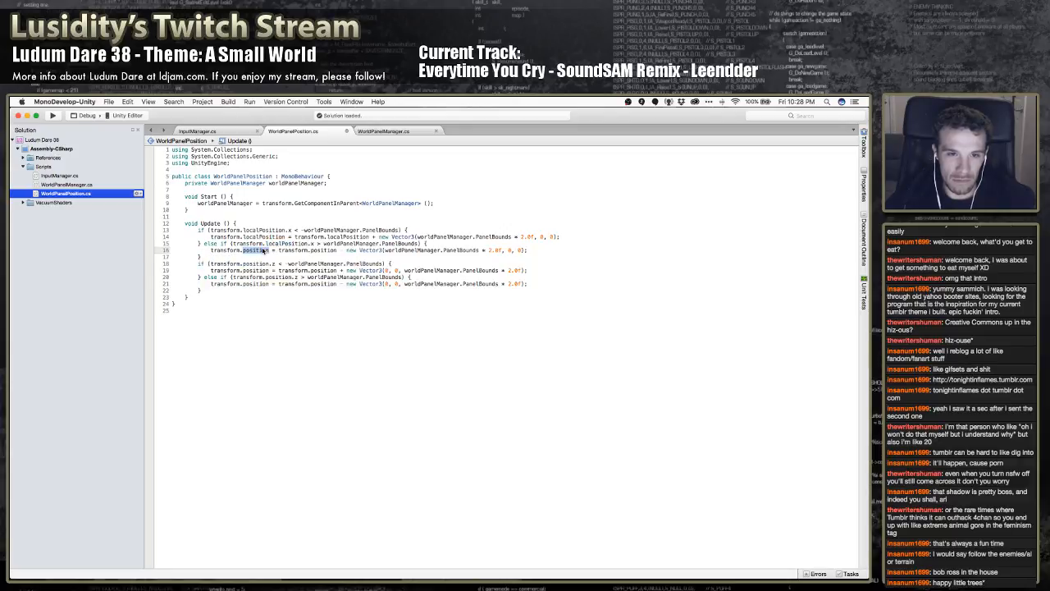
{"action": "key", "text": "super+v"}
Replace position with localPosition in both z-bound conditions and in the targets of both z assignments
{"action": "double_click", "coordinate": [261, 263]}
{"action": "key", "text": "super+v"}
{"action": "double_click", "coordinate": [259, 271]}
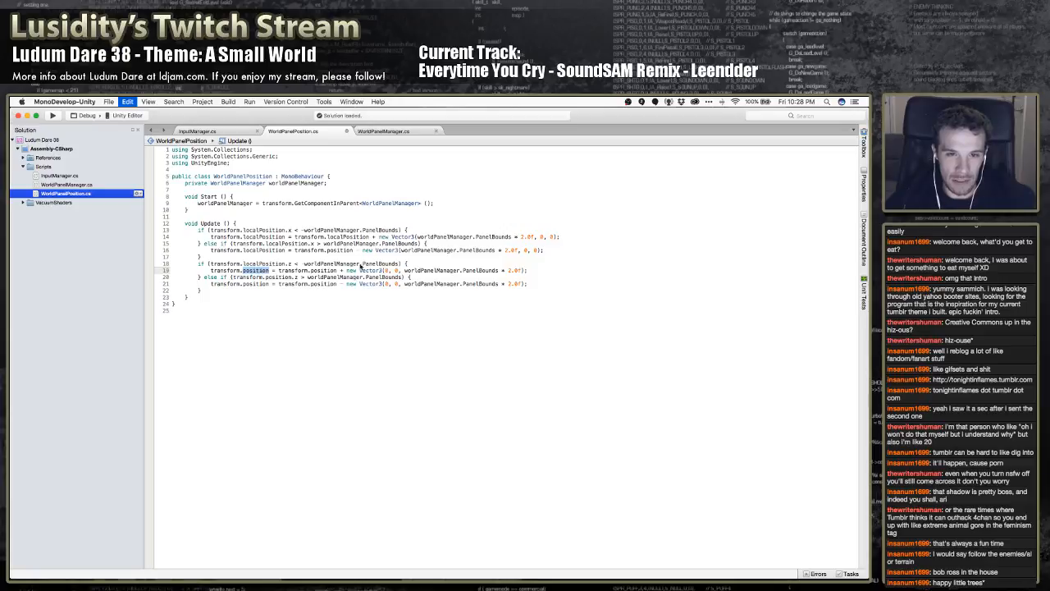
{"action": "key", "text": "super+v"}
{"action": "double_click", "coordinate": [259, 284]}
{"action": "key", "text": "super+v"}
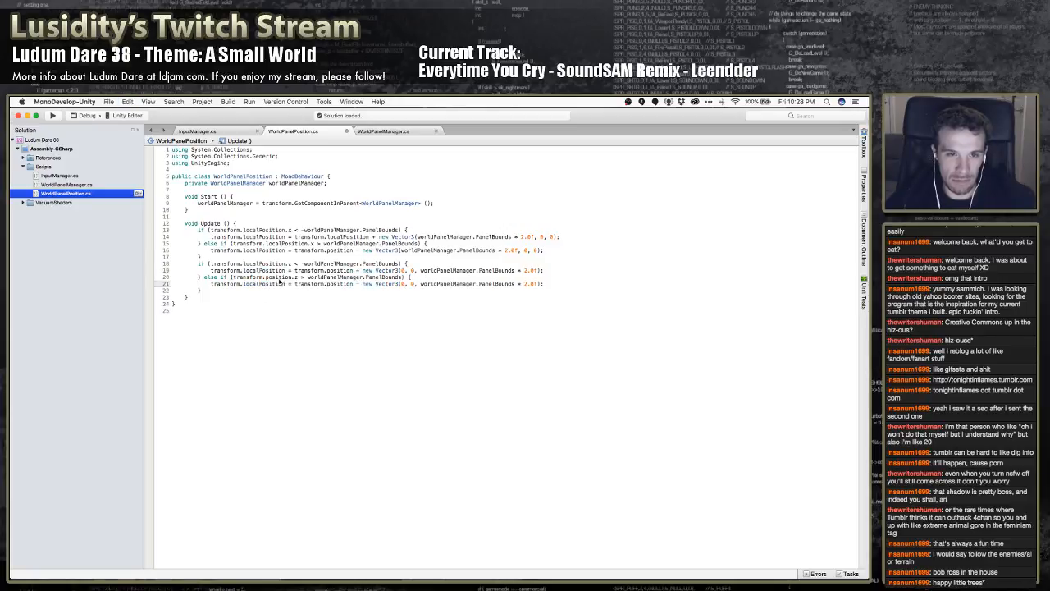
{"action": "double_click", "coordinate": [279, 277]}
{"action": "key", "text": "super+v"}
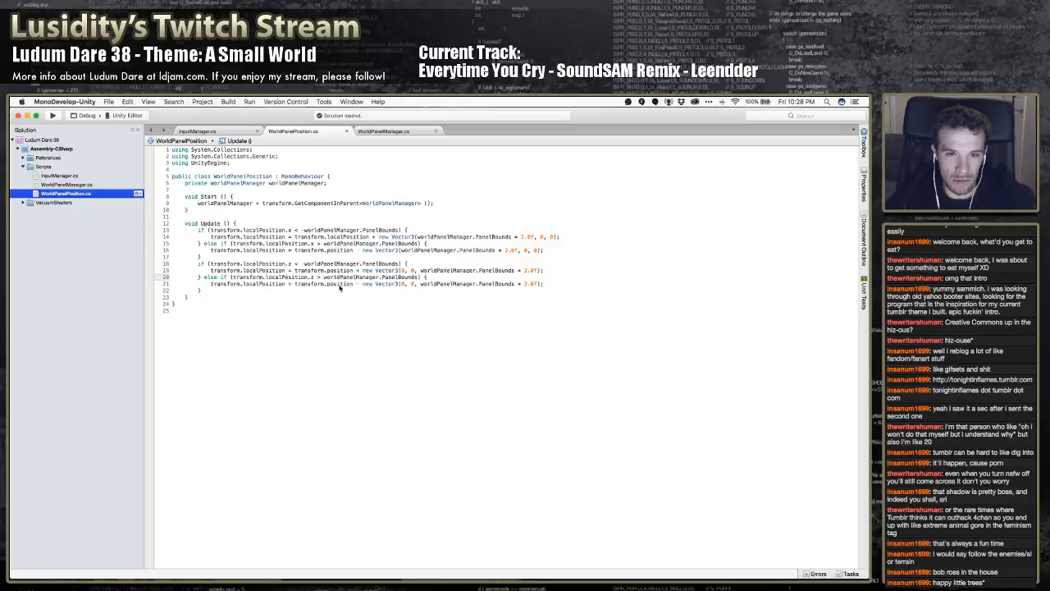
Replace position with localPosition on the right-hand side of both z assignments and the else-if x assignment
{"action": "double_click", "coordinate": [341, 284]}
{"action": "key", "text": "super+v"}
{"action": "double_click", "coordinate": [350, 271]}
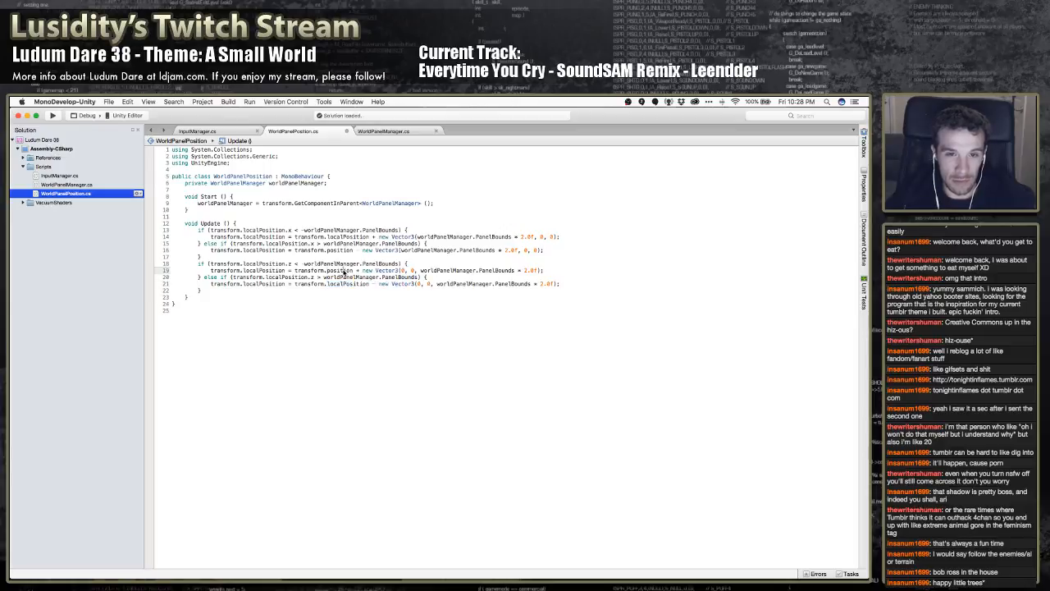
{"action": "key", "text": "super+v"}
{"action": "double_click", "coordinate": [345, 251]}
{"action": "key", "text": "super+v"}
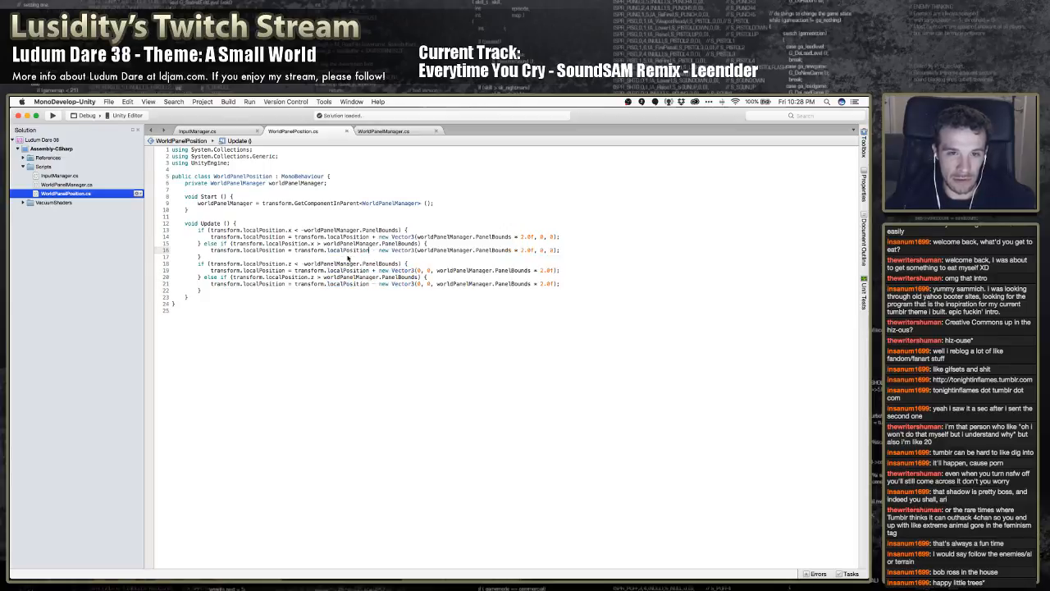
In WorldPanelManager.cs, change prefab.position to prefab.localPosition in the Start method's inner loop
{"action": "left_click", "coordinate": [368, 132]}
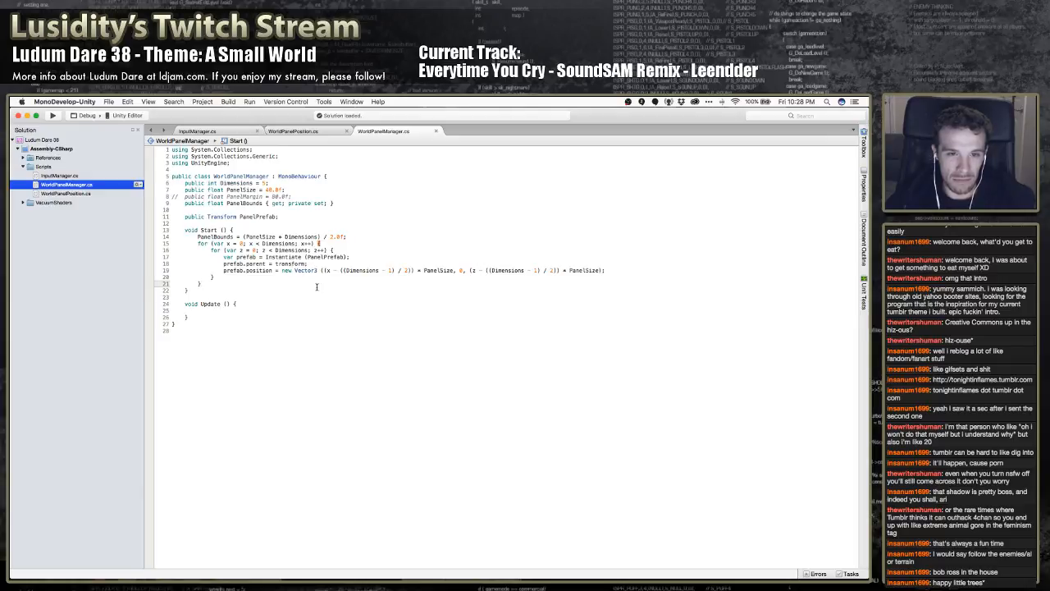
{"action": "double_click", "coordinate": [256, 270]}
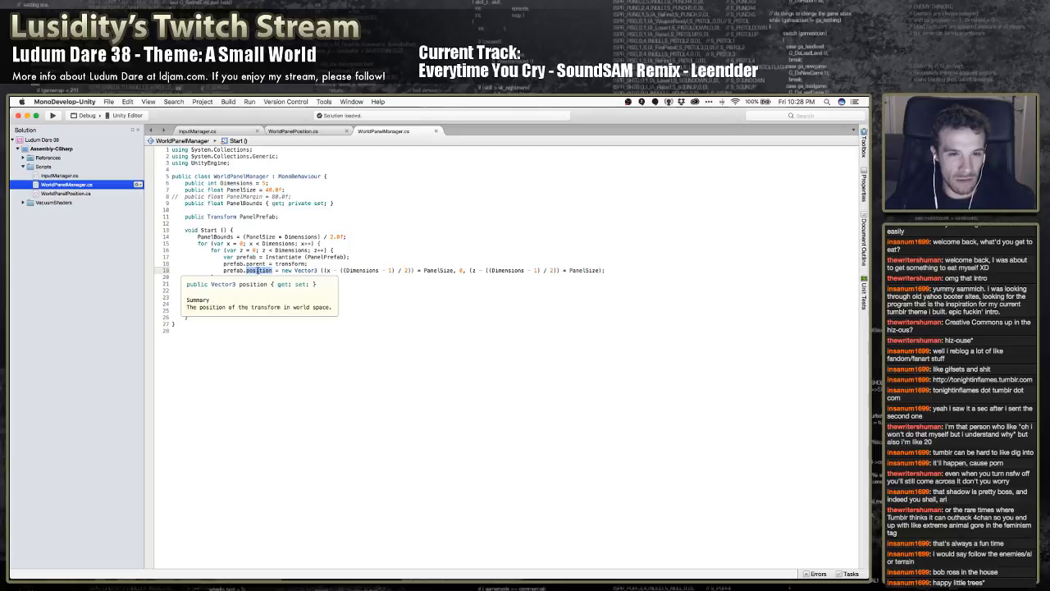
{"action": "type", "text": "localPosition"}
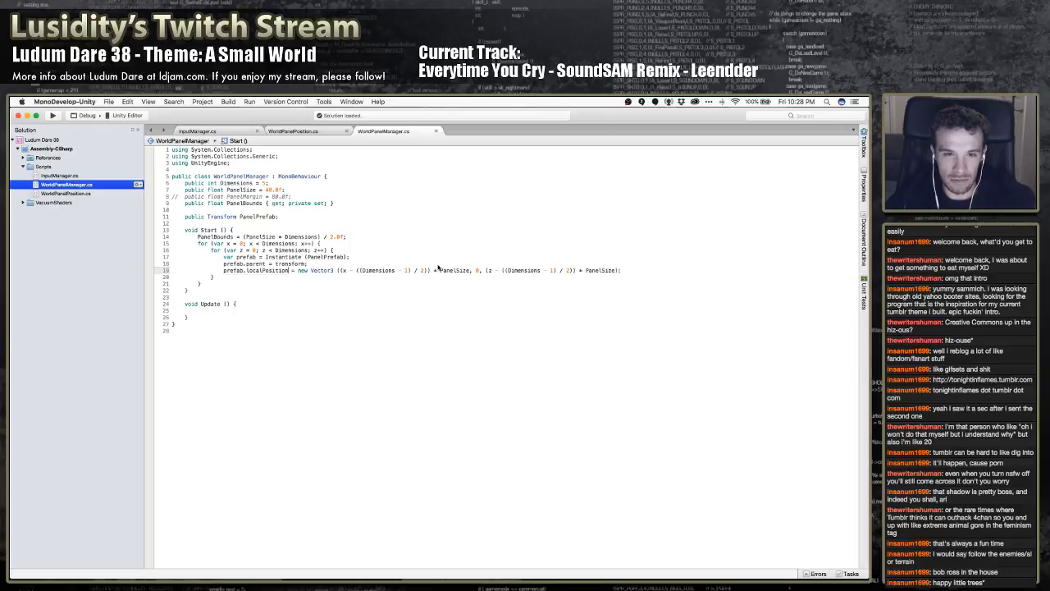
Switch to Unity, playtest the Test1 scene with the local-position scripts, and stop play mode
{"action": "key", "text": "super+Tab"}
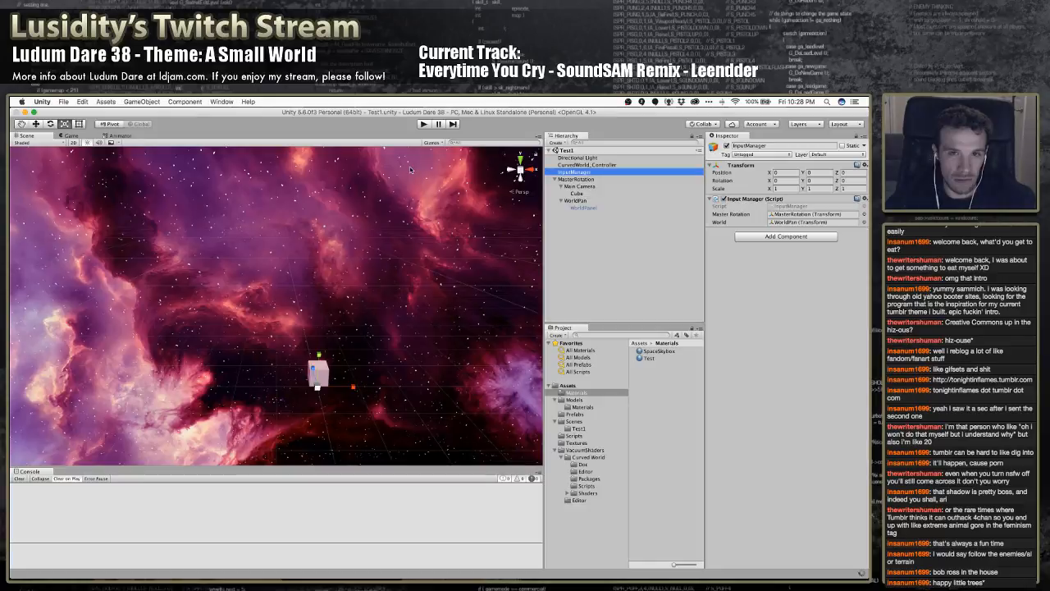
{"action": "left_click", "coordinate": [425, 124]}
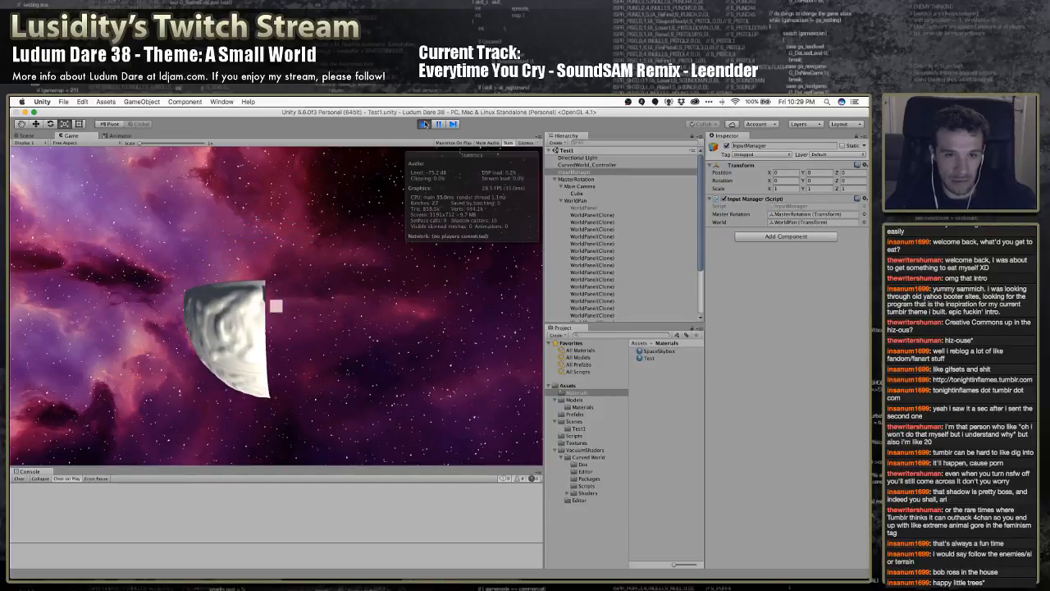
{"action": "left_click", "coordinate": [424, 124]}
Switch to MonoDevelop and review the z-bound checks in WorldPanelPosition.cs
{"action": "key", "text": "super+Tab"}
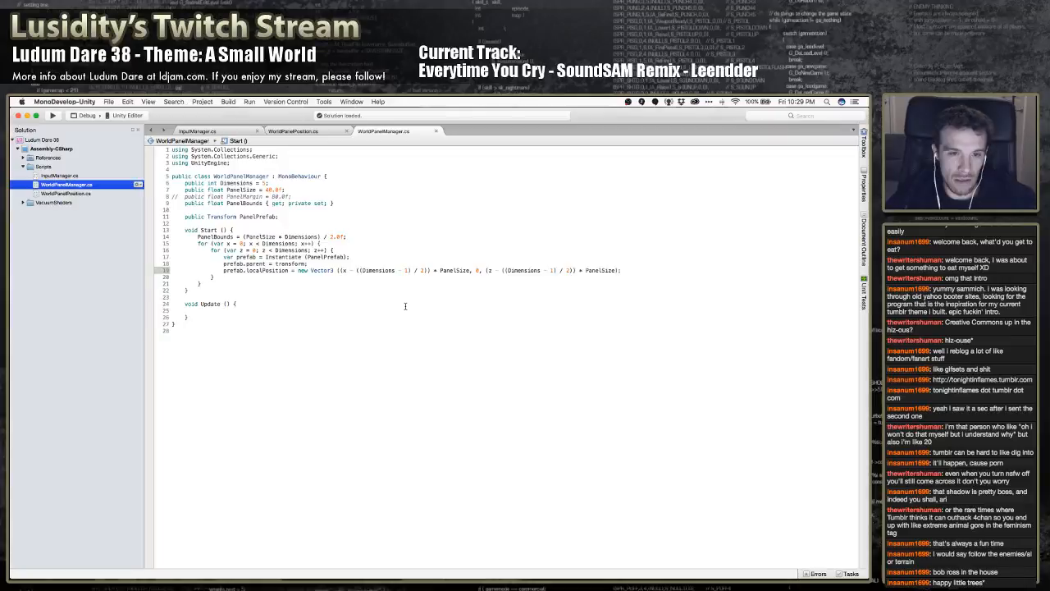
{"action": "left_click", "coordinate": [304, 132]}
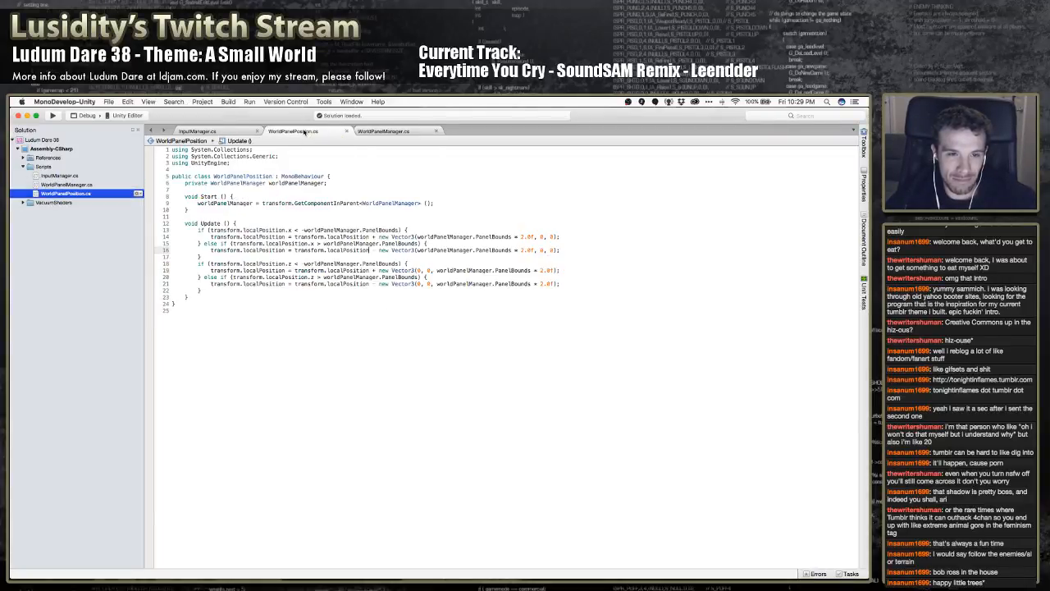
{"action": "left_click", "coordinate": [321, 258]}
{"action": "left_click", "coordinate": [342, 262]}
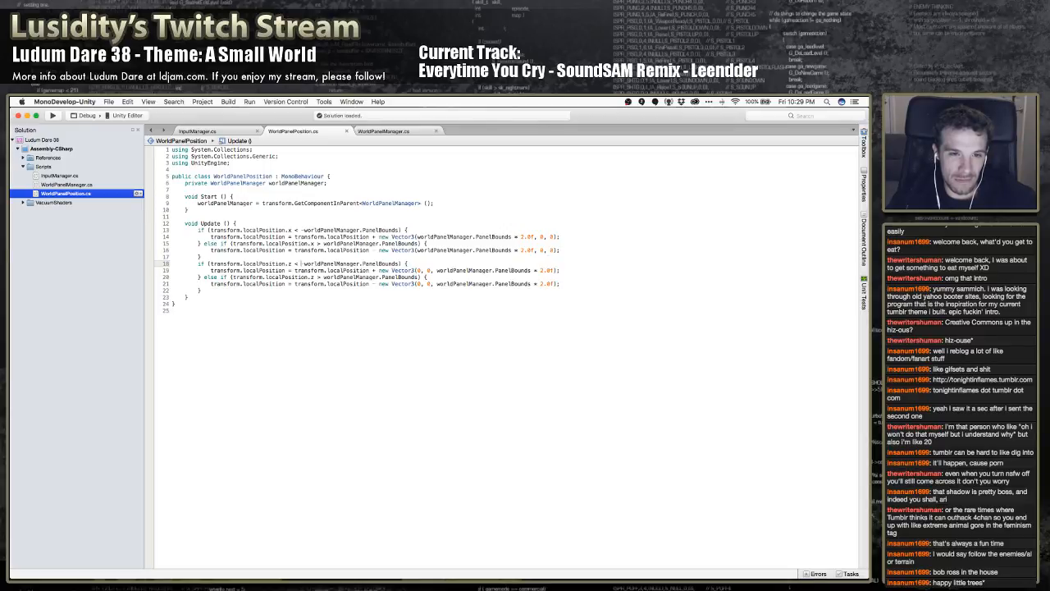
{"action": "left_click", "coordinate": [298, 271]}
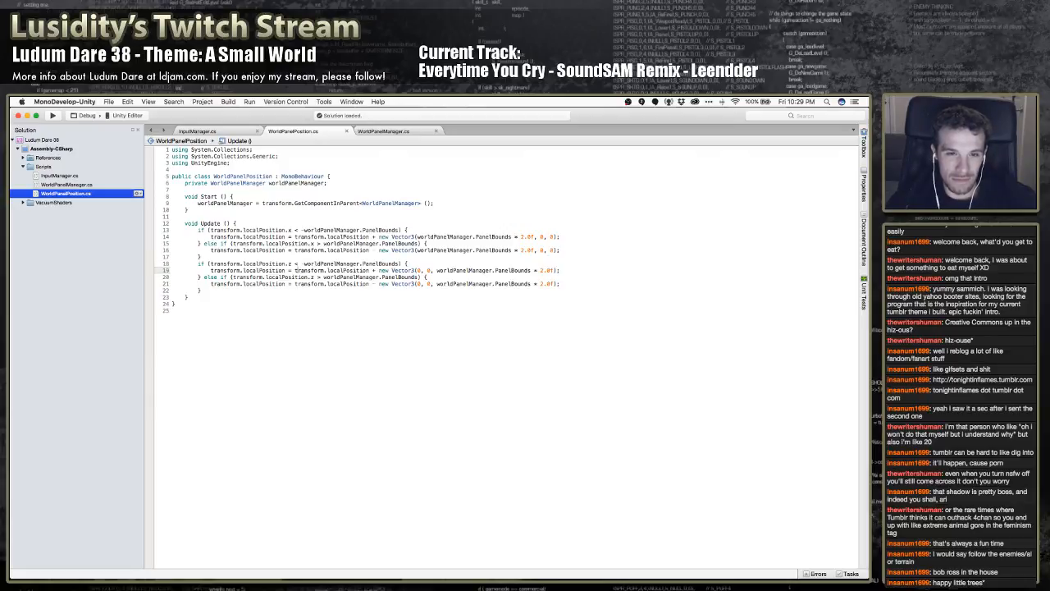
{"action": "left_click", "coordinate": [301, 264]}
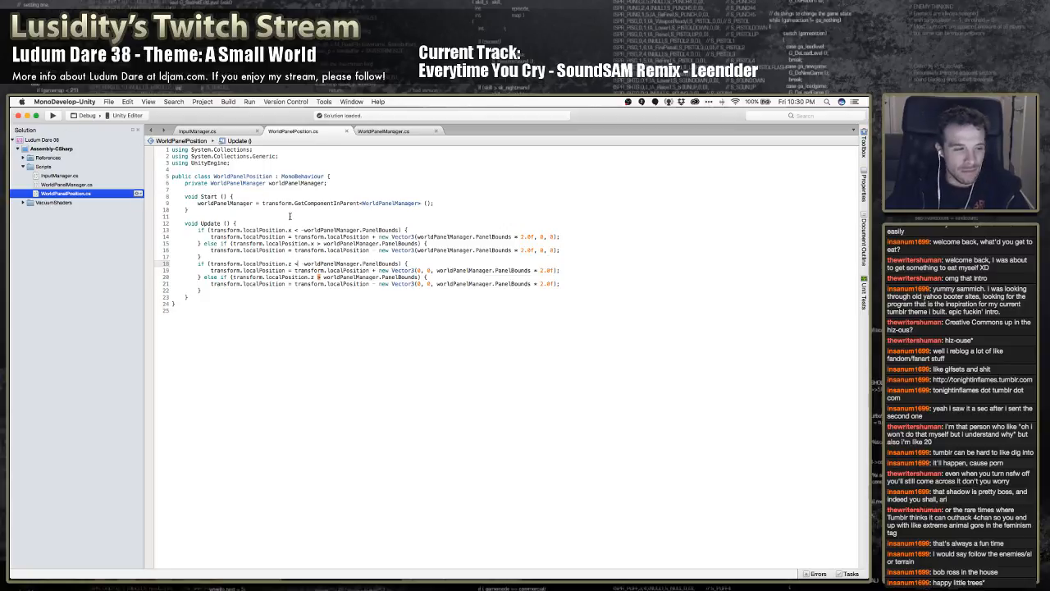
Switch to Unity, run the game again and examine the curved world in the Scene view
{"action": "key", "text": "super+Tab"}
{"action": "left_click", "coordinate": [423, 124]}
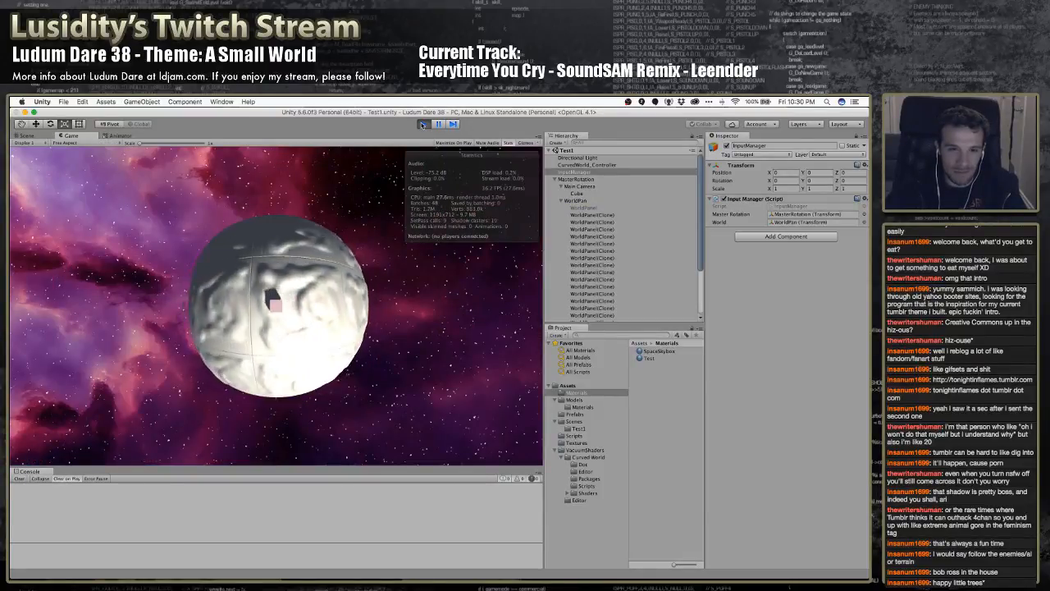
{"action": "left_click", "coordinate": [26, 135]}
{"action": "left_click_drag", "start_coordinate": [141, 257], "coordinate": [143, 287], "text": "alt"}
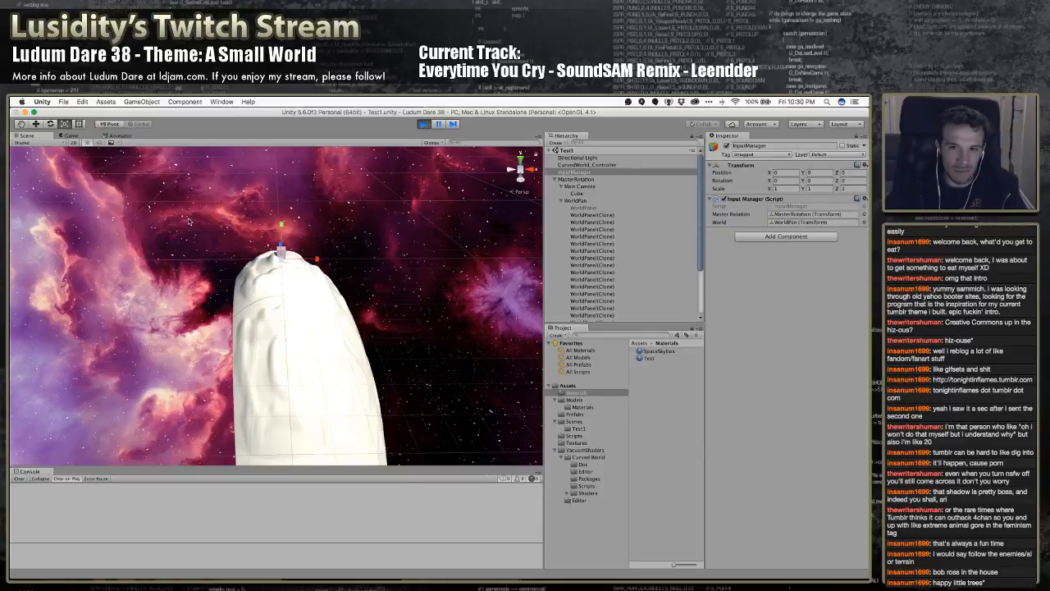
Inspect the positions of the first five WorldPanel(Clone) objects under WorldPan while the game runs
{"action": "left_click", "coordinate": [594, 216]}
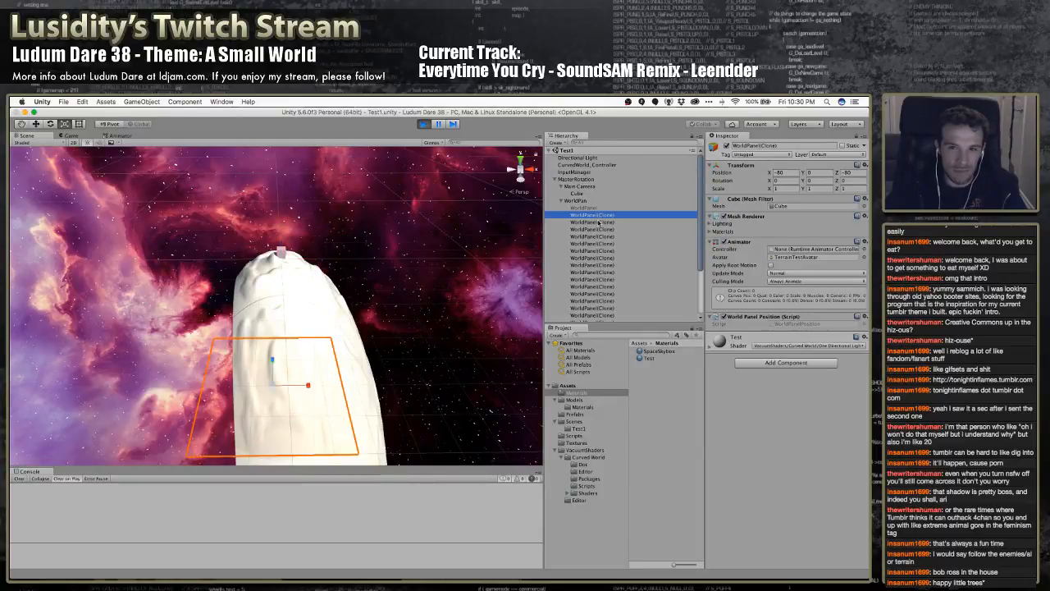
{"action": "left_click", "coordinate": [601, 222]}
{"action": "left_click", "coordinate": [600, 230]}
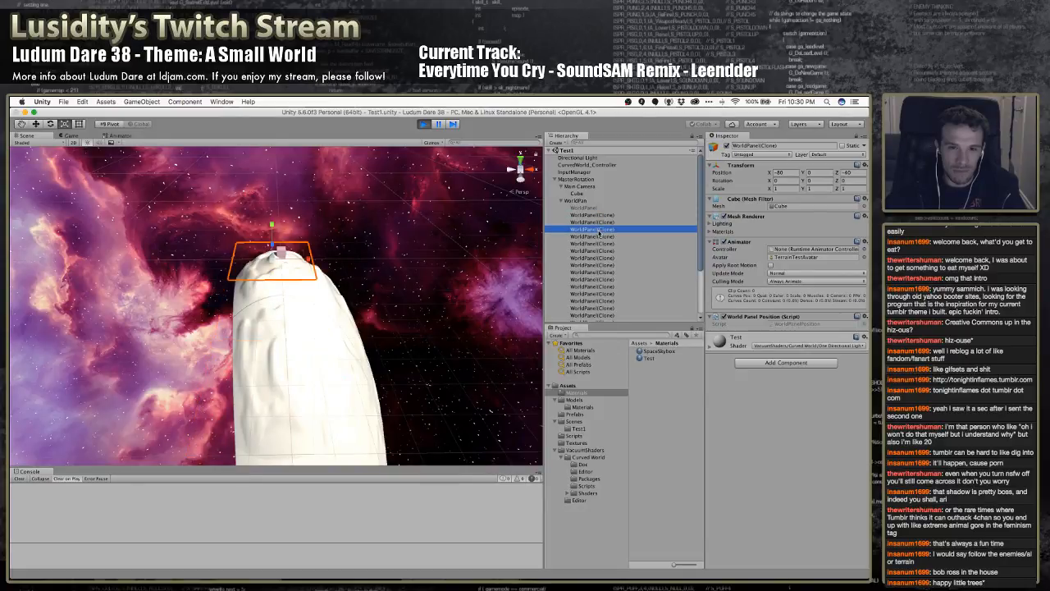
{"action": "left_click", "coordinate": [598, 237]}
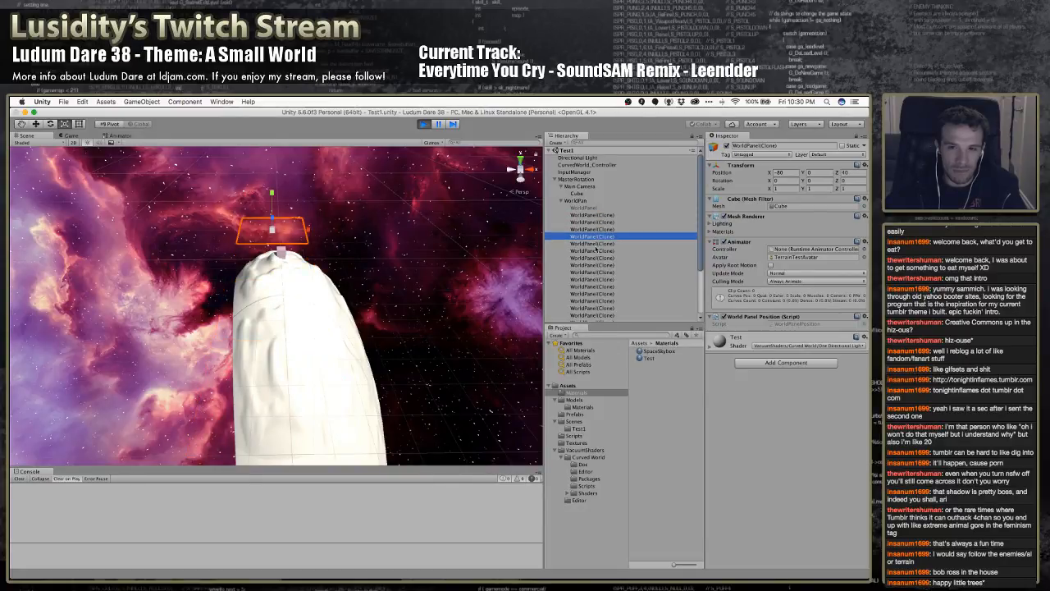
{"action": "left_click", "coordinate": [598, 244]}
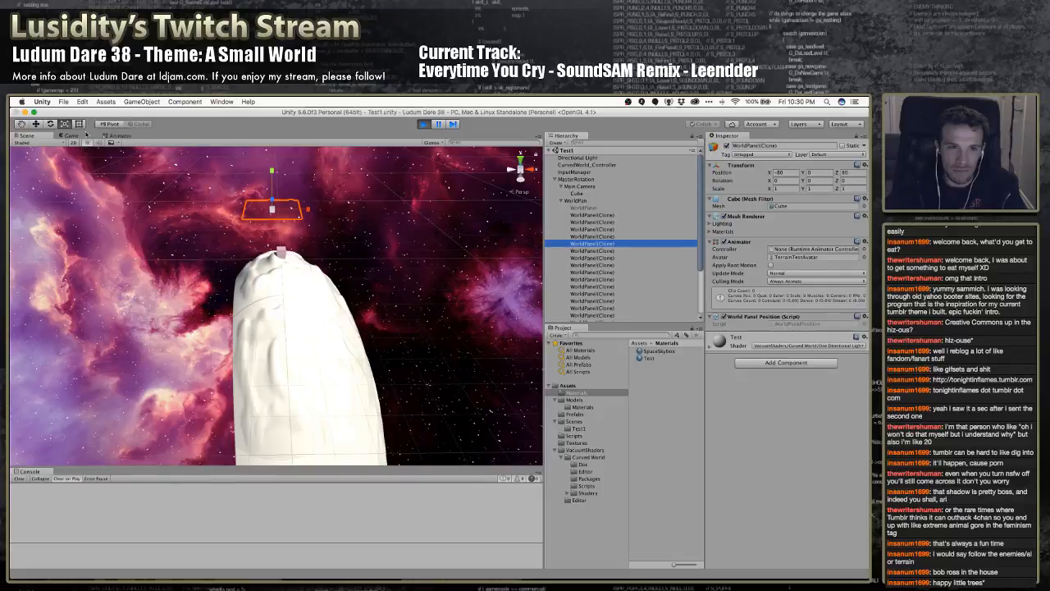
Dock the Game view beside the Scene view, widen the Game view, and stop play mode
{"action": "left_click_drag", "start_coordinate": [71, 136], "coordinate": [408, 282]}
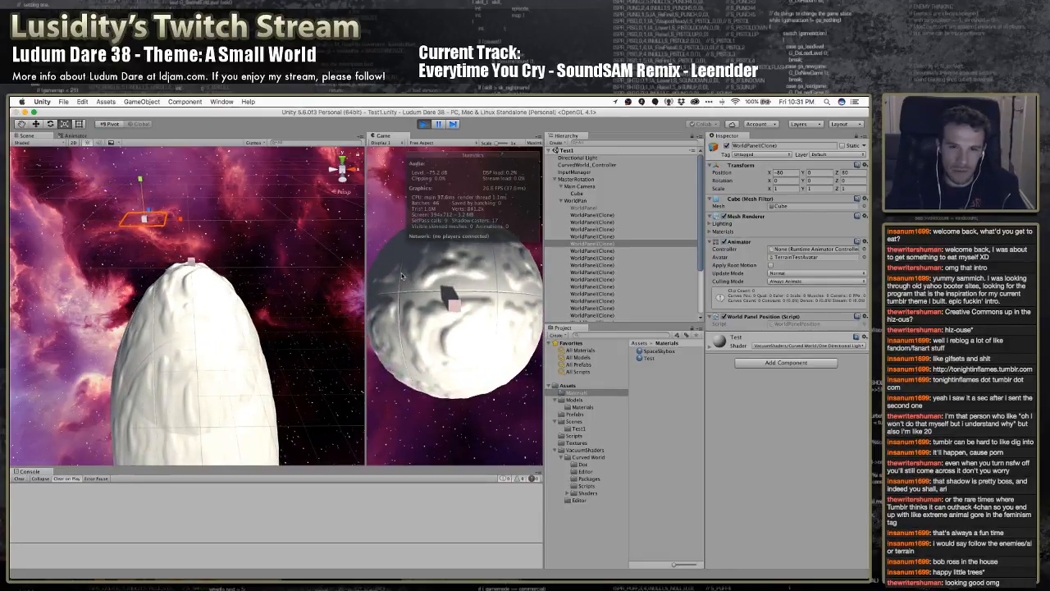
{"action": "left_click_drag", "start_coordinate": [366, 286], "coordinate": [333, 292]}
{"action": "left_click_drag", "start_coordinate": [236, 294], "coordinate": [187, 288]}
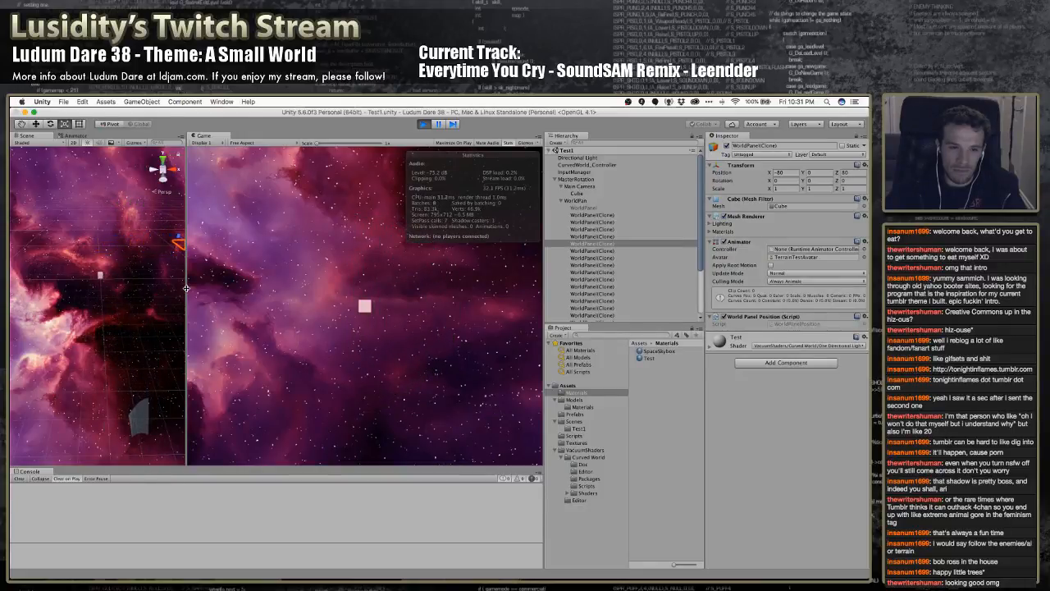
{"action": "left_click", "coordinate": [424, 124]}
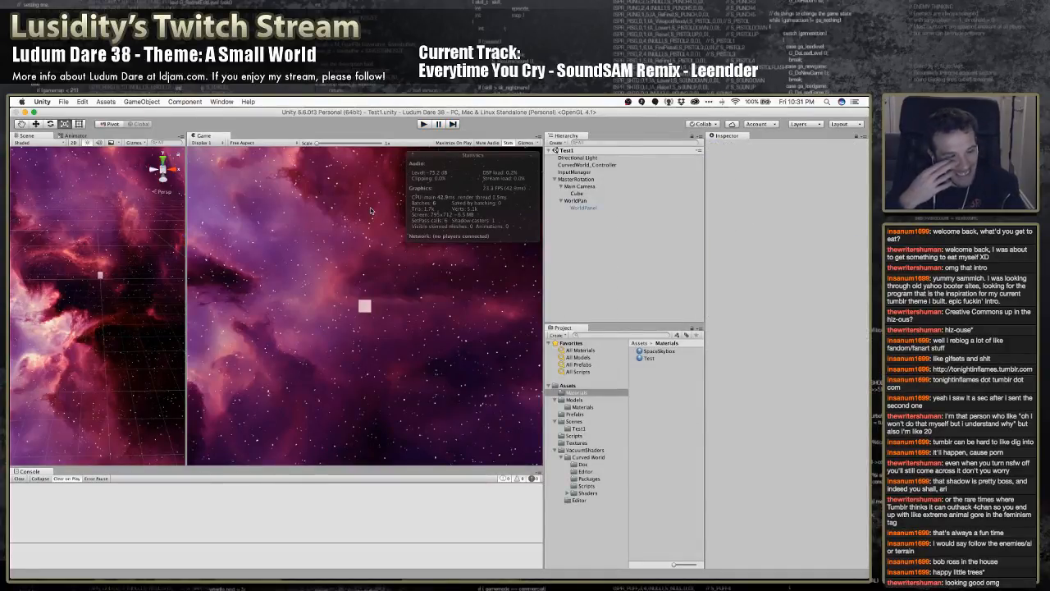
Switch to MonoDevelop and examine the x and z bounds checks and assignments in WorldPanelPosition's Update method
{"action": "key", "text": "super+Tab"}
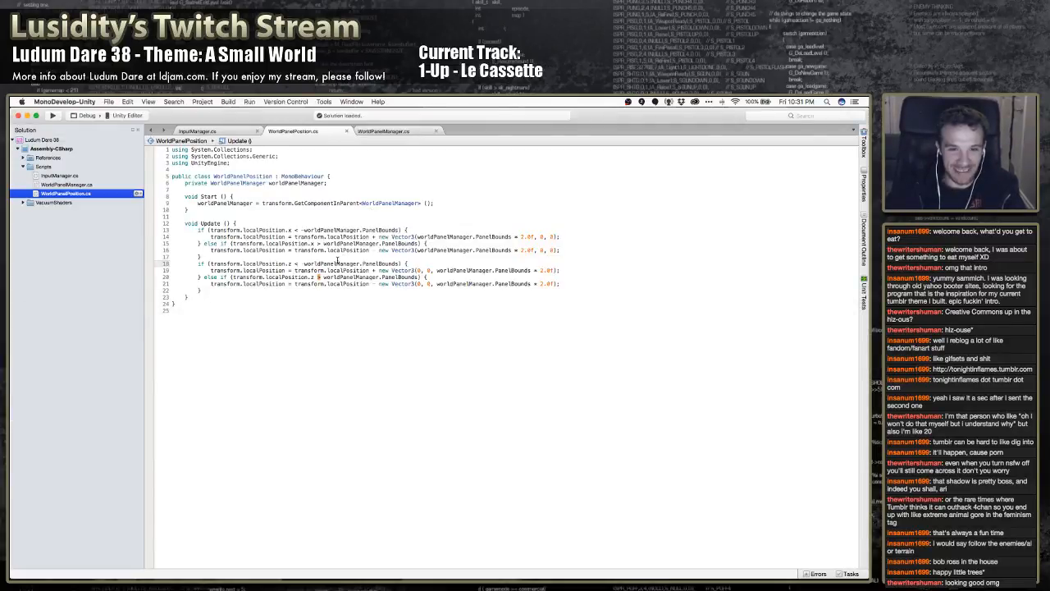
{"action": "left_click", "coordinate": [424, 238]}
{"action": "left_click", "coordinate": [413, 230]}
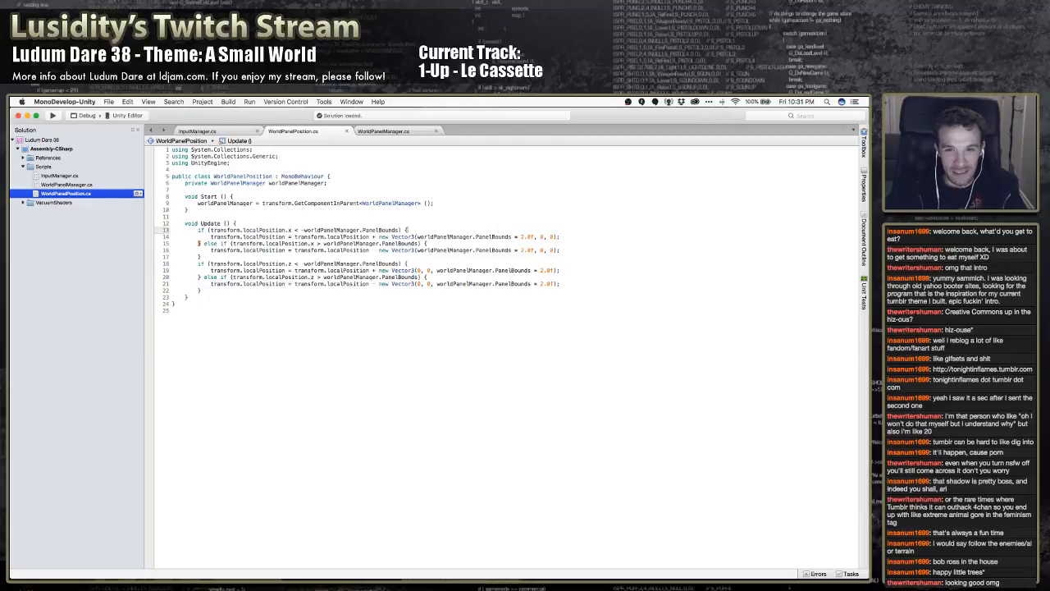
{"action": "left_click", "coordinate": [412, 237]}
{"action": "left_click", "coordinate": [406, 230]}
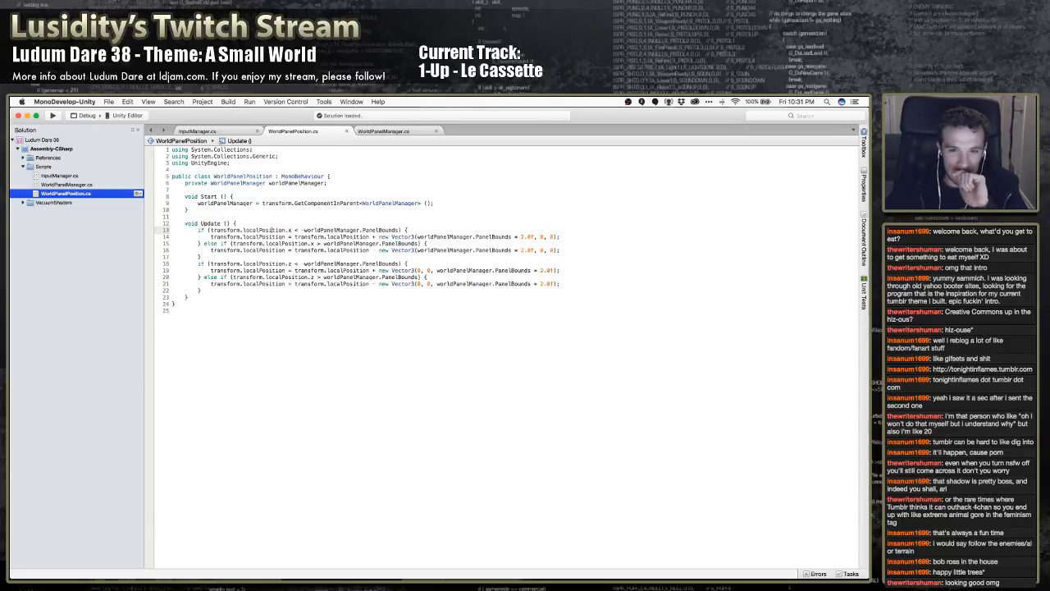
{"action": "left_click", "coordinate": [274, 237]}
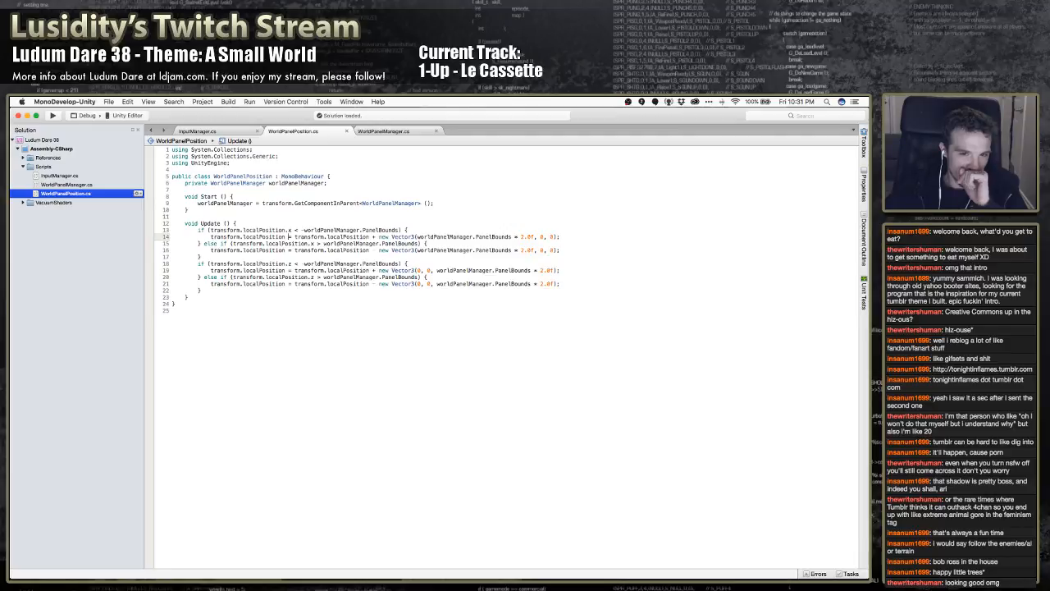
{"action": "key", "text": "Down"}
{"action": "key", "text": "Down"}
{"action": "key", "text": "Down"}
{"action": "key", "text": "Down"}
{"action": "key", "text": "Down"}
{"action": "key", "text": "Down"}
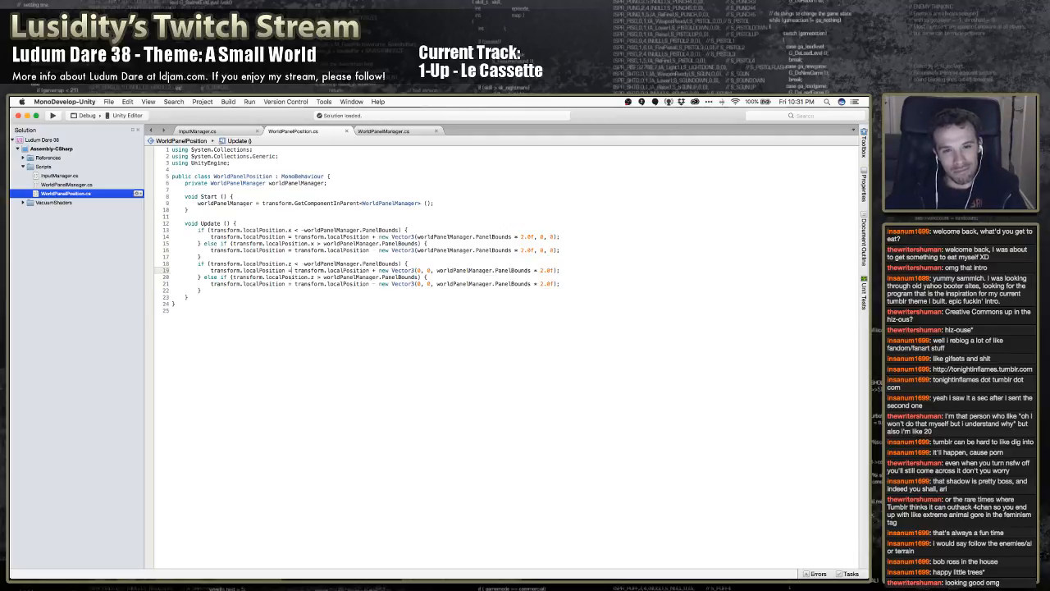
{"action": "key", "text": "Up"}
{"action": "key", "text": "Up"}
{"action": "key", "text": "Up"}
{"action": "key", "text": "Up"}
{"action": "key", "text": "Up"}
{"action": "key", "text": "Up"}
{"action": "key", "text": "Up"}
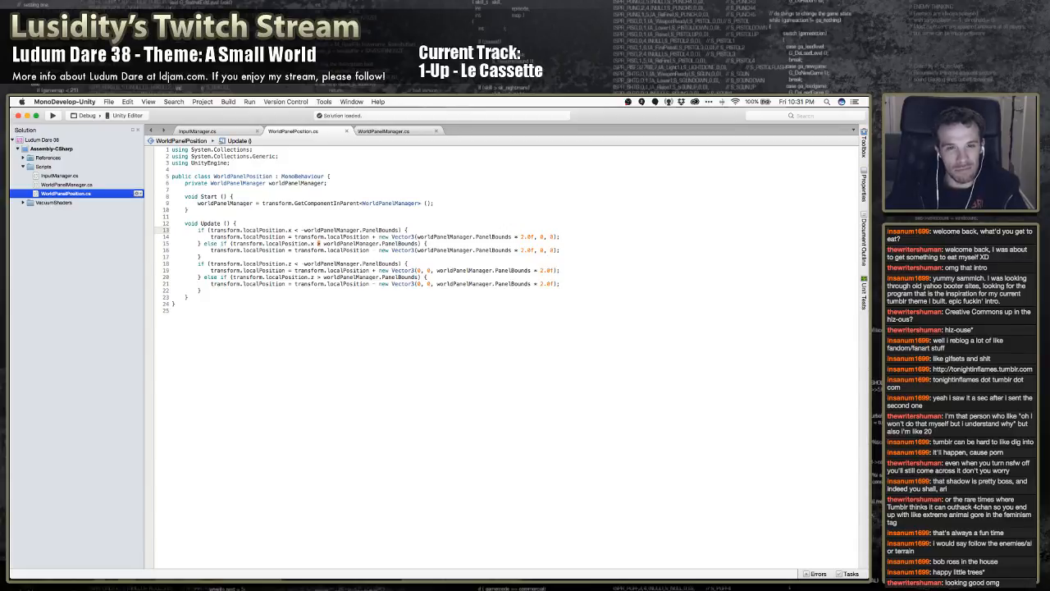
Compare InputManager's World movement line with the first localPosition.x condition in WorldPanelPosition.cs
{"action": "left_click", "coordinate": [229, 130]}
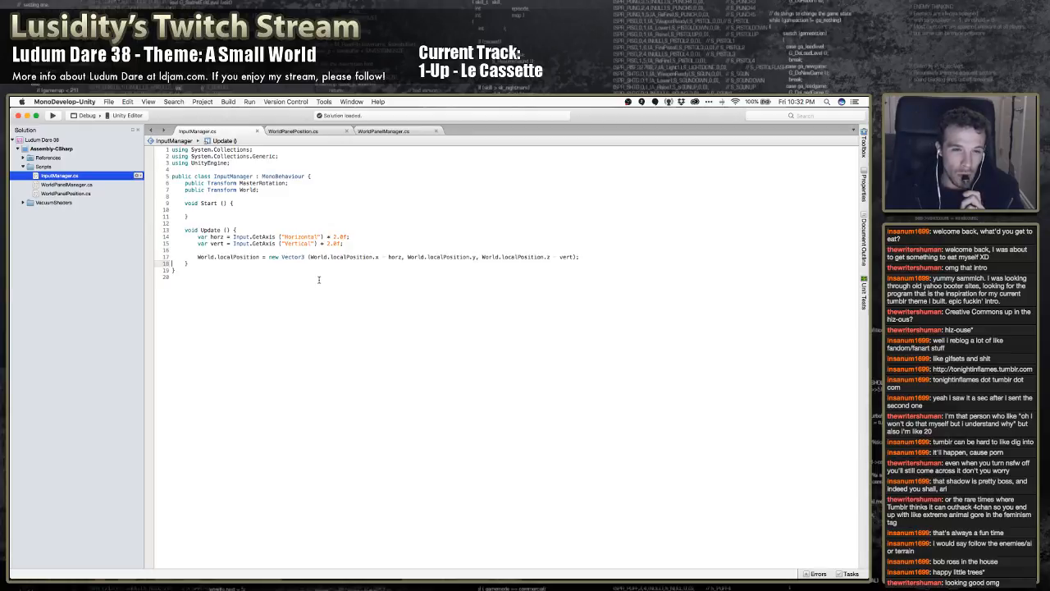
{"action": "left_click", "coordinate": [305, 132]}
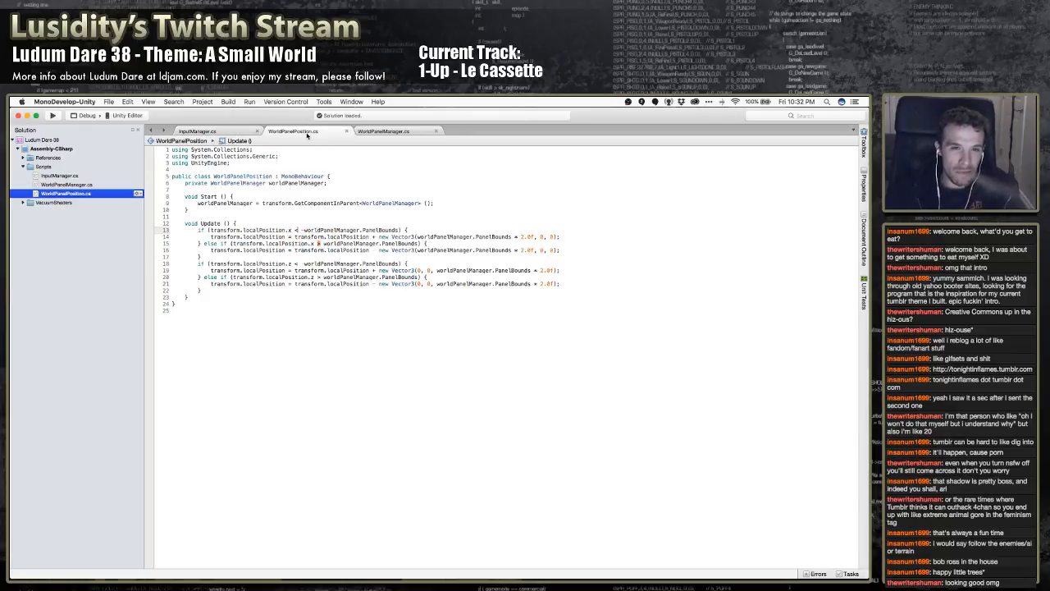
{"action": "double_click", "coordinate": [264, 230]}
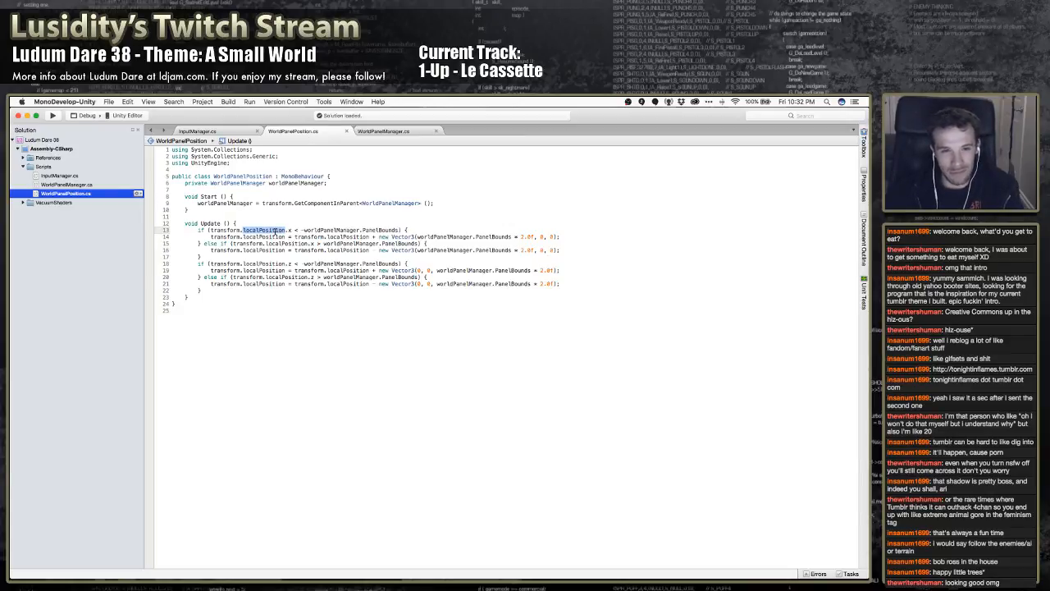
{"action": "left_click", "coordinate": [224, 230]}
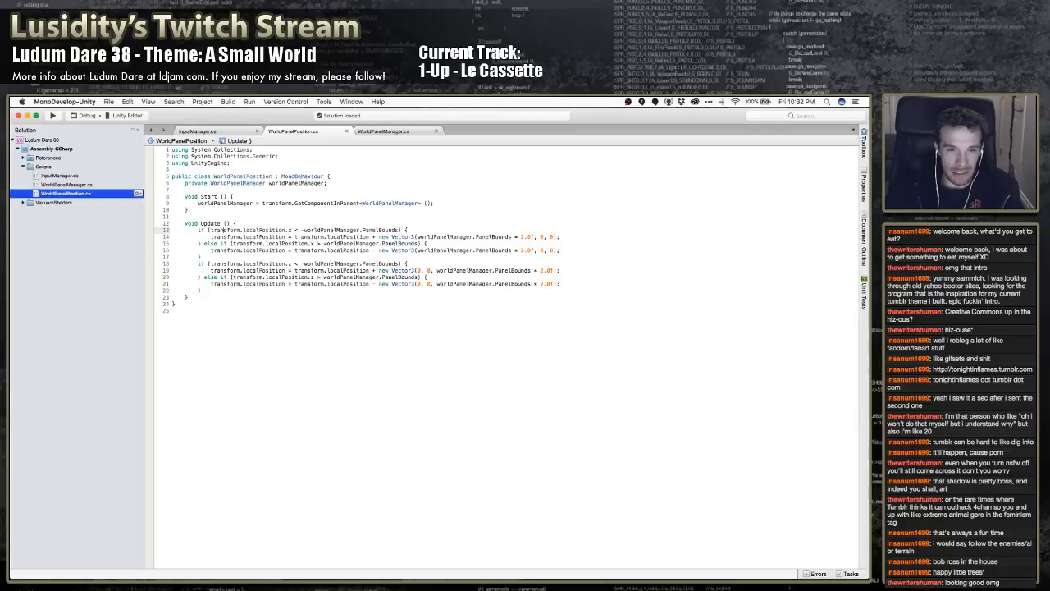
{"action": "left_click", "coordinate": [400, 231]}
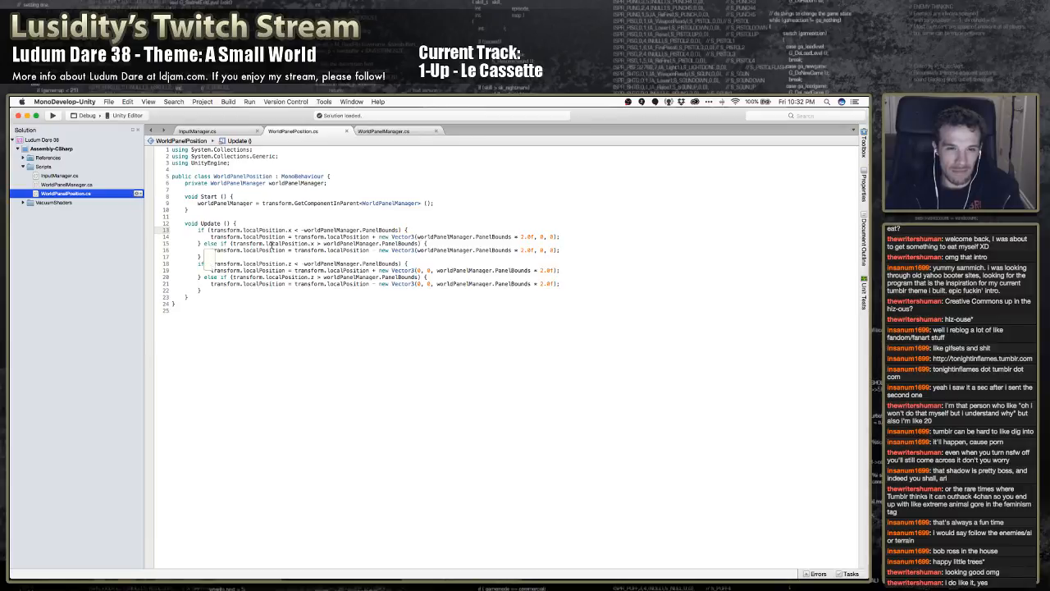
Switch to Unity, dock the Game view as a tab alongside the Scene view, and bring the Scene view to the front
{"action": "mouse_move", "coordinate": [271, 245]}
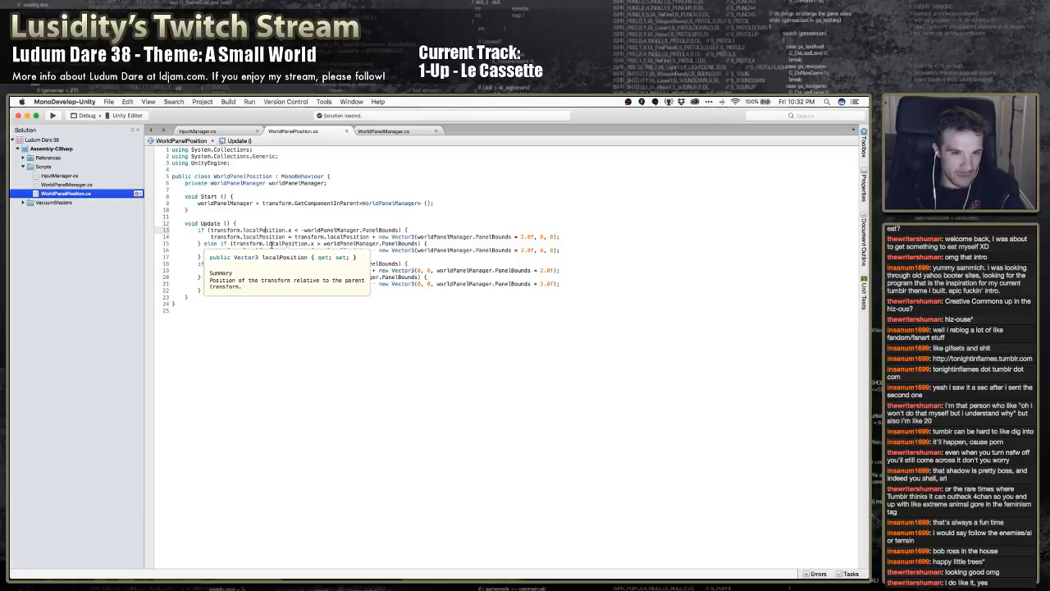
{"action": "key", "text": "super+Tab"}
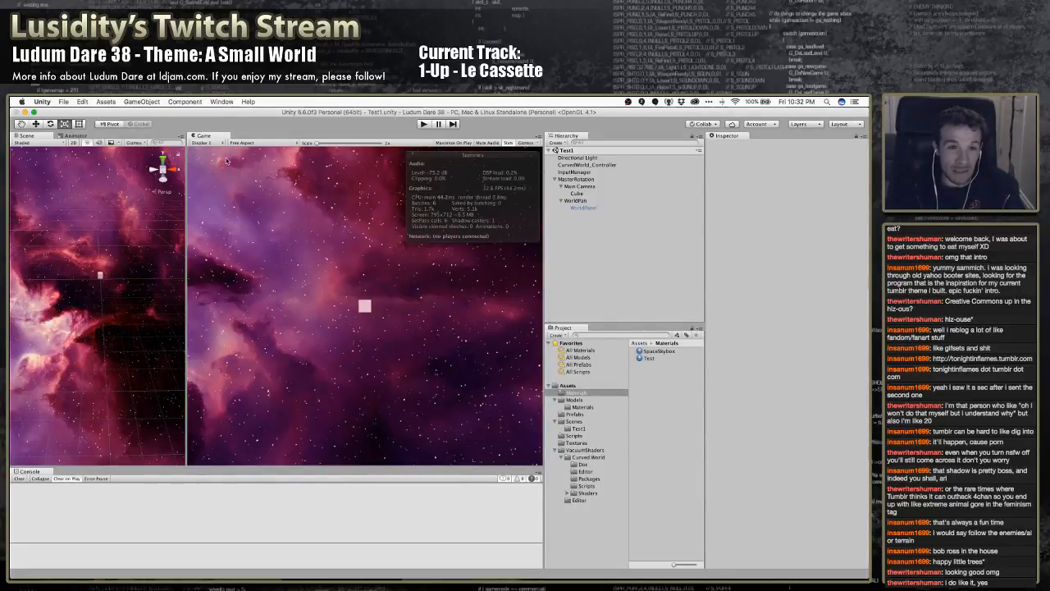
{"action": "left_click_drag", "start_coordinate": [116, 144], "coordinate": [72, 136]}
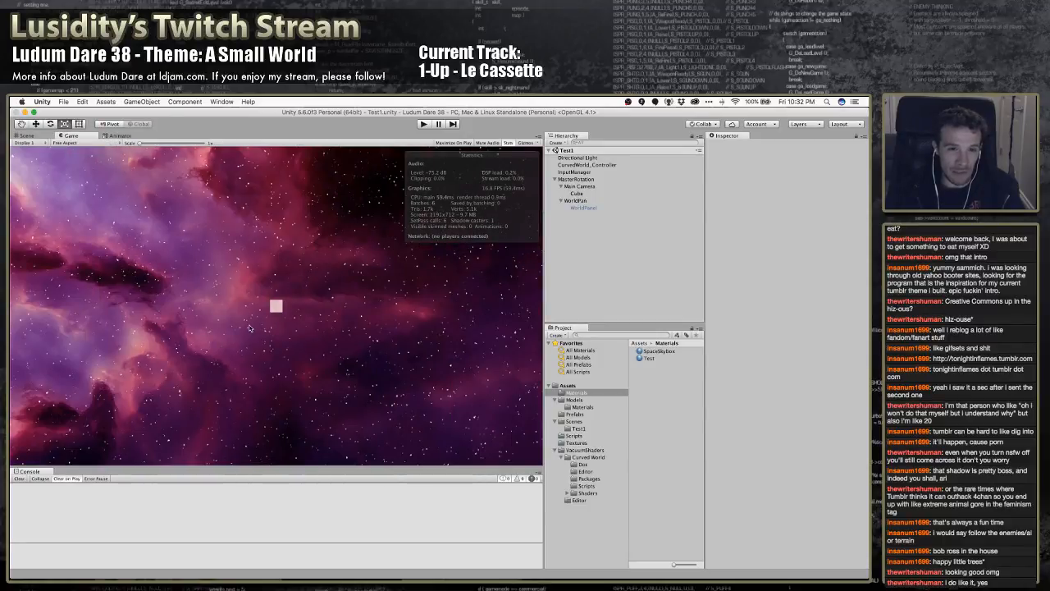
{"action": "left_click", "coordinate": [35, 136]}
{"action": "right_click_drag", "start_coordinate": [326, 284], "coordinate": [321, 263]}
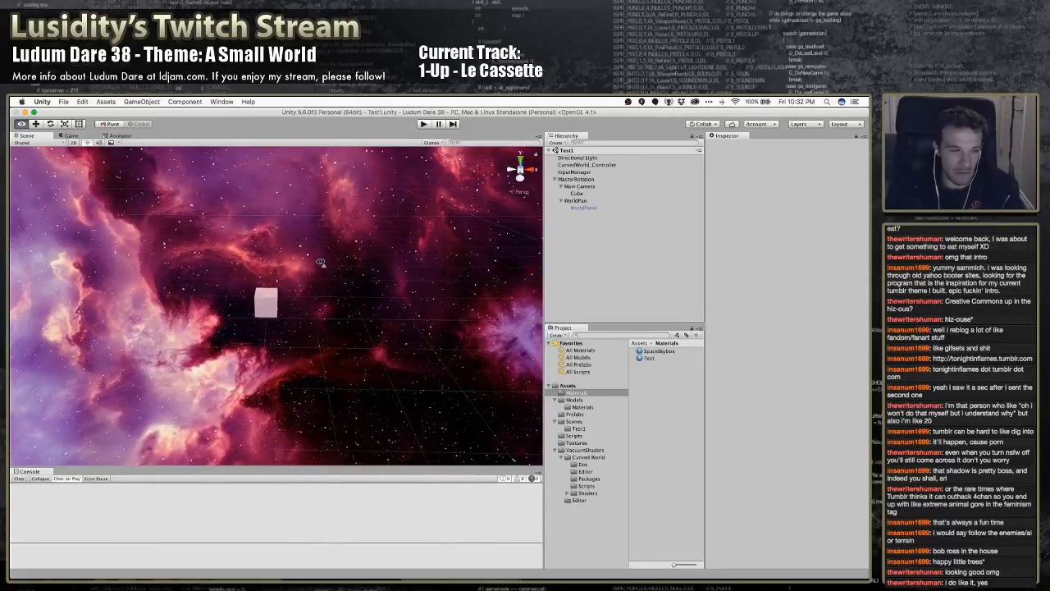
{"action": "right_click_drag", "start_coordinate": [321, 262], "coordinate": [315, 246]}
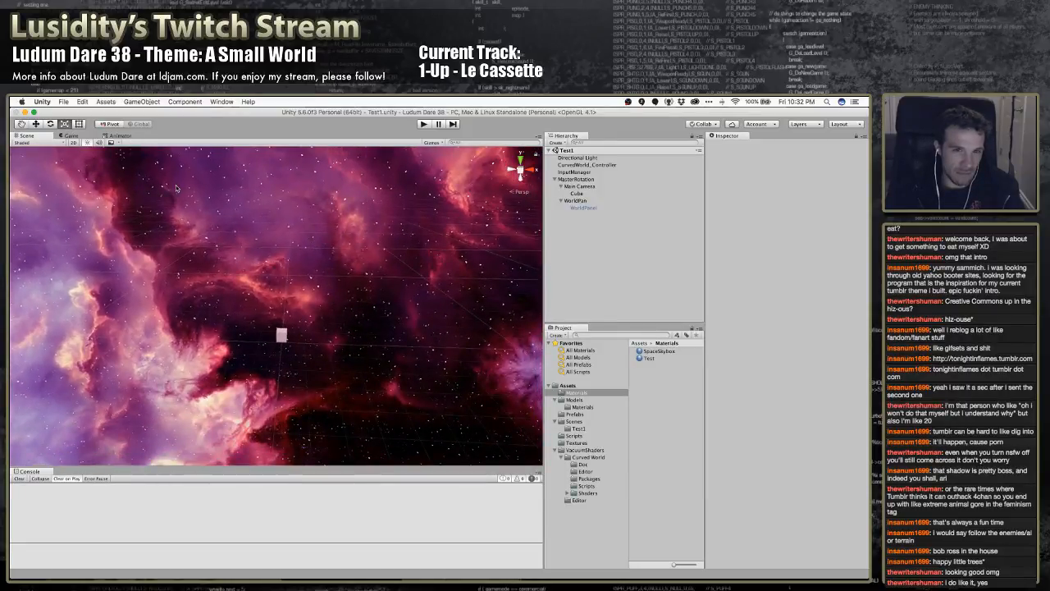
In MonoDevelop, insert "transform.parent.localPosition.x + " before transform.localPosition.x in the first if condition of WorldPanelPosition's Update method
{"action": "key", "text": "super+Tab"}
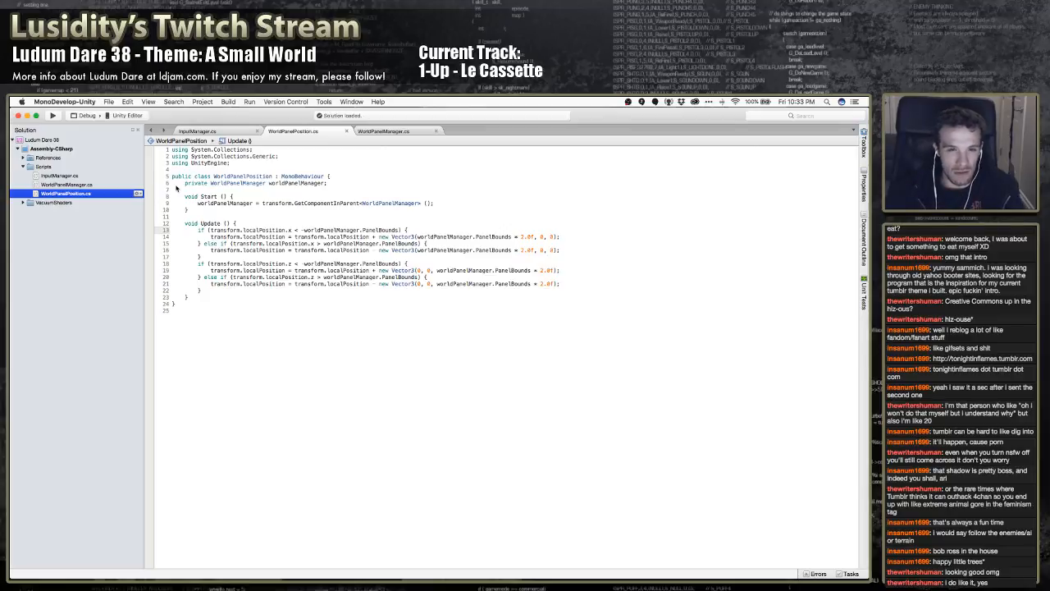
{"action": "left_click", "coordinate": [308, 237]}
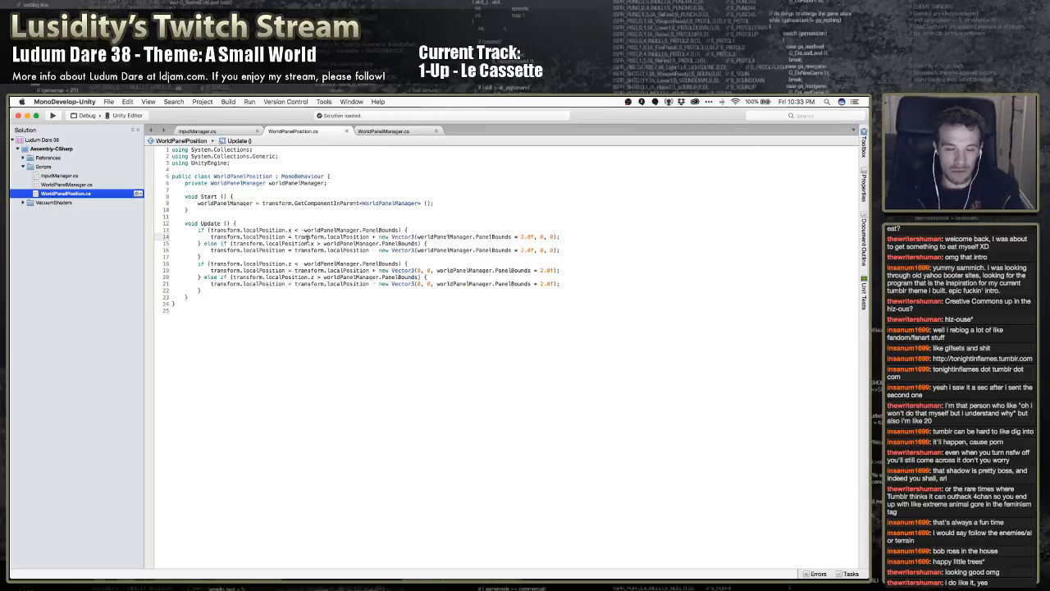
{"action": "left_click", "coordinate": [249, 231]}
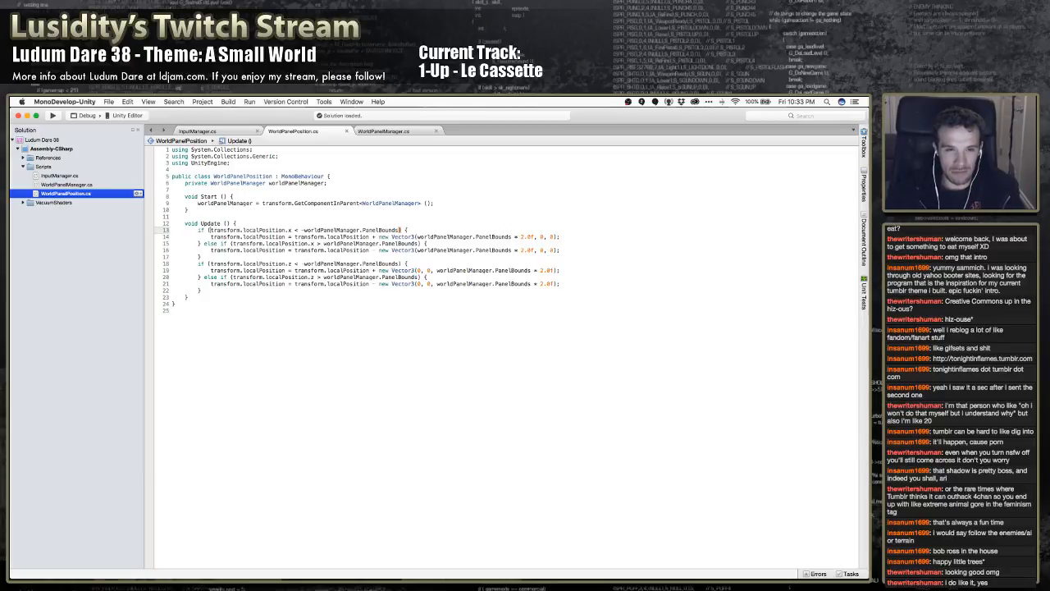
{"action": "type", "text": "transf"}
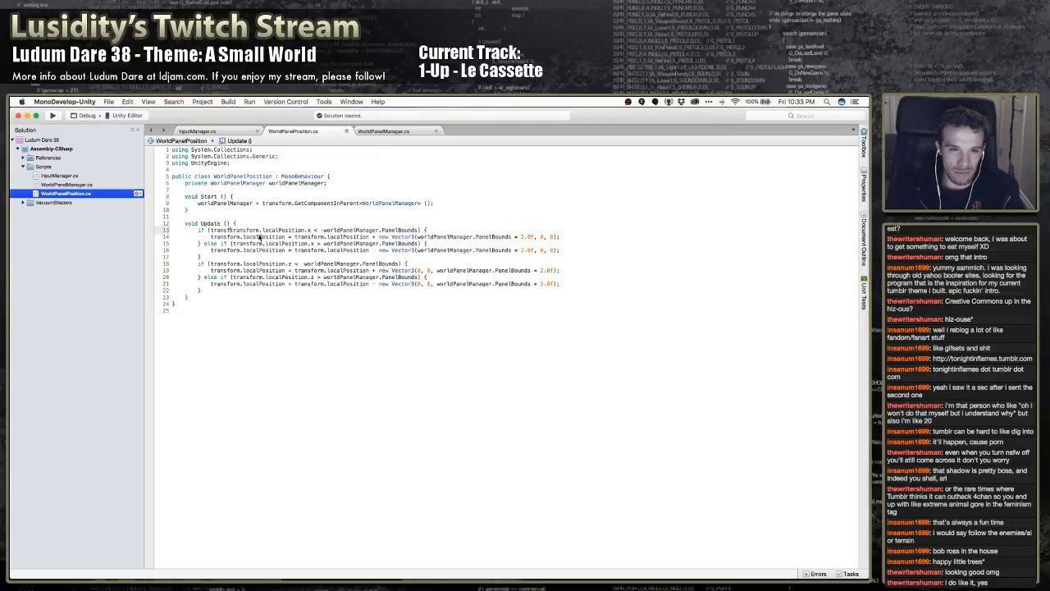
{"action": "type", "text": "orm."}
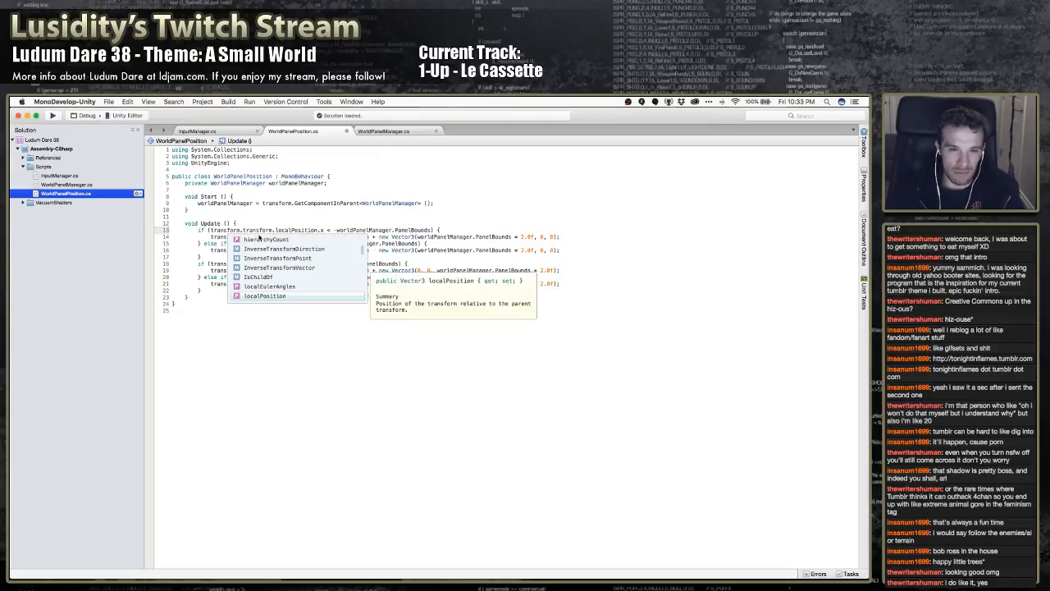
{"action": "type", "text": "parent."}
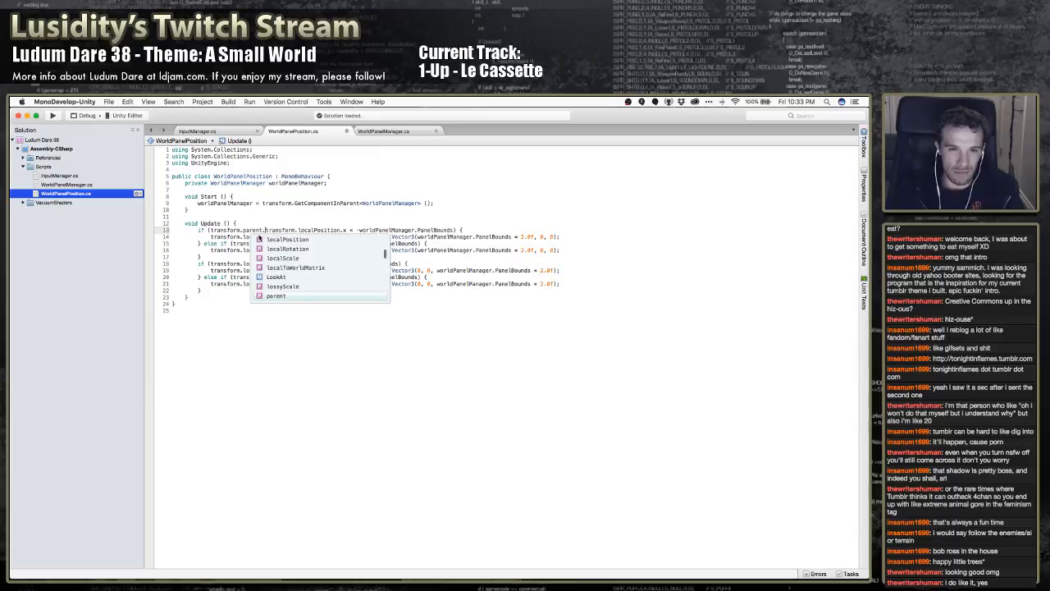
{"action": "type", "text": "lo"}
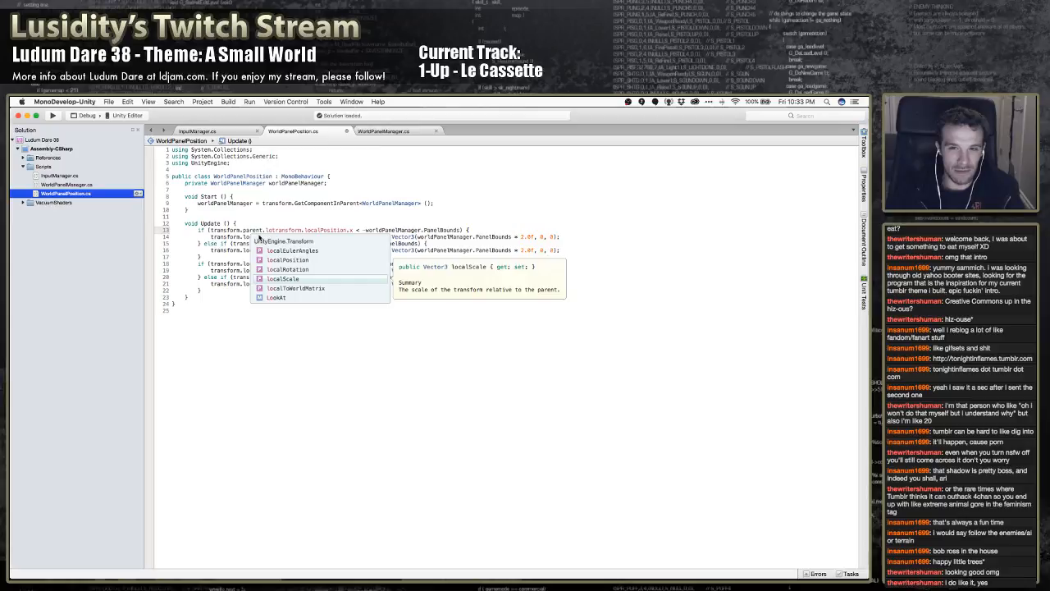
{"action": "type", "text": "calPosition"}
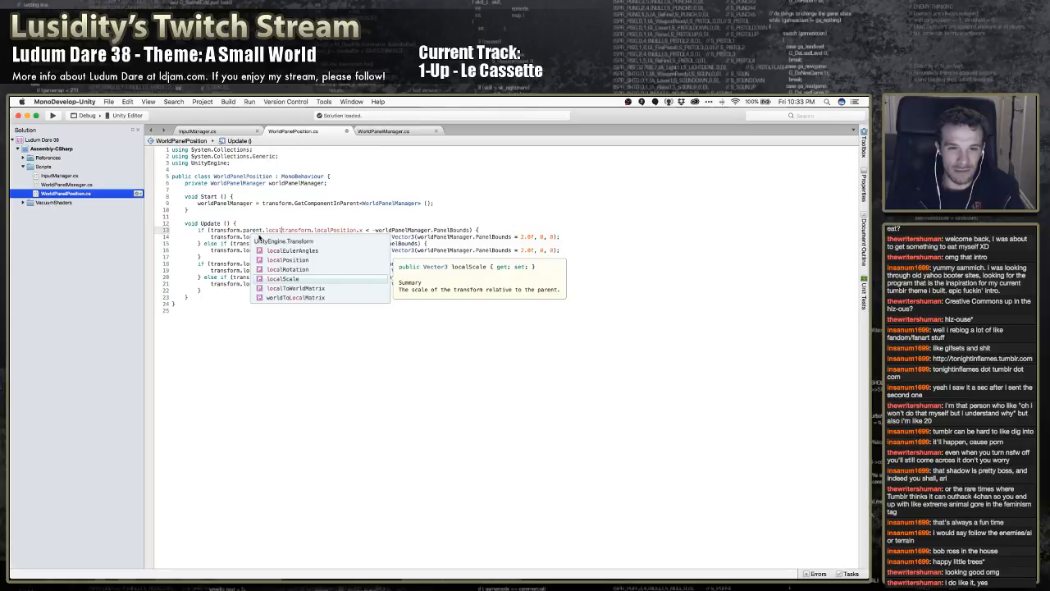
{"action": "key", "text": "Return"}
{"action": "type", "text": ".x <"}
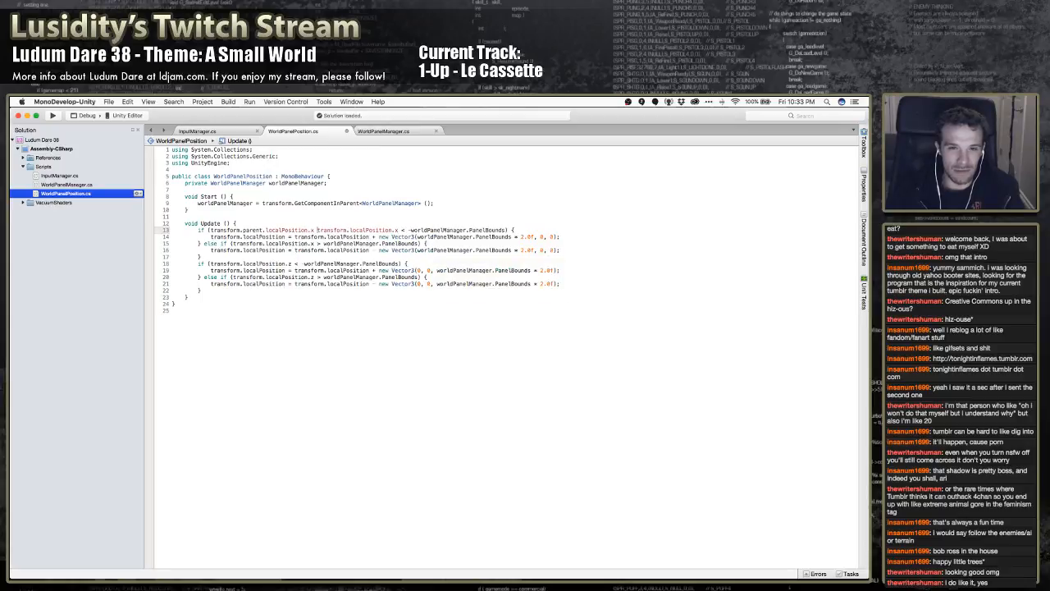
Copy the "transform.parent.localPosition.x + " term into the else-if condition for the upper x bound
{"action": "key", "text": "shift+Left"}
{"action": "key", "text": "shift+Left"}
{"action": "key", "text": "shift+Left"}
{"action": "key", "text": "shift+Left"}
{"action": "key", "text": "shift+Left"}
{"action": "key", "text": "shift+Left"}
{"action": "key", "text": "shift+Left"}
{"action": "key", "text": "shift+Left"}
{"action": "key", "text": "shift+Left"}
{"action": "key", "text": "shift+Left"}
{"action": "key", "text": "shift+Left"}
{"action": "key", "text": "shift+Left"}
{"action": "key", "text": "shift+Left"}
{"action": "key", "text": "shift+Left"}
{"action": "key", "text": "shift+Left"}
{"action": "key", "text": "shift+Left"}
{"action": "key", "text": "shift+Left"}
{"action": "key", "text": "shift+Left"}
{"action": "key", "text": "shift+Left"}
{"action": "key", "text": "shift+Left"}
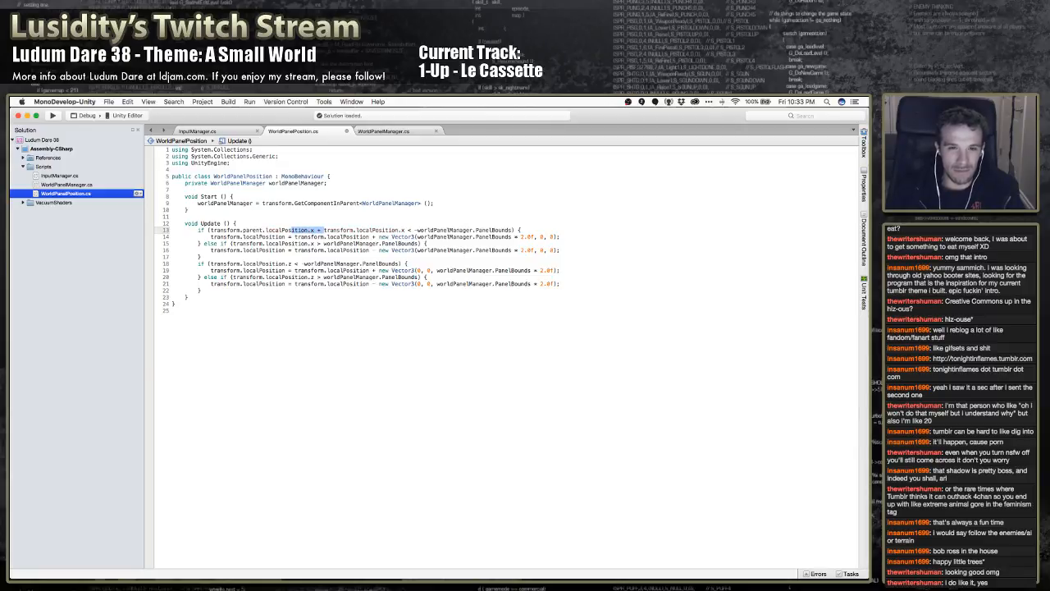
{"action": "key", "text": "super+c"}
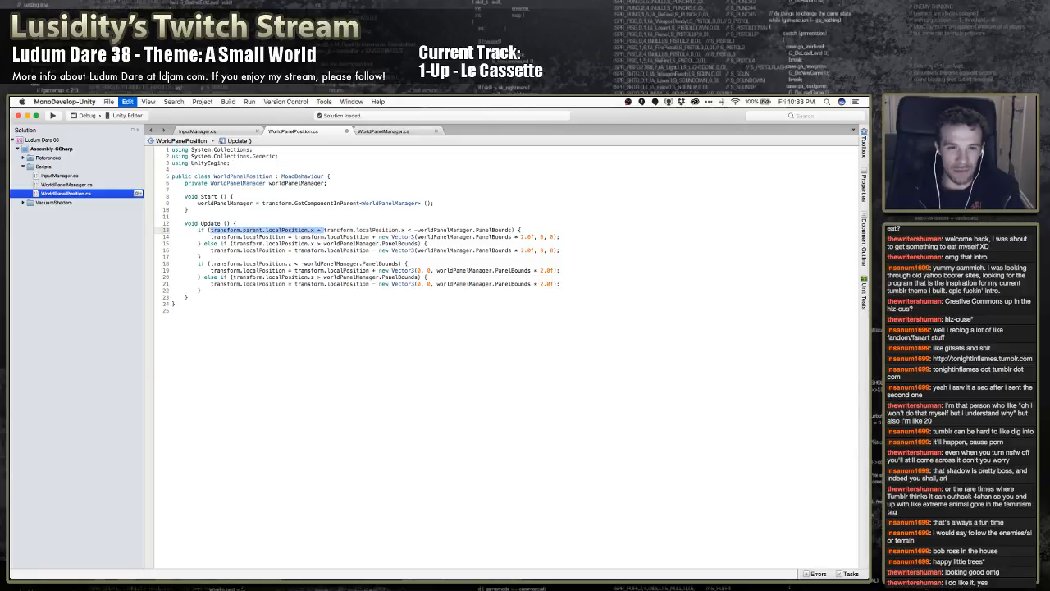
{"action": "key", "text": "Left"}
{"action": "key", "text": "Down"}
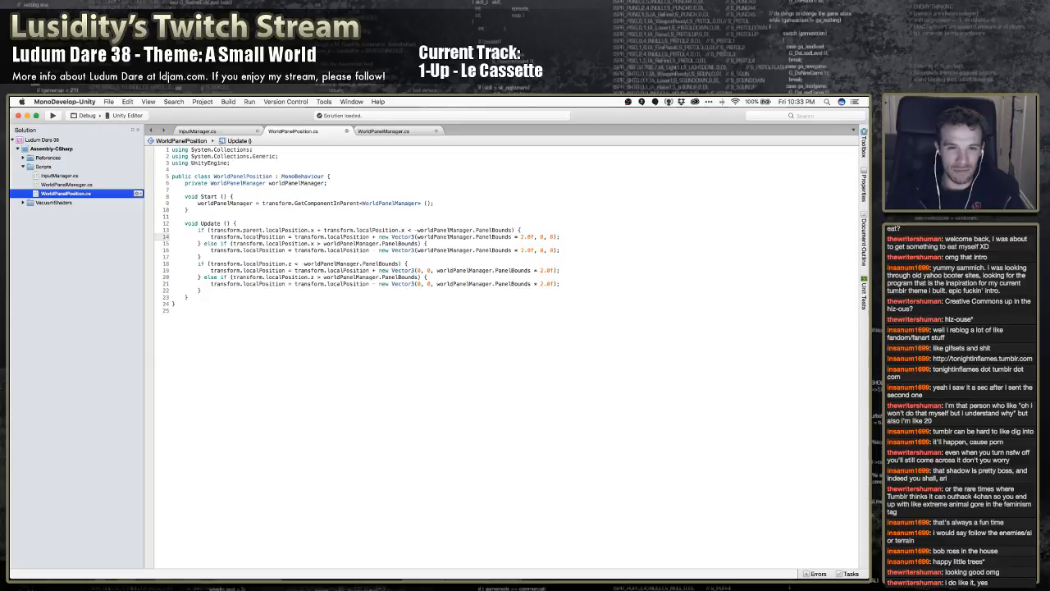
{"action": "key", "text": "Down"}
{"action": "key", "text": "super+v"}
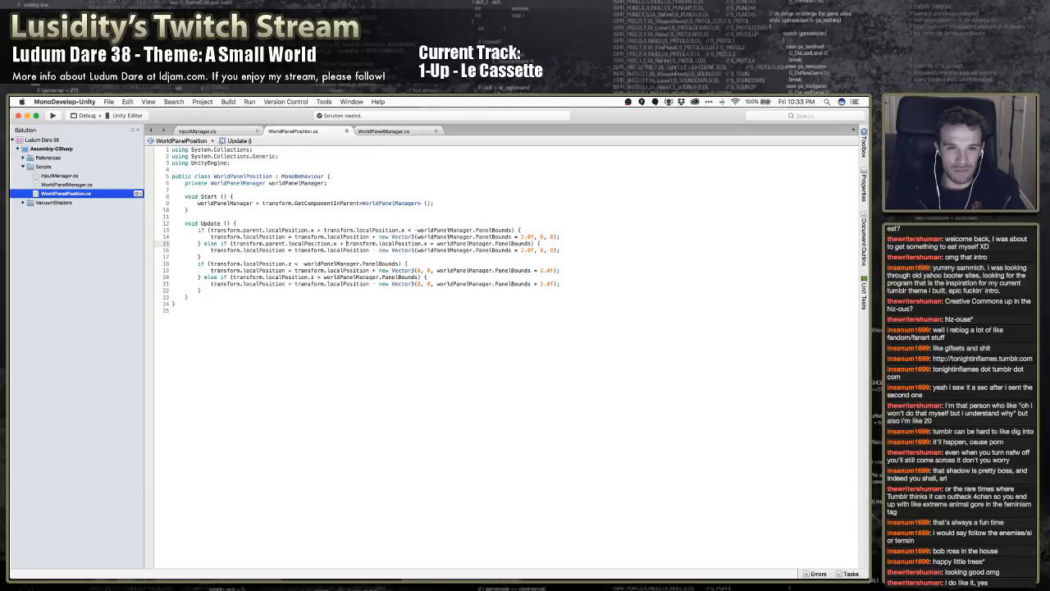
Paste the parent position term into the lower z bound condition and change its component to z
{"action": "key", "text": "Down"}
{"action": "key", "text": "Down"}
{"action": "key", "text": "Down"}
{"action": "key", "text": "super+v"}
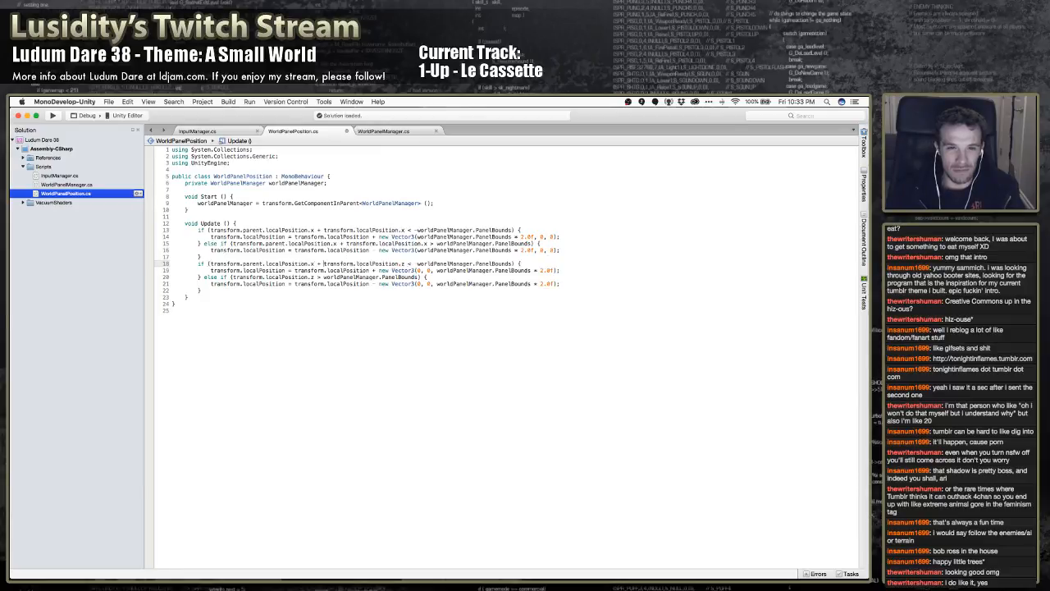
{"action": "key", "text": "BackSpace"}
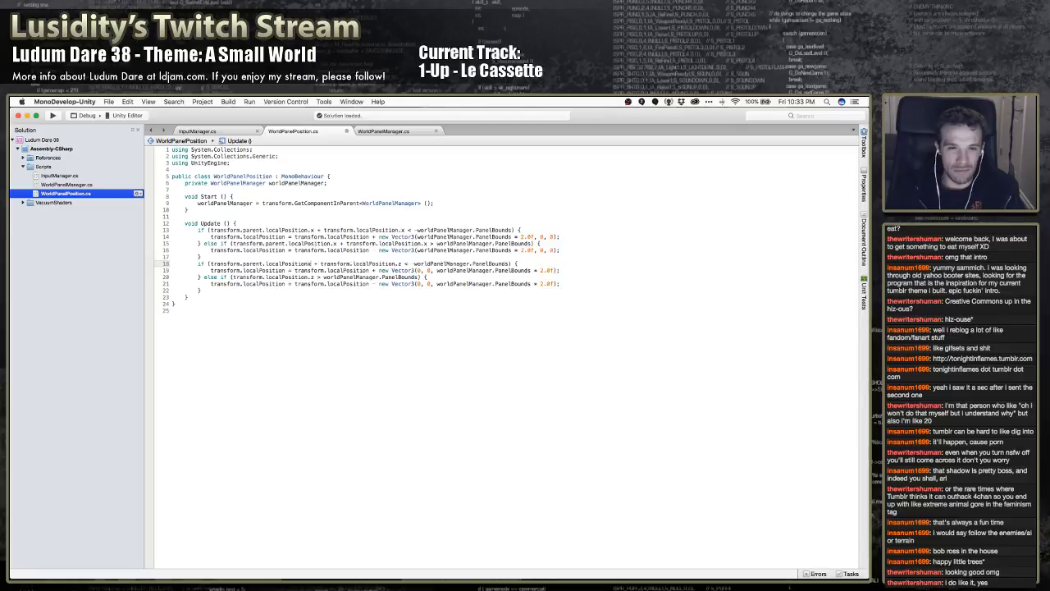
{"action": "key", "text": "BackSpace"}
{"action": "type", "text": ".z"}
Add "transform.parent.localPosition.z + " to the else-if condition for the upper z bound and save the script
{"action": "key", "text": "Down"}
{"action": "key", "text": "Down"}
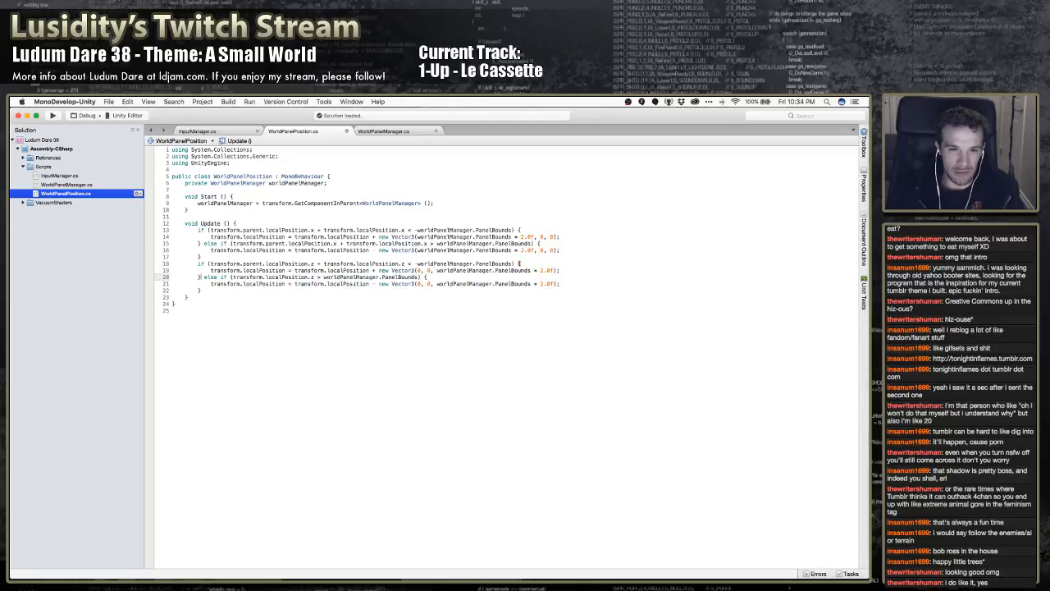
{"action": "key", "text": "super+v"}
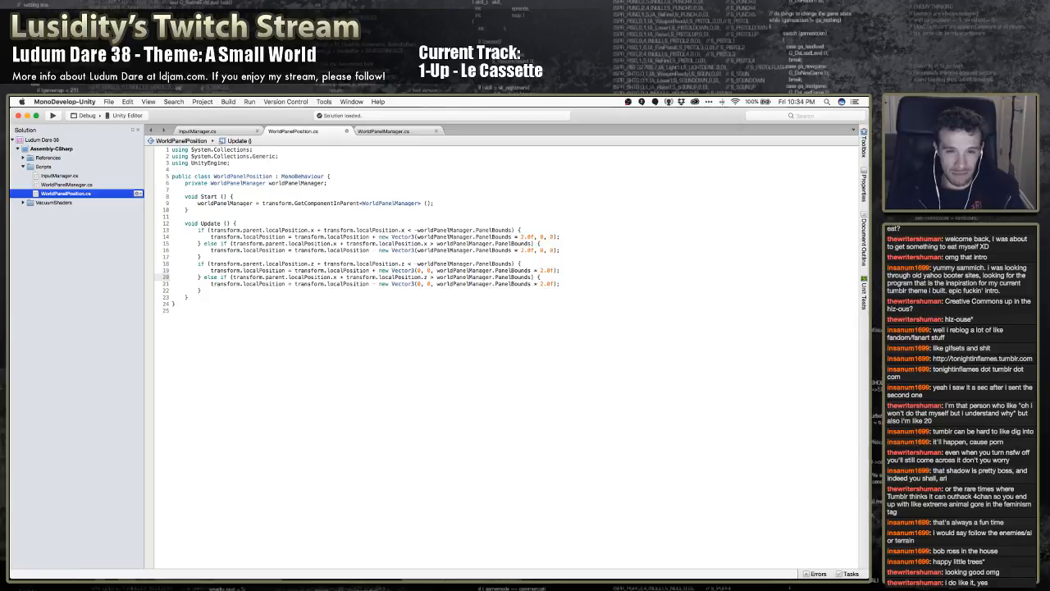
{"action": "key", "text": "BackSpace"}
{"action": "type", "text": "z"}
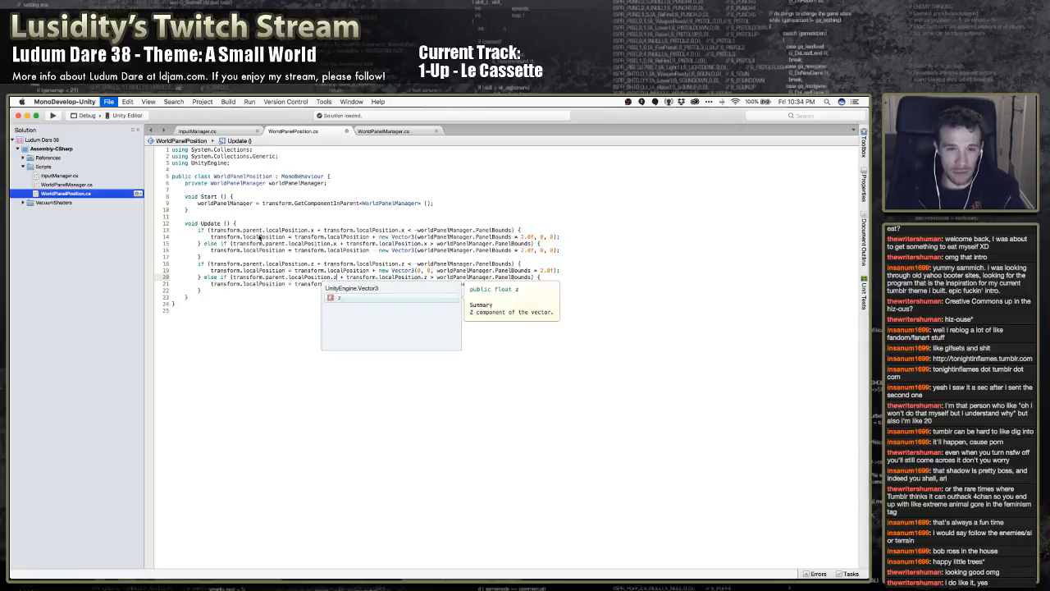
Switch to Unity, run the game, and view the generated planet in the Scene view
{"action": "key", "text": "super+Tab"}
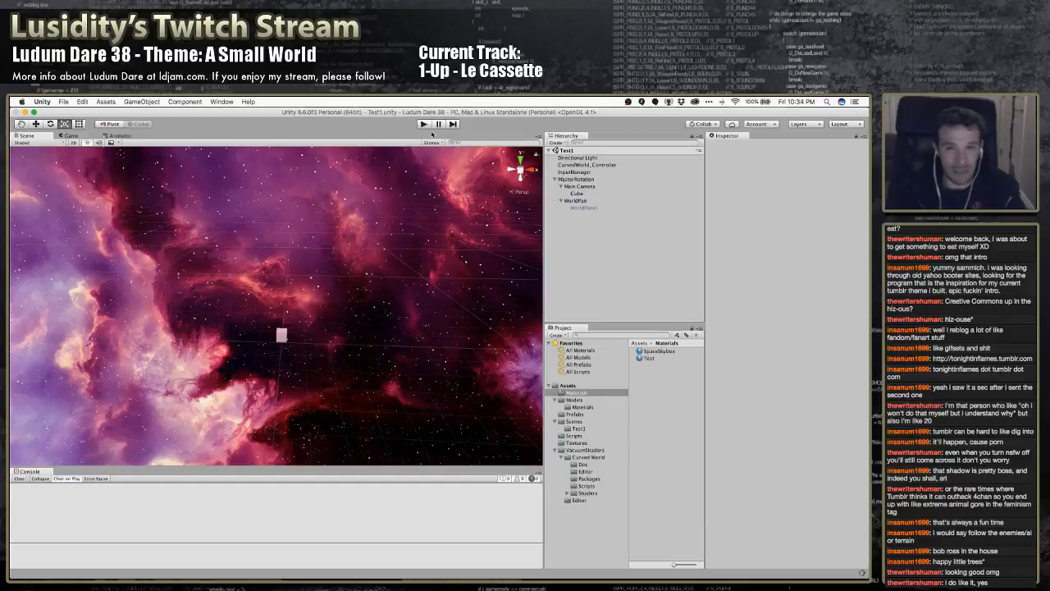
{"action": "left_click", "coordinate": [424, 124]}
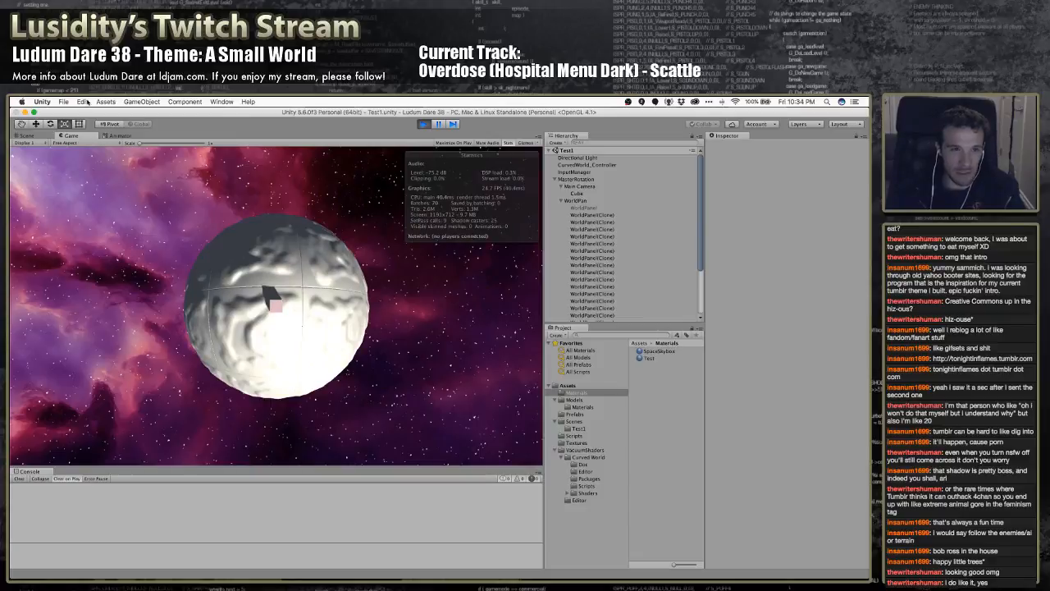
{"action": "left_click", "coordinate": [34, 137]}
{"action": "right_click_drag", "start_coordinate": [216, 244], "coordinate": [232, 303]}
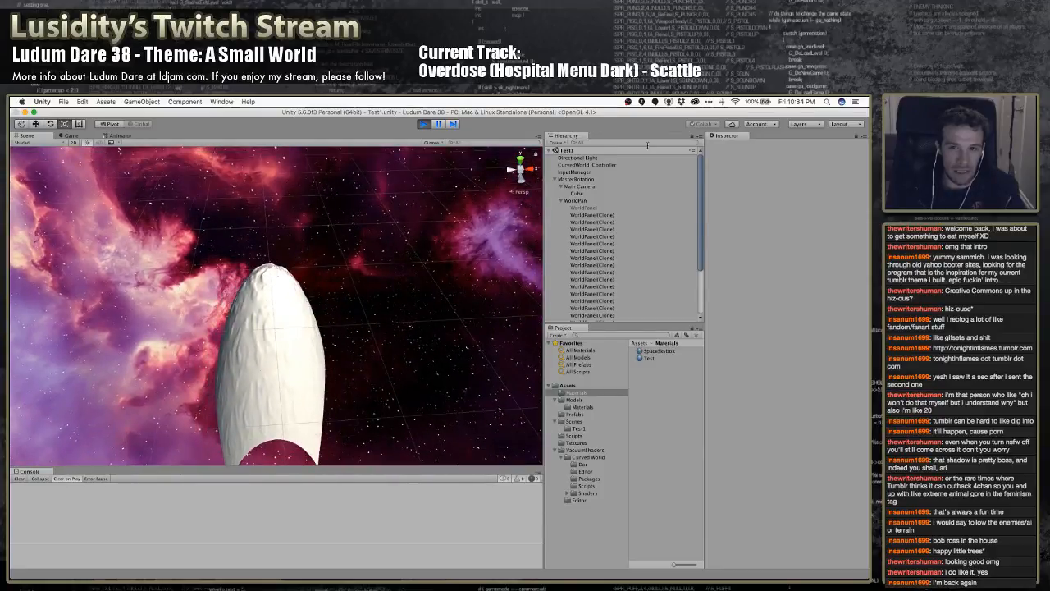
Try rotating MasterRotation in the running scene and undo the rotations
{"action": "left_click", "coordinate": [577, 179]}
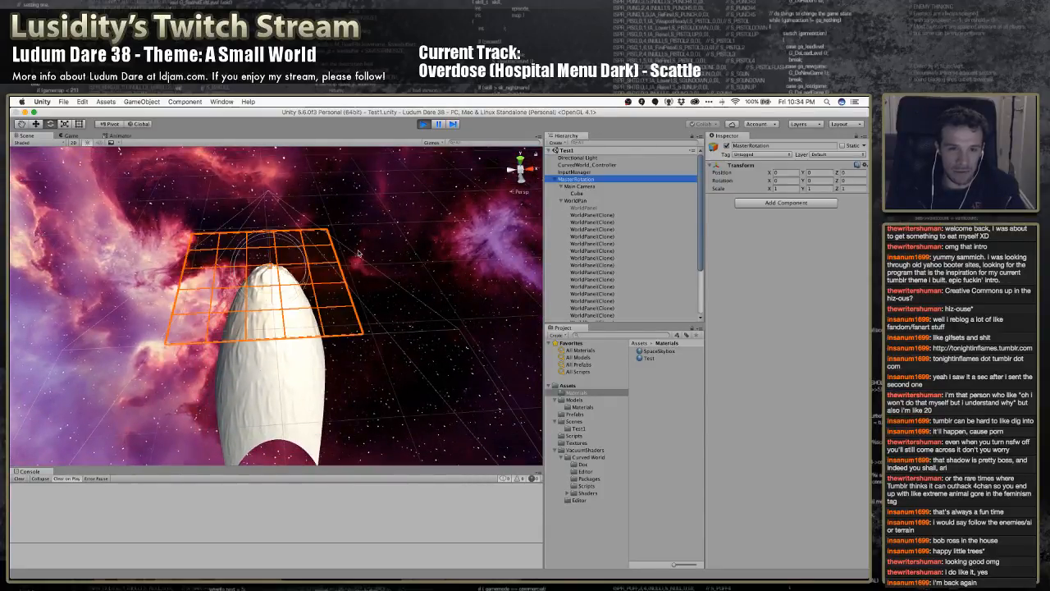
{"action": "left_click_drag", "start_coordinate": [291, 290], "coordinate": [317, 285]}
{"action": "key", "text": "super+z"}
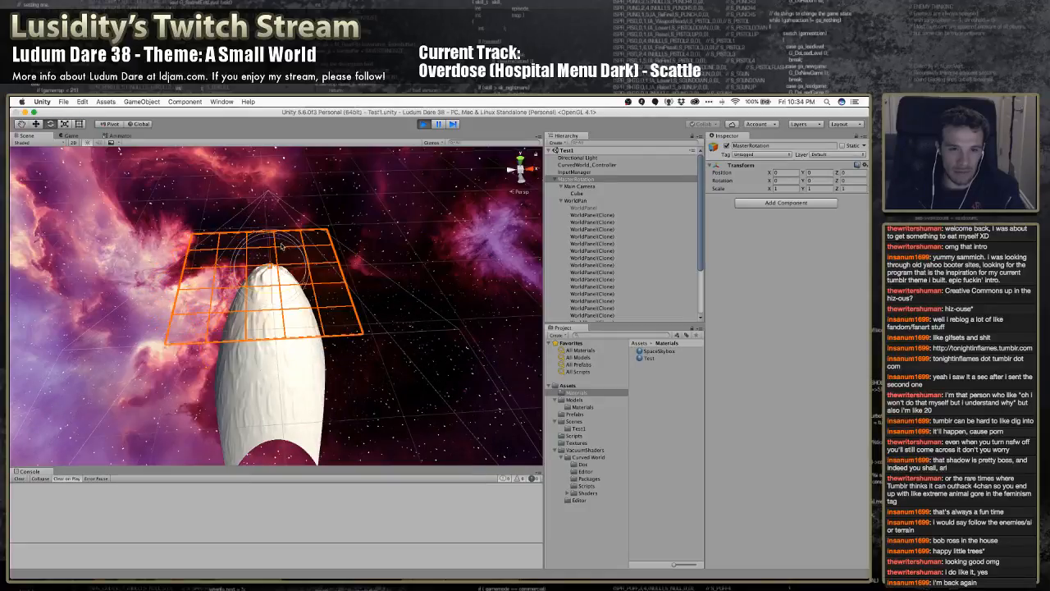
{"action": "left_click_drag", "start_coordinate": [274, 243], "coordinate": [401, 296]}
{"action": "key", "text": "super+z"}
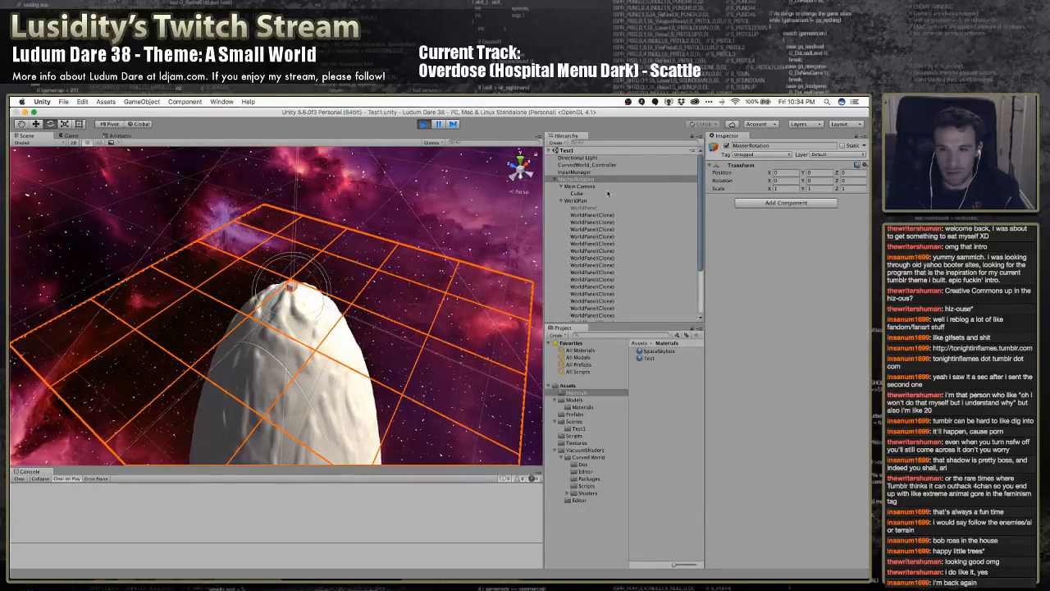
Make InputManager a child of MasterRotation and collapse WorldPan and Main Camera in the hierarchy
{"action": "left_click_drag", "start_coordinate": [579, 174], "coordinate": [612, 179]}
{"action": "scroll", "coordinate": [608, 195], "scroll_direction": "up", "scroll_amount": 10}
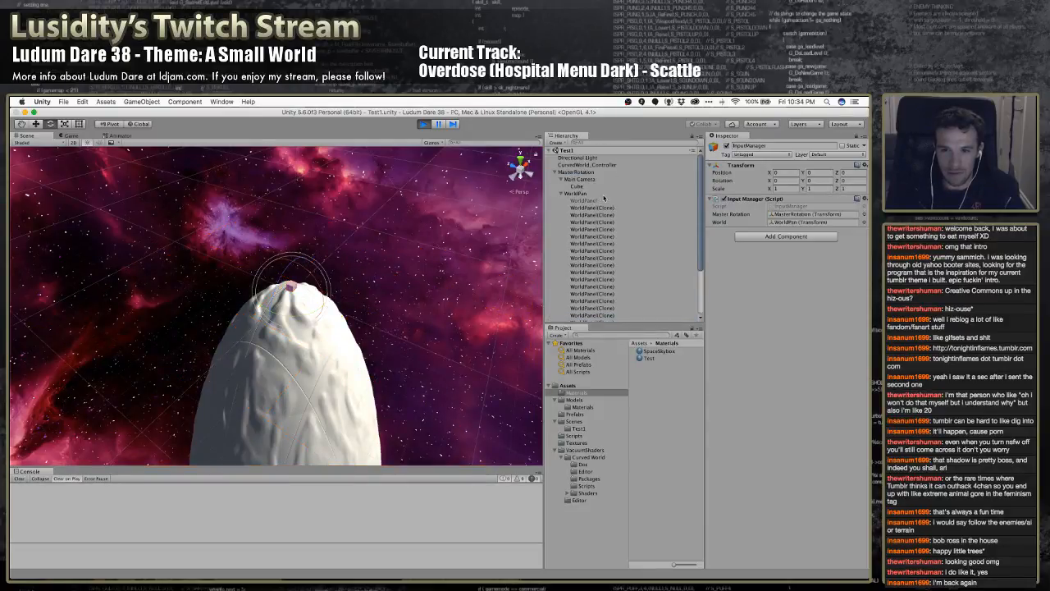
{"action": "left_click", "coordinate": [562, 194]}
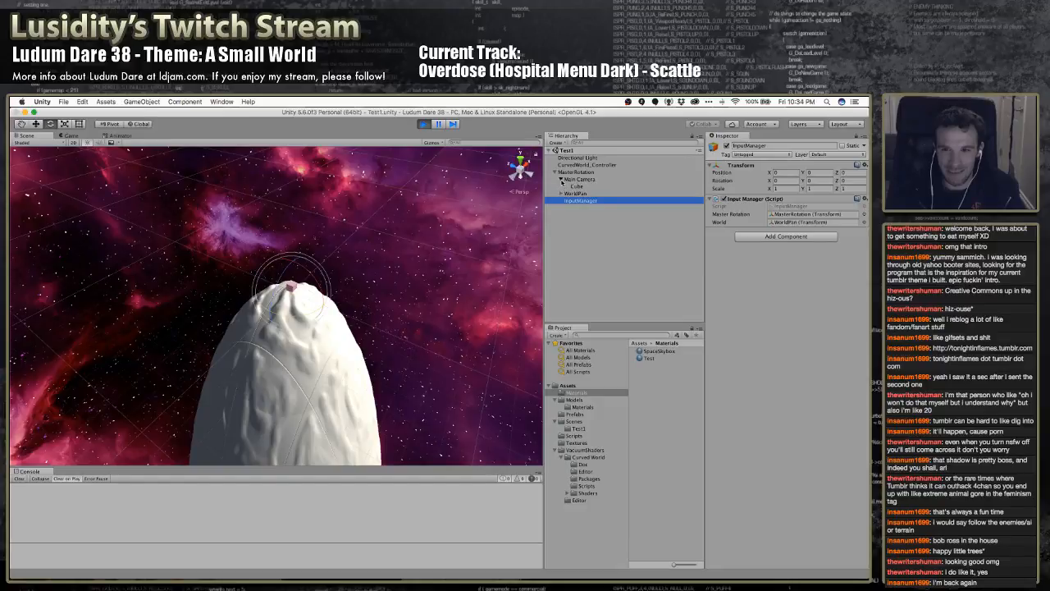
{"action": "left_click", "coordinate": [561, 178]}
Try rotating MasterRotation about the X axis with InputManager as its child, undo the rotation, and select InputManager
{"action": "left_click", "coordinate": [574, 171]}
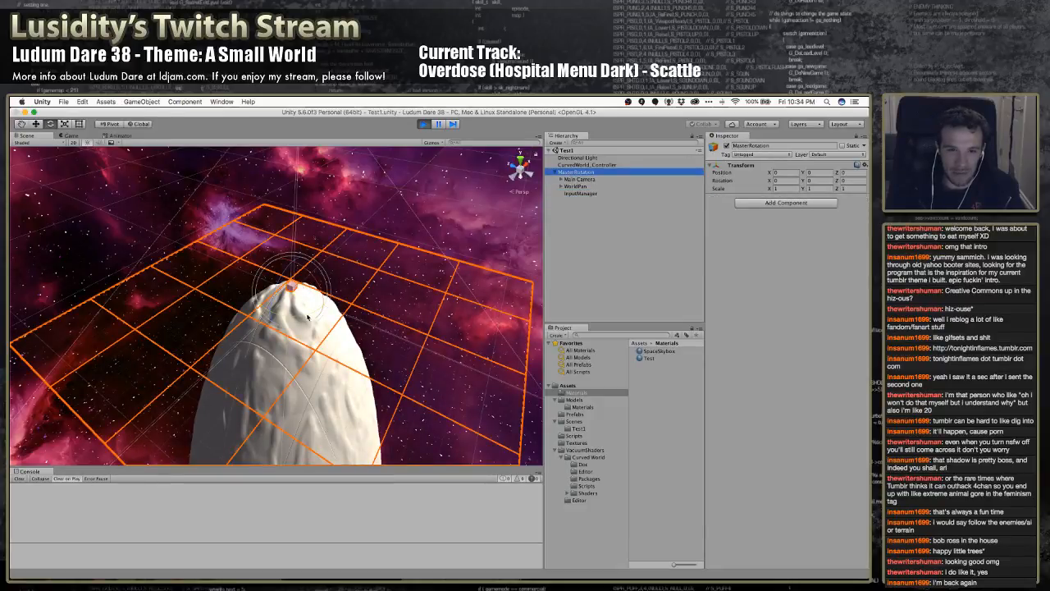
{"action": "left_click_drag", "start_coordinate": [320, 284], "coordinate": [334, 350]}
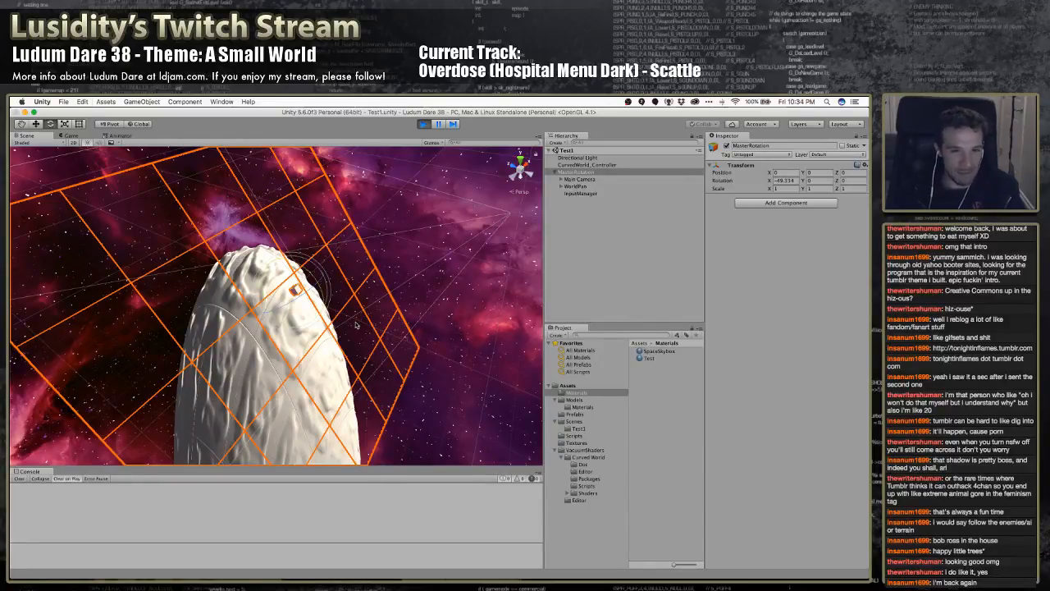
{"action": "key", "text": "super+z"}
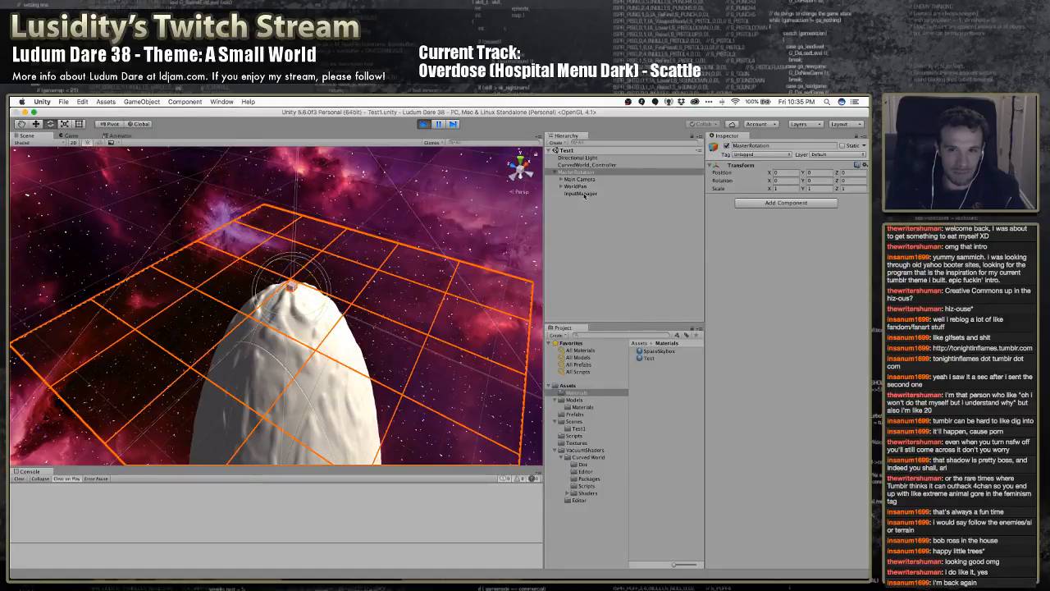
{"action": "left_click", "coordinate": [581, 194]}
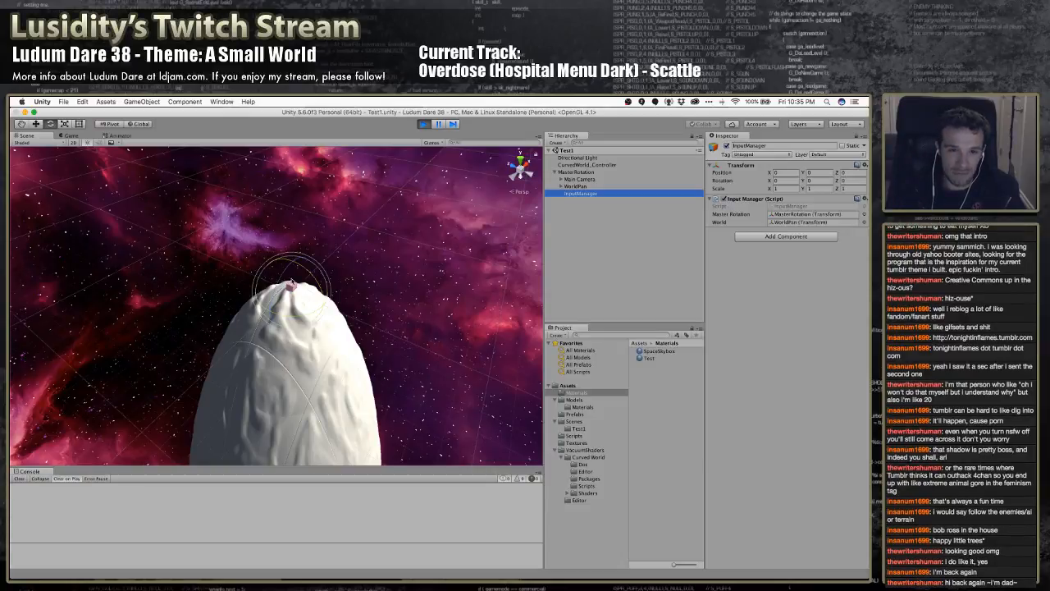
Try rotating InputManager and MasterRotation separately about the X axis in the running scene, undoing each rotation
{"action": "left_click_drag", "start_coordinate": [306, 271], "coordinate": [329, 318]}
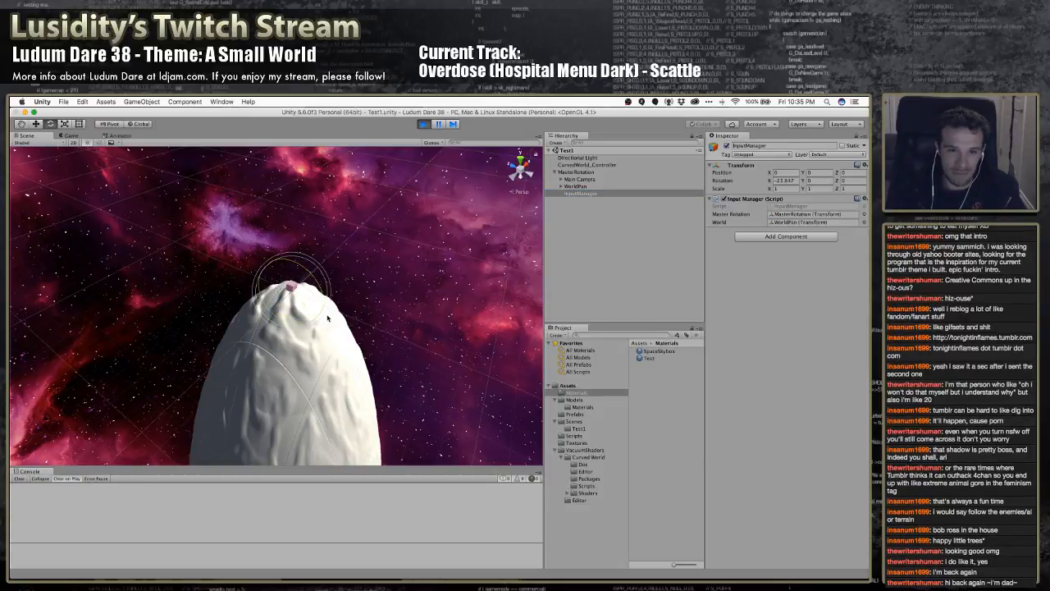
{"action": "key", "text": "super+z"}
{"action": "left_click", "coordinate": [575, 172]}
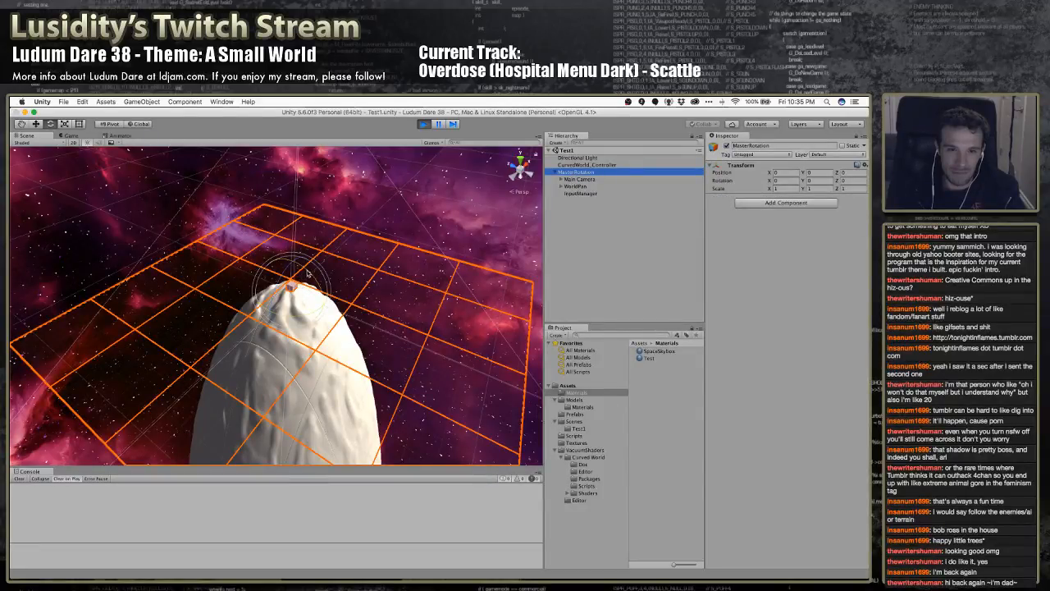
{"action": "left_click_drag", "start_coordinate": [309, 274], "coordinate": [344, 371]}
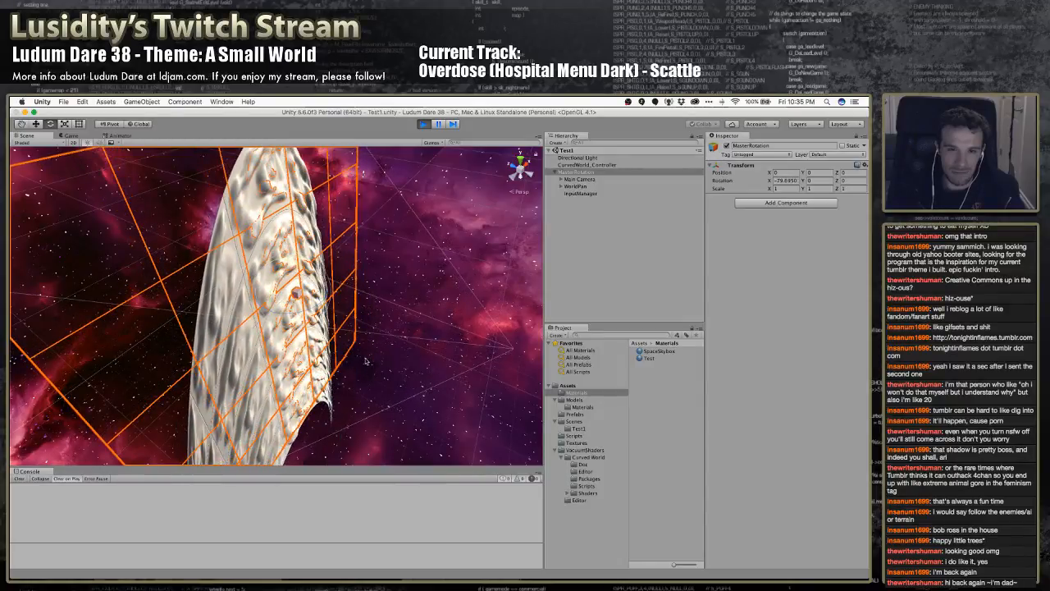
{"action": "left_click", "coordinate": [579, 193]}
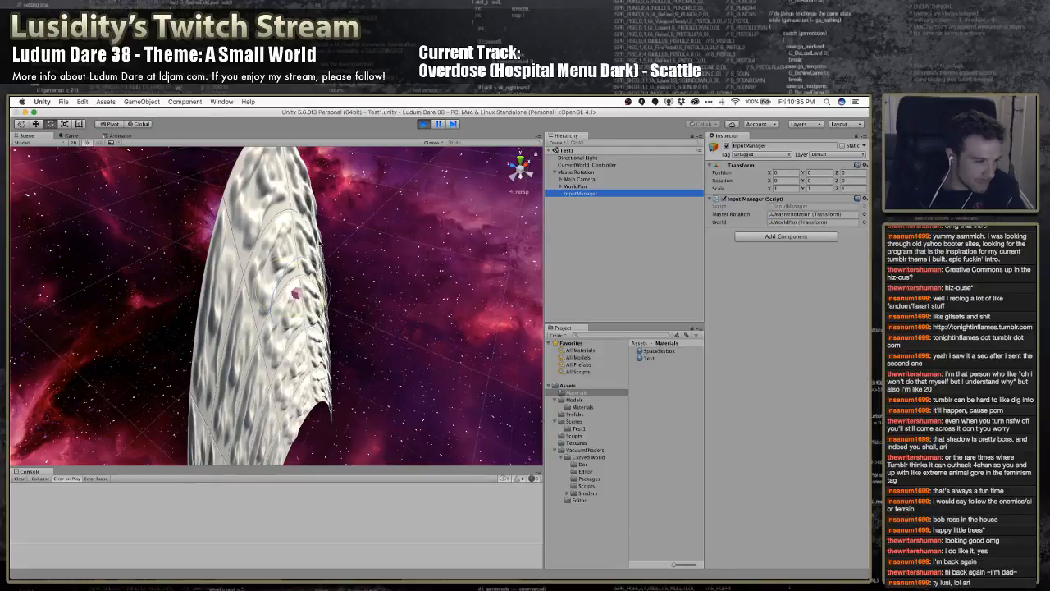
{"action": "mouse_move", "coordinate": [346, 233]}
{"action": "left_mouse_down", "text": "alt"}
{"action": "mouse_move", "coordinate": [319, 255]}
{"action": "mouse_move", "coordinate": [309, 247]}
{"action": "mouse_move", "coordinate": [393, 232]}
{"action": "mouse_move", "coordinate": [323, 227]}
{"action": "mouse_move", "coordinate": [343, 229]}
{"action": "left_mouse_up", "text": "alt"}
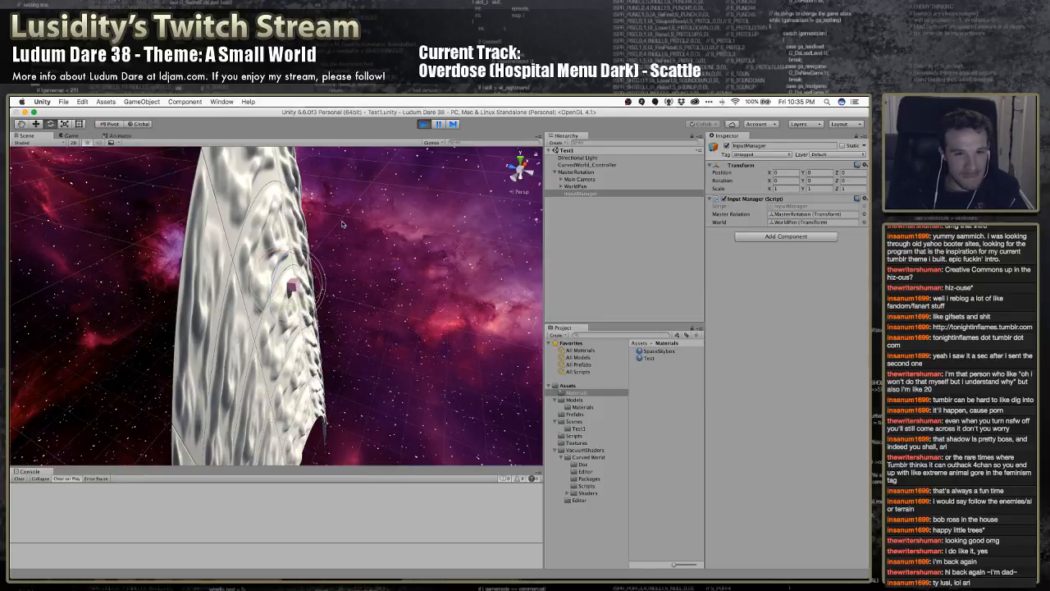
{"action": "left_click", "coordinate": [574, 194]}
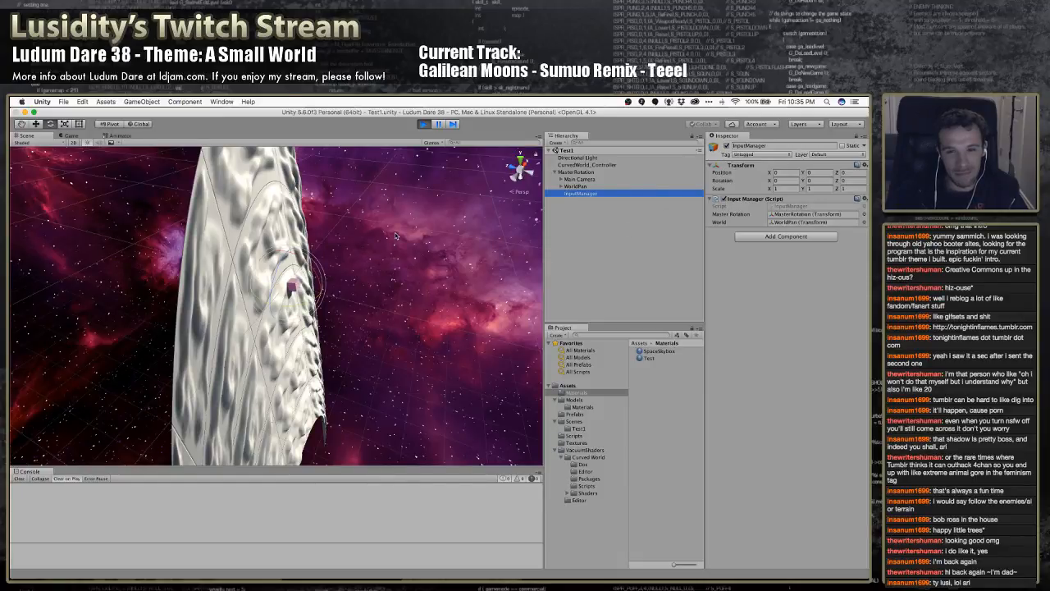
{"action": "key", "text": "super+z"}
{"action": "key", "text": "super+z"}
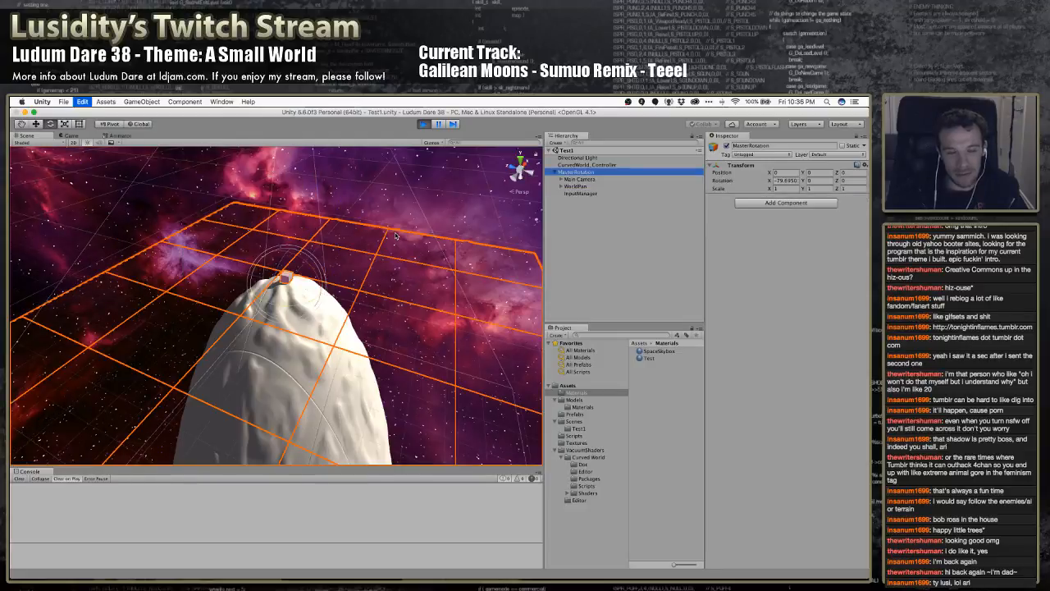
Try moving InputManager down the Y axis to about -81.8 in the running scene
{"action": "left_click", "coordinate": [582, 194]}
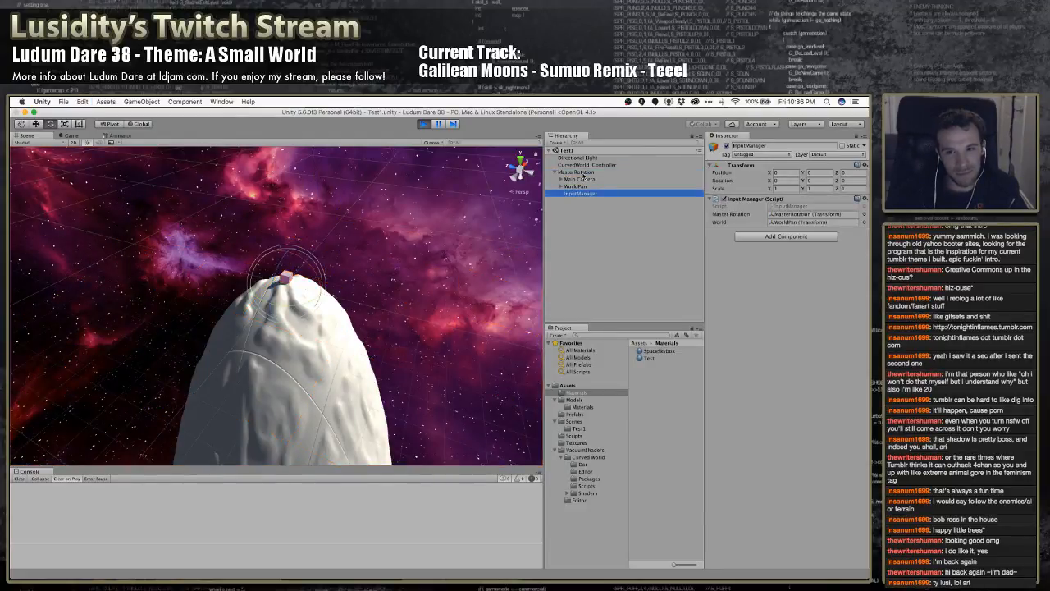
{"action": "left_click", "coordinate": [582, 174]}
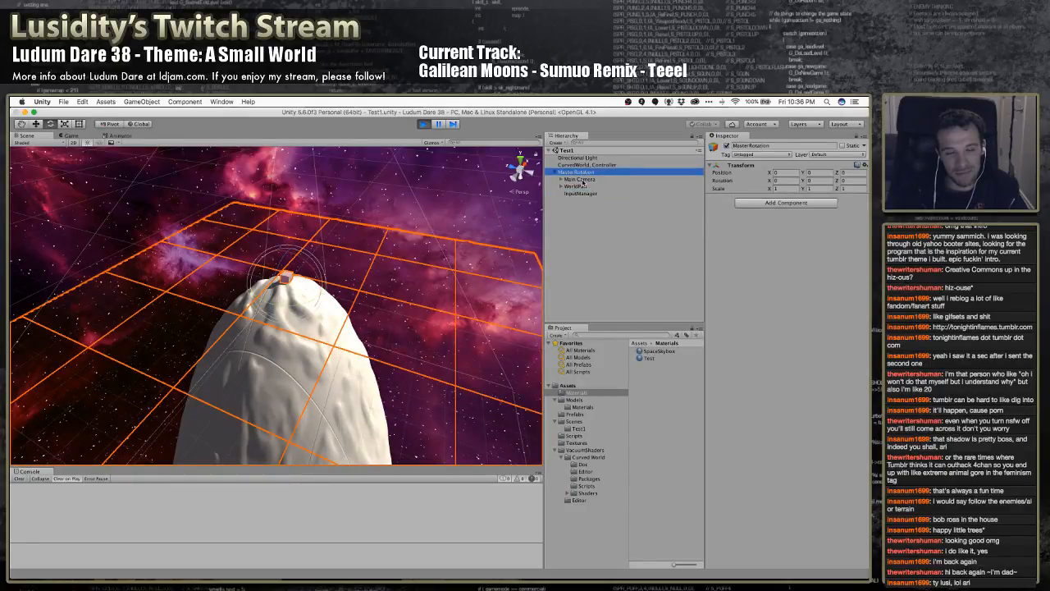
{"action": "left_click", "coordinate": [581, 193]}
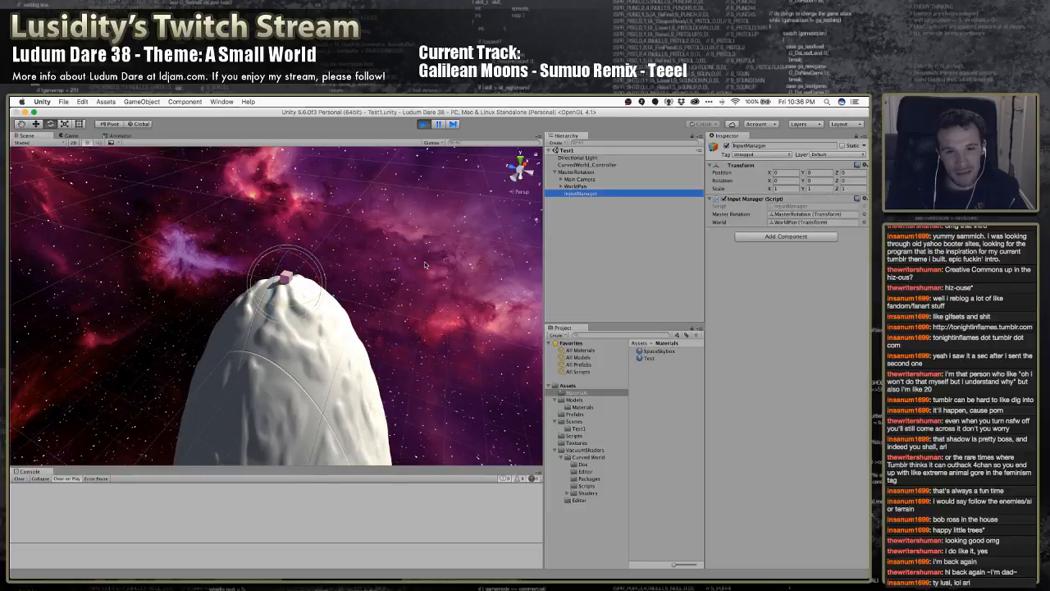
{"action": "key", "text": "w"}
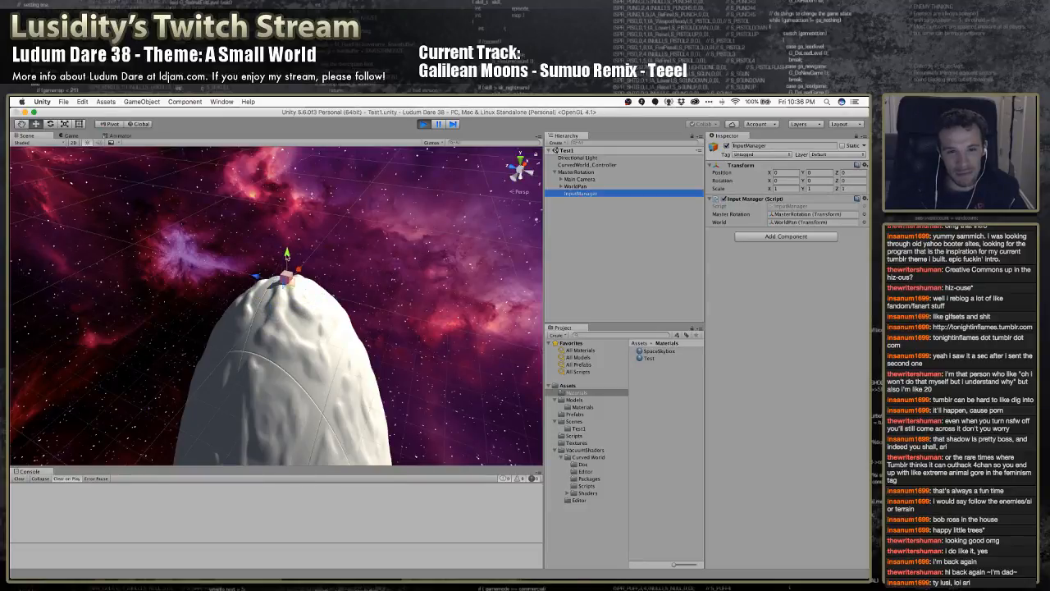
{"action": "left_click_drag", "start_coordinate": [288, 256], "coordinate": [281, 400]}
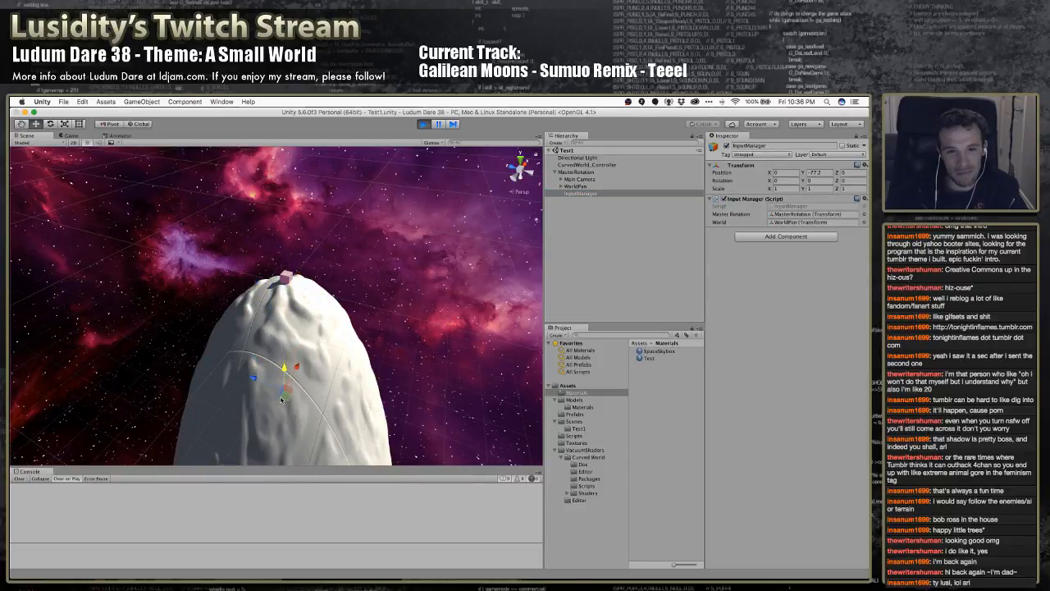
{"action": "key", "text": "super+s"}
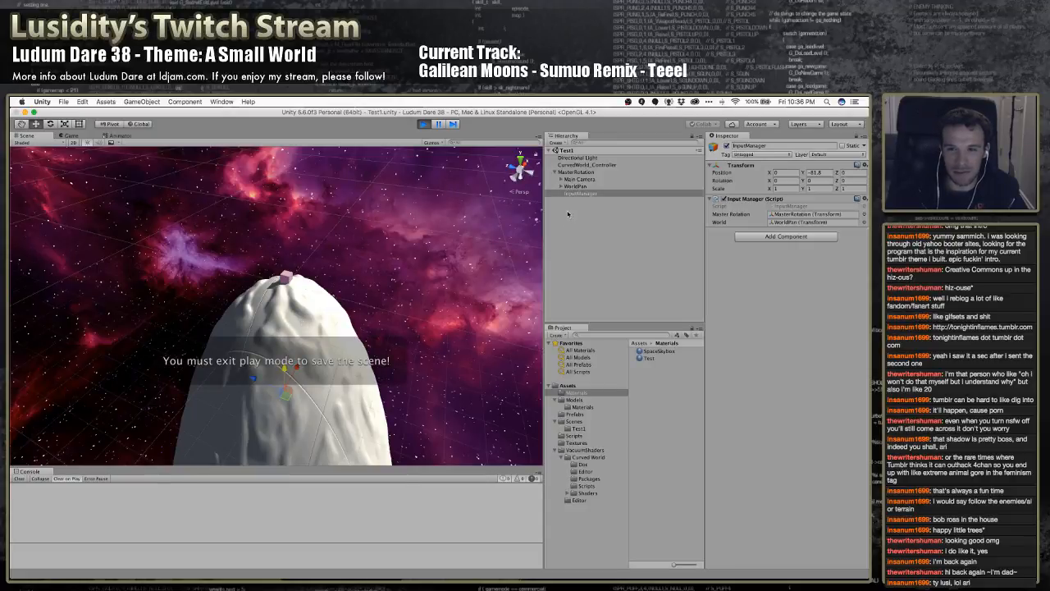
Try rotating MasterRotation about the X axis with InputManager lowered beneath it, and undo the rotation
{"action": "left_click", "coordinate": [572, 172]}
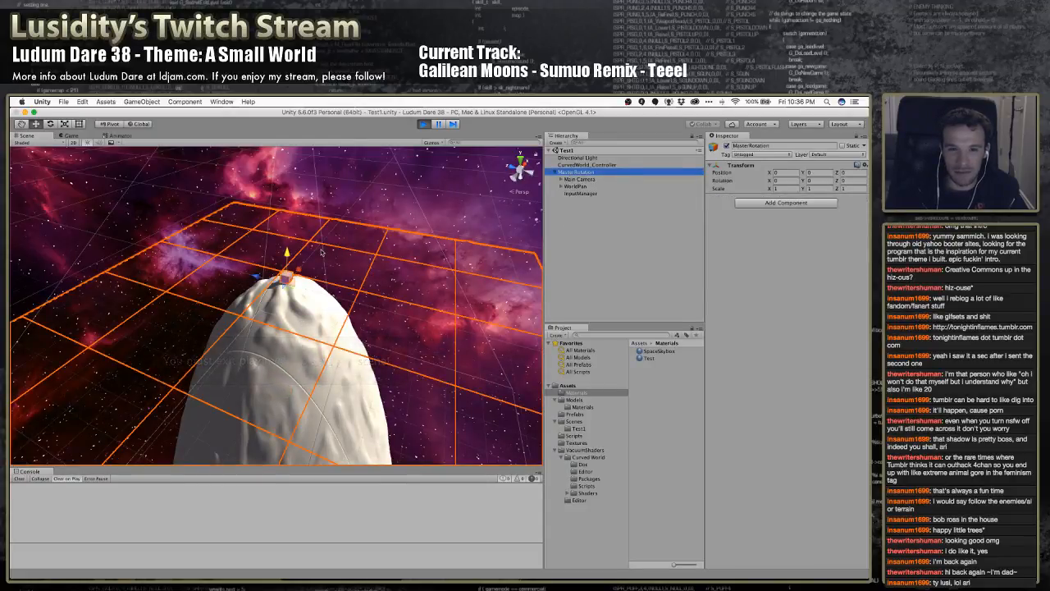
{"action": "left_click_drag", "start_coordinate": [310, 273], "coordinate": [346, 308]}
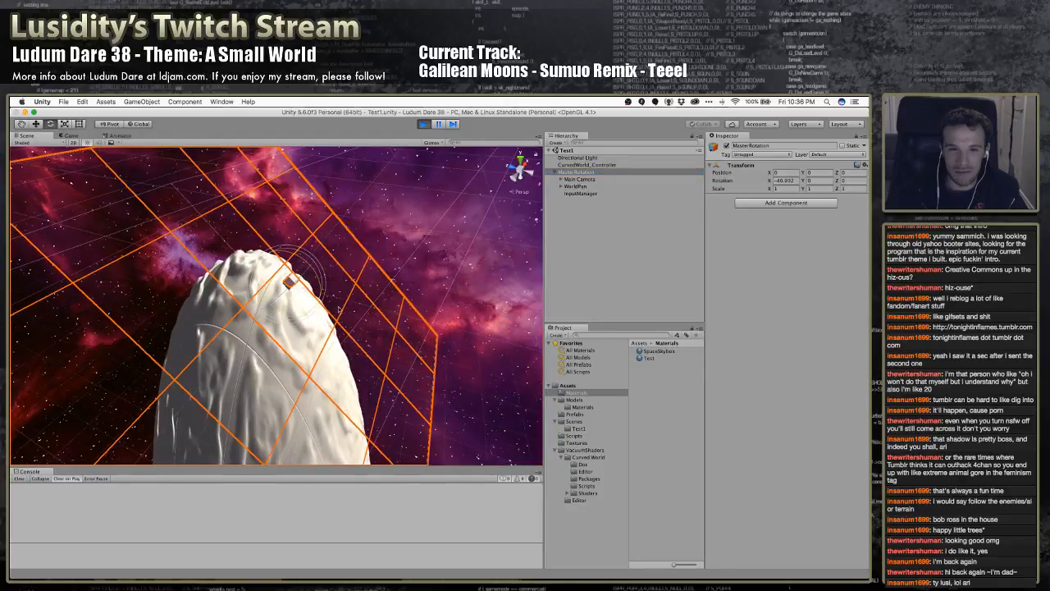
{"action": "key", "text": "super+s"}
{"action": "key", "text": "super+z"}
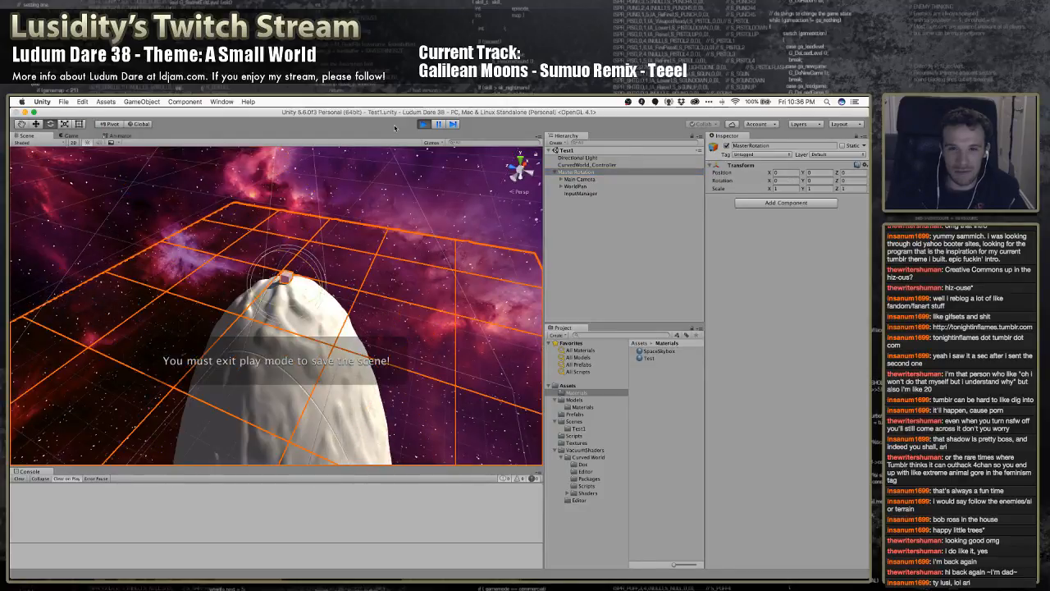
Stop the game, then parent InputManager to MasterRotation and lower it along the Y axis to about -39.2
{"action": "left_click", "coordinate": [423, 125]}
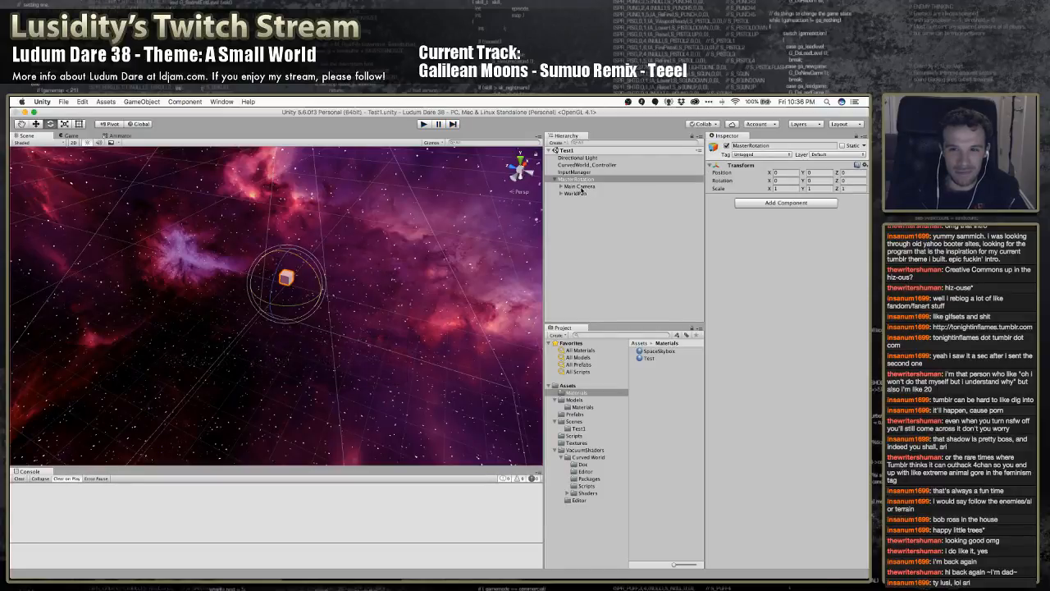
{"action": "left_click_drag", "start_coordinate": [577, 173], "coordinate": [585, 179]}
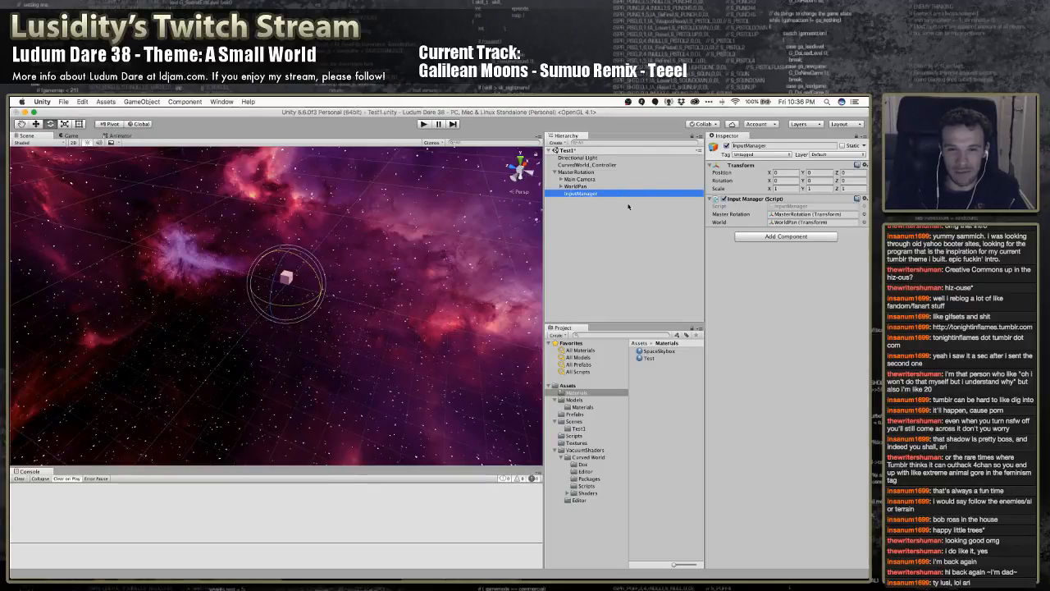
{"action": "key", "text": "w"}
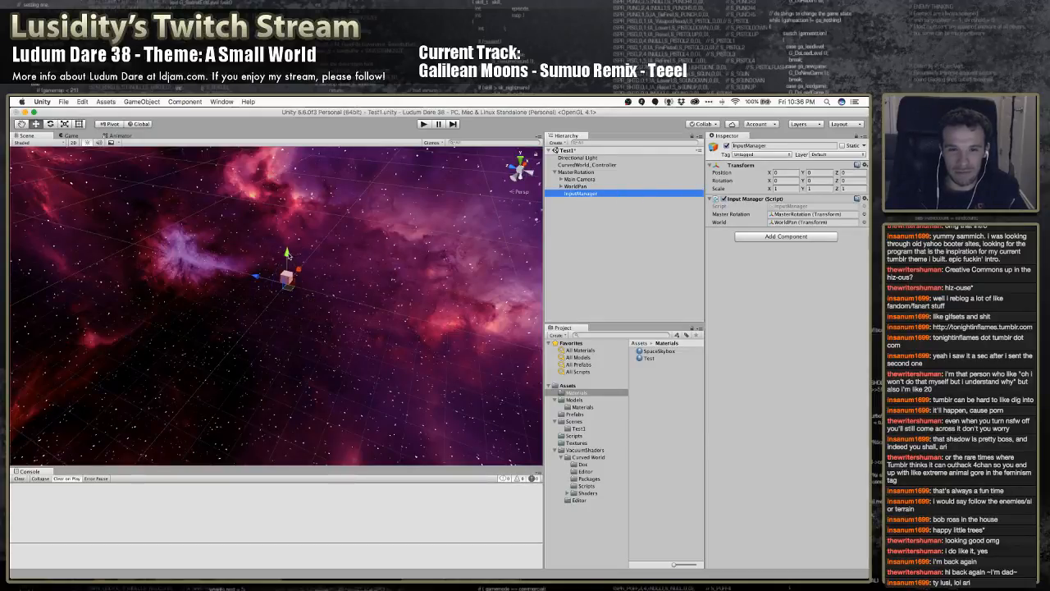
{"action": "left_click_drag", "start_coordinate": [288, 255], "coordinate": [288, 324]}
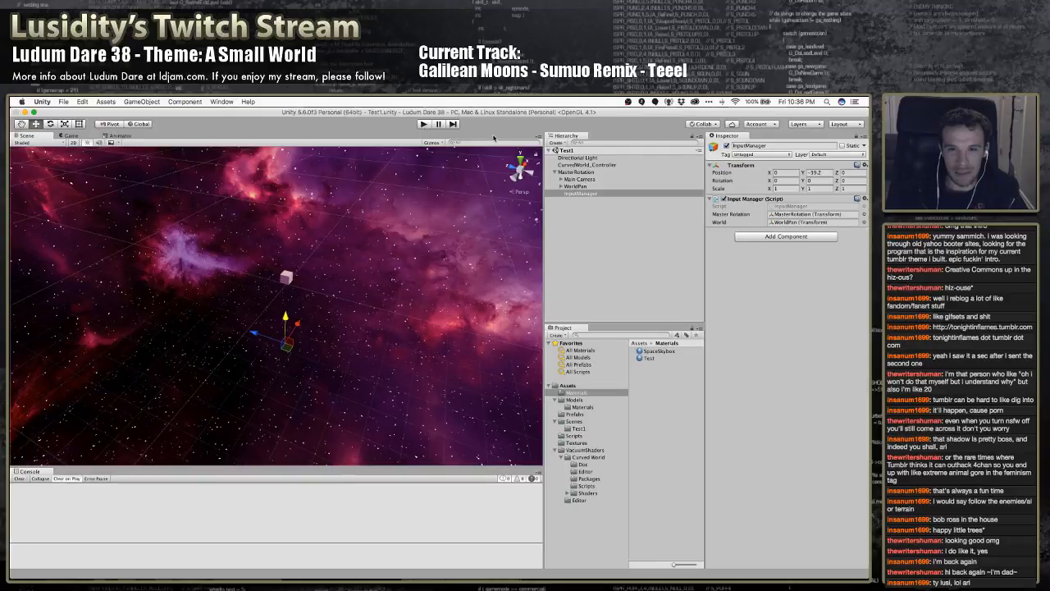
Run the game and test rotating MasterRotation about the X axis in the Scene view, undoing the rotation
{"action": "left_click", "coordinate": [424, 123]}
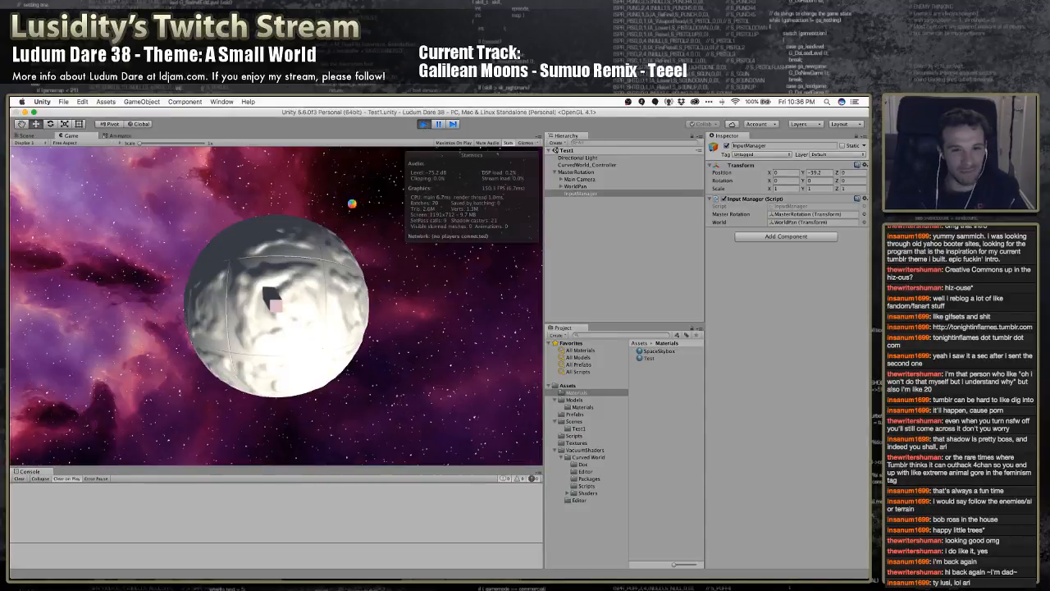
{"action": "left_click", "coordinate": [27, 135]}
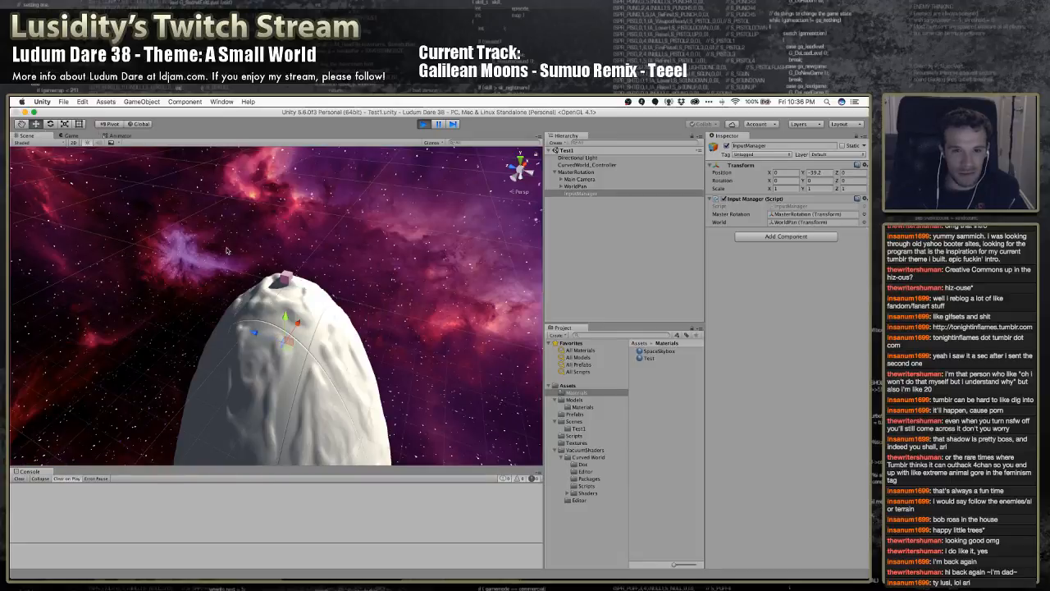
{"action": "left_click", "coordinate": [578, 172]}
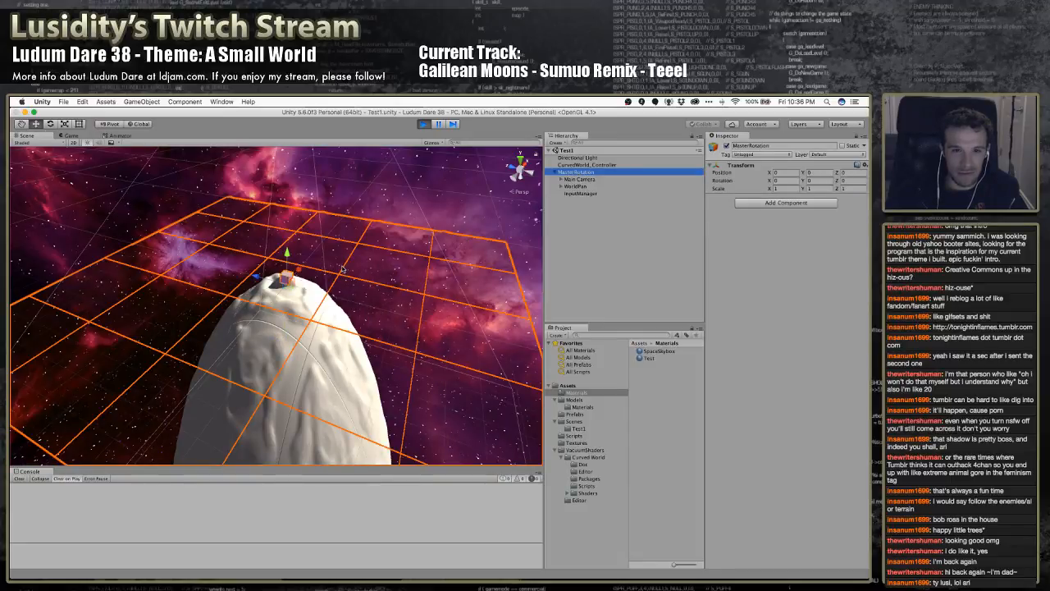
{"action": "key", "text": "e"}
{"action": "left_click_drag", "start_coordinate": [307, 265], "coordinate": [297, 343]}
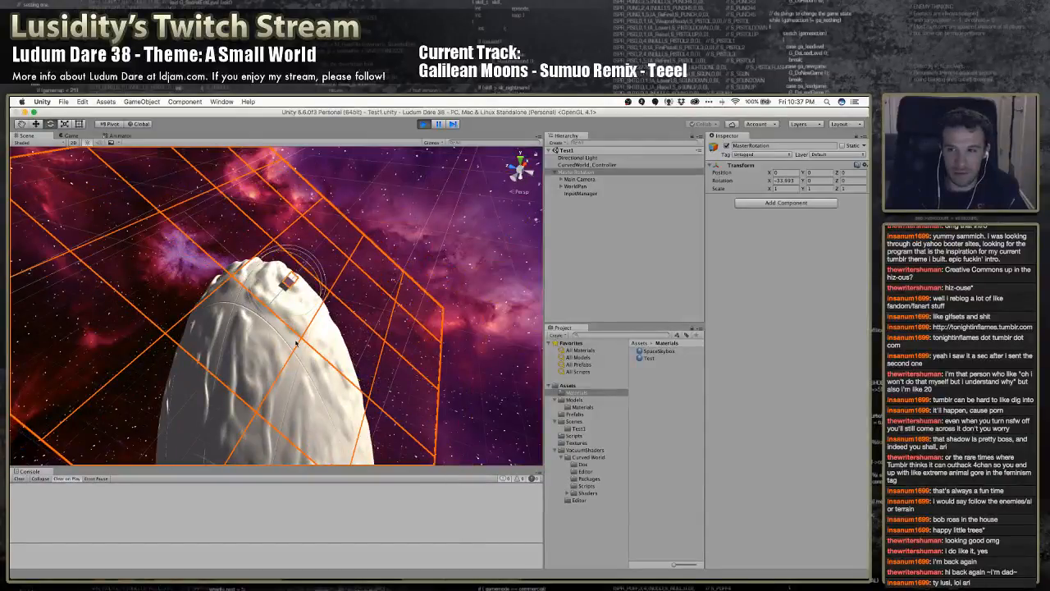
{"action": "key", "text": "super+z"}
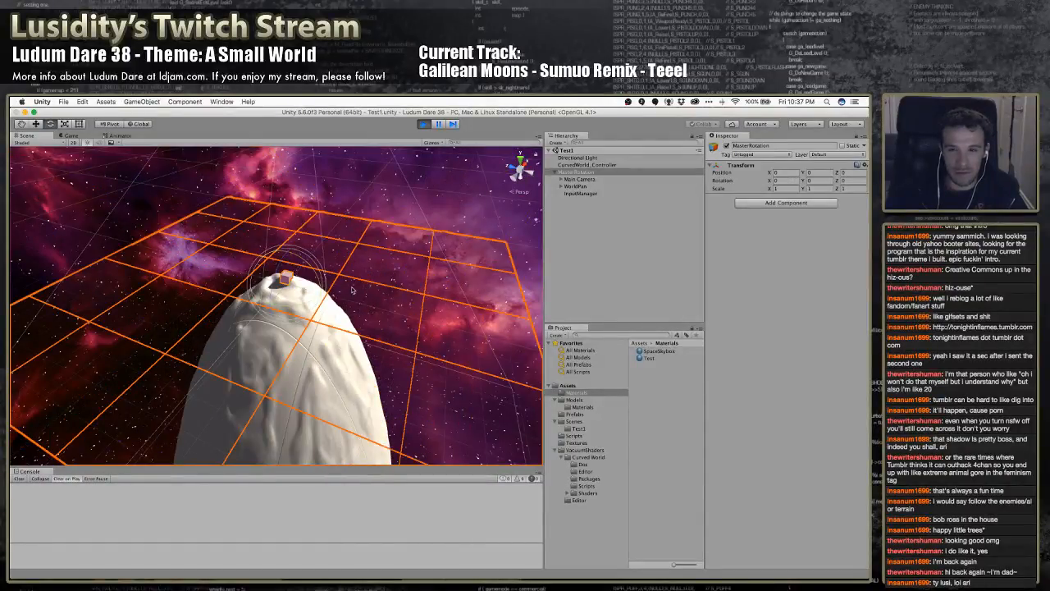
Select Main Camera, WorldPan and InputManager together and try moving and rotating them as a group in the Scene view
{"action": "left_click", "coordinate": [579, 179]}
{"action": "left_click", "coordinate": [580, 194], "text": "shift"}
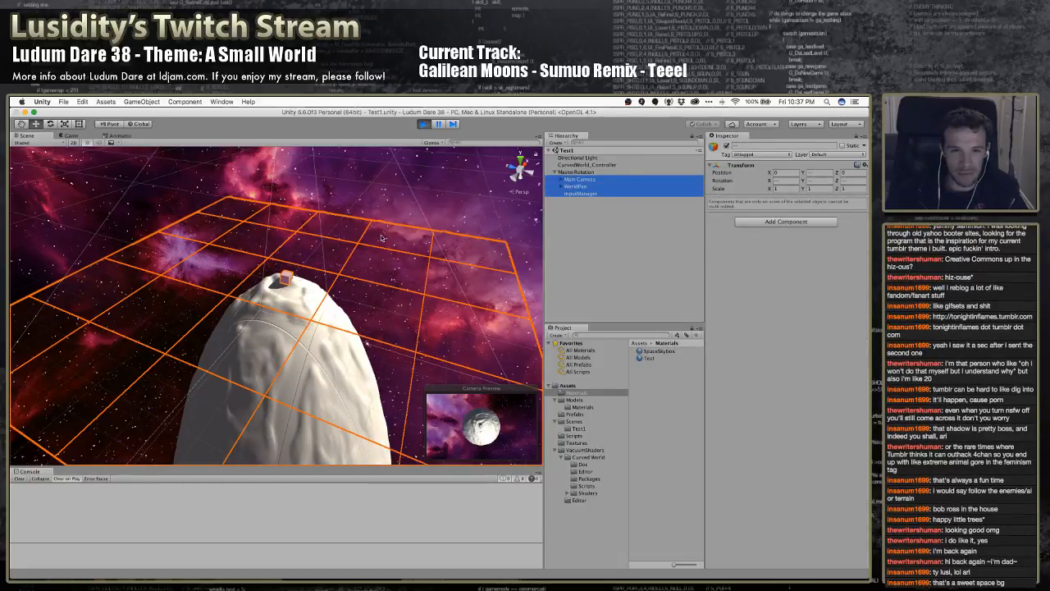
{"action": "right_click_drag", "start_coordinate": [332, 263], "coordinate": [317, 215]}
{"action": "key", "text": "s"}
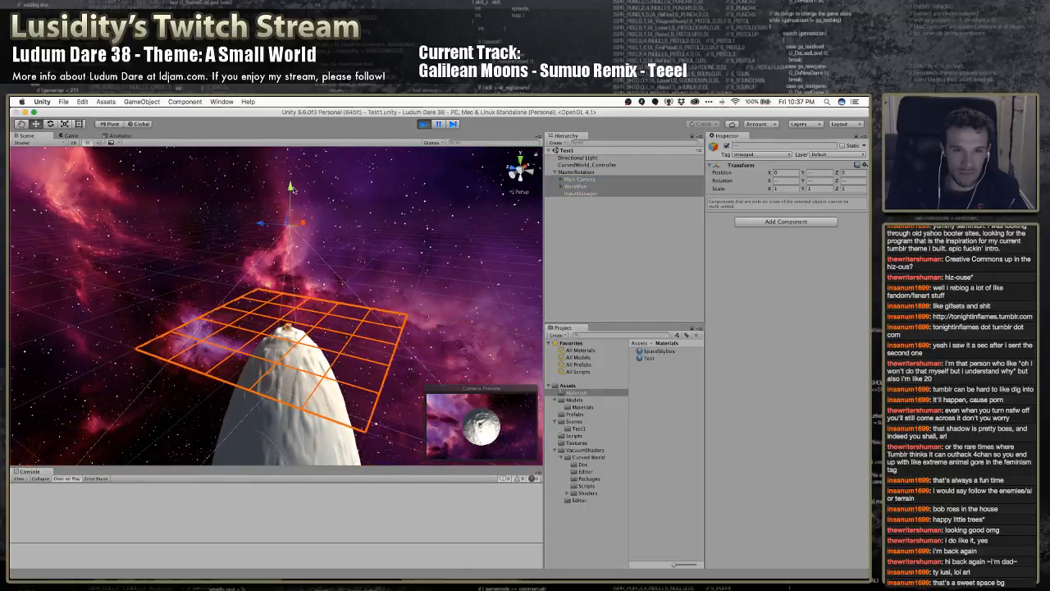
{"action": "left_click_drag", "start_coordinate": [293, 189], "coordinate": [294, 110]}
{"action": "key", "text": "e"}
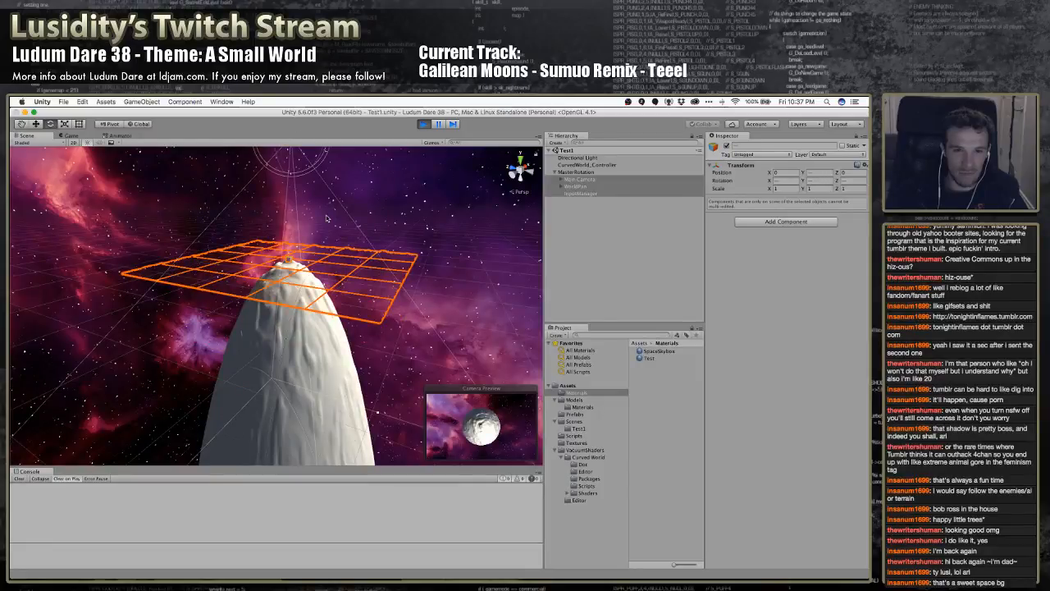
{"action": "right_click_drag", "start_coordinate": [337, 238], "coordinate": [320, 222]}
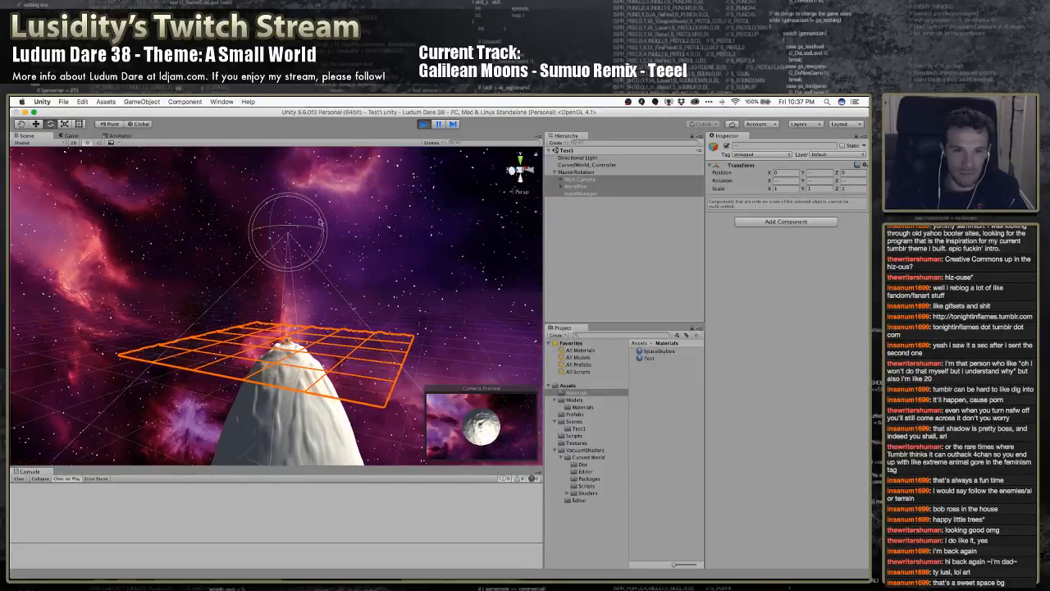
{"action": "left_click_drag", "start_coordinate": [320, 215], "coordinate": [364, 291]}
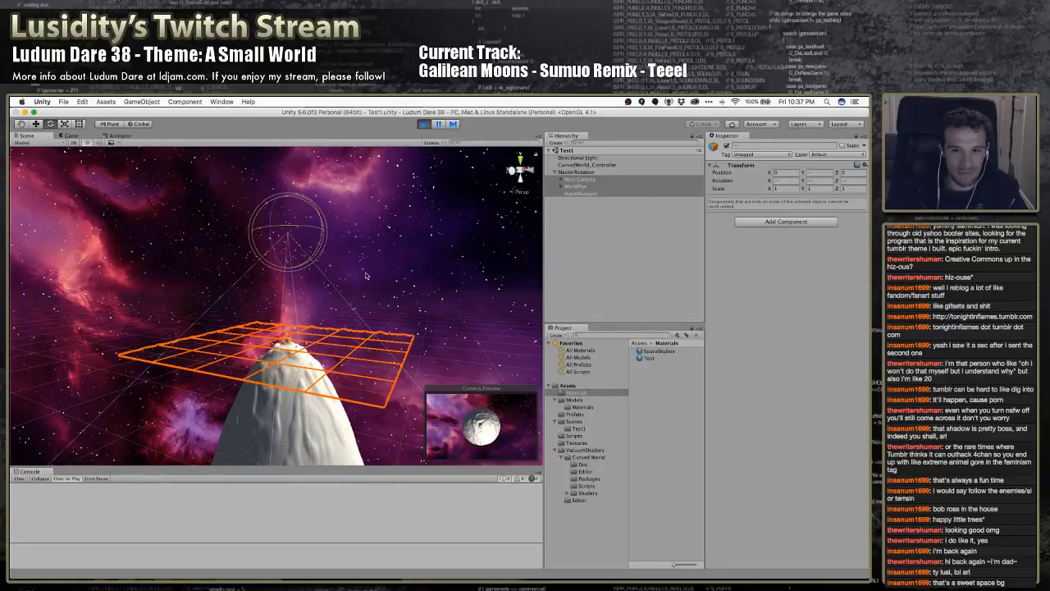
{"action": "key", "text": "w"}
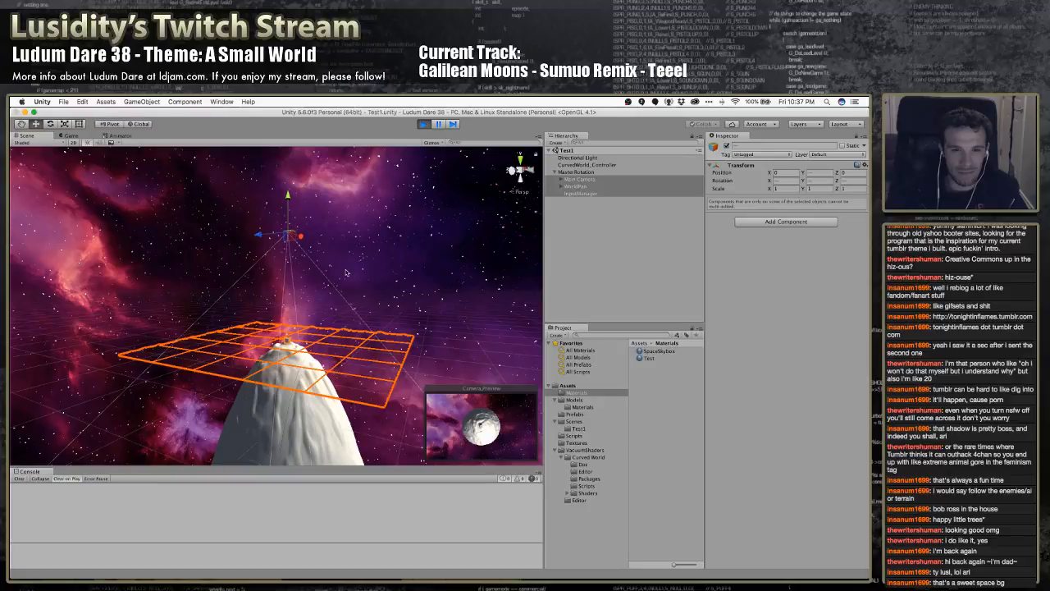
{"action": "scroll", "coordinate": [346, 273], "scroll_direction": "up", "scroll_amount": 6}
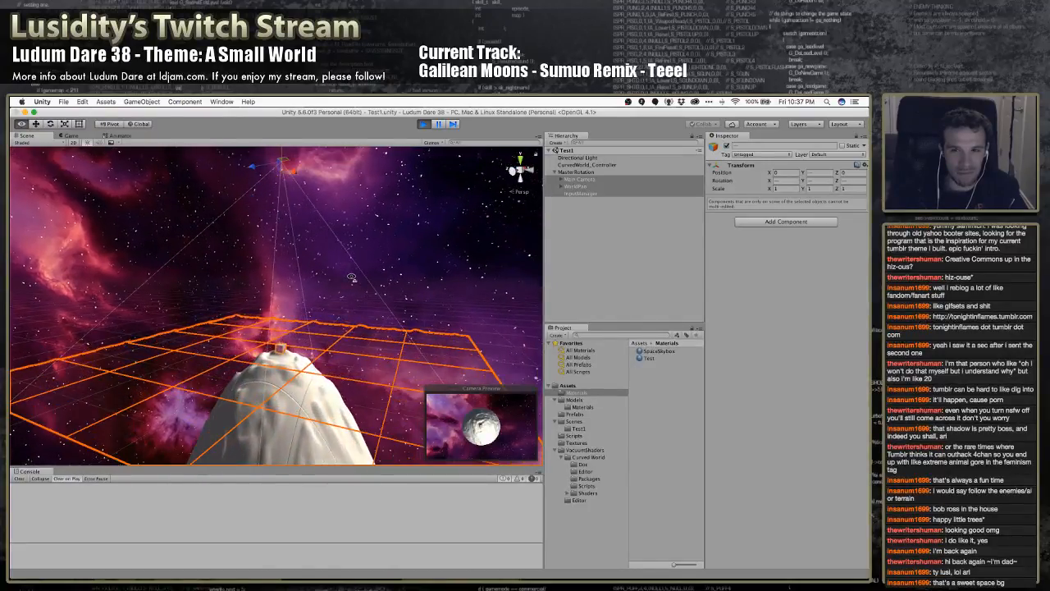
Set CurvedWorld_Controller's Pivot Point to InputManager, and nest CurvedWorld_Controller under MasterRotation with InputManager moved out to the scene root
{"action": "left_click", "coordinate": [584, 165]}
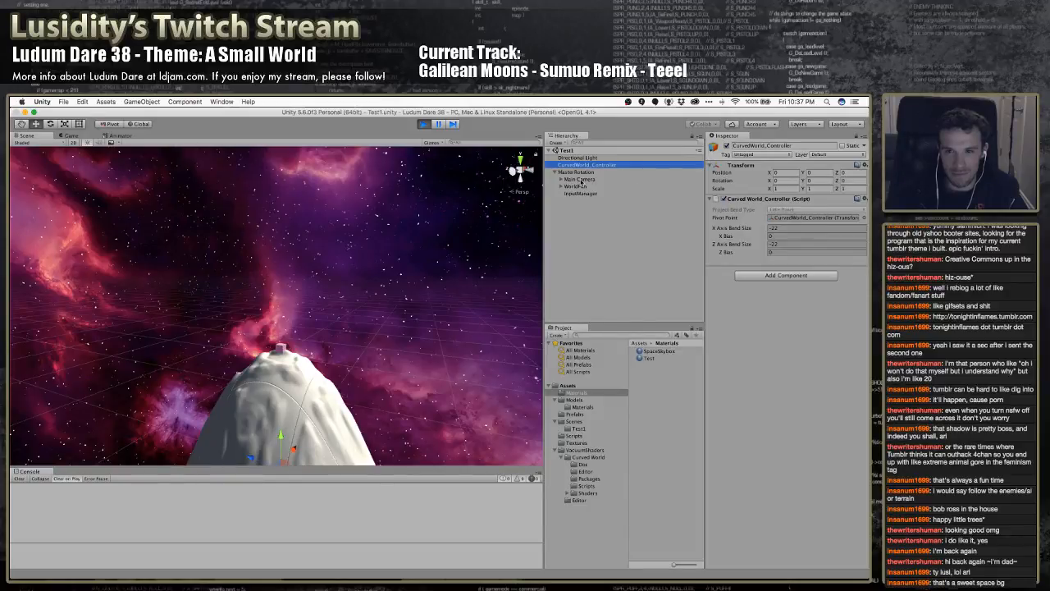
{"action": "left_click_drag", "start_coordinate": [581, 180], "coordinate": [785, 218]}
{"action": "left_click_drag", "start_coordinate": [579, 195], "coordinate": [790, 218]}
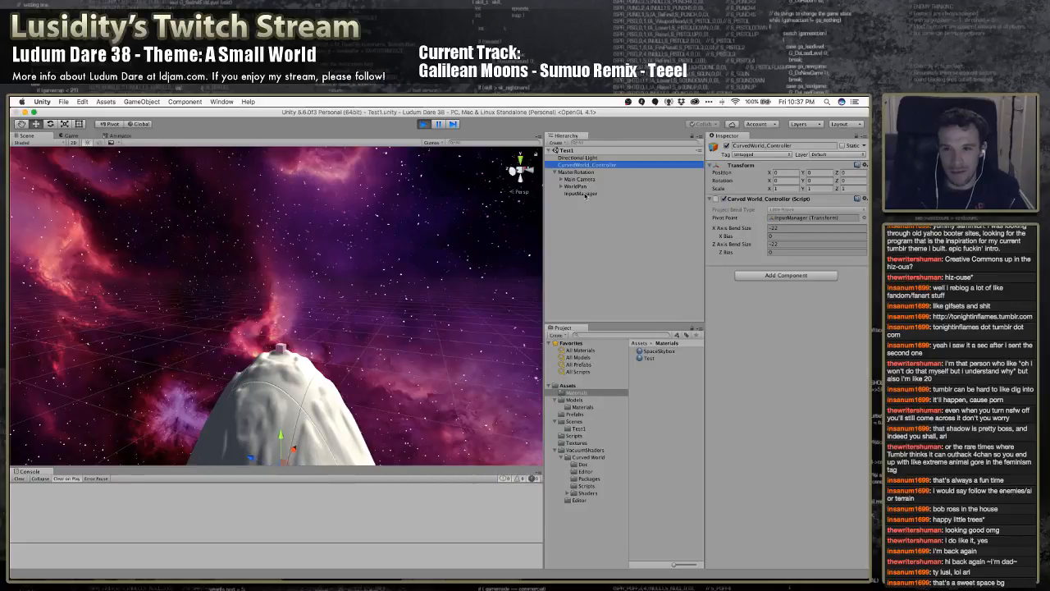
{"action": "left_click_drag", "start_coordinate": [585, 195], "coordinate": [780, 218]}
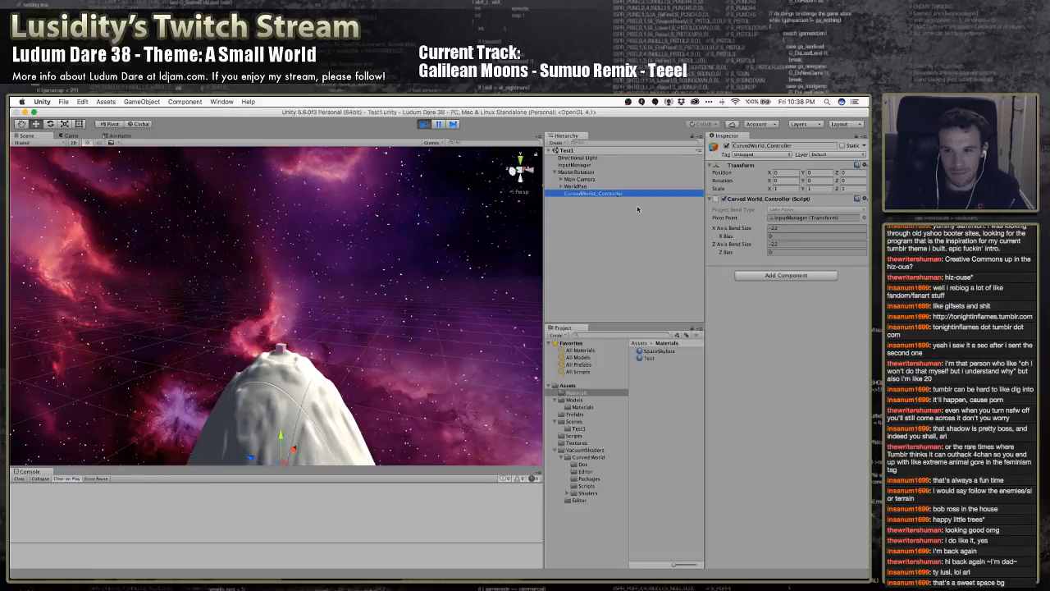
Create an empty object under MasterRotation and name it BendPivot while the game is running
{"action": "left_click_drag", "start_coordinate": [619, 197], "coordinate": [797, 220]}
{"action": "left_click", "coordinate": [579, 173]}
{"action": "right_click", "coordinate": [579, 173]}
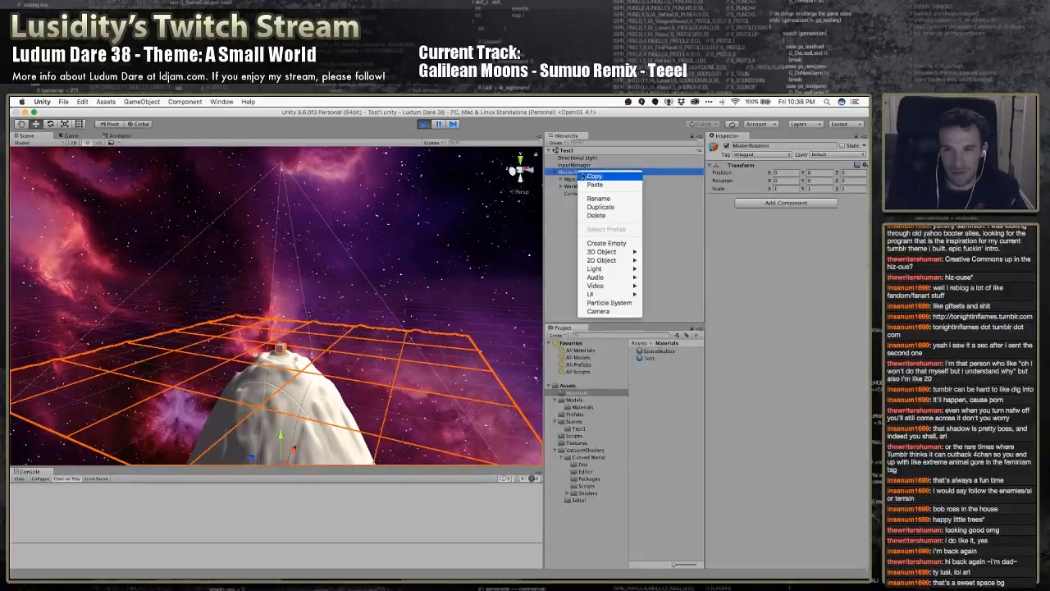
{"action": "left_click", "coordinate": [606, 243]}
{"action": "double_click", "coordinate": [581, 203]}
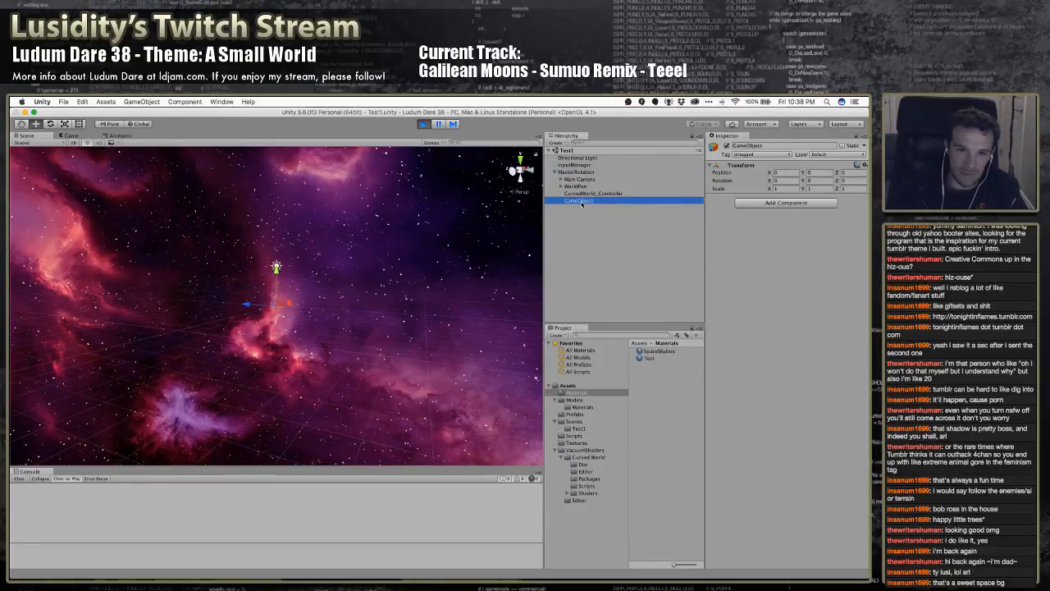
{"action": "left_click", "coordinate": [581, 203]}
{"action": "key", "text": "BackSpace"}
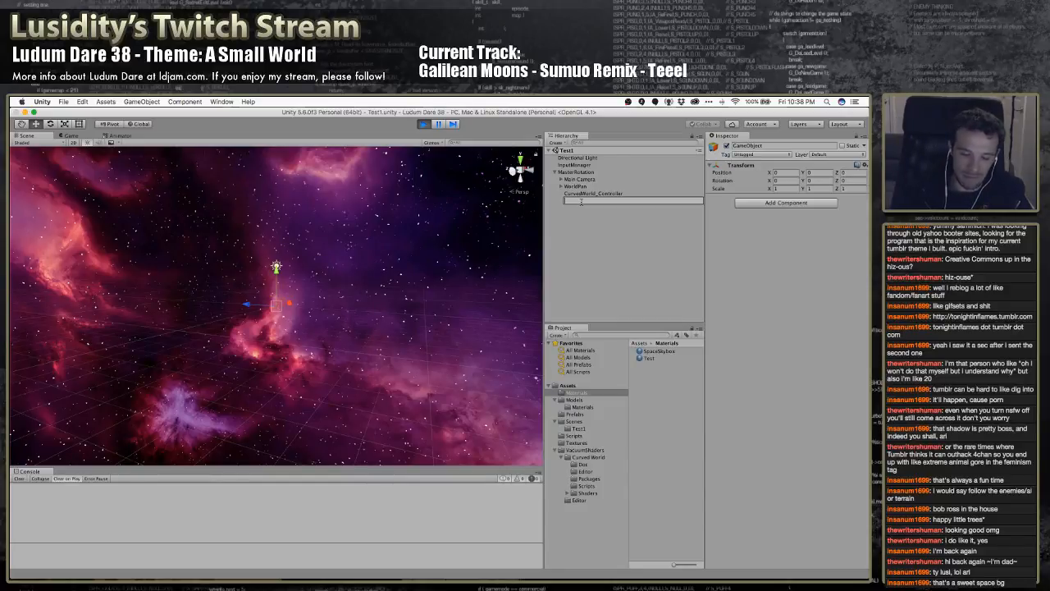
{"action": "type", "text": "BendPi"}
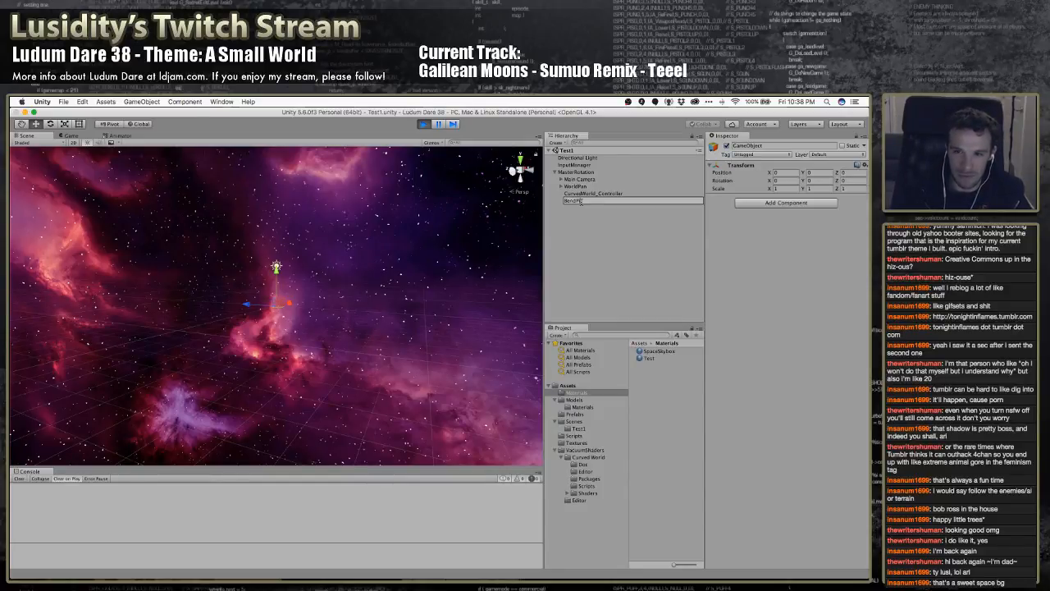
{"action": "type", "text": "vot"}
{"action": "key", "text": "Return"}
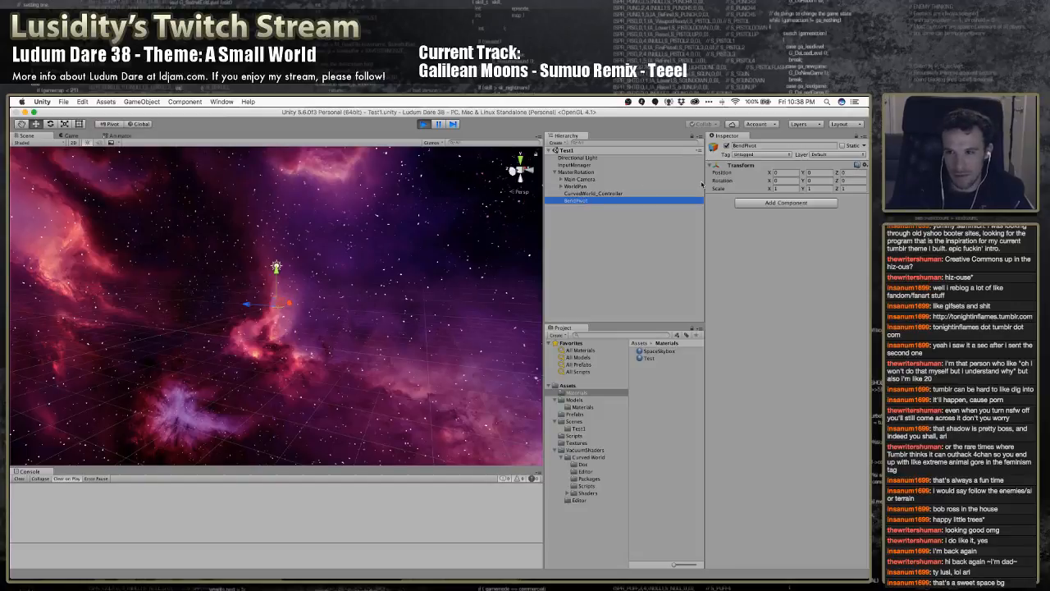
Examine the transforms and components of MasterRotation, Main Camera, its Cube, WorldPan and CurvedWorld_Controller
{"action": "left_click", "coordinate": [578, 172]}
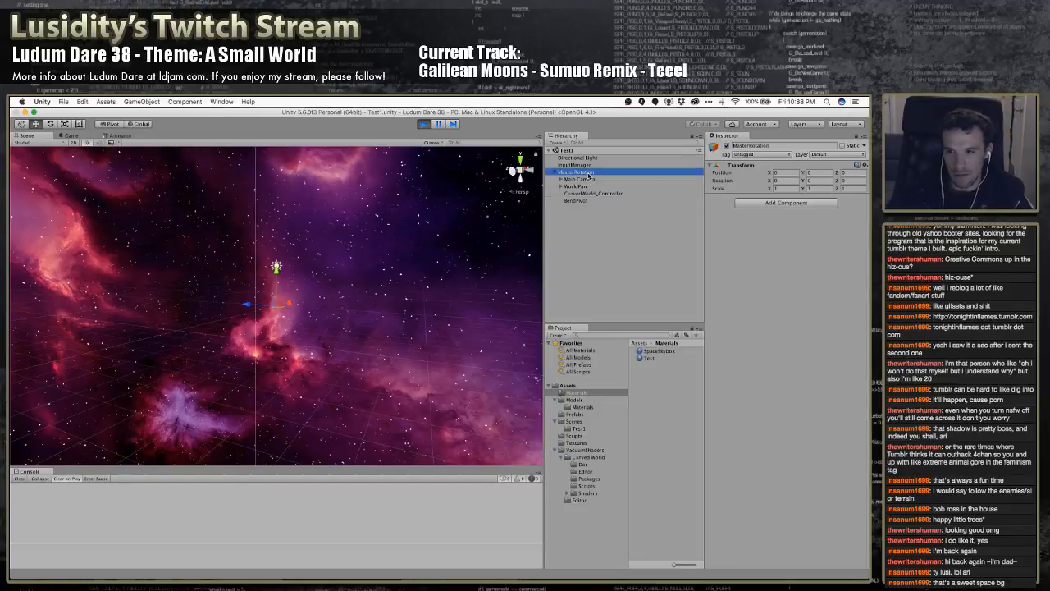
{"action": "left_click", "coordinate": [585, 179]}
{"action": "left_click", "coordinate": [580, 186]}
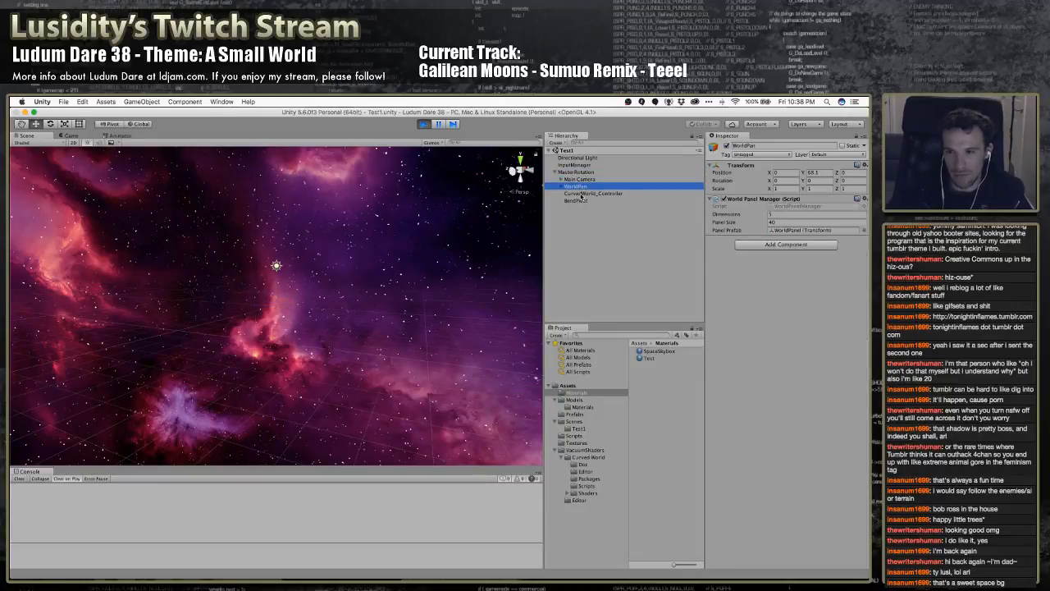
{"action": "left_click", "coordinate": [582, 193]}
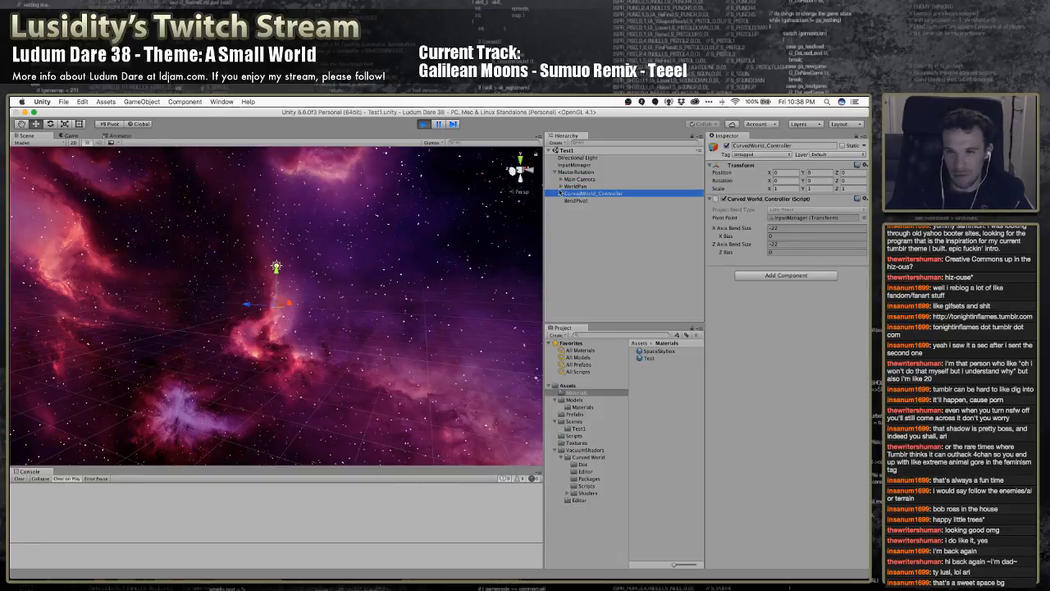
{"action": "left_click", "coordinate": [562, 186]}
{"action": "left_click", "coordinate": [561, 186]}
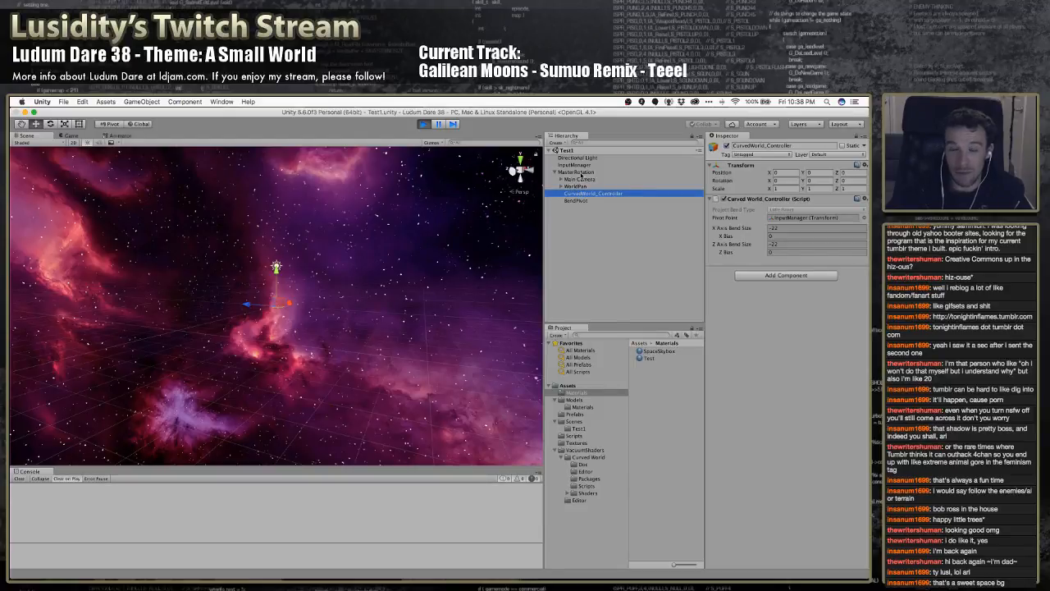
{"action": "right_click_drag", "start_coordinate": [370, 236], "coordinate": [339, 268]}
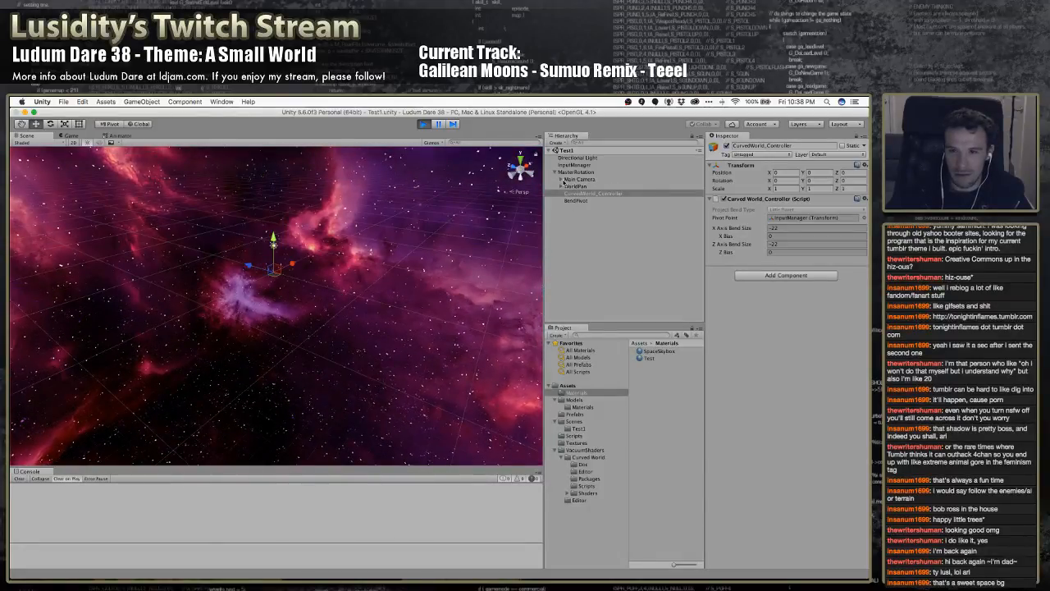
{"action": "left_click", "coordinate": [566, 180]}
{"action": "left_click", "coordinate": [561, 179]}
{"action": "left_click", "coordinate": [577, 186]}
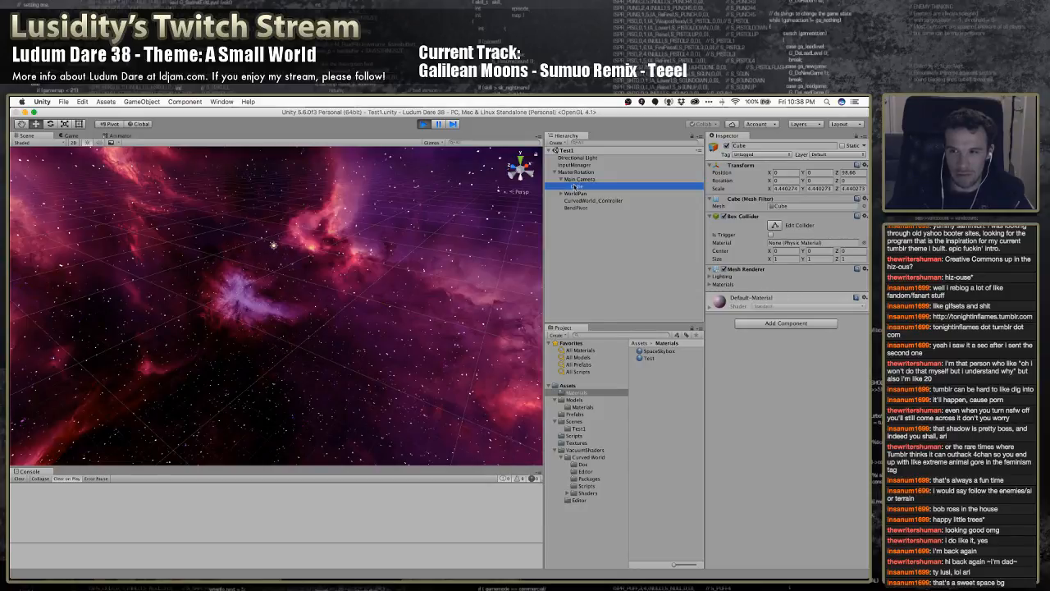
{"action": "left_click", "coordinate": [563, 179]}
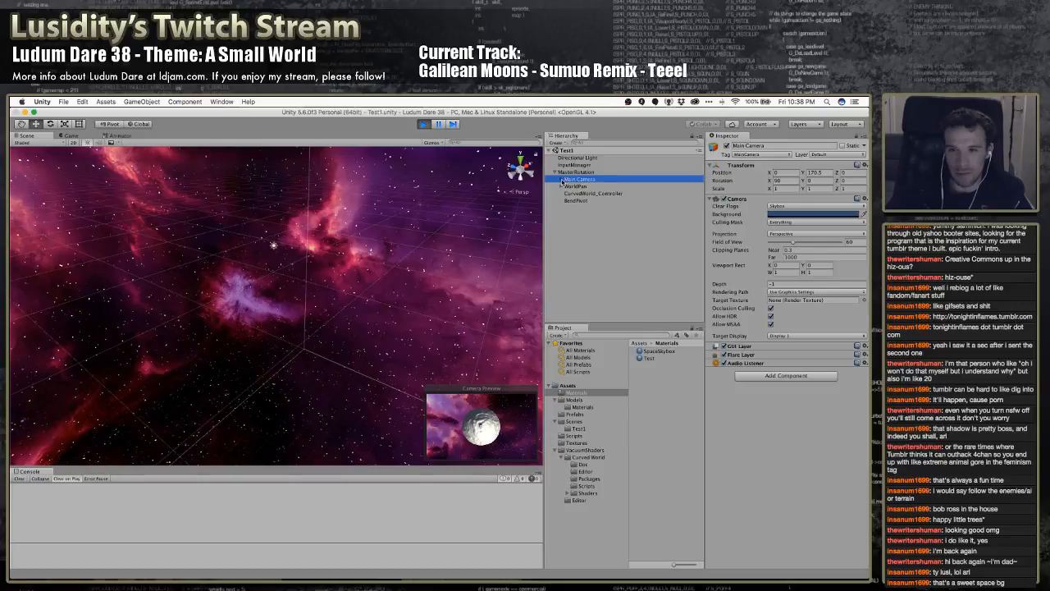
{"action": "left_click", "coordinate": [562, 179]}
Set CurvedWorld_Controller's Pivot Point to BendPivot in the running game
{"action": "left_click", "coordinate": [577, 200]}
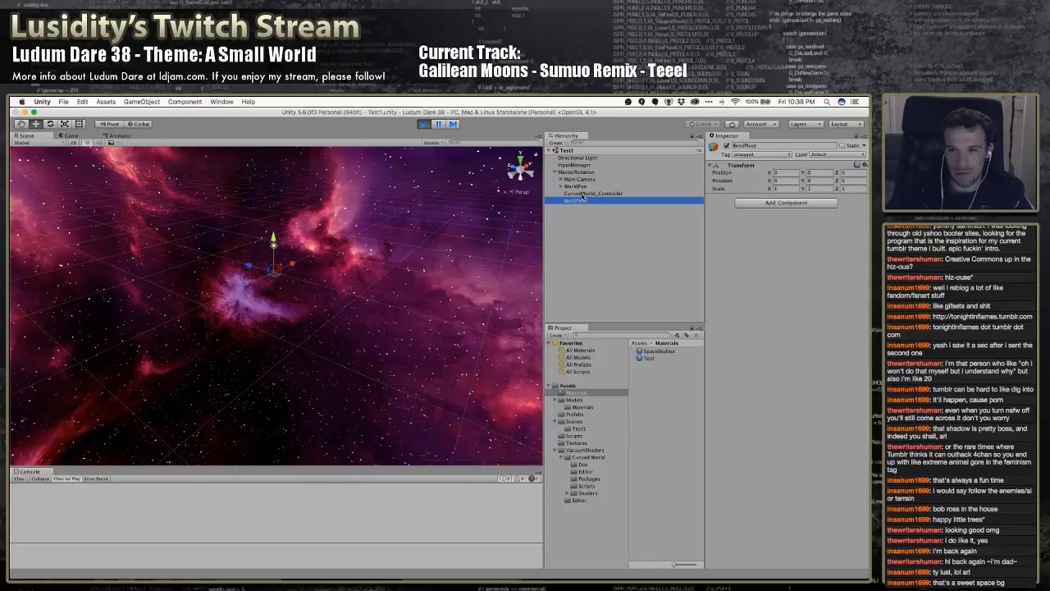
{"action": "left_click", "coordinate": [582, 194]}
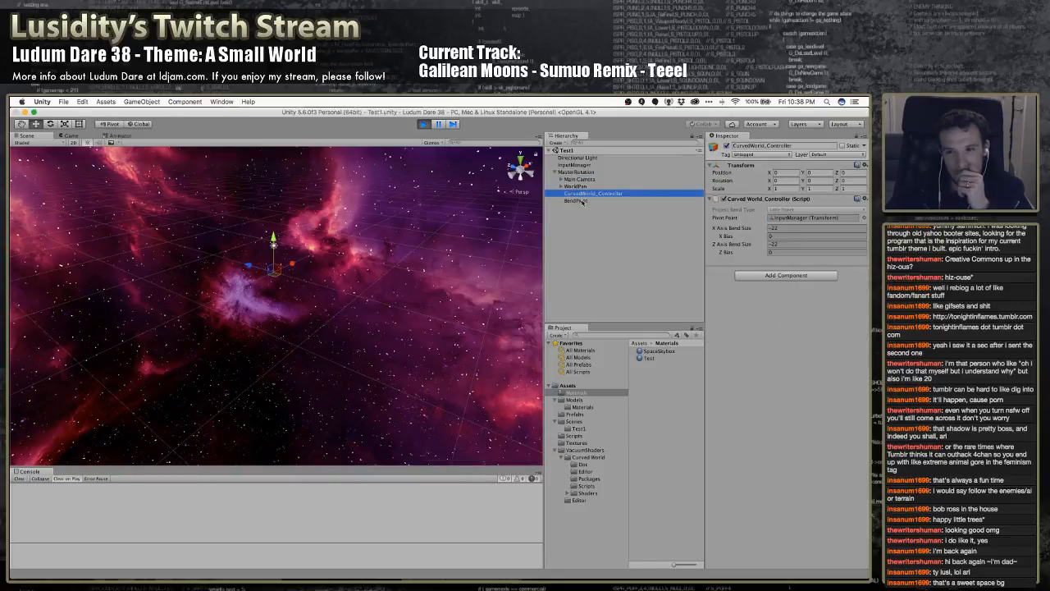
{"action": "left_click_drag", "start_coordinate": [581, 204], "coordinate": [789, 223]}
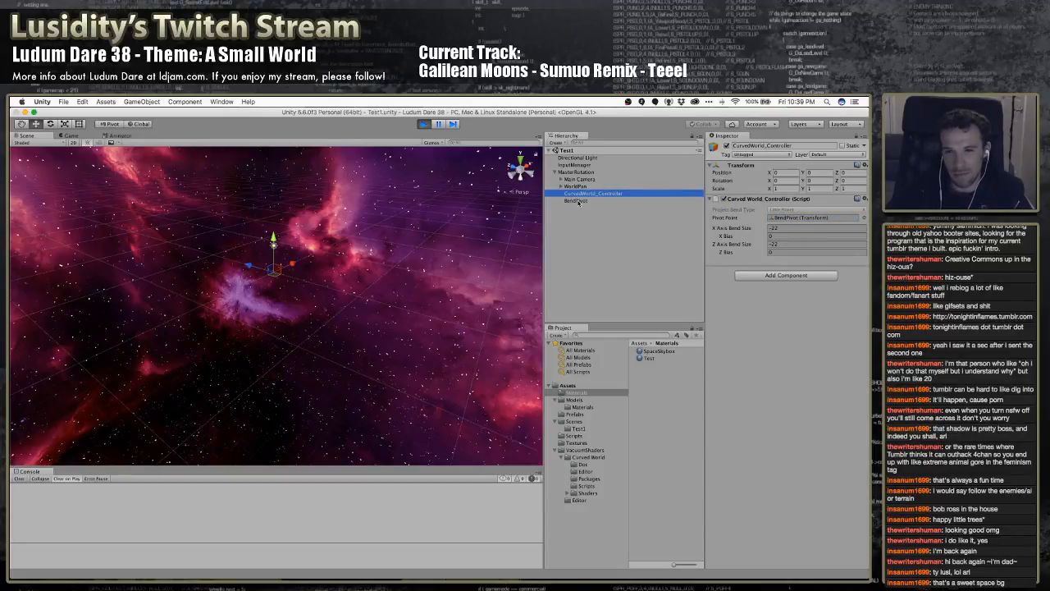
Try to save the scene with MasterRotation selected, then exit play mode
{"action": "left_click", "coordinate": [576, 172]}
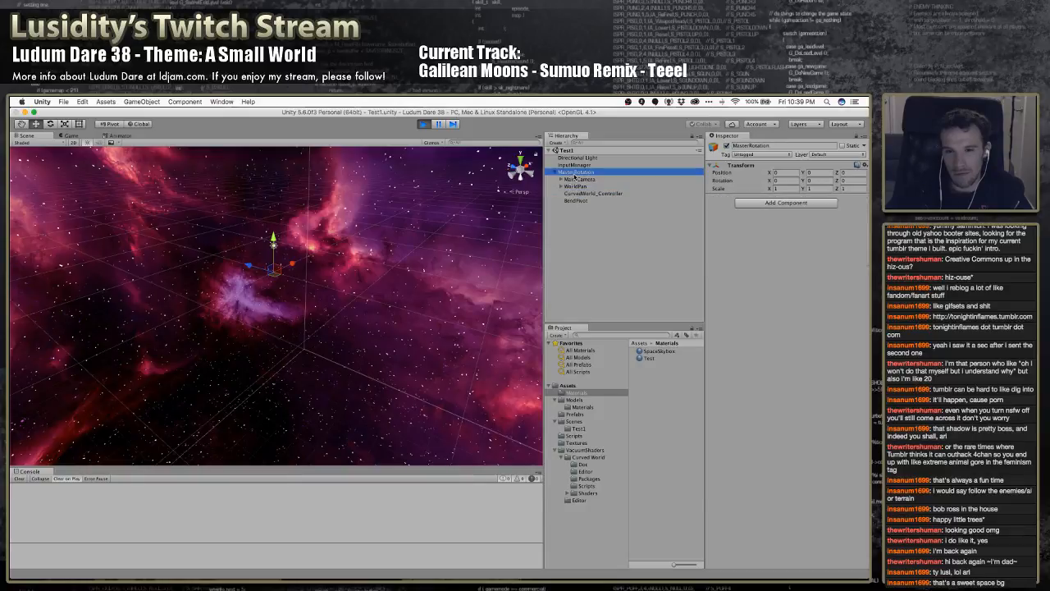
{"action": "key", "text": "super+s"}
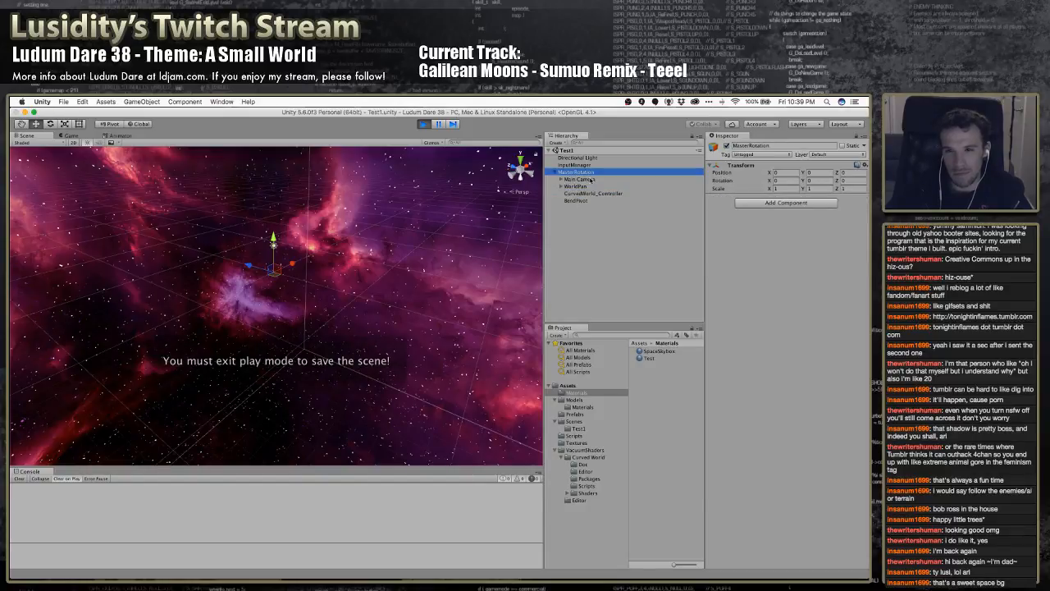
{"action": "left_click", "coordinate": [424, 124]}
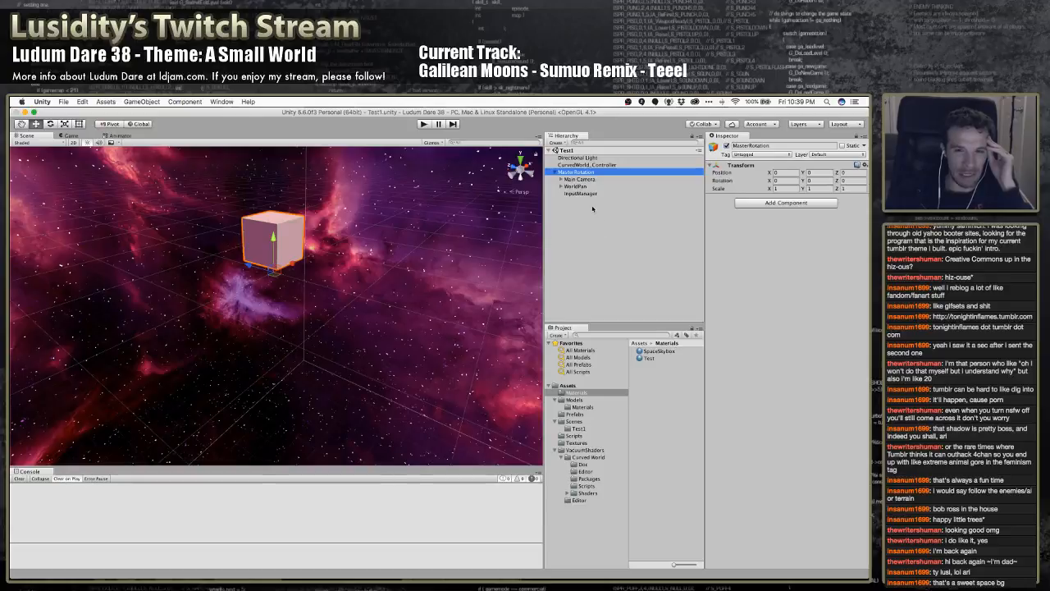
Check the objects under MasterRotation and activate the WorldPanel object nested inside WorldPan
{"action": "left_click", "coordinate": [596, 213]}
{"action": "left_click", "coordinate": [586, 194]}
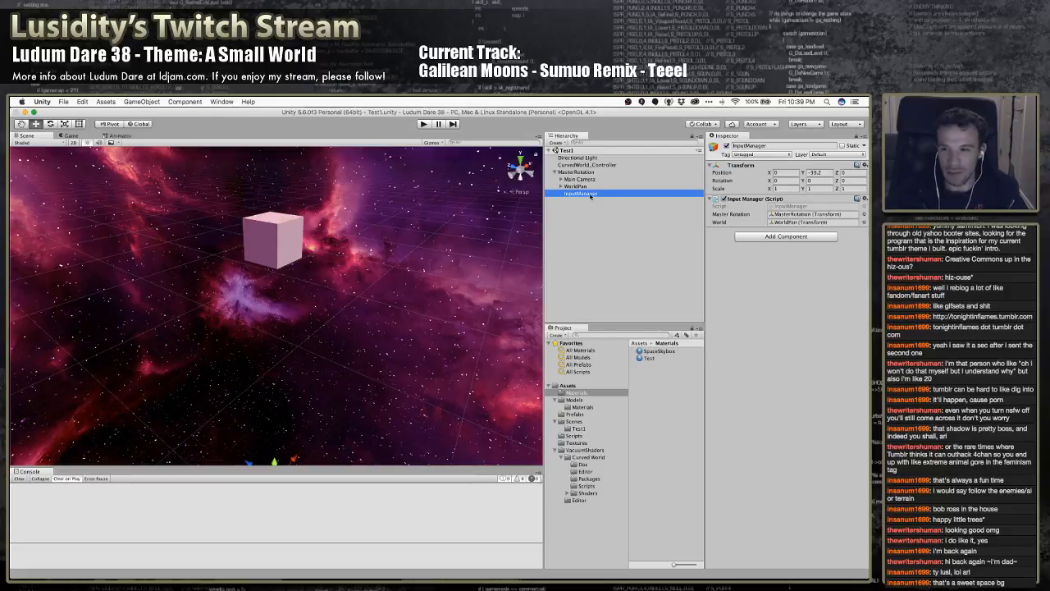
{"action": "left_click", "coordinate": [577, 186]}
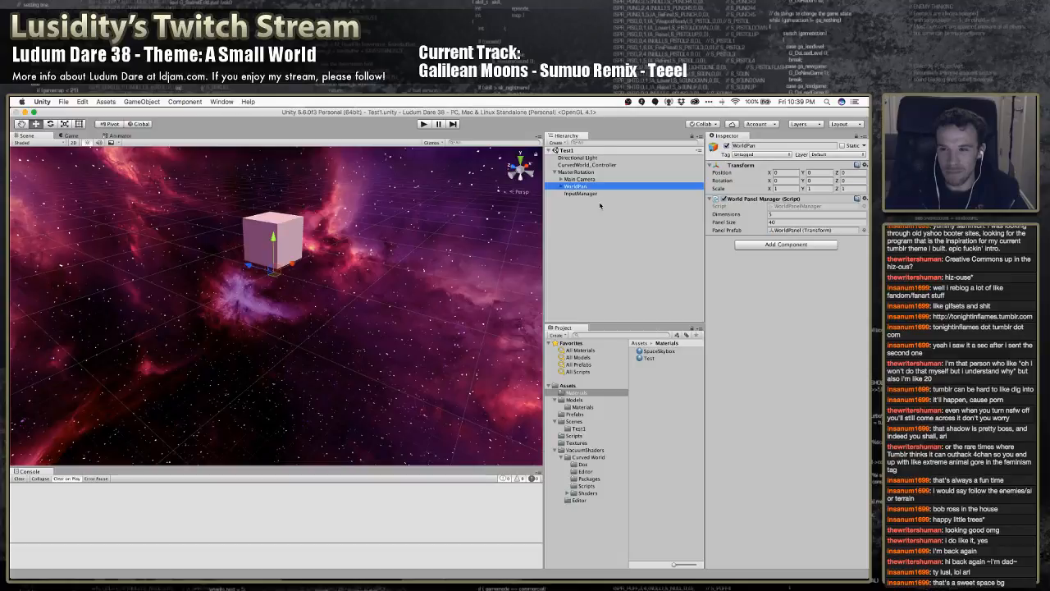
{"action": "left_click", "coordinate": [592, 180]}
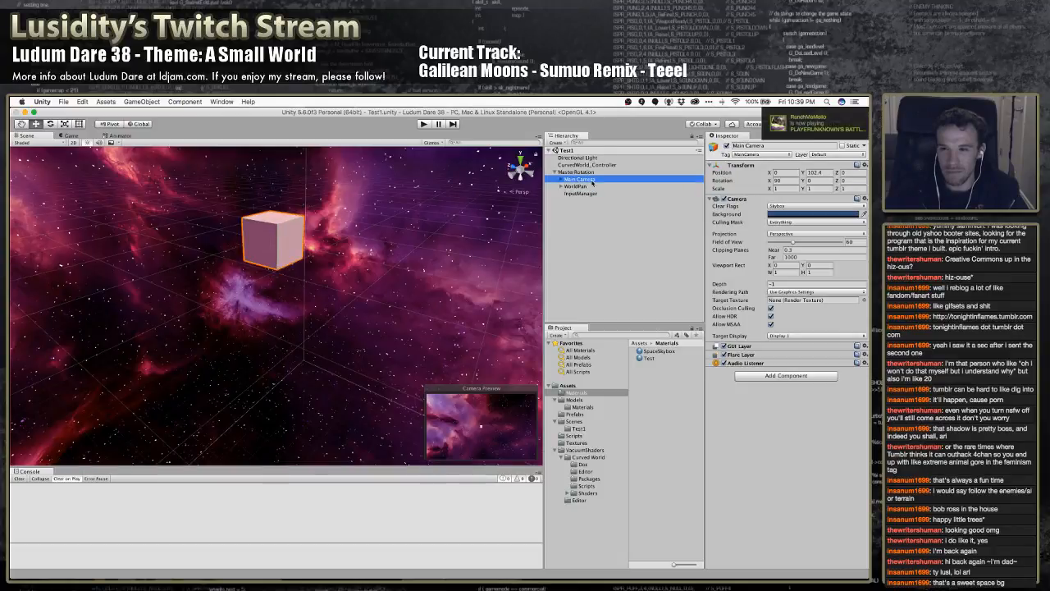
{"action": "left_click", "coordinate": [590, 172]}
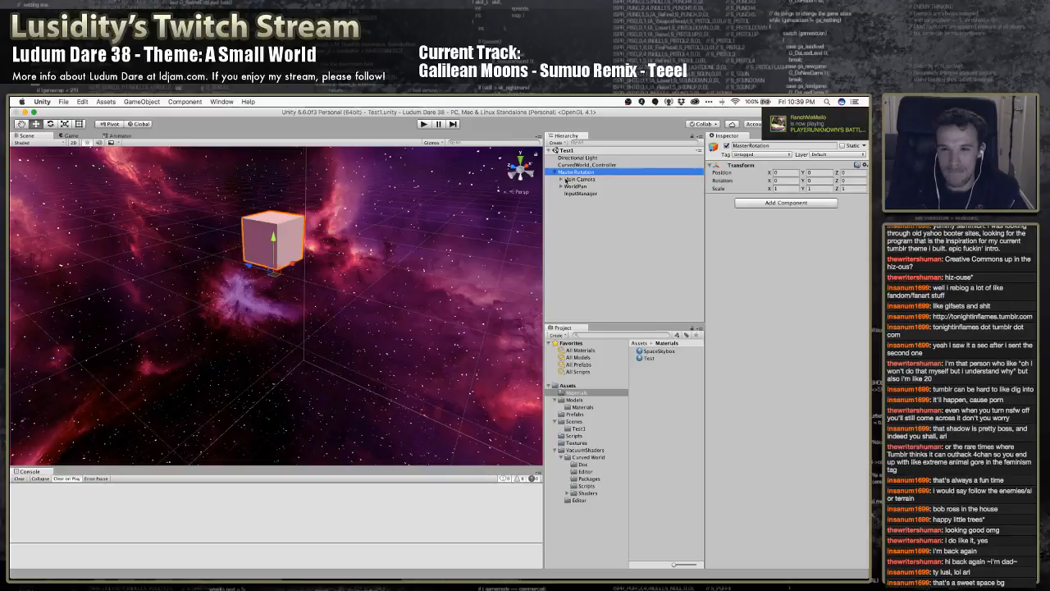
{"action": "left_click", "coordinate": [562, 180]}
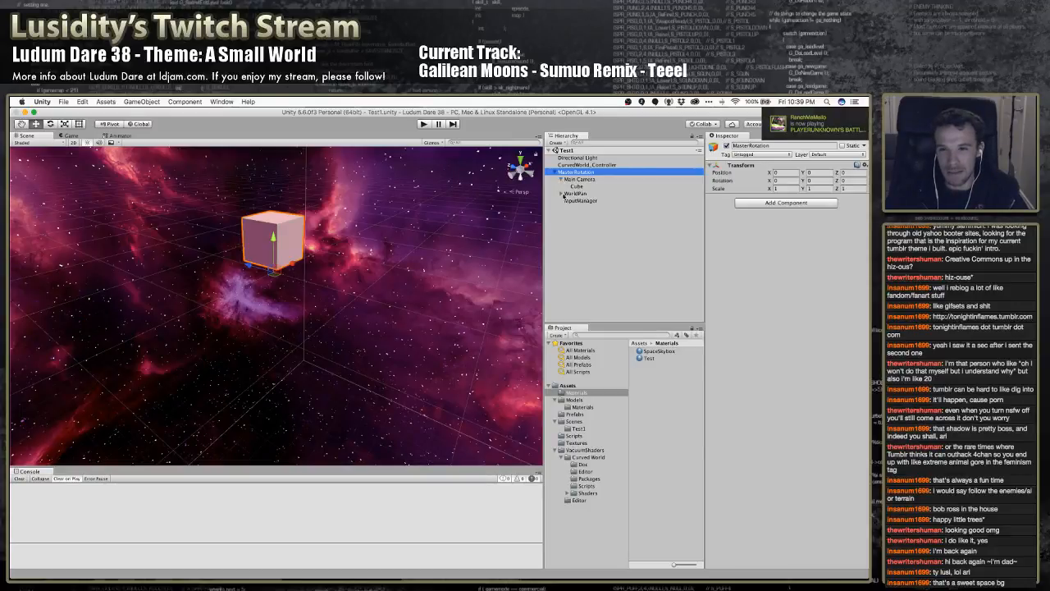
{"action": "left_click", "coordinate": [568, 194]}
{"action": "left_click", "coordinate": [561, 194]}
{"action": "left_click", "coordinate": [560, 194]}
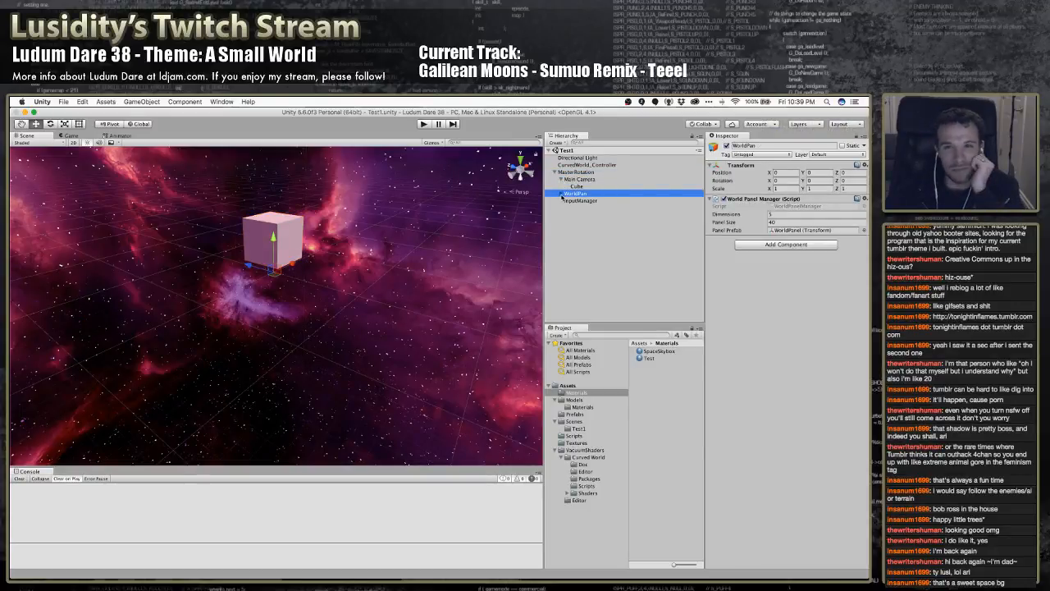
{"action": "left_click", "coordinate": [561, 194]}
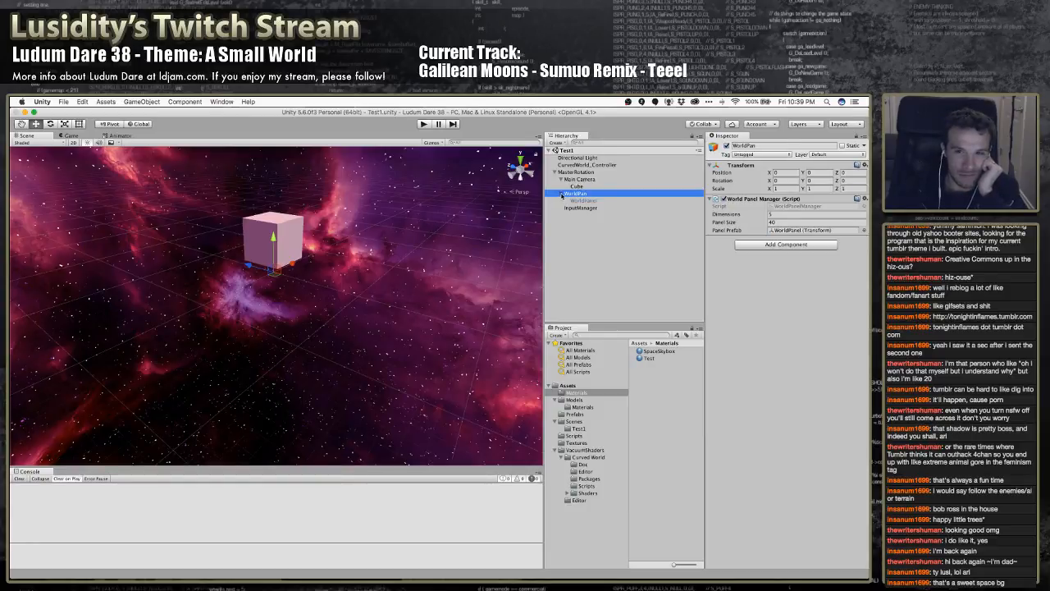
{"action": "left_click", "coordinate": [566, 200]}
{"action": "left_click", "coordinate": [726, 146]}
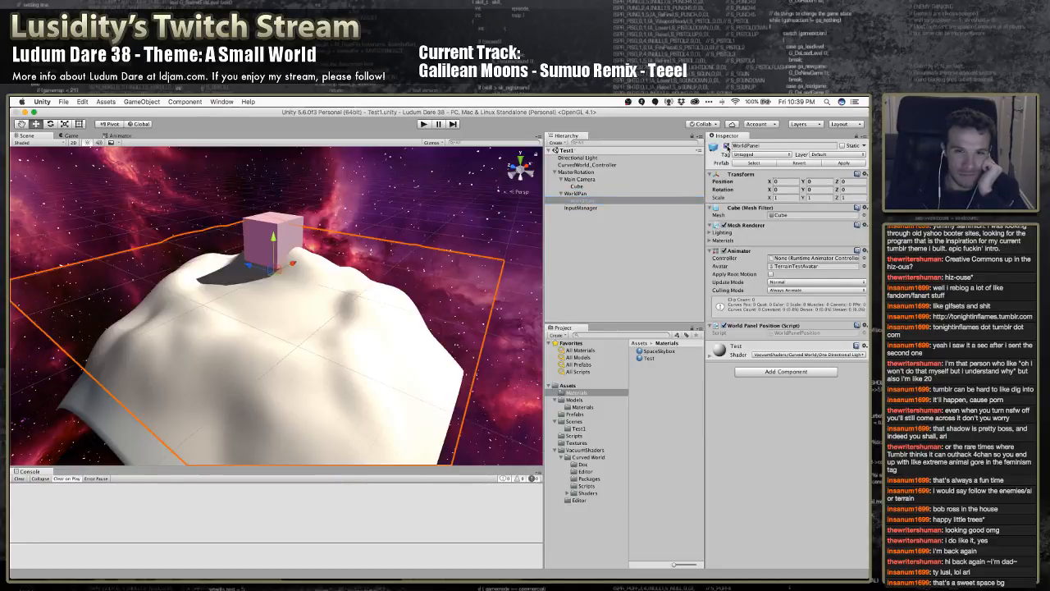
Test rotating MasterRotation by about -33 degrees around the X axis in the Scene view, and undo the rotation
{"action": "left_click", "coordinate": [579, 172]}
{"action": "key", "text": "e"}
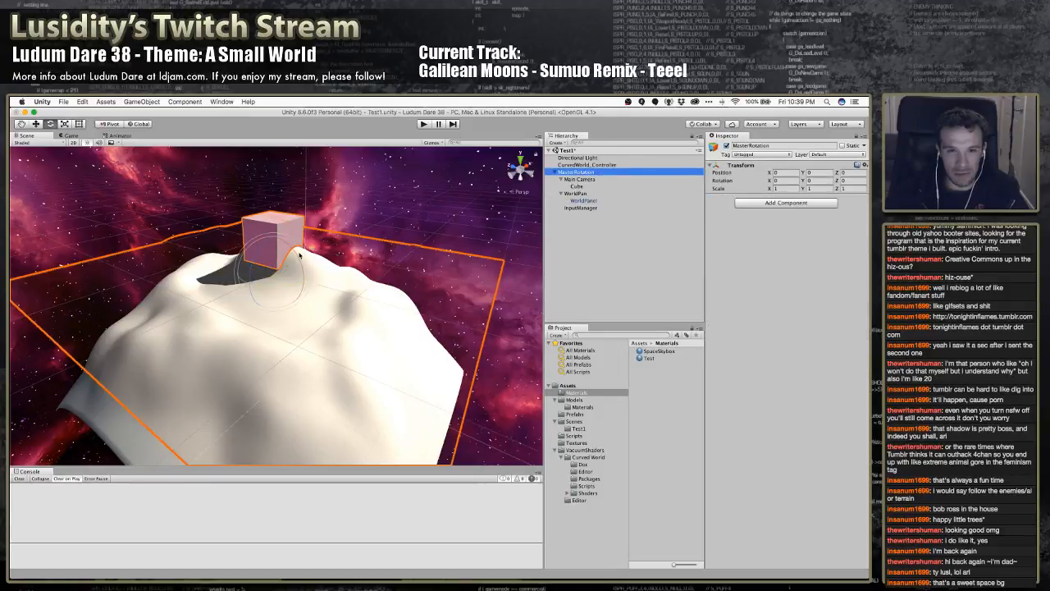
{"action": "left_click_drag", "start_coordinate": [299, 256], "coordinate": [299, 307]}
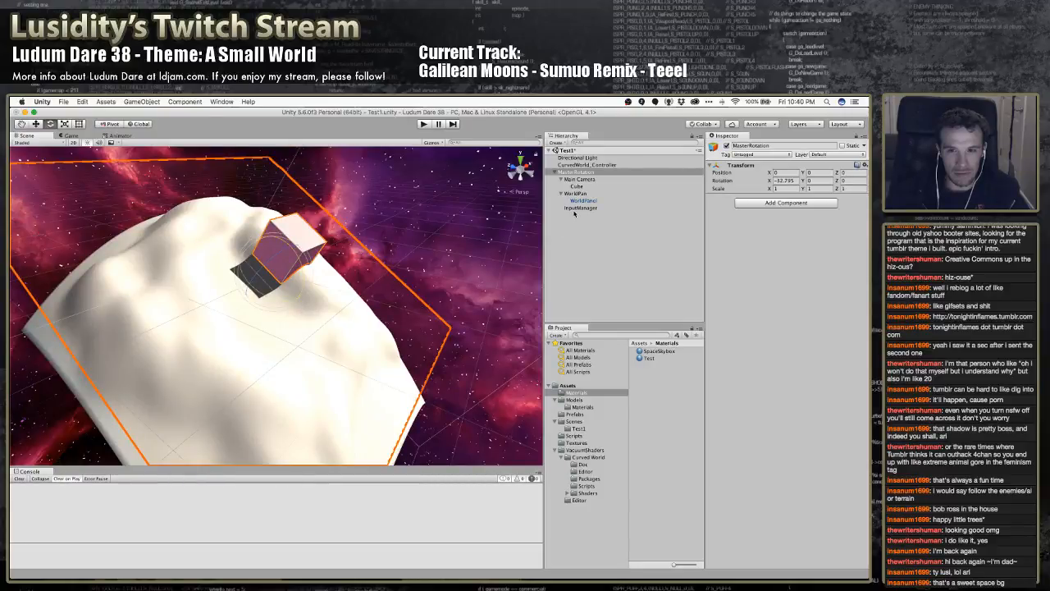
{"action": "key", "text": "super+z"}
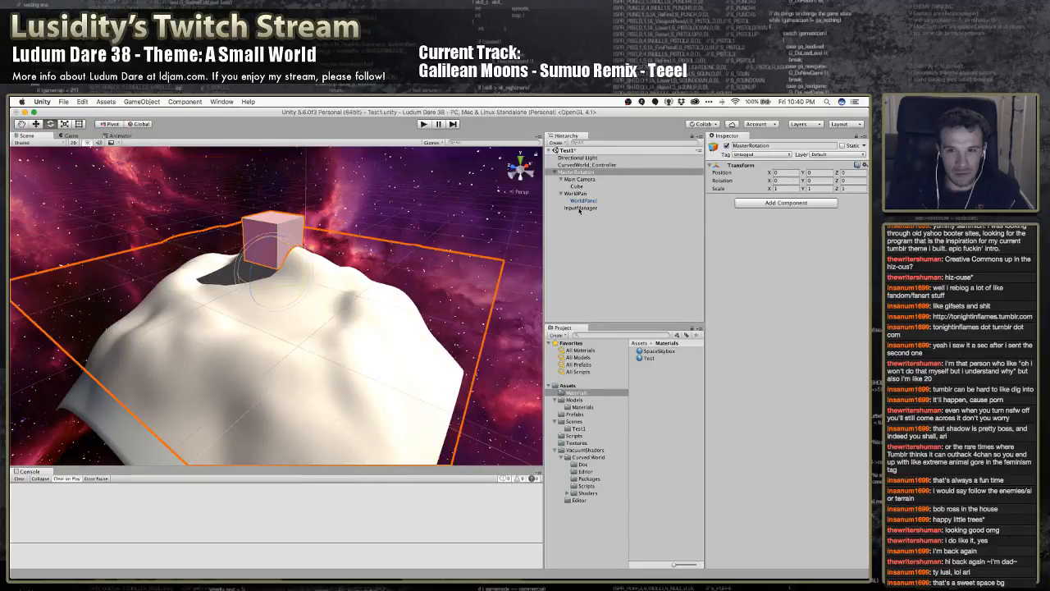
Move InputManager out of MasterRotation to the scene root, and create an empty child of MasterRotation named BendPivot
{"action": "left_click_drag", "start_coordinate": [579, 209], "coordinate": [577, 169]}
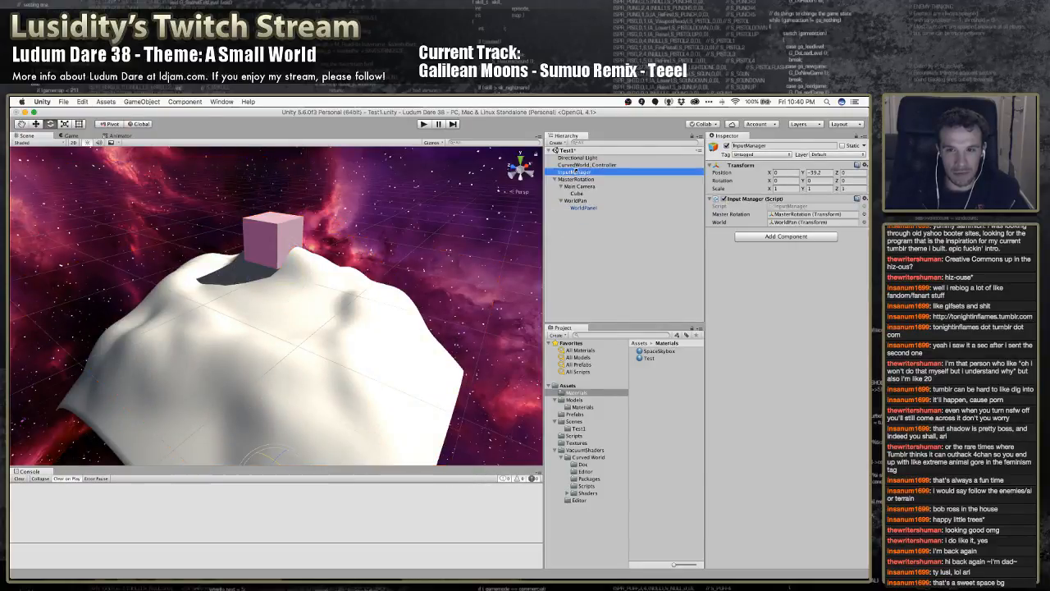
{"action": "left_click", "coordinate": [576, 181]}
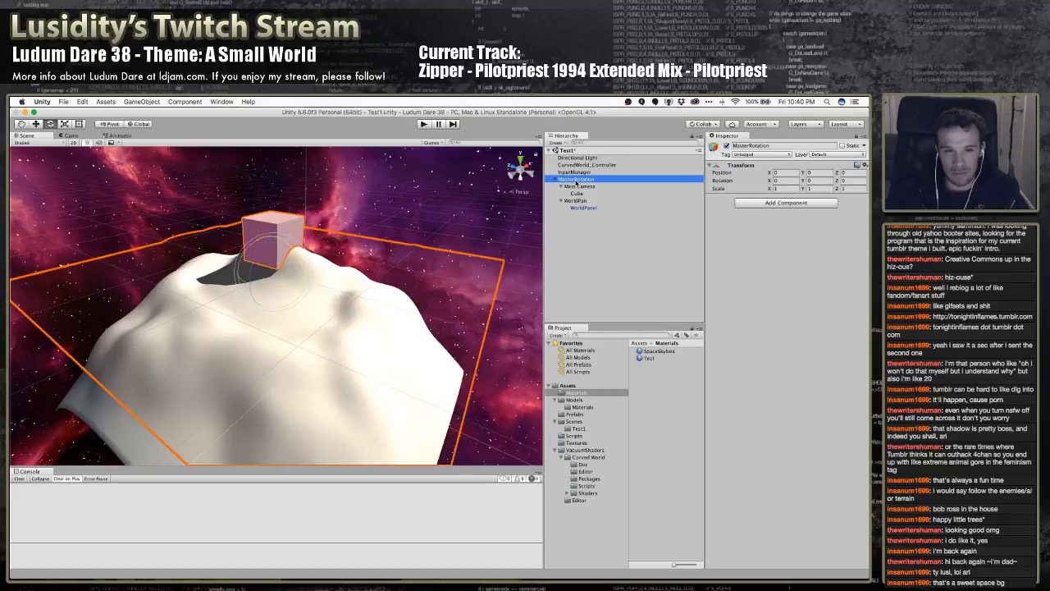
{"action": "right_click", "coordinate": [577, 182]}
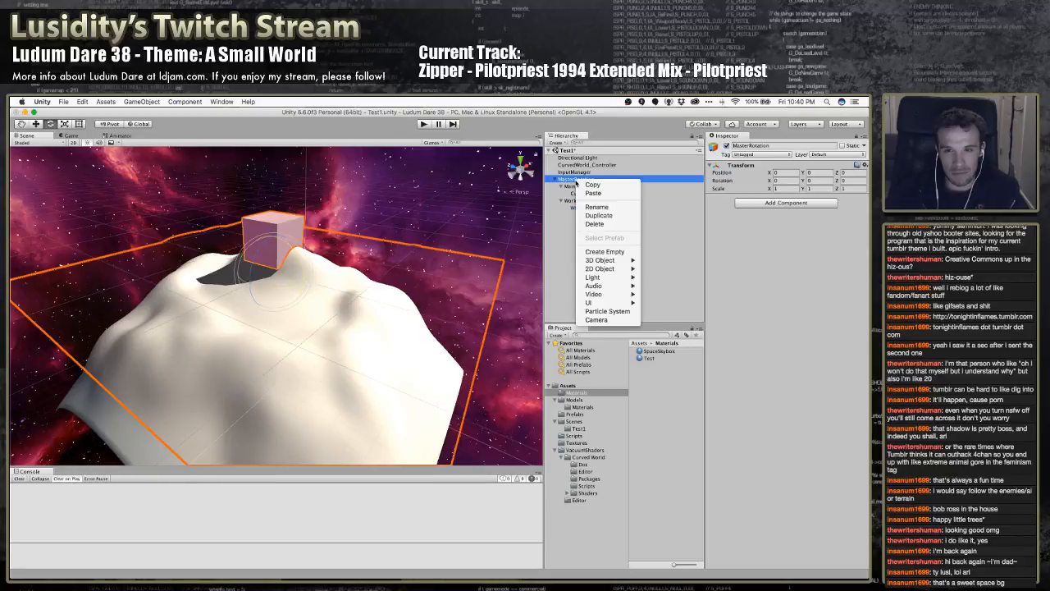
{"action": "left_click", "coordinate": [604, 252]}
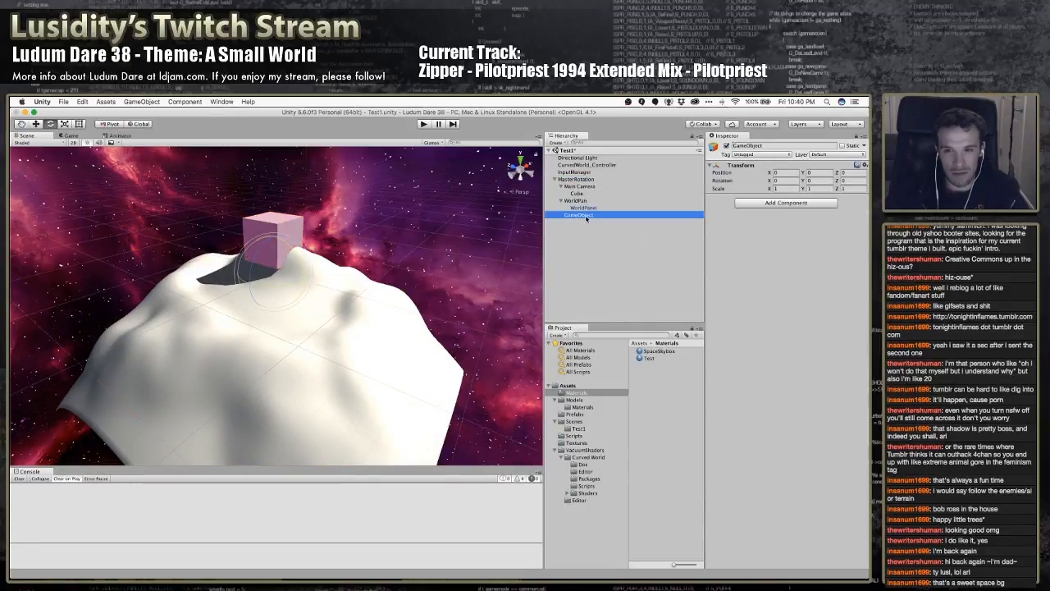
{"action": "left_click", "coordinate": [586, 215]}
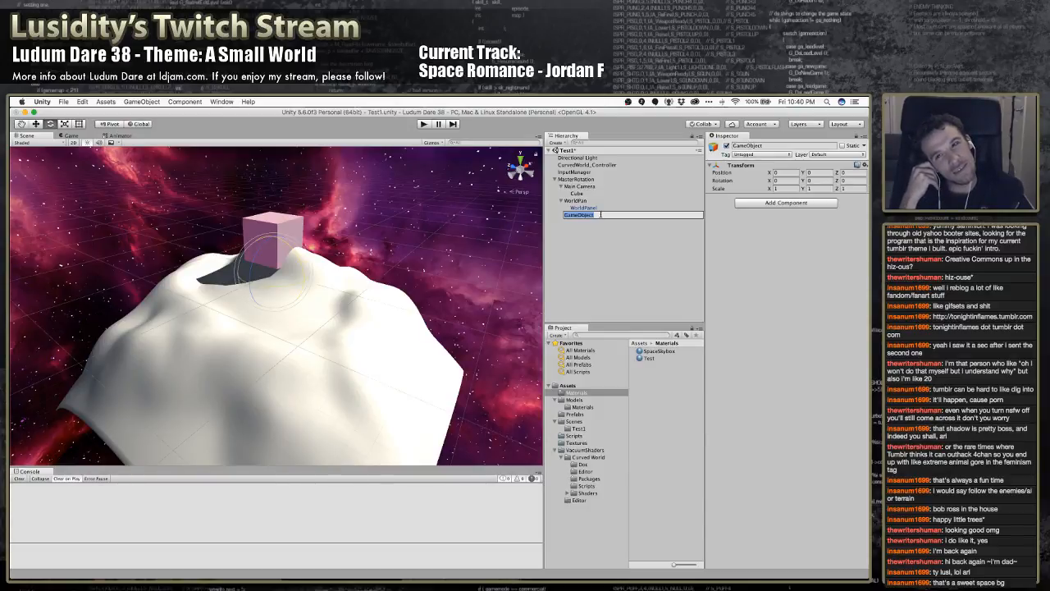
{"action": "type", "text": "BendP"}
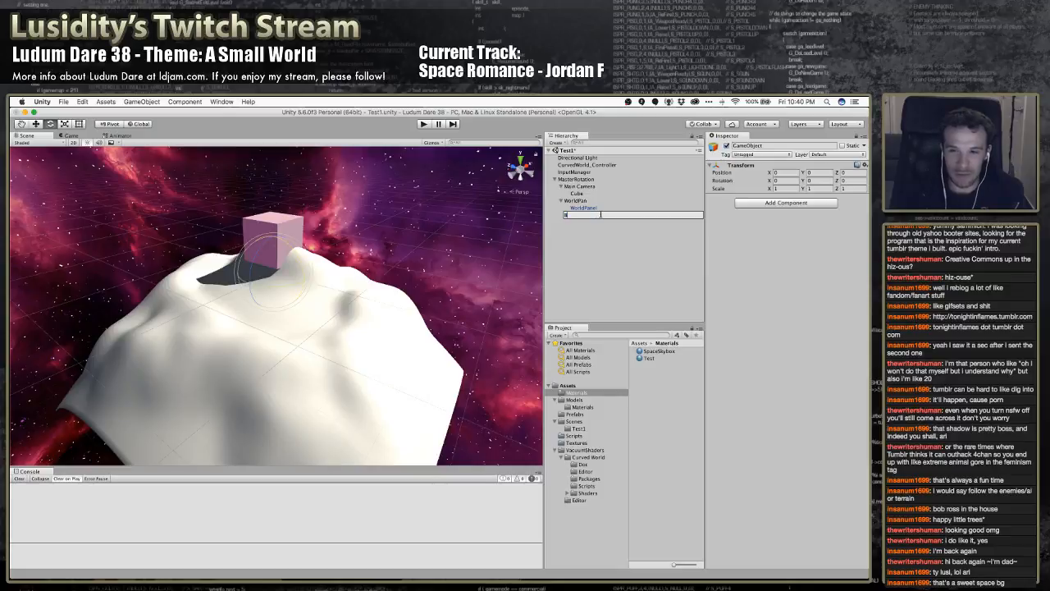
{"action": "type", "text": "ivot"}
{"action": "key", "text": "Return"}
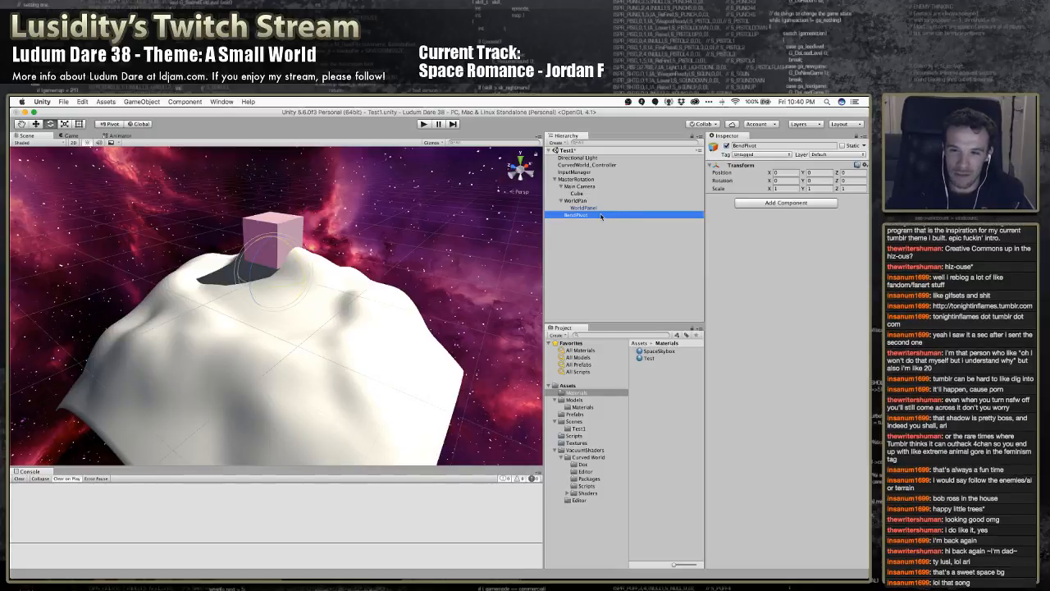
Examine MasterRotation, BendPivot, Main Camera, WorldPan and Cube, comparing their transforms and locations in the scene
{"action": "left_click", "coordinate": [580, 180]}
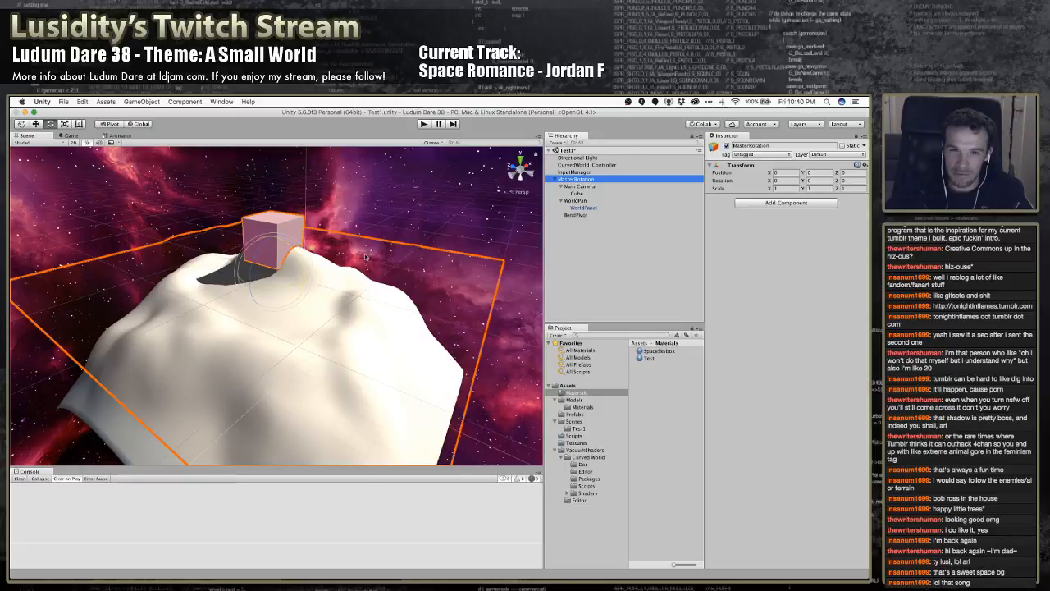
{"action": "key", "text": "w"}
{"action": "mouse_move", "coordinate": [366, 258]}
{"action": "right_mouse_down"}
{"action": "mouse_move", "coordinate": [357, 288]}
{"action": "mouse_move", "coordinate": [377, 223]}
{"action": "mouse_move", "coordinate": [332, 223]}
{"action": "mouse_move", "coordinate": [292, 249]}
{"action": "mouse_move", "coordinate": [253, 237]}
{"action": "mouse_move", "coordinate": [344, 246]}
{"action": "mouse_move", "coordinate": [353, 215]}
{"action": "mouse_move", "coordinate": [340, 211]}
{"action": "mouse_move", "coordinate": [343, 283]}
{"action": "mouse_move", "coordinate": [369, 272]}
{"action": "right_mouse_up"}
{"action": "key", "text": "s"}
{"action": "key", "text": "w"}
{"action": "key", "text": "s"}
{"action": "key", "text": "w"}
{"action": "key", "text": "s"}
{"action": "left_click", "coordinate": [578, 214]}
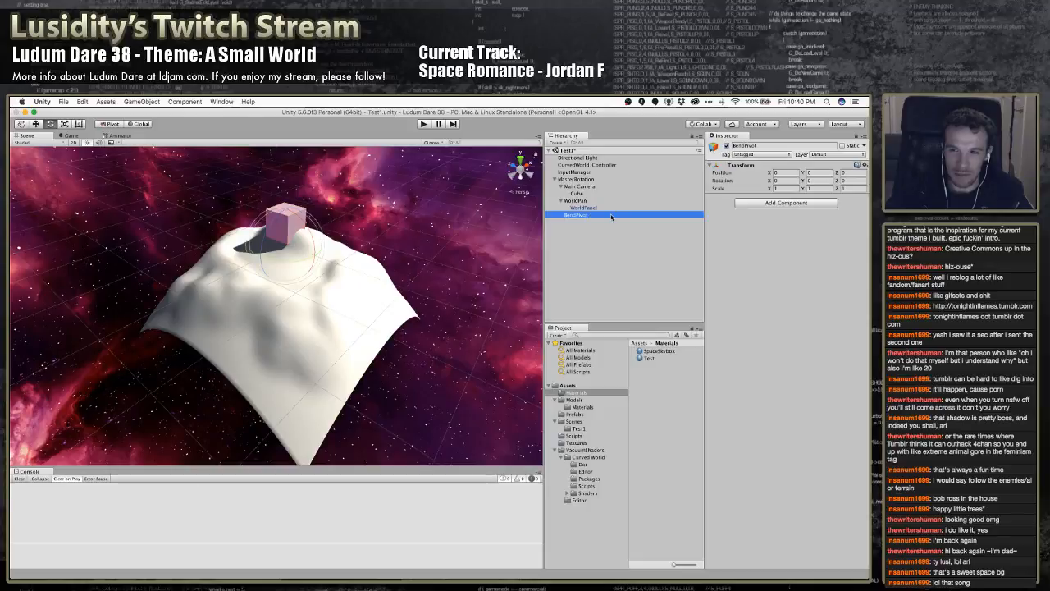
{"action": "left_click", "coordinate": [582, 187]}
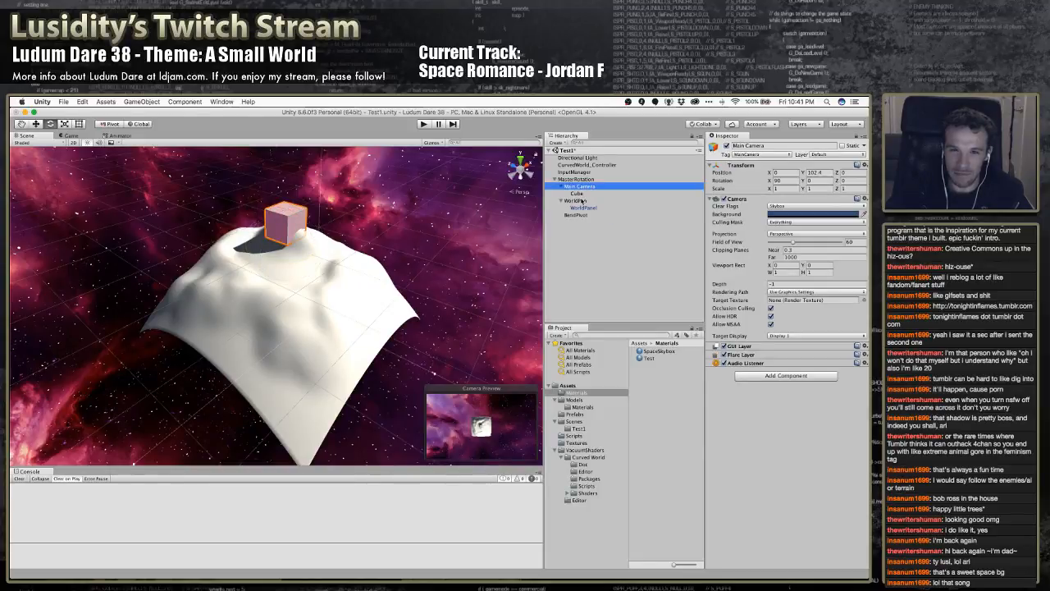
{"action": "left_click", "coordinate": [574, 200]}
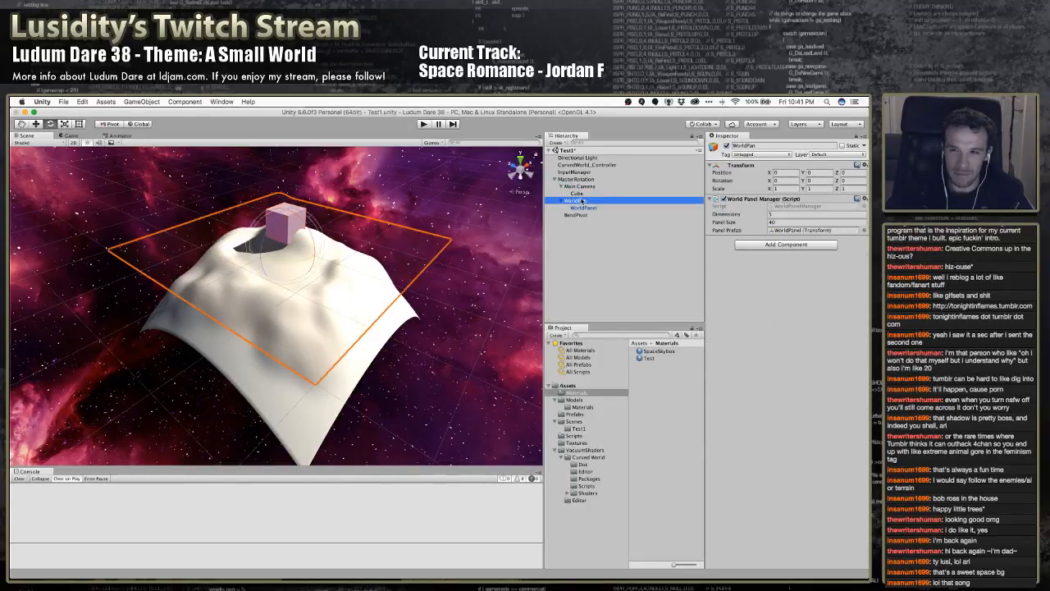
{"action": "left_click", "coordinate": [580, 215]}
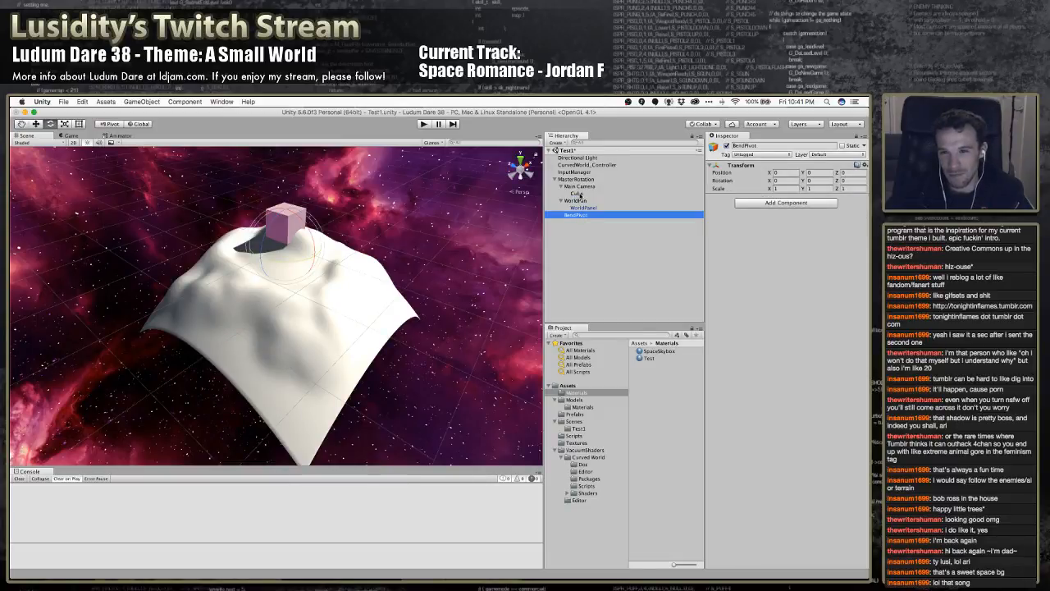
{"action": "left_click", "coordinate": [578, 193]}
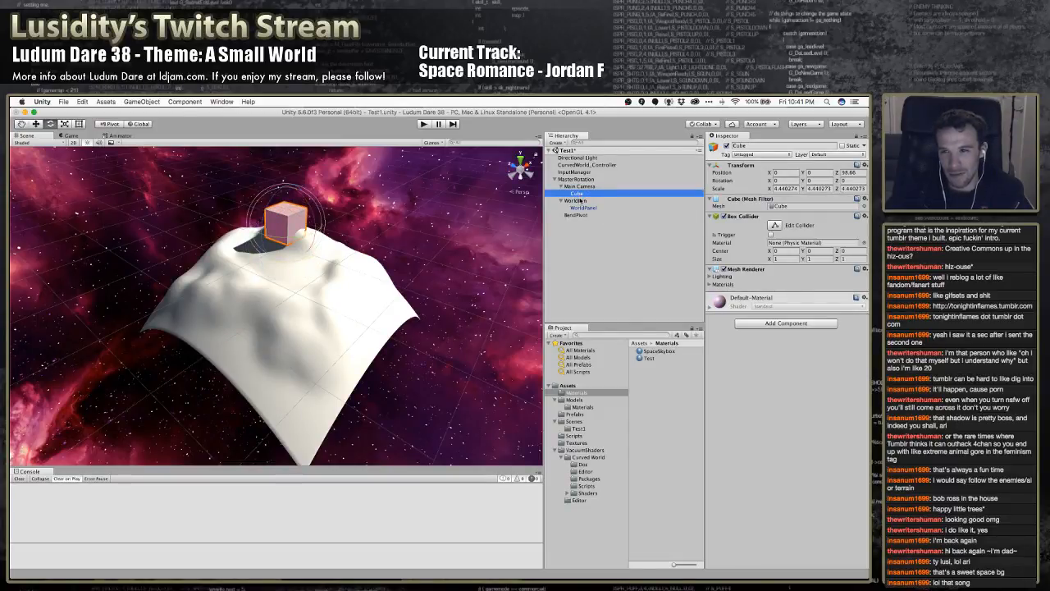
Test rotating MasterRotation to about -70 degrees around the X axis in the Scene view, and undo the rotation
{"action": "left_click", "coordinate": [578, 180]}
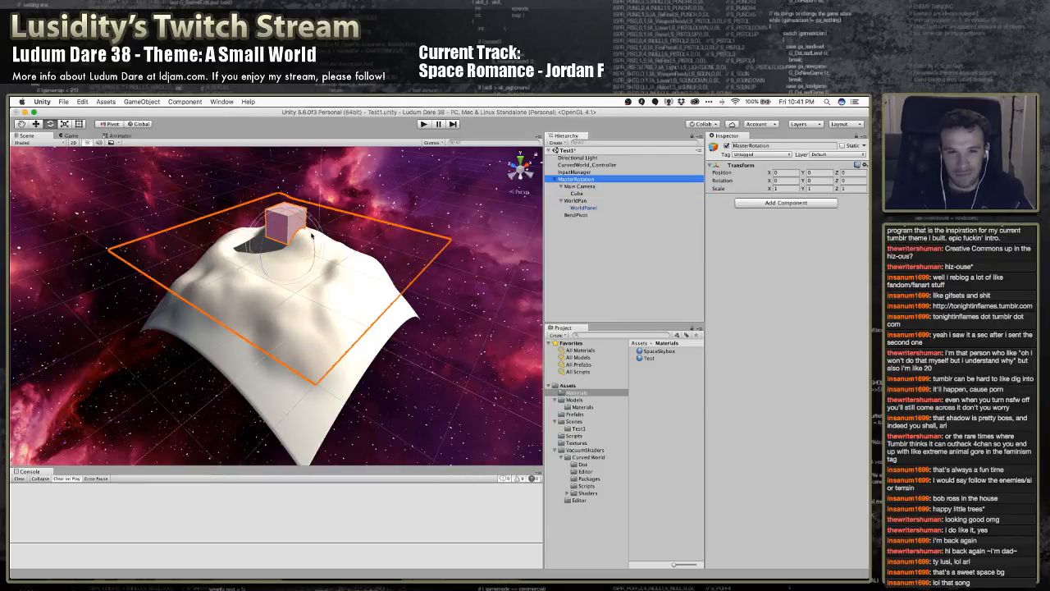
{"action": "left_click_drag", "start_coordinate": [317, 237], "coordinate": [312, 333]}
{"action": "key", "text": "super+z"}
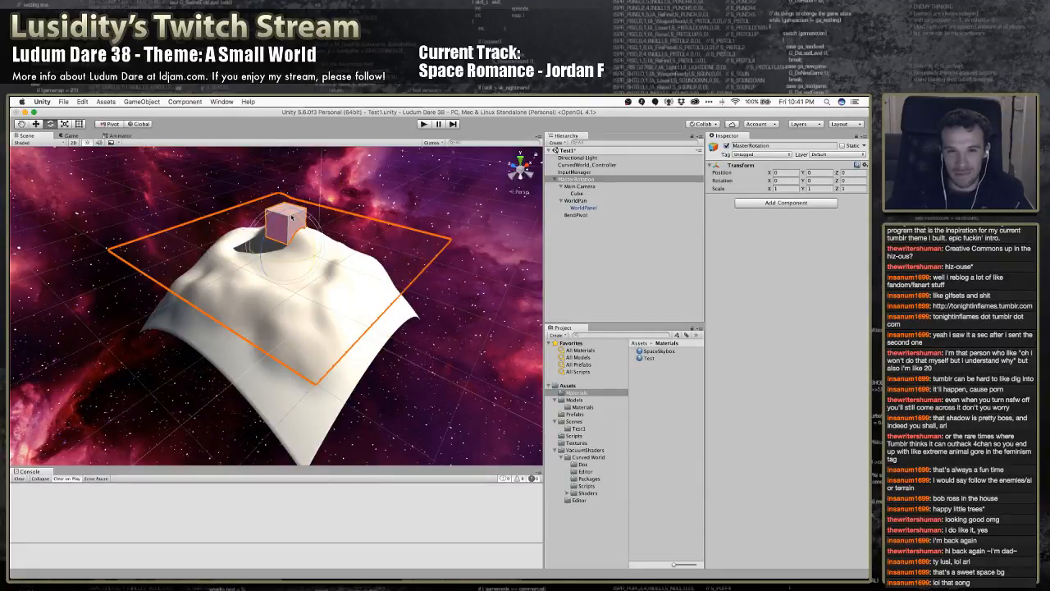
{"action": "left_click_drag", "start_coordinate": [306, 226], "coordinate": [331, 308]}
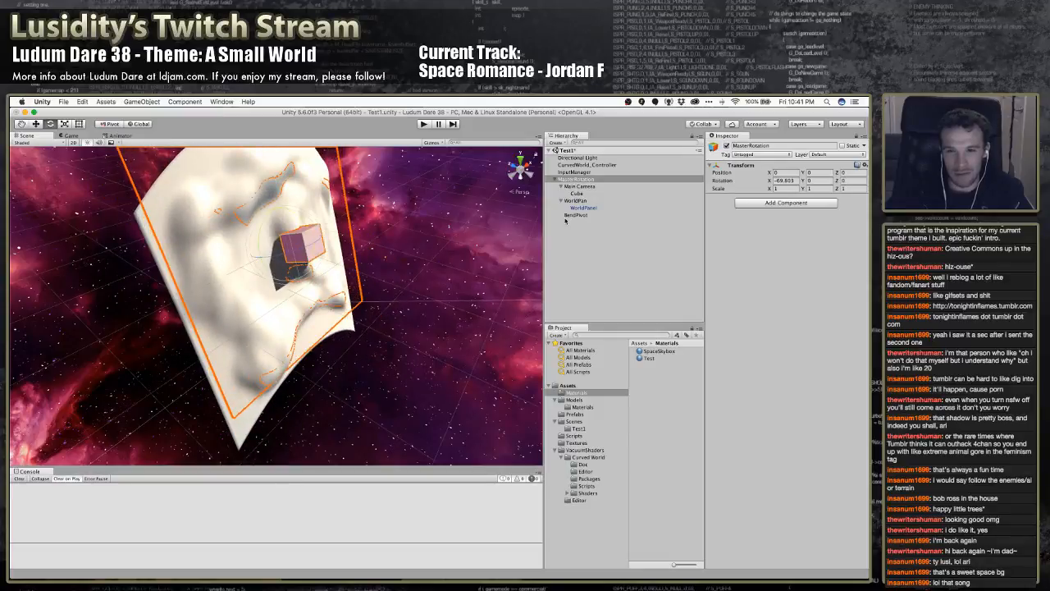
{"action": "key", "text": "super+z"}
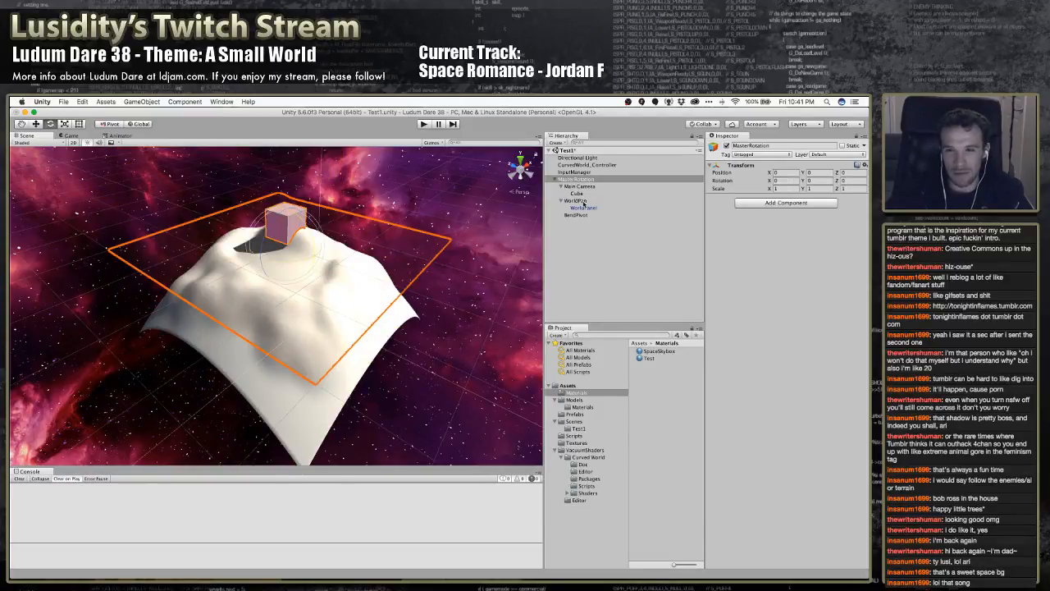
Set the Pivot Point of CurvedWorld_Controller to BendPivot
{"action": "left_click", "coordinate": [585, 165]}
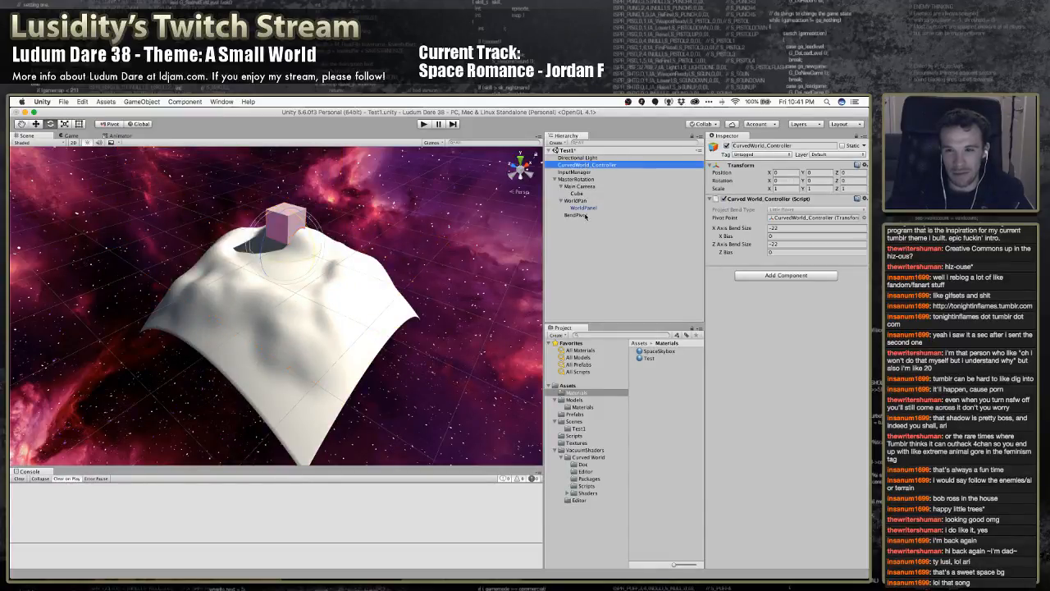
{"action": "left_click_drag", "start_coordinate": [585, 216], "coordinate": [812, 218]}
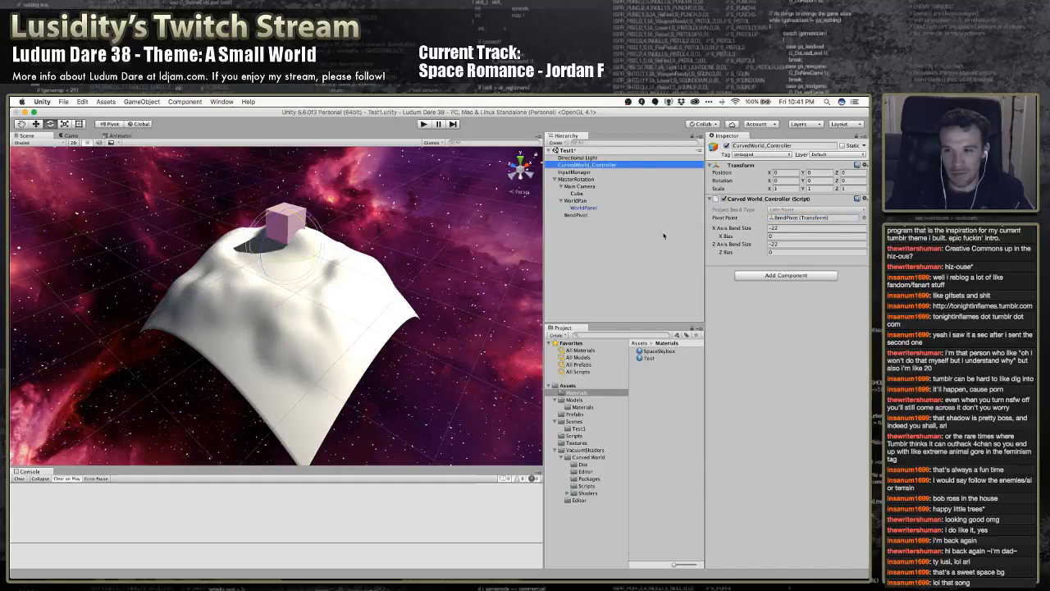
{"action": "left_click", "coordinate": [307, 230]}
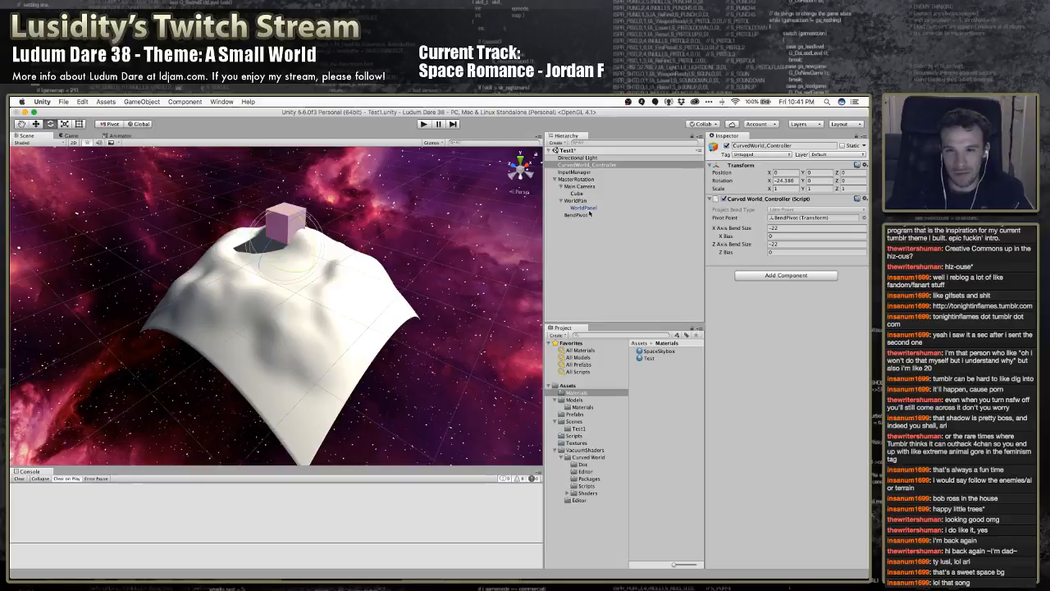
Rotate MasterRotation around the X axis, try moving BendPivot to about -12 on its local Y axis, and undo the move
{"action": "left_click", "coordinate": [577, 179]}
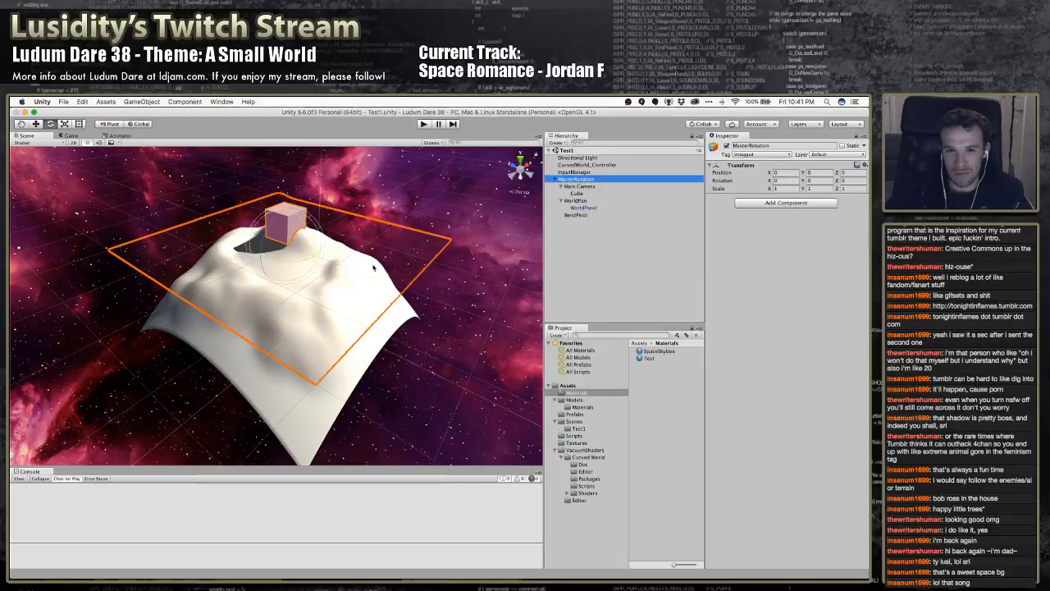
{"action": "left_click_drag", "start_coordinate": [300, 220], "coordinate": [342, 320]}
{"action": "left_click", "coordinate": [576, 214]}
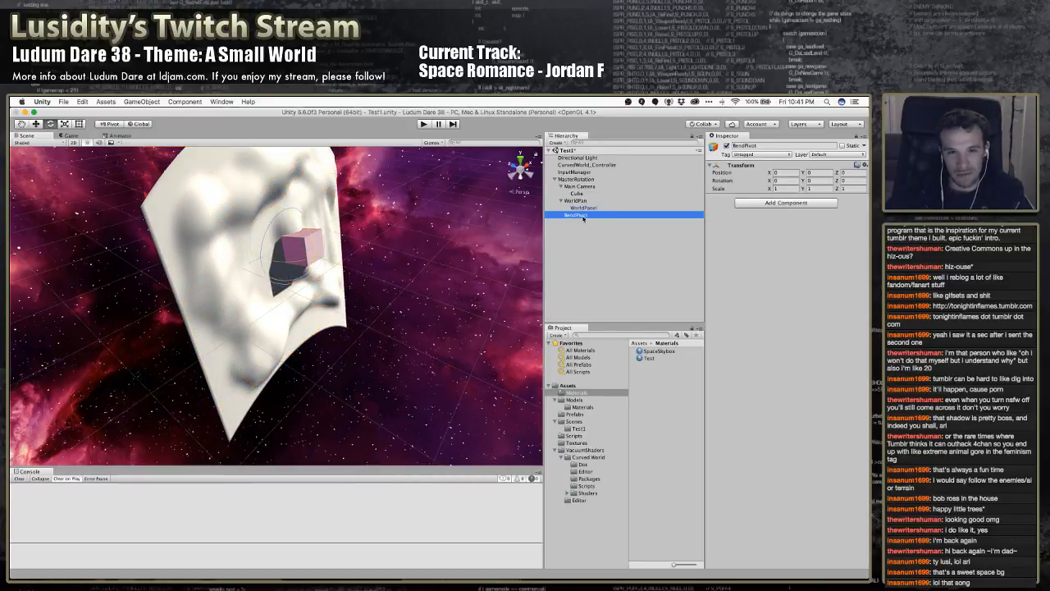
{"action": "left_click_drag", "start_coordinate": [288, 246], "coordinate": [381, 227], "text": "alt"}
{"action": "key", "text": "w"}
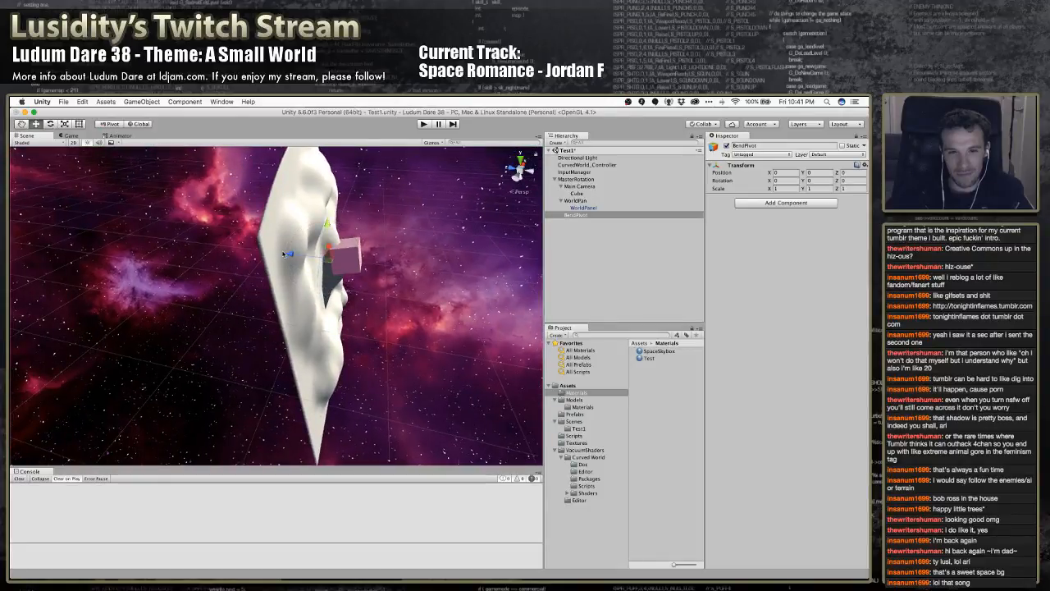
{"action": "left_click_drag", "start_coordinate": [284, 255], "coordinate": [212, 257]}
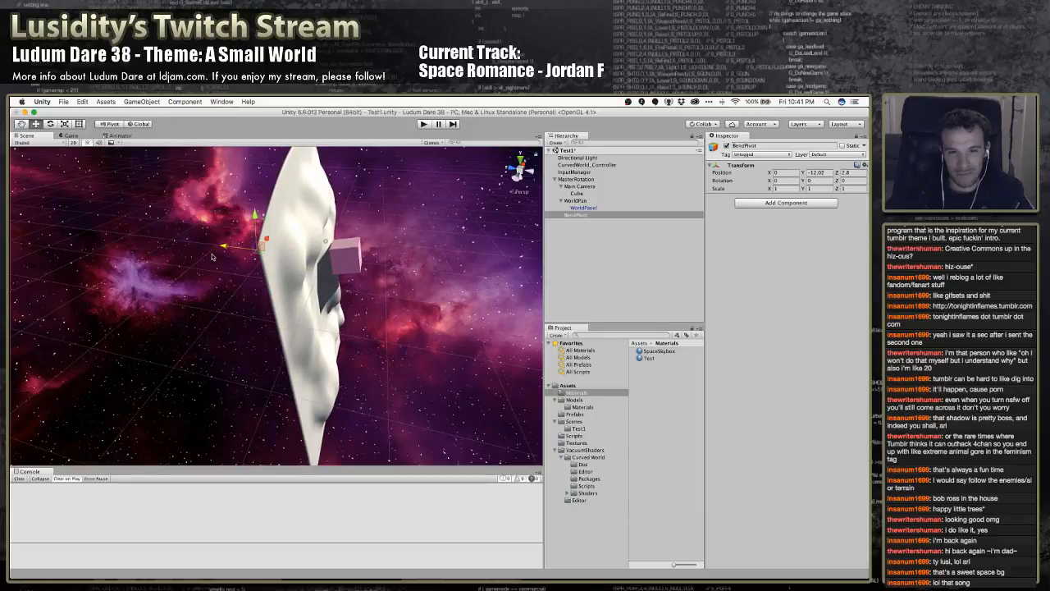
{"action": "key", "text": "super+z"}
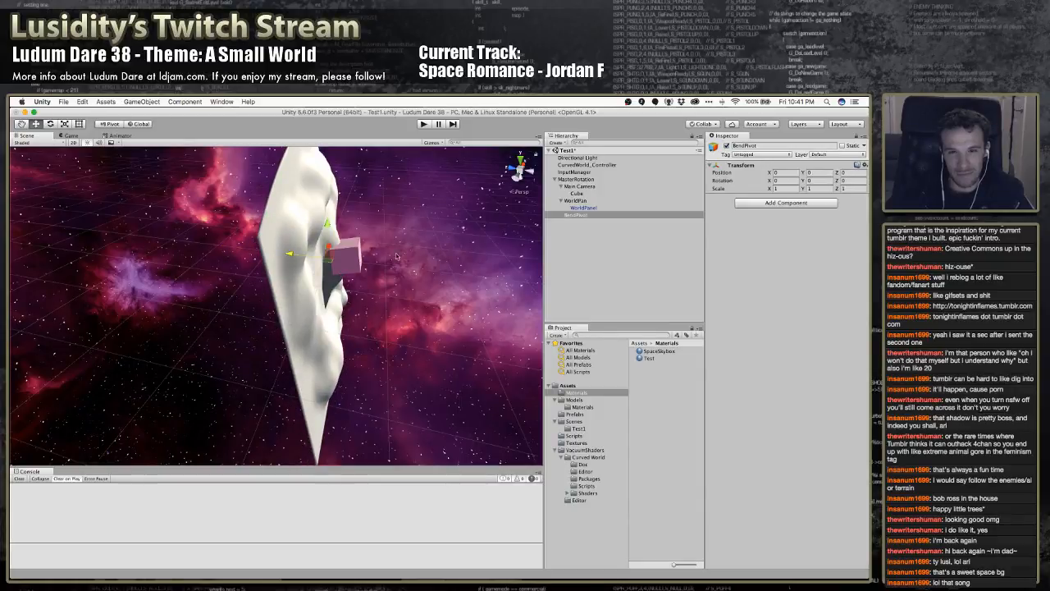
Test rotating BendPivot and moving it once more, undoing both changes and the earlier rotation of MasterRotation
{"action": "key", "text": "e"}
{"action": "left_click_drag", "start_coordinate": [359, 246], "coordinate": [284, 223]}
{"action": "key", "text": "super+z"}
{"action": "key", "text": "w"}
{"action": "left_click_drag", "start_coordinate": [290, 254], "coordinate": [223, 262]}
{"action": "key", "text": "super+z"}
{"action": "key", "text": "super+z"}
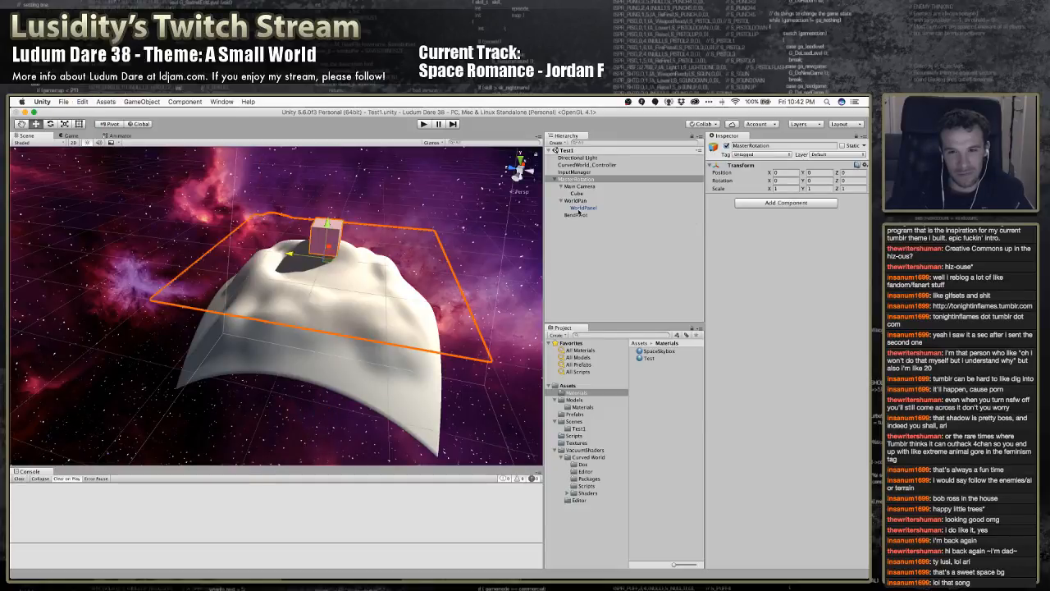
Select Main Camera with its Cube and WorldPan together and move them upward along the Y axis, away from MasterRotation's origin
{"action": "left_click", "coordinate": [578, 200]}
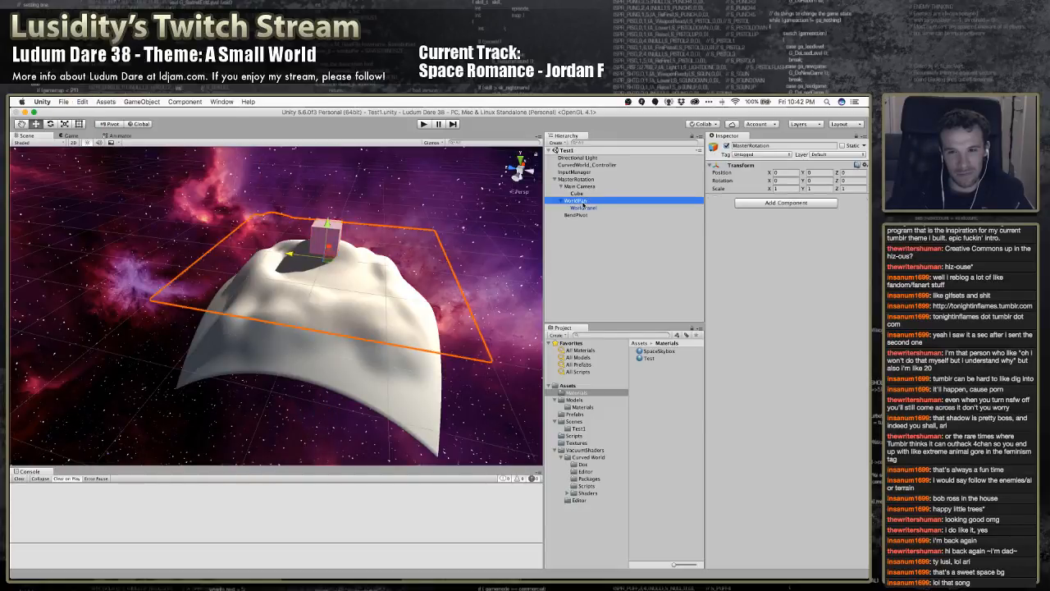
{"action": "left_click", "coordinate": [578, 193], "text": "shift"}
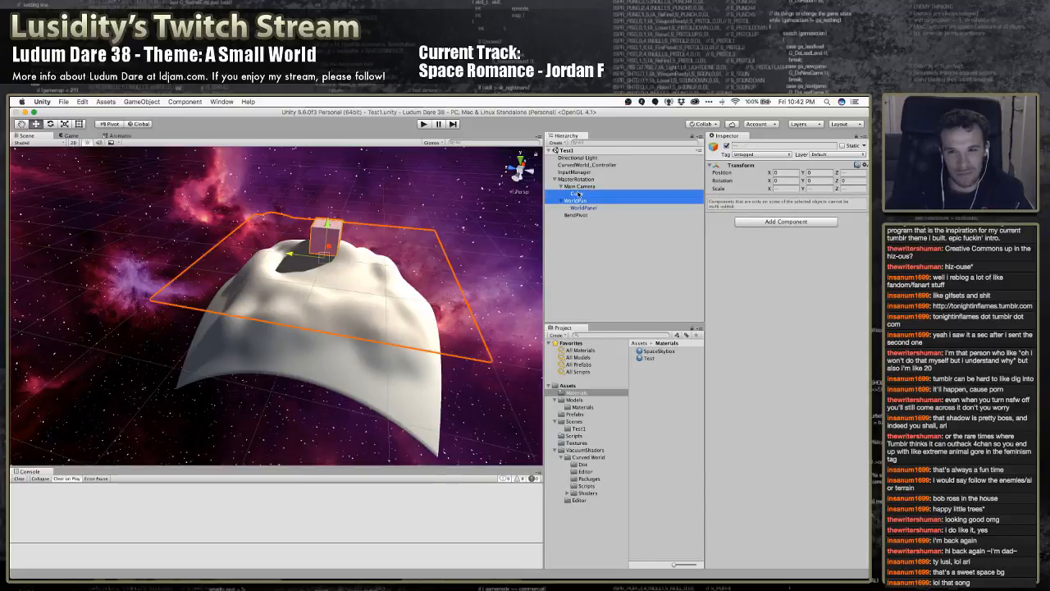
{"action": "left_click", "coordinate": [579, 186]}
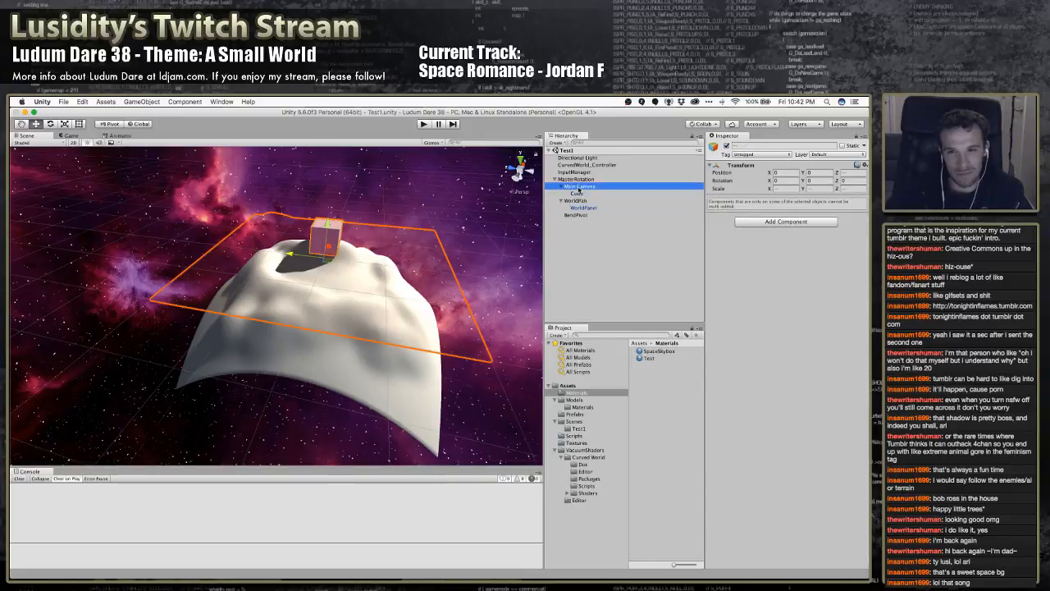
{"action": "left_click", "coordinate": [576, 200], "text": "shift"}
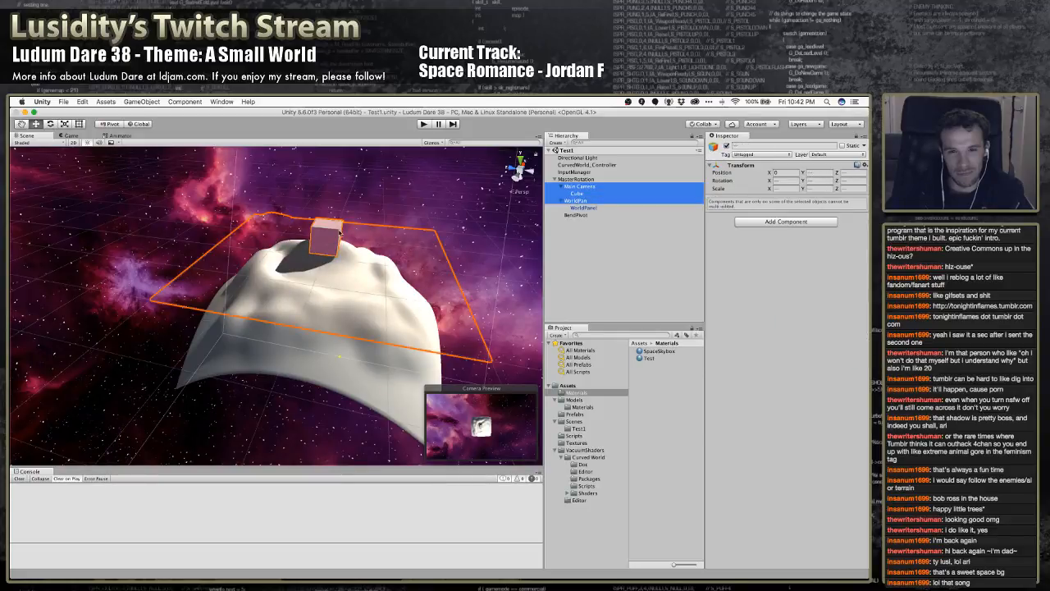
{"action": "right_click_drag", "start_coordinate": [368, 232], "coordinate": [372, 175]}
{"action": "key", "text": "s"}
{"action": "key", "text": "s"}
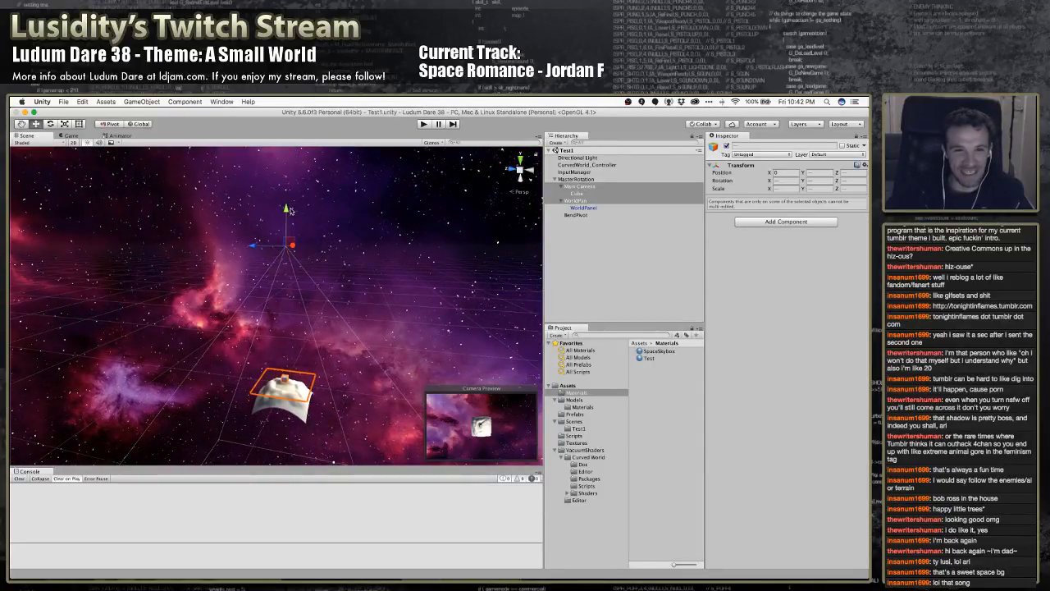
{"action": "left_click_drag", "start_coordinate": [287, 209], "coordinate": [286, 158]}
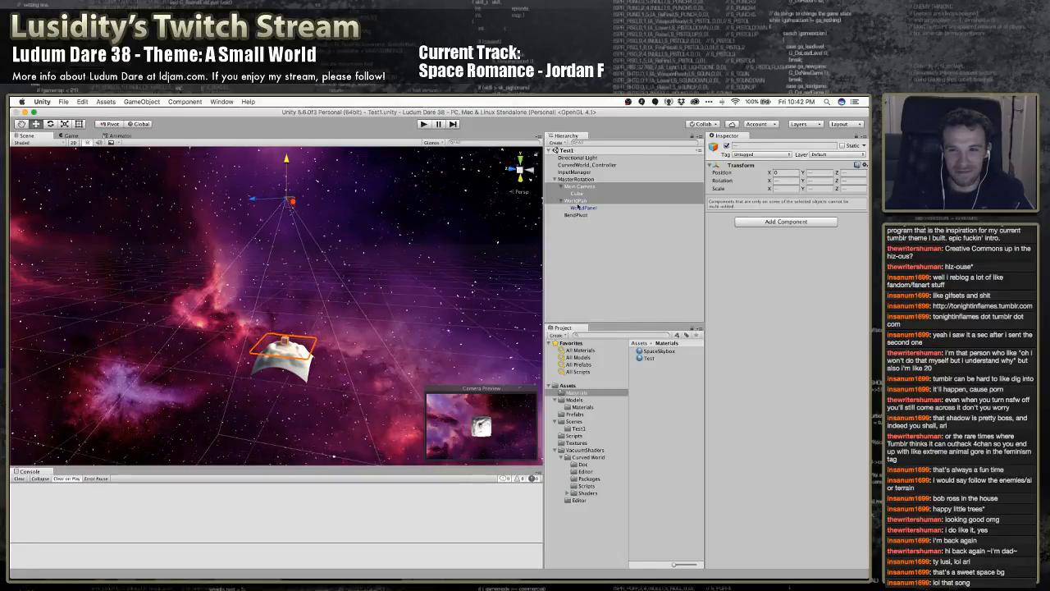
Test rotating MasterRotation by about 17 degrees around the X axis with its raised children, and undo the rotation
{"action": "left_click", "coordinate": [576, 179]}
{"action": "key", "text": "e"}
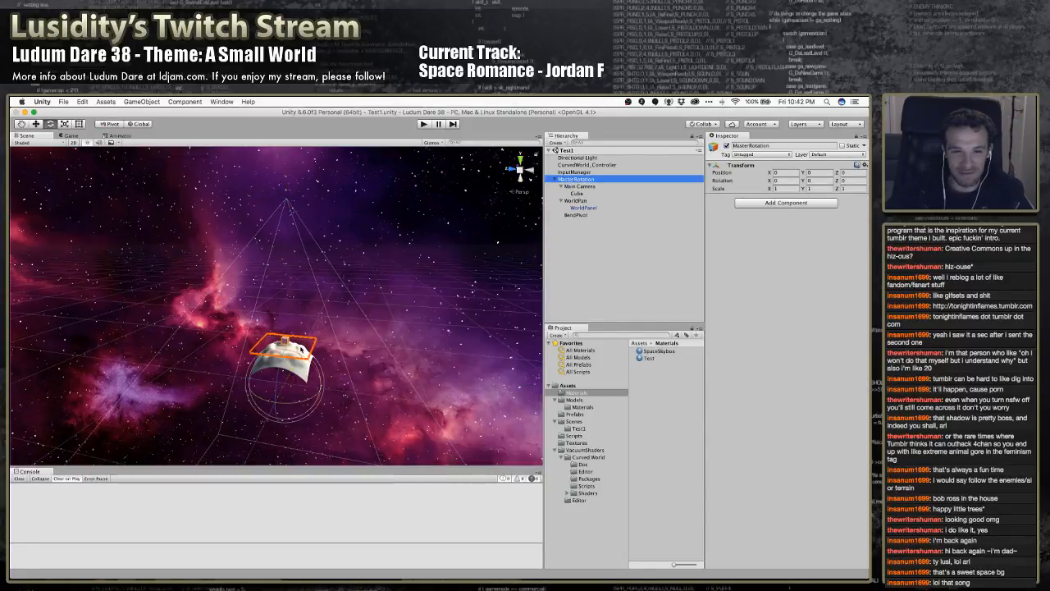
{"action": "left_click_drag", "start_coordinate": [303, 356], "coordinate": [255, 380]}
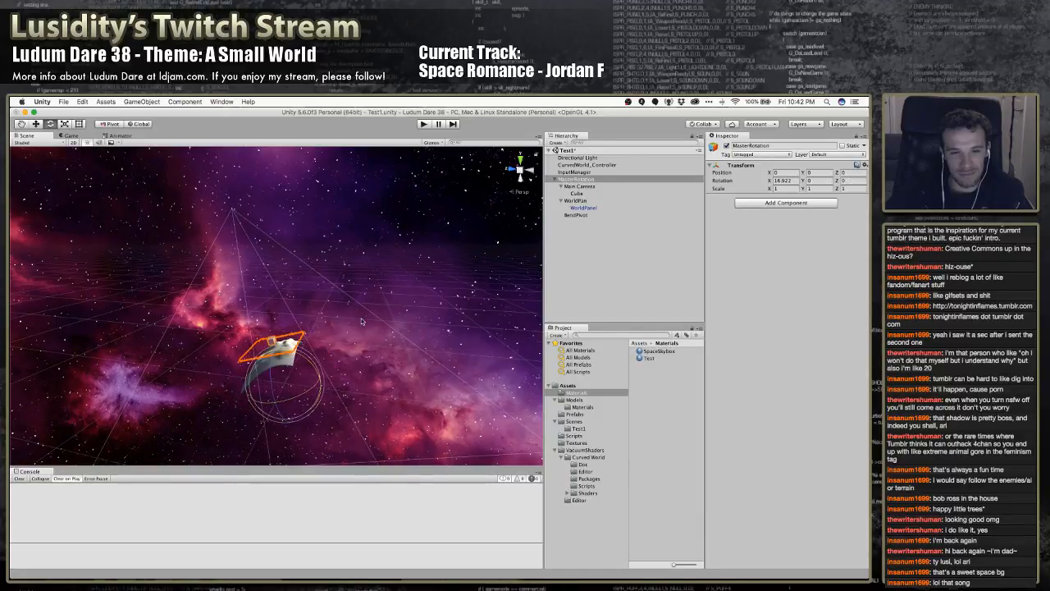
{"action": "key", "text": "super+z"}
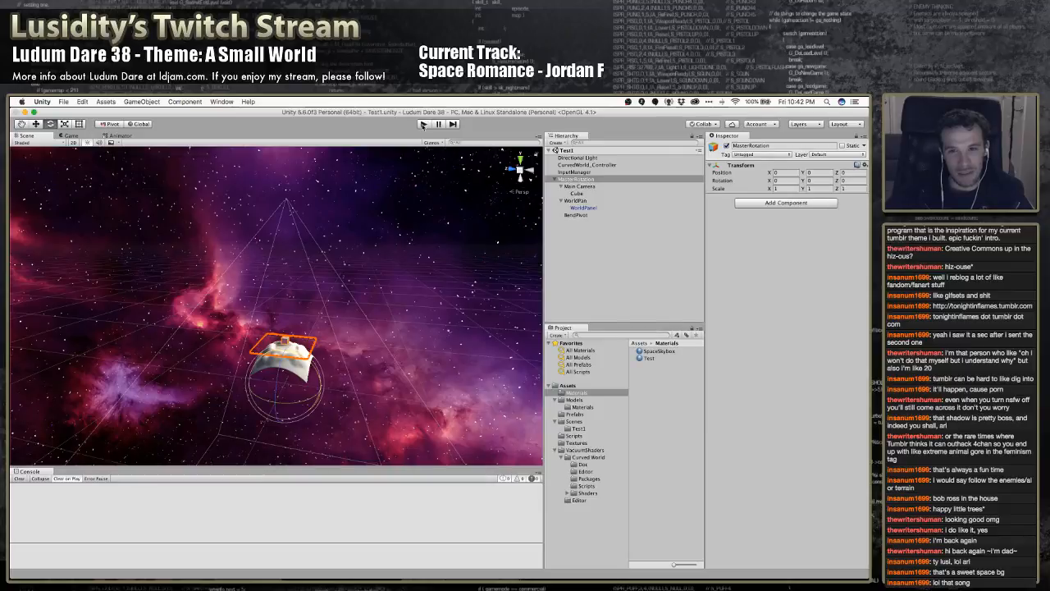
Deactivate the WorldPanel object under WorldPan, run the game to check the generated planet, and stop it
{"action": "left_click", "coordinate": [580, 200]}
{"action": "left_click", "coordinate": [600, 208]}
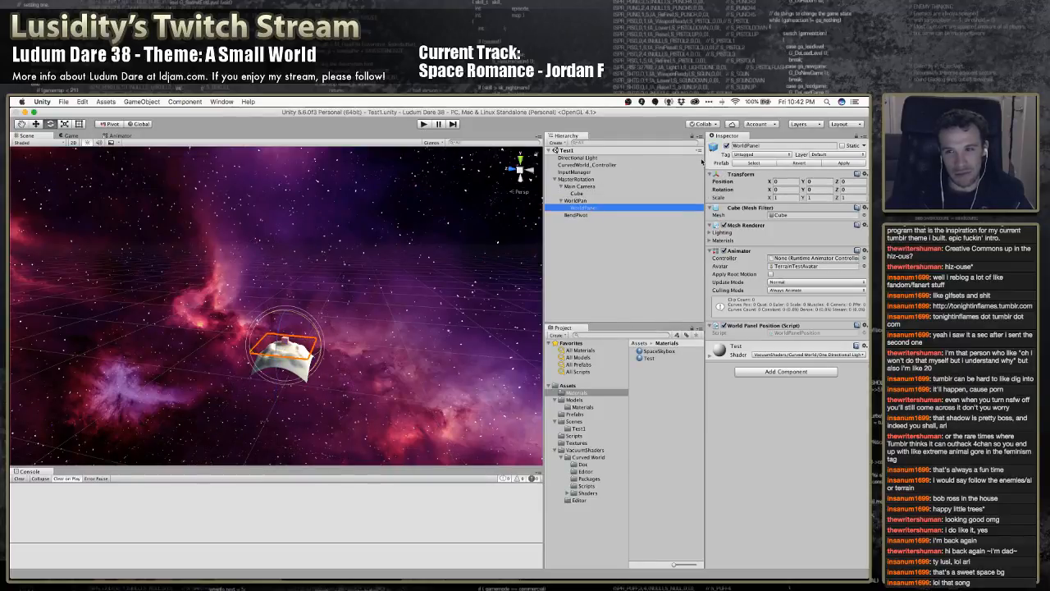
{"action": "left_click", "coordinate": [725, 146]}
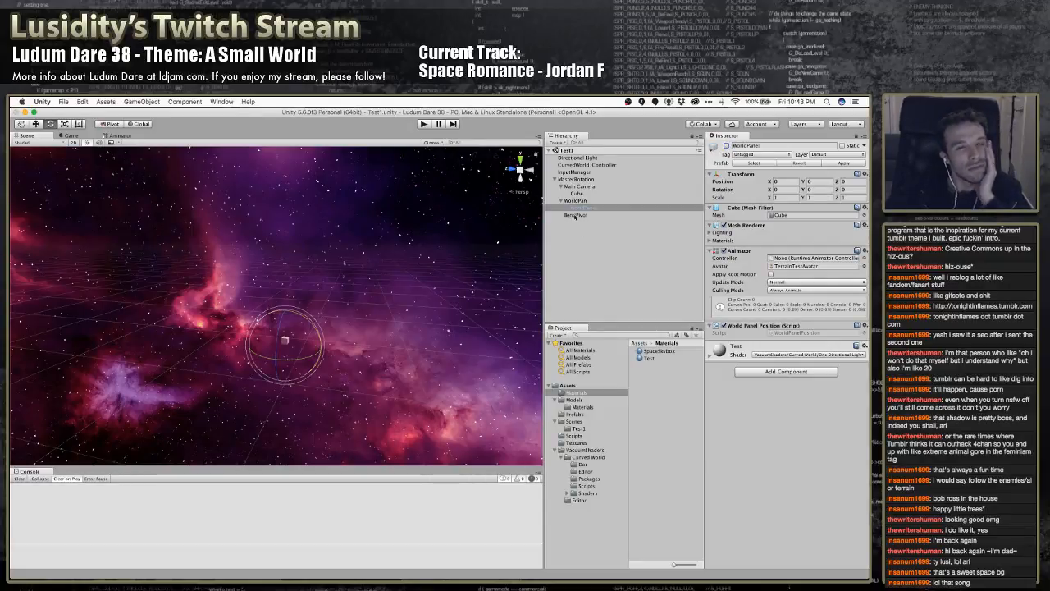
{"action": "left_click", "coordinate": [427, 124]}
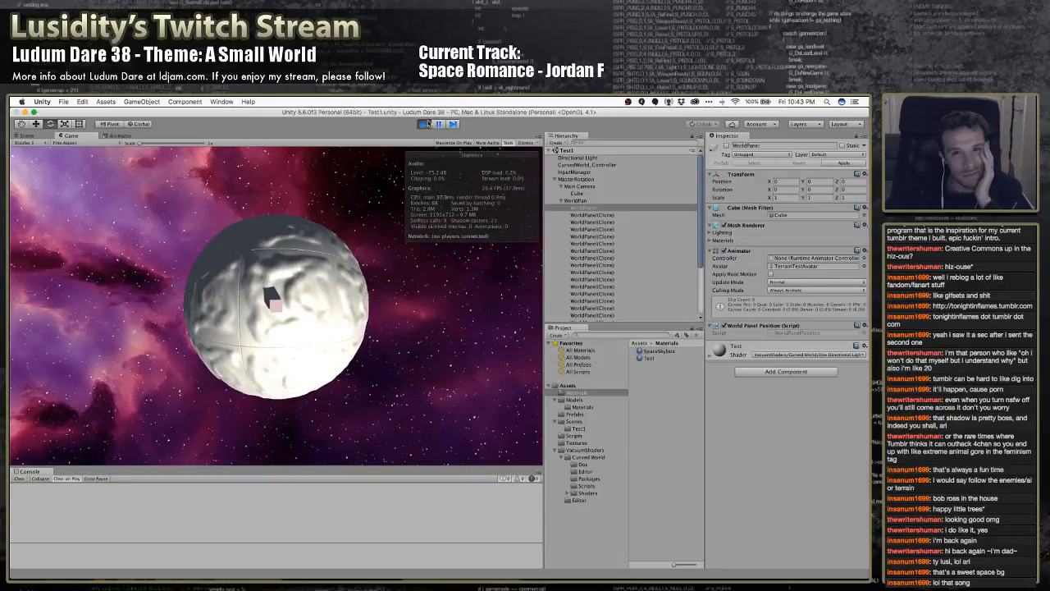
{"action": "left_click", "coordinate": [425, 125]}
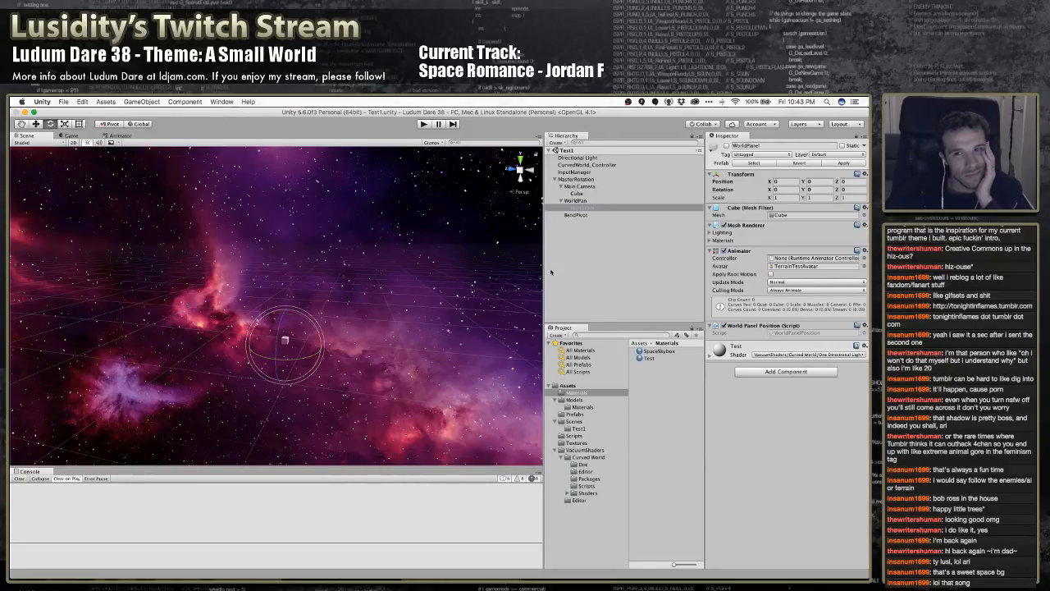
Test rotating MasterRotation by about 12 degrees around the X axis with WorldPanel deactivated, and undo the rotation
{"action": "left_click", "coordinate": [587, 215]}
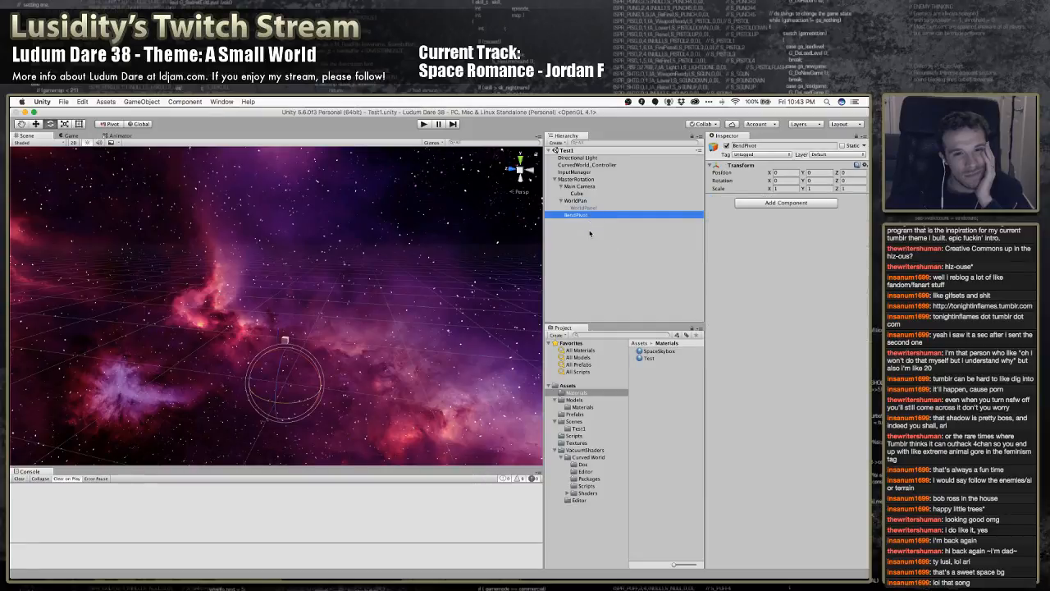
{"action": "left_click", "coordinate": [582, 179]}
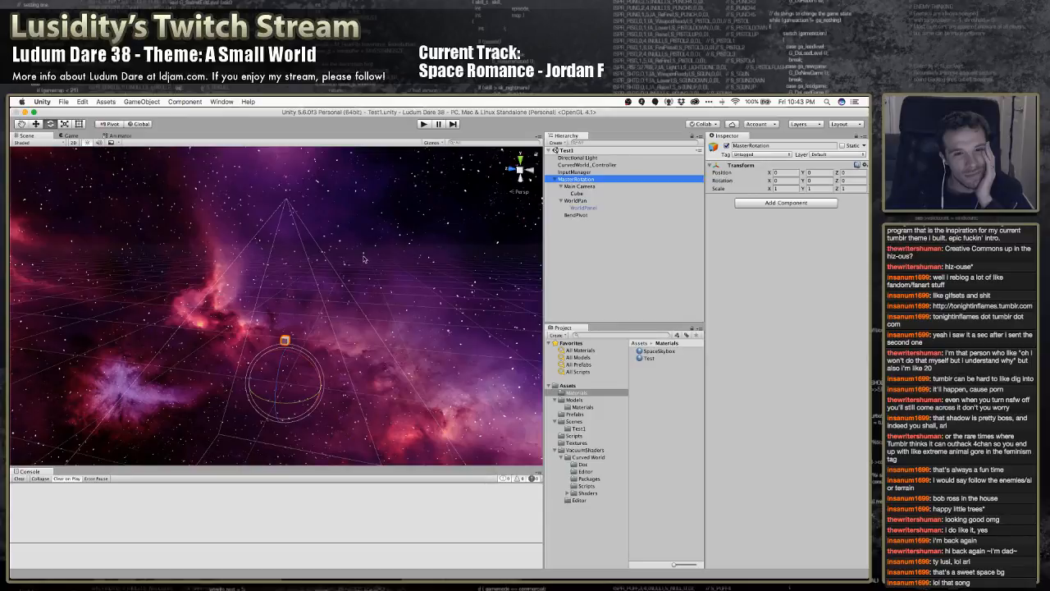
{"action": "mouse_move", "coordinate": [305, 359]}
{"action": "left_mouse_down"}
{"action": "mouse_move", "coordinate": [333, 407]}
{"action": "mouse_move", "coordinate": [288, 356]}
{"action": "left_mouse_up"}
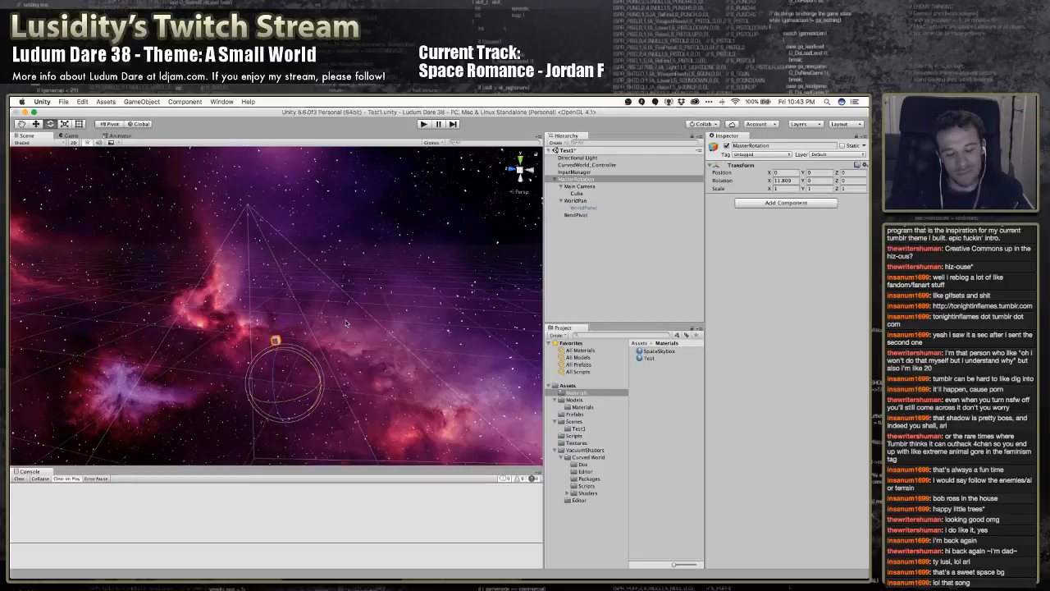
{"action": "key", "text": "super+z"}
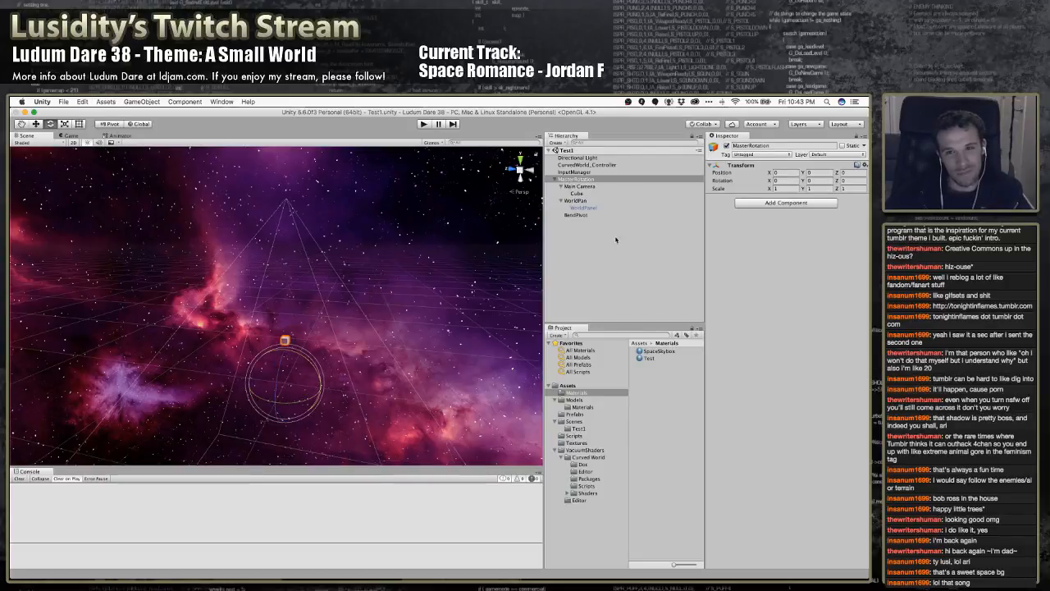
Review the WorldPan, BendPivot and CurvedWorld_Controller settings, and read the Mesh disappearing section of ReadMe.pdf in Acrobat Reader before returning to Unity
{"action": "left_click", "coordinate": [584, 201]}
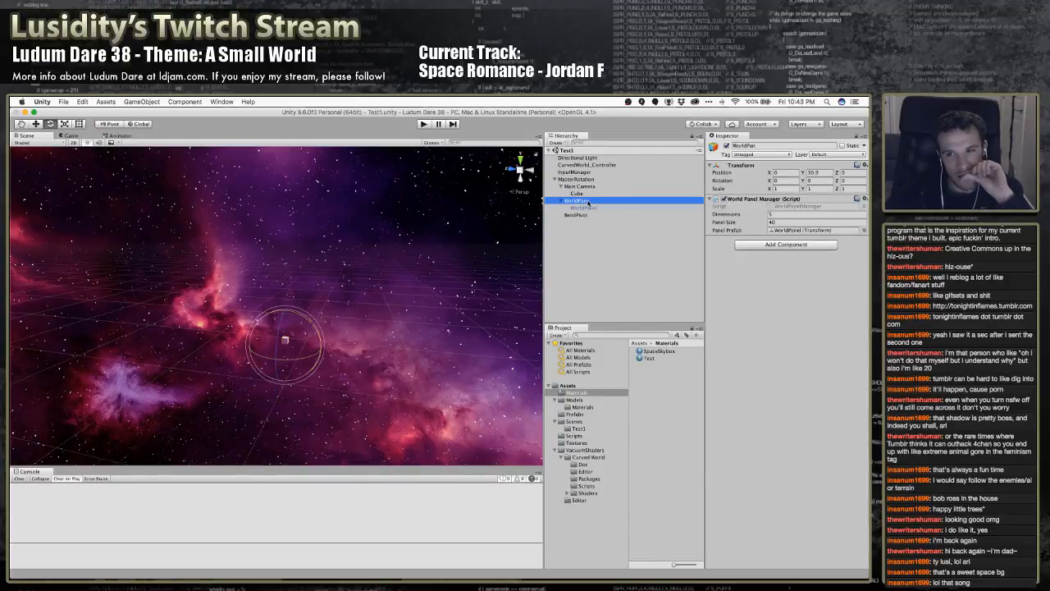
{"action": "left_click", "coordinate": [584, 214]}
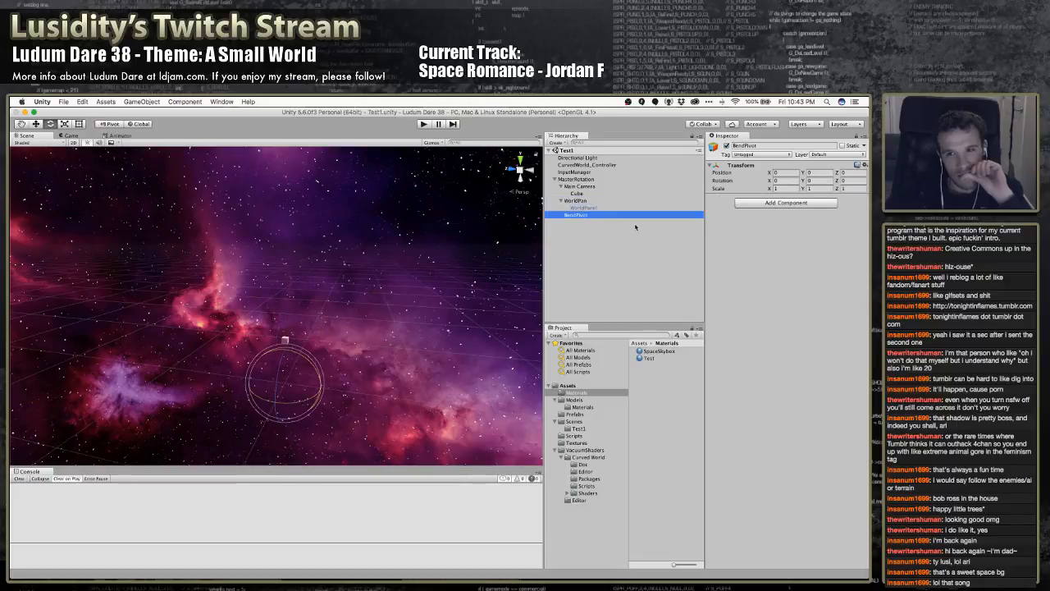
{"action": "left_click", "coordinate": [584, 164]}
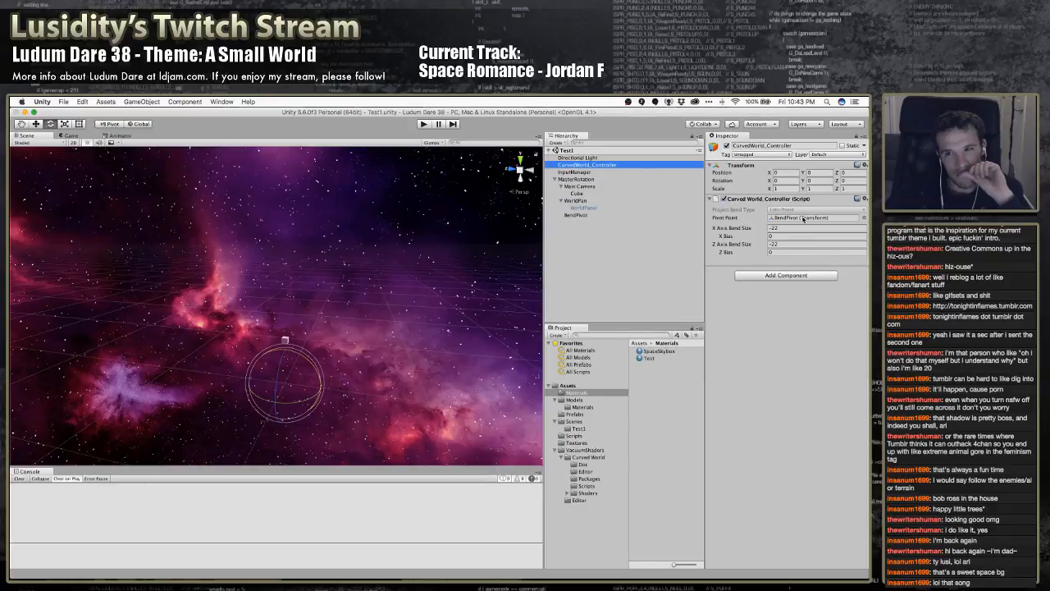
{"action": "left_click", "coordinate": [800, 212]}
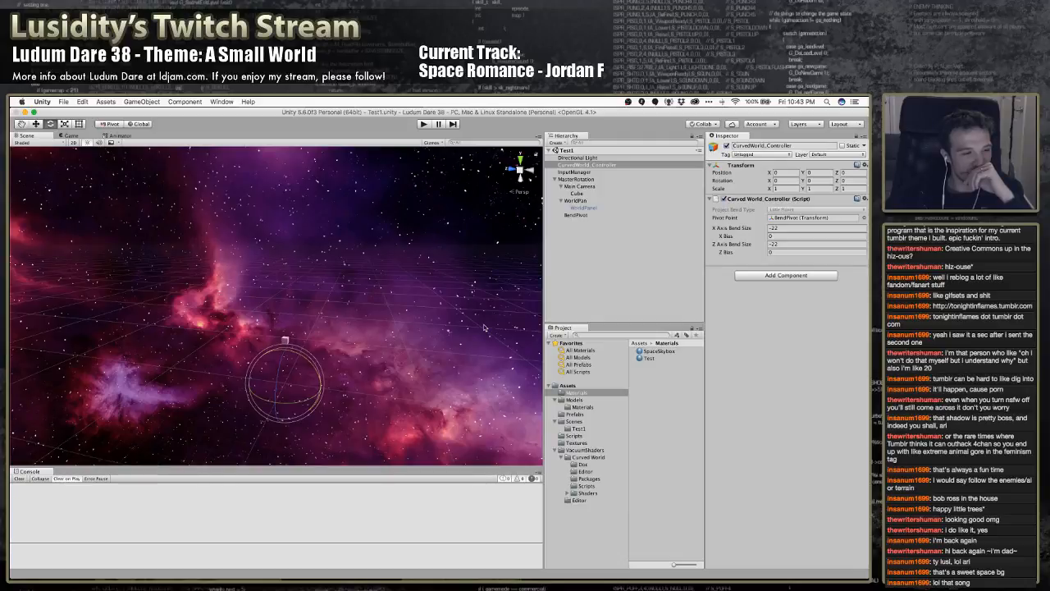
{"action": "mouse_move", "coordinate": [393, 567]}
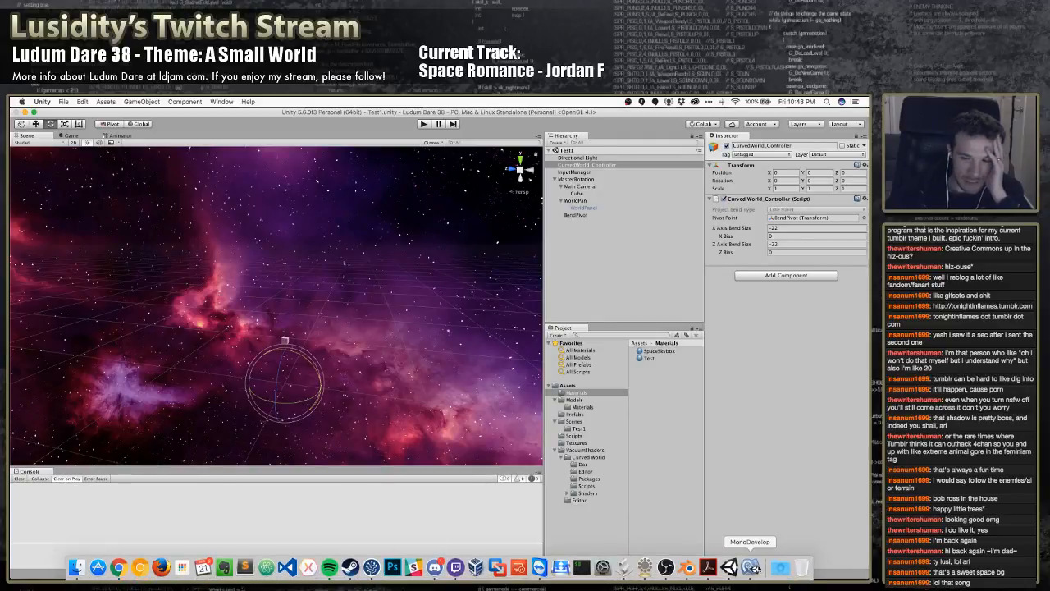
{"action": "left_click", "coordinate": [707, 567]}
{"action": "scroll", "coordinate": [431, 405], "scroll_direction": "down", "scroll_amount": 1}
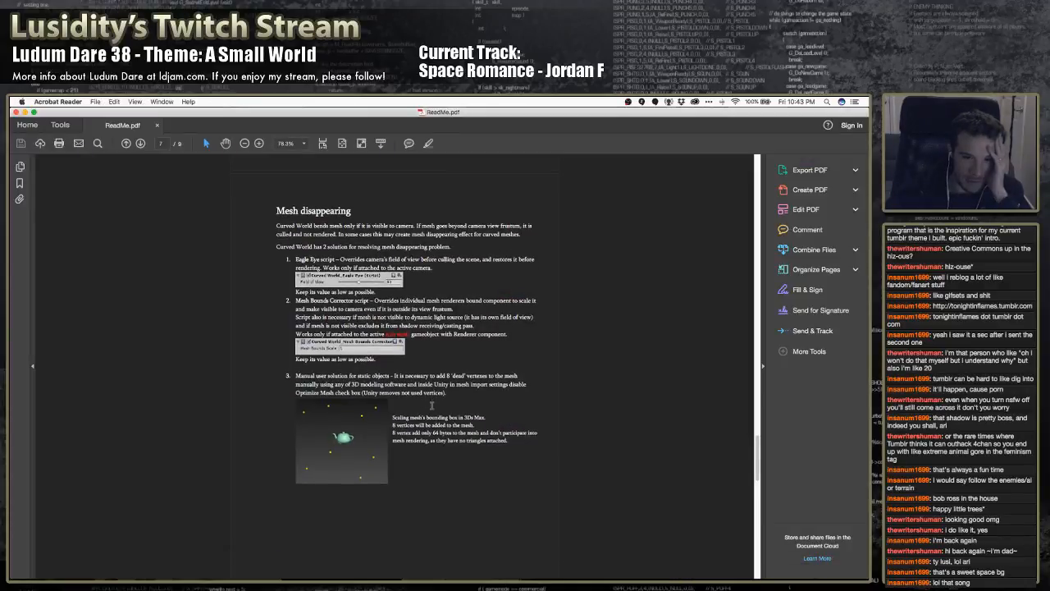
{"action": "scroll", "coordinate": [432, 406], "scroll_direction": "down", "scroll_amount": 1}
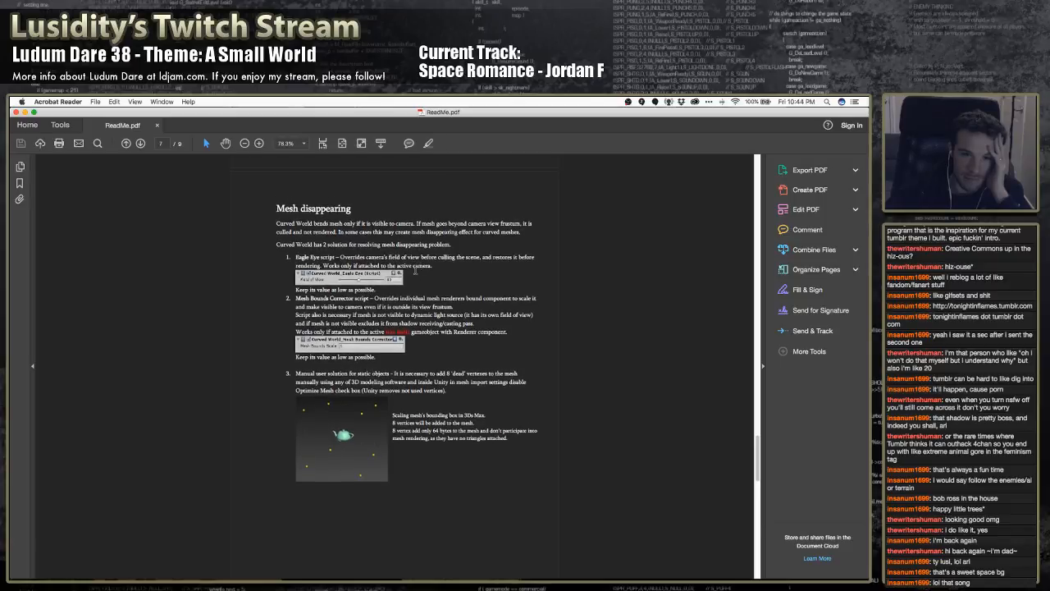
{"action": "key", "text": "super+Tab"}
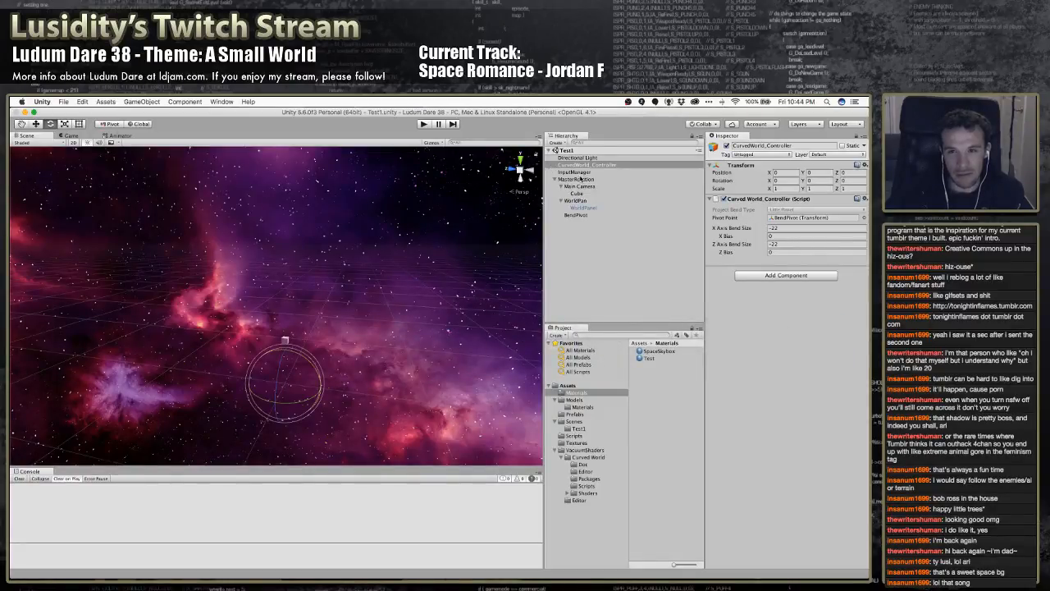
Remove the Curved World_Controller script component from the CurvedWorld_Controller object
{"action": "left_click", "coordinate": [581, 187]}
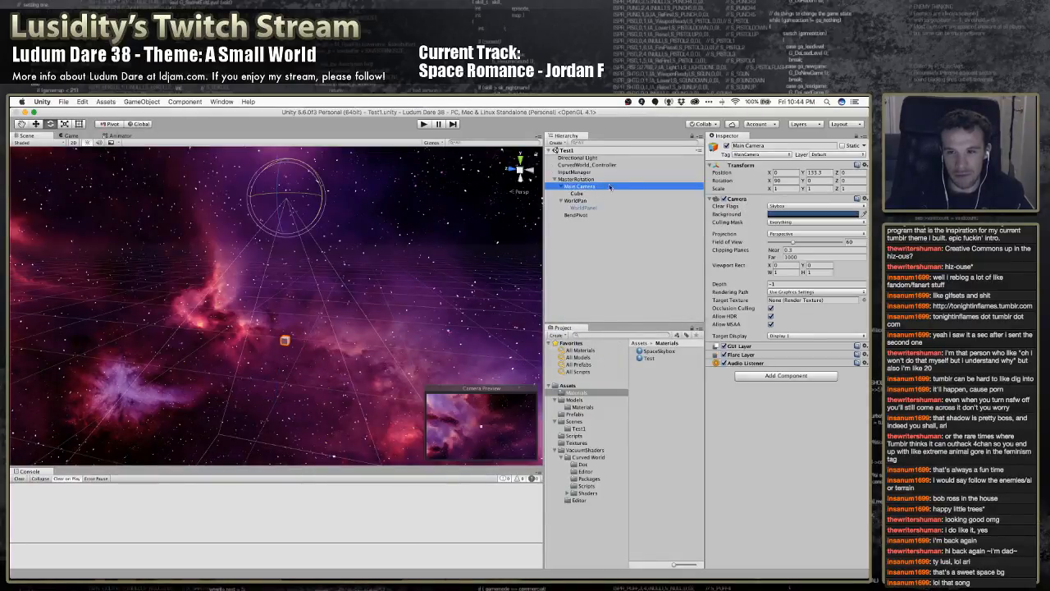
{"action": "left_click", "coordinate": [586, 165]}
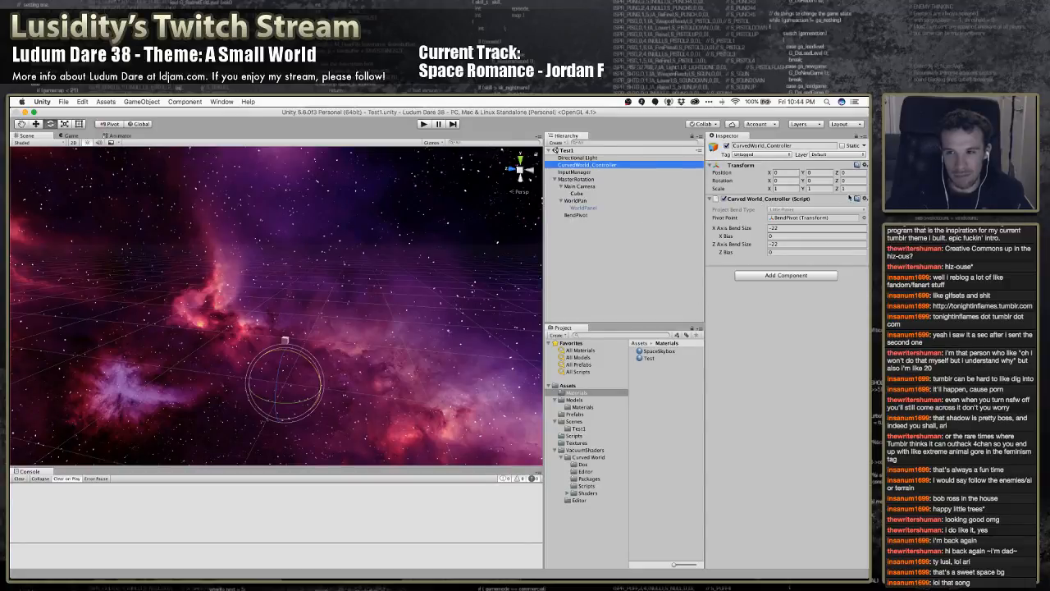
{"action": "left_click", "coordinate": [865, 200]}
{"action": "left_click", "coordinate": [821, 220]}
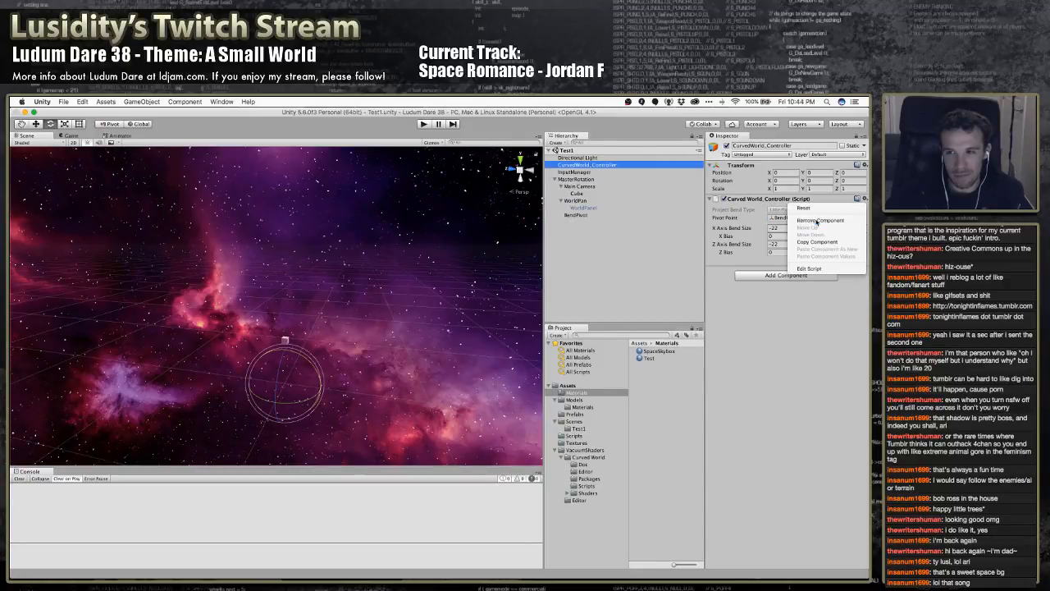
{"action": "left_click", "coordinate": [576, 172]}
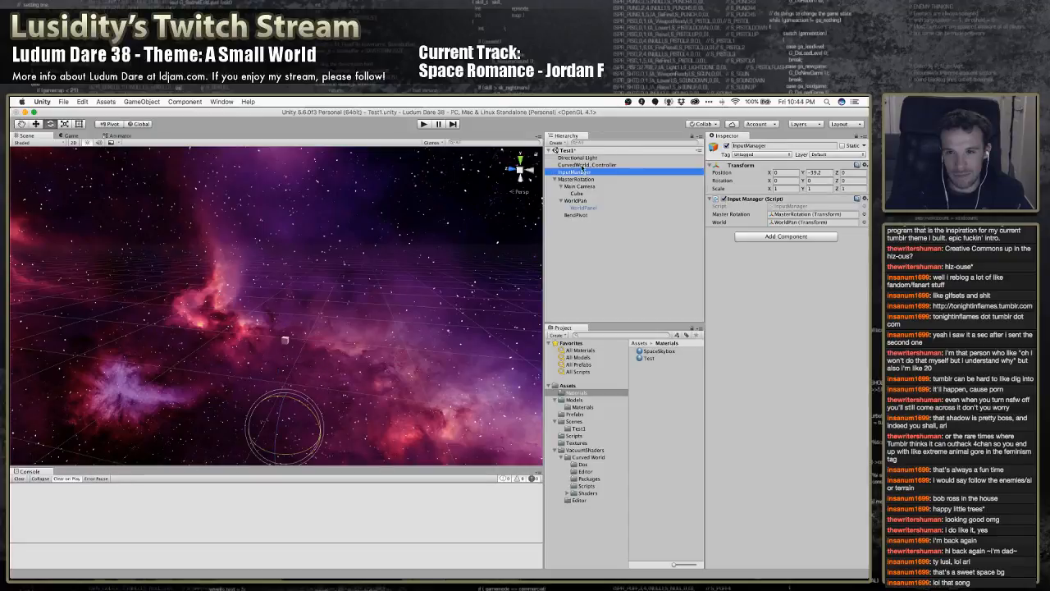
Add the VacuumShaders Curved World Controller component to Main Camera and assign BendPivot as its Pivot Point
{"action": "left_click", "coordinate": [579, 187]}
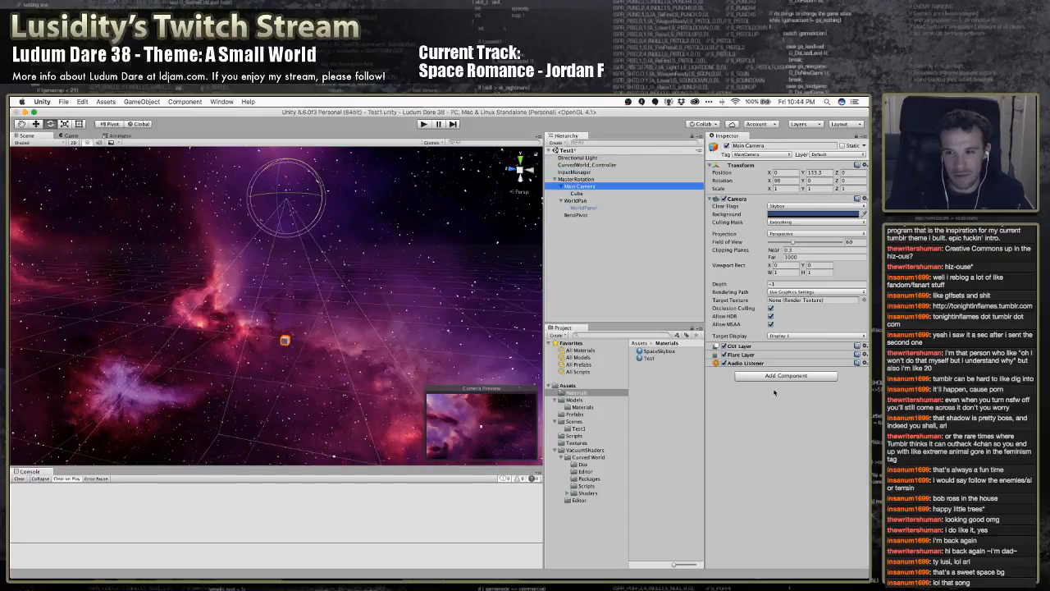
{"action": "left_click", "coordinate": [774, 377]}
{"action": "scroll", "coordinate": [772, 476], "scroll_direction": "down", "scroll_amount": 3}
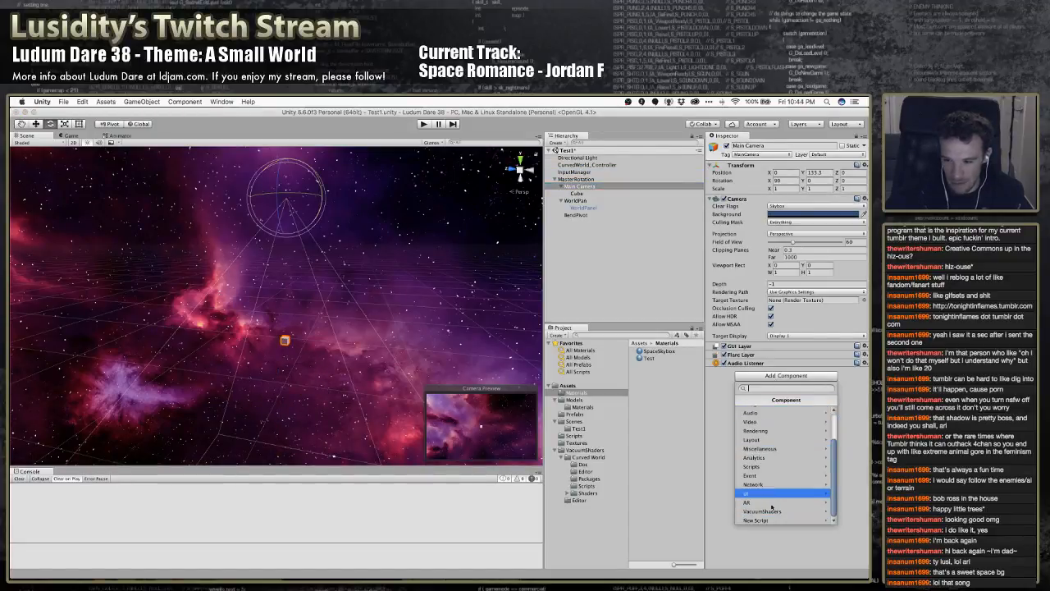
{"action": "left_click", "coordinate": [767, 511]}
{"action": "left_click", "coordinate": [777, 411]}
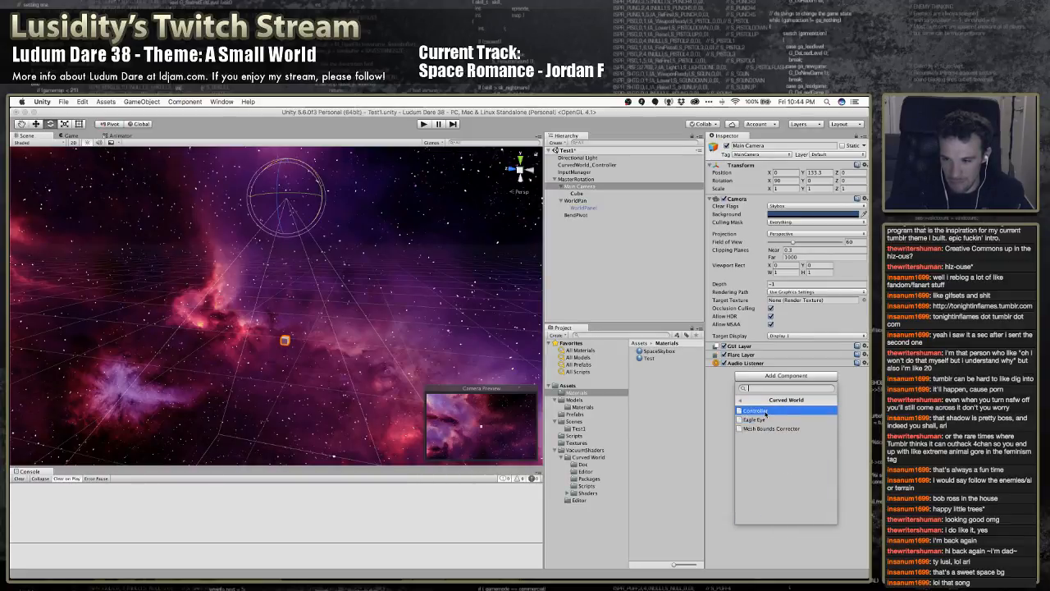
{"action": "left_click", "coordinate": [759, 411]}
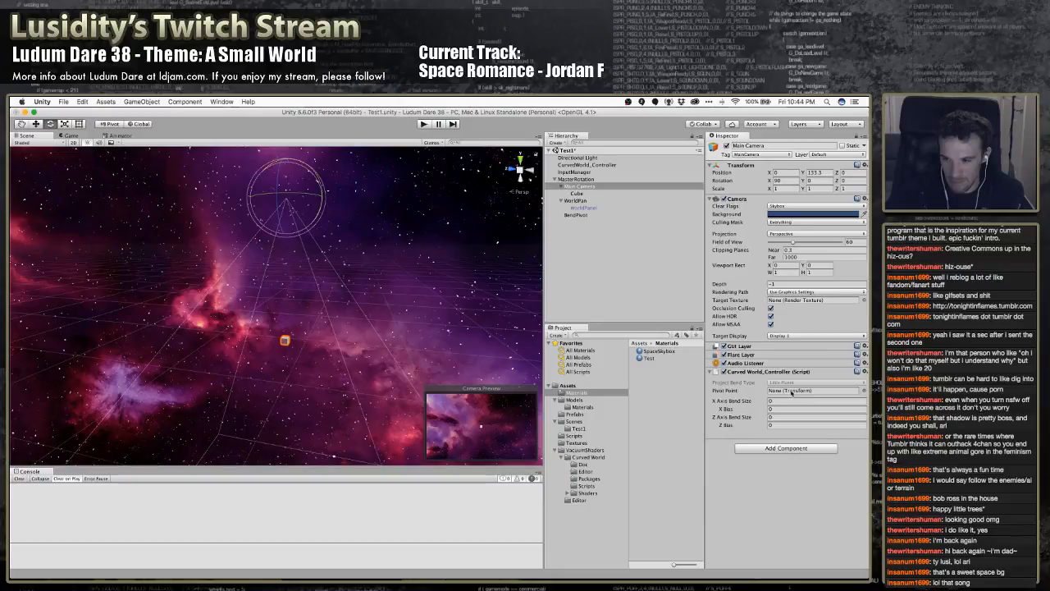
{"action": "left_click_drag", "start_coordinate": [585, 217], "coordinate": [776, 392]}
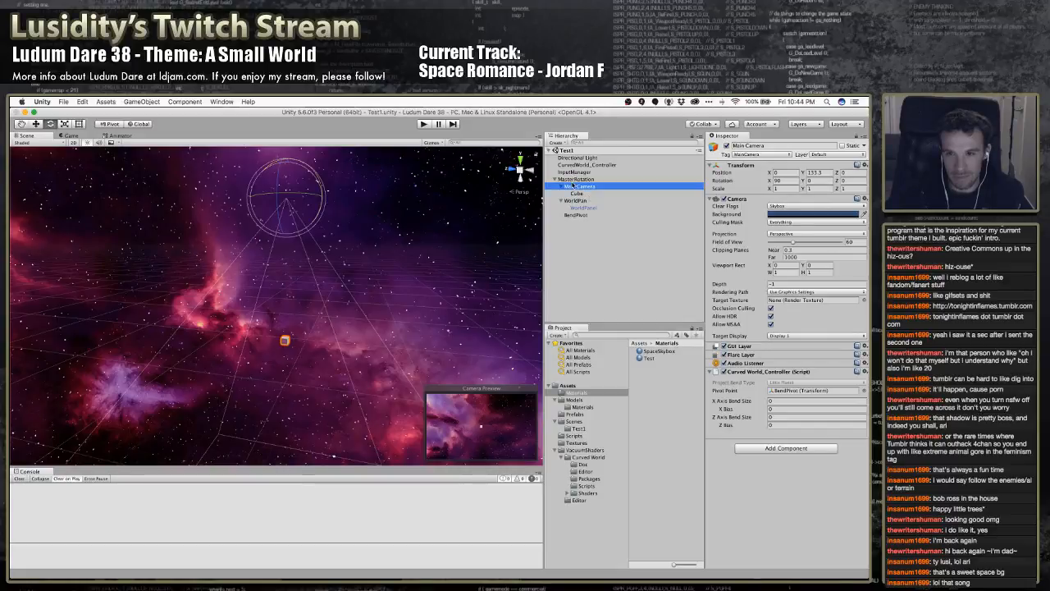
Reactivate the WorldPanel object under WorldPan
{"action": "left_click", "coordinate": [579, 209]}
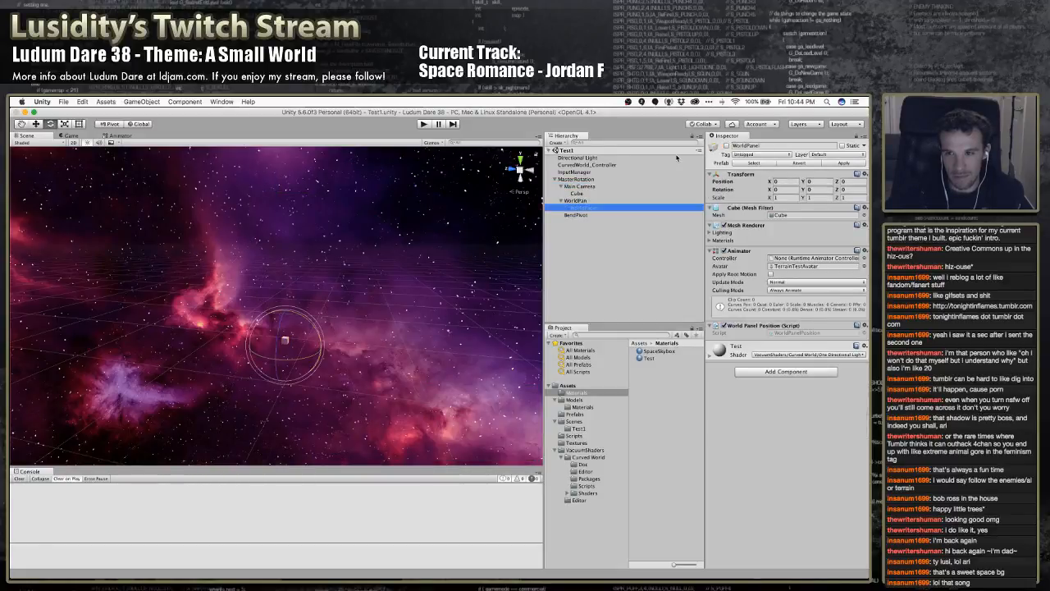
{"action": "left_click", "coordinate": [726, 145]}
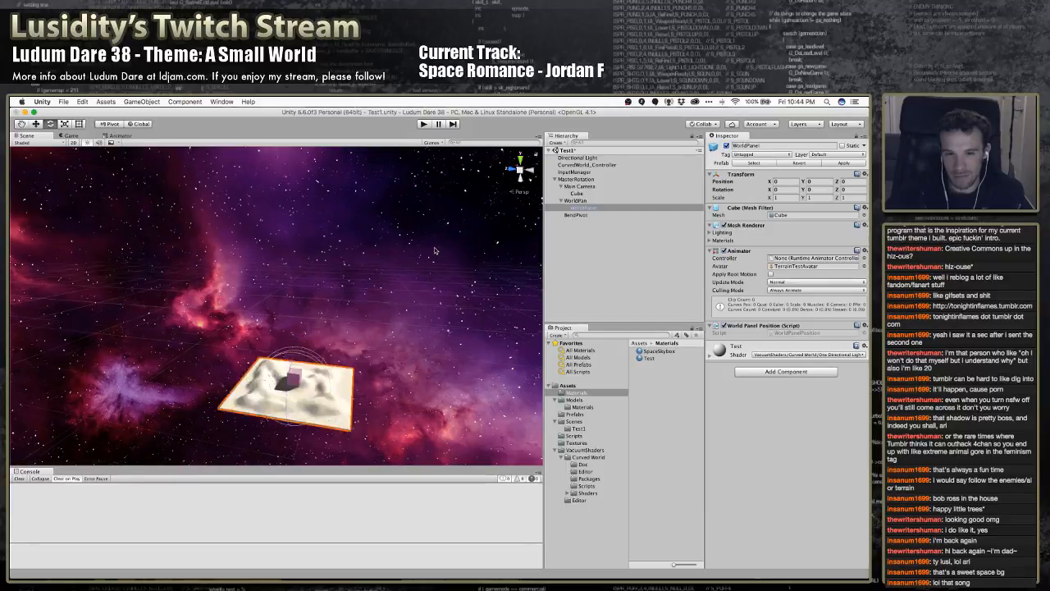
{"action": "scroll", "coordinate": [435, 251], "scroll_direction": "down", "scroll_amount": 5}
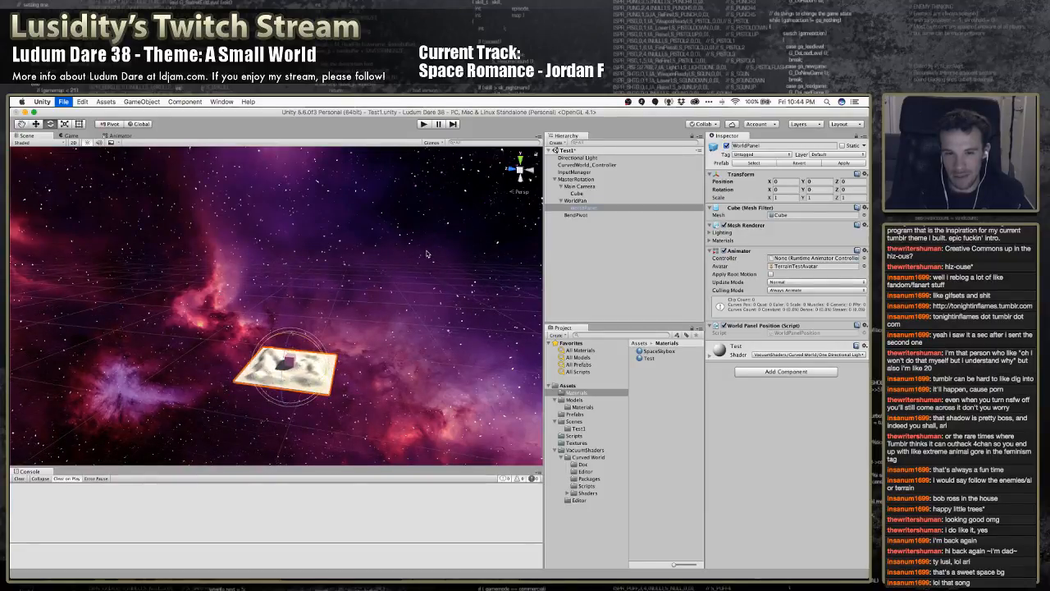
Test rotating MasterRotation with the Curved World controller on Main Camera, and undo the rotation
{"action": "left_click", "coordinate": [583, 201]}
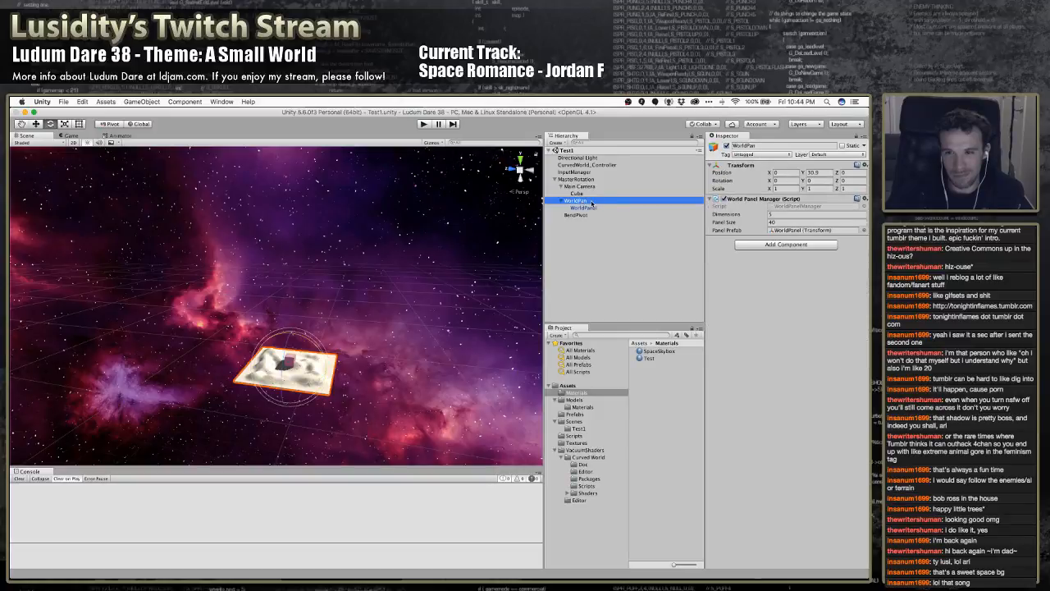
{"action": "left_click", "coordinate": [588, 179]}
{"action": "left_click", "coordinate": [579, 186]}
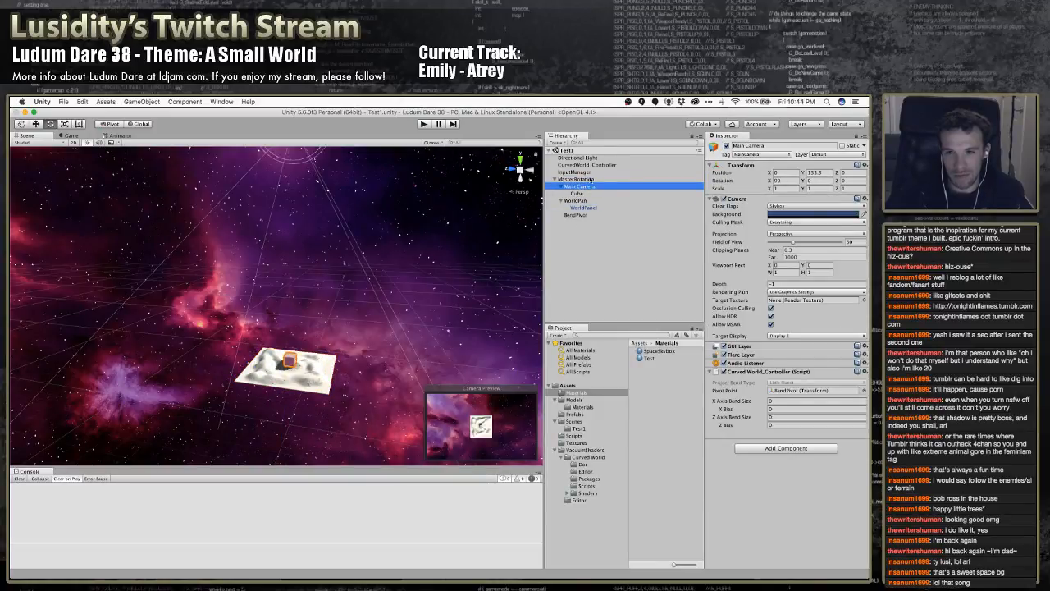
{"action": "left_click", "coordinate": [588, 179]}
{"action": "left_click_drag", "start_coordinate": [316, 402], "coordinate": [369, 381]}
{"action": "key", "text": "super+z"}
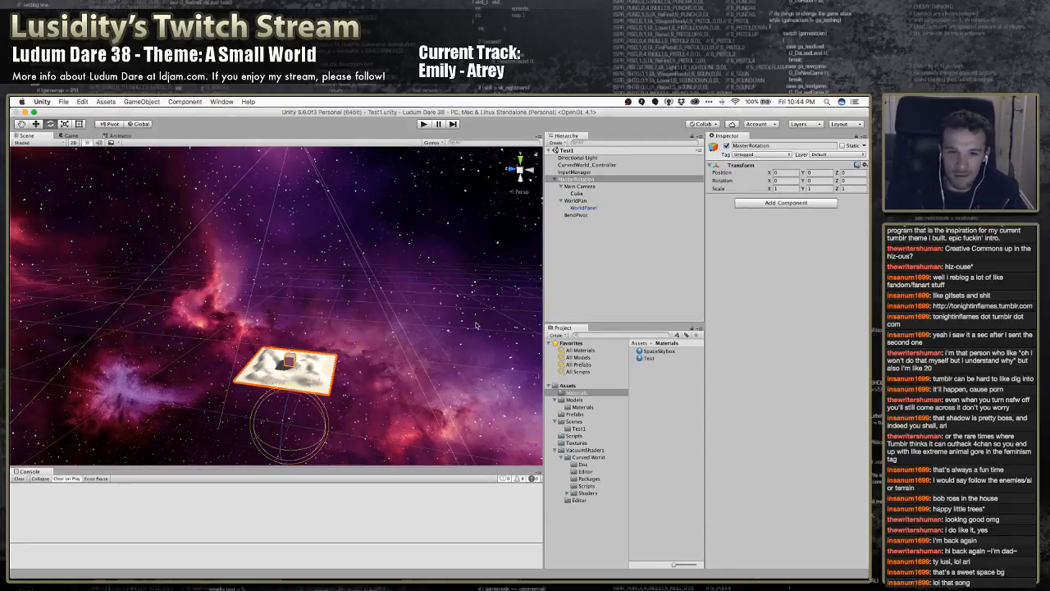
Set both the X Axis Bend Size and Z Axis Bend Size of Main Camera's Curved World Controller to -22
{"action": "left_click", "coordinate": [591, 187]}
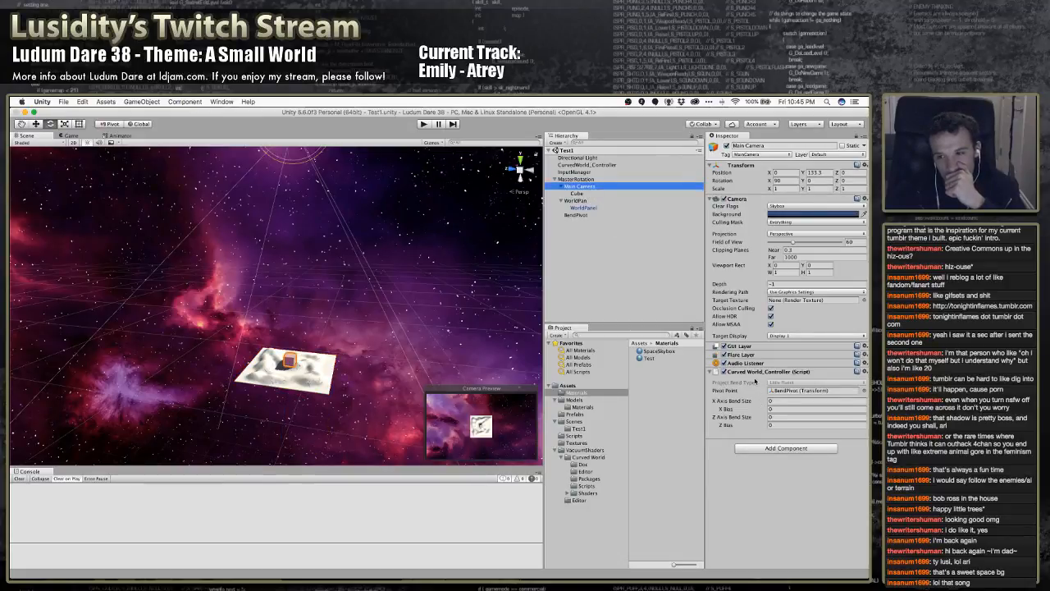
{"action": "left_click", "coordinate": [780, 407]}
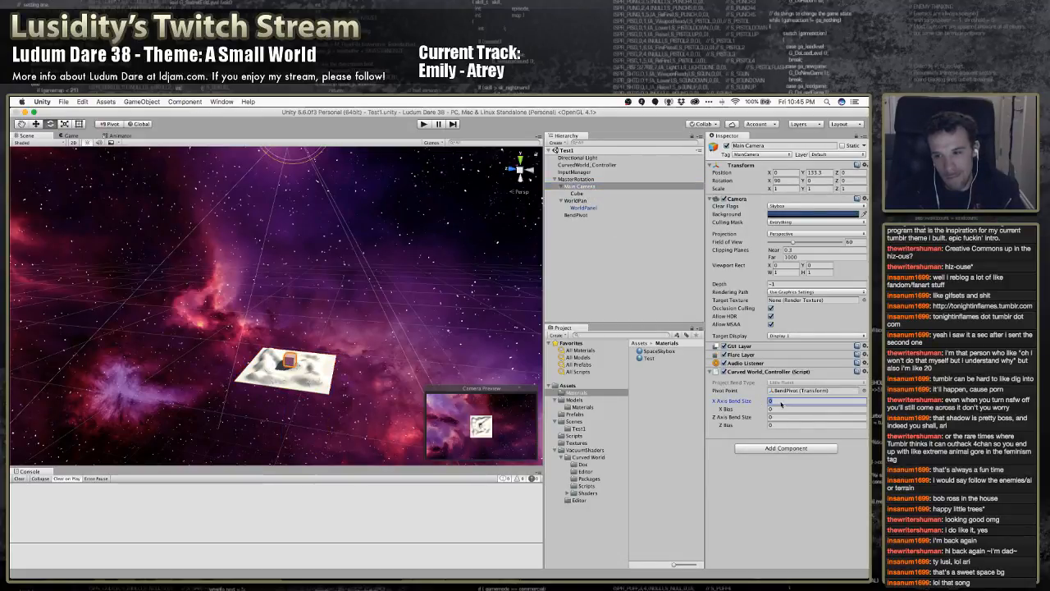
{"action": "type", "text": "2.2"}
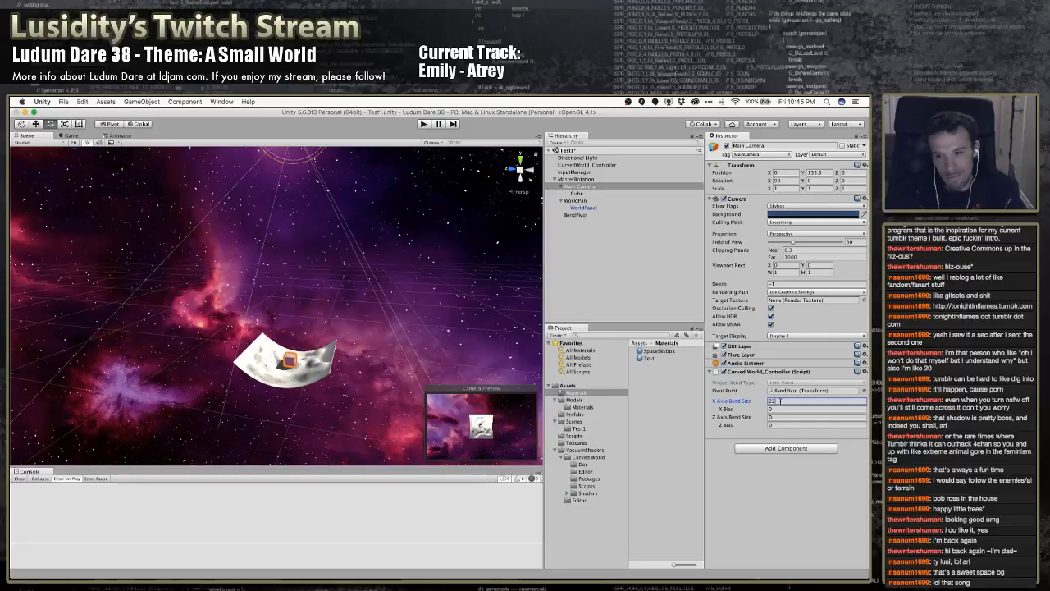
{"action": "key", "text": "BackSpace"}
{"action": "key", "text": "BackSpace"}
{"action": "type", "text": "-22"}
{"action": "key", "text": "Tab"}
{"action": "key", "text": "Tab"}
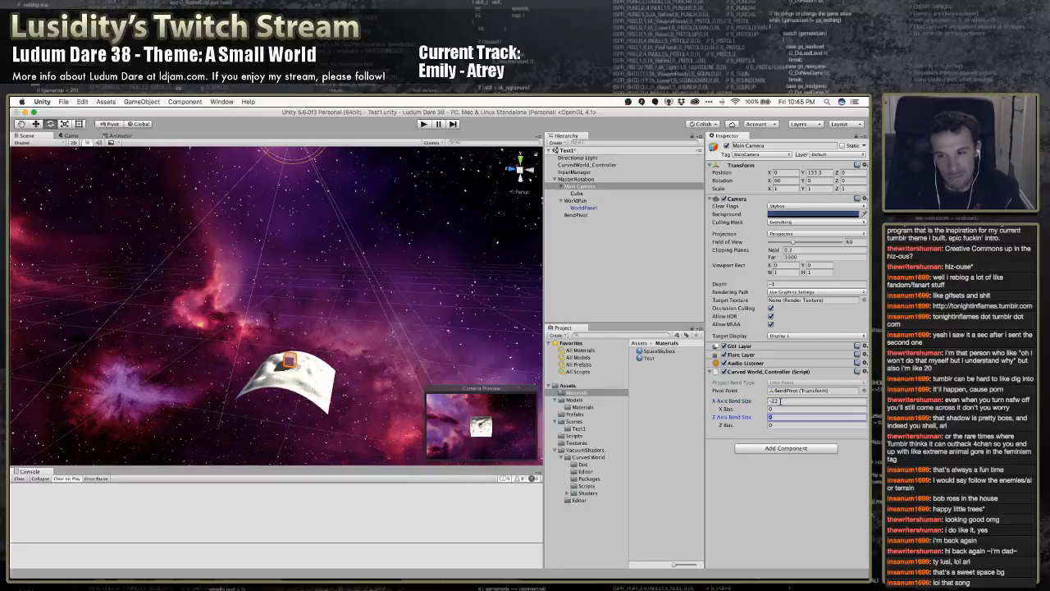
{"action": "type", "text": "-22"}
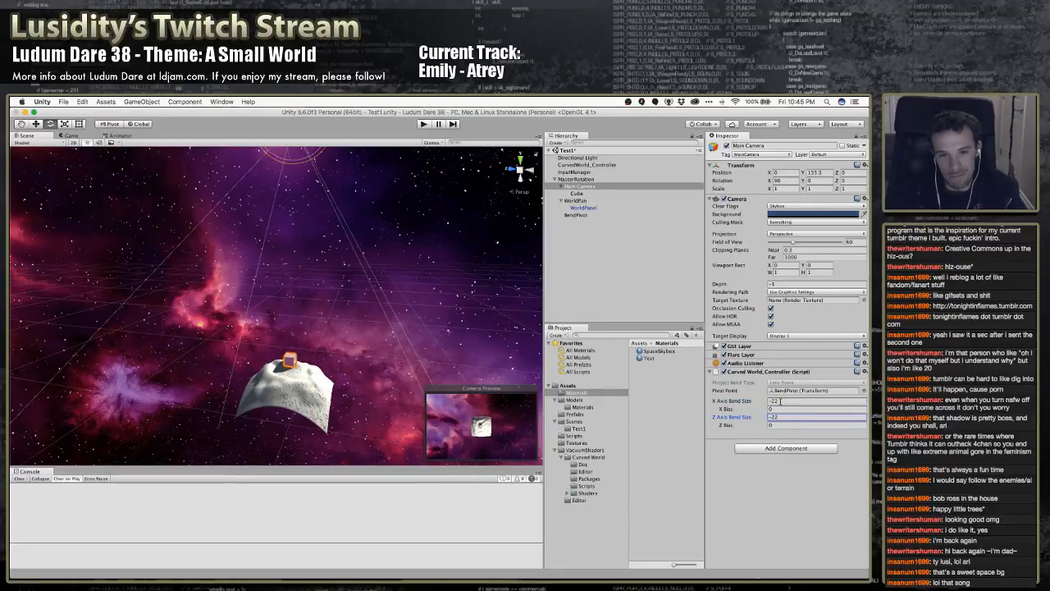
Test rotating MasterRotation with the new bend applied, and undo the rotation
{"action": "mouse_move", "coordinate": [275, 312]}
{"action": "right_mouse_down"}
{"action": "mouse_move", "coordinate": [275, 343]}
{"action": "mouse_move", "coordinate": [277, 322]}
{"action": "right_mouse_up"}
{"action": "key", "text": "w"}
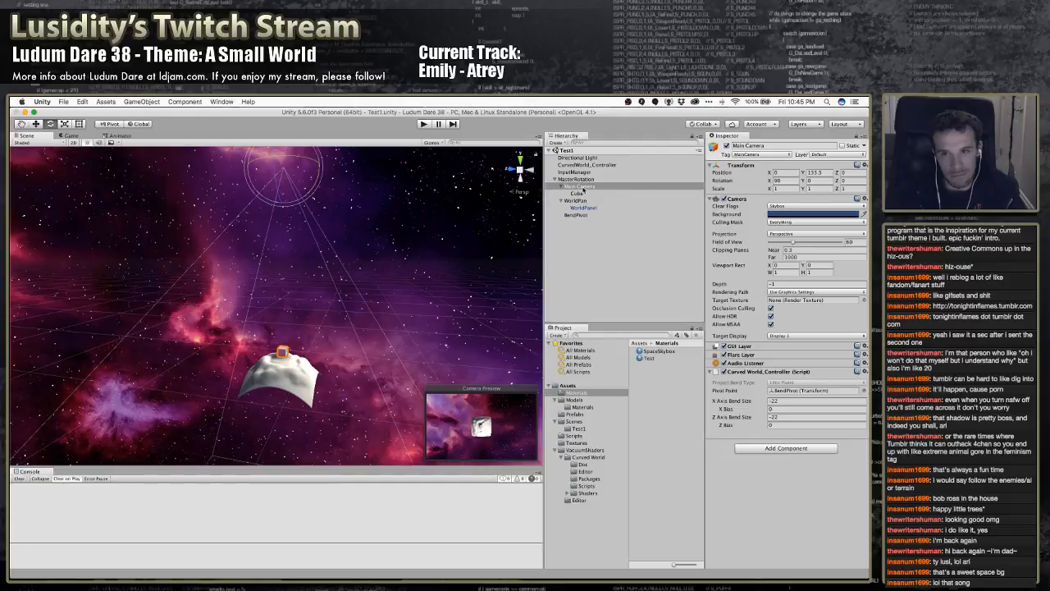
{"action": "left_click", "coordinate": [578, 178]}
{"action": "mouse_move", "coordinate": [304, 391]}
{"action": "left_mouse_down"}
{"action": "mouse_move", "coordinate": [331, 433]}
{"action": "mouse_move", "coordinate": [303, 400]}
{"action": "left_mouse_up"}
{"action": "key", "text": "super+z"}
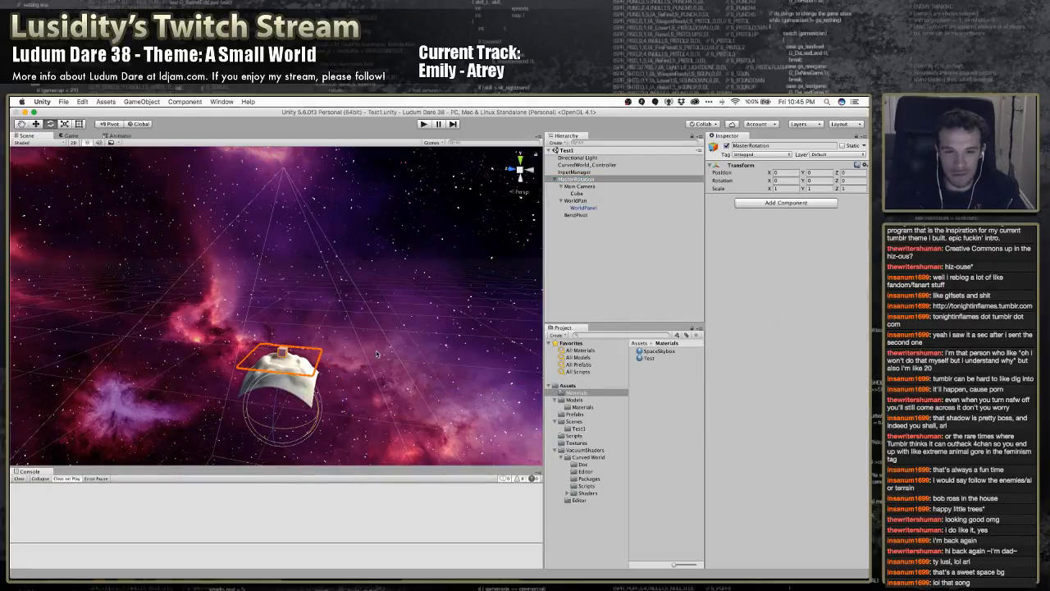
Add the VacuumShaders Curved World Eagle Eye component to Main Camera
{"action": "left_click", "coordinate": [584, 186]}
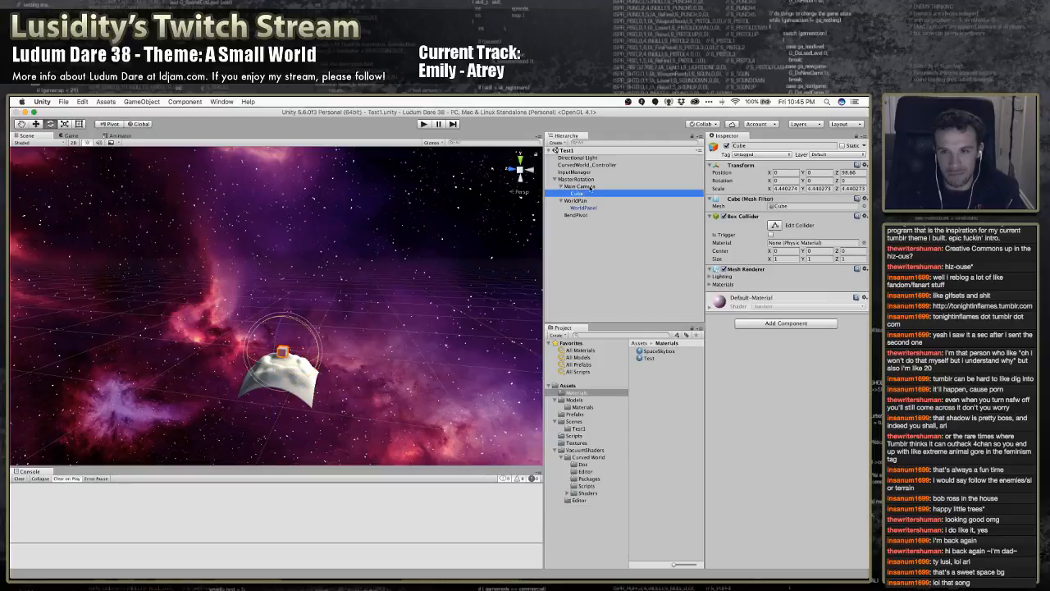
{"action": "left_click", "coordinate": [781, 448]}
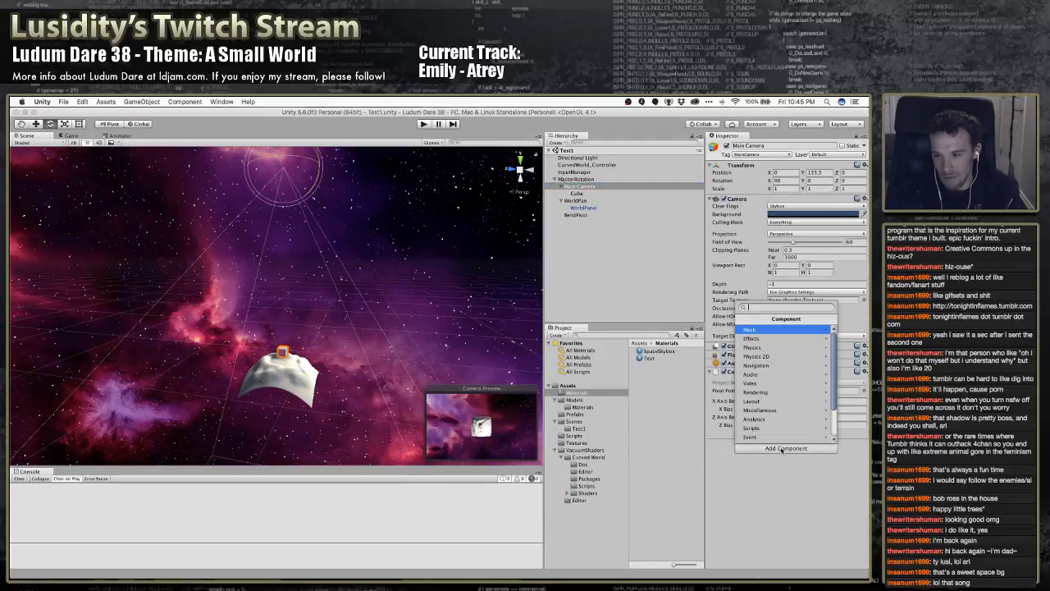
{"action": "scroll", "coordinate": [769, 428], "scroll_direction": "down", "scroll_amount": 2}
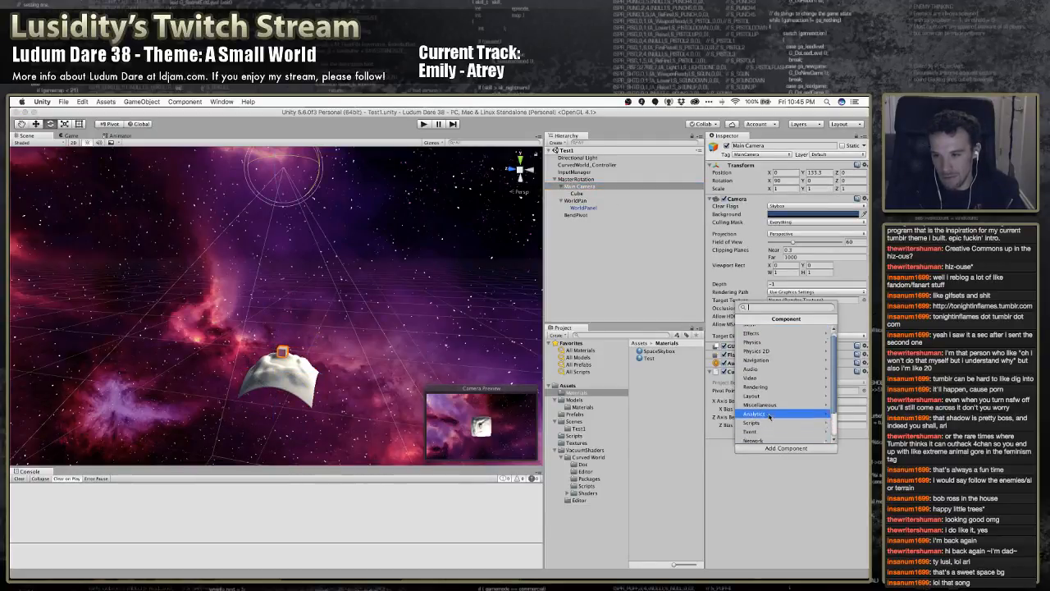
{"action": "left_click", "coordinate": [771, 429]}
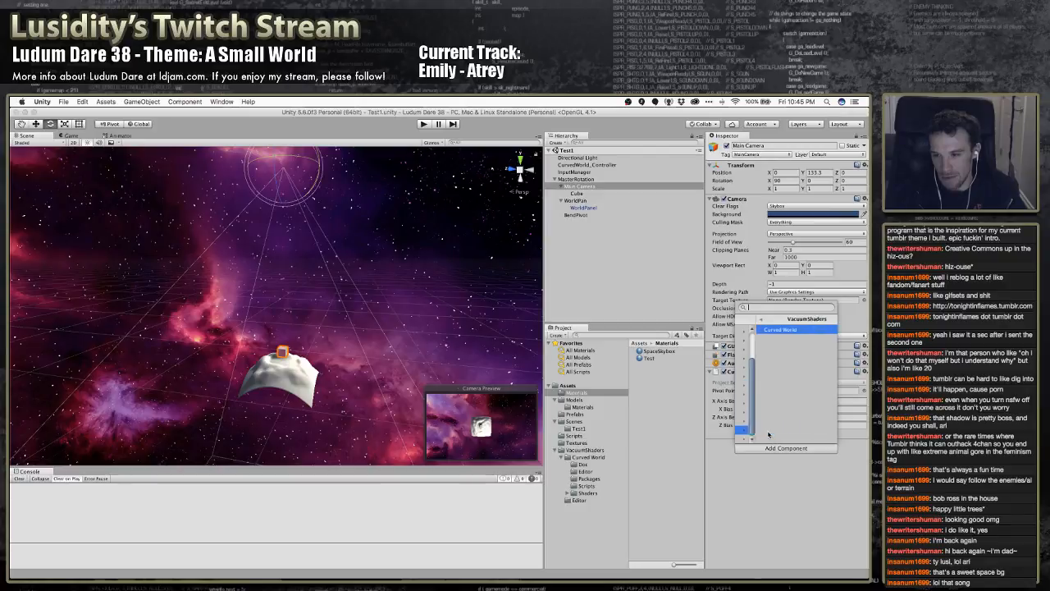
{"action": "left_click", "coordinate": [767, 330]}
{"action": "left_click", "coordinate": [766, 338]}
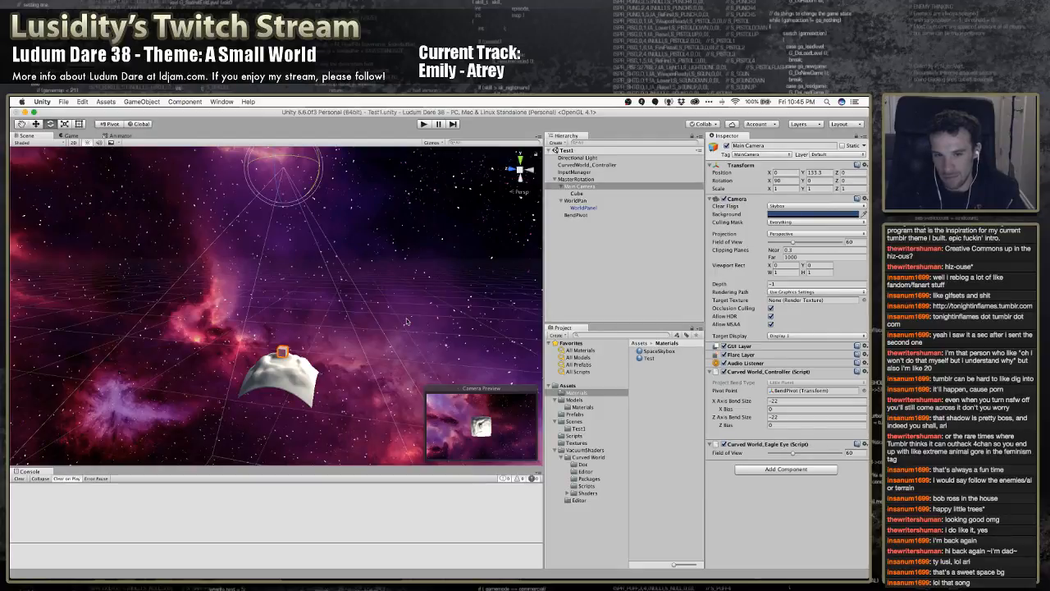
Play the scene, try X and Z Axis Bend Sizes of -5 on the Curved World Controller, and stop playback
{"action": "key", "text": "super+p"}
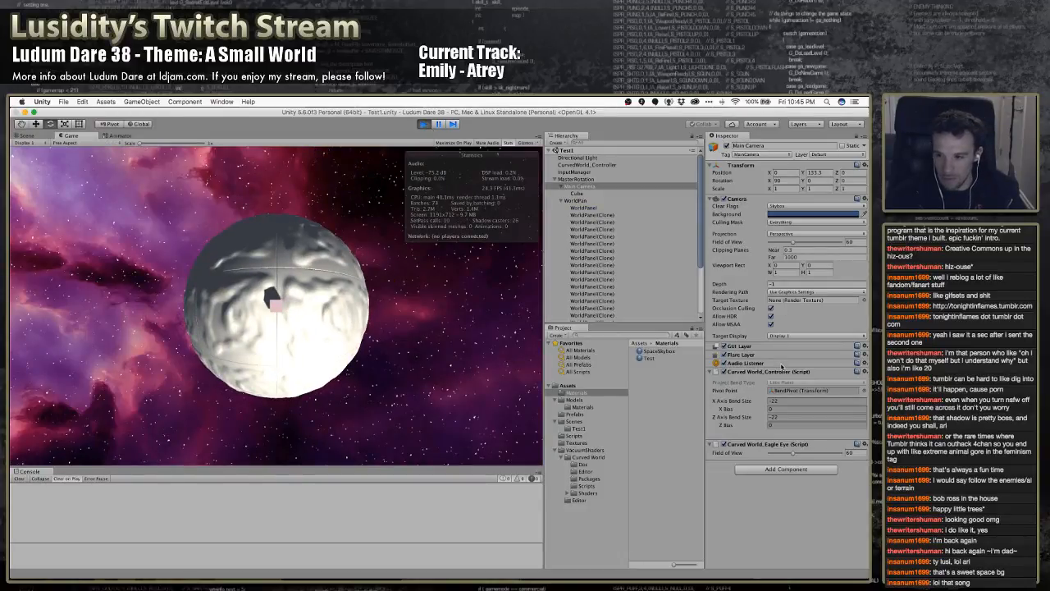
{"action": "left_click", "coordinate": [779, 400]}
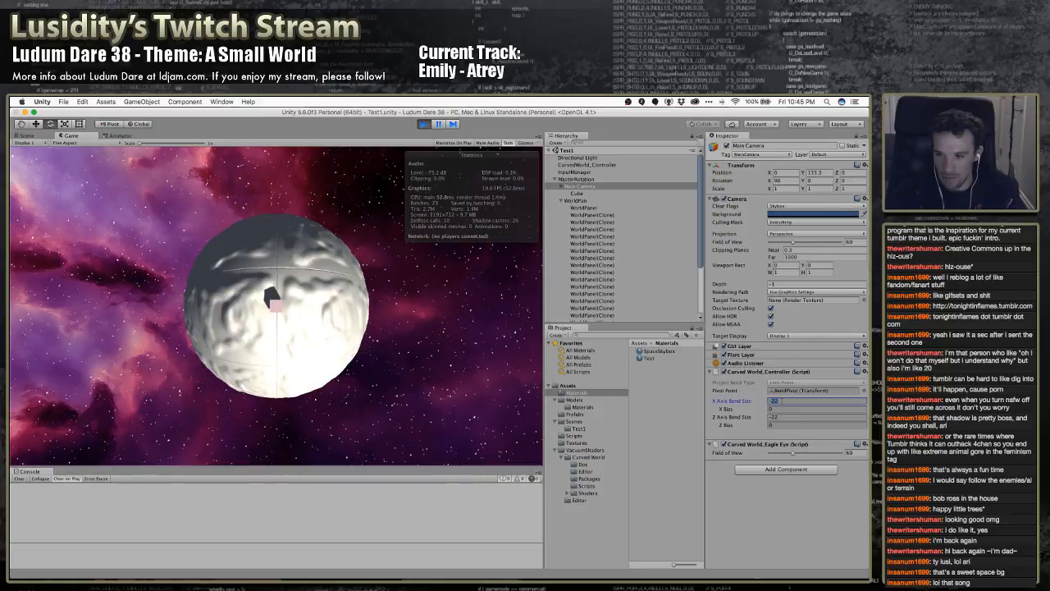
{"action": "type", "text": "-5"}
{"action": "key", "text": "BackSpace"}
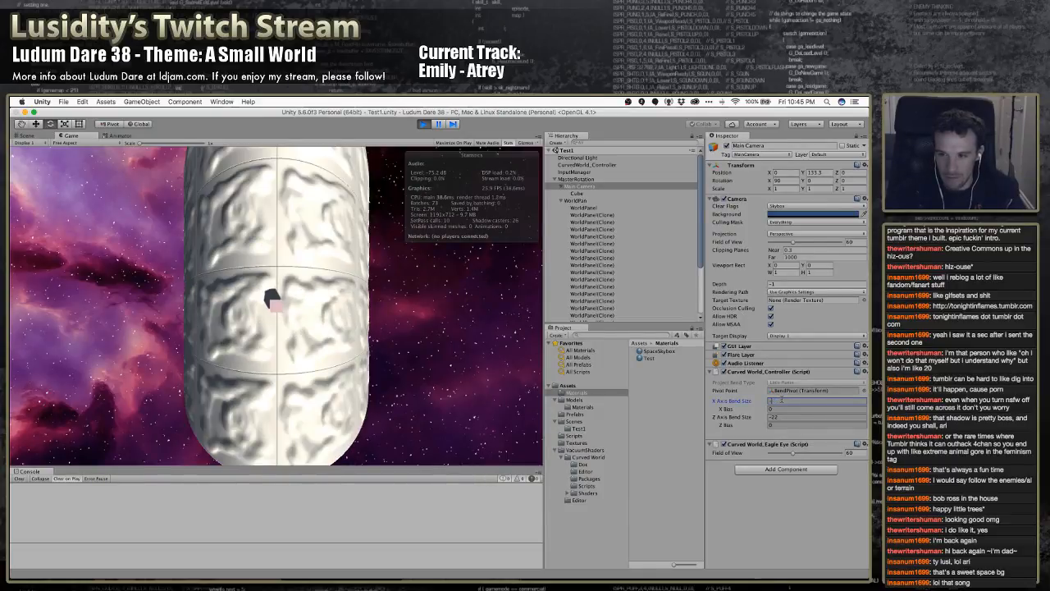
{"action": "type", "text": "5"}
{"action": "key", "text": "Tab"}
{"action": "type", "text": "-5"}
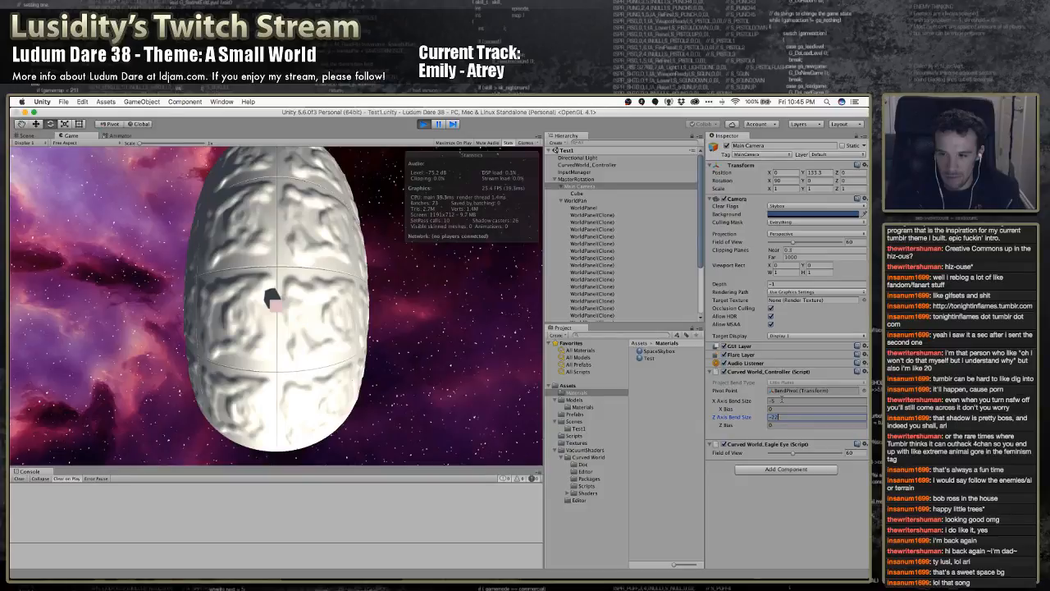
{"action": "key", "text": "Return"}
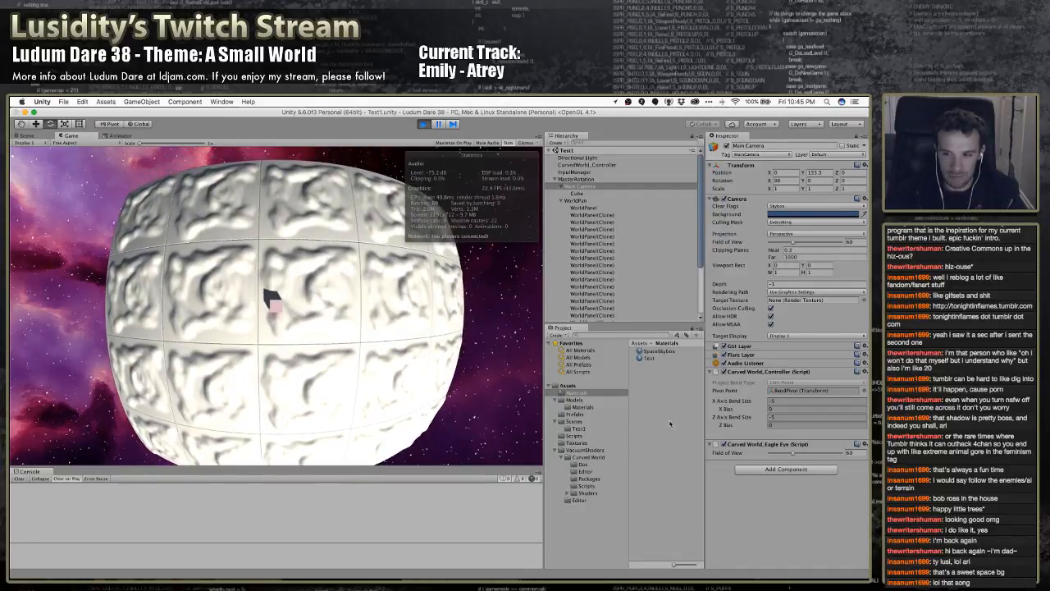
{"action": "left_click", "coordinate": [423, 124]}
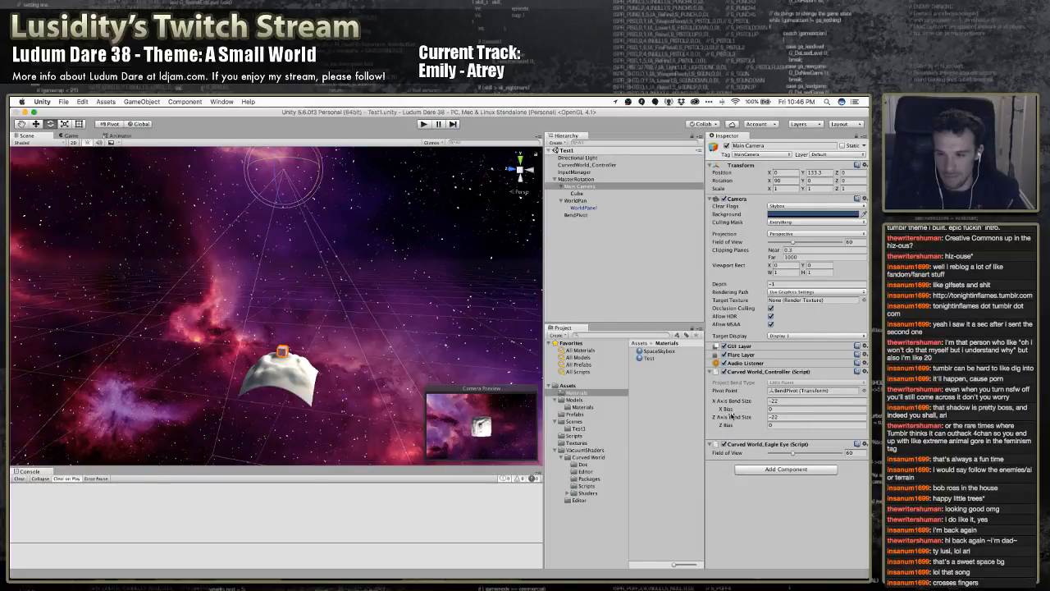
Switch to Acrobat Reader to consult the Mesh disappearing section of the Curved World ReadMe.pdf
{"action": "left_click_drag", "start_coordinate": [395, 343], "coordinate": [400, 367], "text": "alt"}
{"action": "scroll", "coordinate": [400, 373], "scroll_direction": "up", "scroll_amount": 3}
{"action": "key", "text": "super+Tab"}
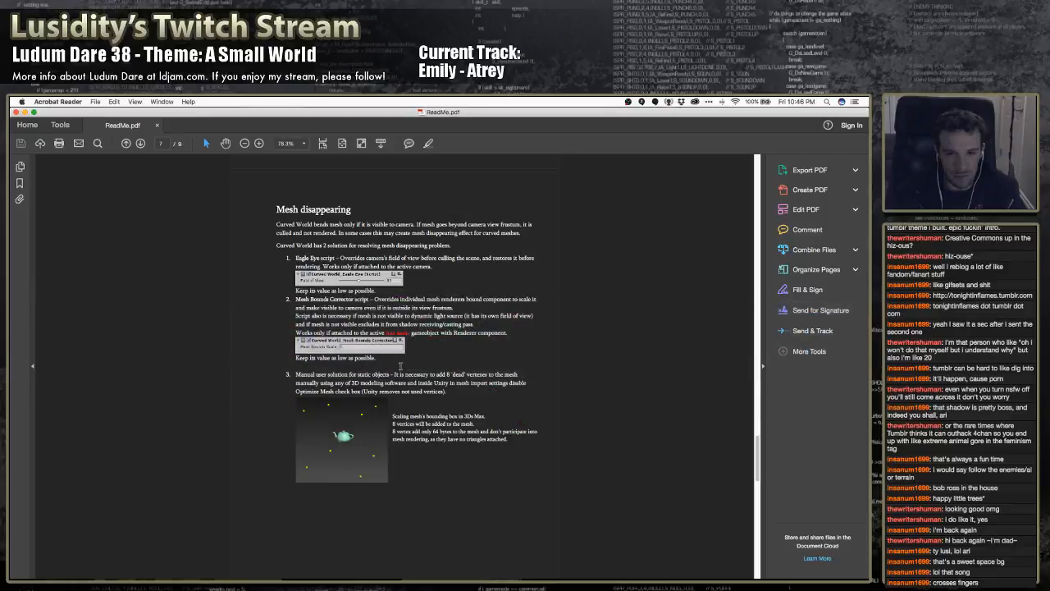
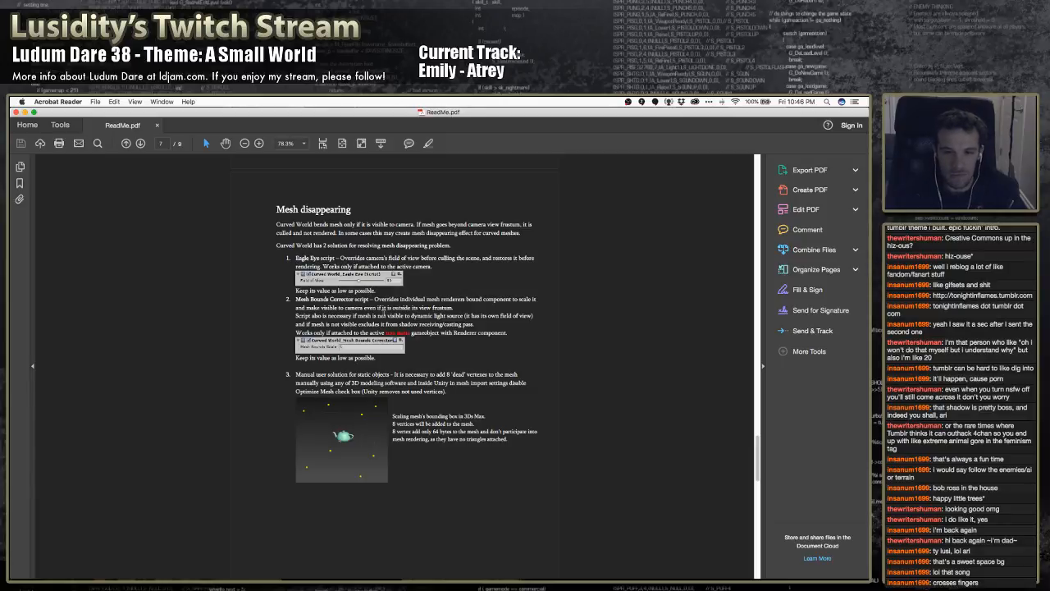
Look through the material inspector and package scripts sections of ReadMe.pdf for guidance on Curved World
{"action": "scroll", "coordinate": [371, 344], "scroll_direction": "down", "scroll_amount": 5}
{"action": "scroll", "coordinate": [374, 348], "scroll_direction": "down", "scroll_amount": 7}
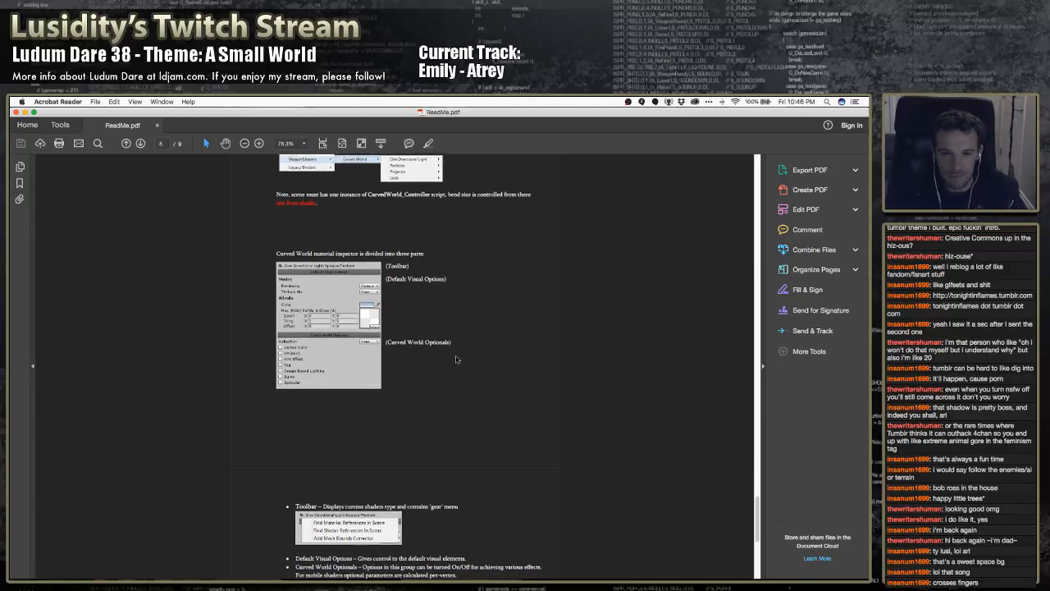
{"action": "scroll", "coordinate": [453, 356], "scroll_direction": "down", "scroll_amount": 4}
{"action": "scroll", "coordinate": [452, 356], "scroll_direction": "down", "scroll_amount": 4}
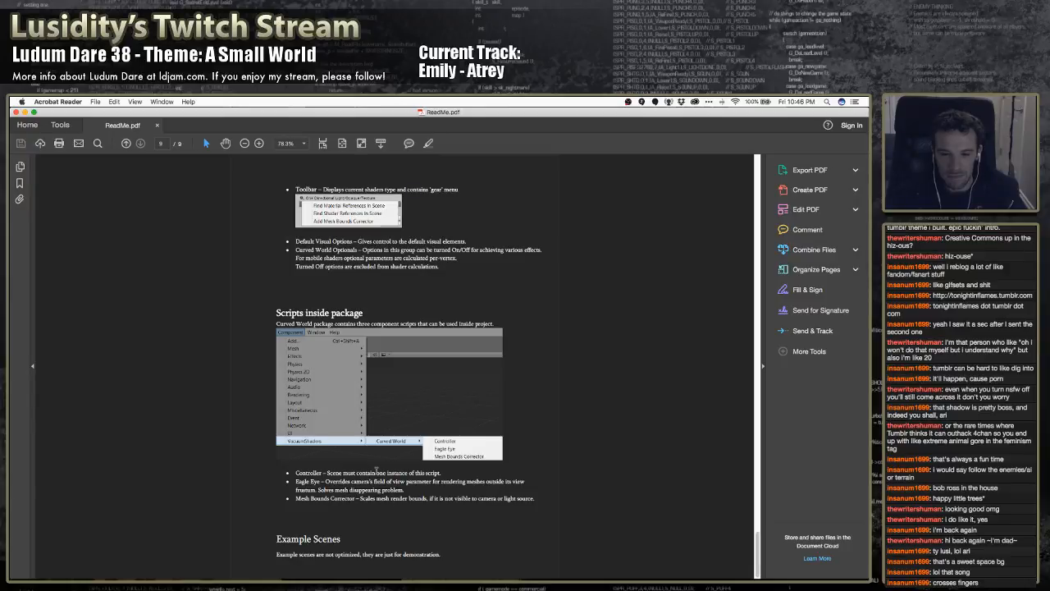
{"action": "scroll", "coordinate": [376, 468], "scroll_direction": "up", "scroll_amount": 3}
{"action": "scroll", "coordinate": [377, 469], "scroll_direction": "down", "scroll_amount": 3}
{"action": "scroll", "coordinate": [376, 469], "scroll_direction": "up", "scroll_amount": 20}
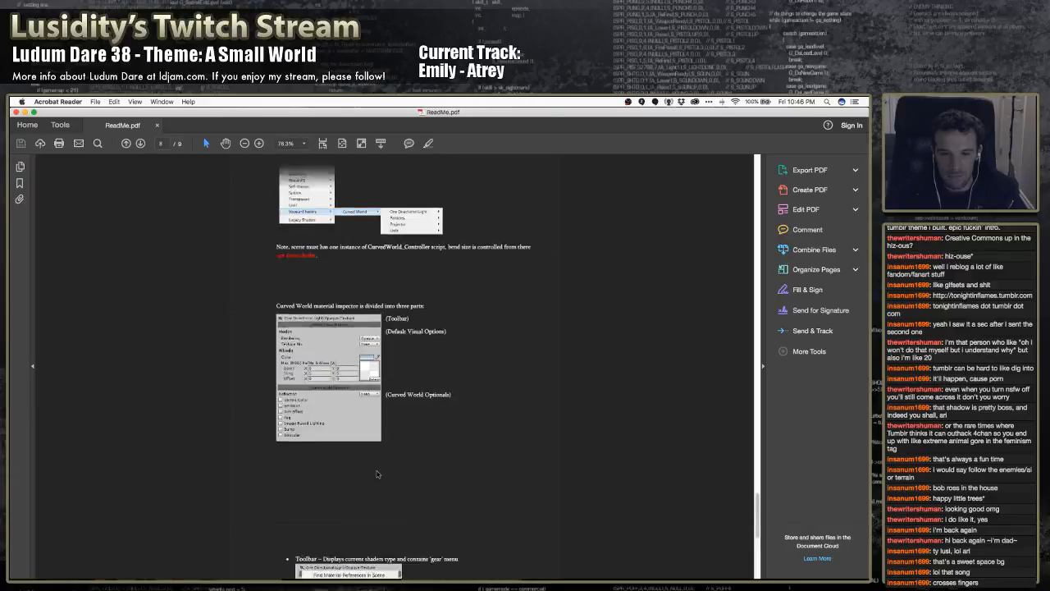
{"action": "scroll", "coordinate": [377, 468], "scroll_direction": "up", "scroll_amount": 15}
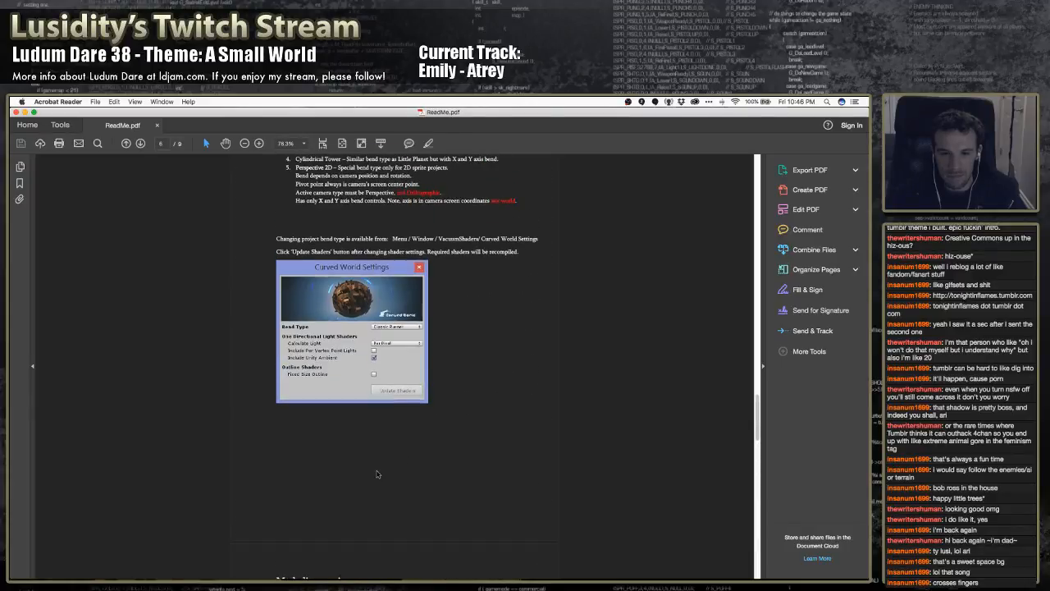
Examine the descriptions and diagrams of the bend types in ReadMe.pdf, comparing Little Planet, Universal and Cylindrical Tower
{"action": "scroll", "coordinate": [376, 471], "scroll_direction": "down", "scroll_amount": 1}
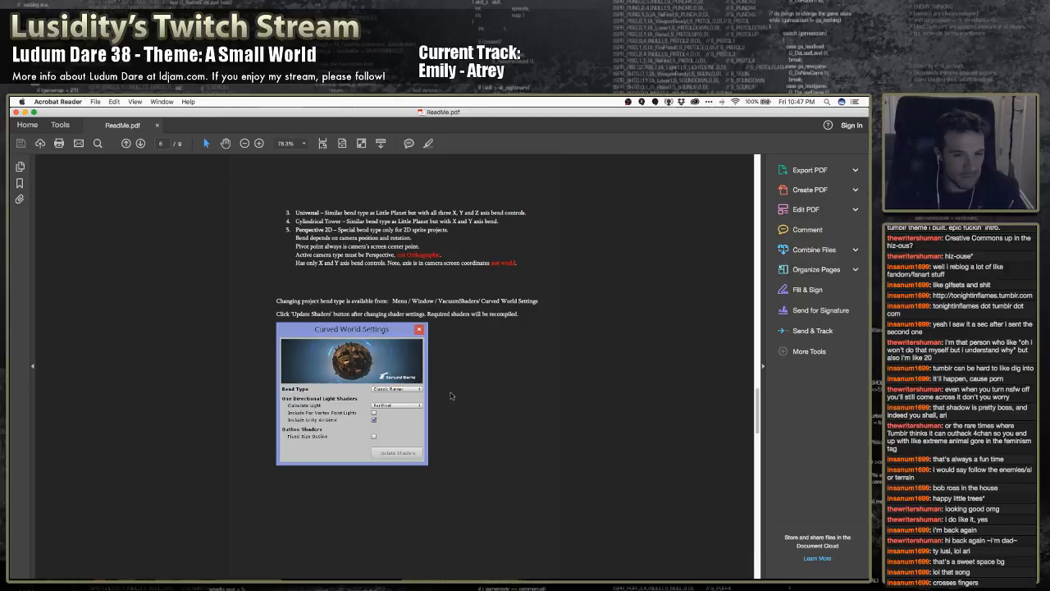
{"action": "scroll", "coordinate": [450, 396], "scroll_direction": "up", "scroll_amount": 4}
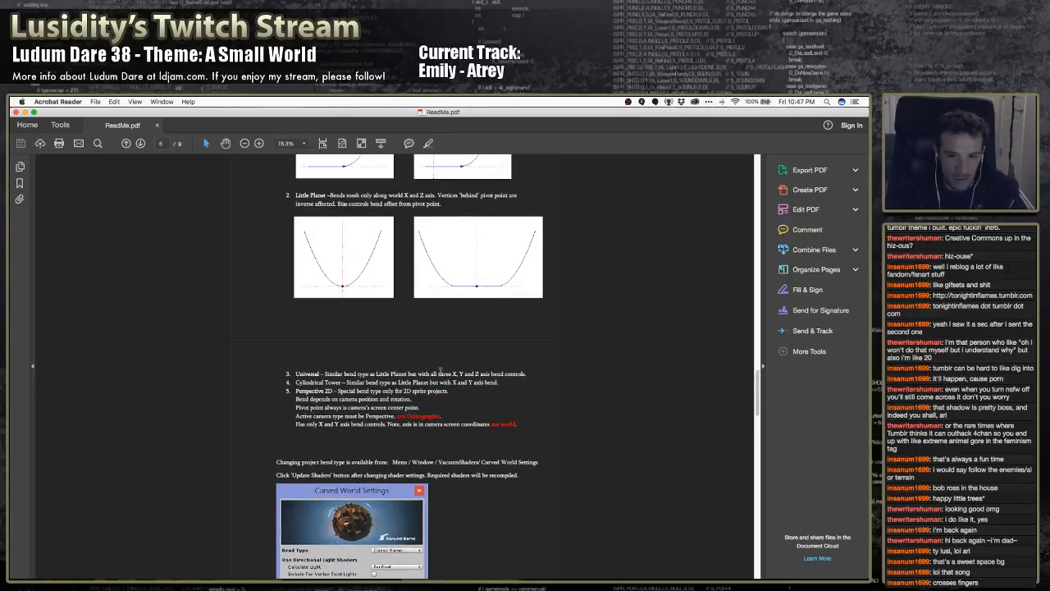
{"action": "left_click_drag", "start_coordinate": [345, 373], "coordinate": [428, 378]}
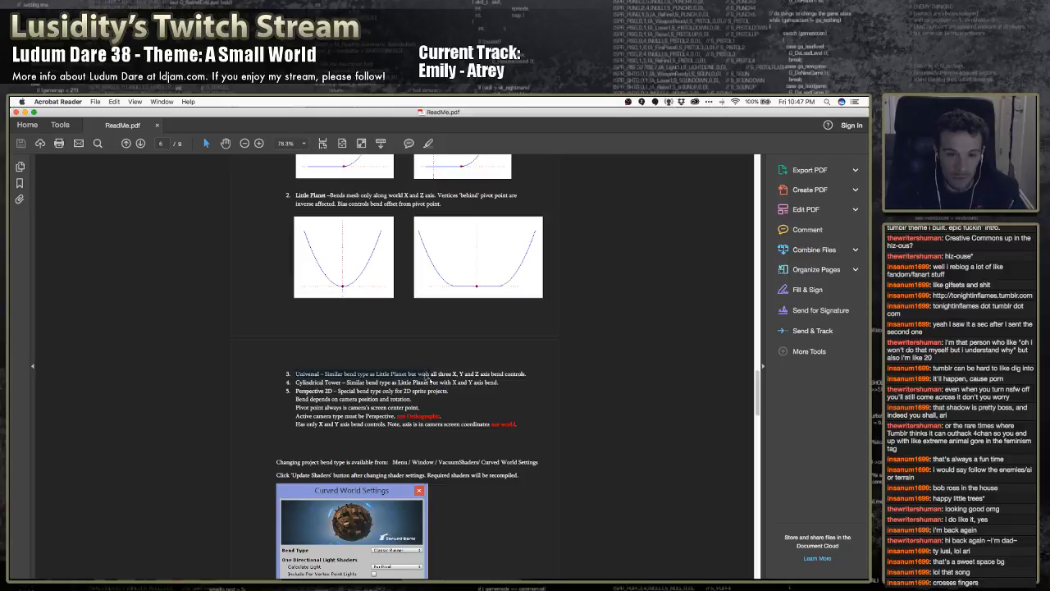
{"action": "left_click", "coordinate": [390, 385]}
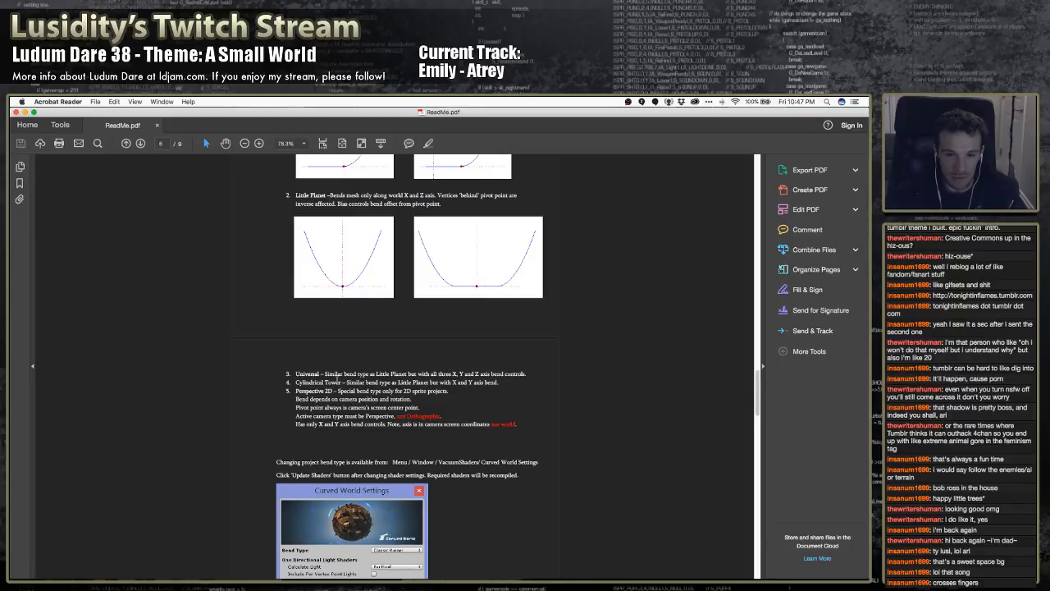
{"action": "scroll", "coordinate": [341, 391], "scroll_direction": "up", "scroll_amount": 3}
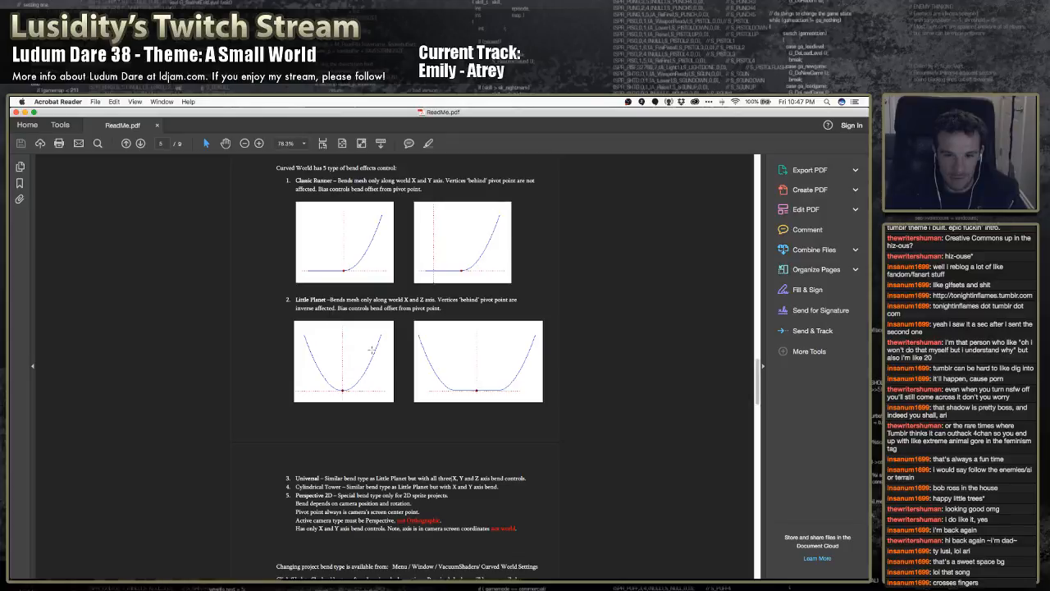
{"action": "scroll", "coordinate": [372, 349], "scroll_direction": "up", "scroll_amount": 4}
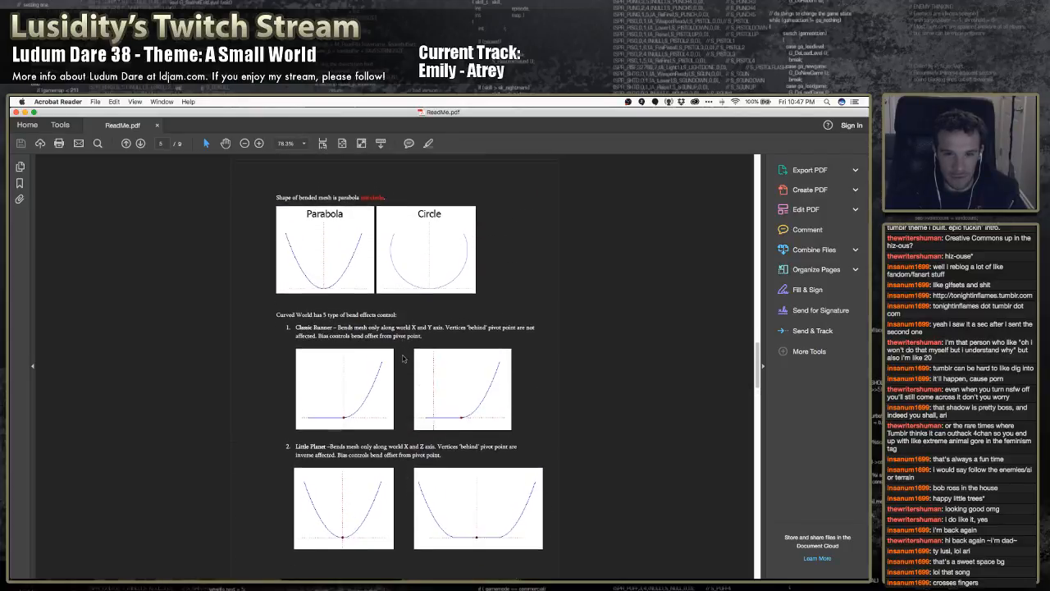
{"action": "scroll", "coordinate": [403, 358], "scroll_direction": "down", "scroll_amount": 1}
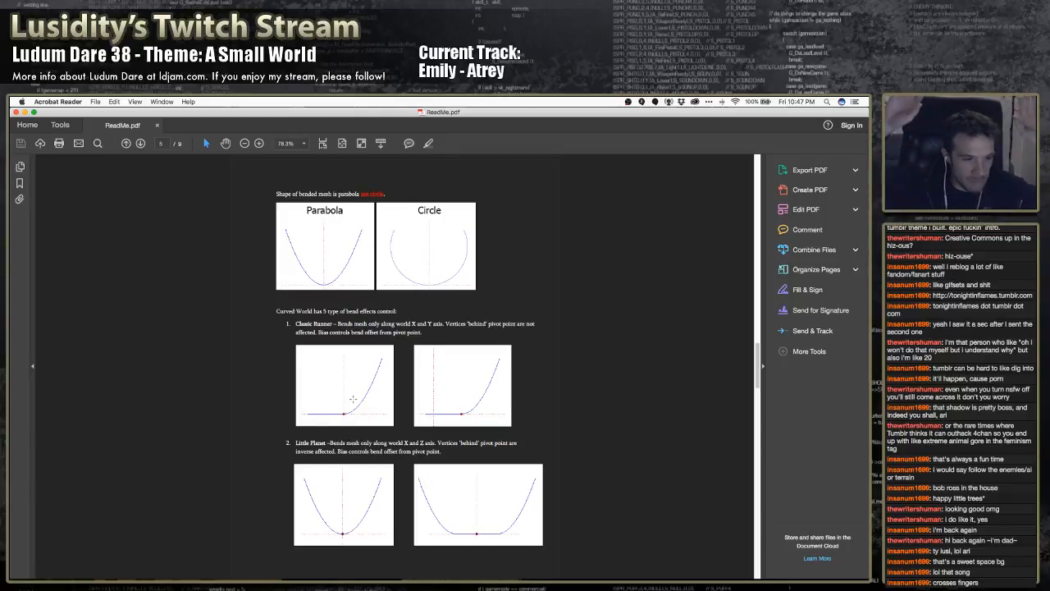
{"action": "scroll", "coordinate": [354, 442], "scroll_direction": "down", "scroll_amount": 3}
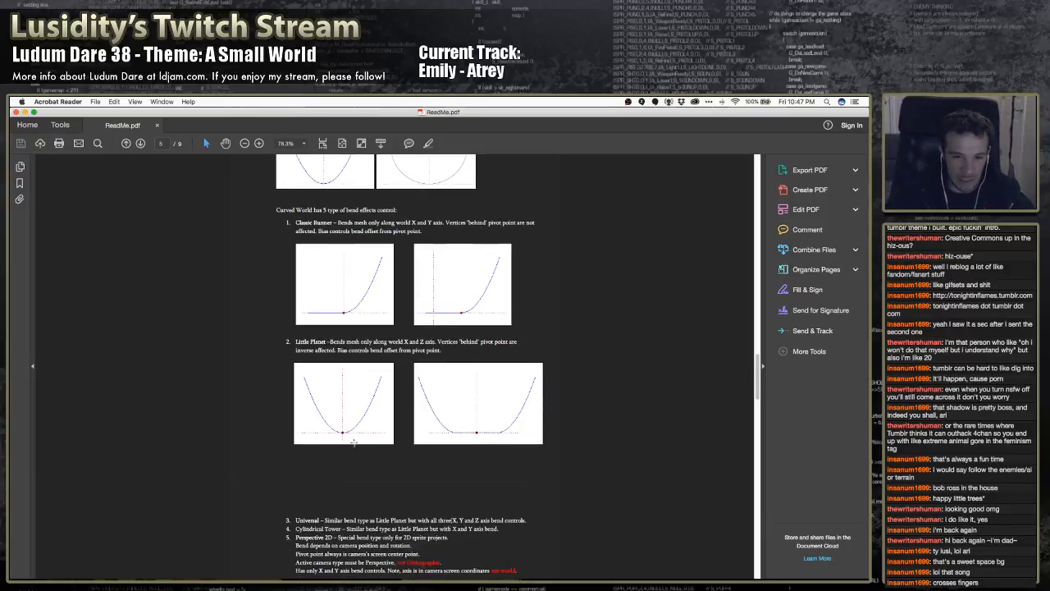
{"action": "scroll", "coordinate": [354, 443], "scroll_direction": "down", "scroll_amount": 4}
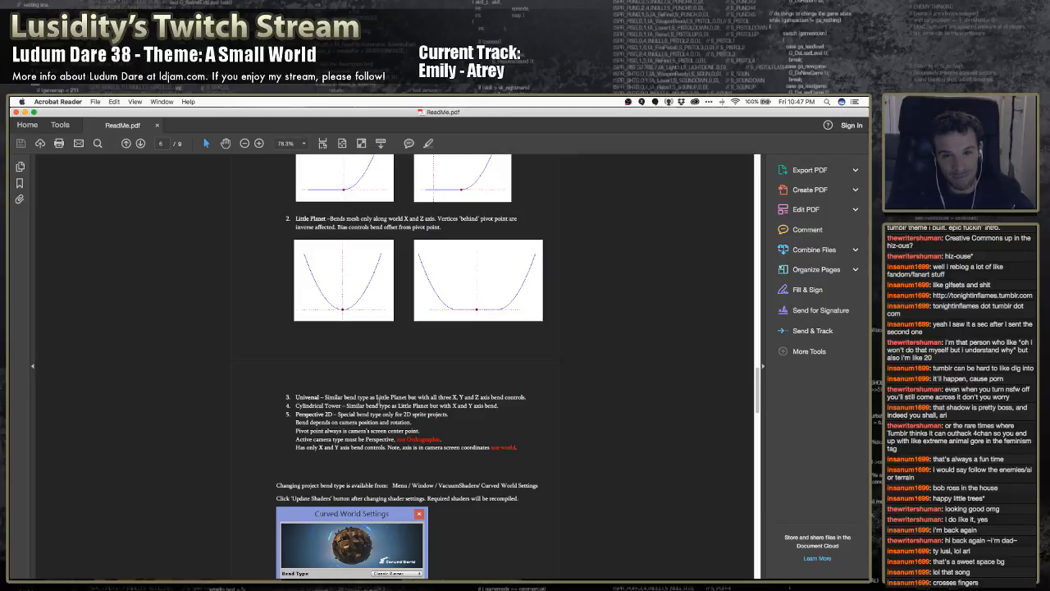
Switch to Unity and inspect the curved world panel in the scene
{"action": "key", "text": "super+Tab"}
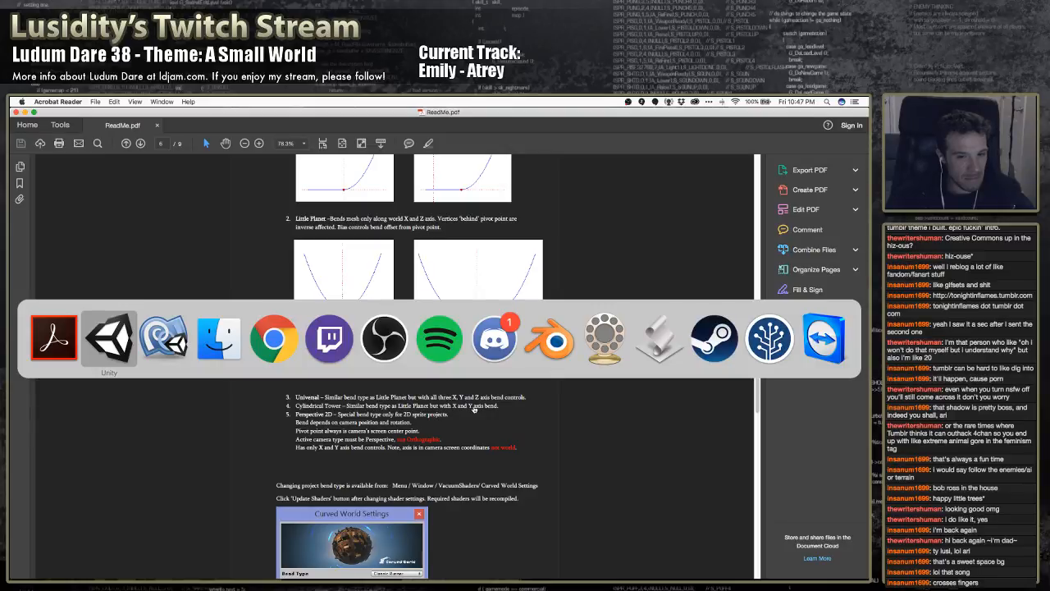
{"action": "key", "text": "super+Tab"}
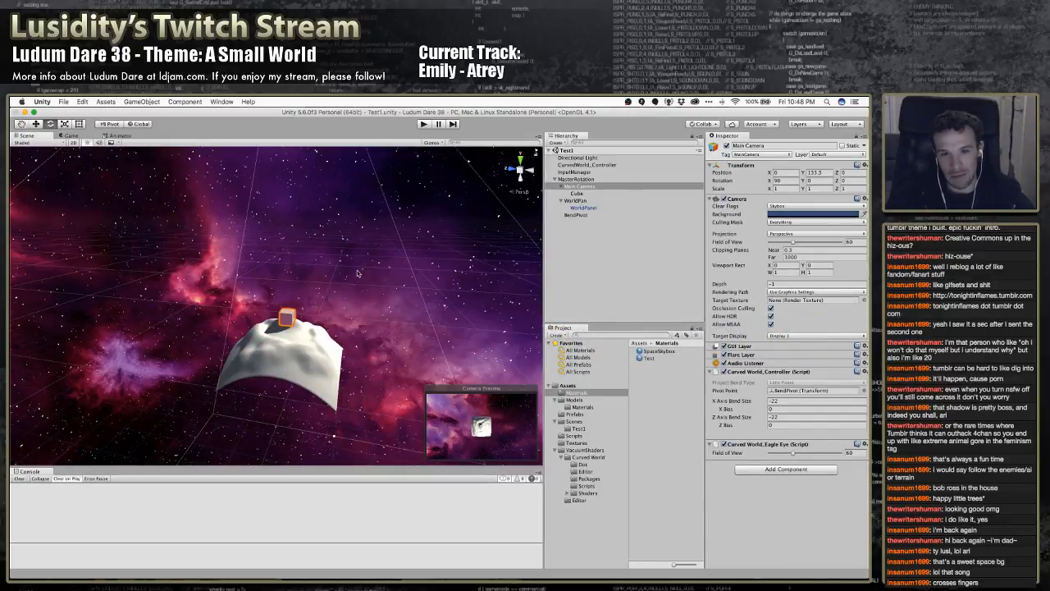
{"action": "right_click_drag", "start_coordinate": [359, 276], "coordinate": [351, 256]}
{"action": "key", "text": "s"}
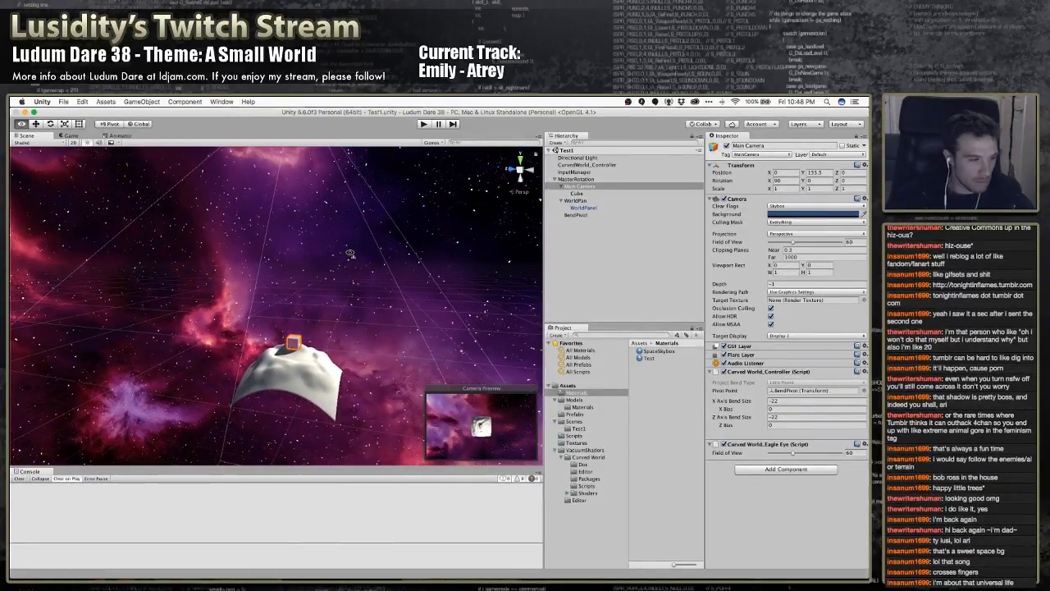
{"action": "key", "text": "s"}
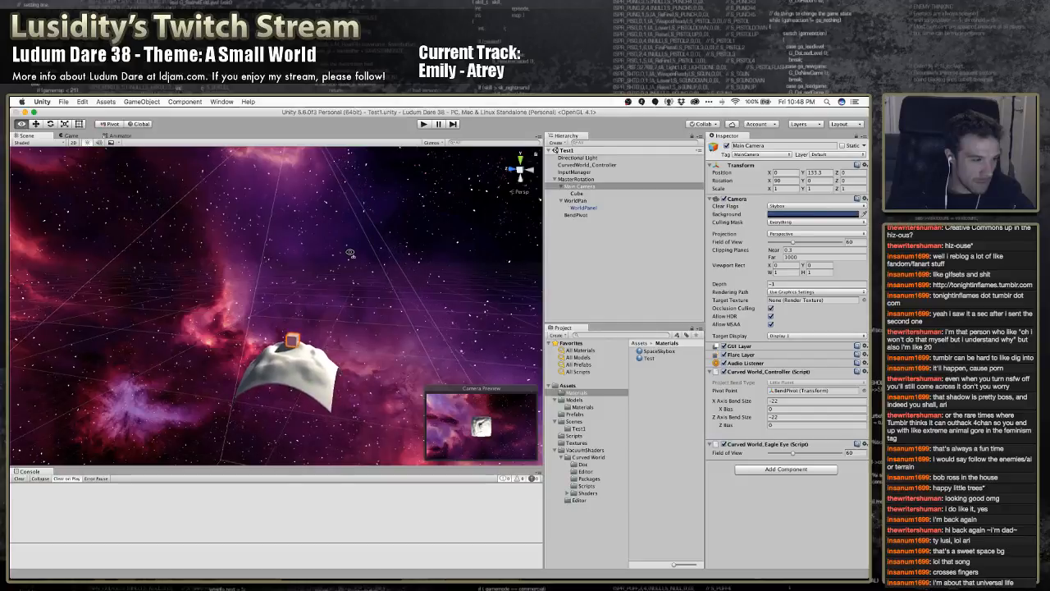
{"action": "right_click_drag", "start_coordinate": [350, 254], "coordinate": [351, 244]}
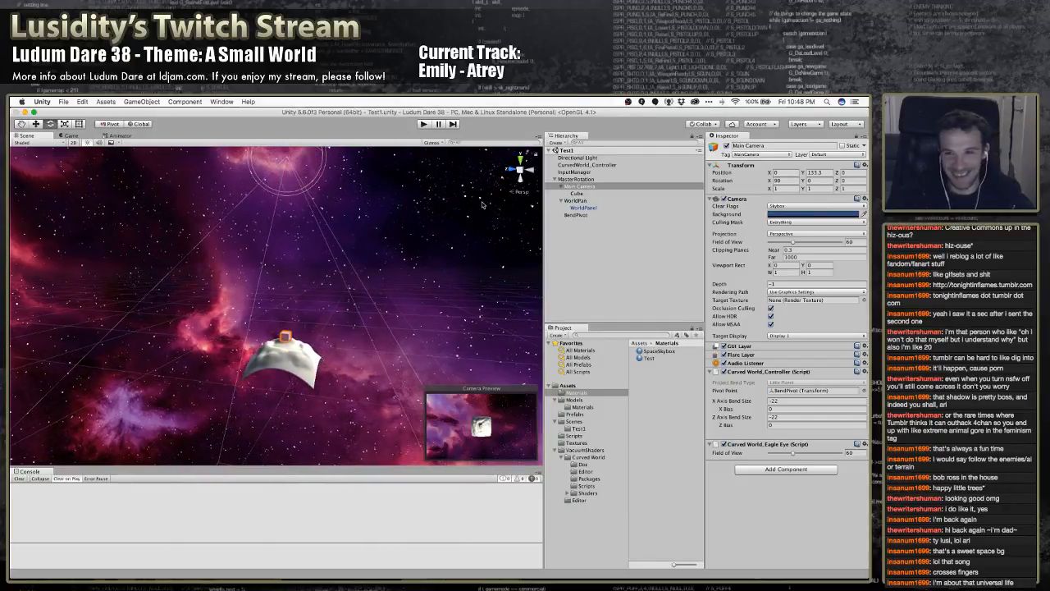
Try rotating MasterRotation slightly about its X axis, and undo the rotation
{"action": "left_click", "coordinate": [566, 178]}
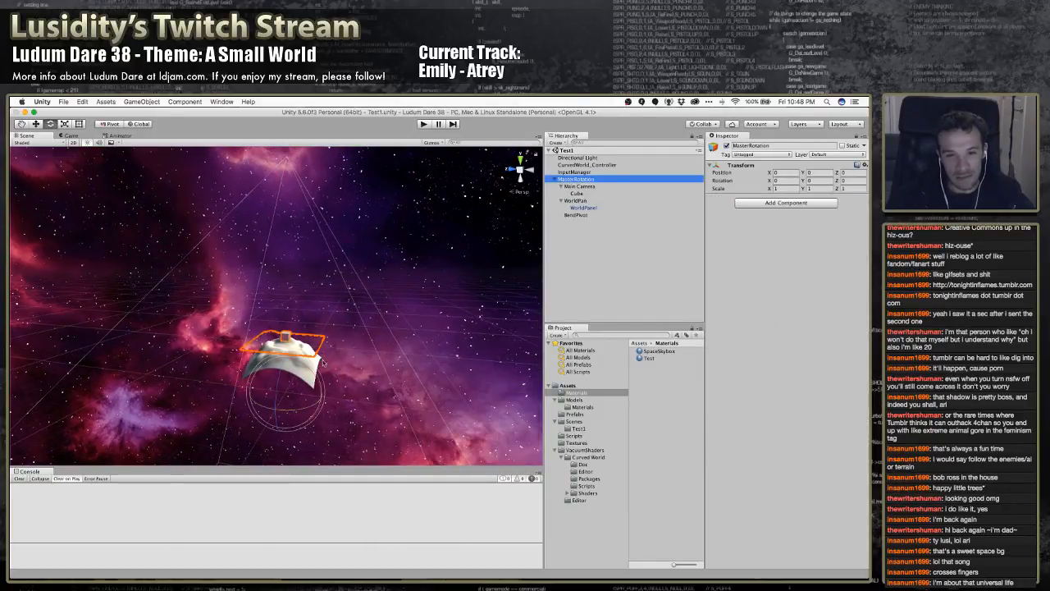
{"action": "left_click_drag", "start_coordinate": [312, 373], "coordinate": [361, 371]}
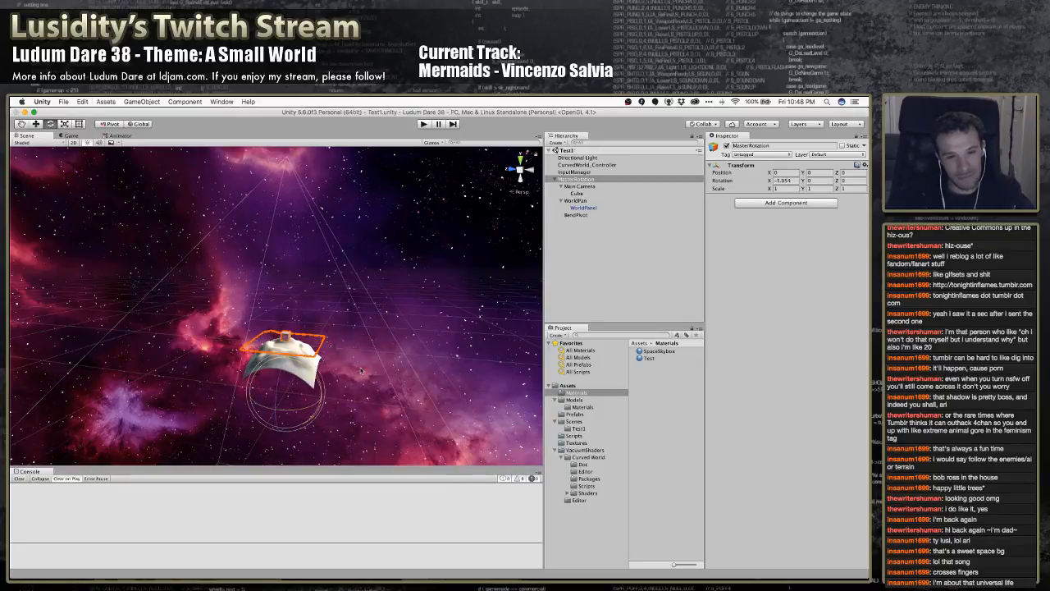
{"action": "key", "text": "super+z"}
Set the project's bend type to Universal in the Curved World Settings, update the shaders, and close the settings
{"action": "left_click", "coordinate": [221, 101]}
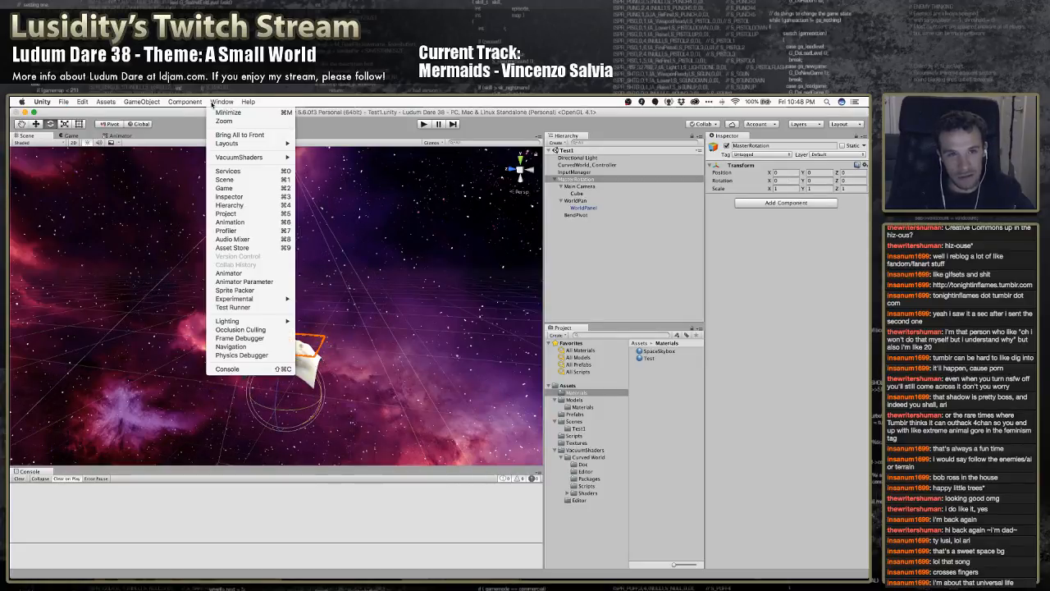
{"action": "mouse_move", "coordinate": [253, 323]}
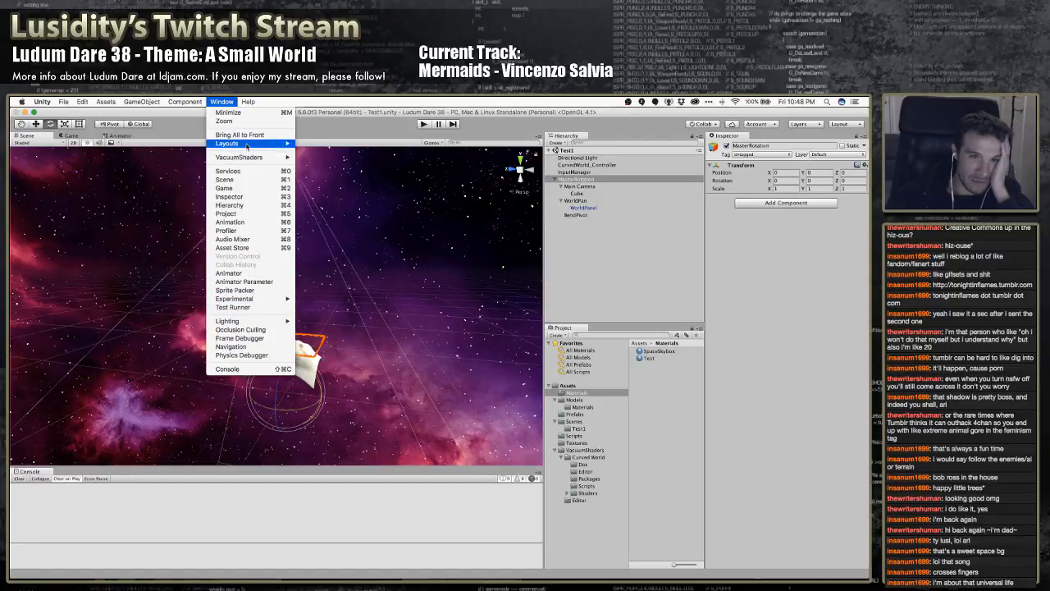
{"action": "mouse_move", "coordinate": [249, 158]}
{"action": "left_click", "coordinate": [334, 166]}
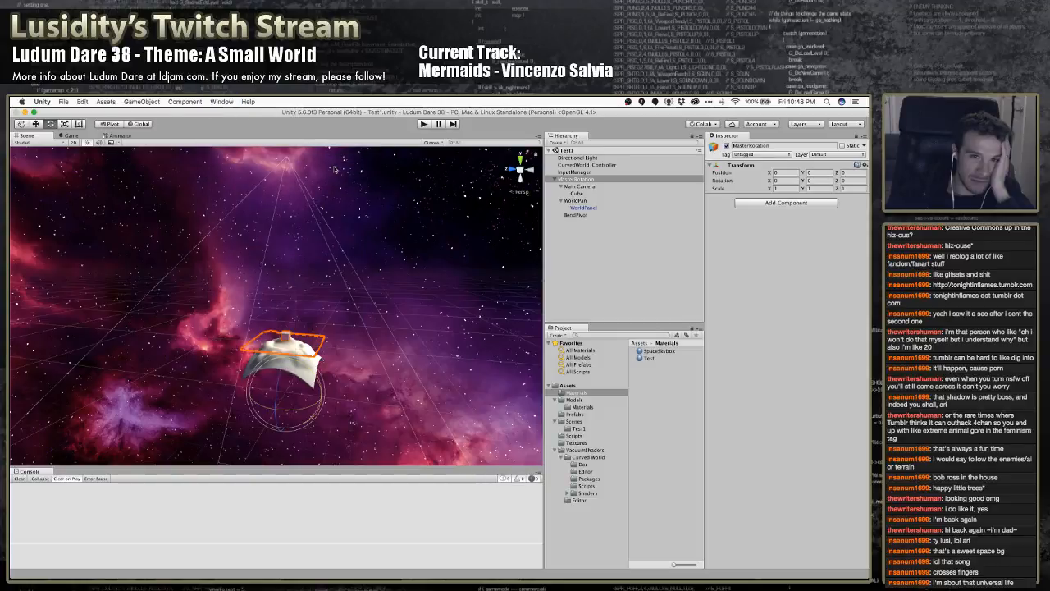
{"action": "left_click", "coordinate": [140, 174]}
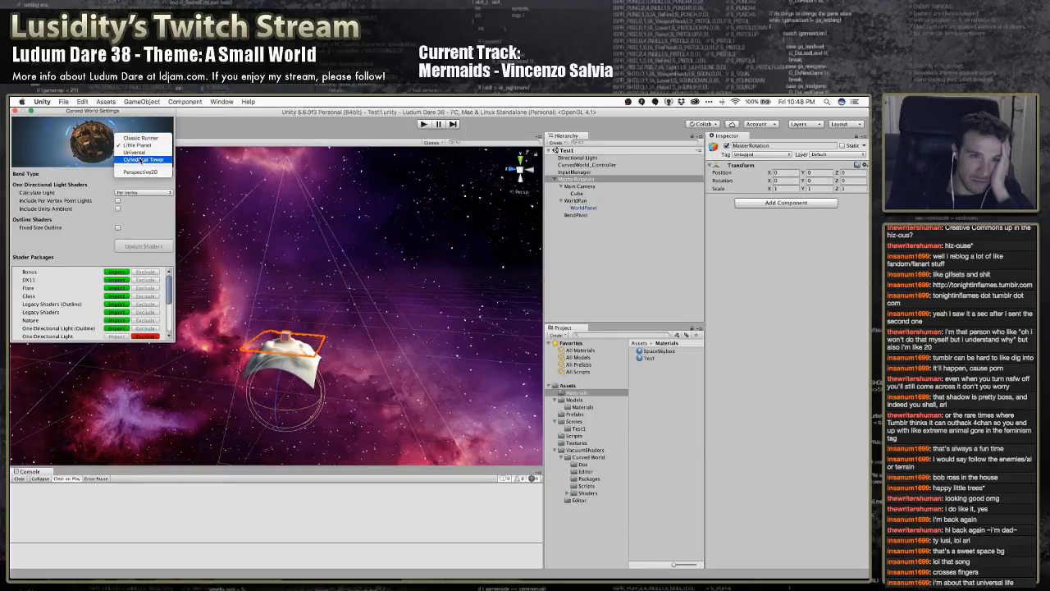
{"action": "left_click", "coordinate": [138, 153]}
{"action": "left_click", "coordinate": [143, 246]}
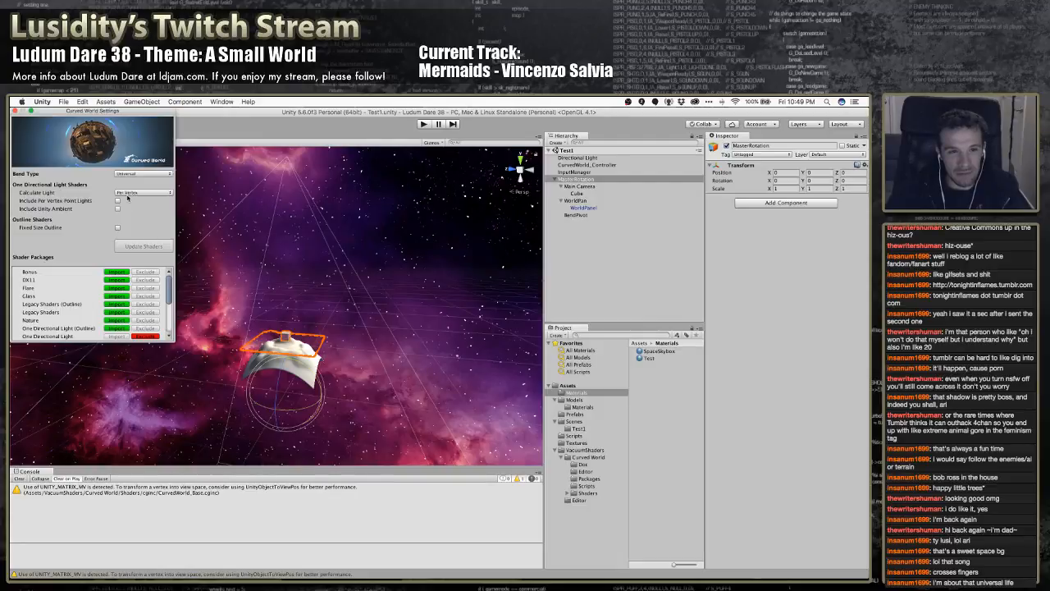
{"action": "left_click", "coordinate": [16, 110]}
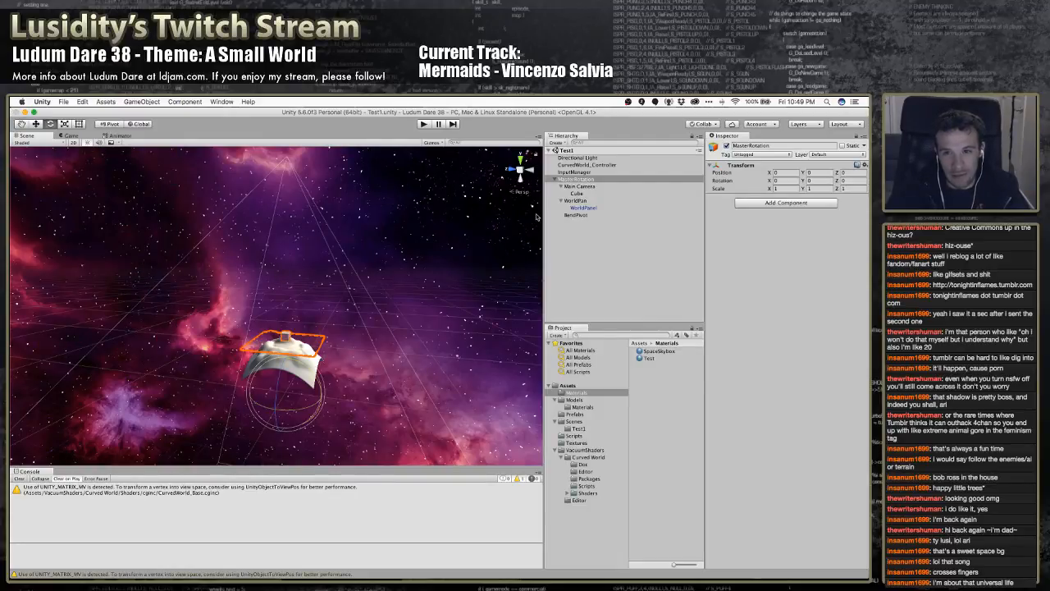
Rotate MasterRotation to about -39 degrees on X to test the Universal bend
{"action": "left_click", "coordinate": [586, 165]}
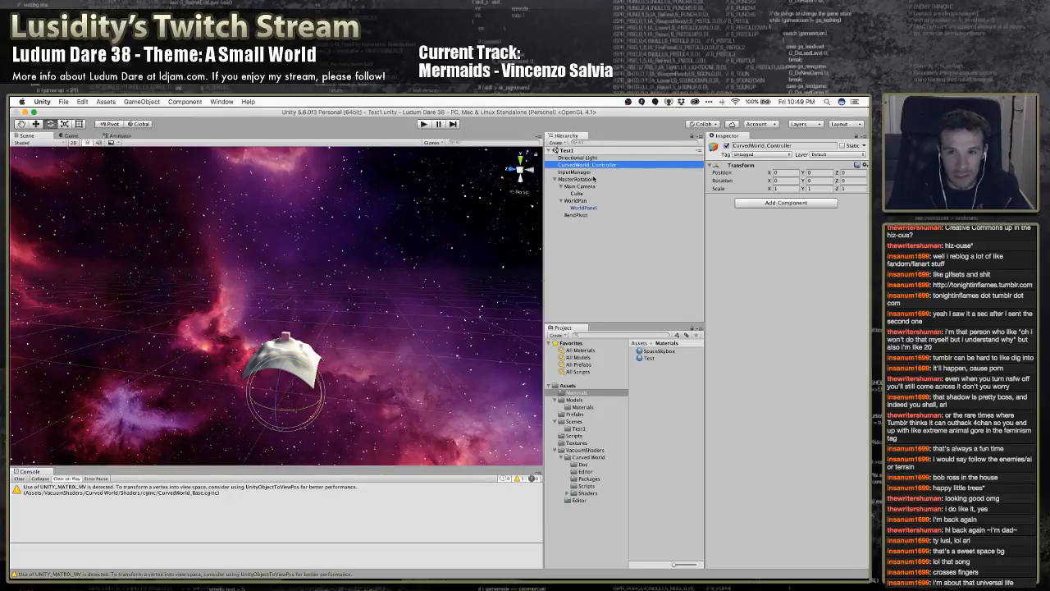
{"action": "left_click", "coordinate": [590, 179]}
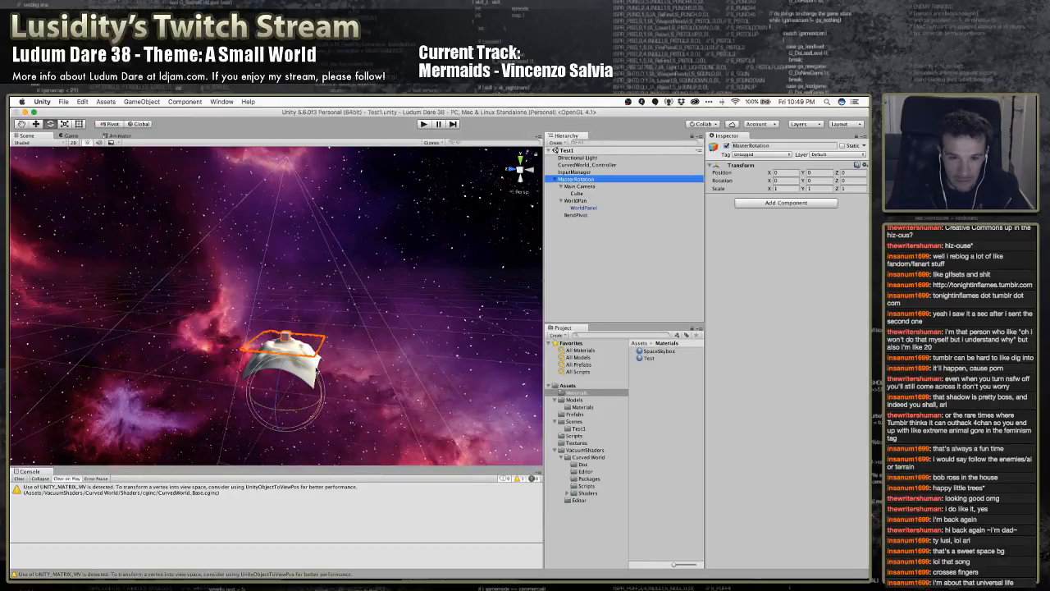
{"action": "left_click_drag", "start_coordinate": [316, 371], "coordinate": [404, 348]}
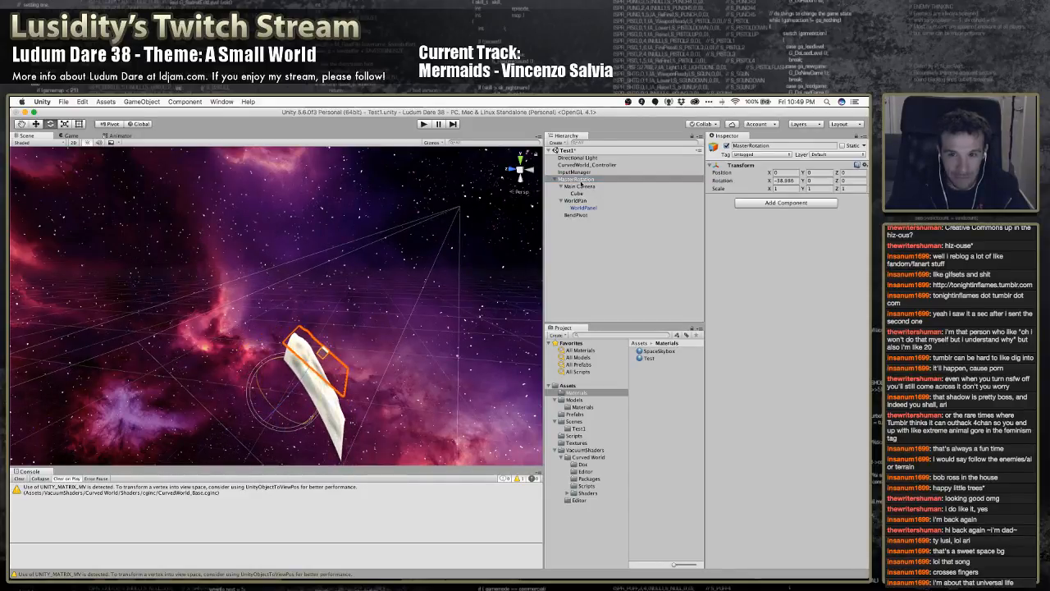
Set the Y Axis Bend Size to -22 on Main Camera's Curved World Controller and save the scene
{"action": "left_click", "coordinate": [584, 165]}
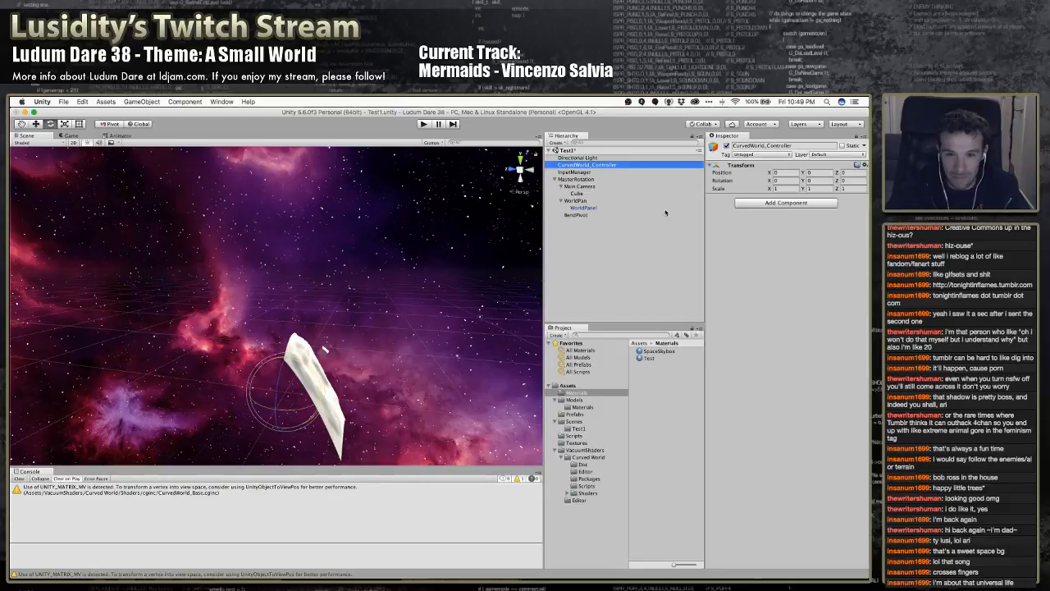
{"action": "left_click", "coordinate": [579, 187]}
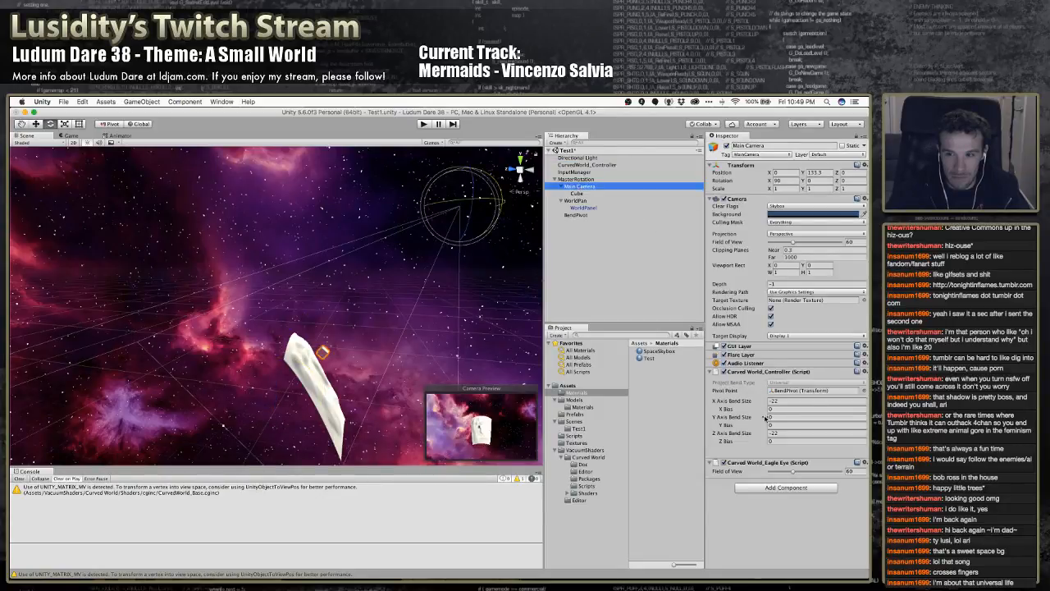
{"action": "left_click", "coordinate": [795, 414]}
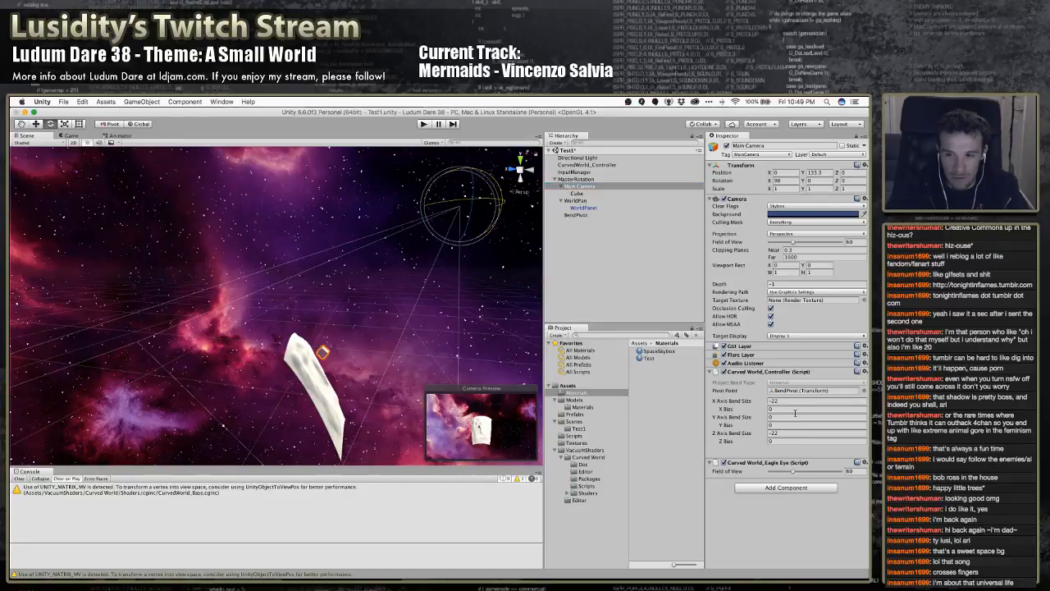
{"action": "left_click", "coordinate": [795, 416]}
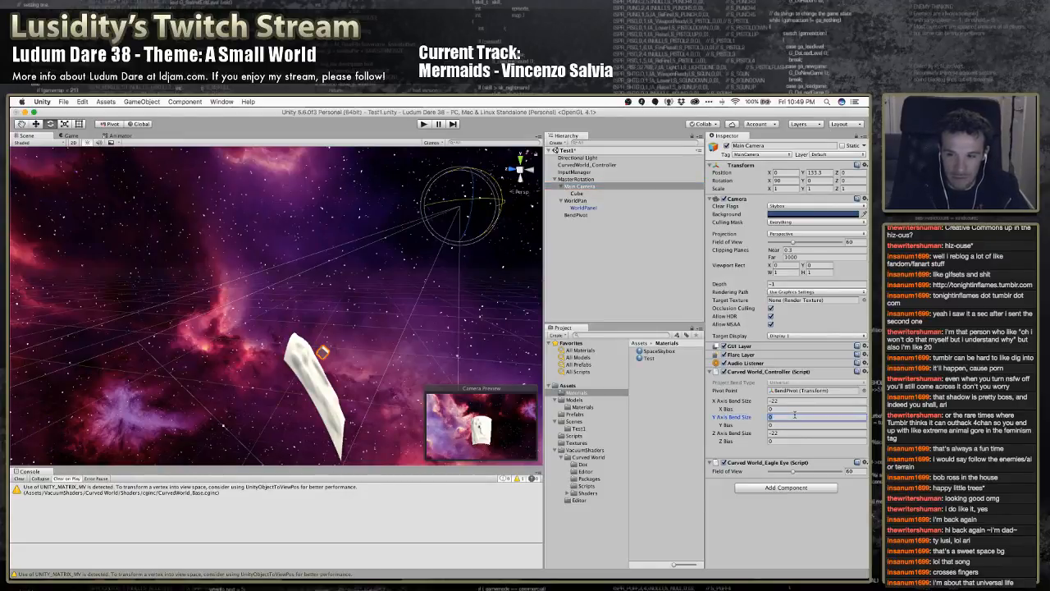
{"action": "type", "text": "-22"}
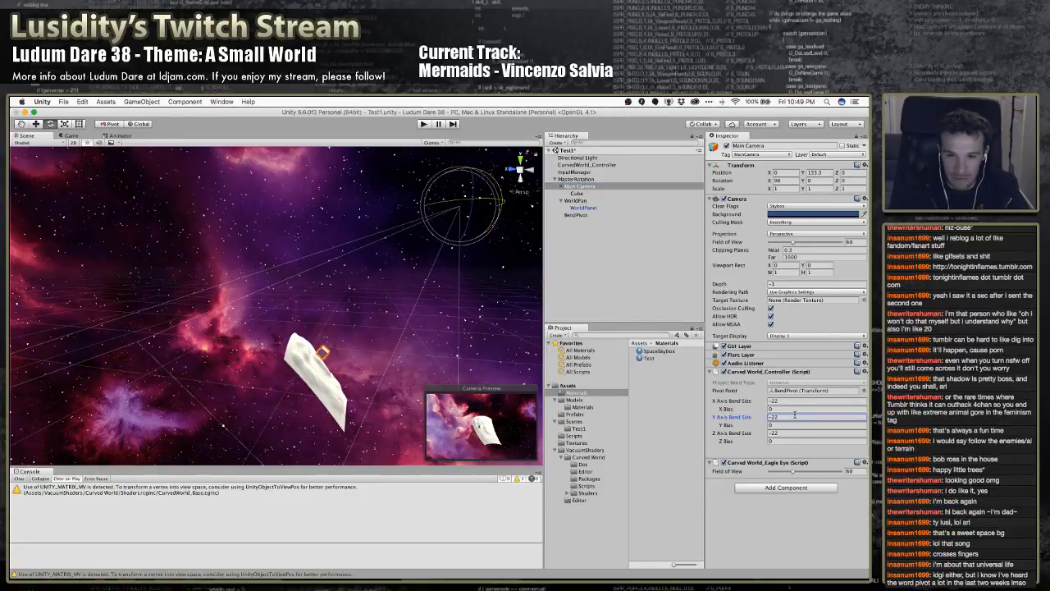
{"action": "key", "text": "super+s"}
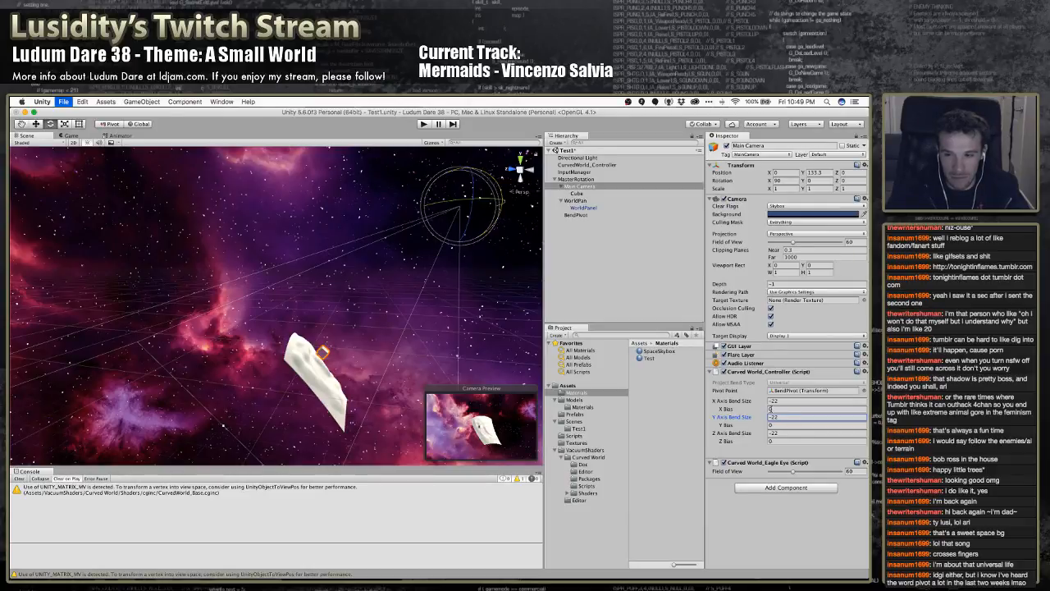
Test an X Axis Bend Size of 0 on Main Camera's Curved World Controller, and set it back to -22
{"action": "right_click_drag", "start_coordinate": [399, 360], "coordinate": [326, 402]}
{"action": "left_click", "coordinate": [794, 400]}
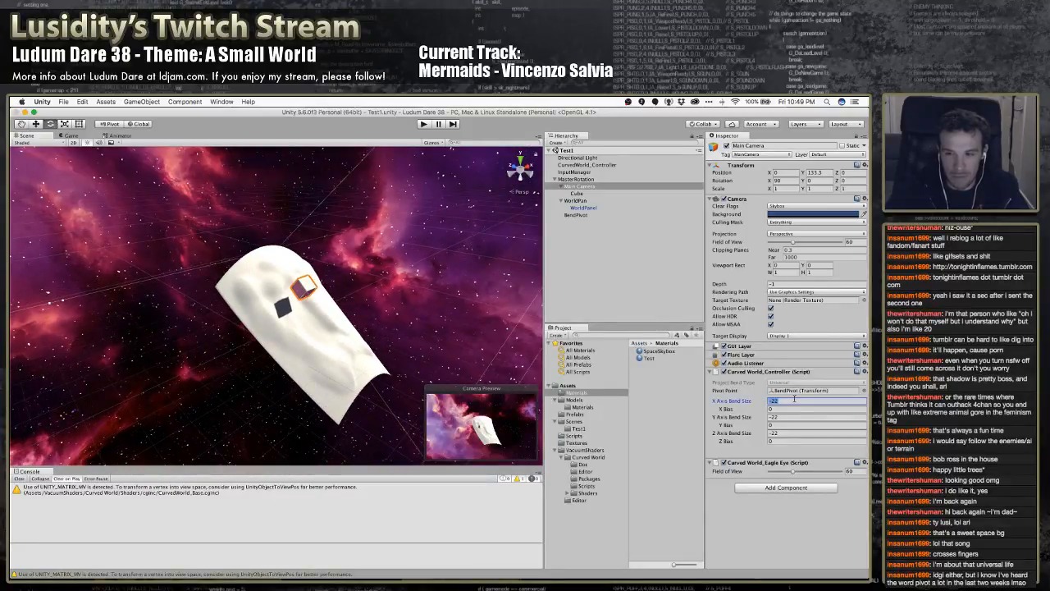
{"action": "type", "text": "0"}
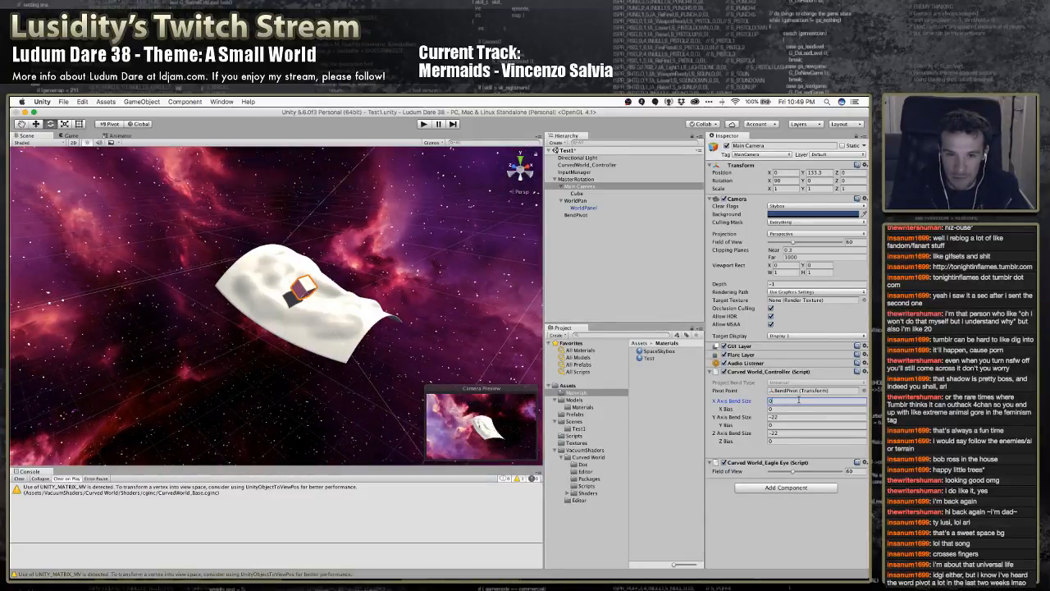
{"action": "type", "text": "-22"}
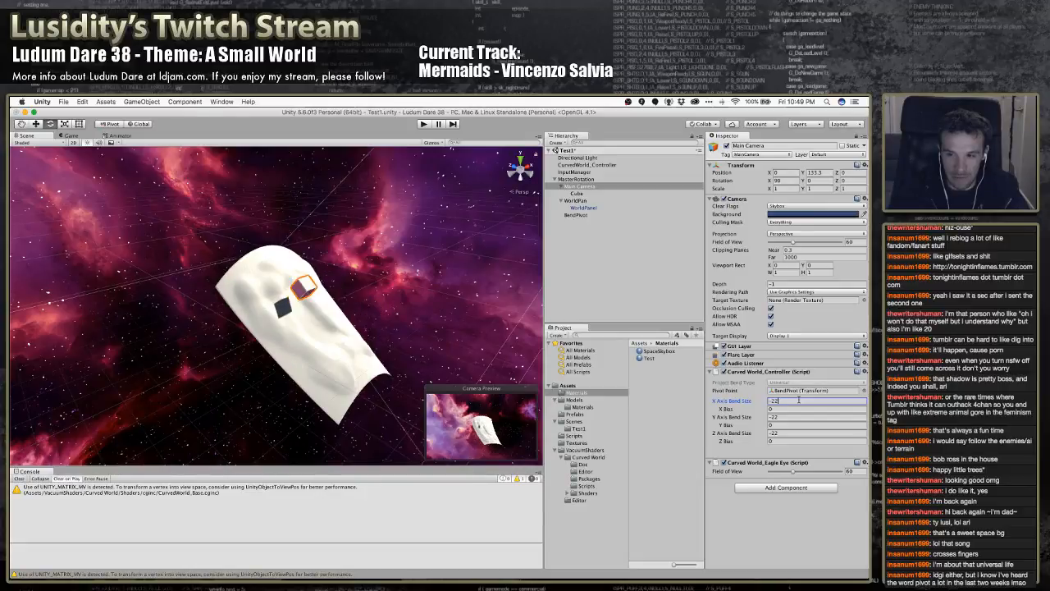
Test Z Axis Bend Sizes of 0 and 22 on the Curved World Controller, and set the value back to -22
{"action": "key", "text": "Tab"}
{"action": "key", "text": "Tab"}
{"action": "key", "text": "Tab"}
{"action": "key", "text": "Tab"}
{"action": "type", "text": "0"}
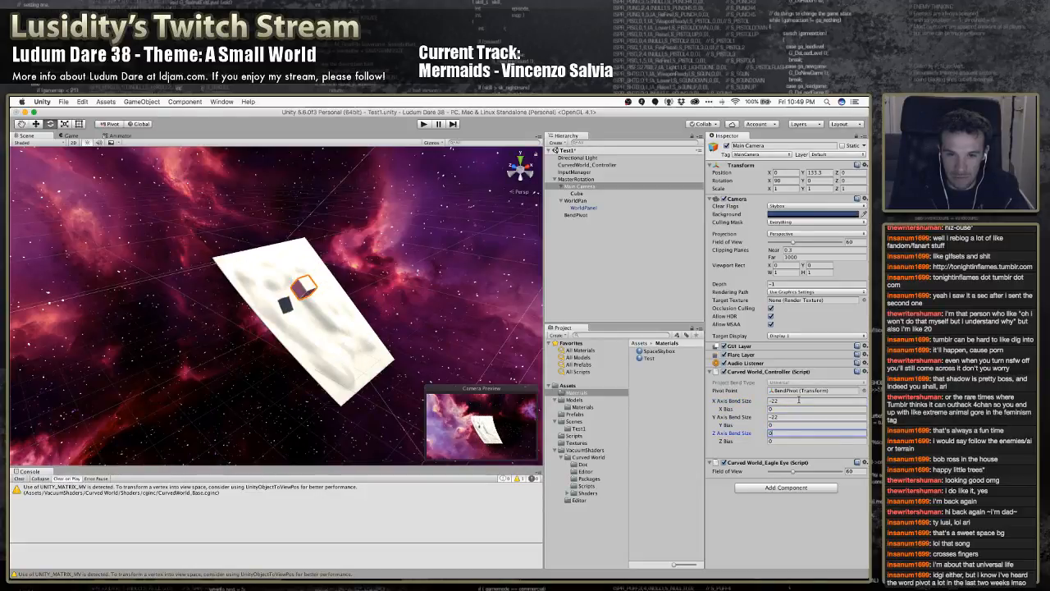
{"action": "type", "text": "22"}
{"action": "key", "text": "BackSpace"}
{"action": "key", "text": "BackSpace"}
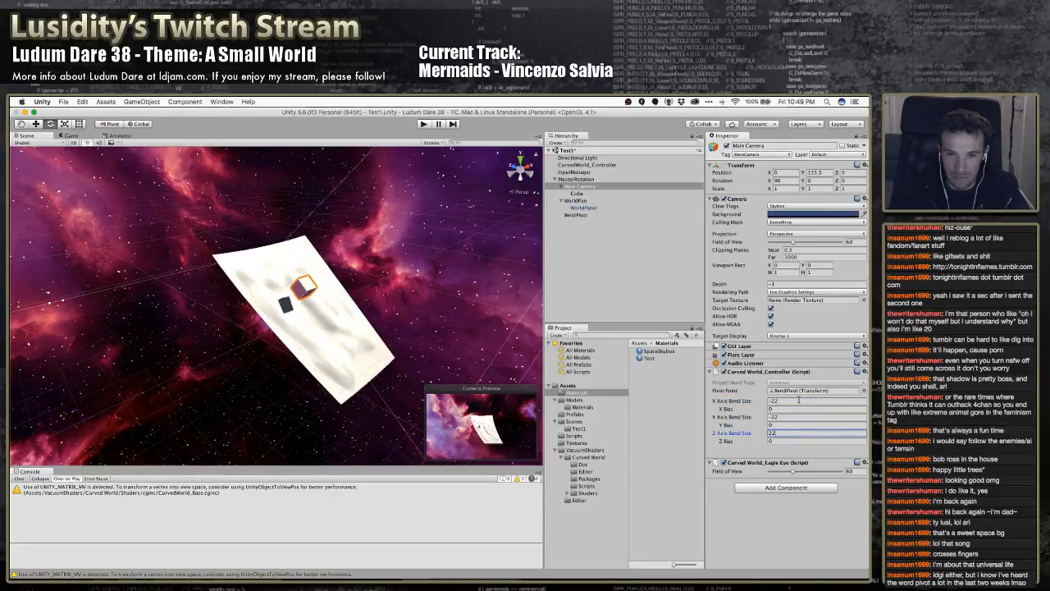
{"action": "type", "text": "-22"}
Try Y Axis Bend Sizes of 0 and 22 on the Curved World Controller and inspect the panel's curvature
{"action": "key", "text": "shift+Tab"}
{"action": "key", "text": "shift+Tab"}
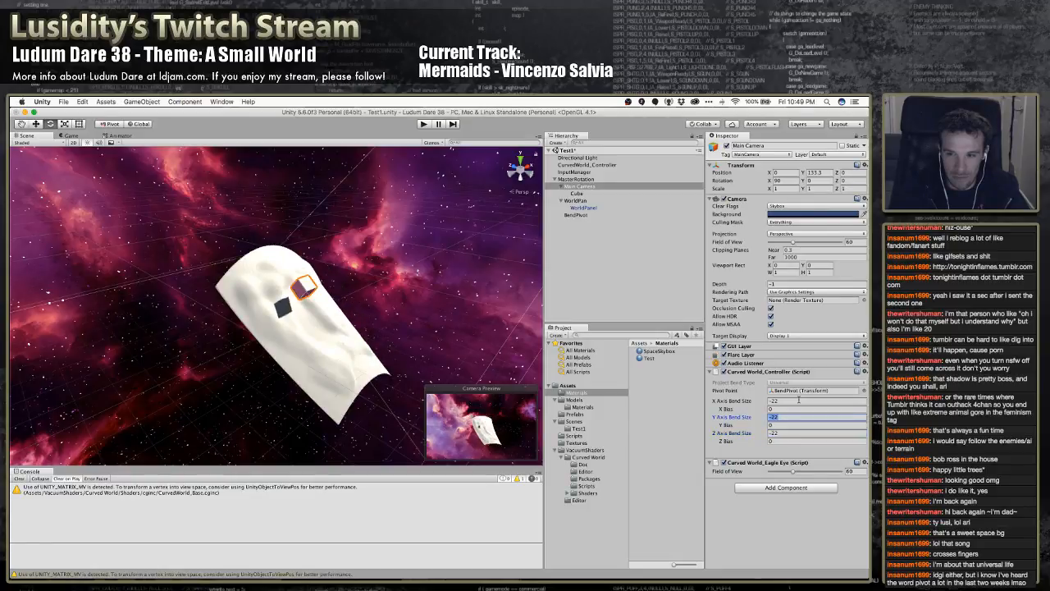
{"action": "type", "text": "0"}
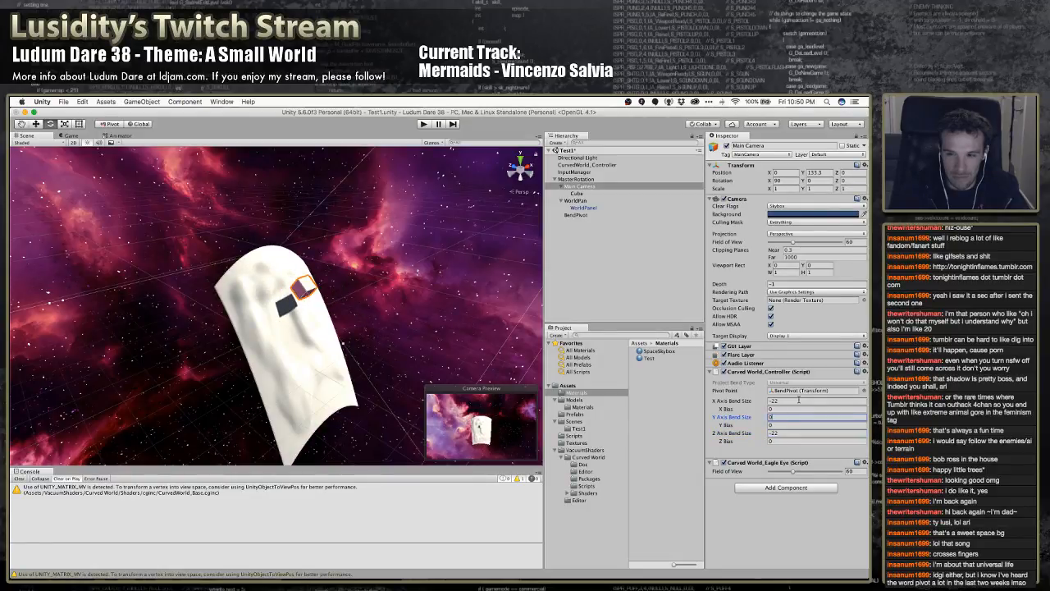
{"action": "type", "text": "22"}
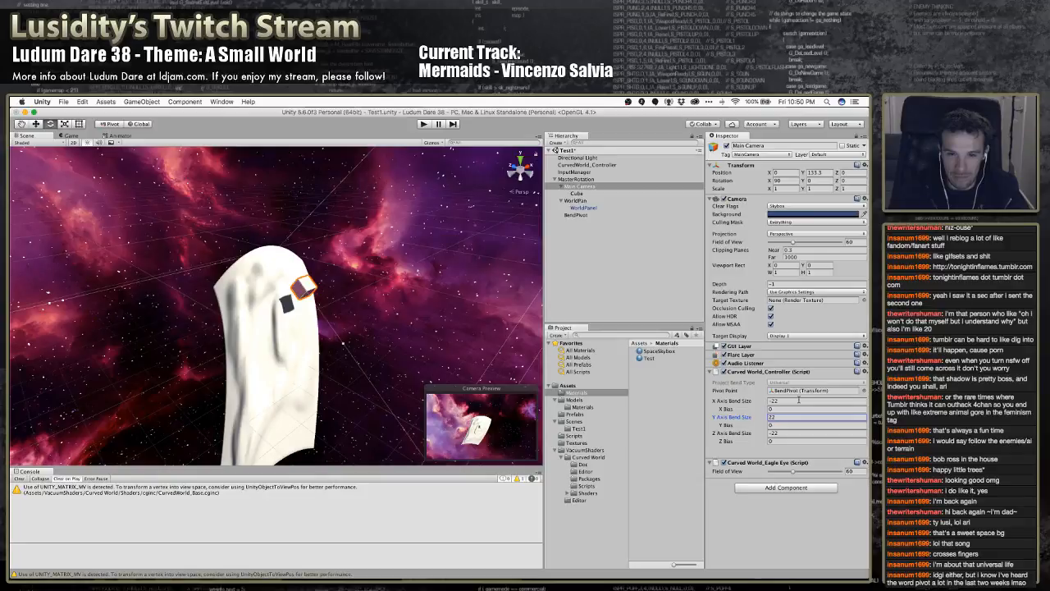
{"action": "left_click_drag", "start_coordinate": [406, 368], "coordinate": [472, 348], "text": "alt"}
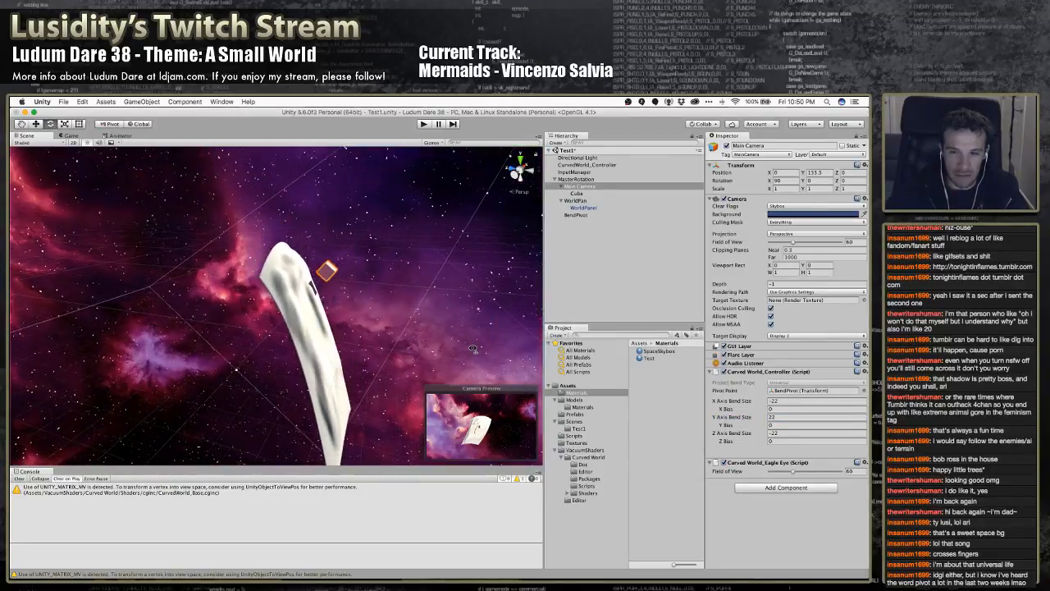
Undo the recent bend size edits and the MasterRotation rotation, and save the scene
{"action": "key", "text": "super+z"}
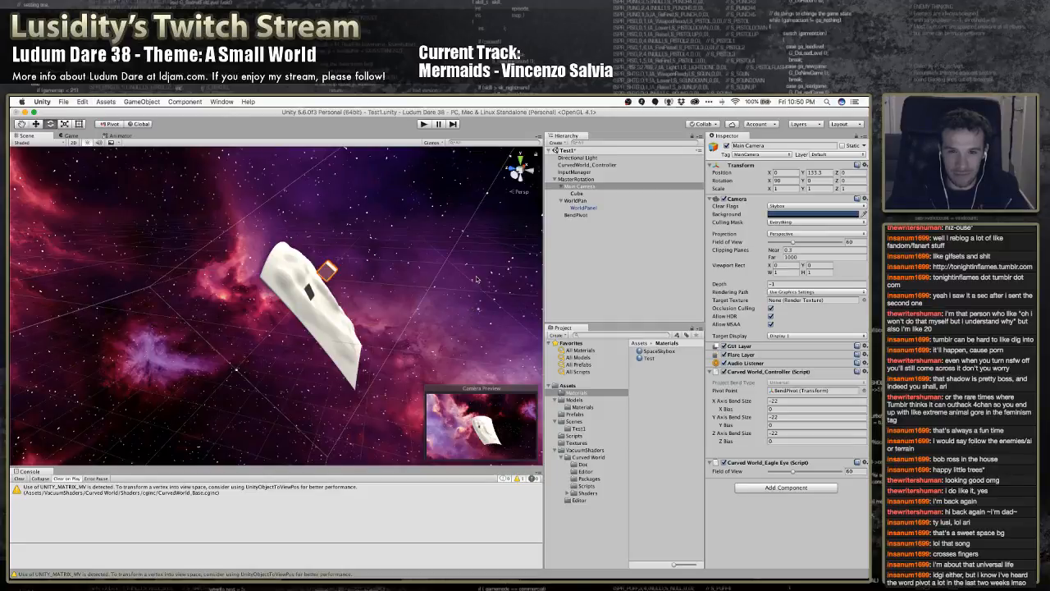
{"action": "key", "text": "super+z"}
{"action": "key", "text": "super+z"}
{"action": "key", "text": "super+z"}
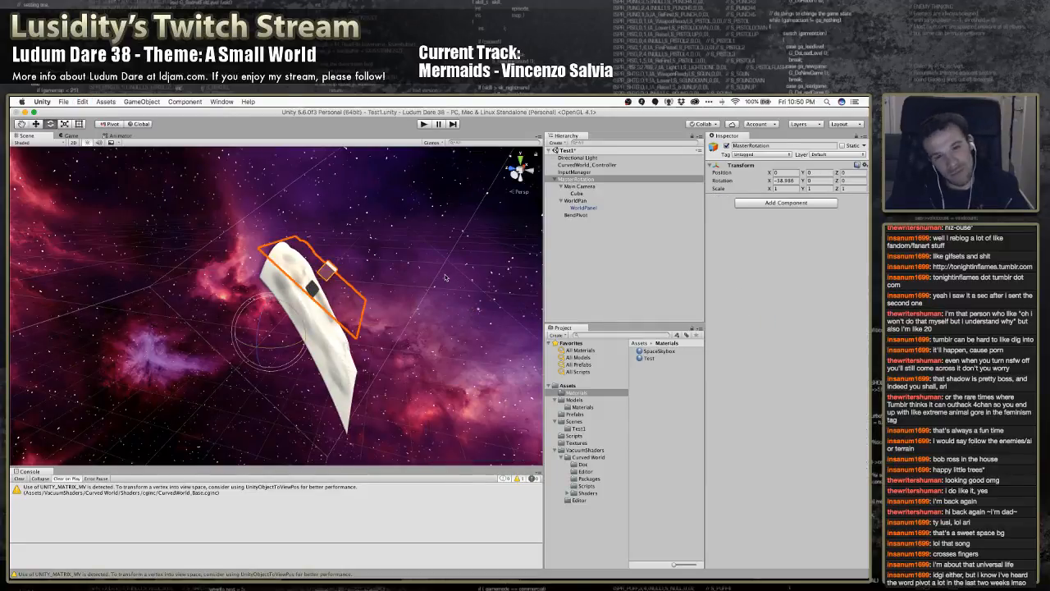
{"action": "key", "text": "super+z"}
{"action": "key", "text": "super+s"}
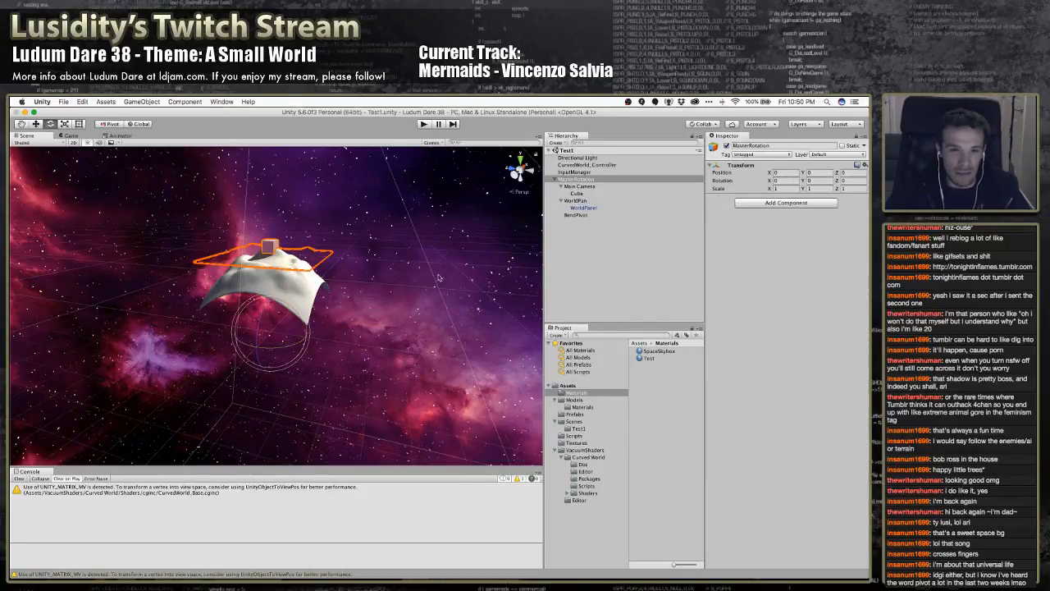
Set the project's bend type to Little Planet in the Curved World Settings, update the shaders, and close the settings
{"action": "left_click", "coordinate": [222, 101]}
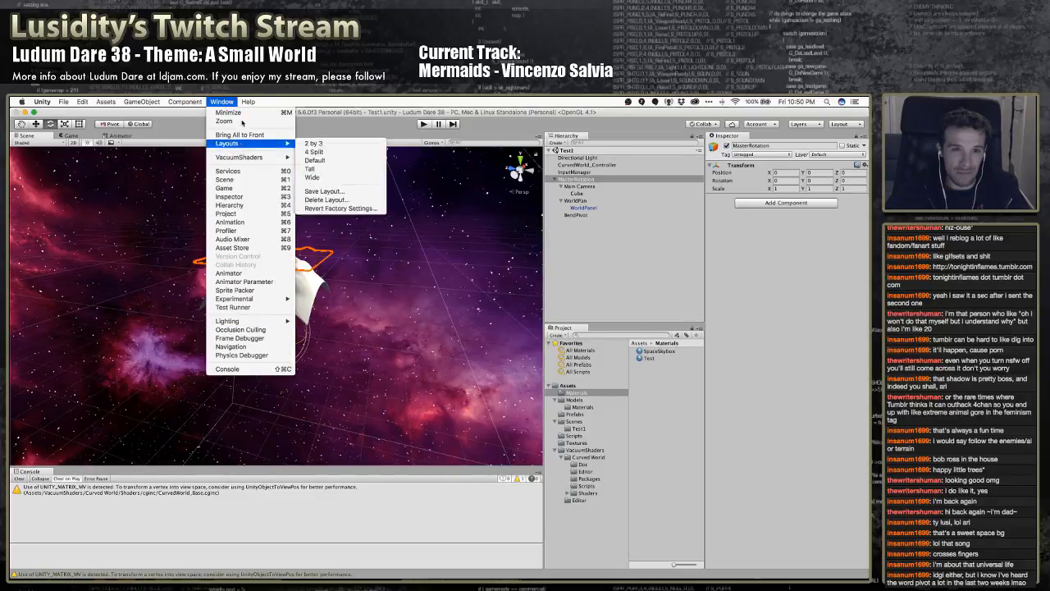
{"action": "mouse_move", "coordinate": [247, 157]}
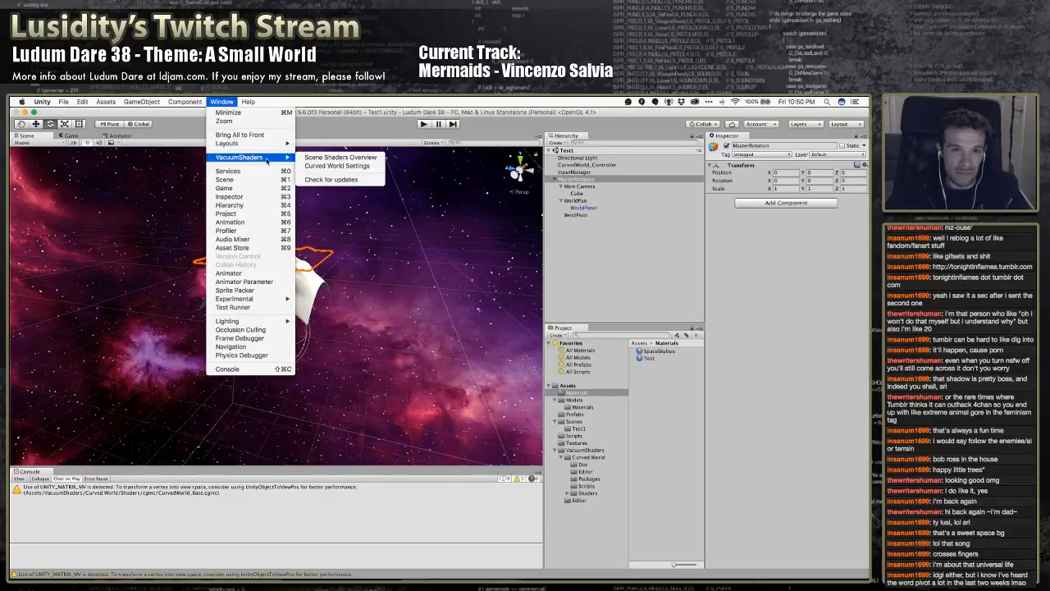
{"action": "left_click", "coordinate": [337, 167]}
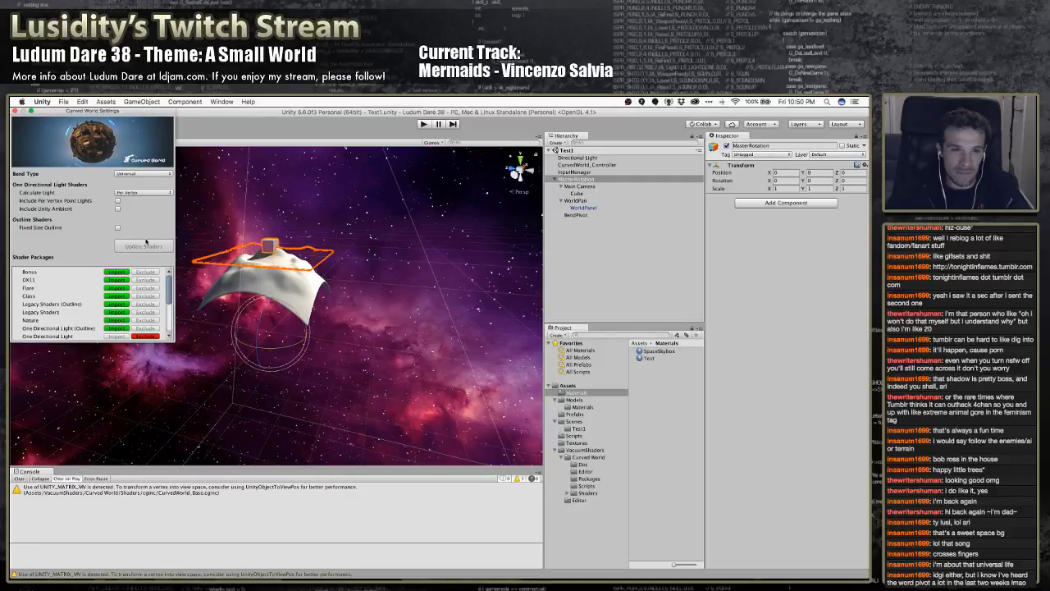
{"action": "left_click", "coordinate": [143, 173]}
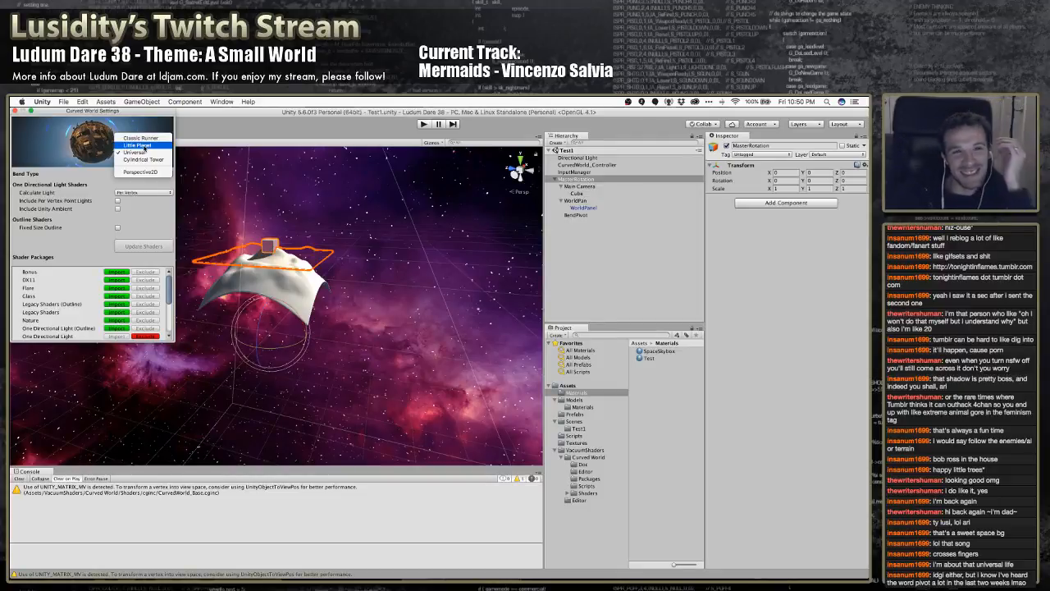
{"action": "left_click", "coordinate": [145, 147]}
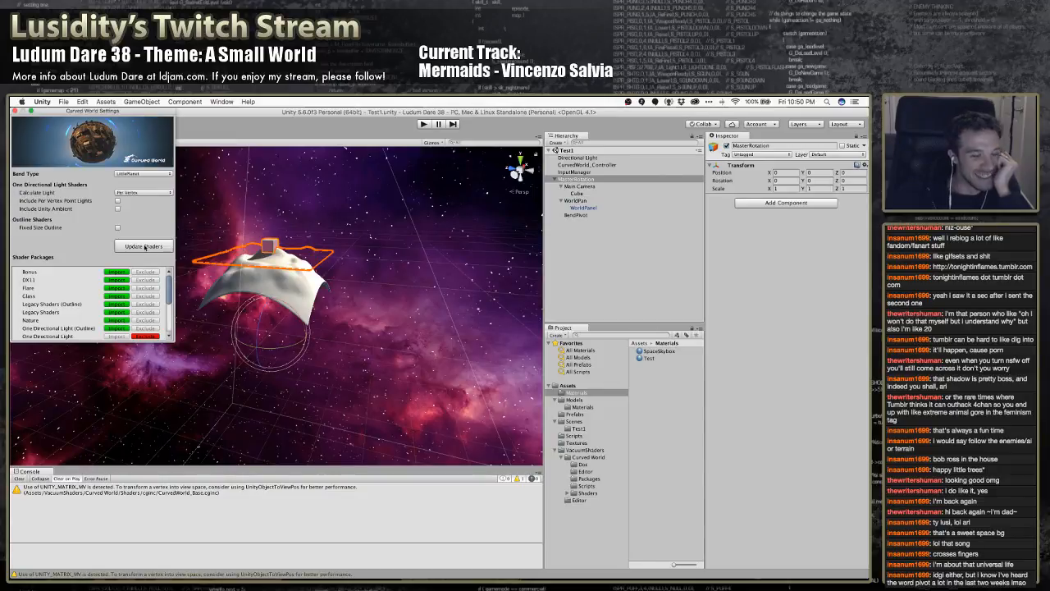
{"action": "left_click_drag", "start_coordinate": [170, 282], "coordinate": [169, 326]}
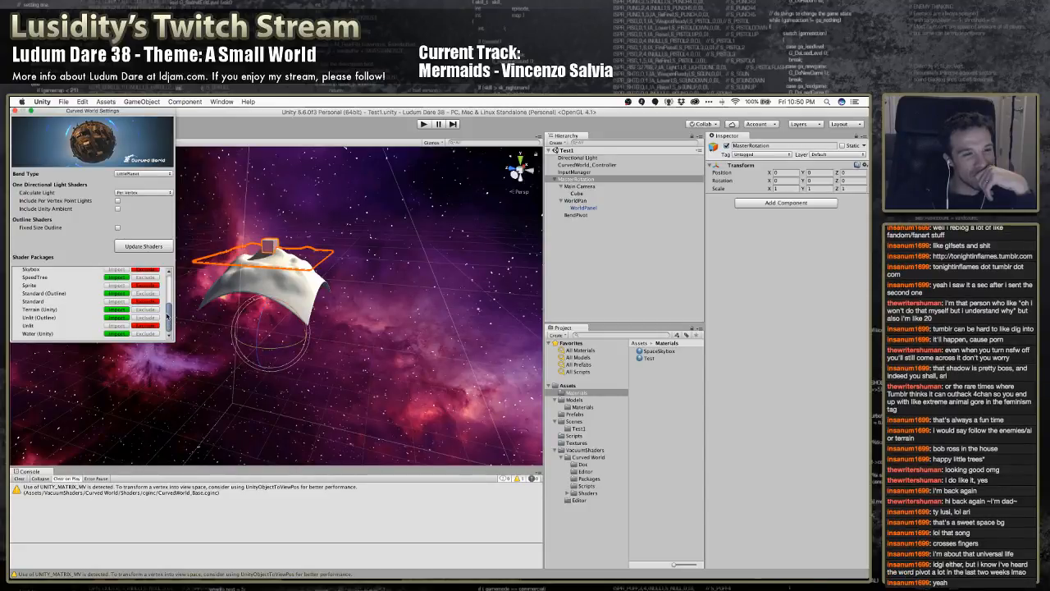
{"action": "left_click_drag", "start_coordinate": [168, 311], "coordinate": [166, 270]}
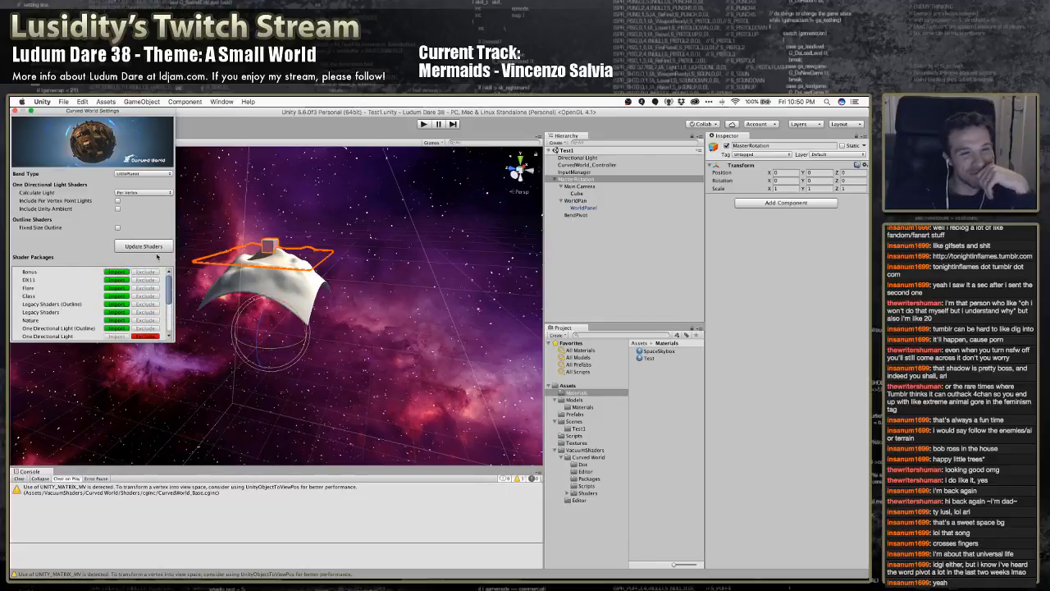
{"action": "left_click", "coordinate": [151, 246]}
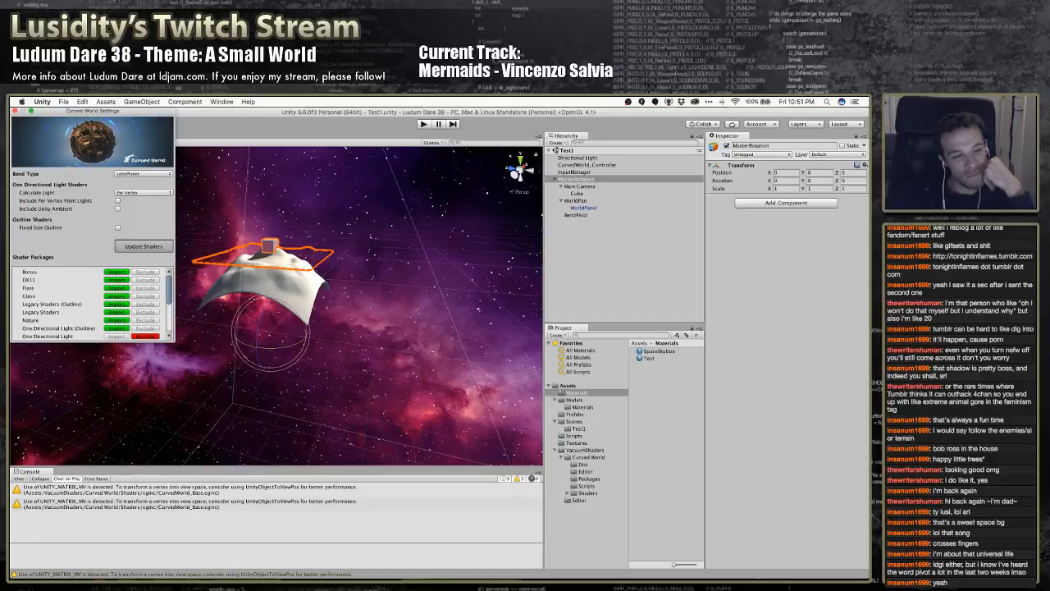
{"action": "left_click", "coordinate": [14, 112]}
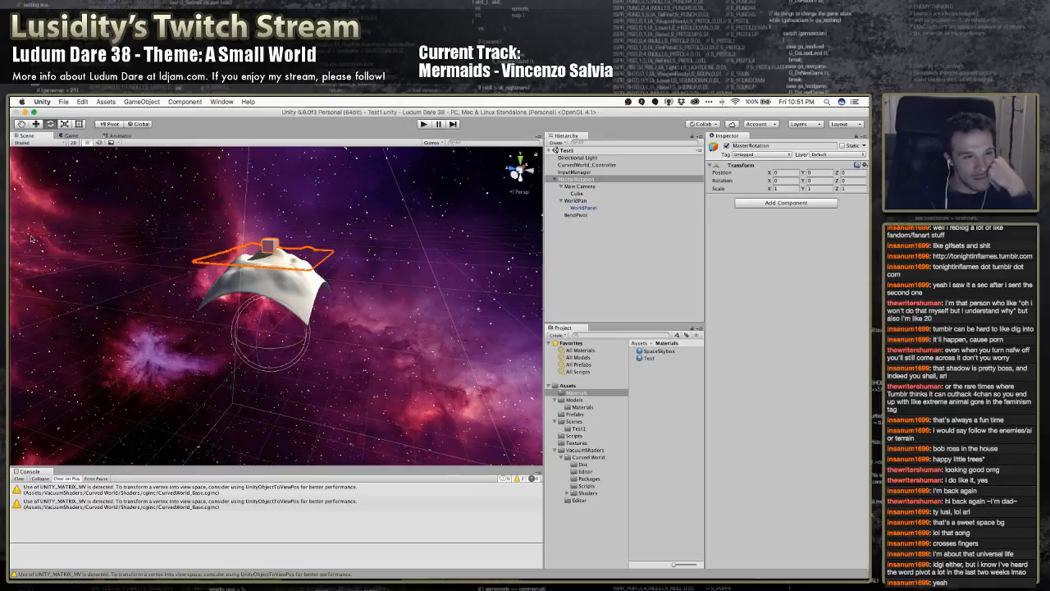
Try rotating MasterRotation with the Little Planet bend active, and undo the rotation
{"action": "left_click", "coordinate": [593, 179]}
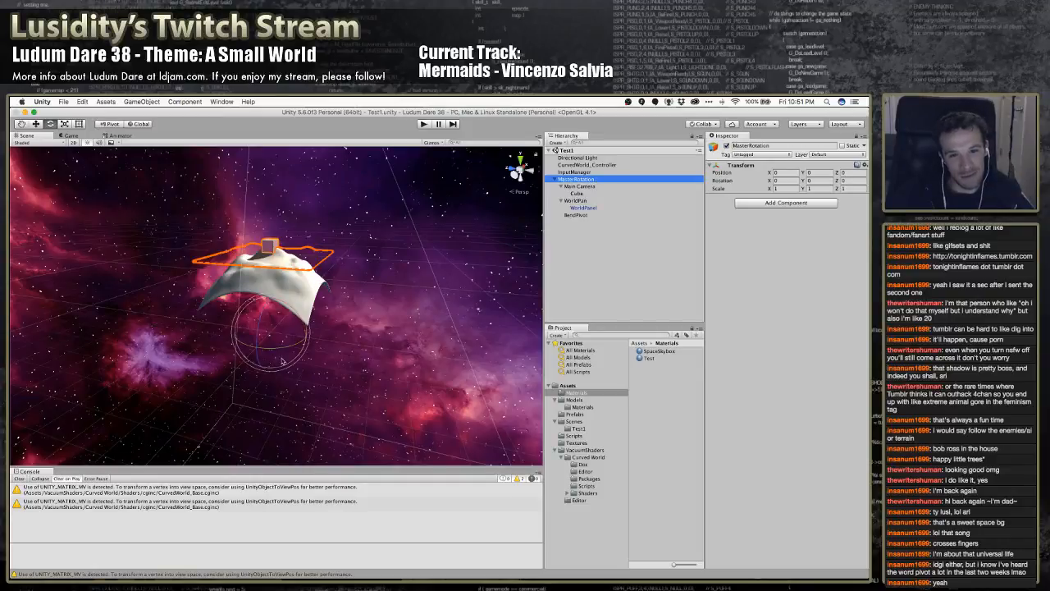
{"action": "left_click_drag", "start_coordinate": [303, 324], "coordinate": [304, 391]}
{"action": "key", "text": "super+z"}
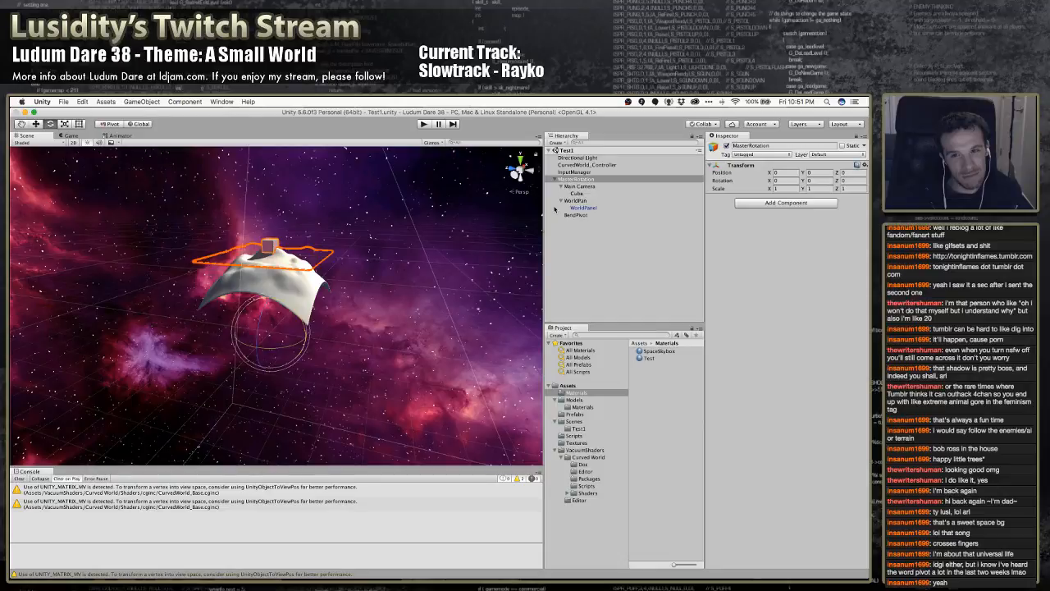
Try rotating BendPivot to about -40 degrees on X, and undo the rotation
{"action": "left_click", "coordinate": [576, 220]}
{"action": "left_click", "coordinate": [577, 215]}
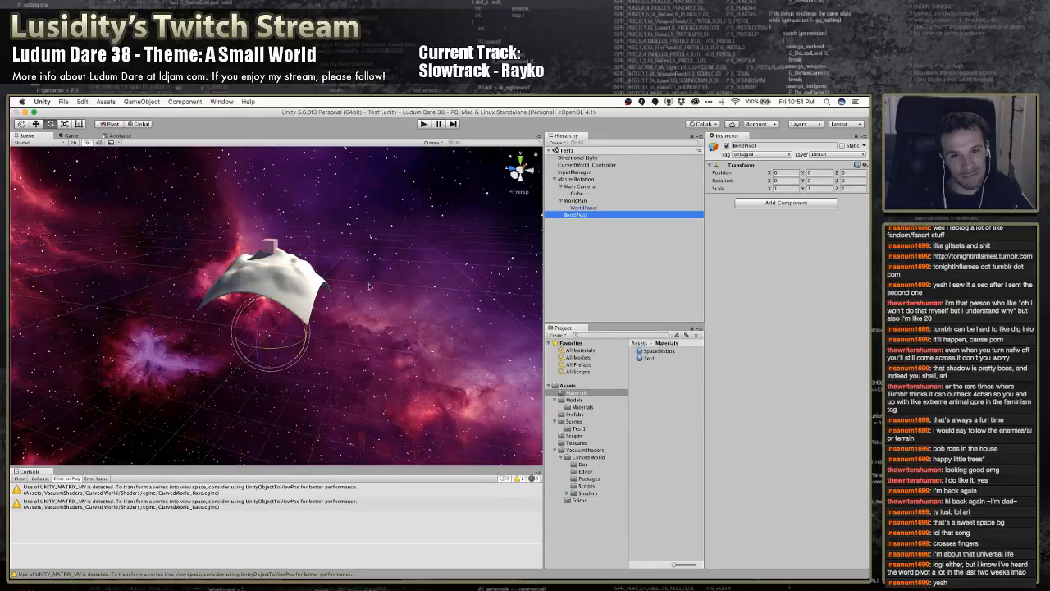
{"action": "left_click_drag", "start_coordinate": [296, 314], "coordinate": [447, 316]}
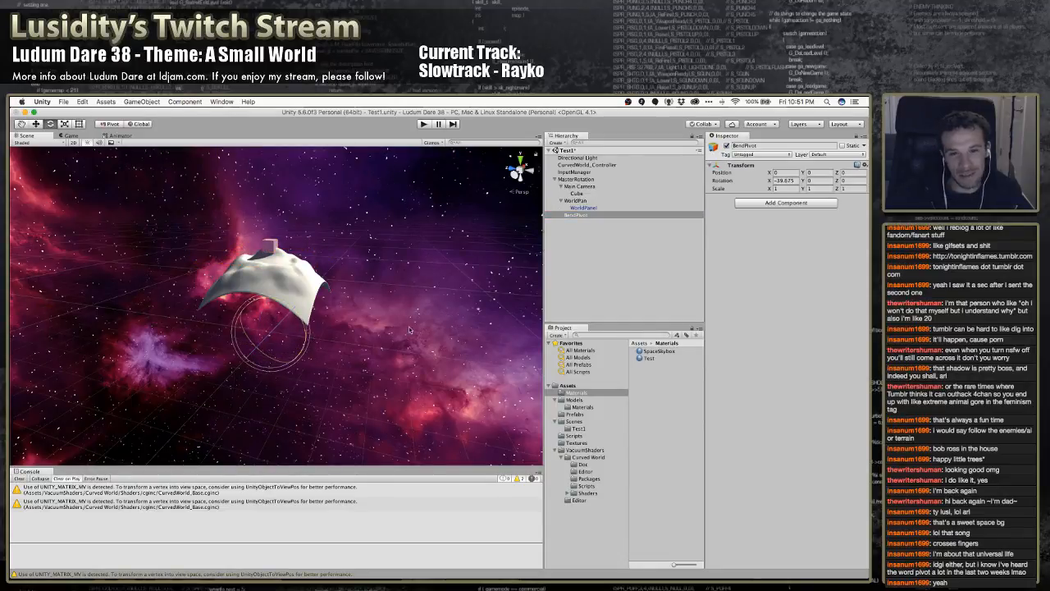
{"action": "key", "text": "super+z"}
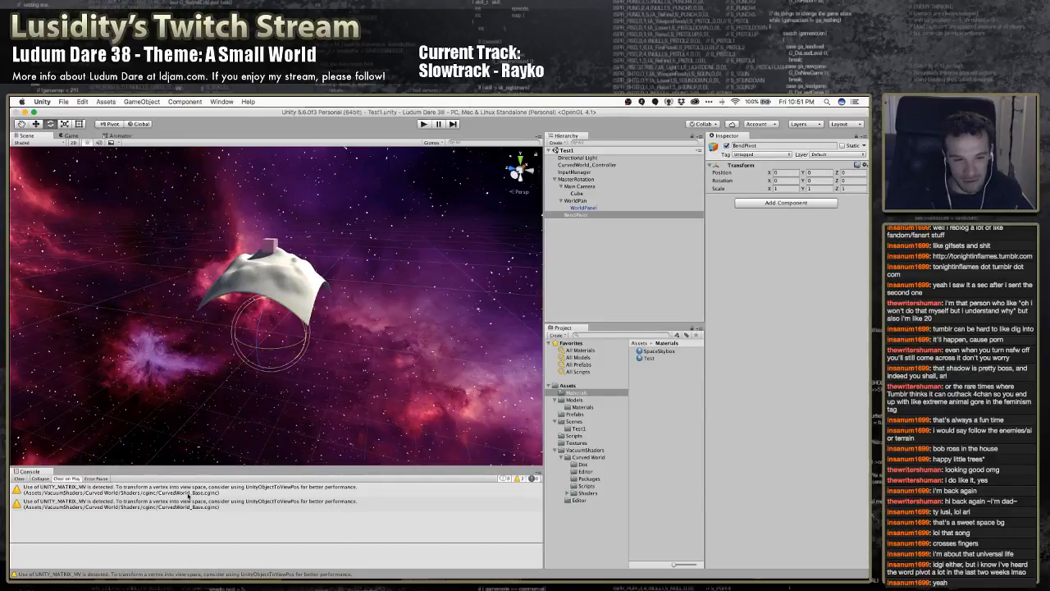
Clear the shader warnings from the Console
{"action": "left_click", "coordinate": [246, 489]}
{"action": "left_click", "coordinate": [19, 478]}
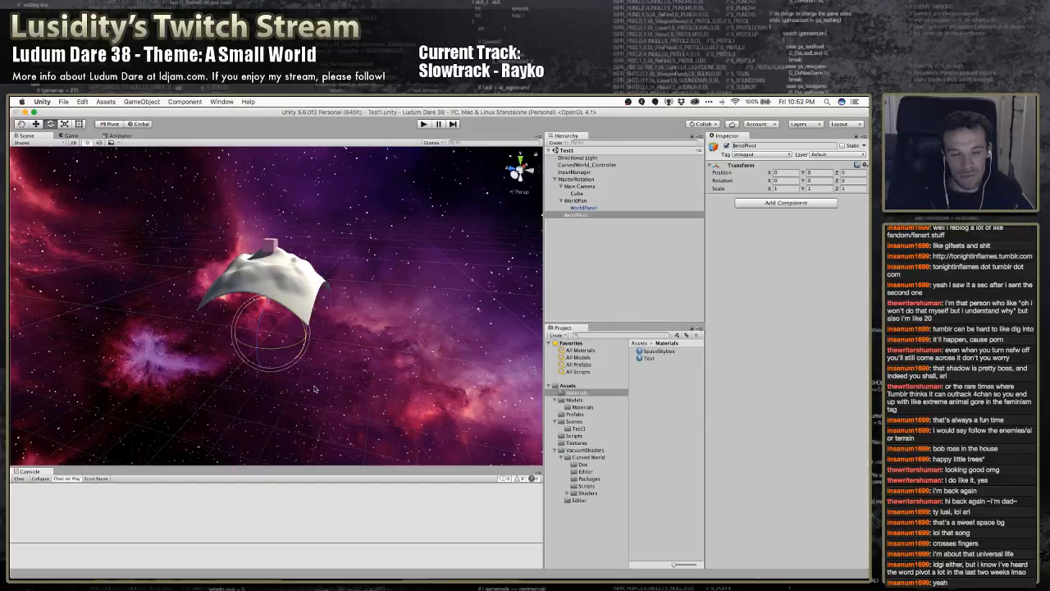
Switch to the Curved World ReadMe and read its opening pages and the "What is Curved World?" section
{"action": "key", "text": "super+Tab"}
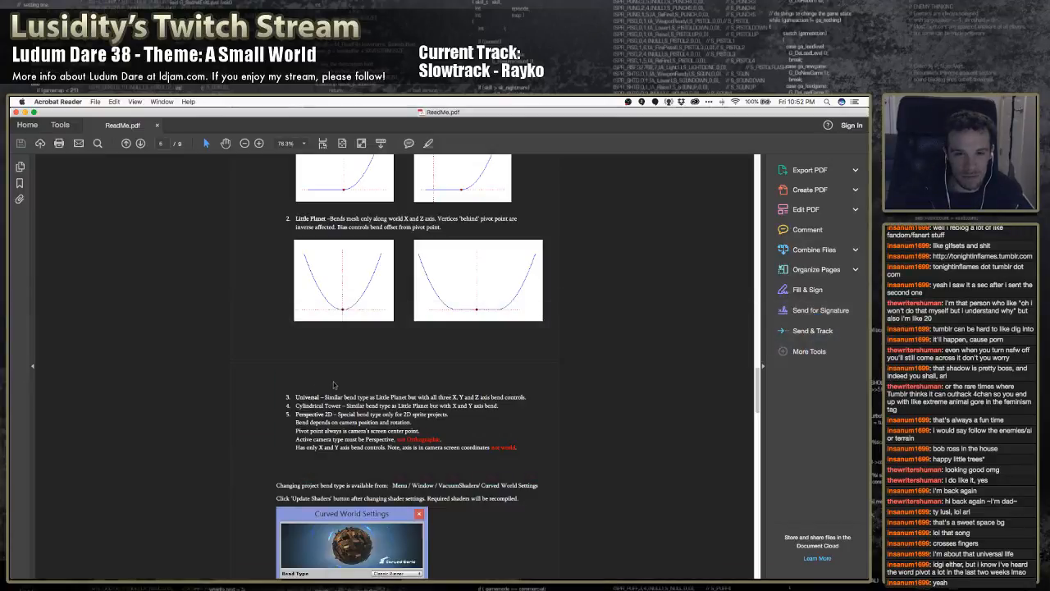
{"action": "scroll", "coordinate": [264, 380], "scroll_direction": "down", "scroll_amount": 3}
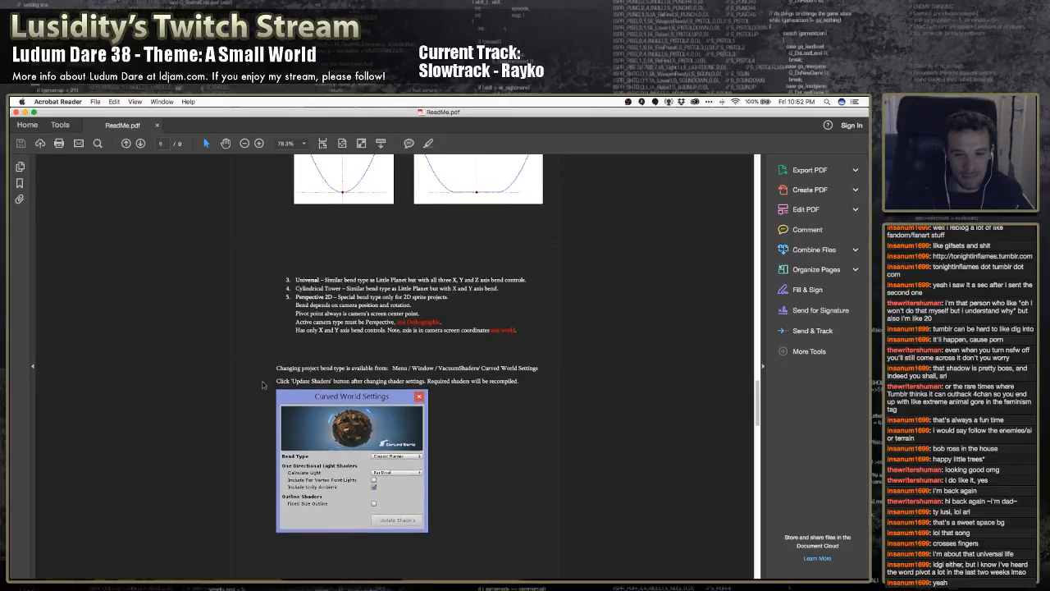
{"action": "scroll", "coordinate": [261, 379], "scroll_direction": "up", "scroll_amount": 15}
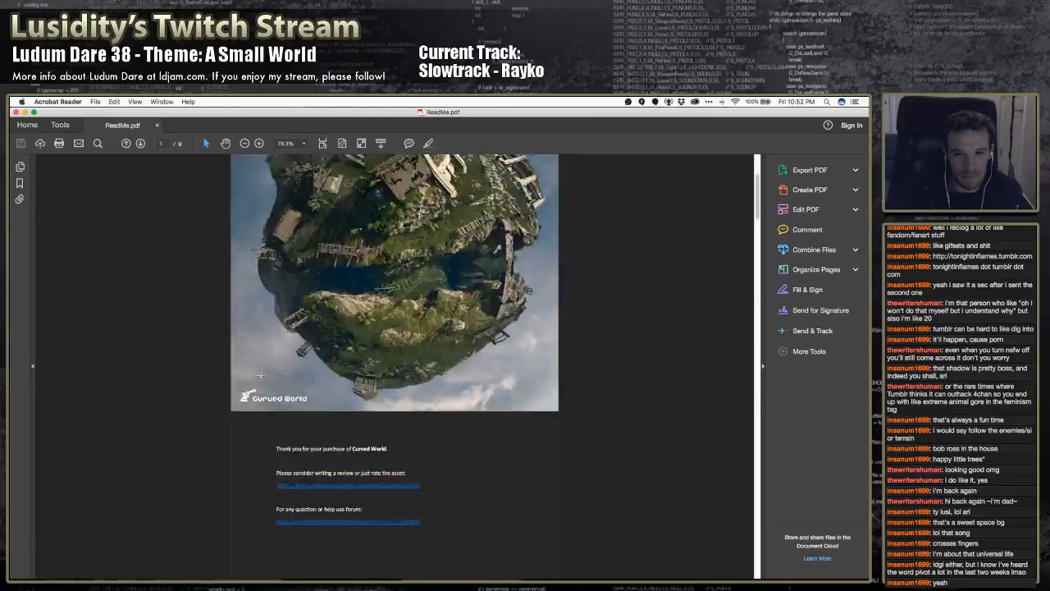
{"action": "scroll", "coordinate": [259, 376], "scroll_direction": "up", "scroll_amount": 5}
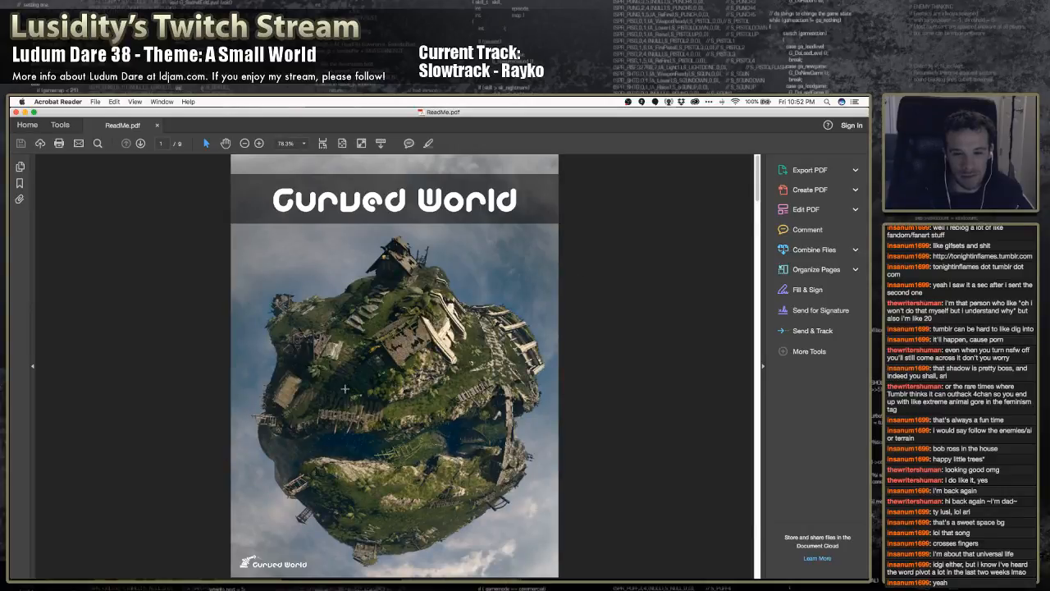
{"action": "scroll", "coordinate": [345, 389], "scroll_direction": "down", "scroll_amount": 3}
{"action": "scroll", "coordinate": [361, 364], "scroll_direction": "down", "scroll_amount": 4}
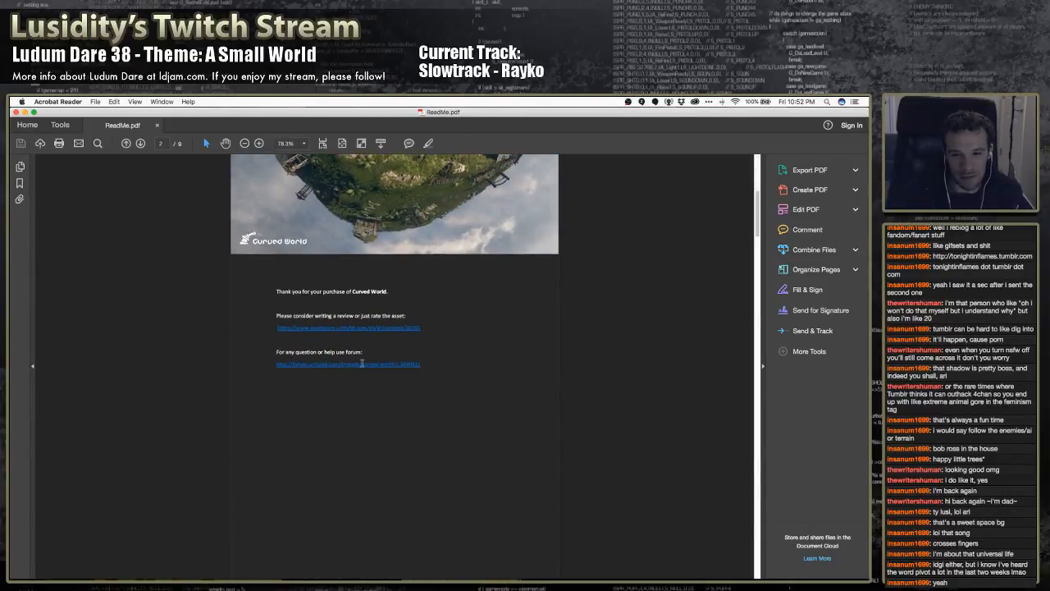
{"action": "scroll", "coordinate": [362, 392], "scroll_direction": "down", "scroll_amount": 5}
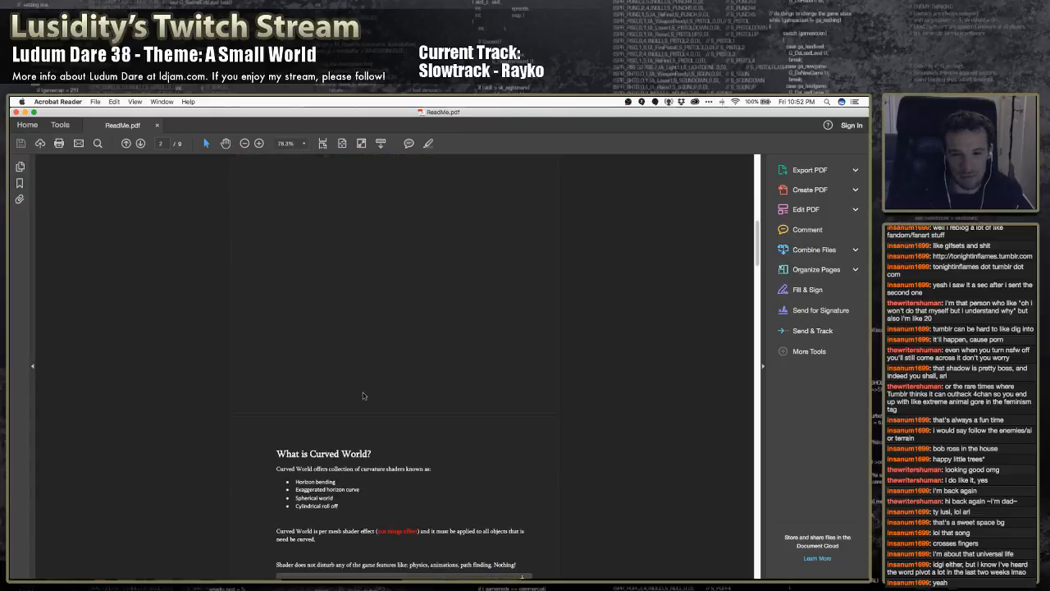
{"action": "scroll", "coordinate": [363, 392], "scroll_direction": "down", "scroll_amount": 3}
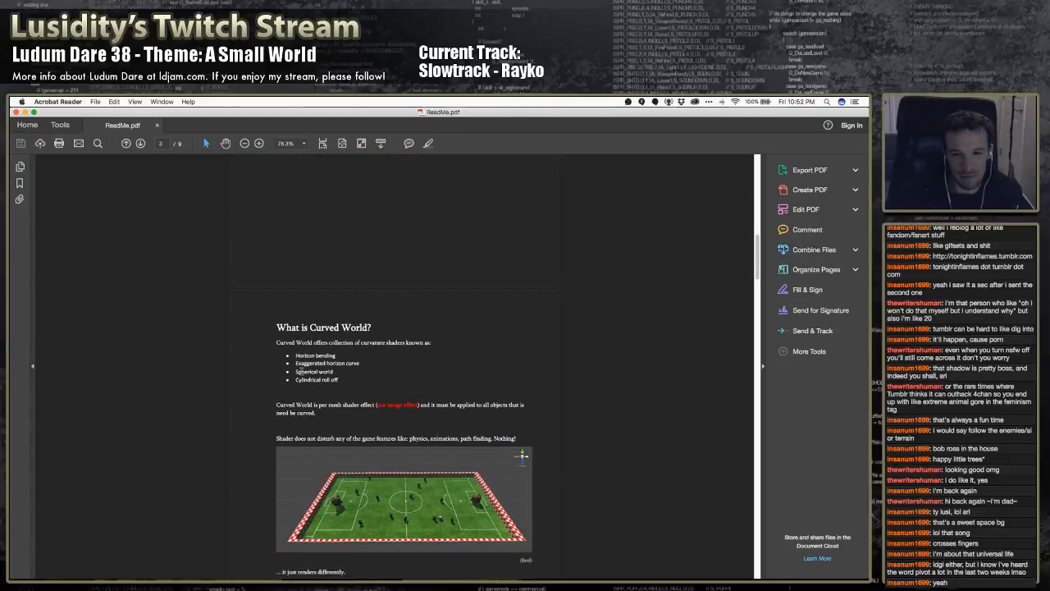
{"action": "scroll", "coordinate": [361, 369], "scroll_direction": "down", "scroll_amount": 2}
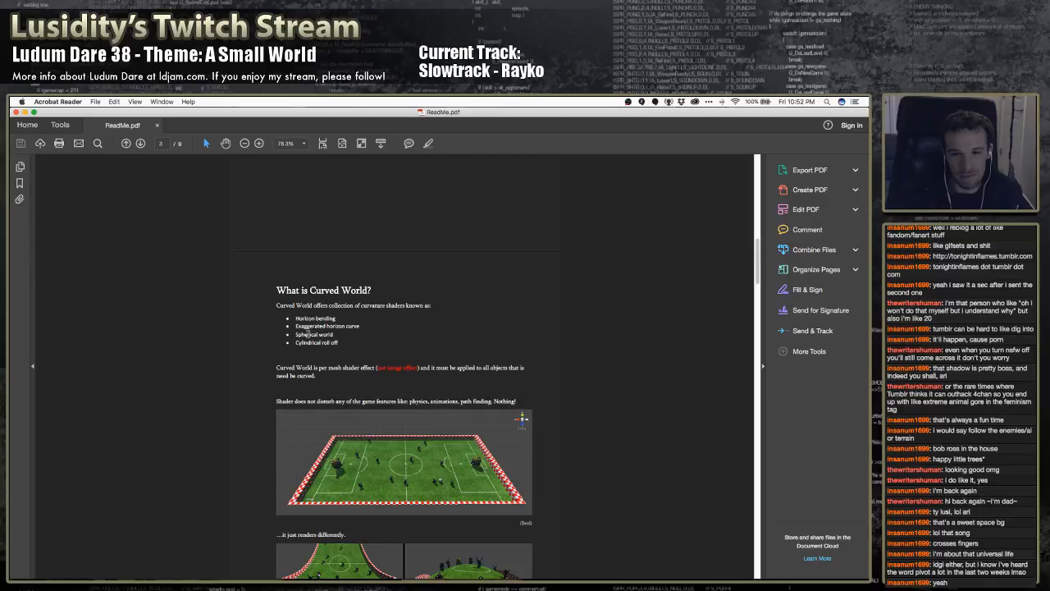
{"action": "scroll", "coordinate": [335, 354], "scroll_direction": "down", "scroll_amount": 1}
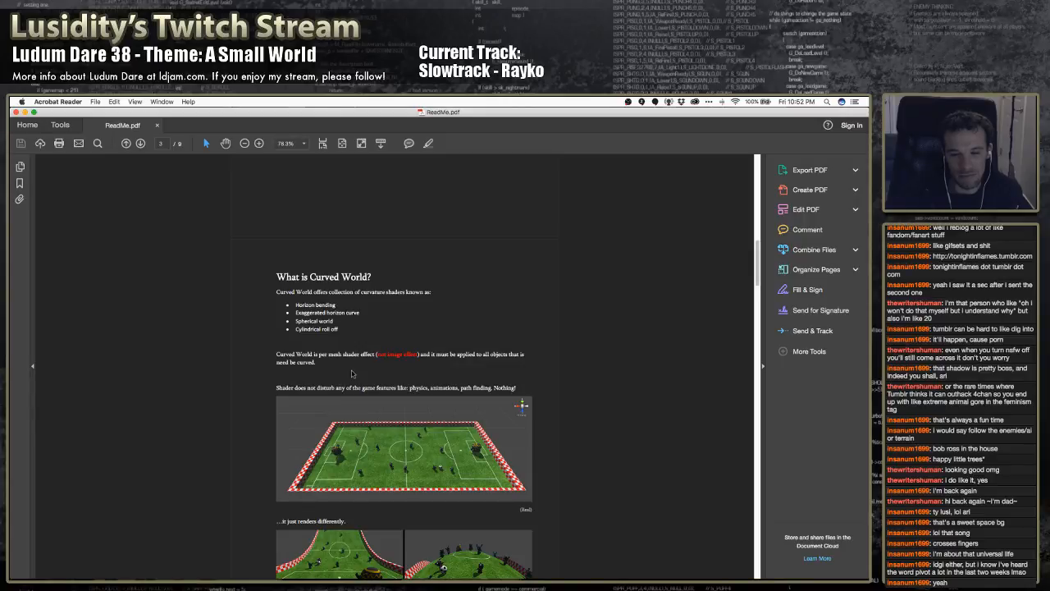
{"action": "scroll", "coordinate": [352, 374], "scroll_direction": "down", "scroll_amount": 5}
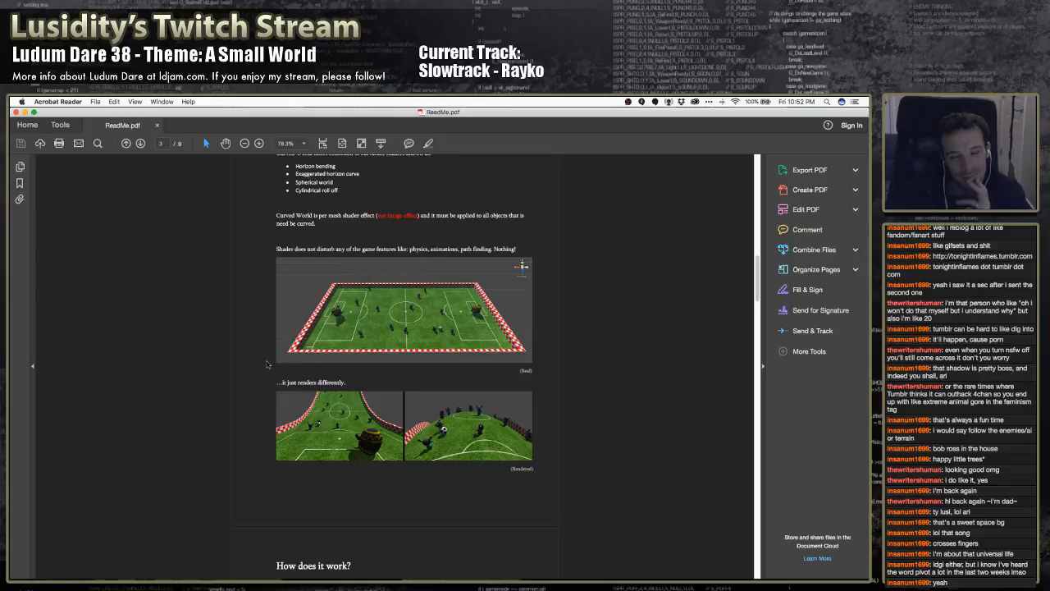
Read the ReadMe's "How does it work?", bend type and package script sections, and return to the rendering examples
{"action": "scroll", "coordinate": [258, 364], "scroll_direction": "down", "scroll_amount": 3}
{"action": "scroll", "coordinate": [259, 364], "scroll_direction": "down", "scroll_amount": 1}
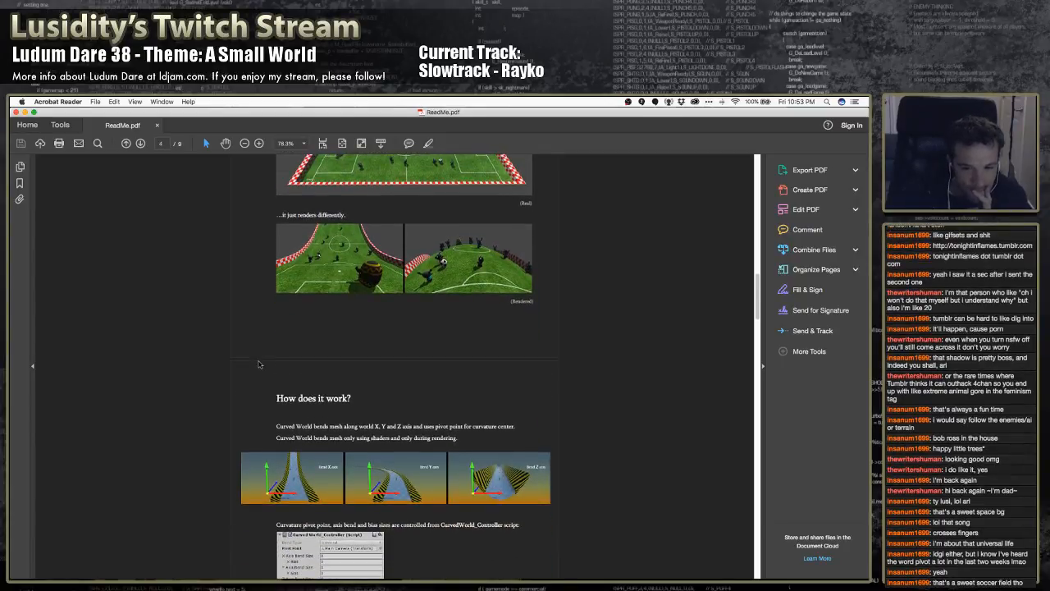
{"action": "scroll", "coordinate": [259, 365], "scroll_direction": "down", "scroll_amount": 1}
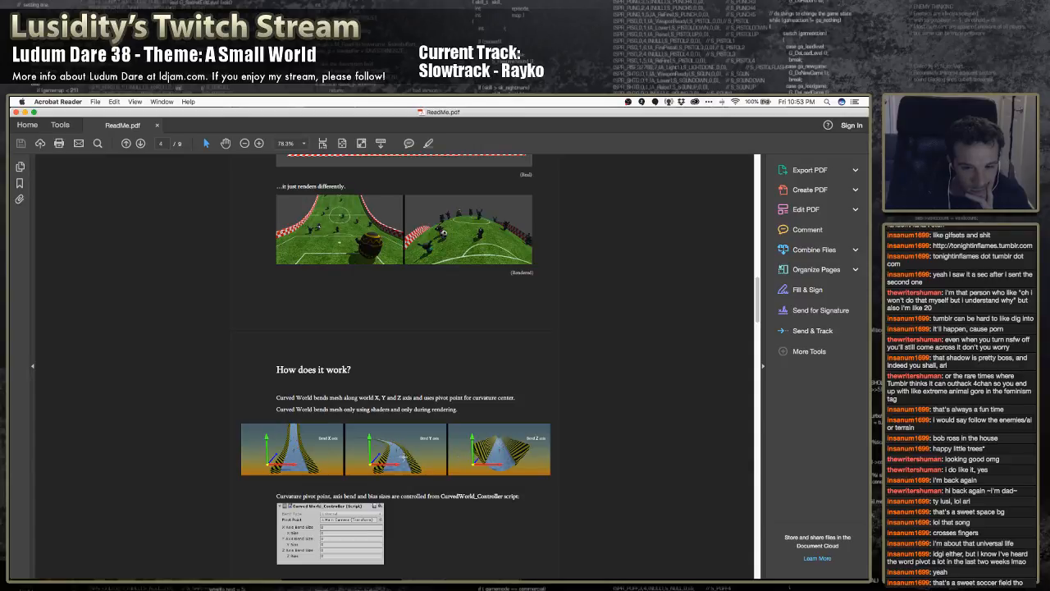
{"action": "scroll", "coordinate": [393, 451], "scroll_direction": "down", "scroll_amount": 3}
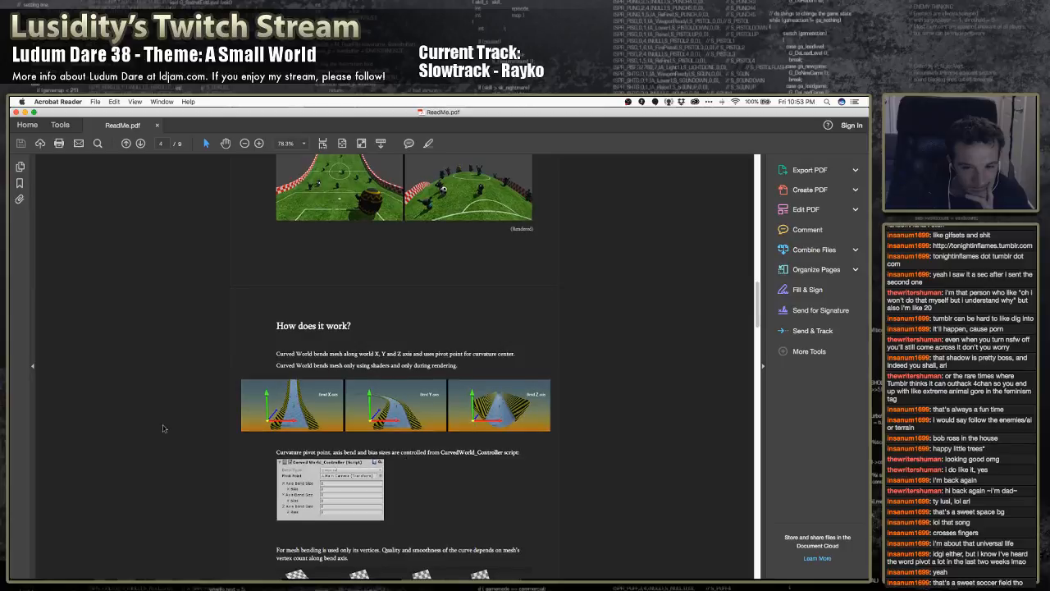
{"action": "scroll", "coordinate": [197, 418], "scroll_direction": "down", "scroll_amount": 4}
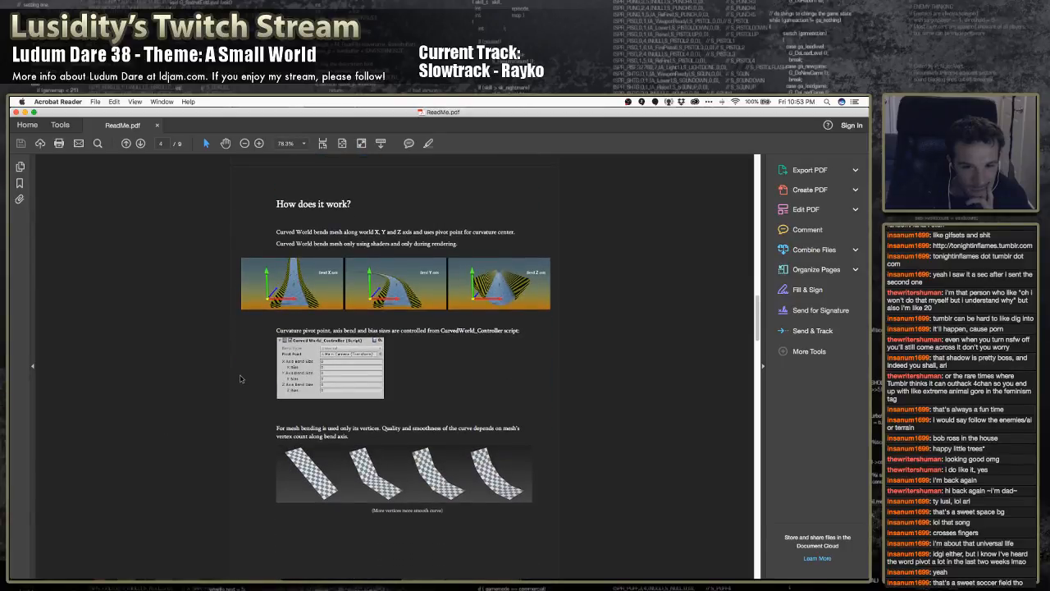
{"action": "scroll", "coordinate": [236, 378], "scroll_direction": "down", "scroll_amount": 1}
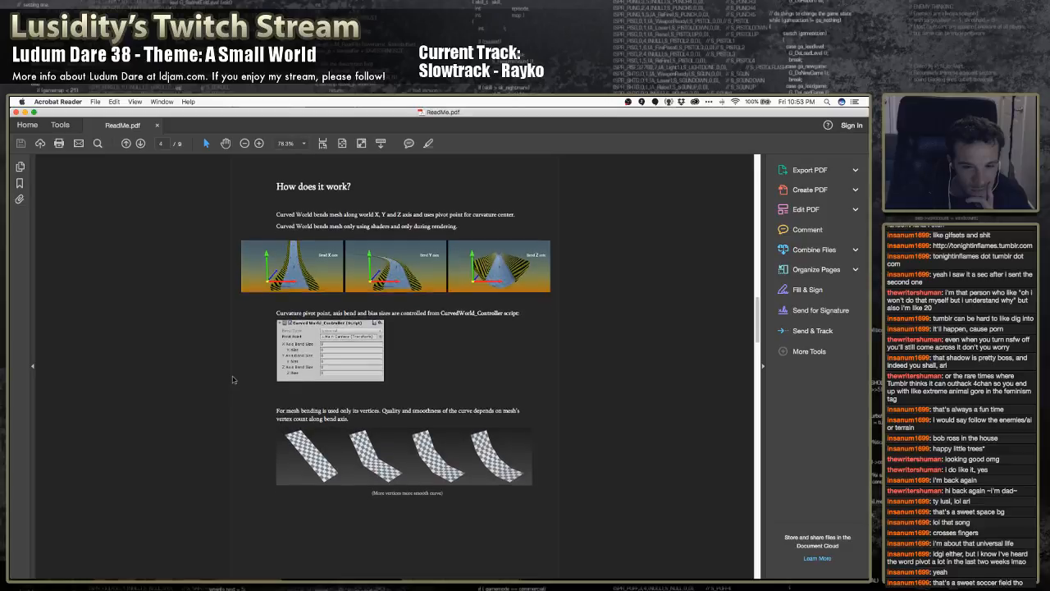
{"action": "scroll", "coordinate": [232, 379], "scroll_direction": "down", "scroll_amount": 10}
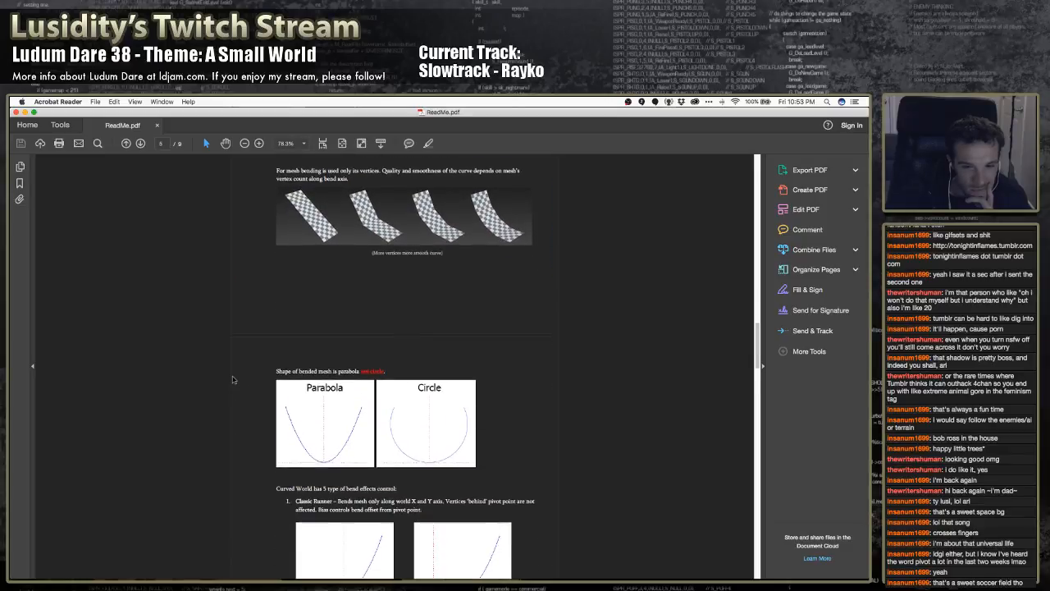
{"action": "scroll", "coordinate": [232, 379], "scroll_direction": "down", "scroll_amount": 3}
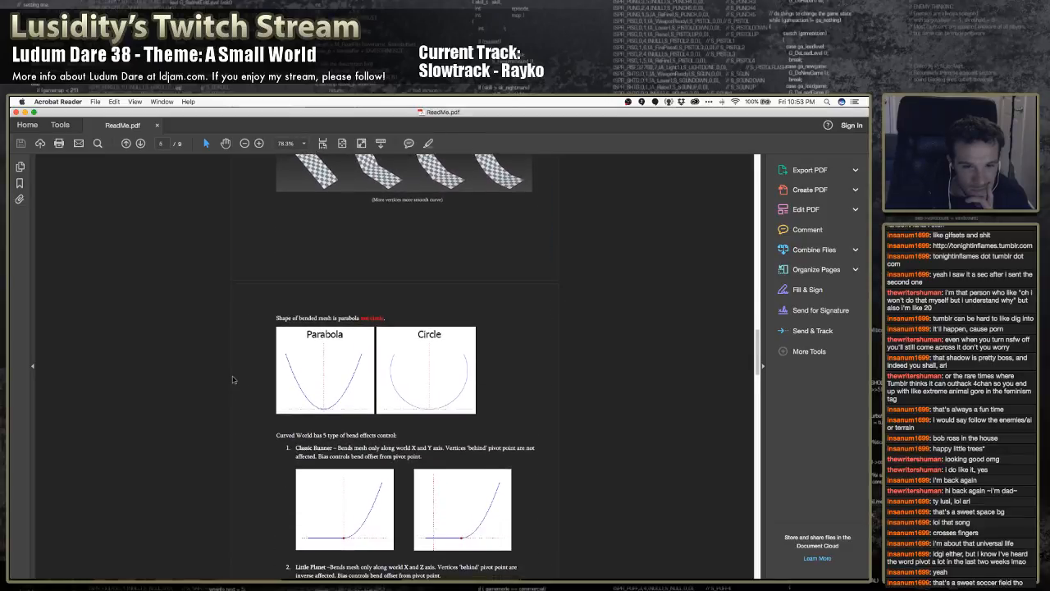
{"action": "scroll", "coordinate": [232, 380], "scroll_direction": "down", "scroll_amount": 20}
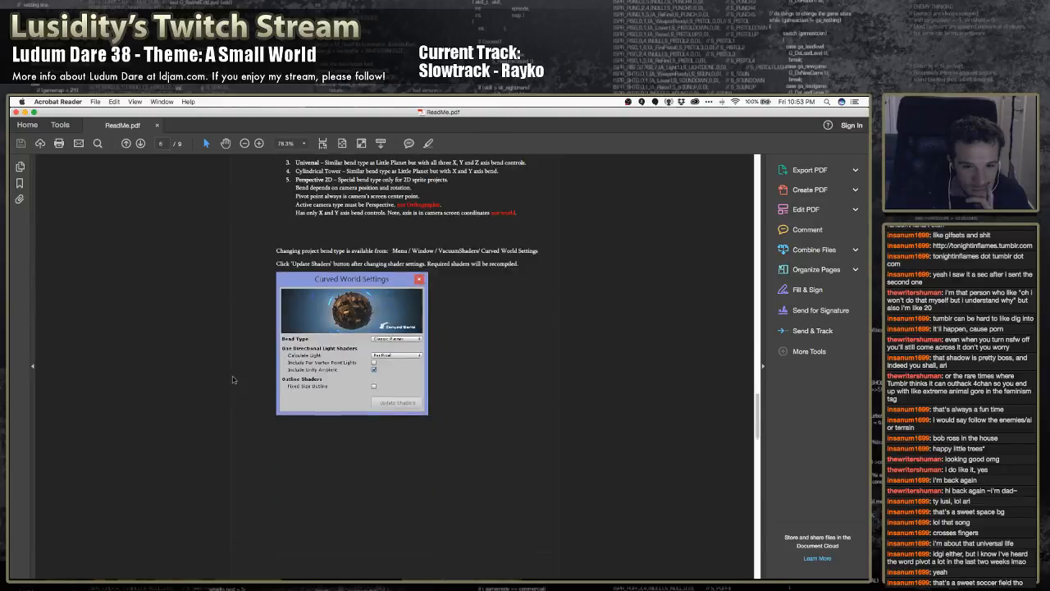
{"action": "scroll", "coordinate": [232, 379], "scroll_direction": "down", "scroll_amount": 20}
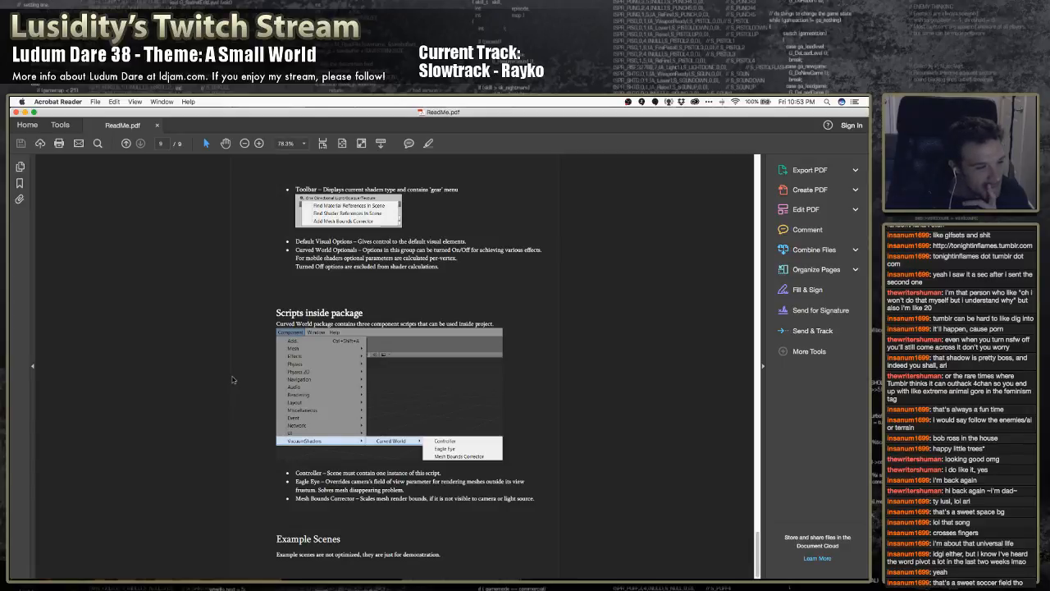
{"action": "scroll", "coordinate": [233, 379], "scroll_direction": "up", "scroll_amount": 15}
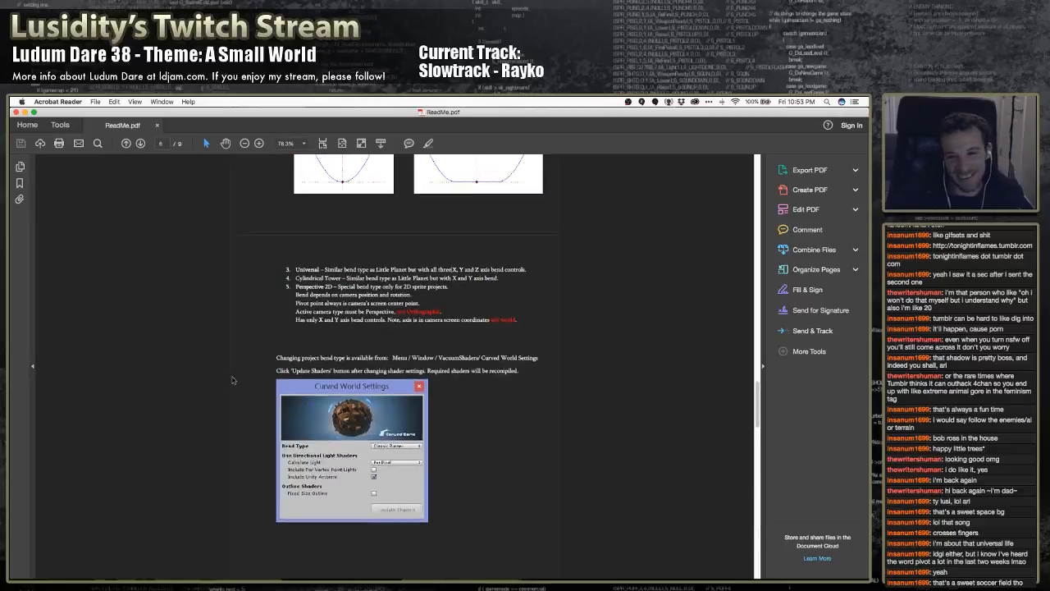
{"action": "scroll", "coordinate": [232, 379], "scroll_direction": "up", "scroll_amount": 20}
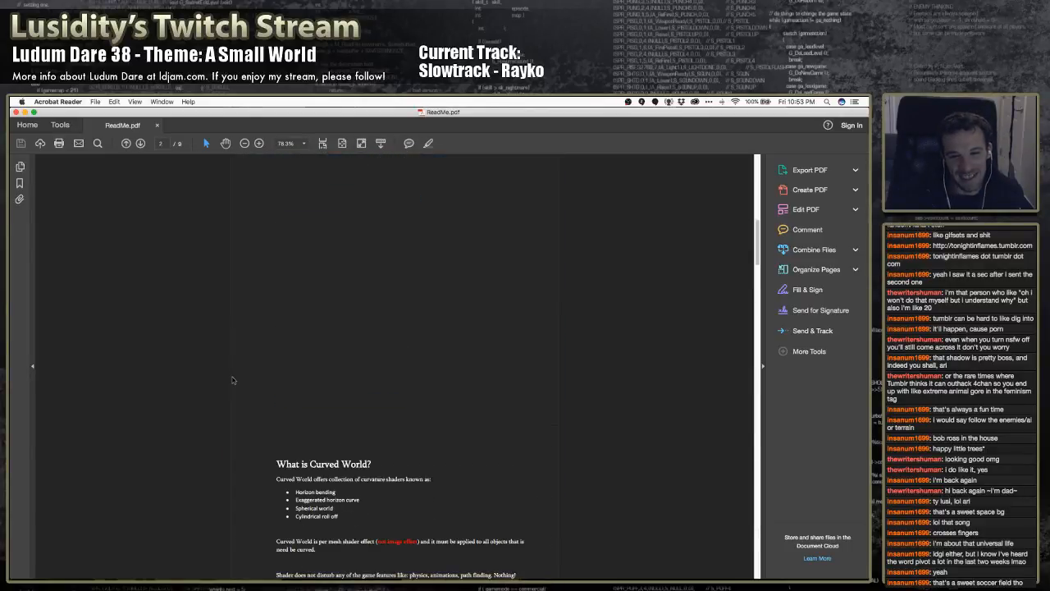
{"action": "scroll", "coordinate": [232, 379], "scroll_direction": "up", "scroll_amount": 5}
{"action": "scroll", "coordinate": [233, 379], "scroll_direction": "down", "scroll_amount": 10}
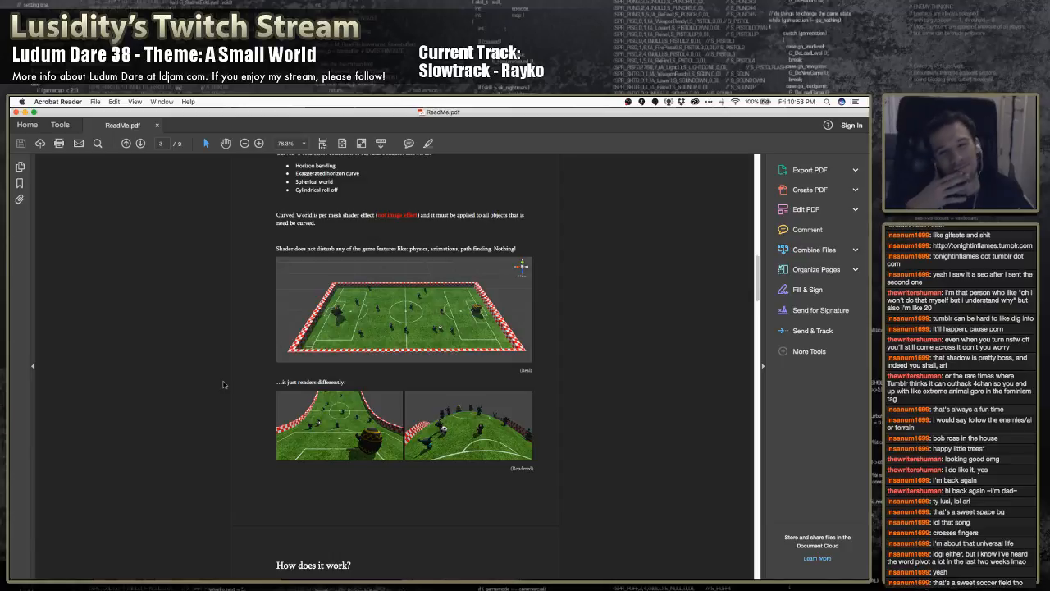
Switch back to Unity and examine the bent world panel and cube from several angles
{"action": "key", "text": "super+Tab"}
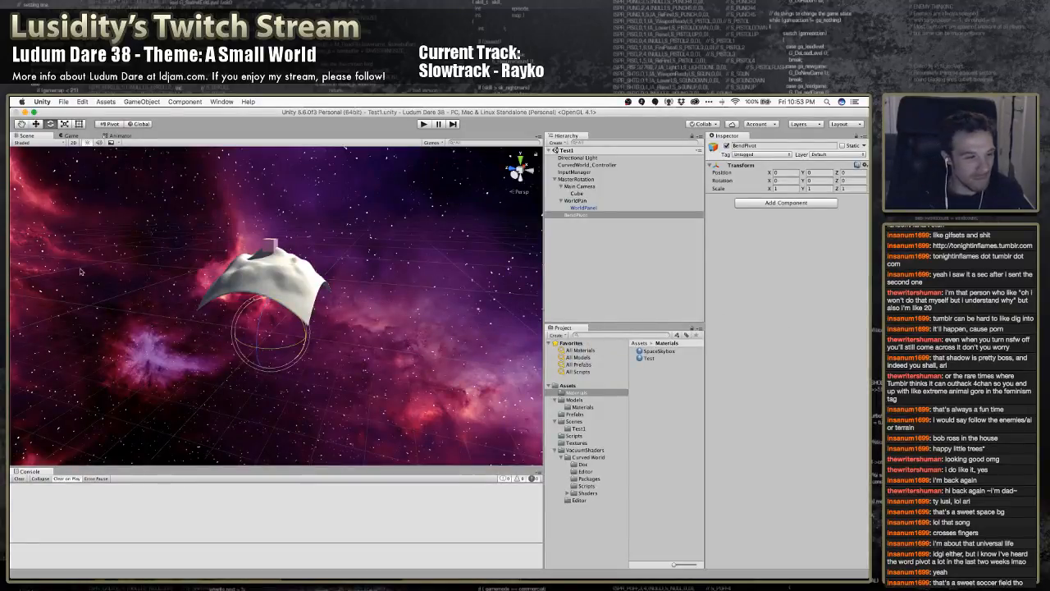
{"action": "key", "text": "super+Tab"}
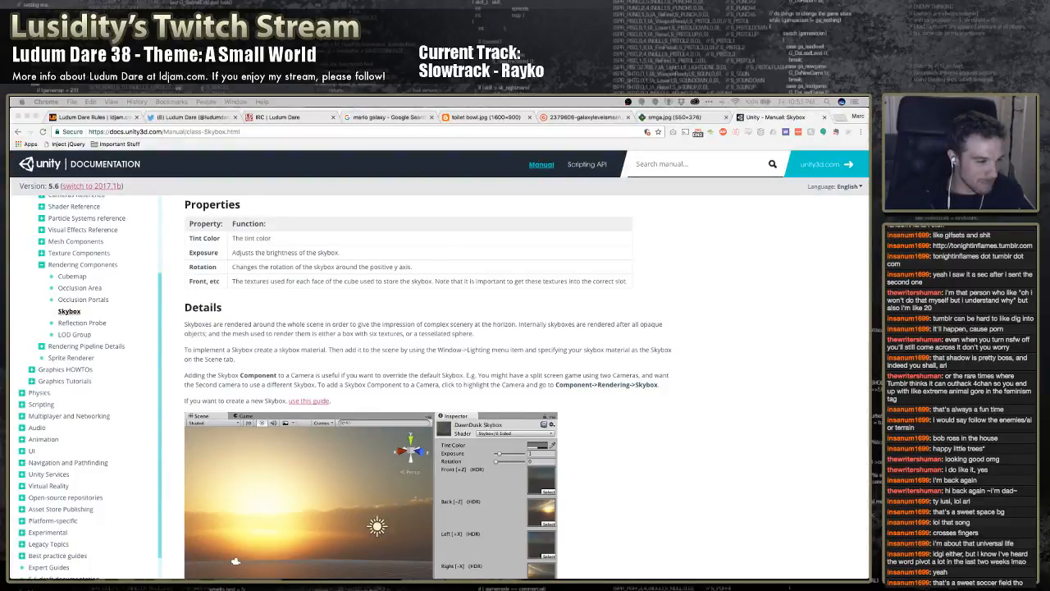
{"action": "key", "text": "super+Tab"}
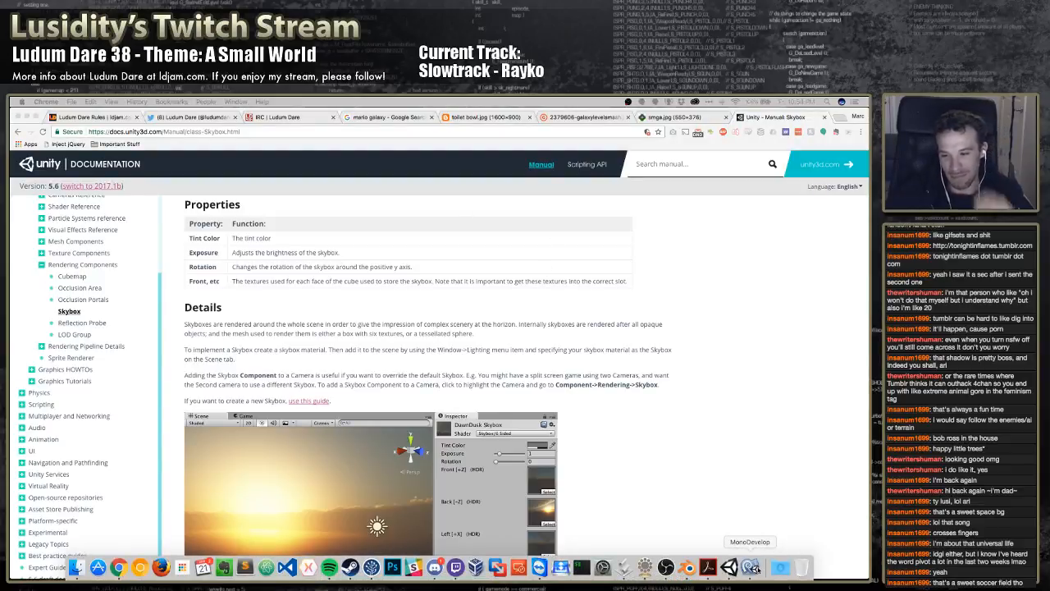
{"action": "left_click", "coordinate": [754, 569]}
{"action": "left_click", "coordinate": [729, 567]}
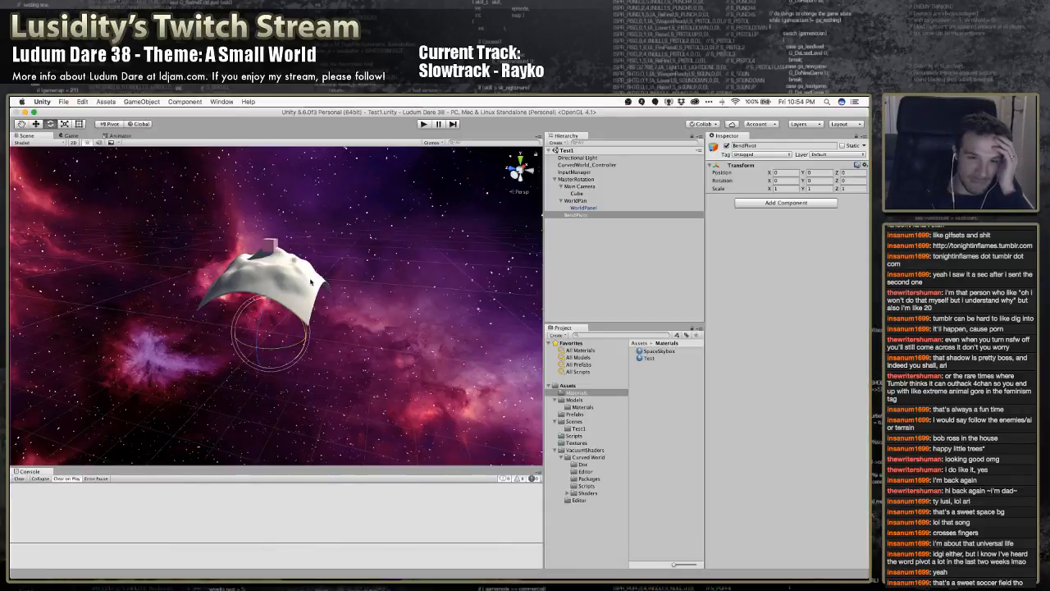
{"action": "right_click_drag", "start_coordinate": [164, 269], "coordinate": [580, 242]}
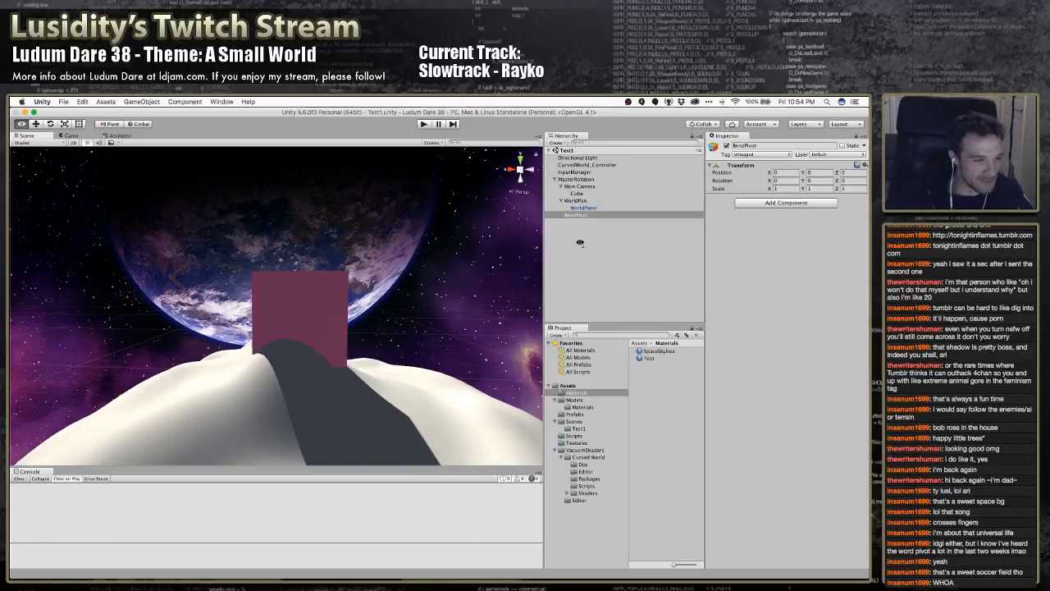
{"action": "right_click_drag", "start_coordinate": [580, 242], "coordinate": [434, 264]}
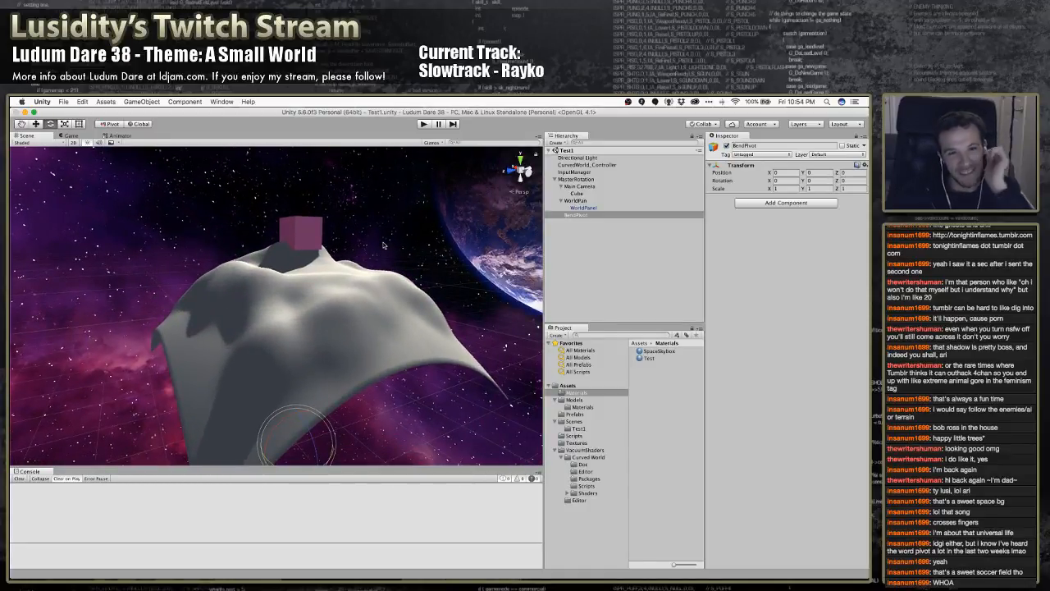
{"action": "right_click_drag", "start_coordinate": [379, 241], "coordinate": [293, 265]}
{"action": "scroll", "coordinate": [289, 260], "scroll_direction": "up", "scroll_amount": 1}
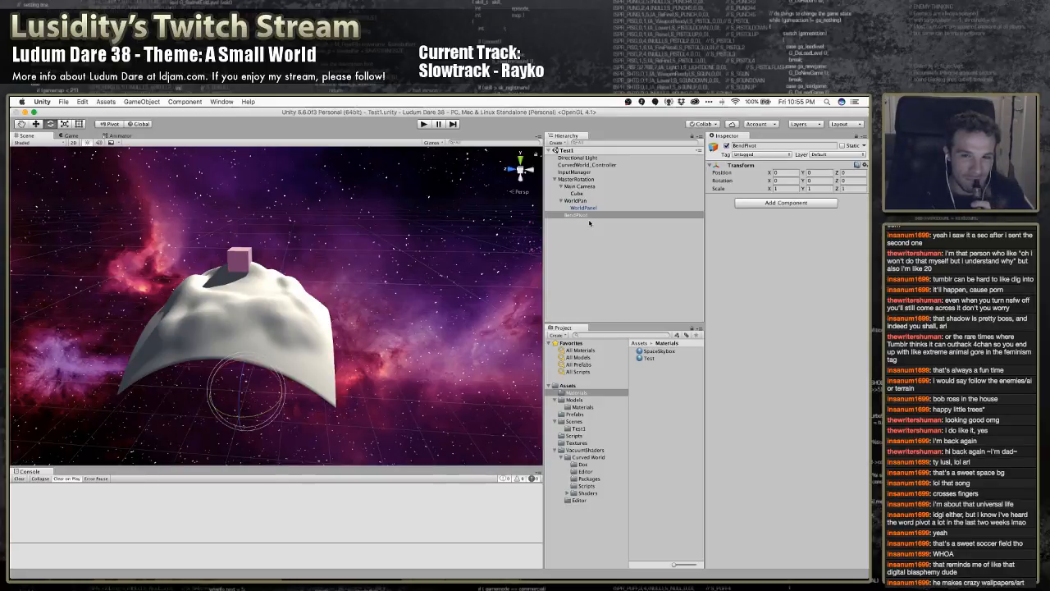
Make BendPivot a child of WorldPan in the scene hierarchy
{"action": "left_click_drag", "start_coordinate": [580, 217], "coordinate": [579, 200]}
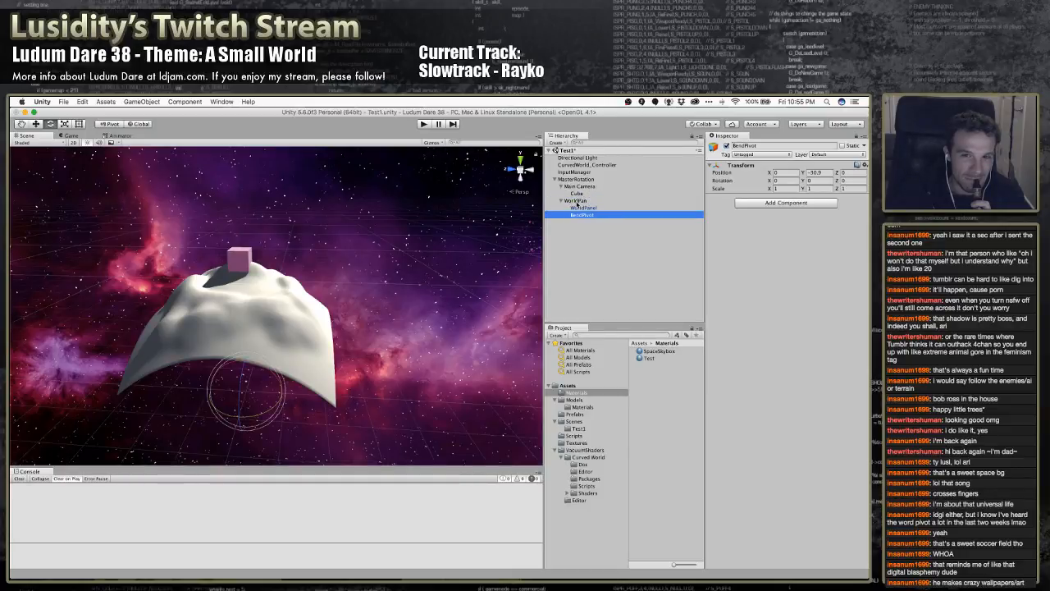
{"action": "left_click", "coordinate": [577, 201]}
Try rotating MasterRotation to about -39 degrees on X, check the Main Camera preview, and undo the rotation
{"action": "left_click", "coordinate": [576, 179]}
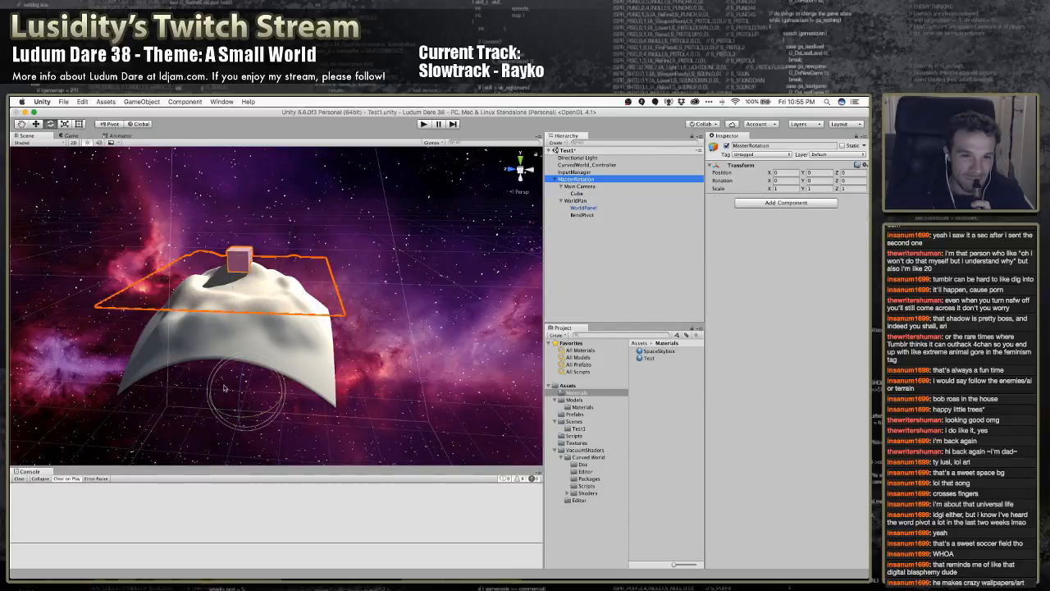
{"action": "left_click_drag", "start_coordinate": [258, 365], "coordinate": [277, 393]}
{"action": "key", "text": "super+z"}
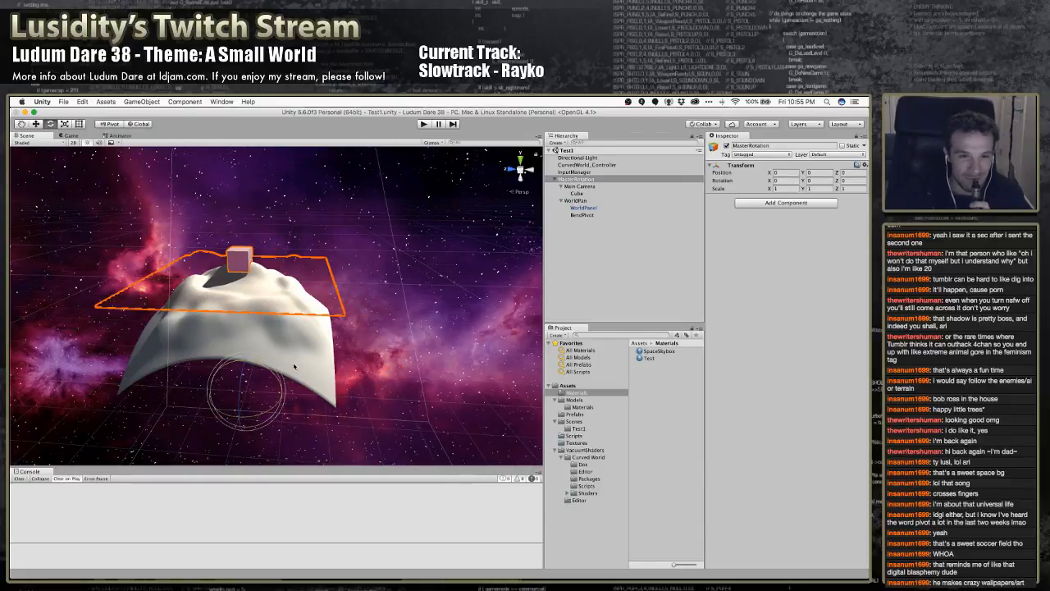
{"action": "left_click_drag", "start_coordinate": [271, 369], "coordinate": [359, 318]}
{"action": "right_click_drag", "start_coordinate": [359, 318], "coordinate": [468, 289]}
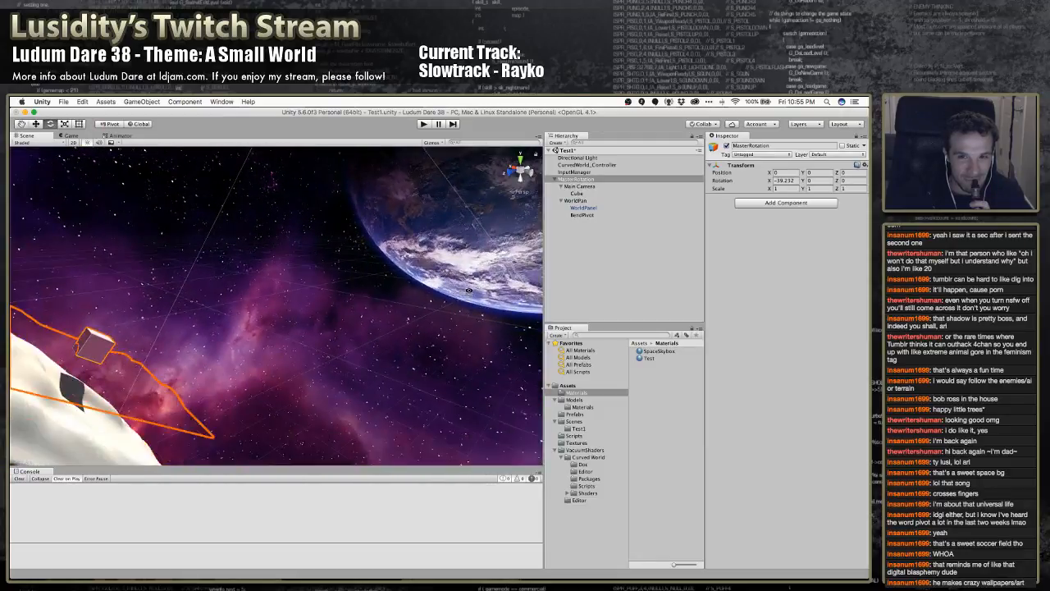
{"action": "left_click", "coordinate": [579, 187]}
{"action": "right_click_drag", "start_coordinate": [345, 279], "coordinate": [255, 332]}
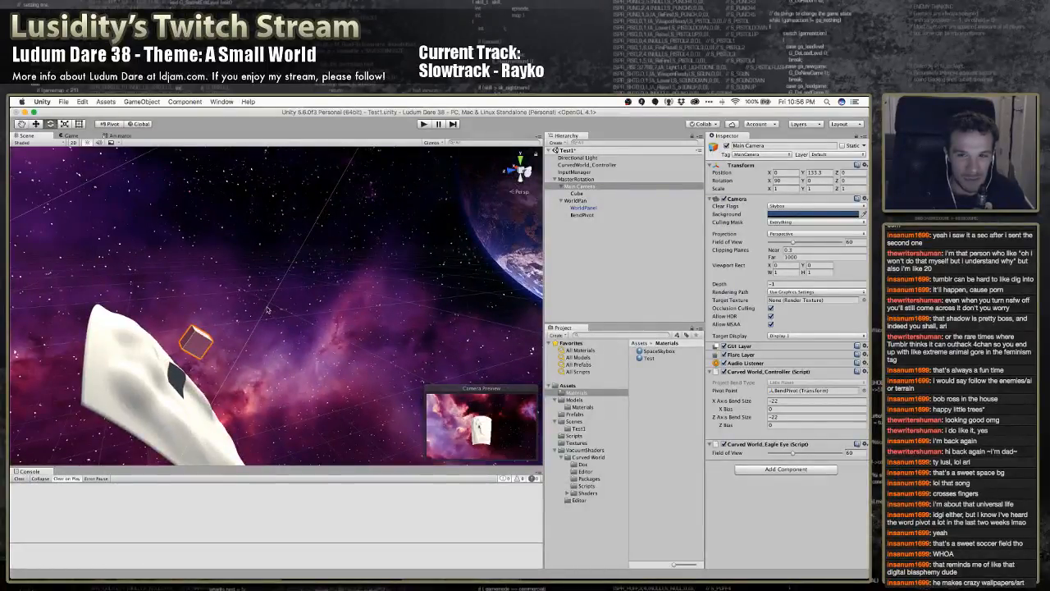
{"action": "key", "text": "super+z"}
{"action": "key", "text": "super+z"}
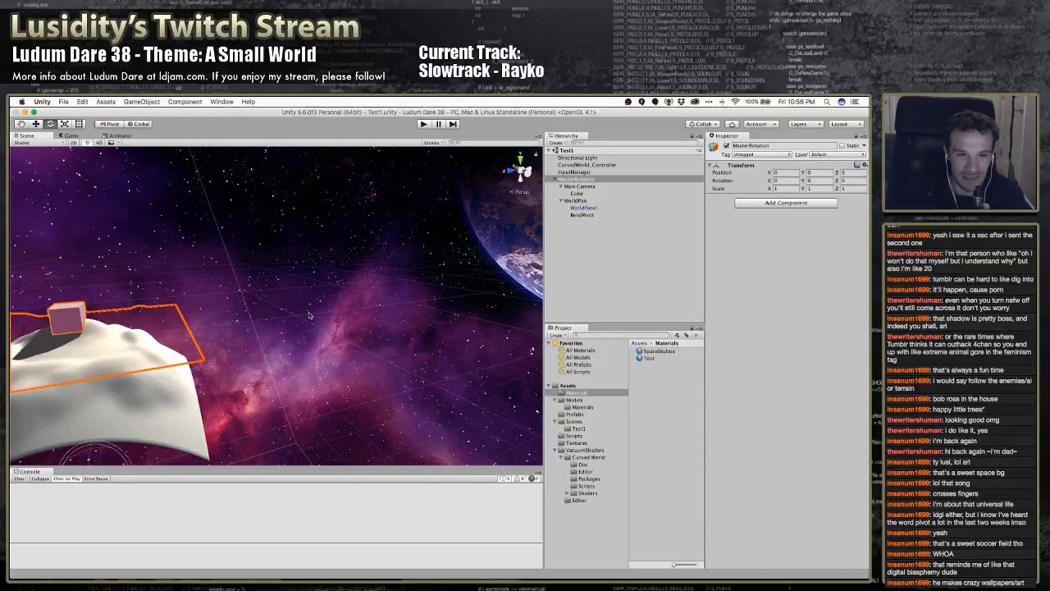
Move BendPivot out of WorldPan to the root of the scene hierarchy and save the scene
{"action": "right_click_drag", "start_coordinate": [267, 310], "coordinate": [206, 315]}
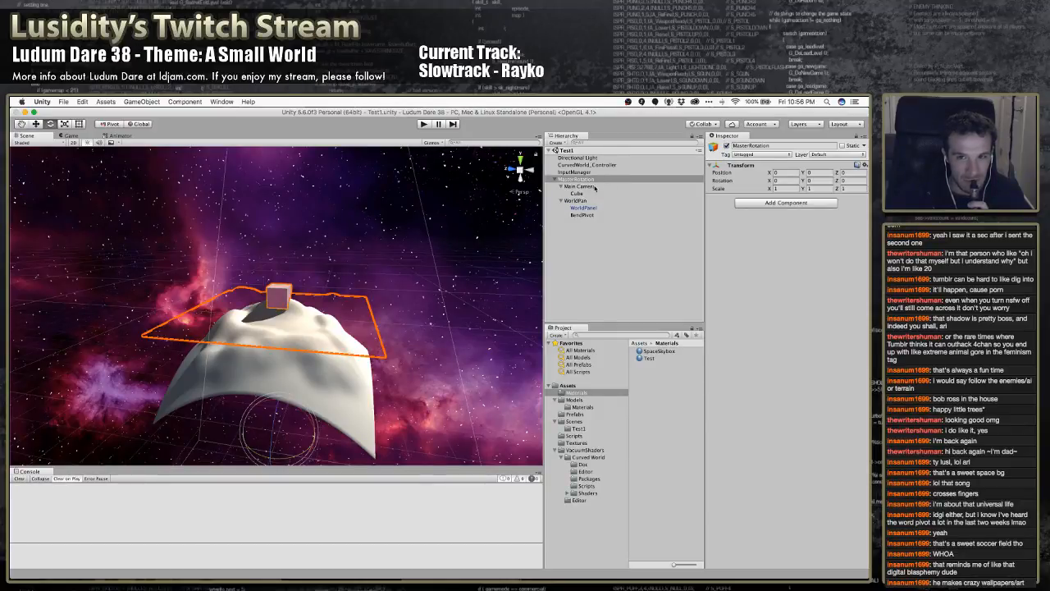
{"action": "left_click", "coordinate": [585, 215]}
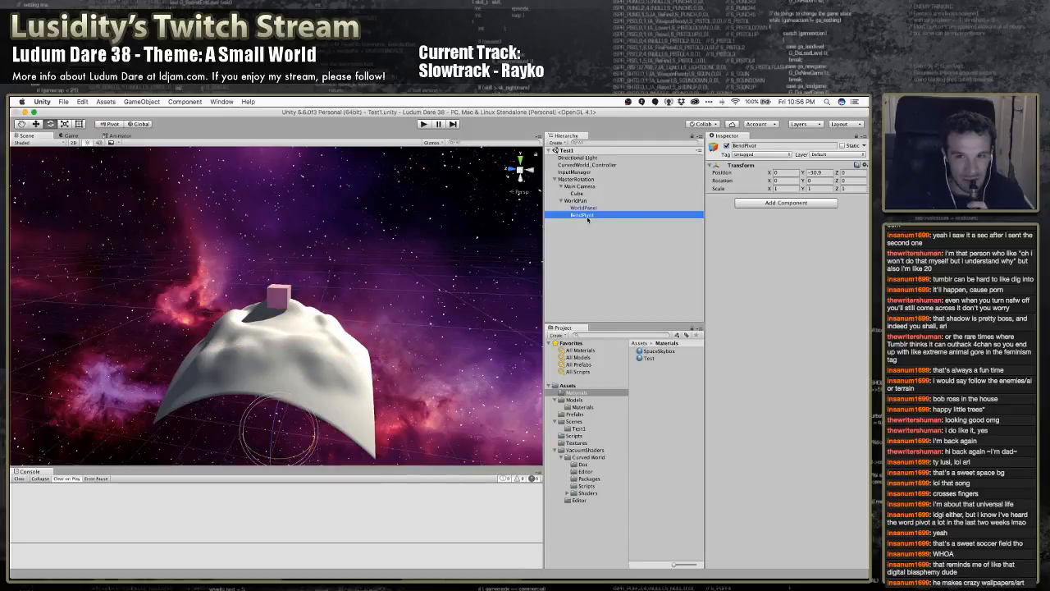
{"action": "left_click_drag", "start_coordinate": [587, 219], "coordinate": [584, 178]}
{"action": "left_click_drag", "start_coordinate": [582, 215], "coordinate": [591, 255]}
{"action": "key", "text": "super+s"}
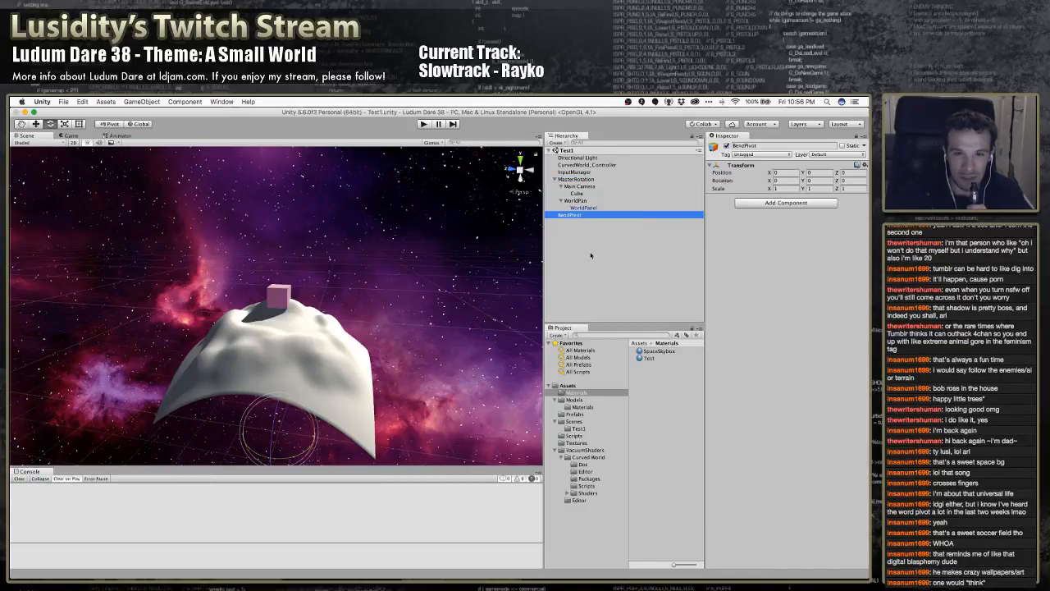
Try rotating MasterRotation to about -35 degrees on X, and undo the rotation
{"action": "left_click", "coordinate": [577, 178]}
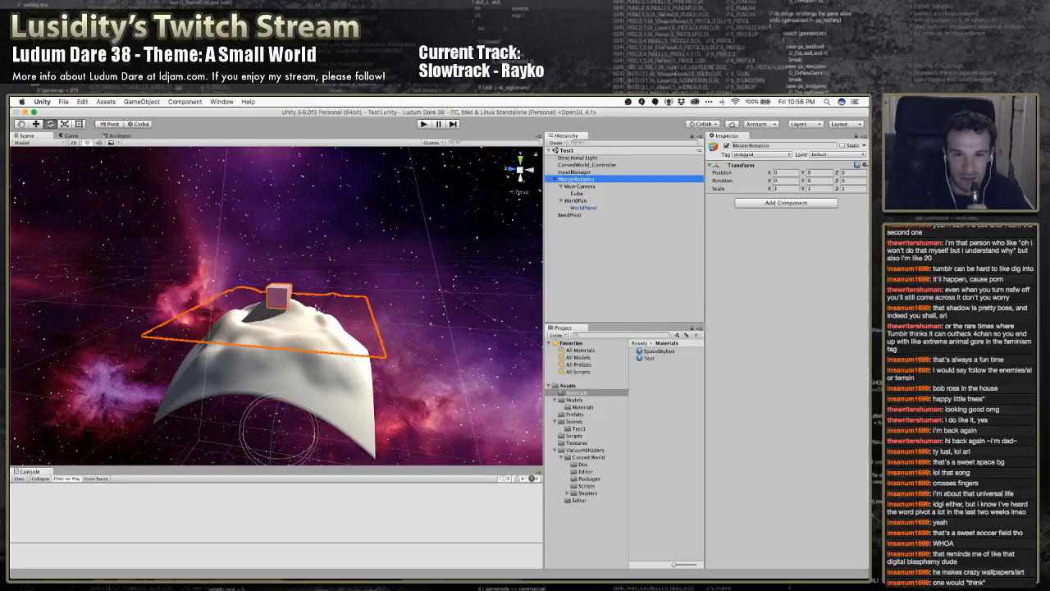
{"action": "left_click_drag", "start_coordinate": [306, 402], "coordinate": [340, 428]}
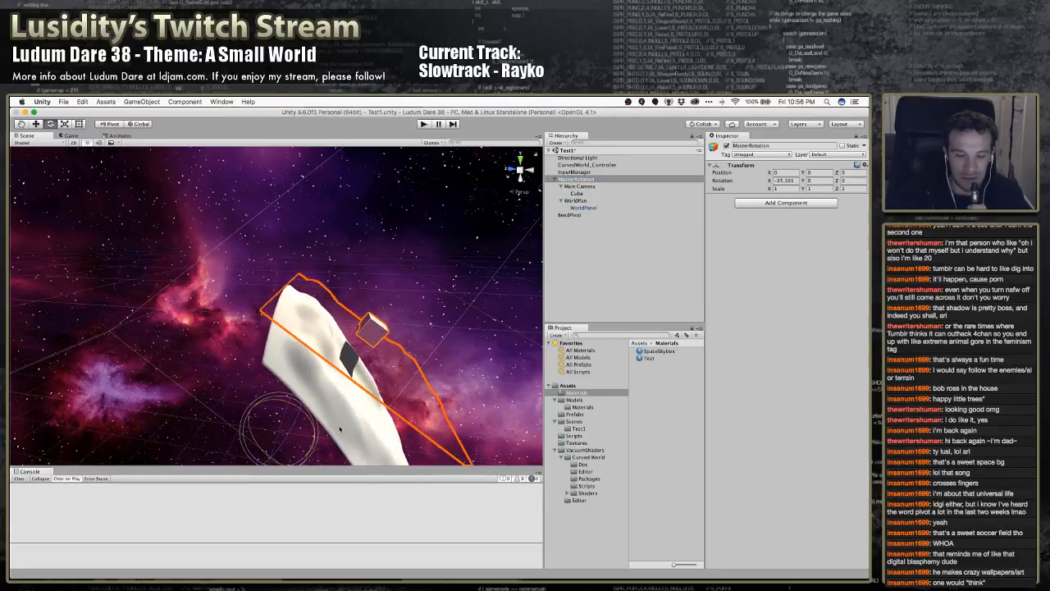
{"action": "key", "text": "super+z"}
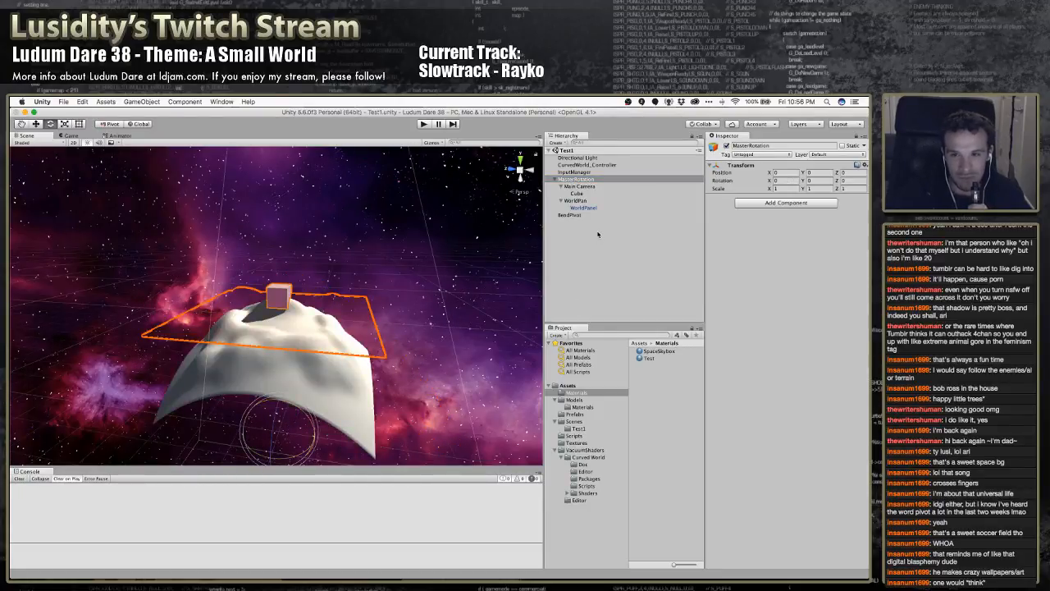
Check the pivot point reference on Main Camera's Curved World controller, and inspect the VacuumShaders.CurvedWorld library in the Scripts folder
{"action": "left_click", "coordinate": [579, 186]}
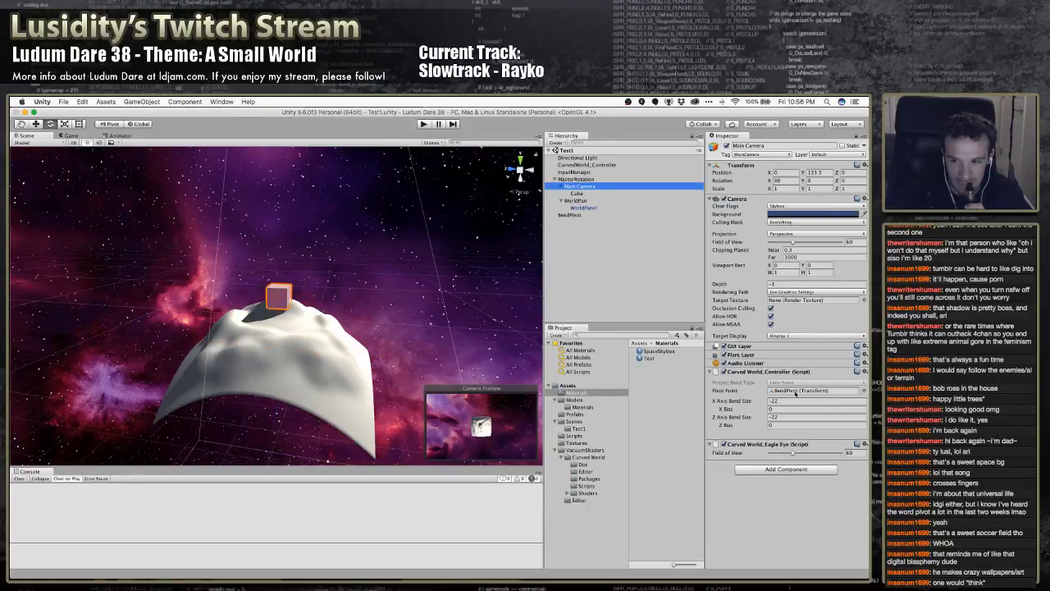
{"action": "left_click", "coordinate": [796, 391]}
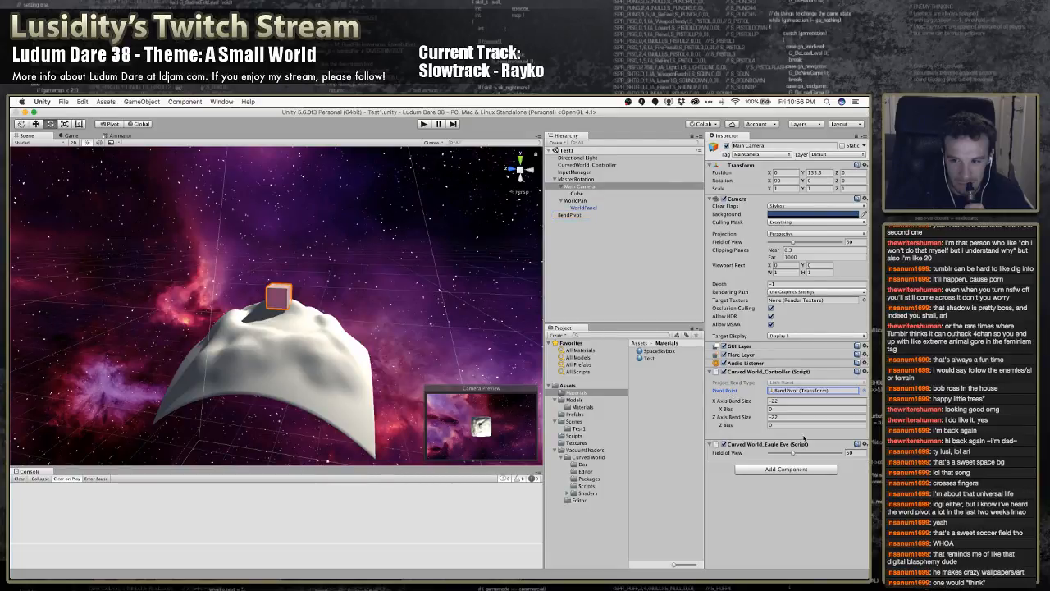
{"action": "left_click", "coordinate": [607, 486]}
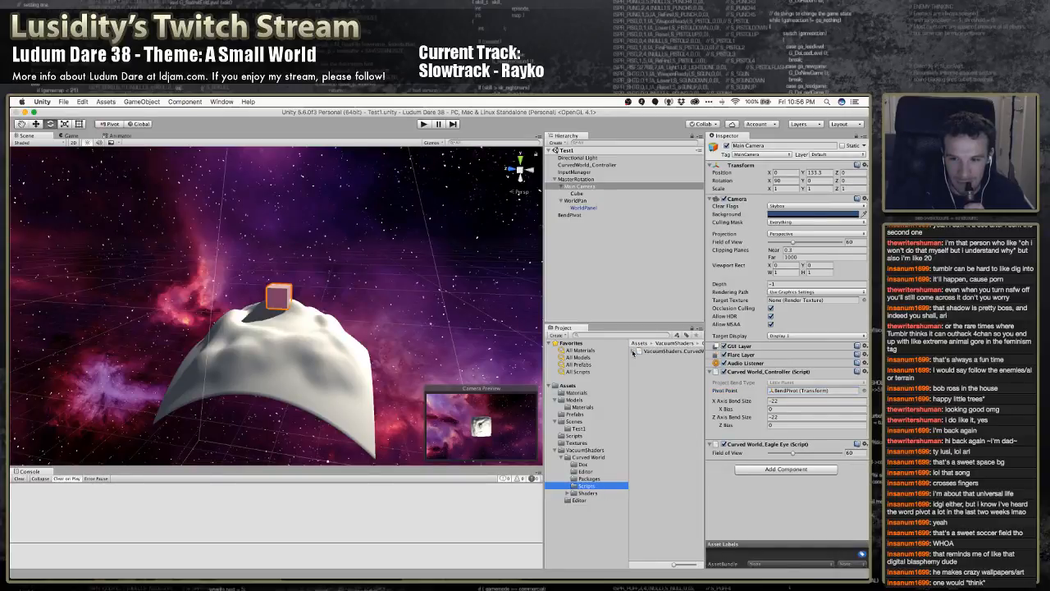
{"action": "left_click", "coordinate": [634, 351]}
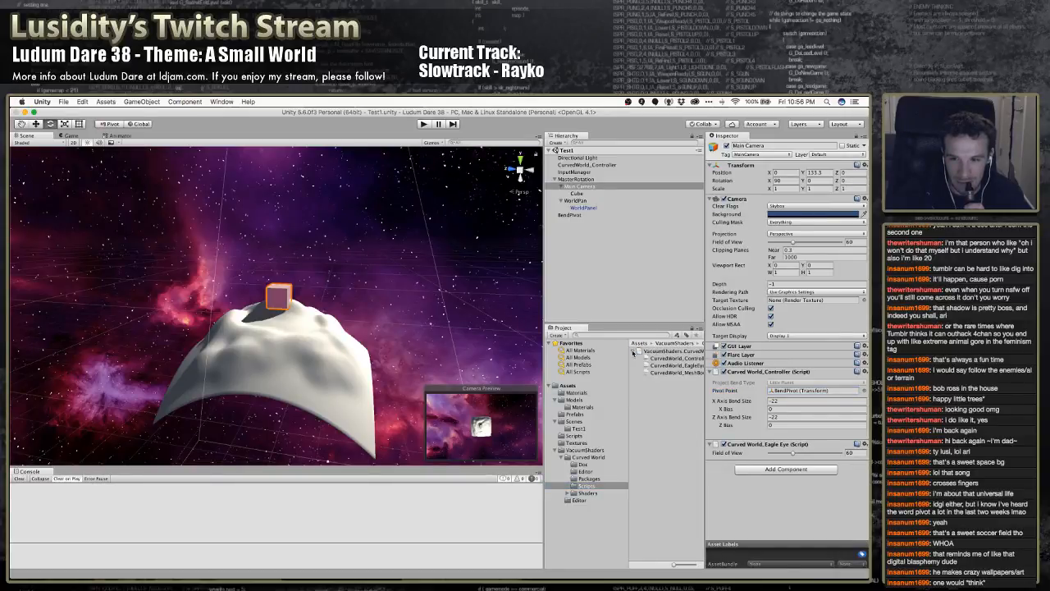
{"action": "left_click", "coordinate": [678, 358]}
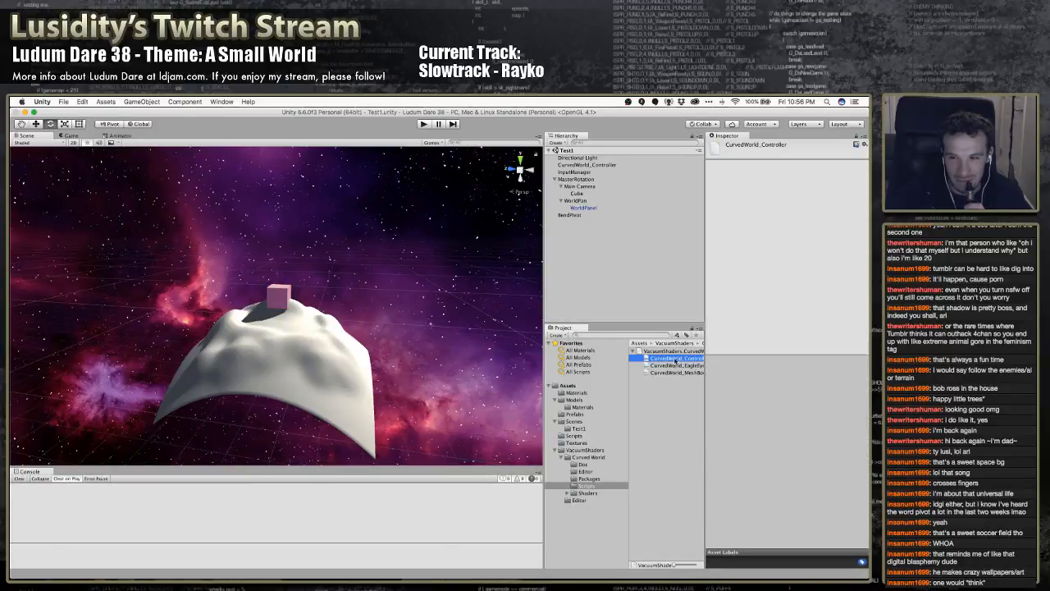
{"action": "left_click", "coordinate": [674, 352]}
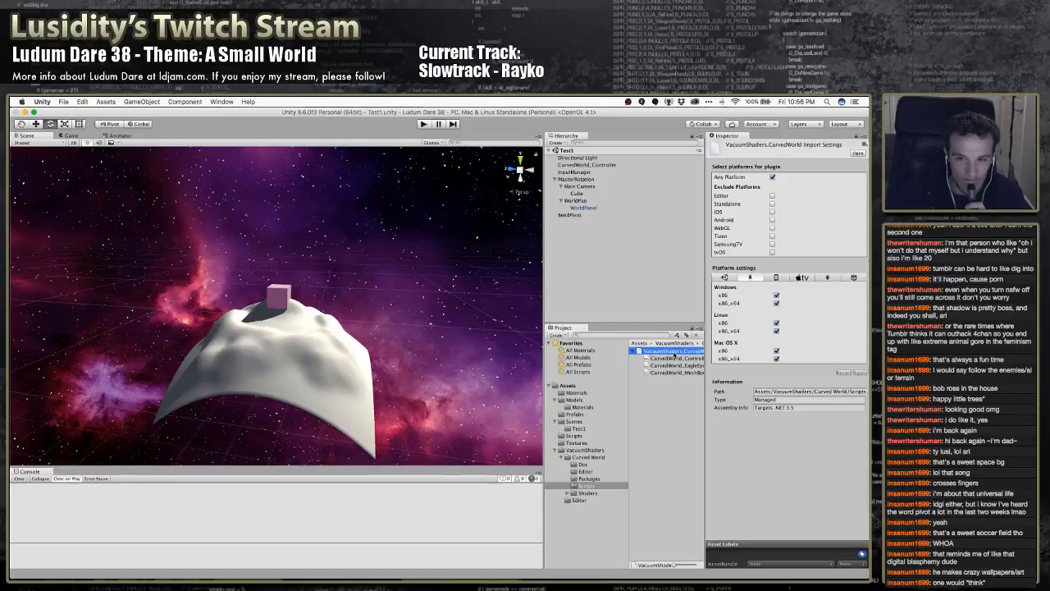
{"action": "double_click", "coordinate": [675, 354]}
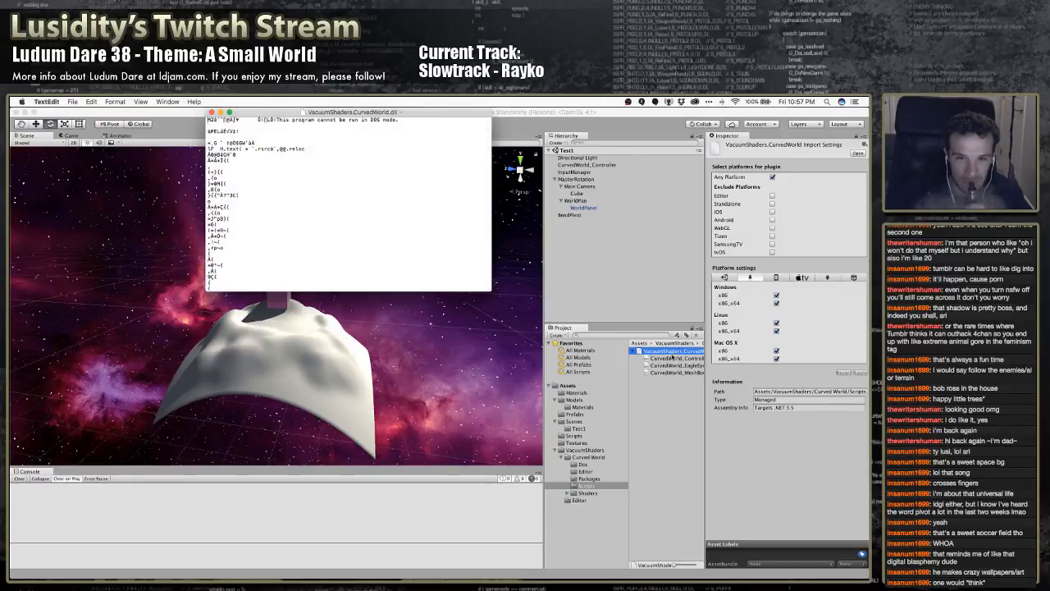
{"action": "left_click", "coordinate": [212, 113]}
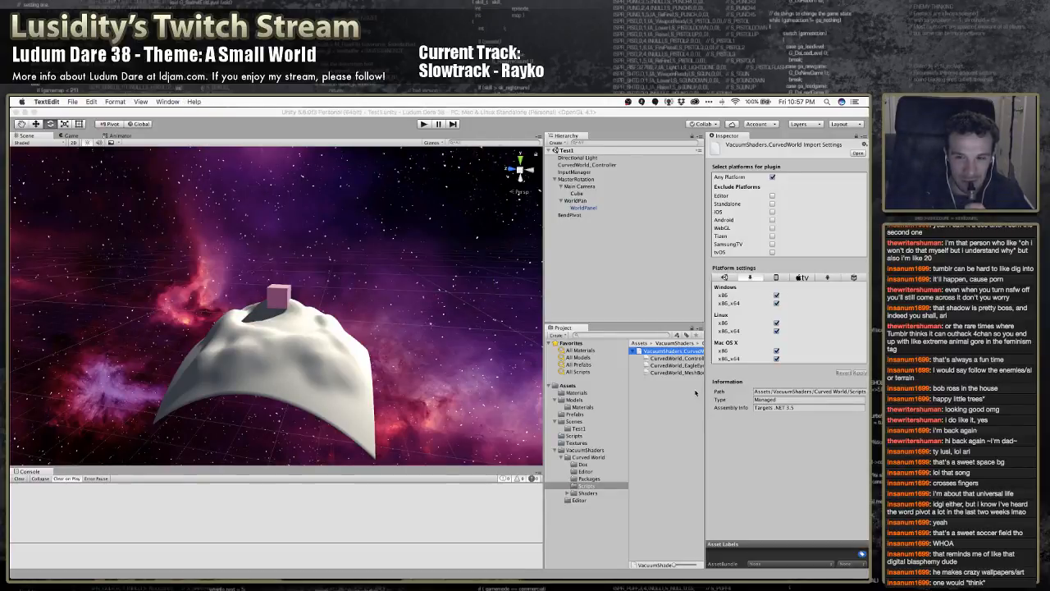
{"action": "left_click", "coordinate": [632, 353]}
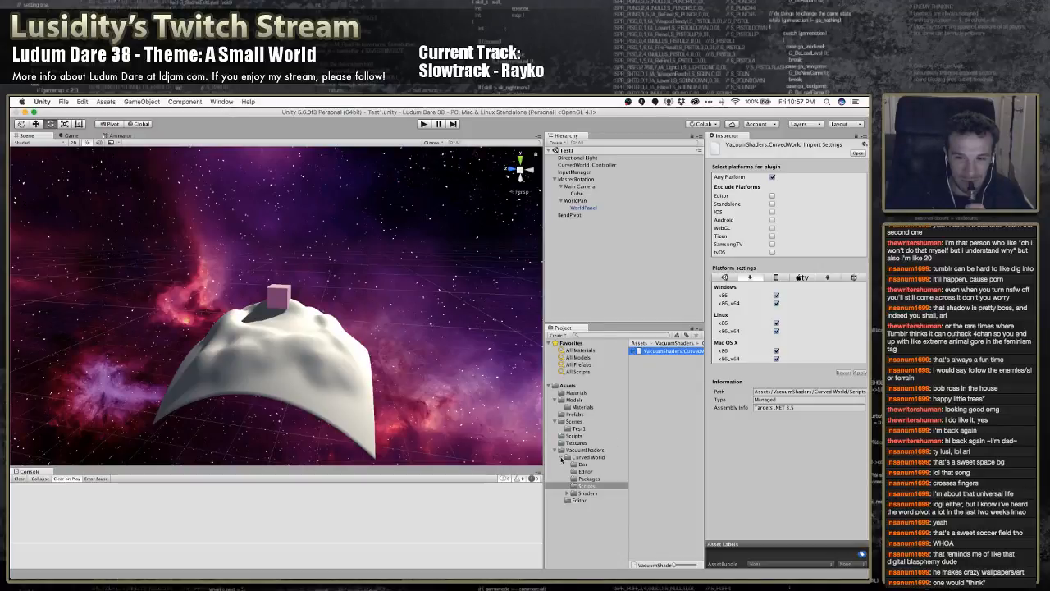
Browse Curved World's Shaders subfolders, look through the One Directional shaders, and collapse the Curved World folder
{"action": "left_click", "coordinate": [570, 486]}
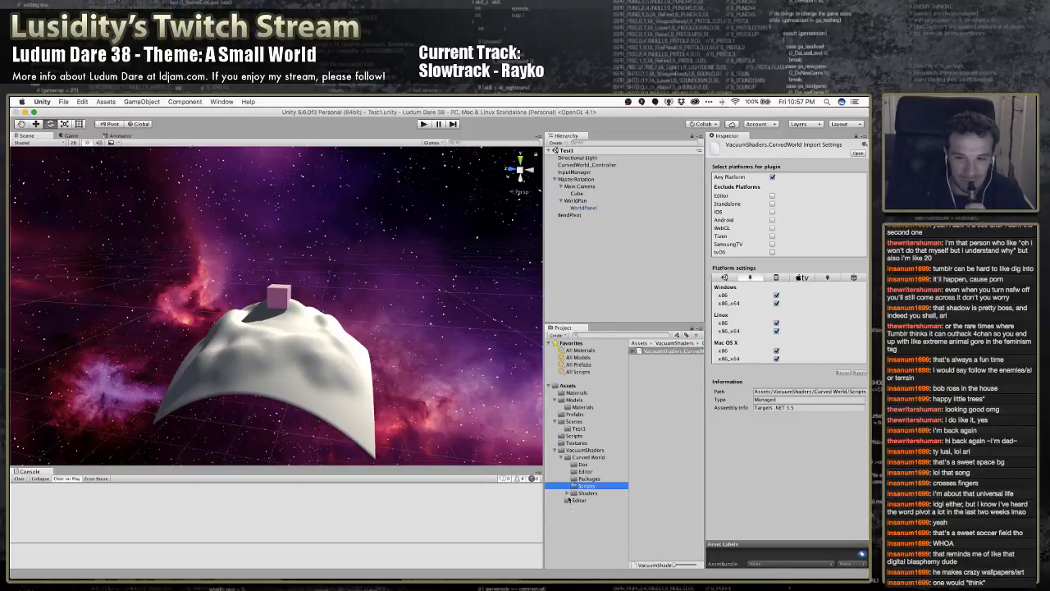
{"action": "left_click", "coordinate": [568, 493]}
{"action": "scroll", "coordinate": [571, 491], "scroll_direction": "down", "scroll_amount": 1}
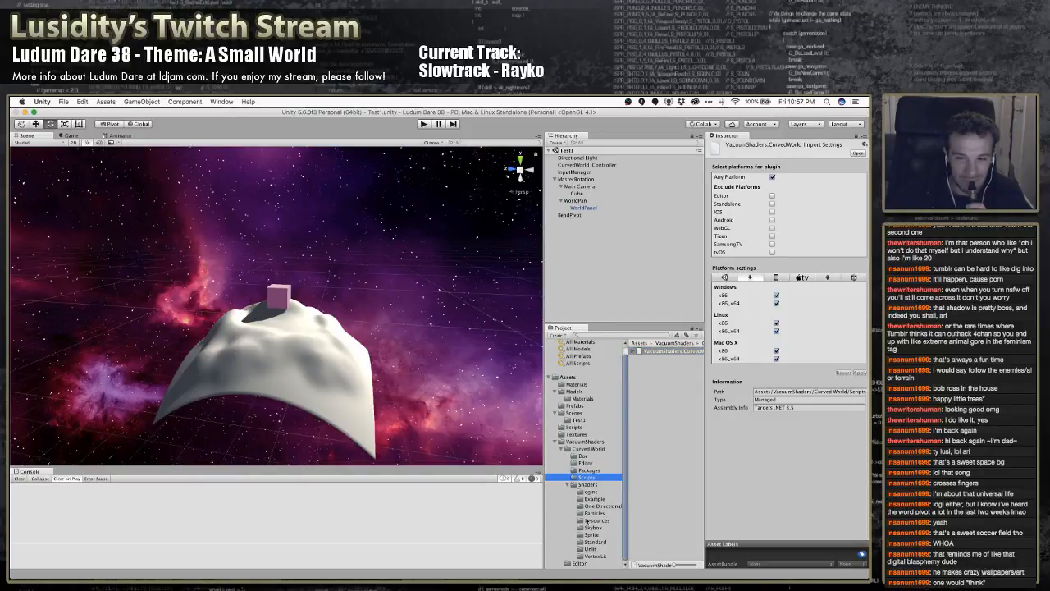
{"action": "scroll", "coordinate": [590, 537], "scroll_direction": "up", "scroll_amount": 1}
{"action": "scroll", "coordinate": [590, 533], "scroll_direction": "down", "scroll_amount": 1}
{"action": "left_click", "coordinate": [601, 513]}
{"action": "left_click", "coordinate": [599, 506]}
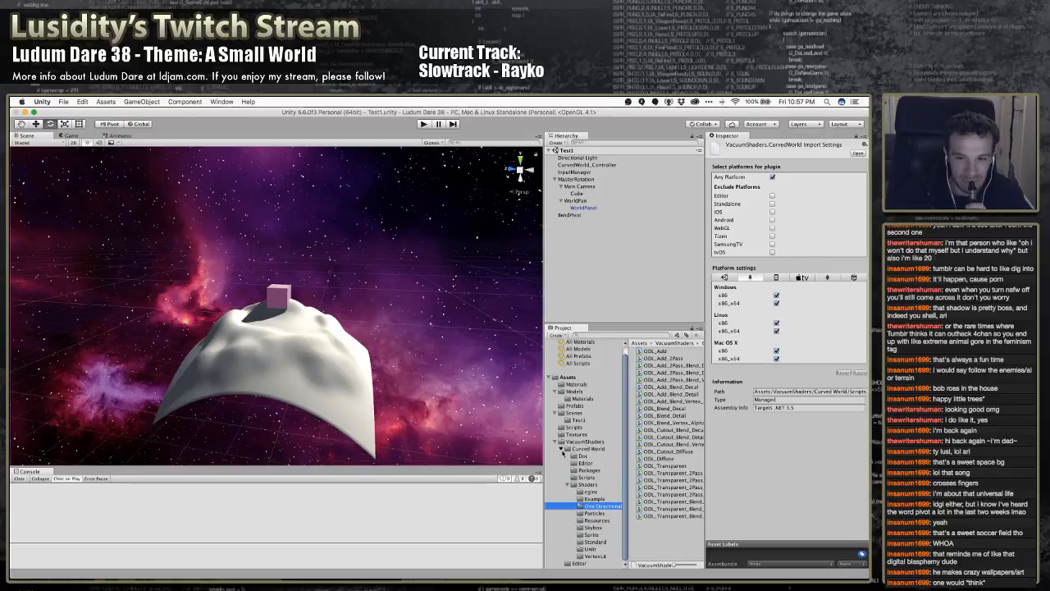
{"action": "left_click", "coordinate": [564, 449]}
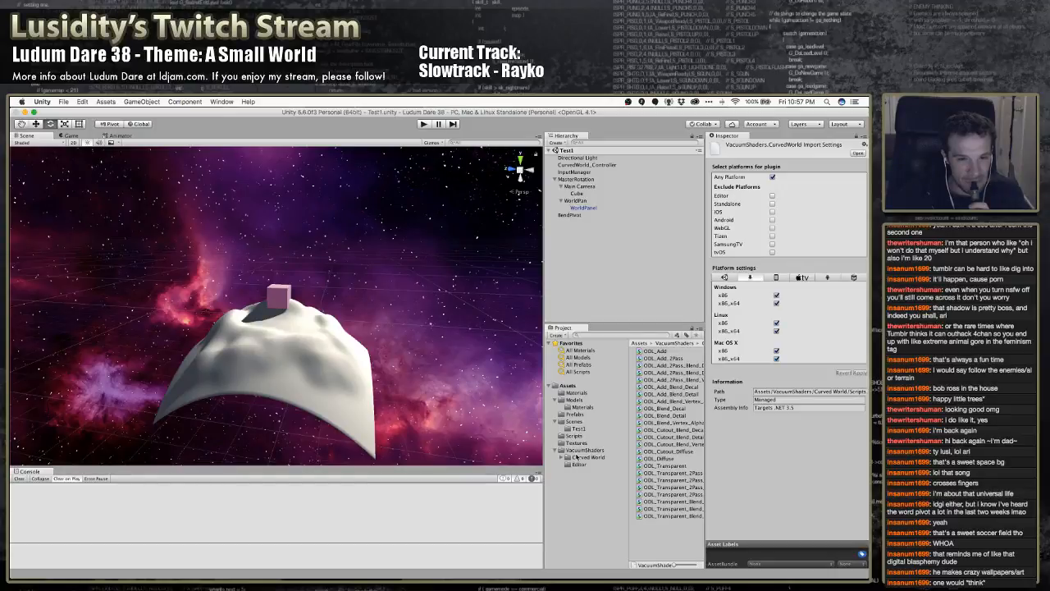
{"action": "left_click", "coordinate": [585, 262]}
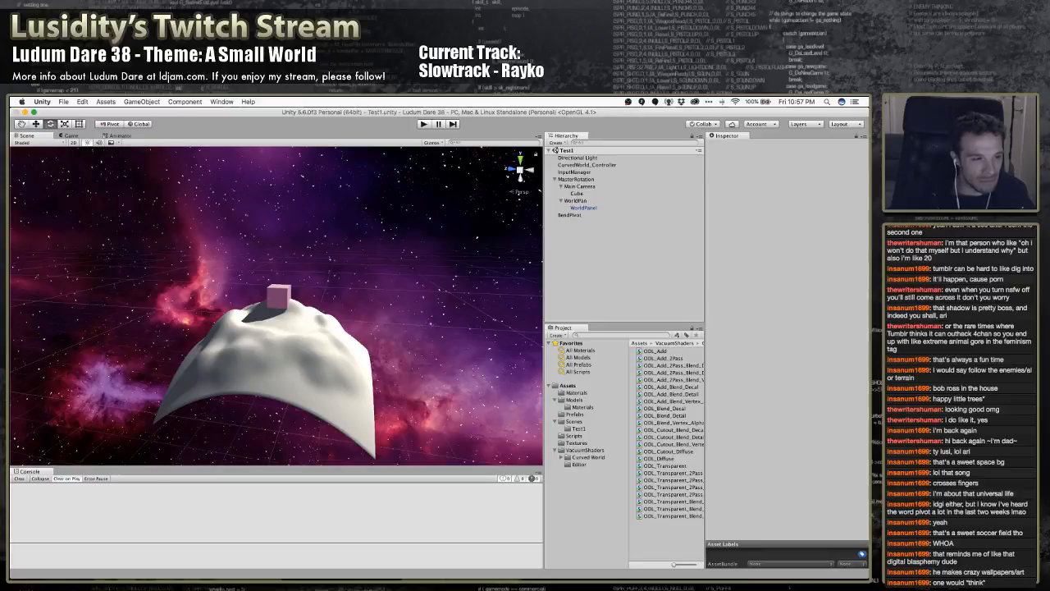
{"action": "key", "text": "super+Tab"}
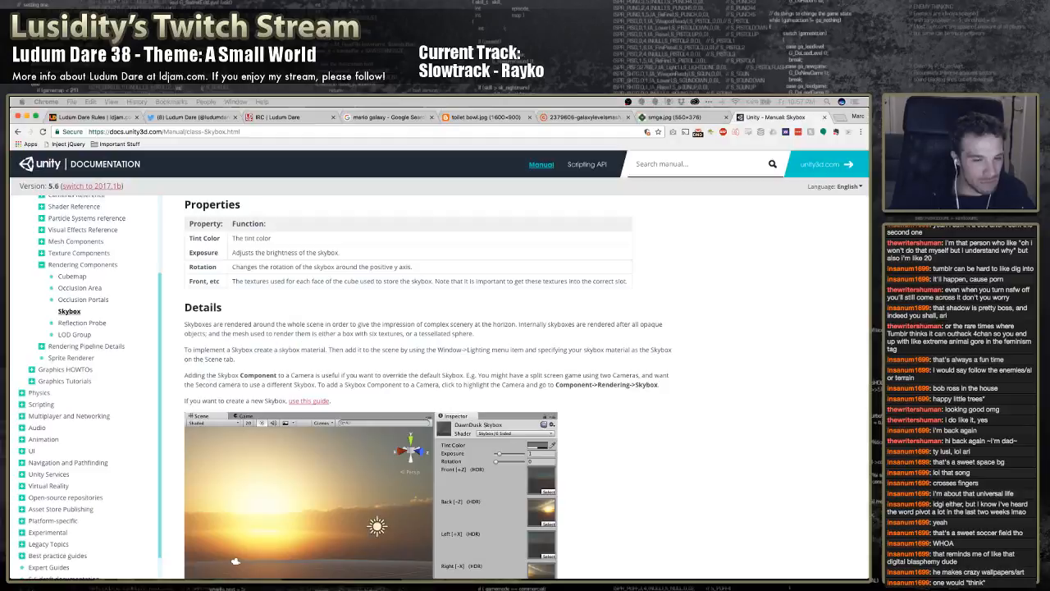
{"action": "left_click", "coordinate": [633, 578]}
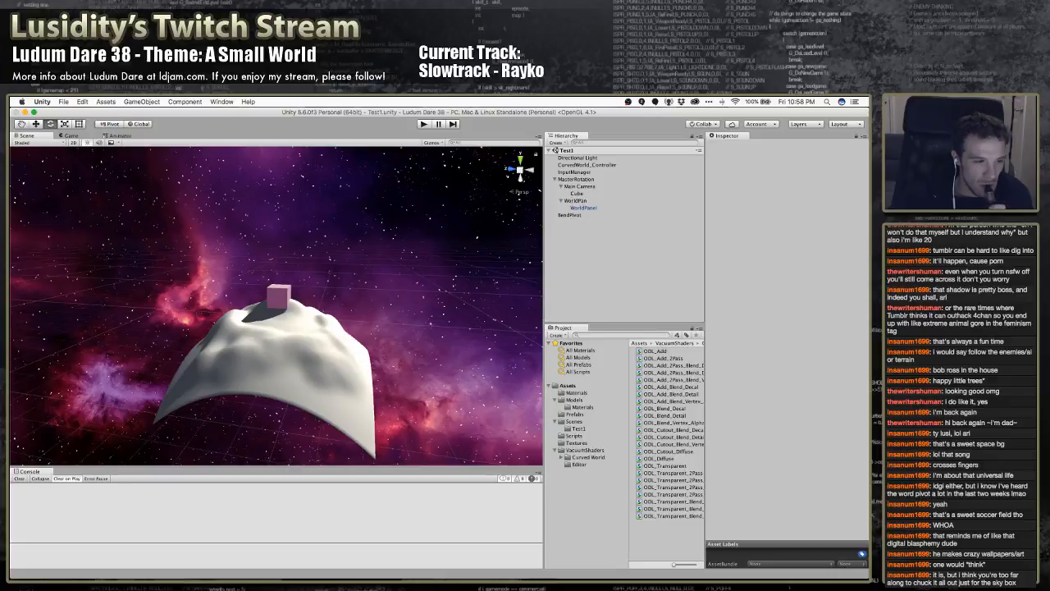
{"action": "key", "text": "super+Tab"}
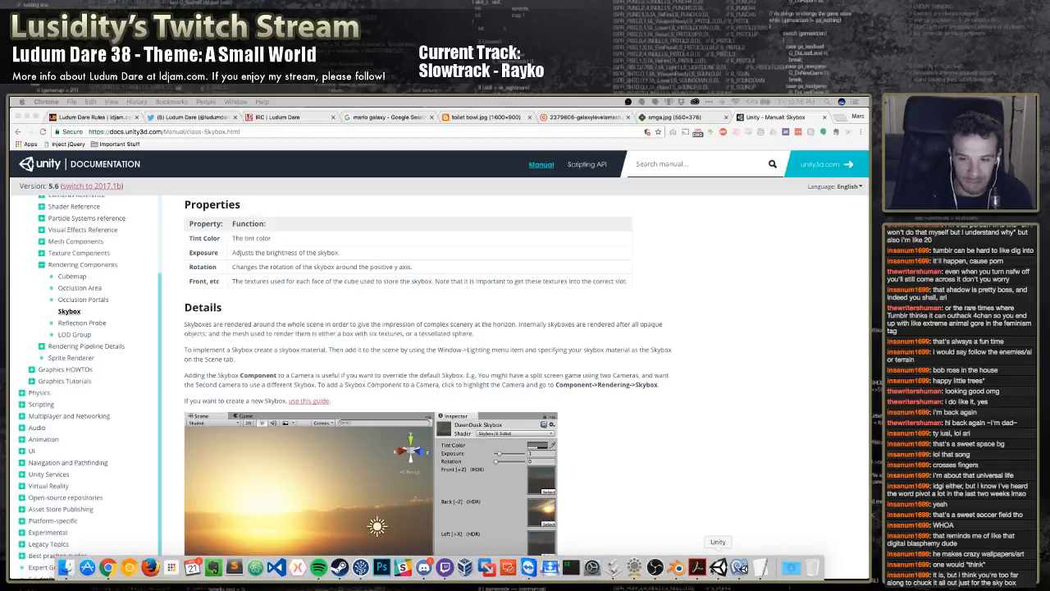
{"action": "left_click", "coordinate": [718, 566]}
{"action": "right_click_drag", "start_coordinate": [395, 324], "coordinate": [402, 330]}
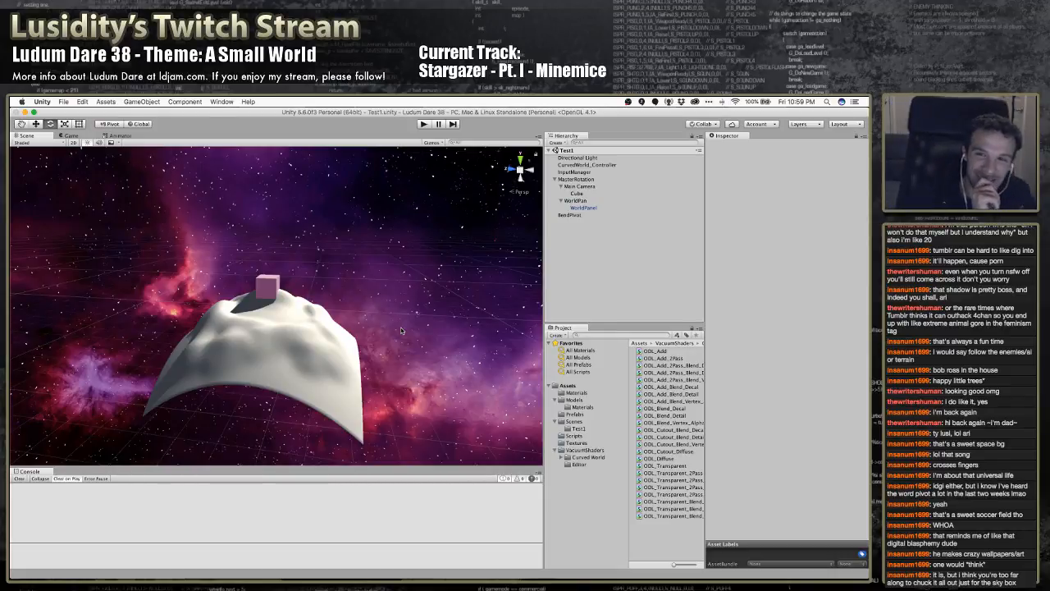
Move Main Camera and WorldPan out of MasterRotation to the scene root and save the scene
{"action": "left_click", "coordinate": [576, 179]}
{"action": "left_click_drag", "start_coordinate": [577, 187], "coordinate": [591, 246]}
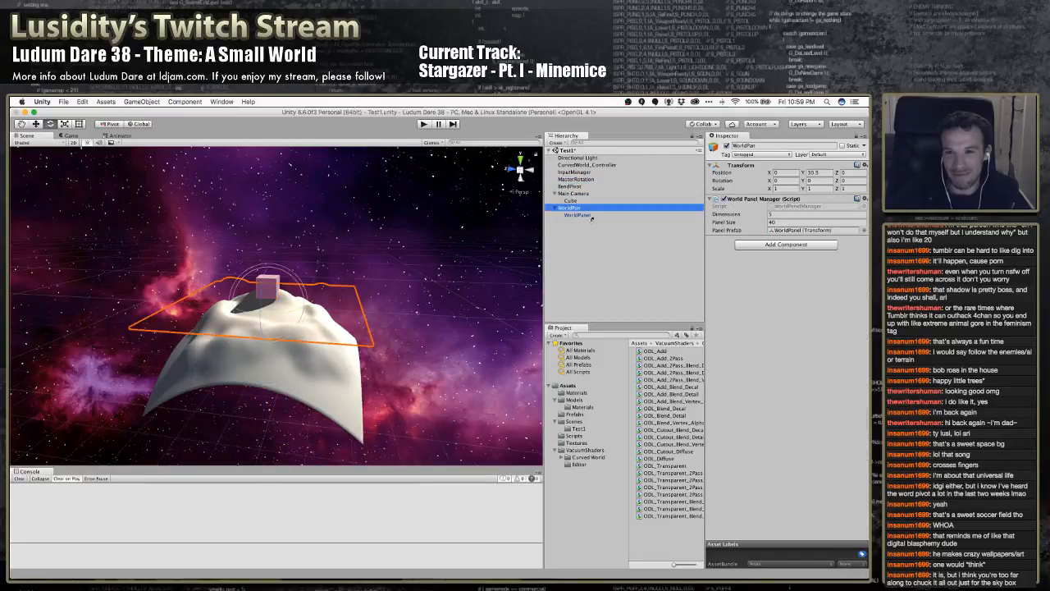
{"action": "left_click", "coordinate": [579, 187]}
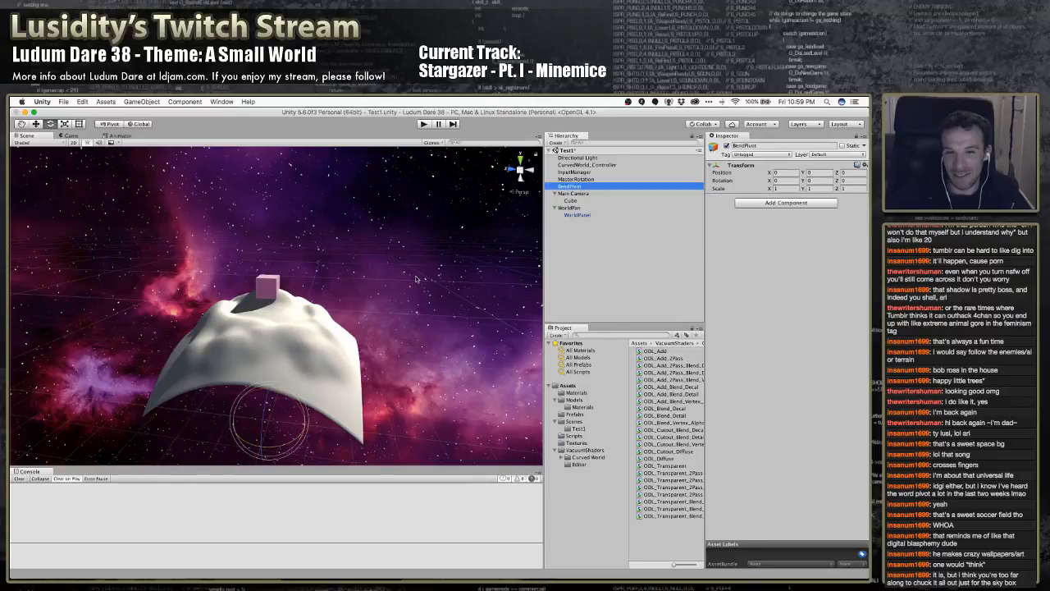
{"action": "key", "text": "w"}
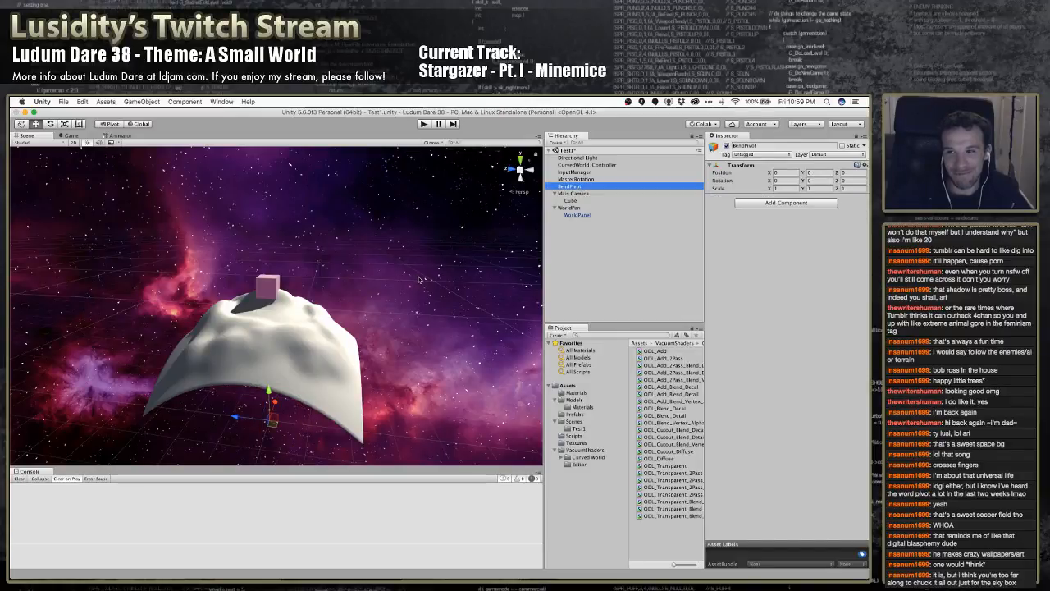
Check the WorldPanel and BendPivot transforms, and delete the MasterRotation object from the scene
{"action": "left_click", "coordinate": [579, 215]}
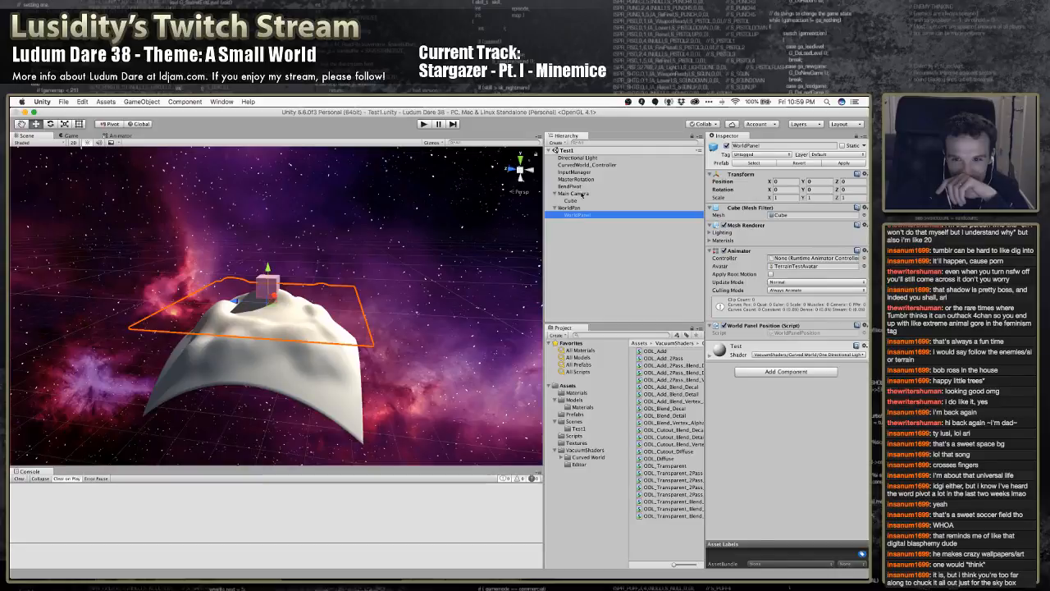
{"action": "left_click", "coordinate": [579, 187]}
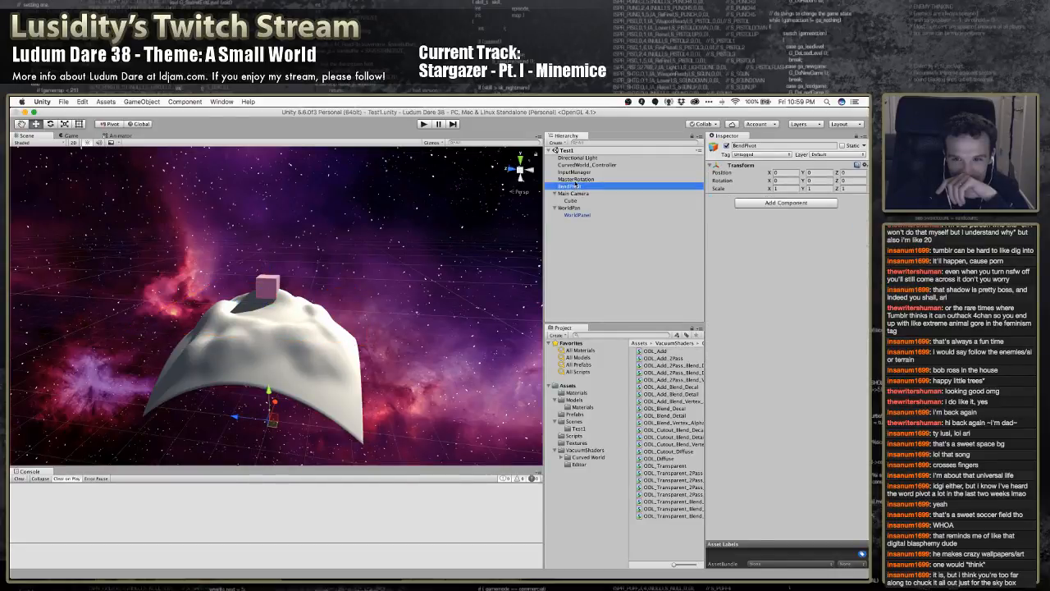
{"action": "left_click", "coordinate": [577, 180]}
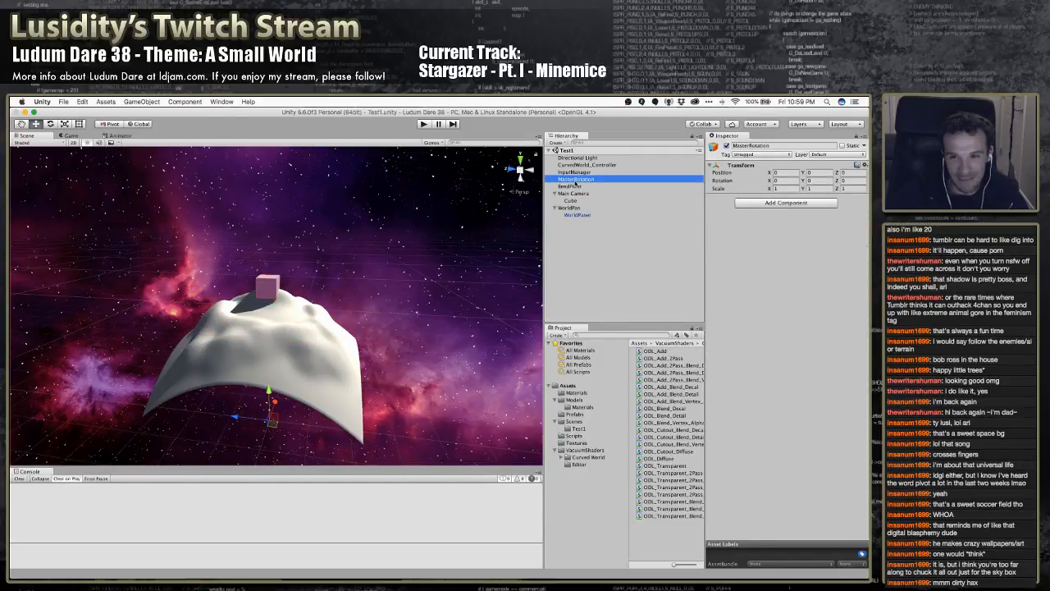
{"action": "key", "text": "super+BackSpace"}
Switch to the WorldPanelPosition.cs script in MonoDevelop and quit TextEdit
{"action": "key", "text": "super+Tab"}
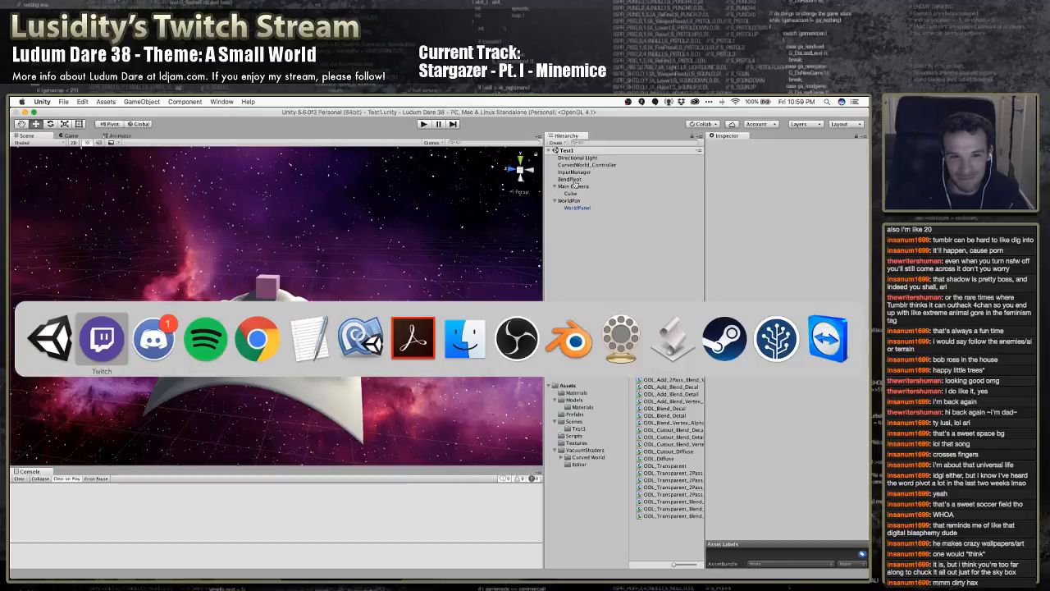
{"action": "key", "text": "super+Tab"}
{"action": "key", "text": "super+Tab"}
{"action": "key", "text": "super+Tab"}
{"action": "key", "text": "super+Tab"}
{"action": "key", "text": "super+Tab"}
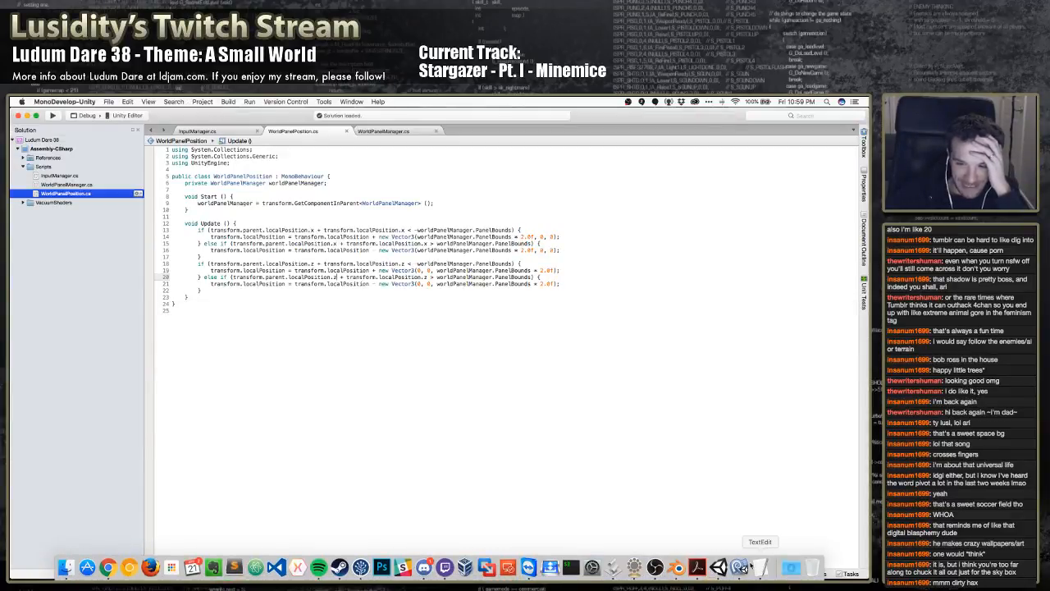
{"action": "right_click", "coordinate": [761, 567]}
{"action": "left_click", "coordinate": [764, 539]}
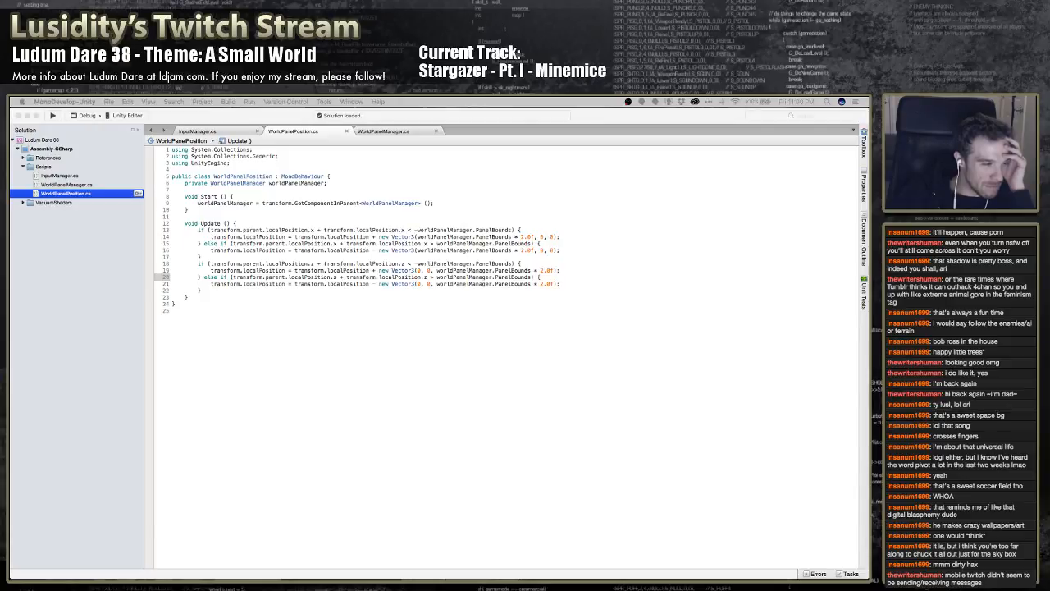
{"action": "left_click", "coordinate": [89, 371]}
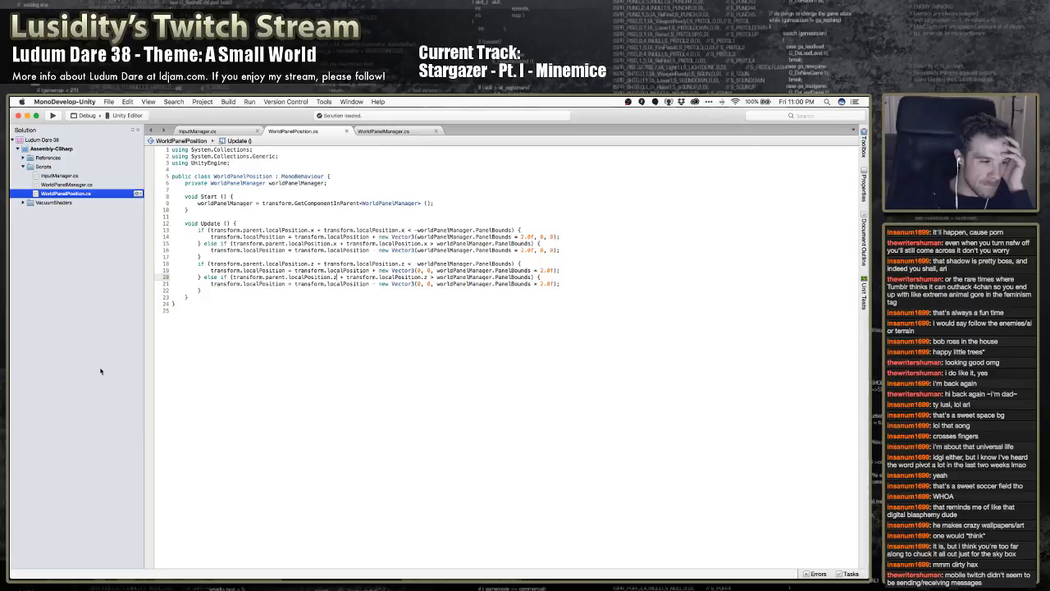
{"action": "left_click", "coordinate": [292, 392]}
{"action": "mouse_move", "coordinate": [350, 568]}
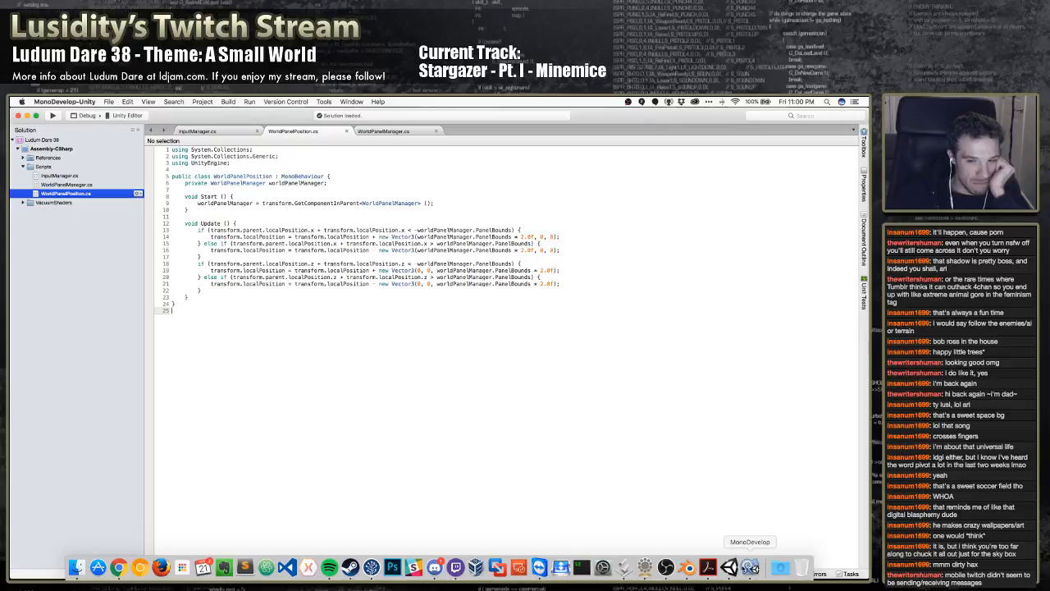
Switch to Unity and capture a screenshot of the whole editor window with the curved planet in the Scene view
{"action": "left_click", "coordinate": [729, 567]}
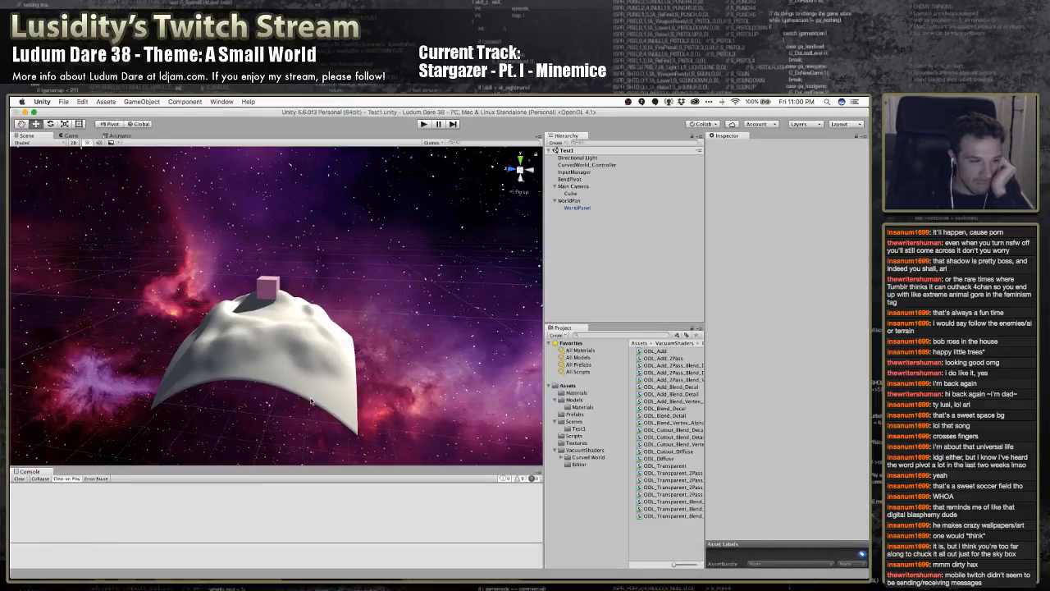
{"action": "left_click_drag", "start_coordinate": [318, 386], "coordinate": [308, 386], "text": "alt"}
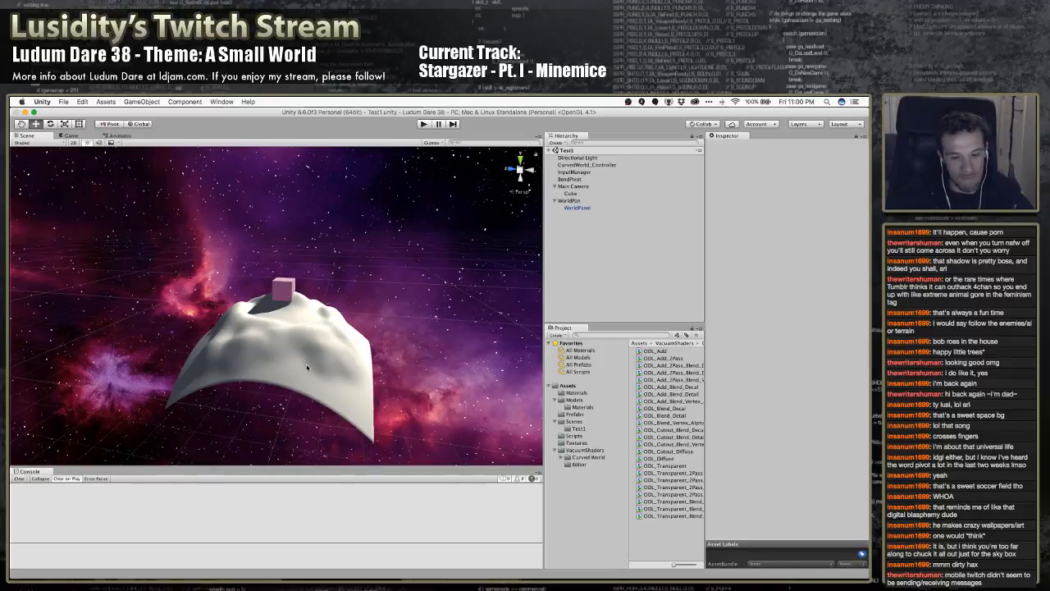
{"action": "key", "text": "super+shift+4"}
{"action": "key", "text": "space"}
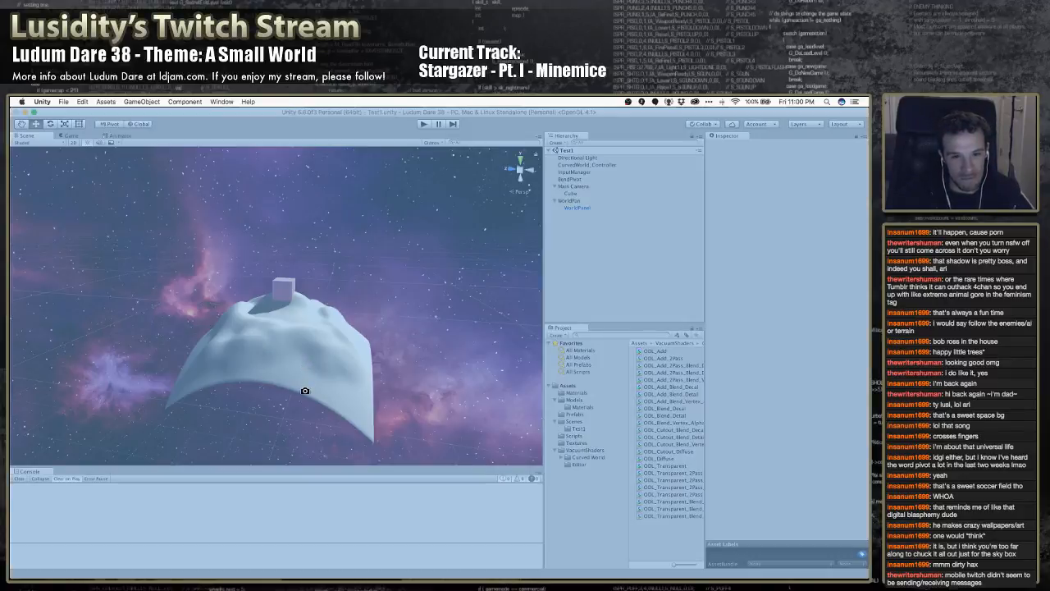
{"action": "left_click", "coordinate": [304, 391]}
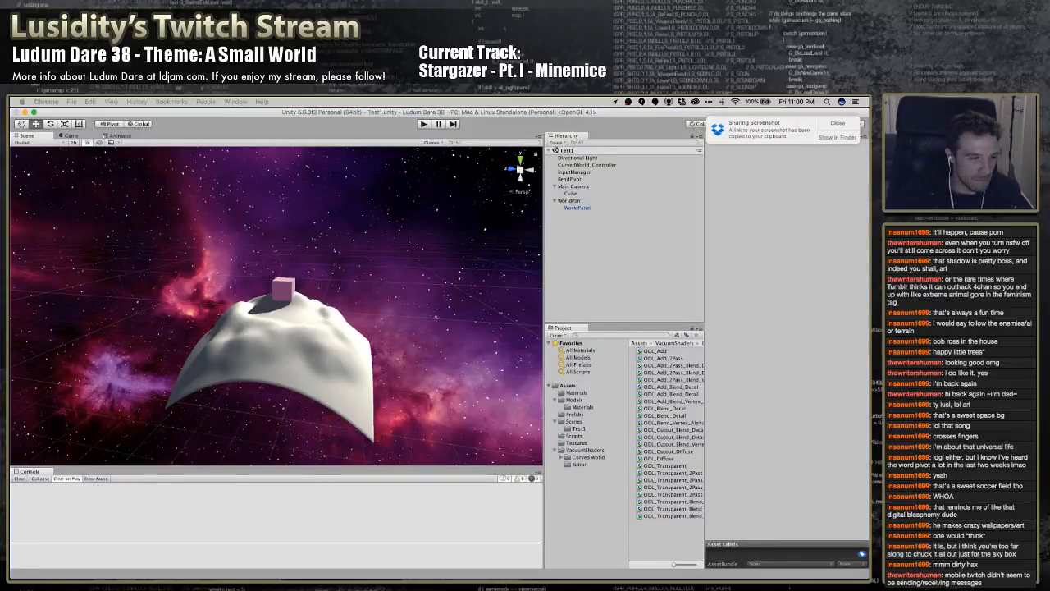
{"action": "key", "text": "super+Tab"}
{"action": "key", "text": "super+Tab"}
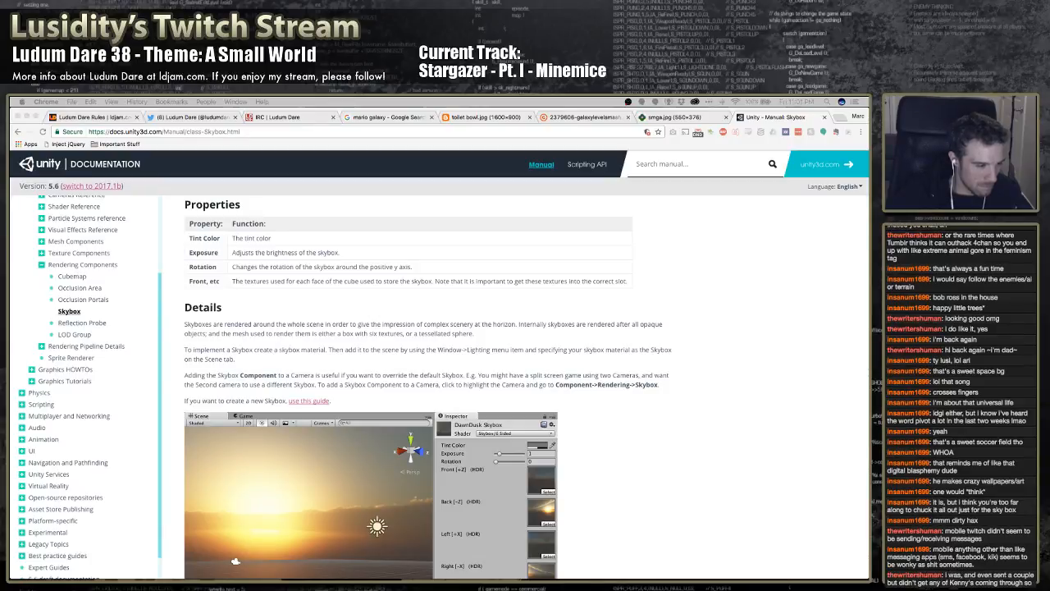
{"action": "key", "text": "super+Tab"}
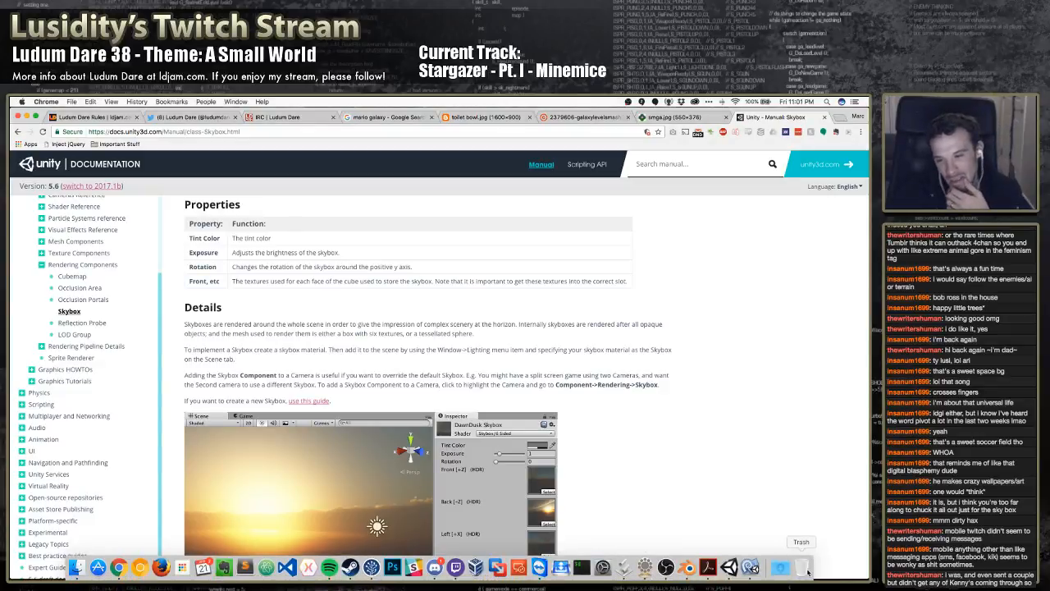
{"action": "left_click", "coordinate": [729, 567]}
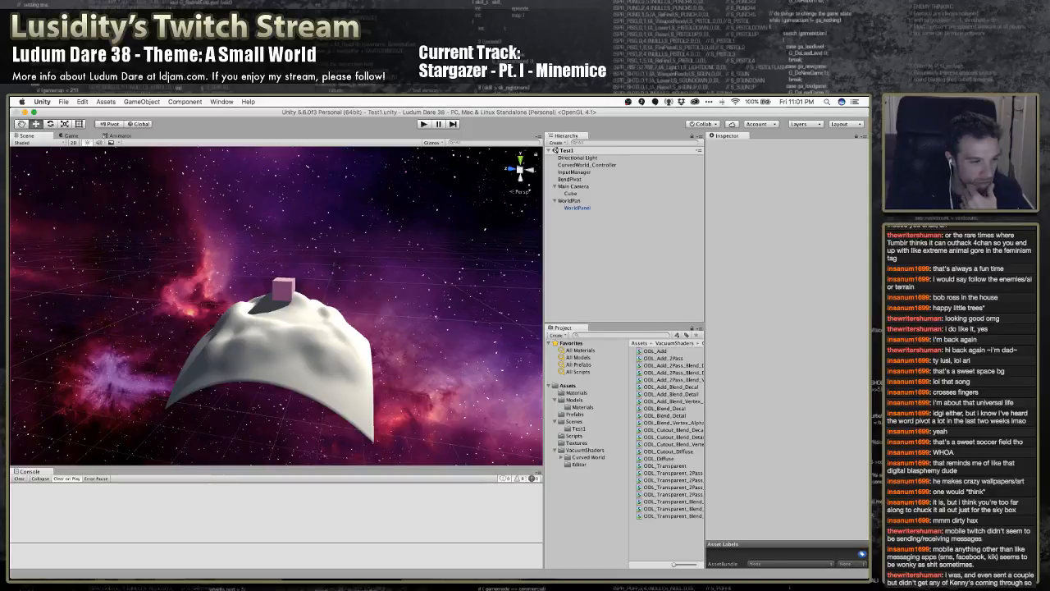
{"action": "key", "text": "super+Tab"}
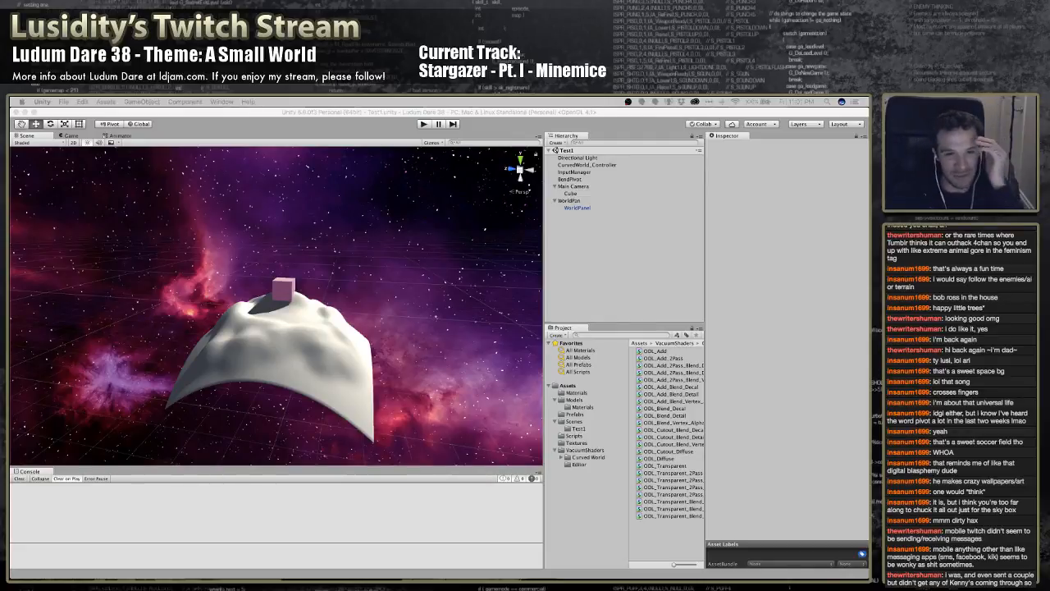
{"action": "mouse_move", "coordinate": [345, 284]}
{"action": "right_mouse_down"}
{"action": "mouse_move", "coordinate": [305, 287]}
{"action": "mouse_move", "coordinate": [352, 284]}
{"action": "right_mouse_up"}
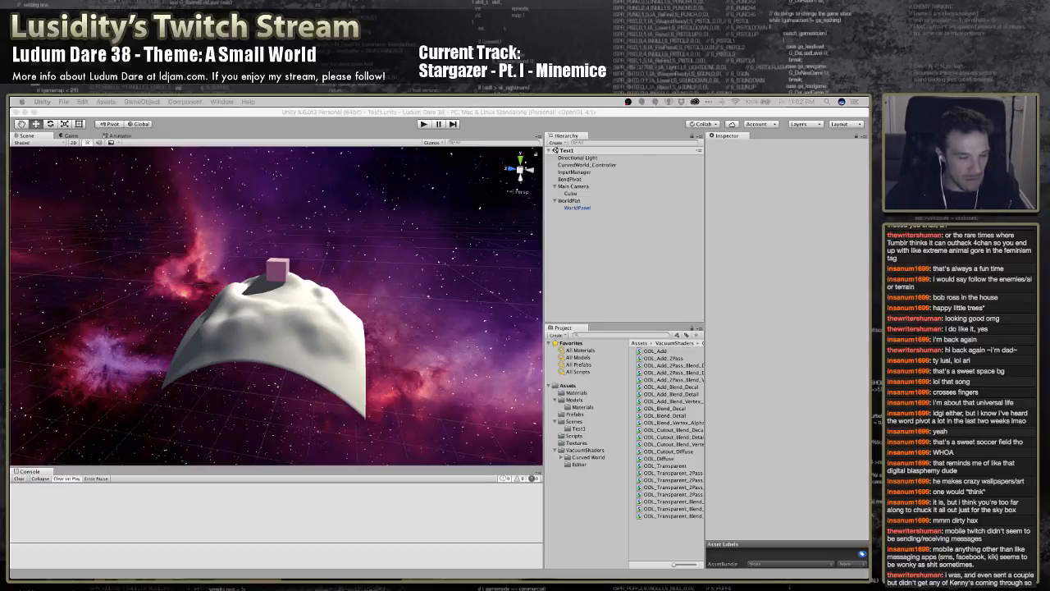
{"action": "right_click_drag", "start_coordinate": [248, 316], "coordinate": [253, 304]}
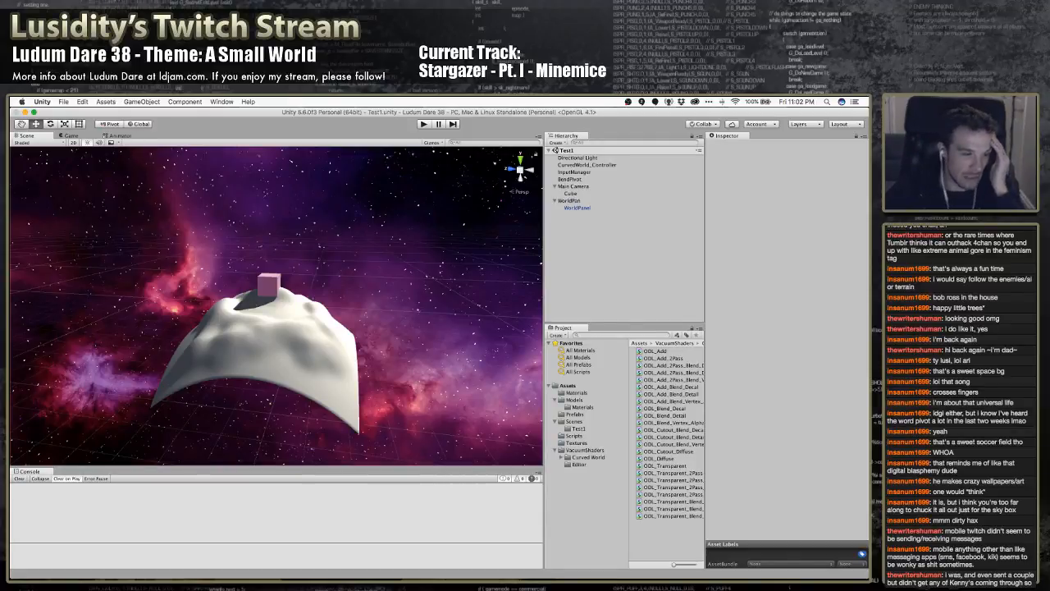
{"action": "key", "text": "super+Tab"}
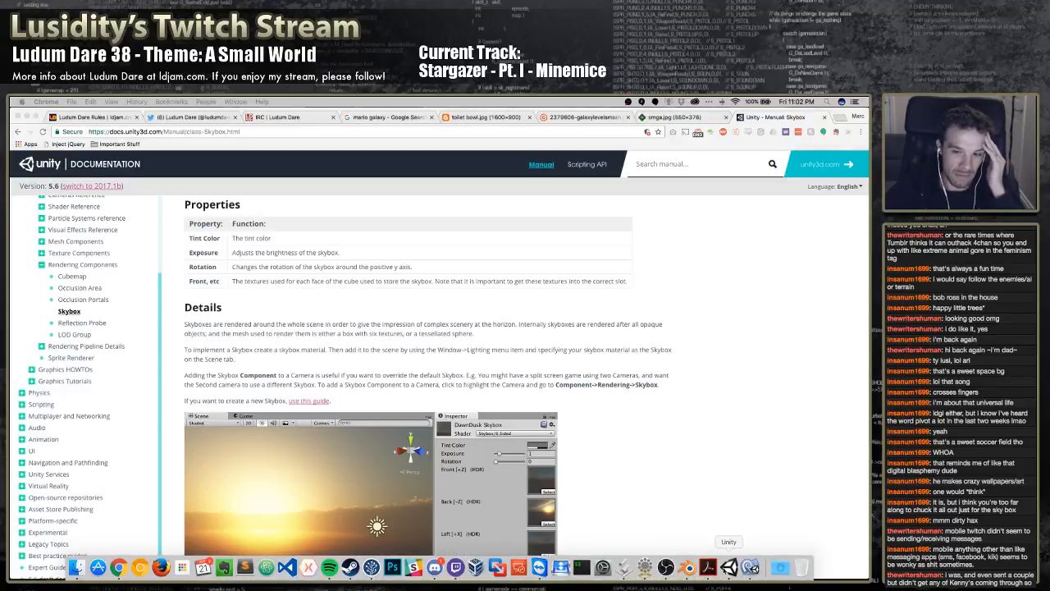
{"action": "left_click", "coordinate": [731, 566]}
{"action": "scroll", "coordinate": [426, 359], "scroll_direction": "down", "scroll_amount": 3}
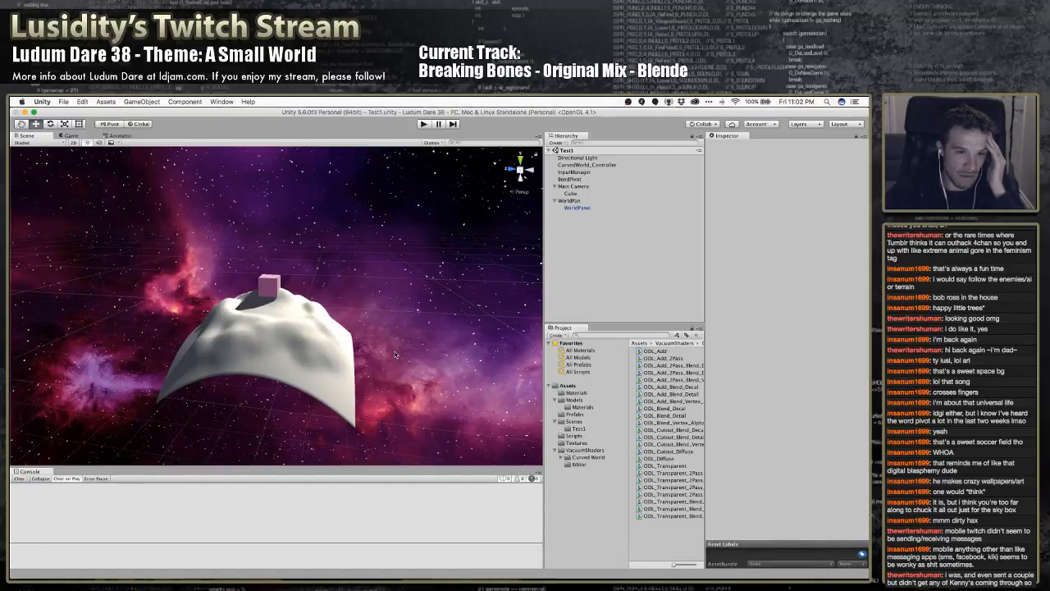
{"action": "scroll", "coordinate": [352, 329], "scroll_direction": "up", "scroll_amount": 8}
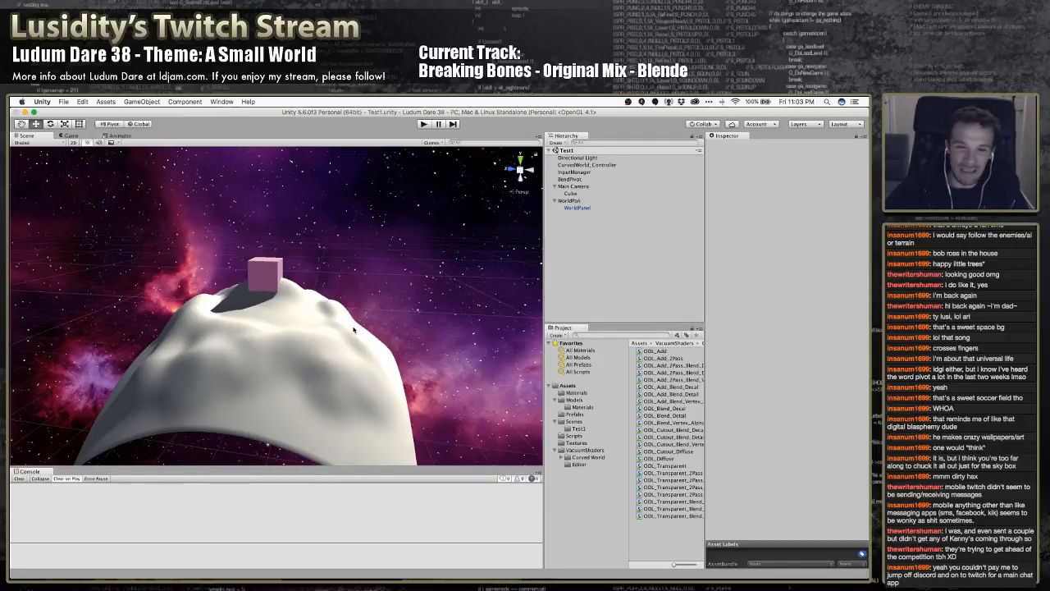
Switch to Chrome, search the web for "unity second camera skybox", and read the Unity Answers question on implementing two skyboxes in one scene
{"action": "key", "text": "super+Tab"}
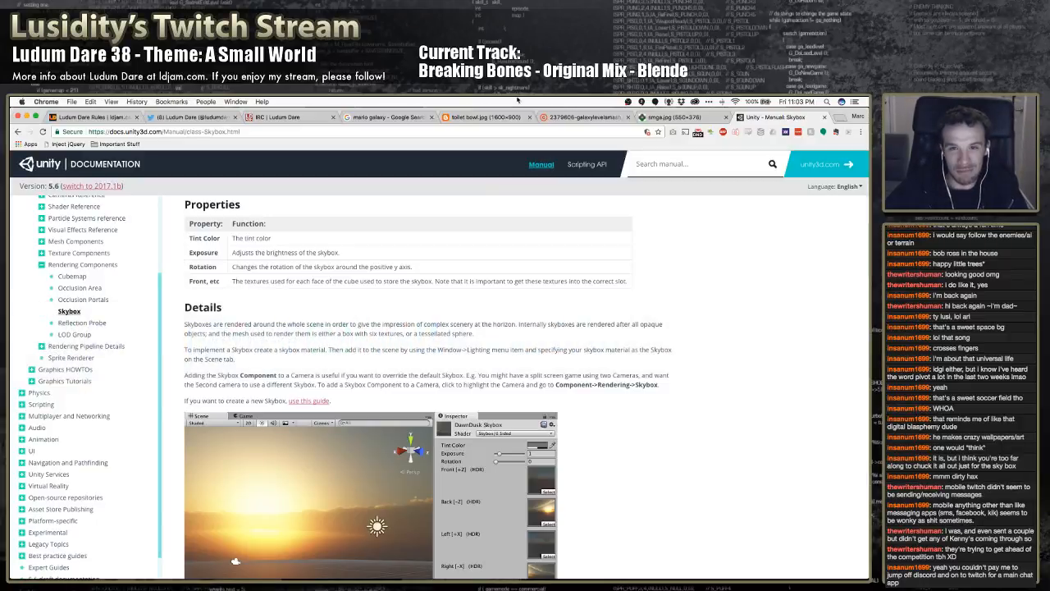
{"action": "key", "text": "super+t"}
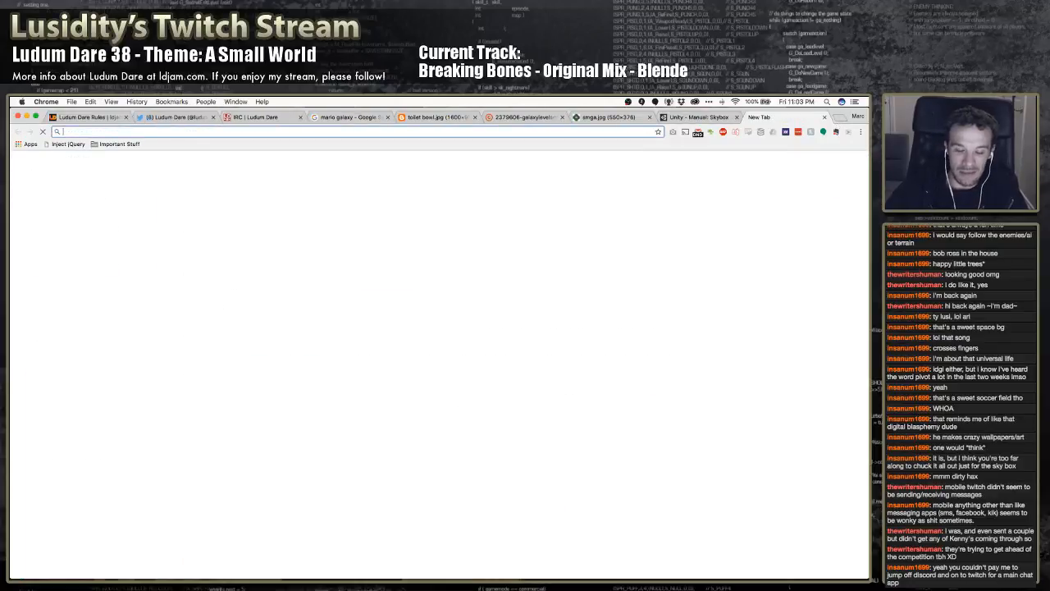
{"action": "type", "text": "unity second camera "}
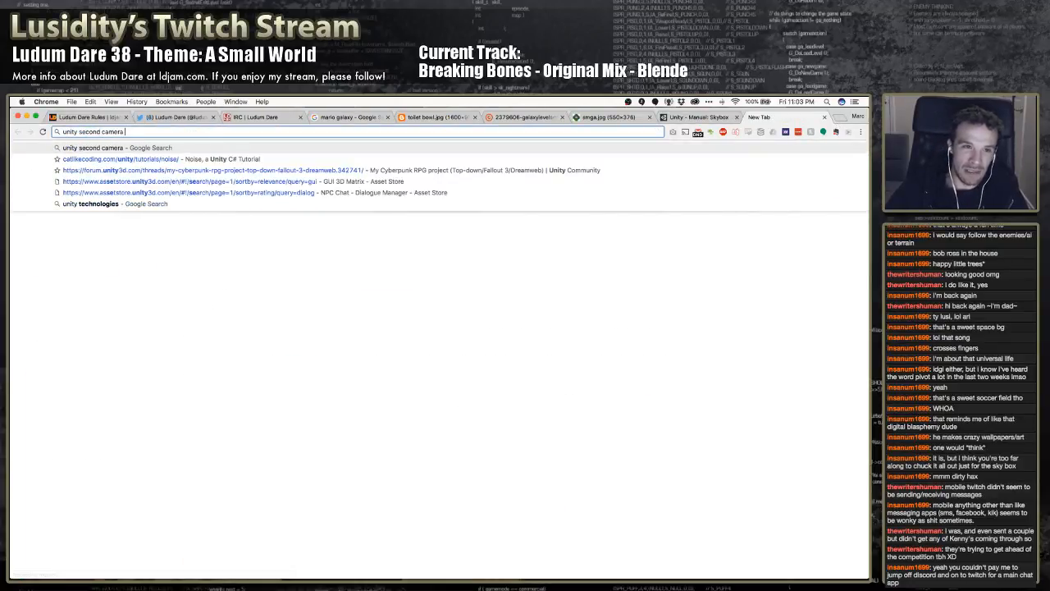
{"action": "type", "text": "skybox"}
{"action": "key", "text": "Return"}
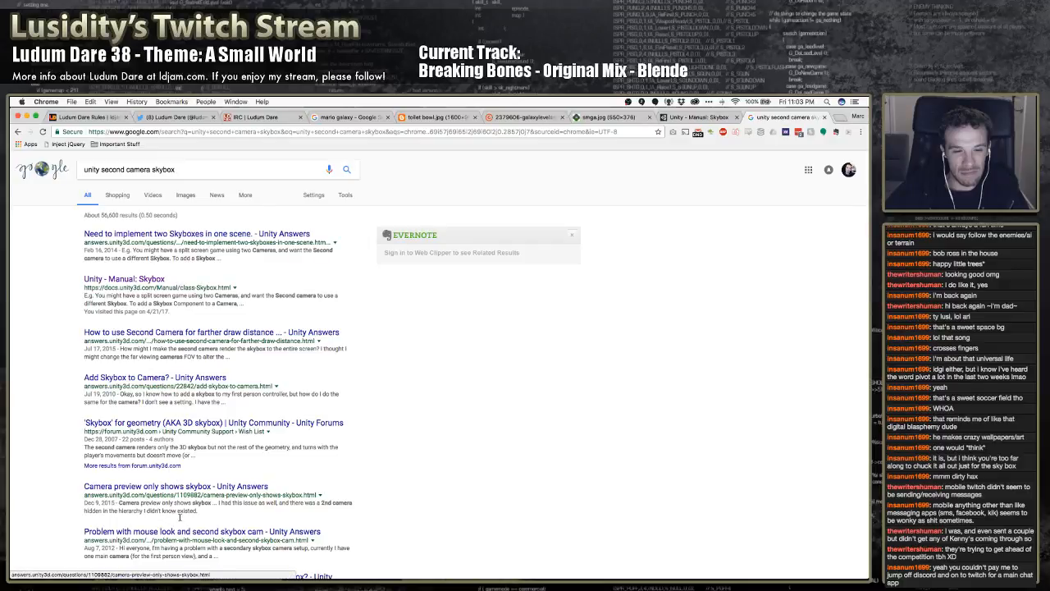
{"action": "left_click", "coordinate": [168, 235]}
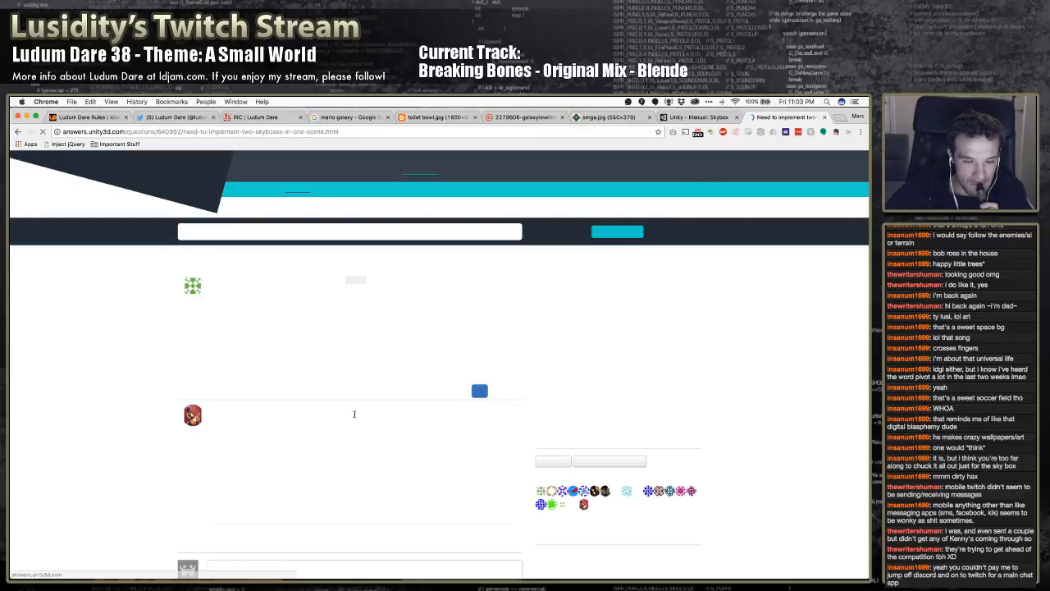
{"action": "scroll", "coordinate": [258, 388], "scroll_direction": "down", "scroll_amount": 2}
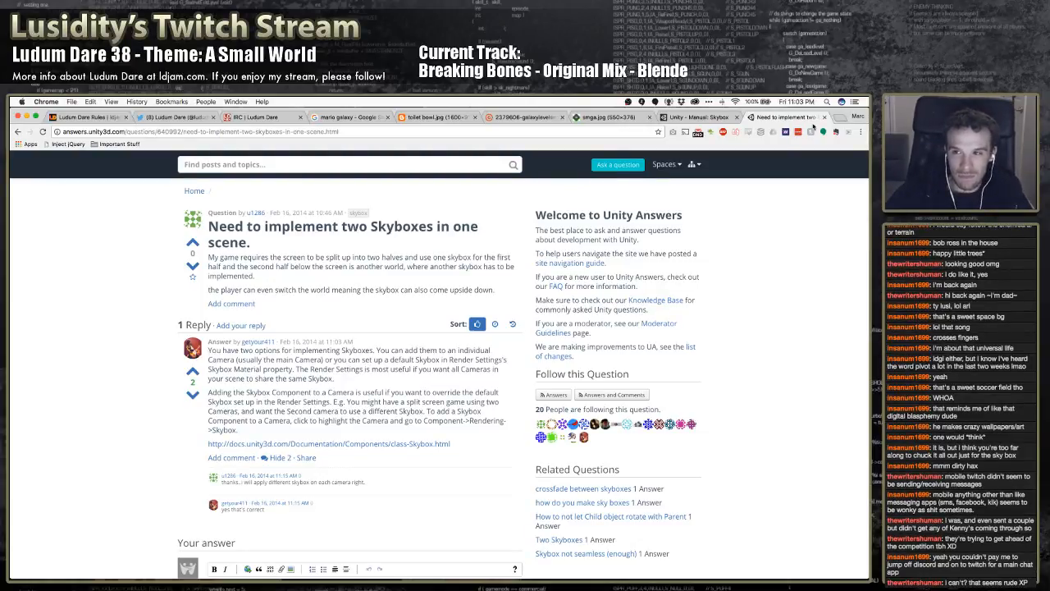
Search the web in a new browser tab for "unity render two cameras at once"
{"action": "left_click", "coordinate": [840, 118]}
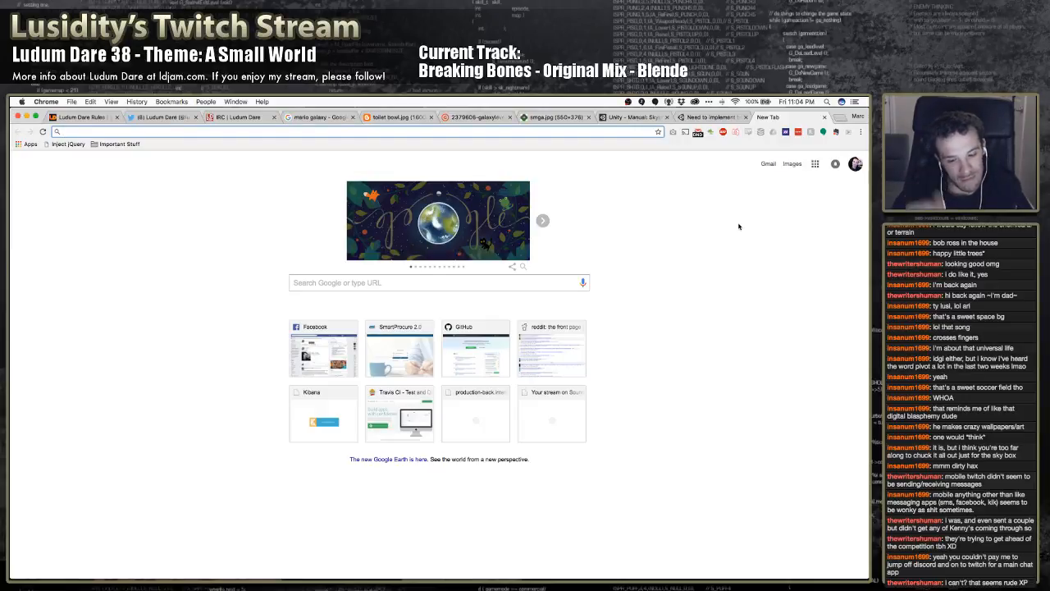
{"action": "type", "text": "unity re"}
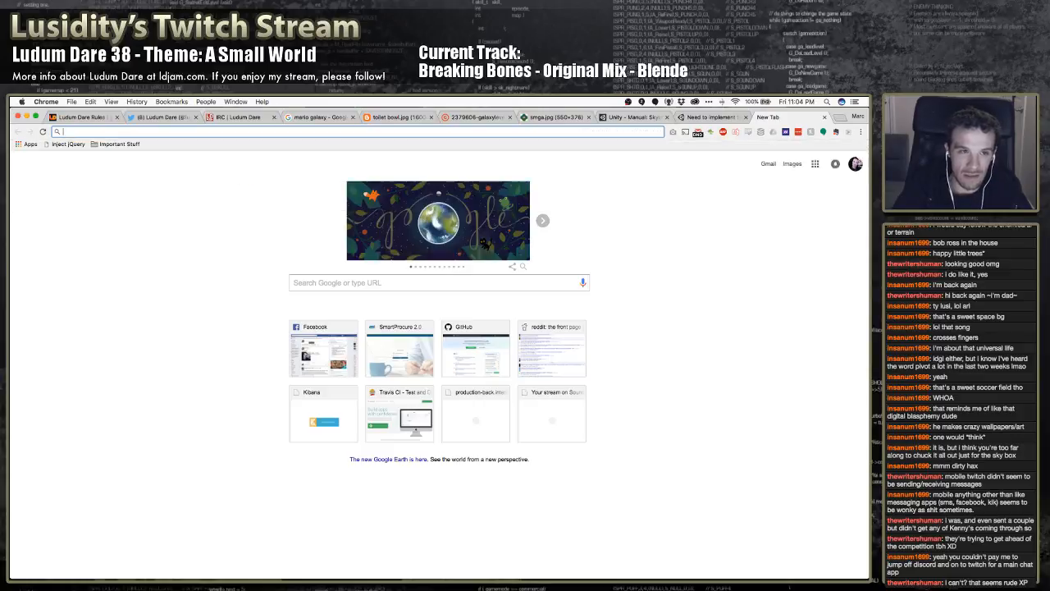
{"action": "type", "text": "nder"}
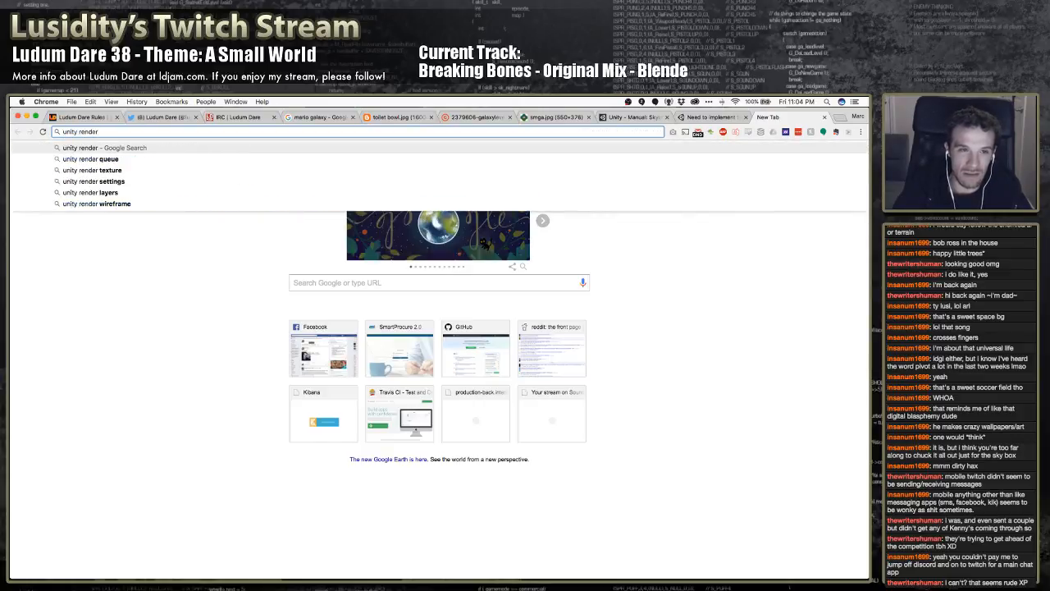
{"action": "type", "text": " two cameras"}
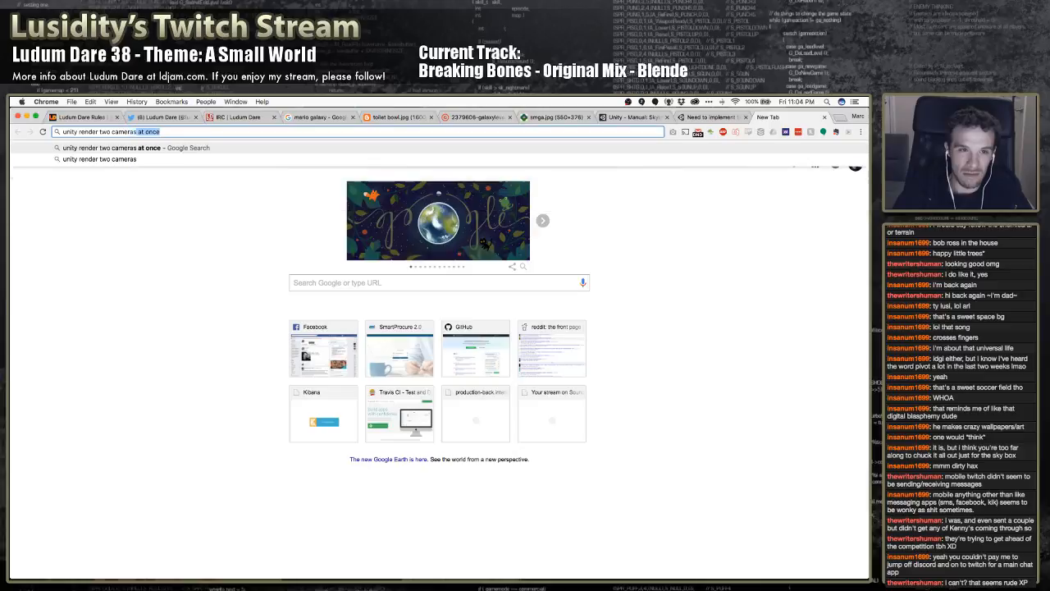
{"action": "key", "text": "Return"}
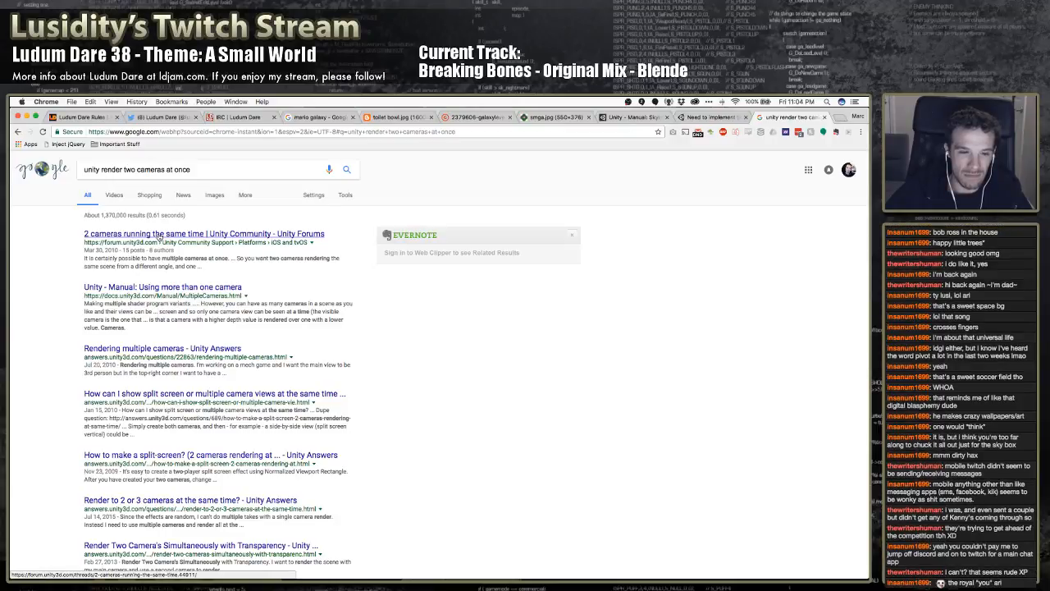
Replace the search query with "render skybox from one camera and scene from another" and run the search
{"action": "left_click", "coordinate": [192, 170]}
{"action": "key", "text": "super+a"}
{"action": "type", "text": "render skybox on one"}
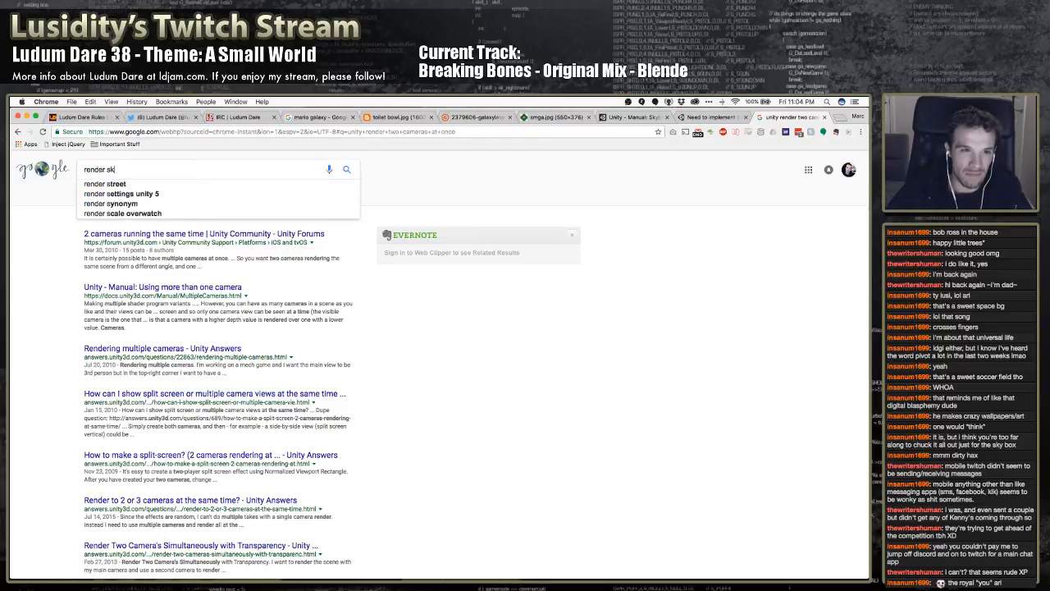
{"action": "key", "text": "BackSpace"}
{"action": "key", "text": "BackSpace"}
{"action": "key", "text": "BackSpace"}
{"action": "key", "text": "BackSpace"}
{"action": "key", "text": "BackSpace"}
{"action": "key", "text": "BackSpace"}
{"action": "key", "text": "BackSpace"}
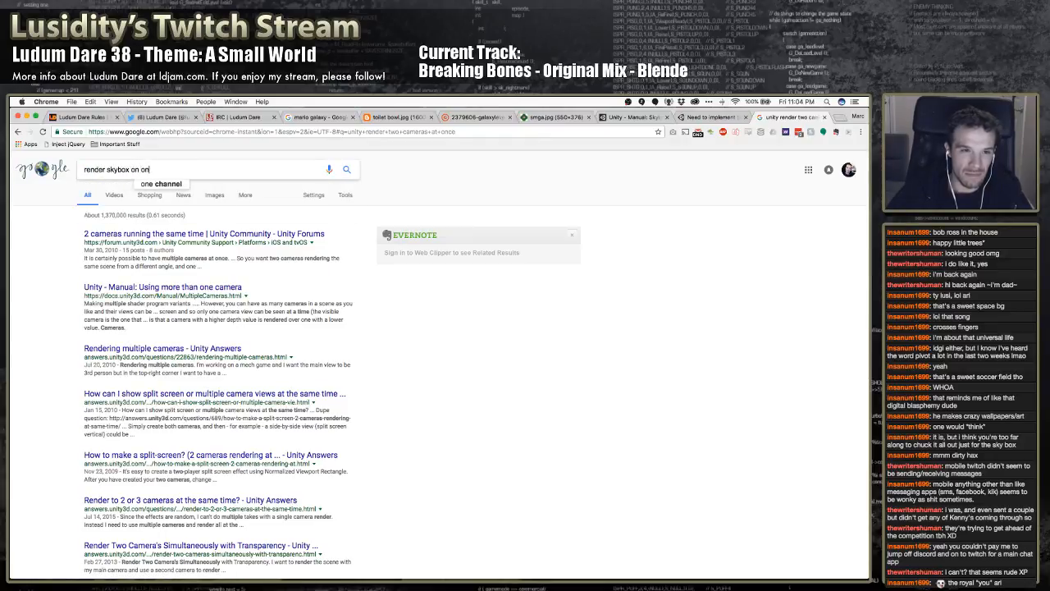
{"action": "type", "text": "from one camer"}
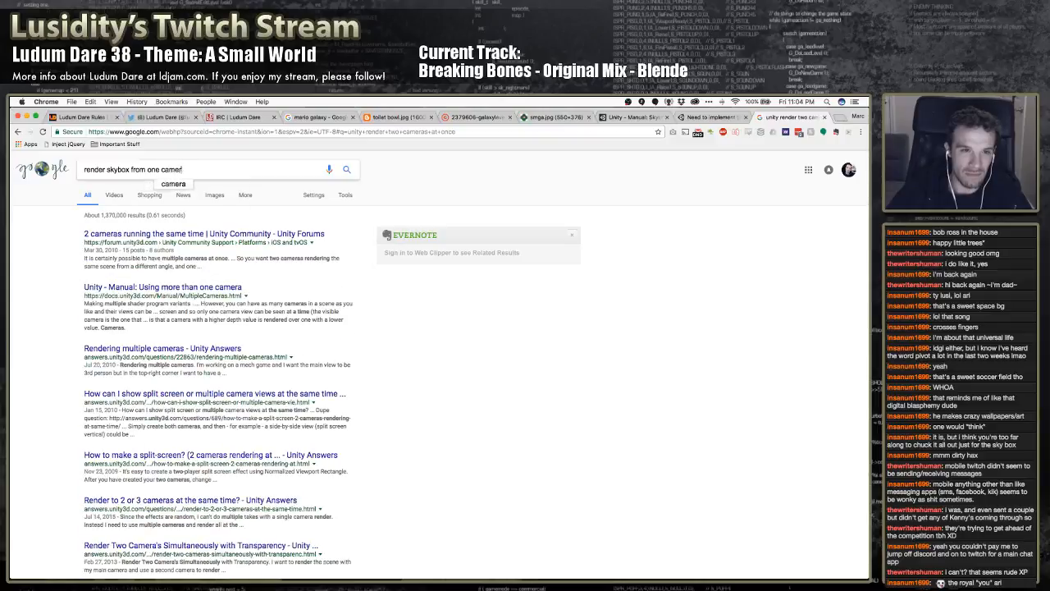
{"action": "type", "text": "a and scene from another"}
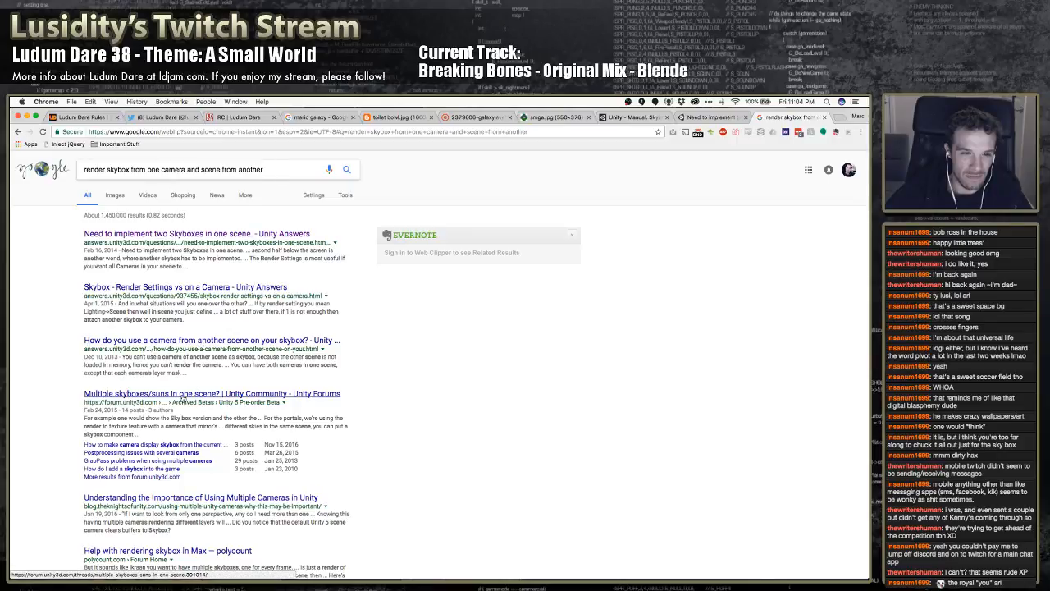
Open the article "Understanding the Importance of Using Multiple Cameras in Unity" and read through its sections on culling masks and what cameras render
{"action": "scroll", "coordinate": [183, 400], "scroll_direction": "down", "scroll_amount": 3}
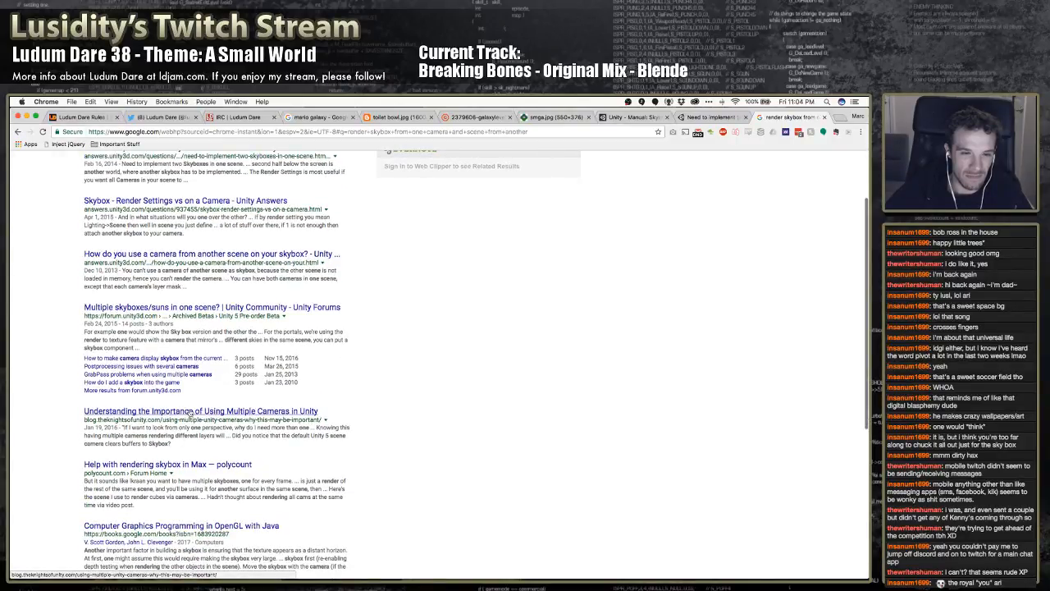
{"action": "left_click", "coordinate": [187, 412]}
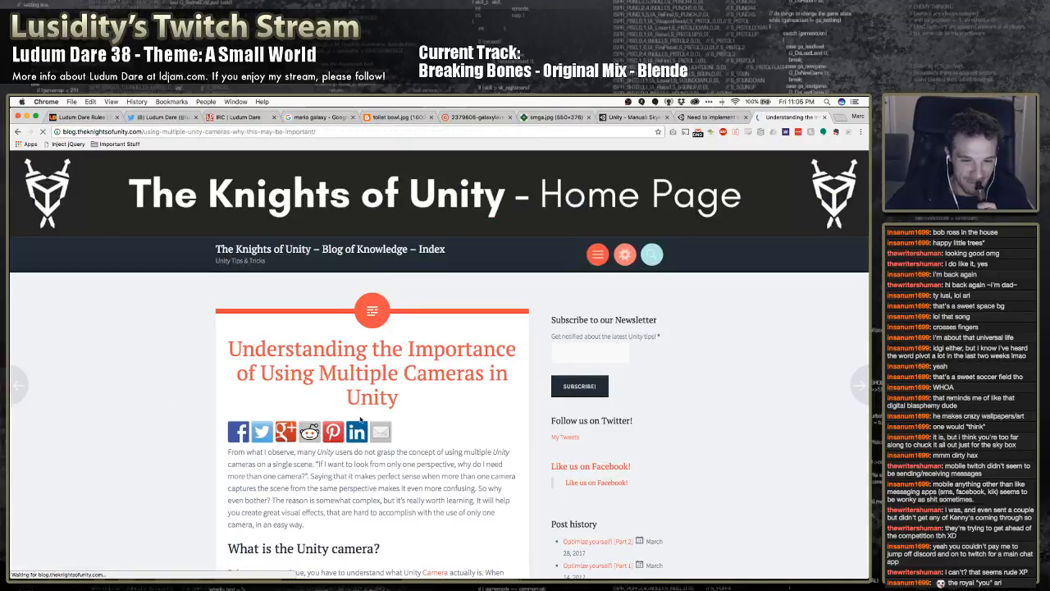
{"action": "scroll", "coordinate": [206, 440], "scroll_direction": "down", "scroll_amount": 5}
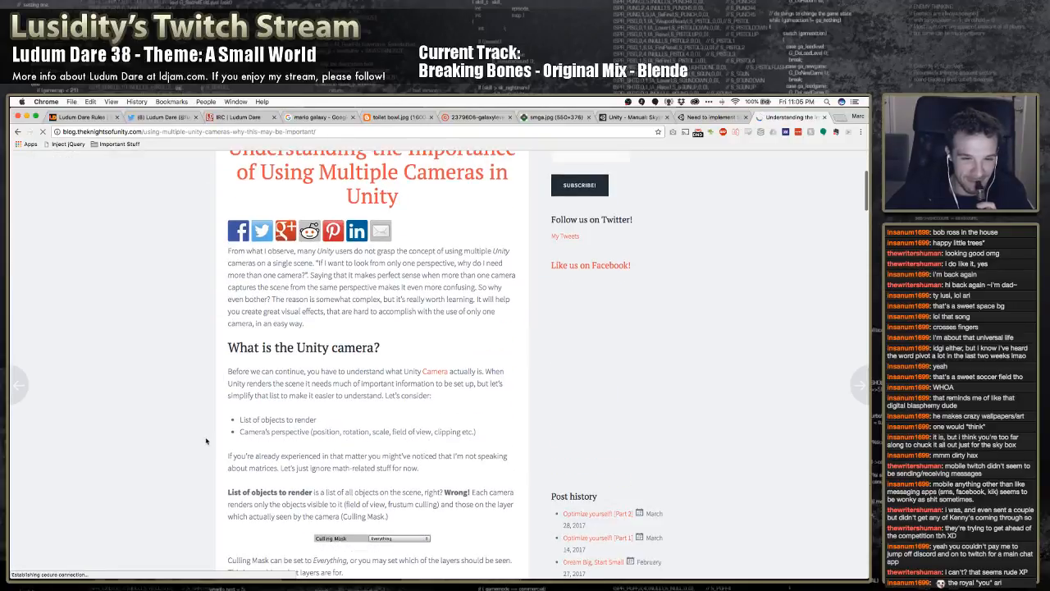
{"action": "scroll", "coordinate": [206, 440], "scroll_direction": "down", "scroll_amount": 2}
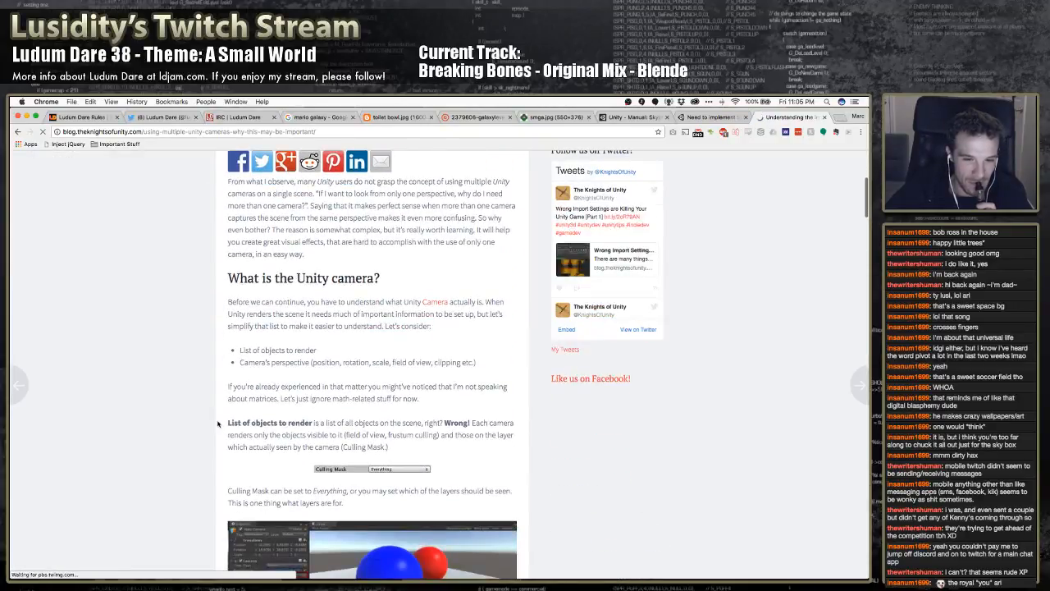
{"action": "scroll", "coordinate": [217, 424], "scroll_direction": "down", "scroll_amount": 4}
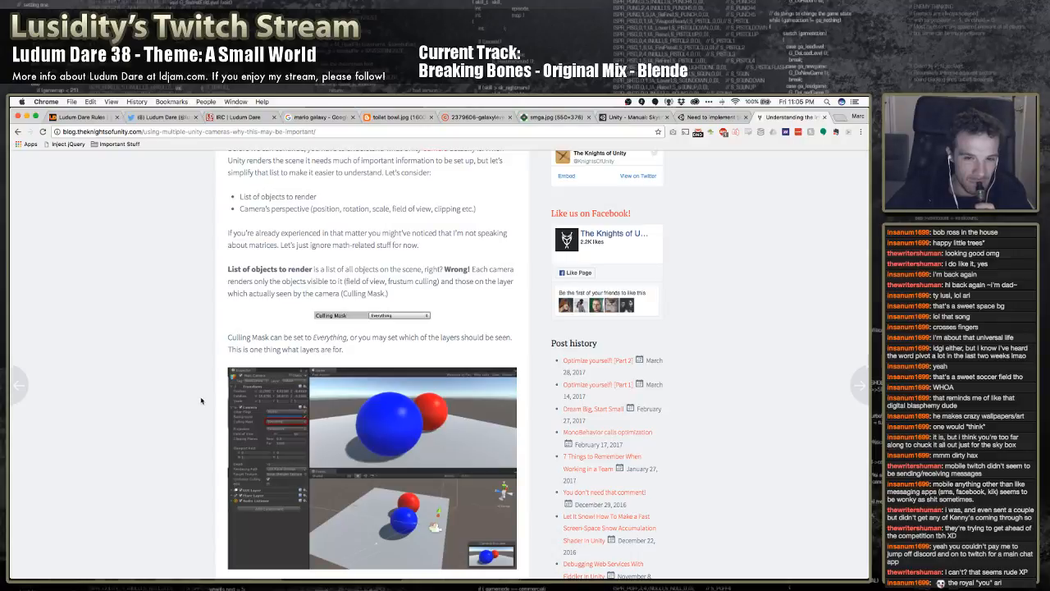
{"action": "scroll", "coordinate": [202, 401], "scroll_direction": "down", "scroll_amount": 1}
{"action": "scroll", "coordinate": [197, 400], "scroll_direction": "down", "scroll_amount": 5}
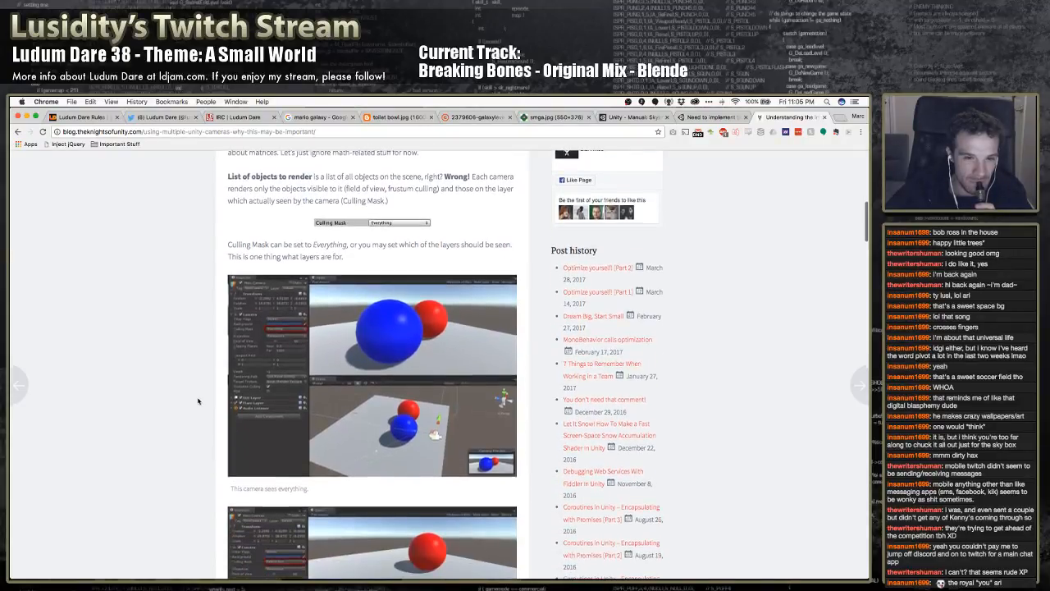
{"action": "scroll", "coordinate": [198, 400], "scroll_direction": "down", "scroll_amount": 3}
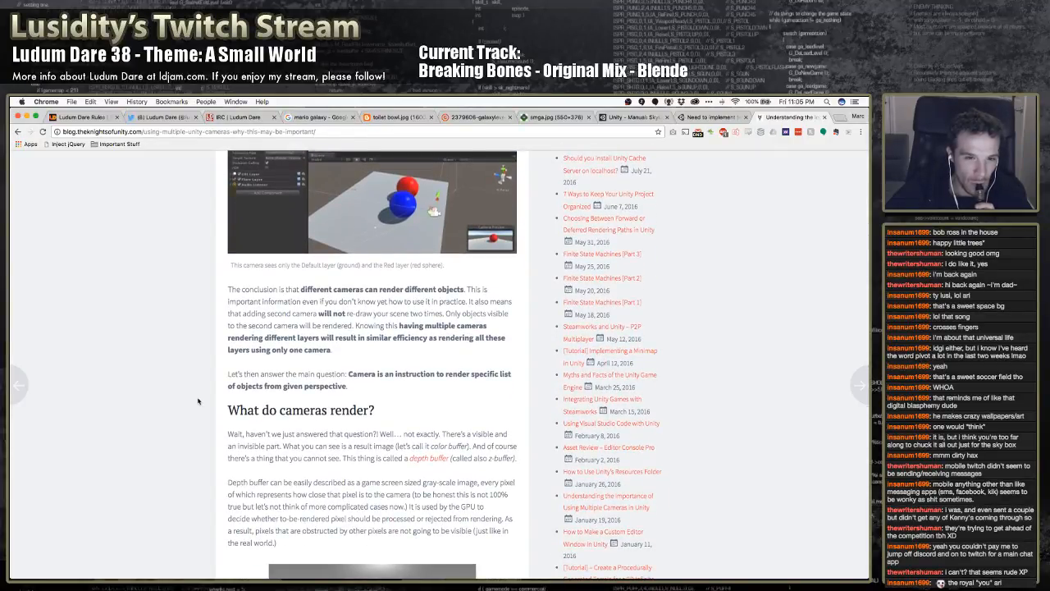
Read the article's sections on the depth buffer and on camera order and clearing, including the Clear Flags options
{"action": "scroll", "coordinate": [198, 400], "scroll_direction": "down", "scroll_amount": 1}
{"action": "scroll", "coordinate": [198, 400], "scroll_direction": "down", "scroll_amount": 2}
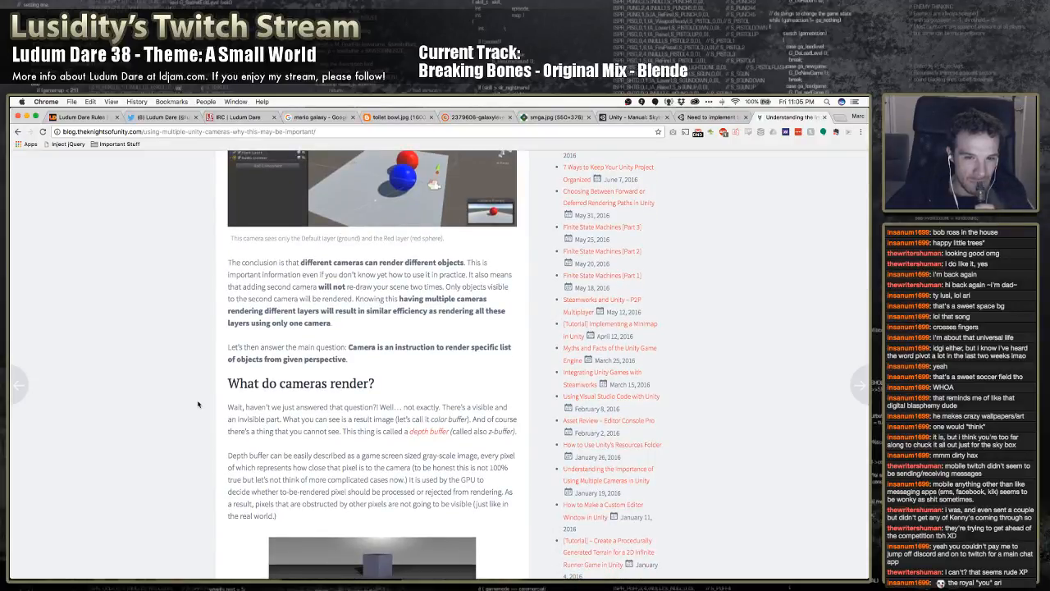
{"action": "scroll", "coordinate": [198, 402], "scroll_direction": "down", "scroll_amount": 2}
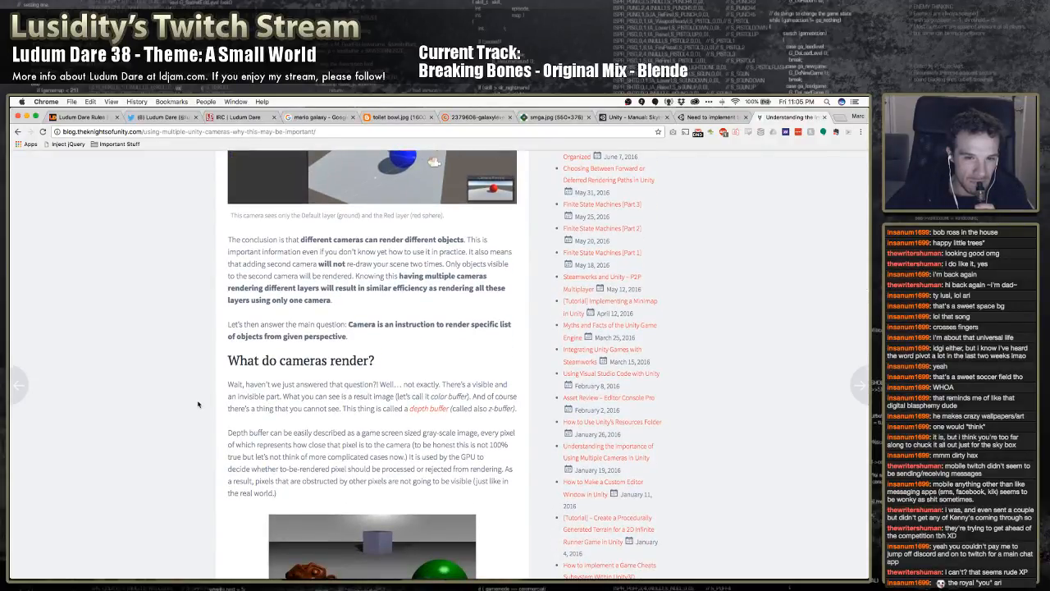
{"action": "scroll", "coordinate": [198, 404], "scroll_direction": "down", "scroll_amount": 5}
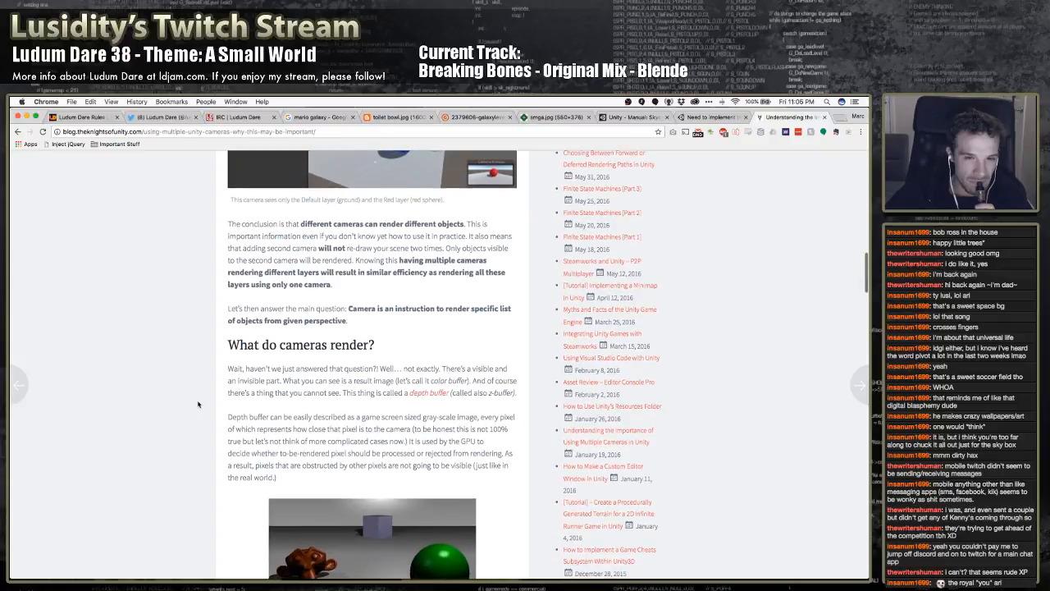
{"action": "scroll", "coordinate": [198, 404], "scroll_direction": "down", "scroll_amount": 10}
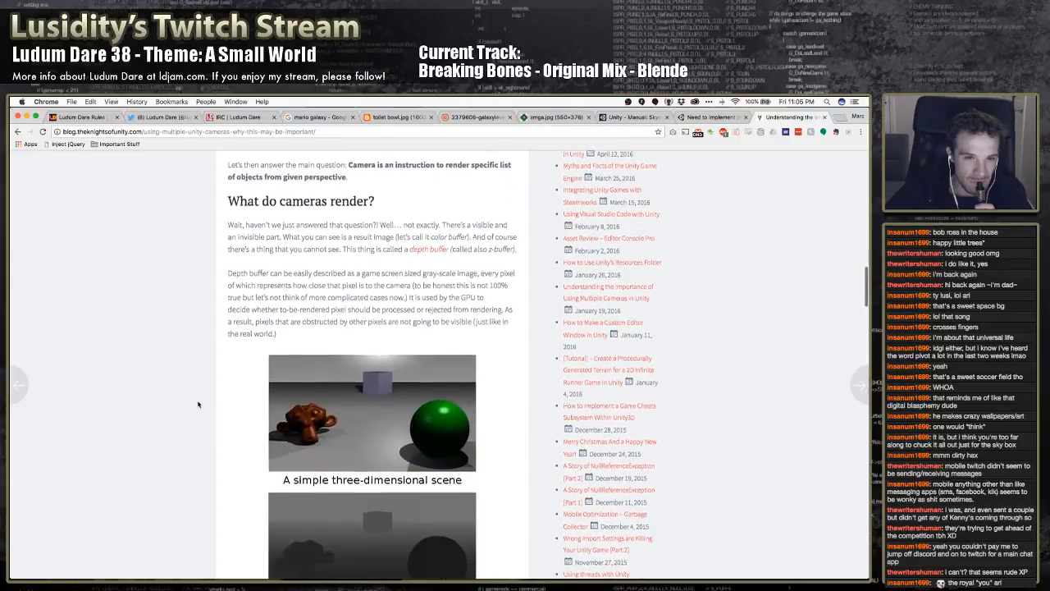
{"action": "scroll", "coordinate": [197, 403], "scroll_direction": "down", "scroll_amount": 12}
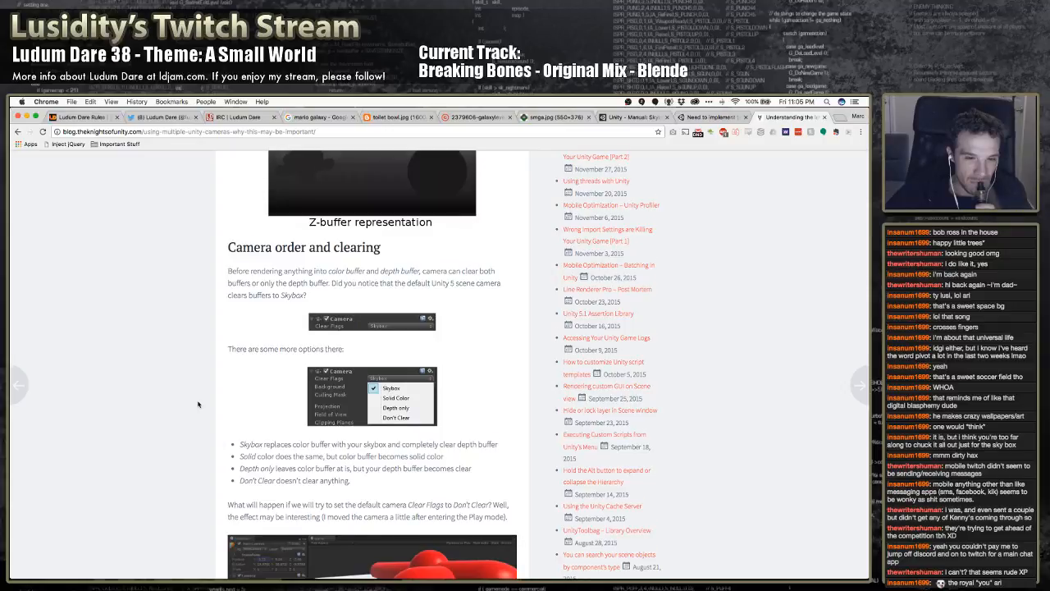
{"action": "scroll", "coordinate": [198, 404], "scroll_direction": "down", "scroll_amount": 10}
{"action": "scroll", "coordinate": [198, 403], "scroll_direction": "up", "scroll_amount": 4}
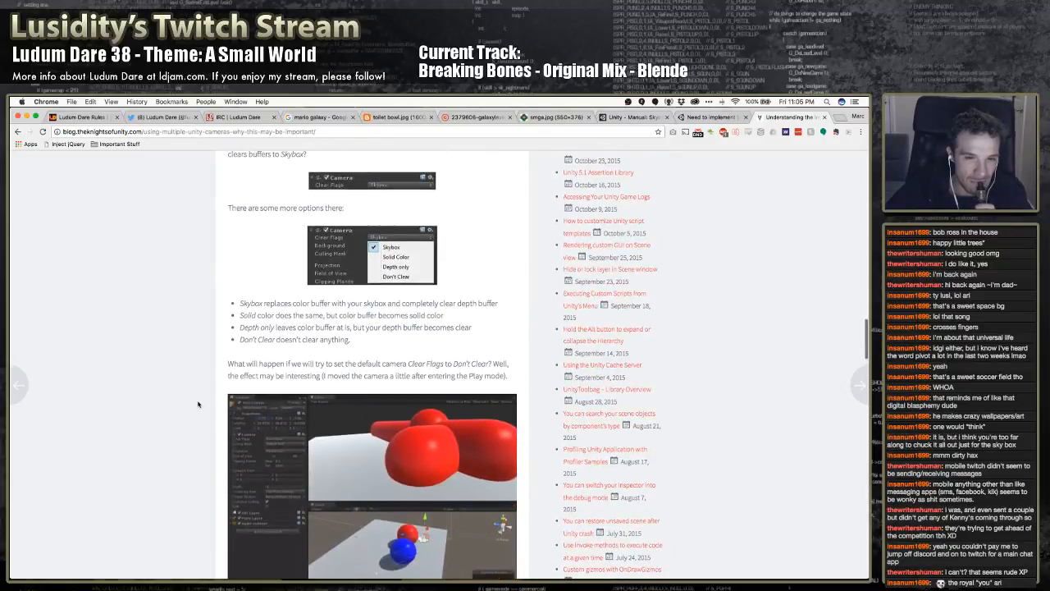
{"action": "scroll", "coordinate": [197, 404], "scroll_direction": "down", "scroll_amount": 1}
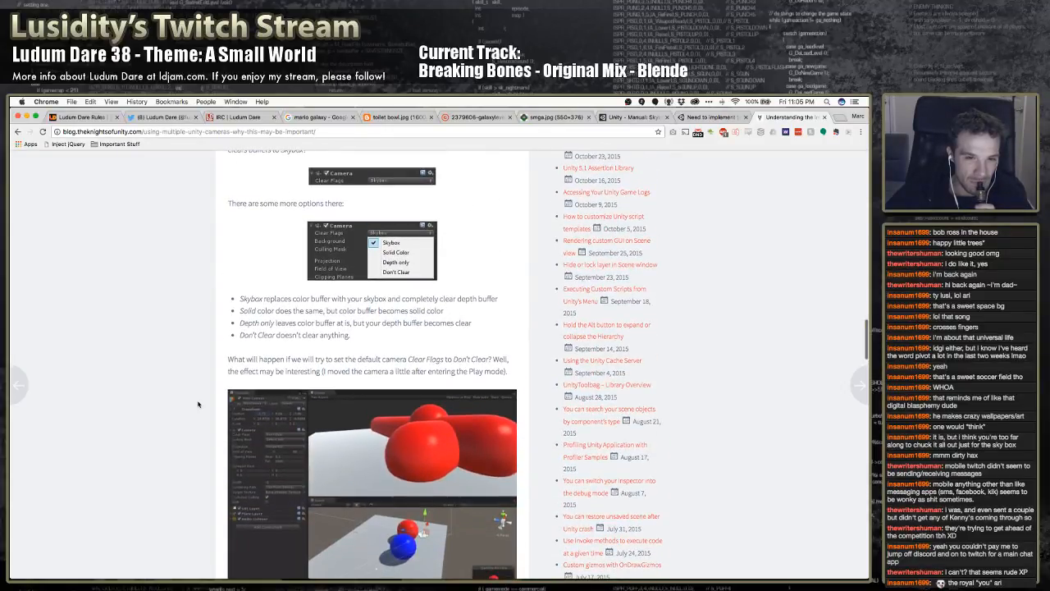
{"action": "scroll", "coordinate": [198, 403], "scroll_direction": "down", "scroll_amount": 1}
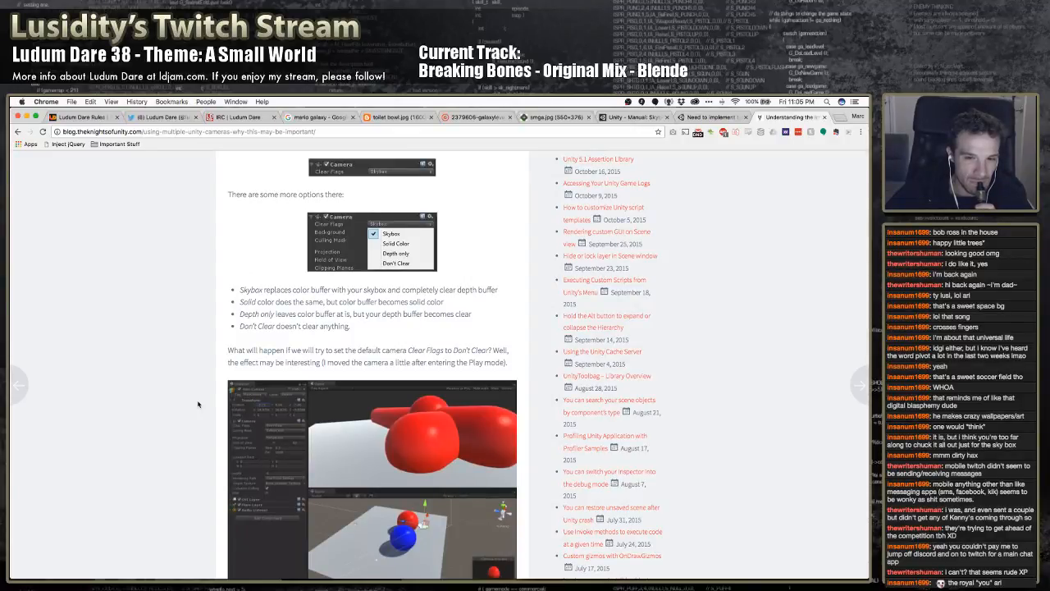
{"action": "scroll", "coordinate": [198, 403], "scroll_direction": "down", "scroll_amount": 8}
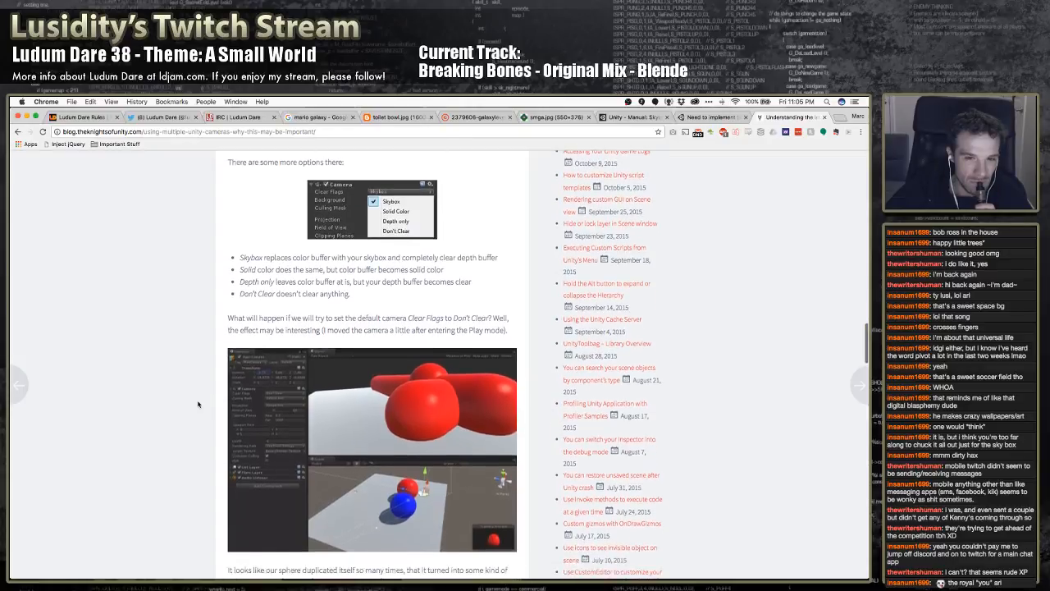
{"action": "scroll", "coordinate": [198, 404], "scroll_direction": "down", "scroll_amount": 5}
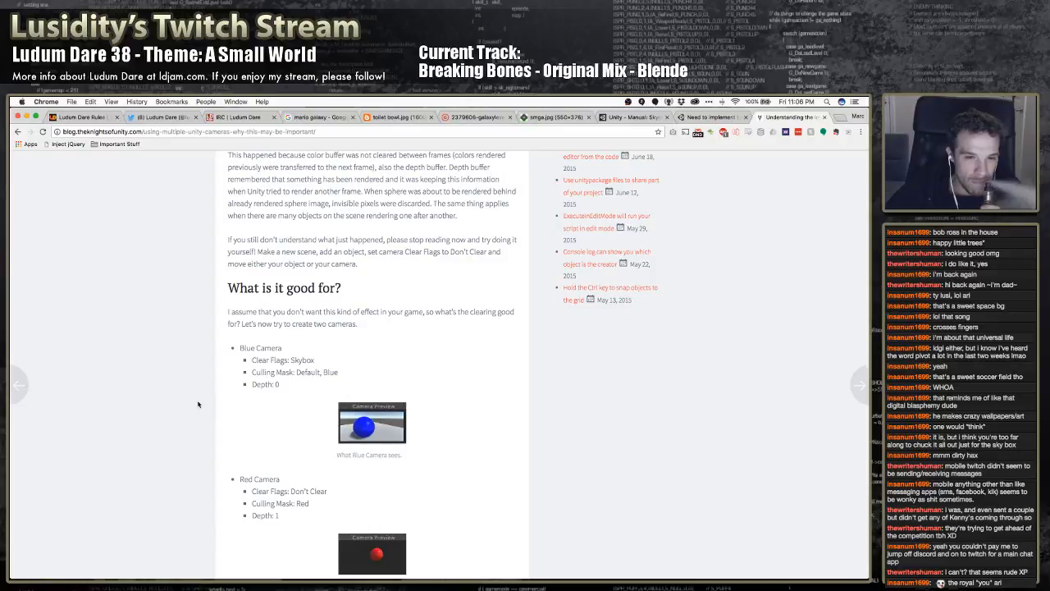
{"action": "scroll", "coordinate": [198, 404], "scroll_direction": "down", "scroll_amount": 1}
{"action": "scroll", "coordinate": [198, 404], "scroll_direction": "down", "scroll_amount": 1}
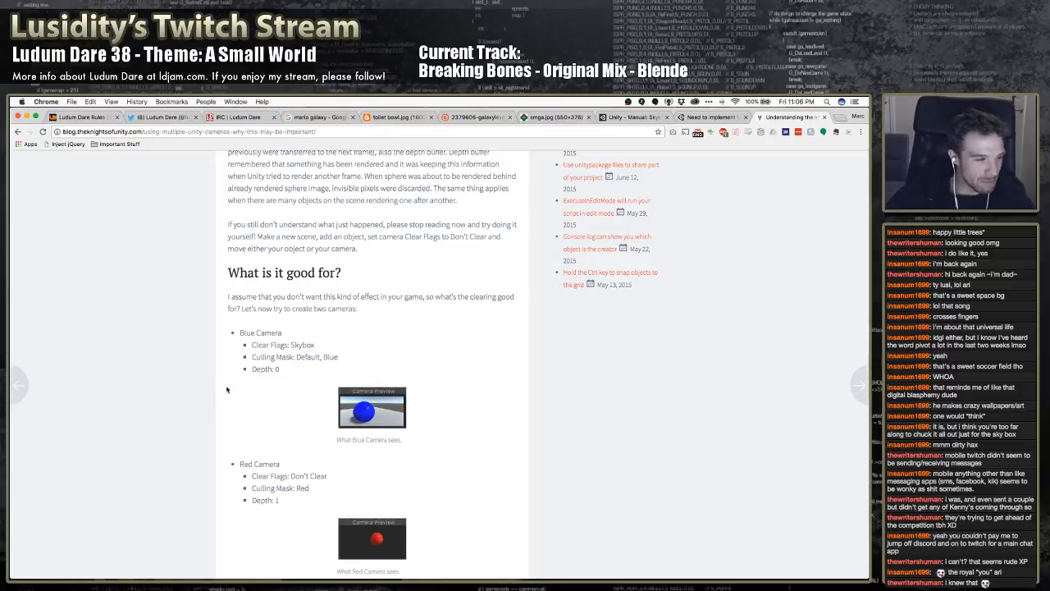
{"action": "scroll", "coordinate": [210, 395], "scroll_direction": "up", "scroll_amount": 3}
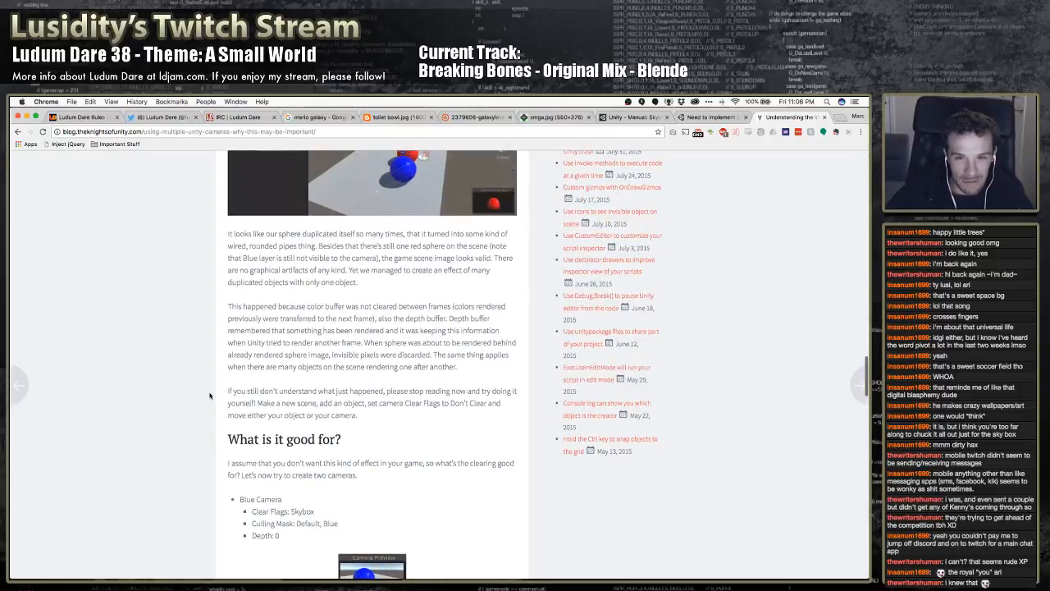
Find "depth" within the article and go through the matches to the Blue Camera's Depth setting
{"action": "key", "text": "super+f"}
{"action": "type", "text": "depth"}
{"action": "key", "text": "Return"}
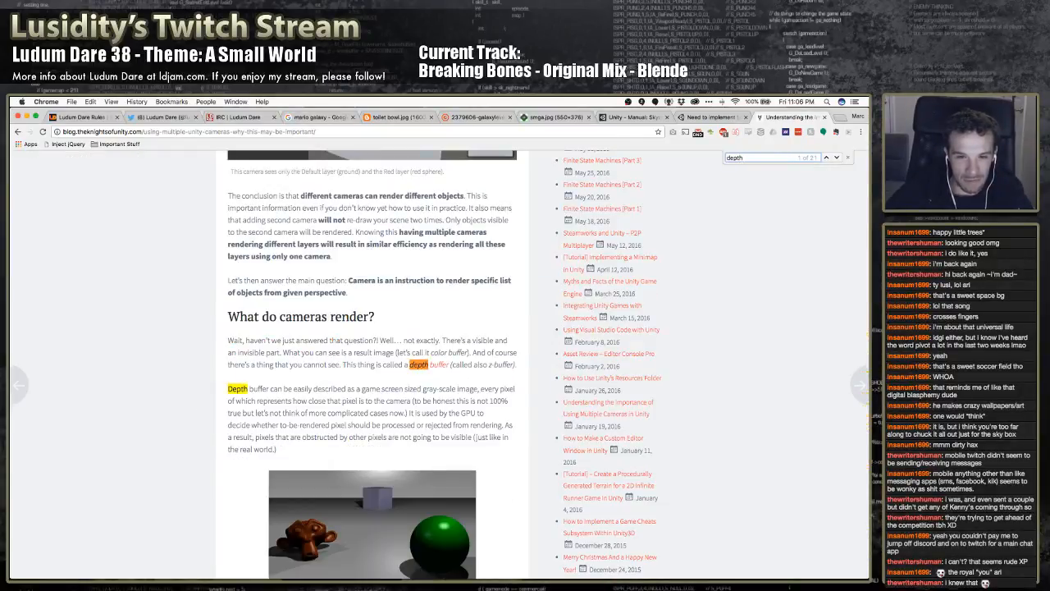
{"action": "key", "text": "Return"}
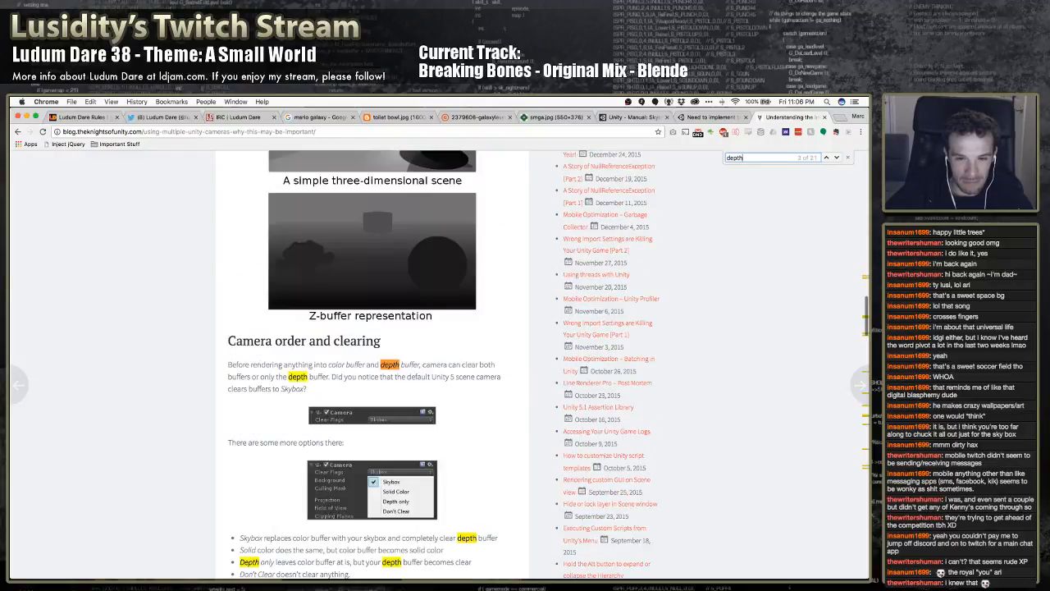
{"action": "key", "text": "super+f"}
{"action": "key", "text": "Return"}
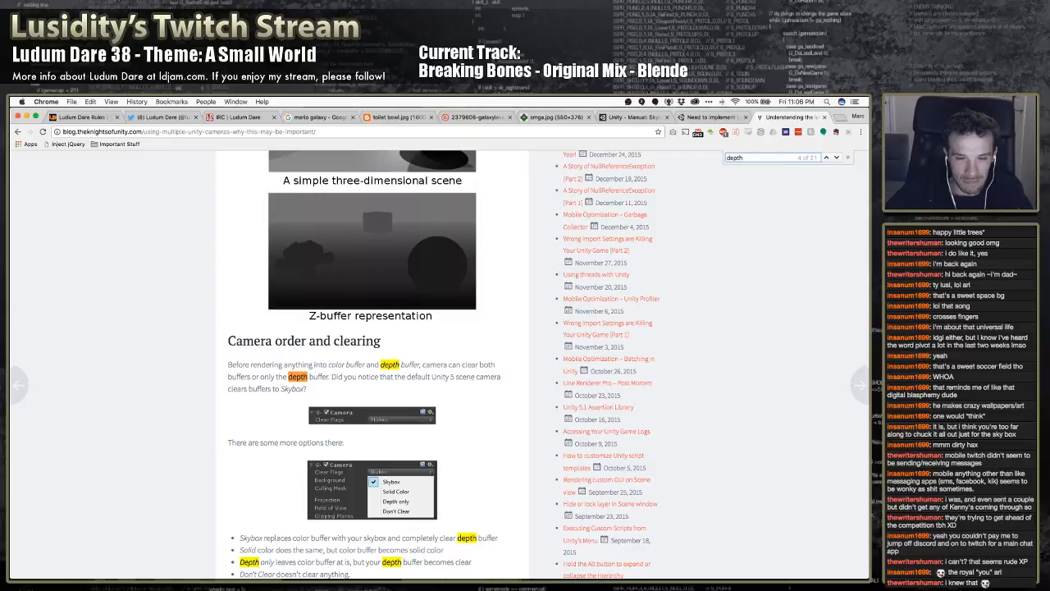
{"action": "left_click", "coordinate": [836, 157]}
{"action": "left_click", "coordinate": [837, 157]}
{"action": "left_click", "coordinate": [836, 156]}
{"action": "left_click", "coordinate": [836, 157]}
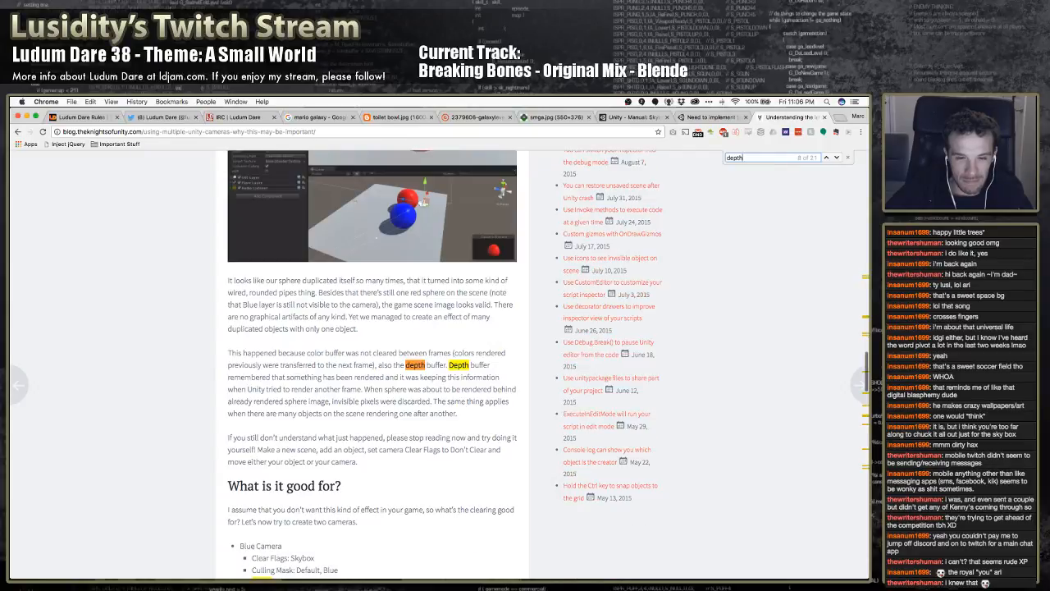
{"action": "left_click", "coordinate": [836, 157]}
{"action": "left_click", "coordinate": [837, 157]}
{"action": "key", "text": "Escape"}
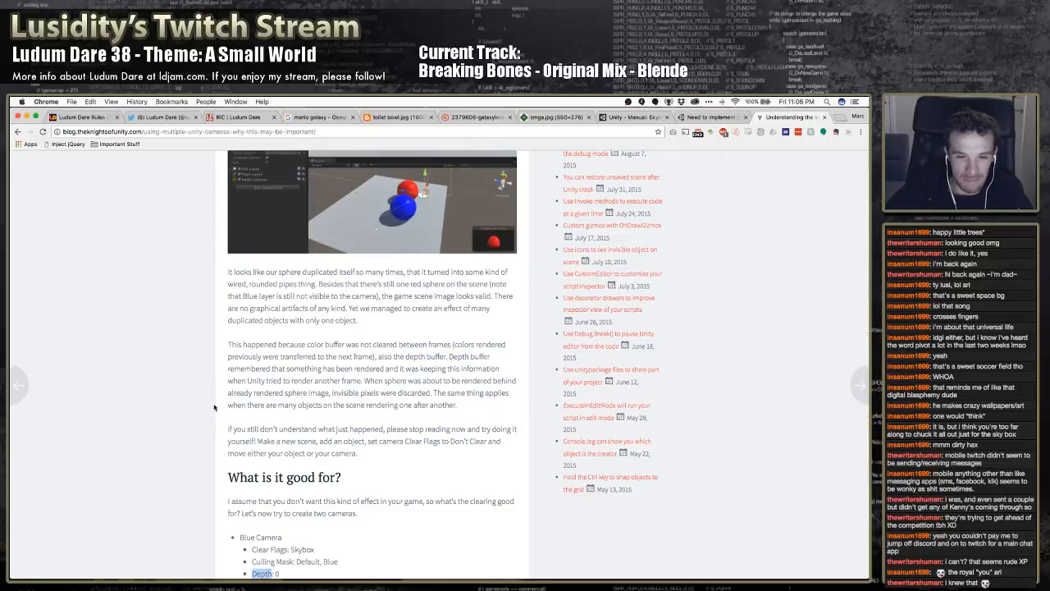
Study the article's two-camera example, comparing the Blue and Red Camera's Clear Flags, Culling Mask and Depth settings and the rendered results
{"action": "scroll", "coordinate": [214, 407], "scroll_direction": "down", "scroll_amount": 5}
{"action": "scroll", "coordinate": [203, 403], "scroll_direction": "down", "scroll_amount": 1}
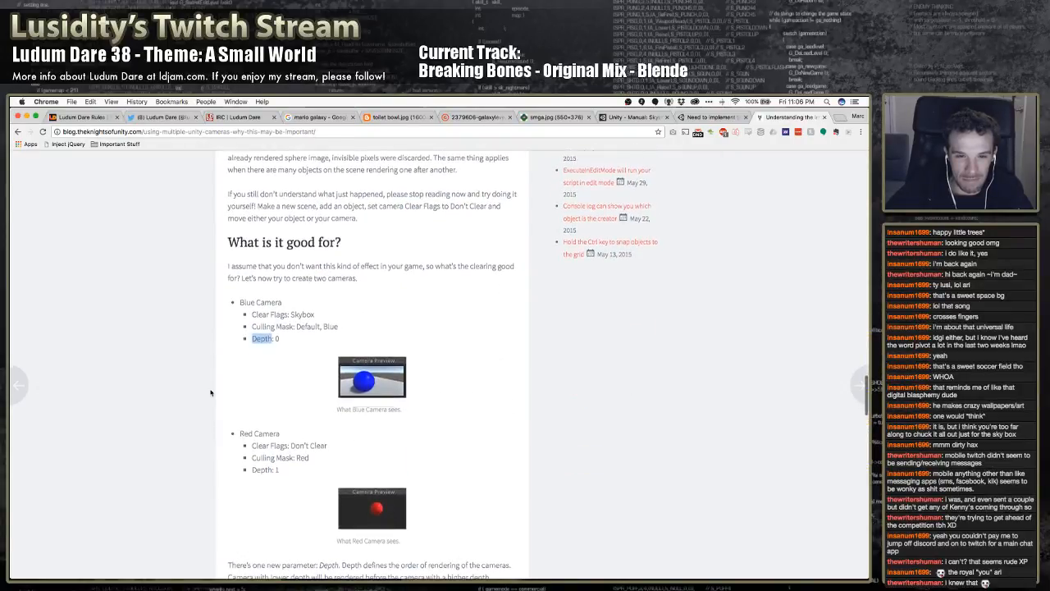
{"action": "scroll", "coordinate": [211, 392], "scroll_direction": "down", "scroll_amount": 1}
{"action": "scroll", "coordinate": [211, 392], "scroll_direction": "down", "scroll_amount": 1}
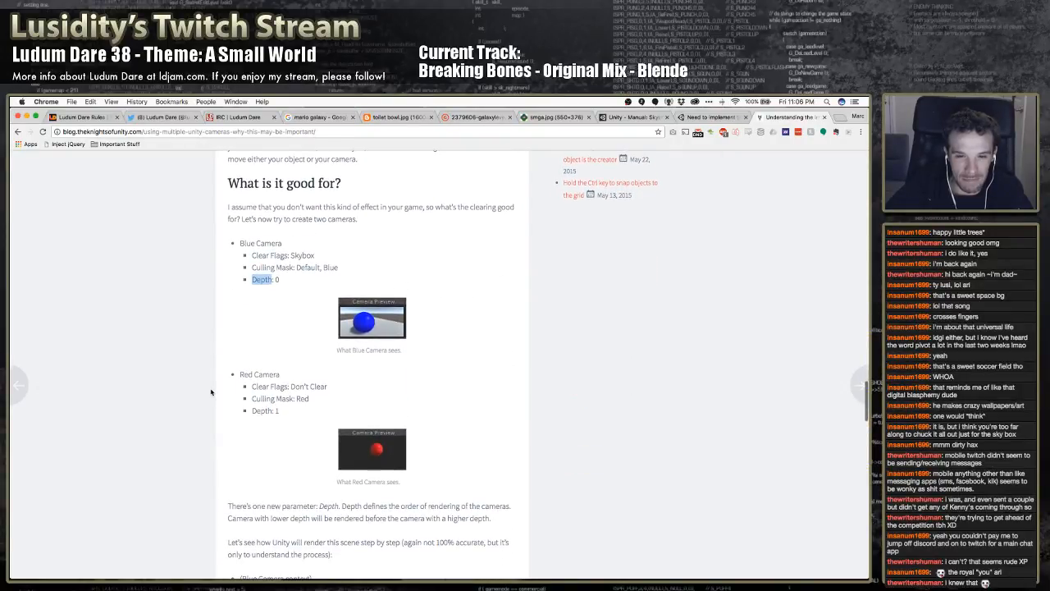
{"action": "scroll", "coordinate": [211, 392], "scroll_direction": "down", "scroll_amount": 5}
{"action": "scroll", "coordinate": [210, 392], "scroll_direction": "up", "scroll_amount": 4}
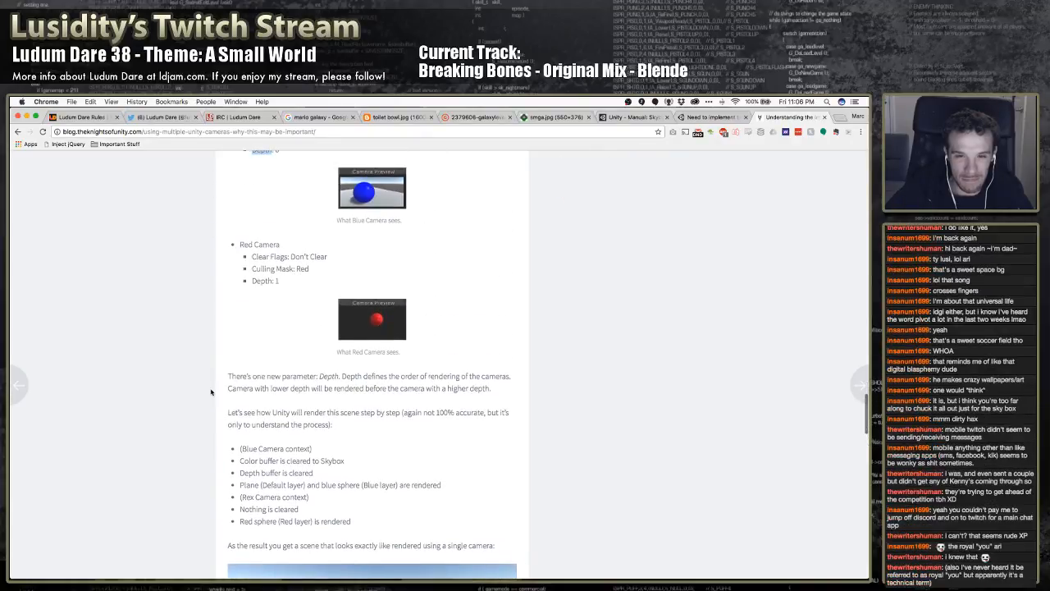
{"action": "scroll", "coordinate": [211, 392], "scroll_direction": "up", "scroll_amount": 1}
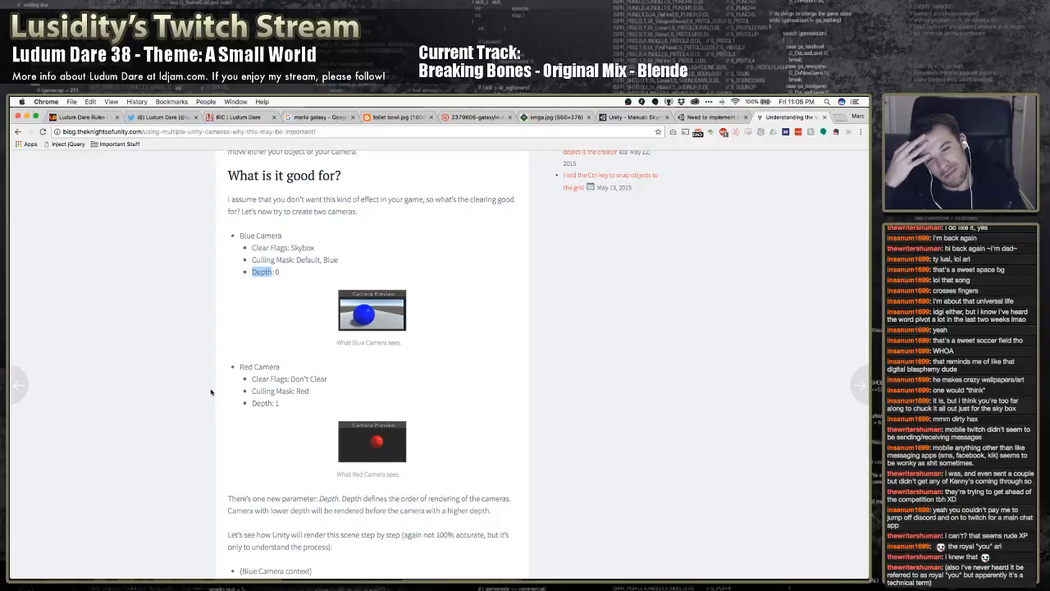
{"action": "scroll", "coordinate": [234, 402], "scroll_direction": "down", "scroll_amount": 5}
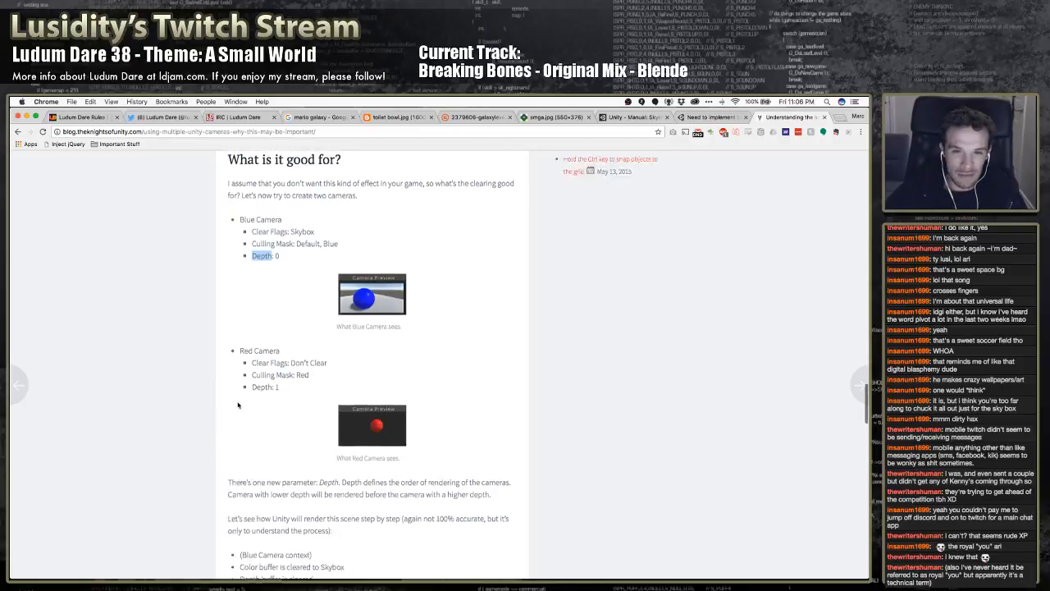
{"action": "scroll", "coordinate": [233, 404], "scroll_direction": "down", "scroll_amount": 4}
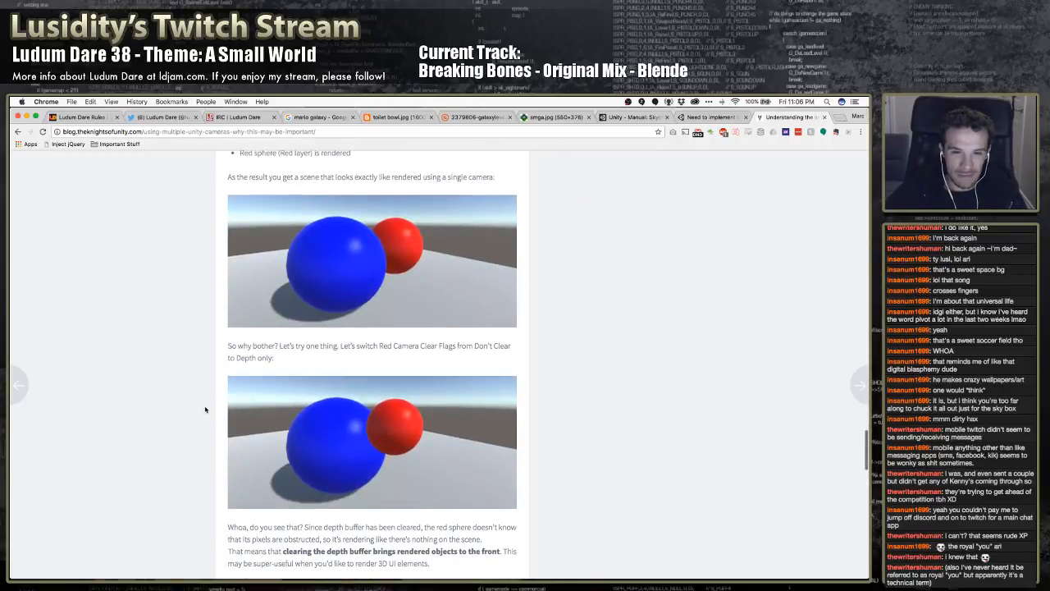
{"action": "scroll", "coordinate": [205, 408], "scroll_direction": "up", "scroll_amount": 1}
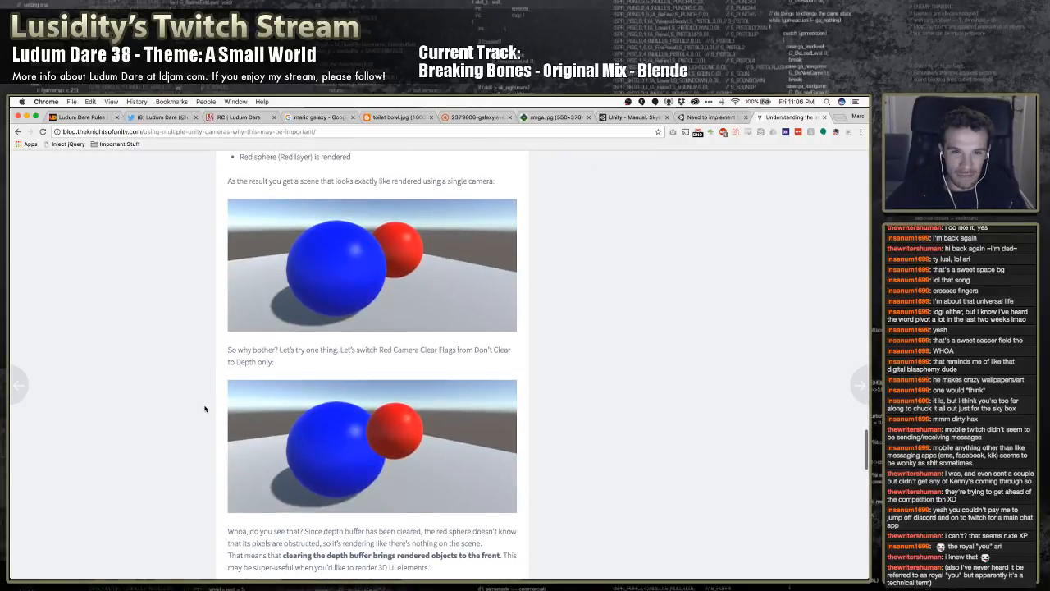
{"action": "scroll", "coordinate": [204, 406], "scroll_direction": "up", "scroll_amount": 1}
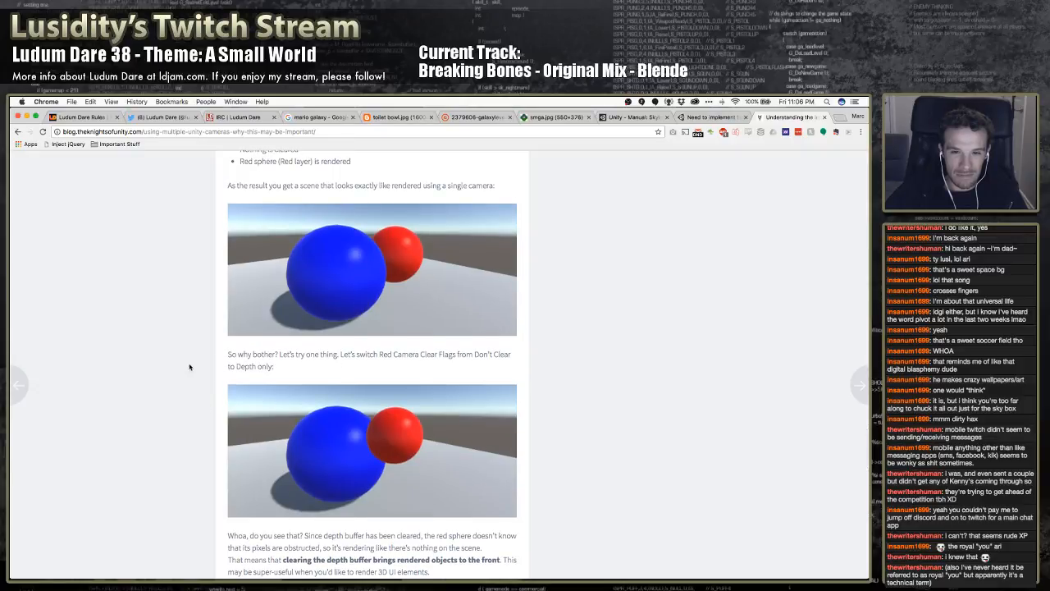
{"action": "scroll", "coordinate": [200, 361], "scroll_direction": "up", "scroll_amount": 10}
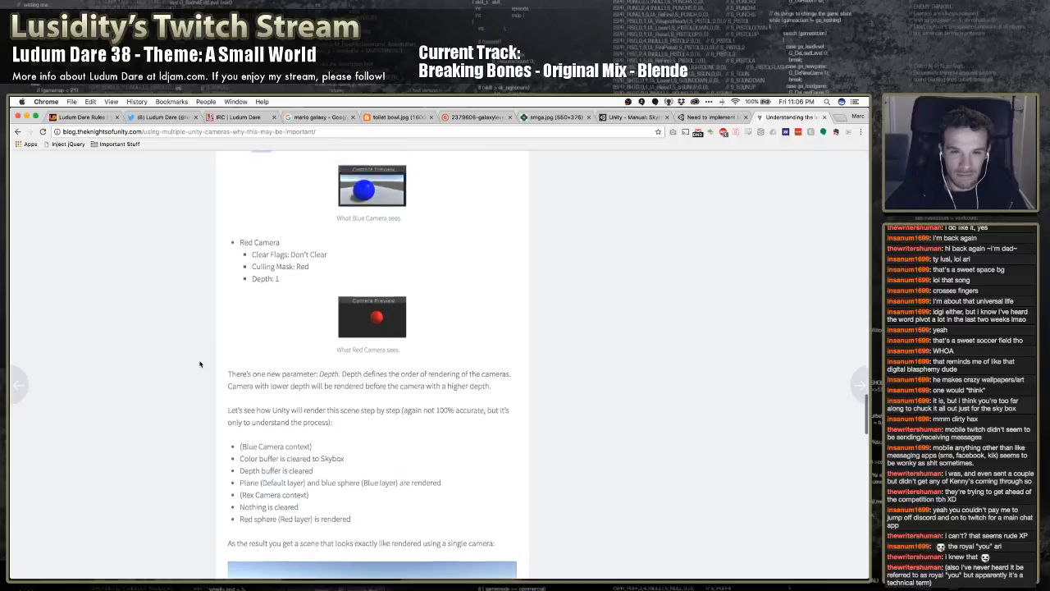
{"action": "scroll", "coordinate": [199, 364], "scroll_direction": "down", "scroll_amount": 1}
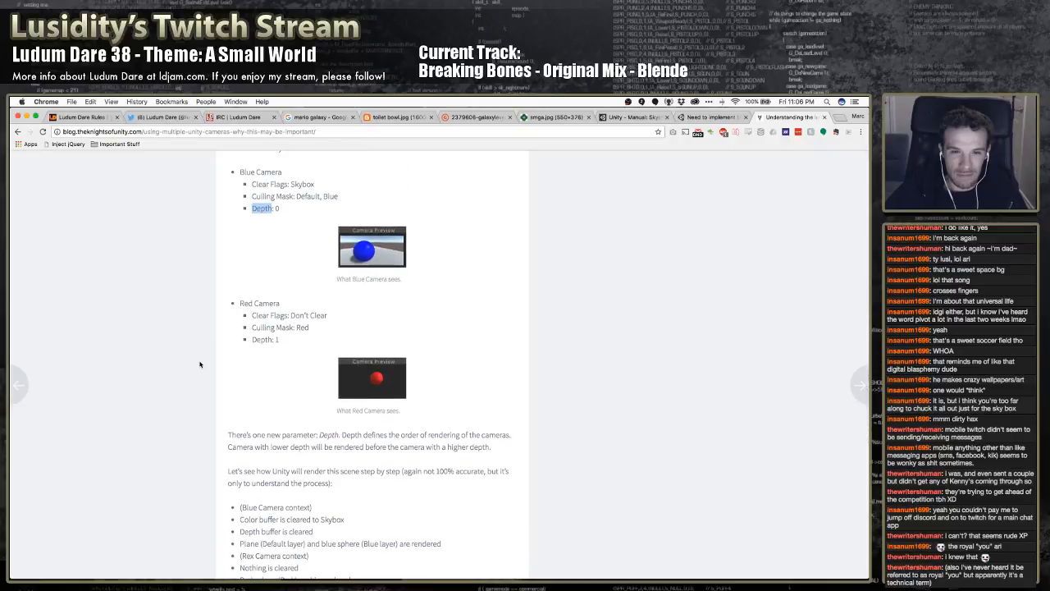
{"action": "scroll", "coordinate": [200, 364], "scroll_direction": "down", "scroll_amount": 2}
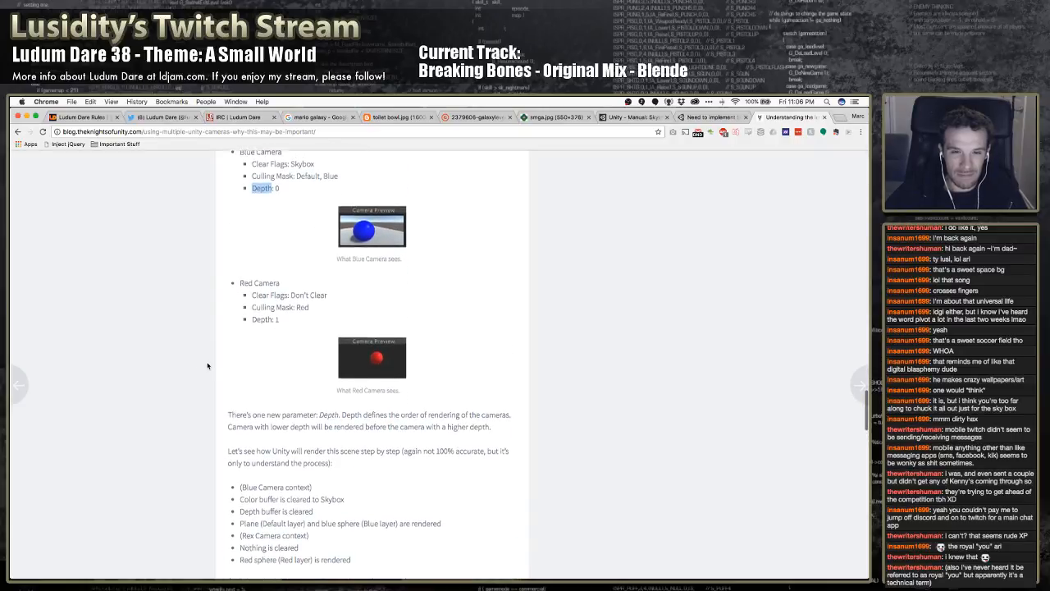
{"action": "scroll", "coordinate": [208, 366], "scroll_direction": "down", "scroll_amount": 7}
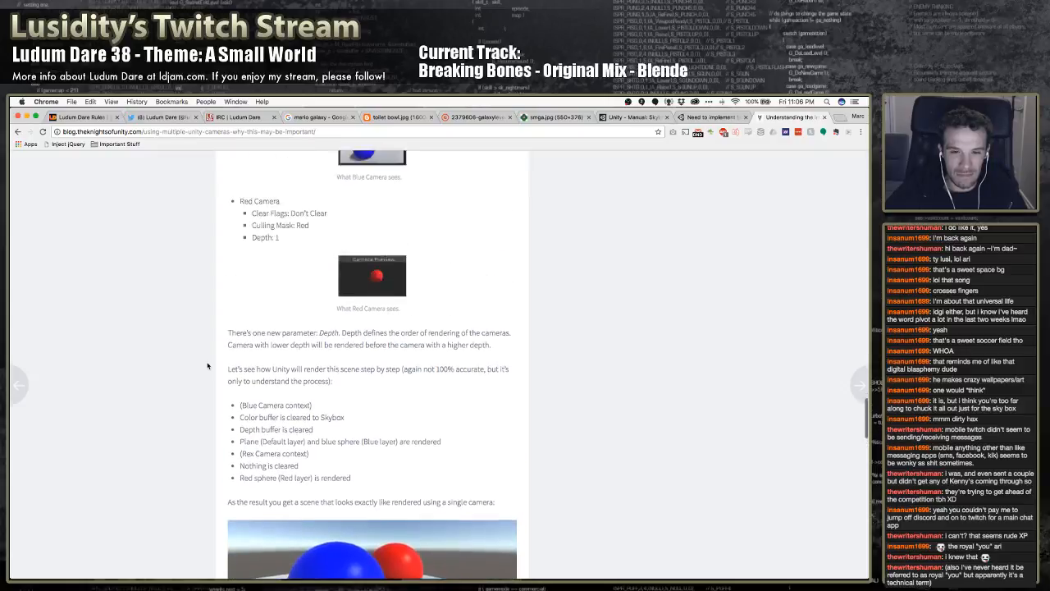
{"action": "scroll", "coordinate": [208, 365], "scroll_direction": "up", "scroll_amount": 7}
{"action": "scroll", "coordinate": [208, 366], "scroll_direction": "up", "scroll_amount": 2}
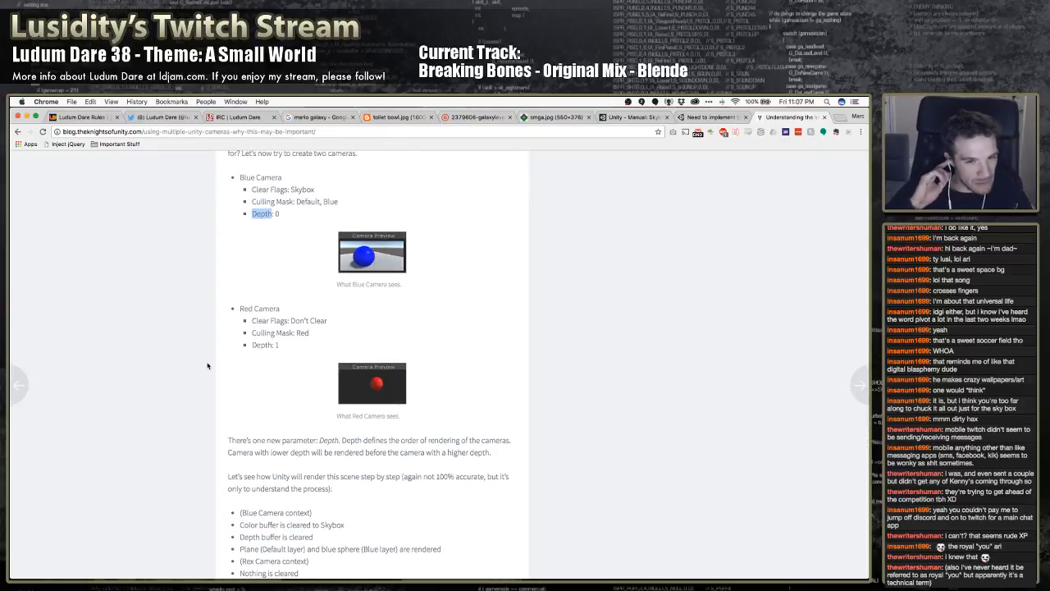
Switch to Unity, add a new Camera to the Test1 scene and raise it above the cube to a Y position of about 45.5
{"action": "key", "text": "super+Tab"}
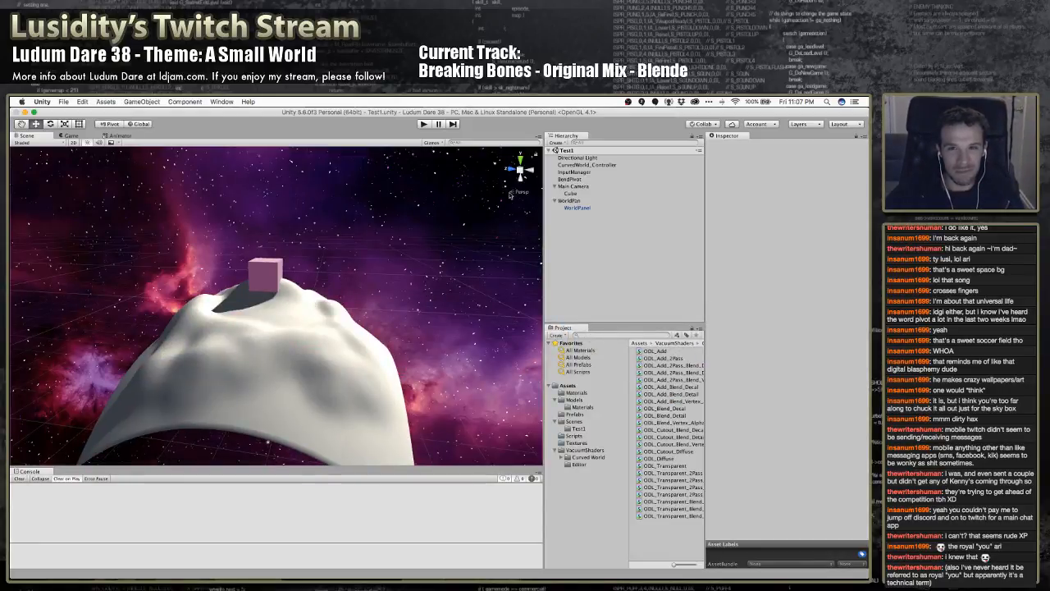
{"action": "right_click", "coordinate": [578, 239]}
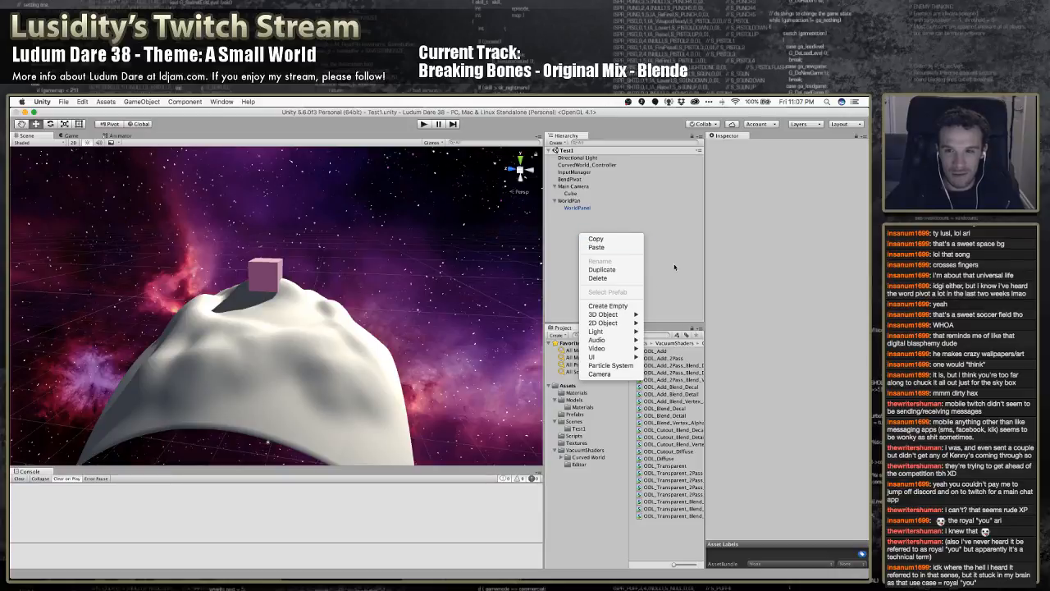
{"action": "mouse_move", "coordinate": [618, 319]}
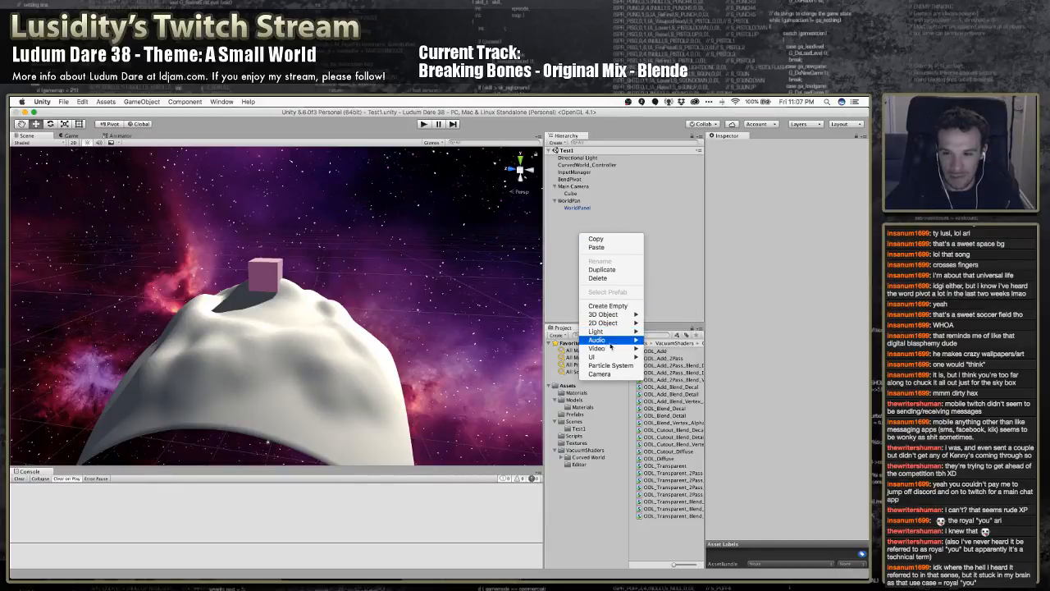
{"action": "left_click", "coordinate": [599, 373]}
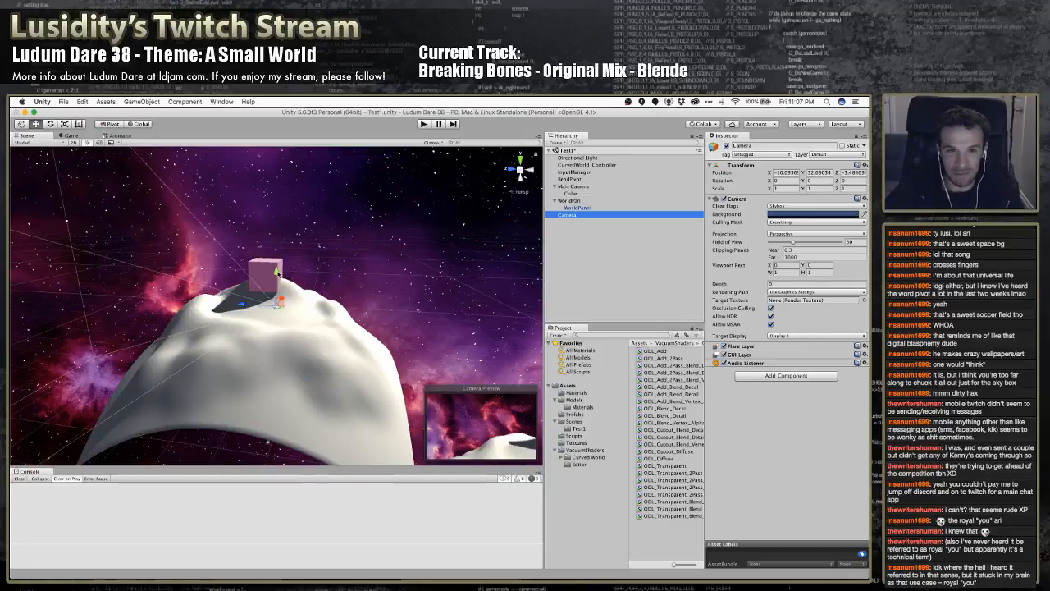
{"action": "left_click_drag", "start_coordinate": [276, 272], "coordinate": [277, 171]}
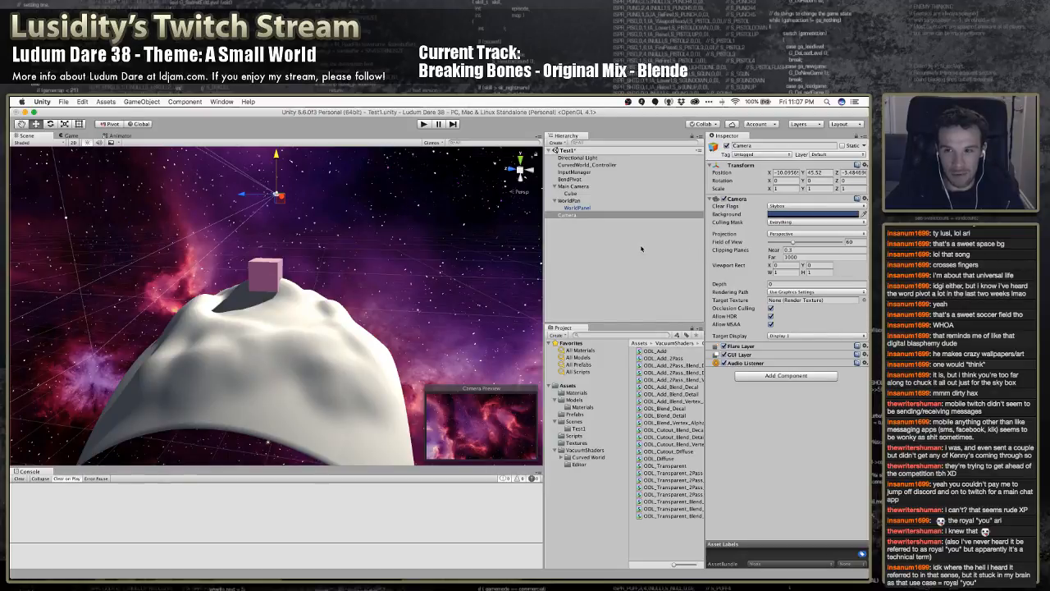
Move the new Camera above Main Camera in the scene's object order and set the Main Camera's Clear Flags to Don't Clear
{"action": "left_click_drag", "start_coordinate": [575, 216], "coordinate": [575, 179]}
{"action": "left_click", "coordinate": [579, 193]}
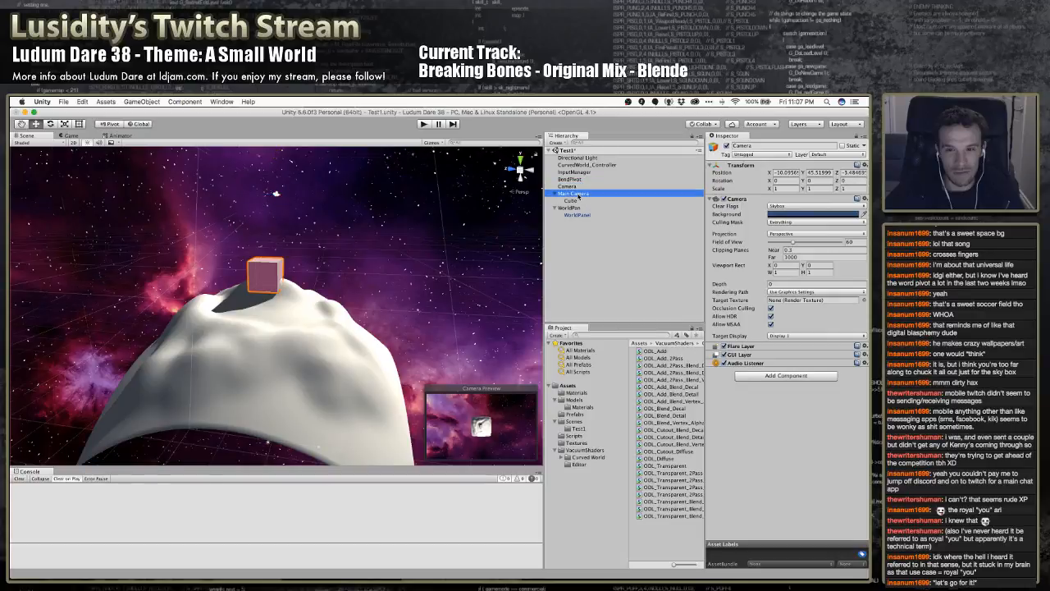
{"action": "left_click", "coordinate": [577, 188]}
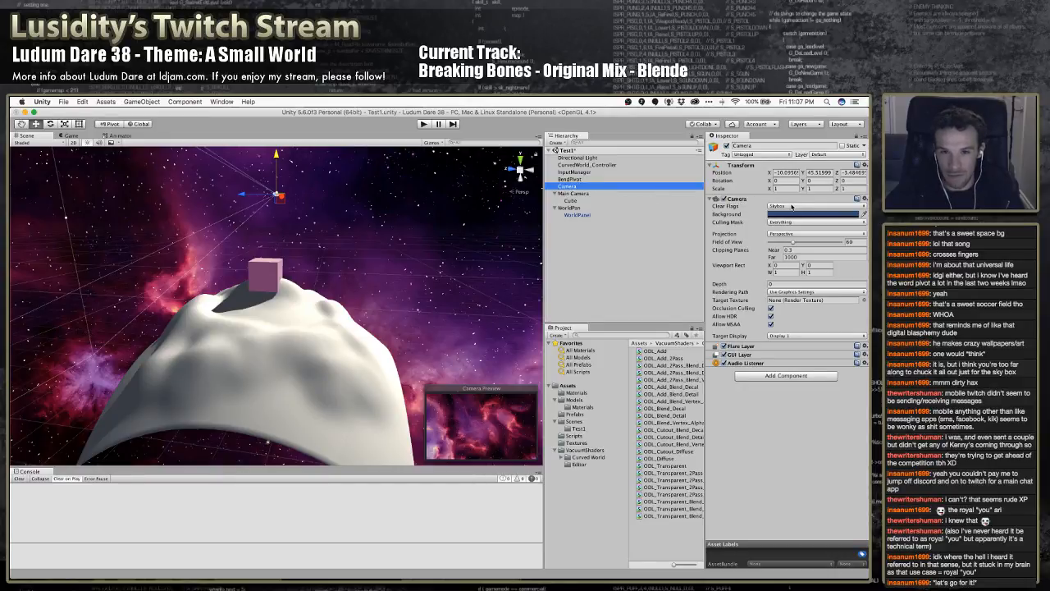
{"action": "left_click", "coordinate": [589, 195]}
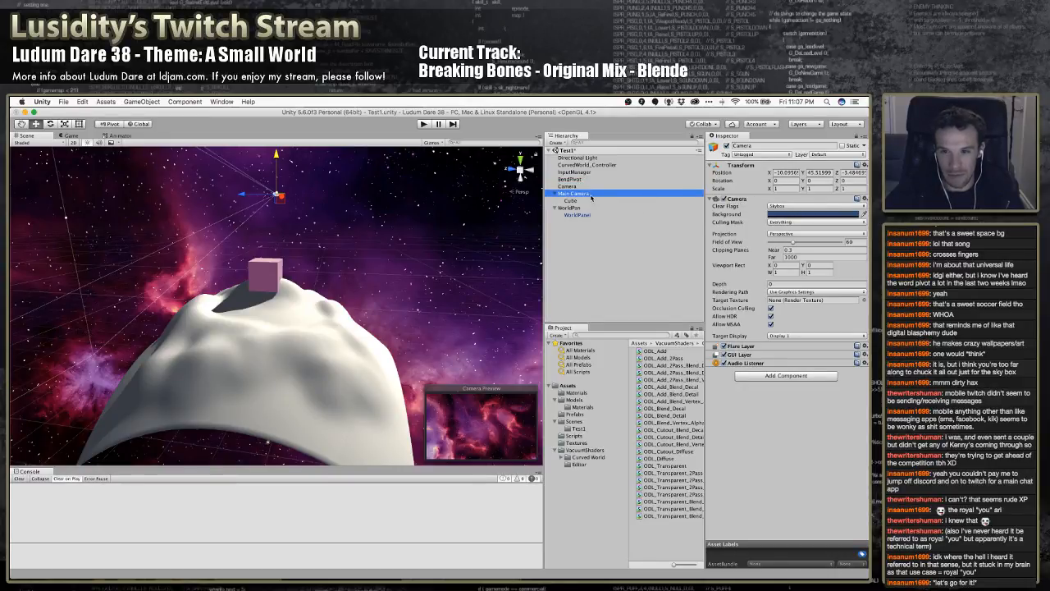
{"action": "left_click", "coordinate": [775, 207]}
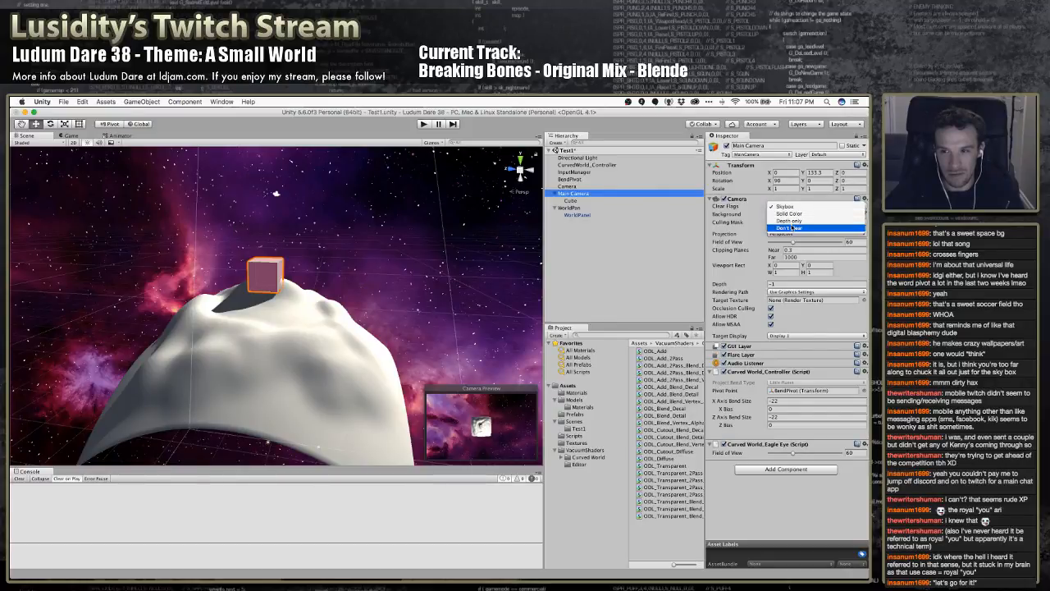
{"action": "left_click", "coordinate": [790, 227]}
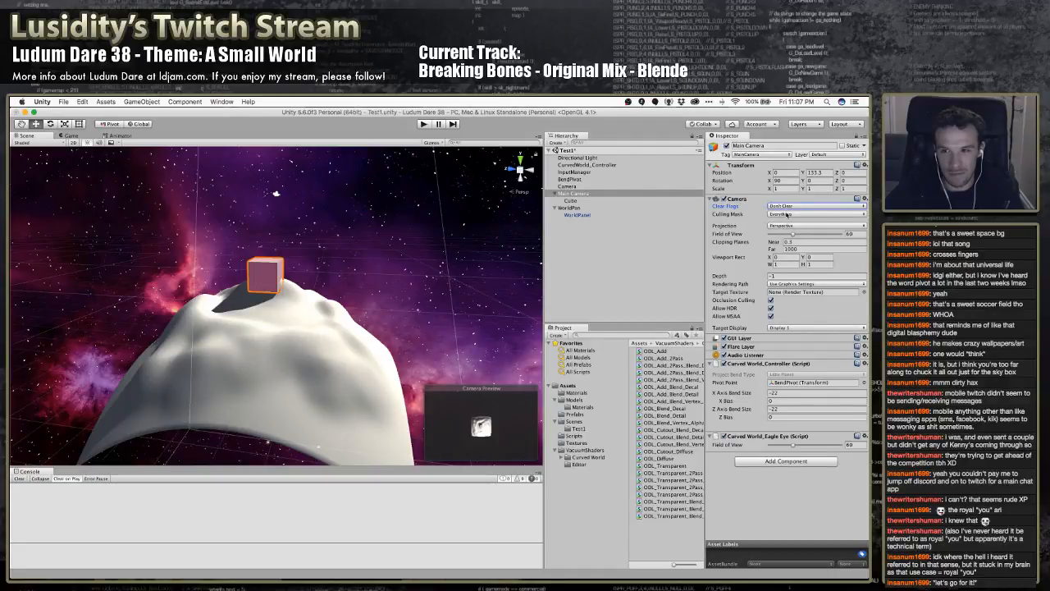
Try excluding individual layers such as Default from the Main Camera's Culling Mask, restoring it to Everything
{"action": "left_click", "coordinate": [786, 214]}
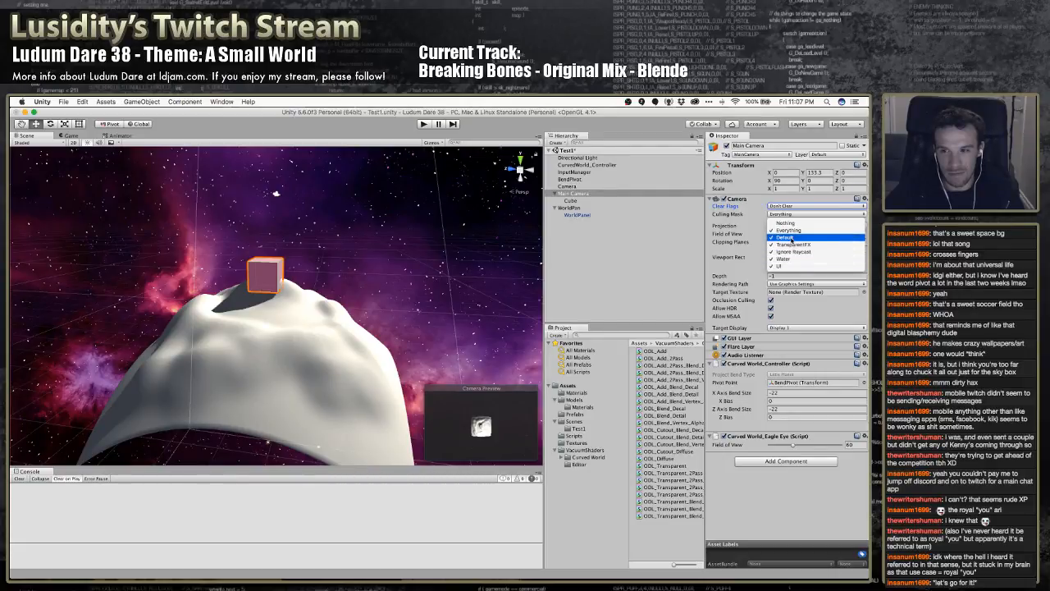
{"action": "left_click", "coordinate": [788, 237]}
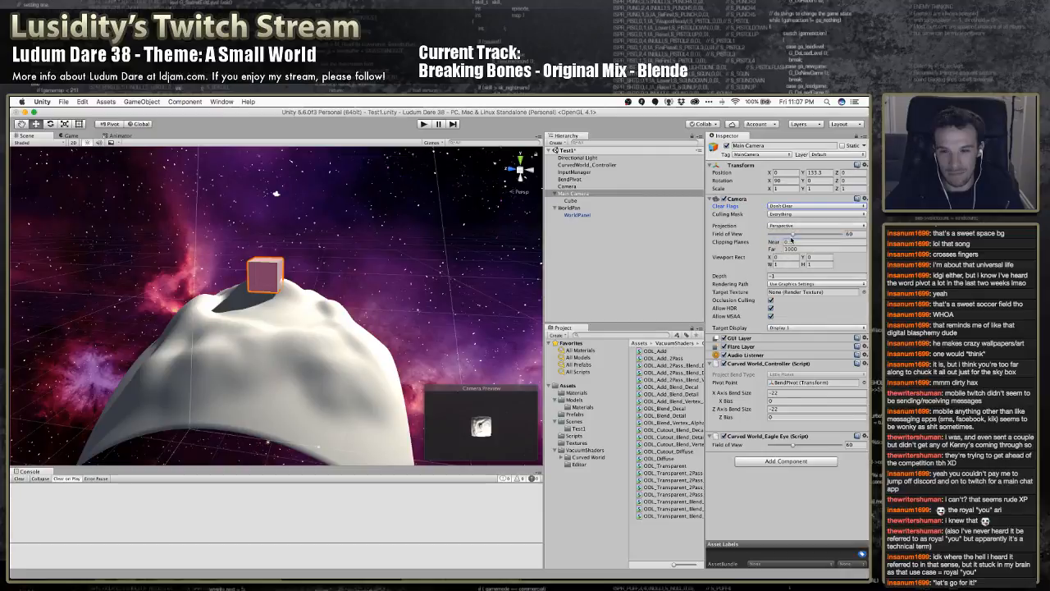
{"action": "left_click", "coordinate": [786, 215]}
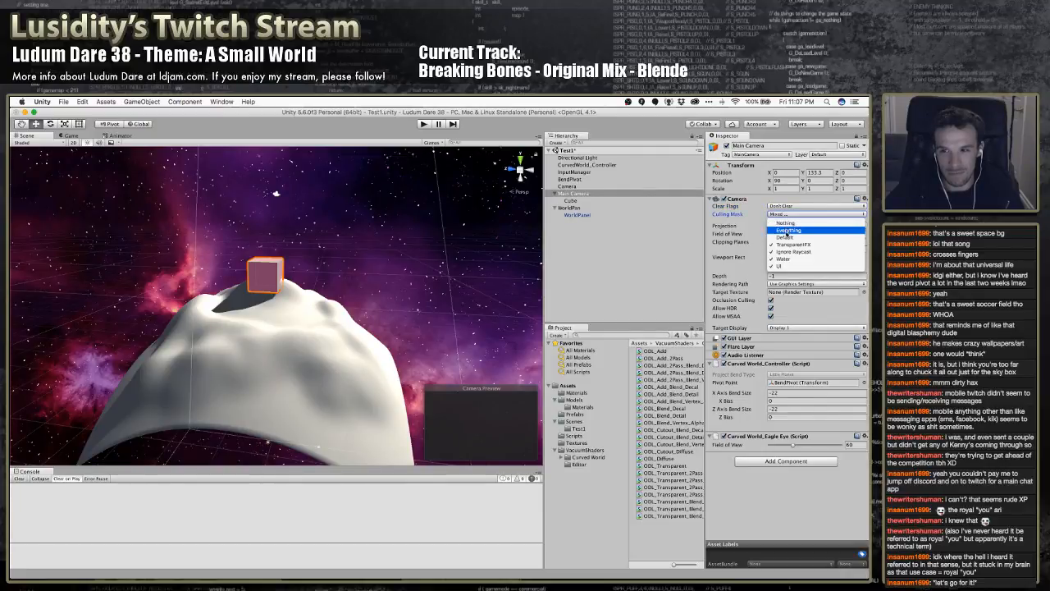
{"action": "left_click", "coordinate": [788, 230]}
{"action": "left_click", "coordinate": [788, 215]}
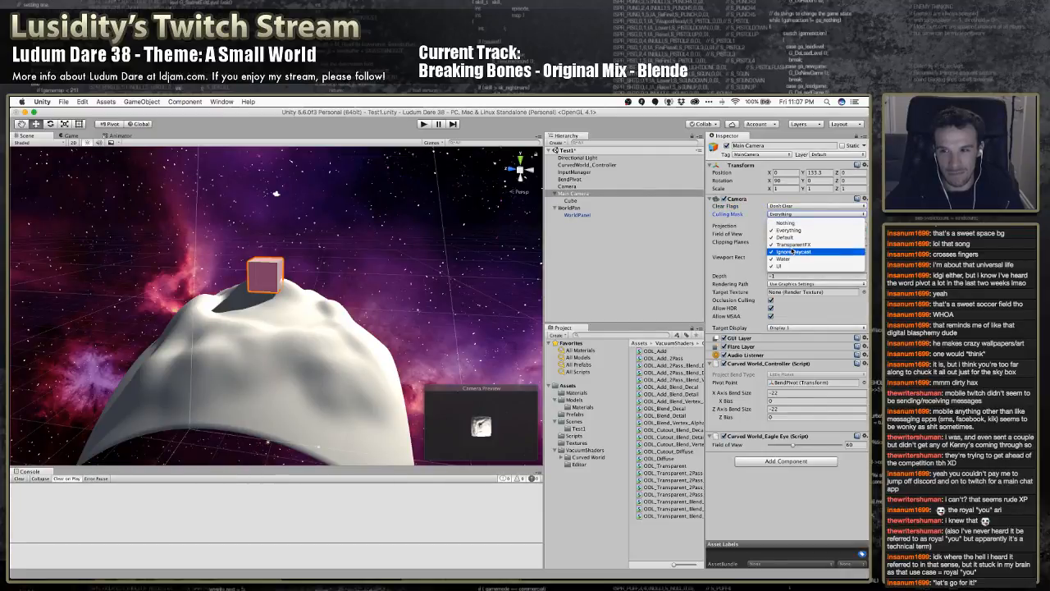
{"action": "key", "text": "Escape"}
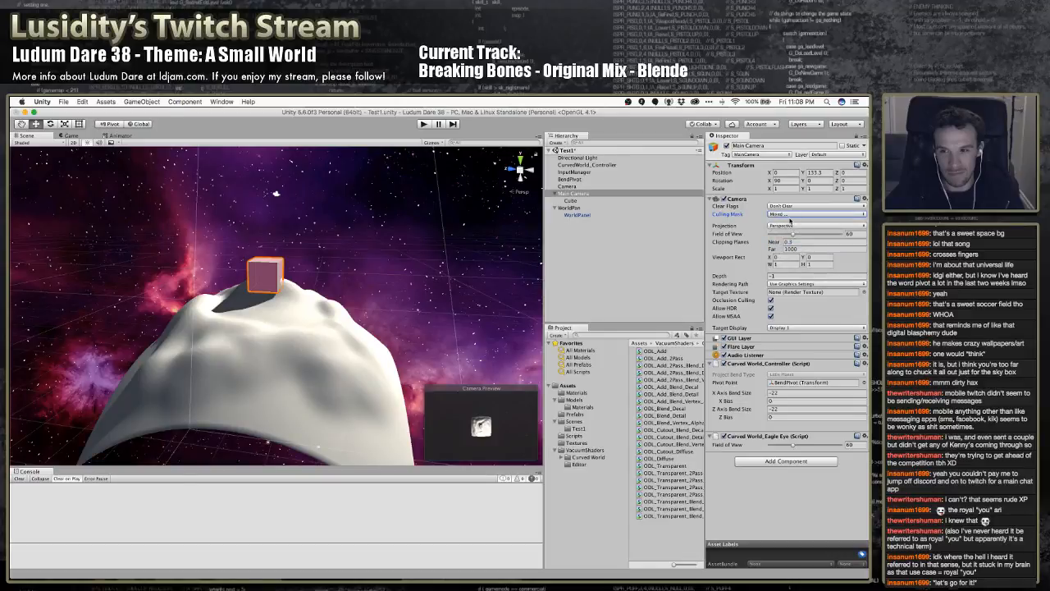
{"action": "left_click", "coordinate": [791, 217]}
{"action": "left_click", "coordinate": [790, 245]}
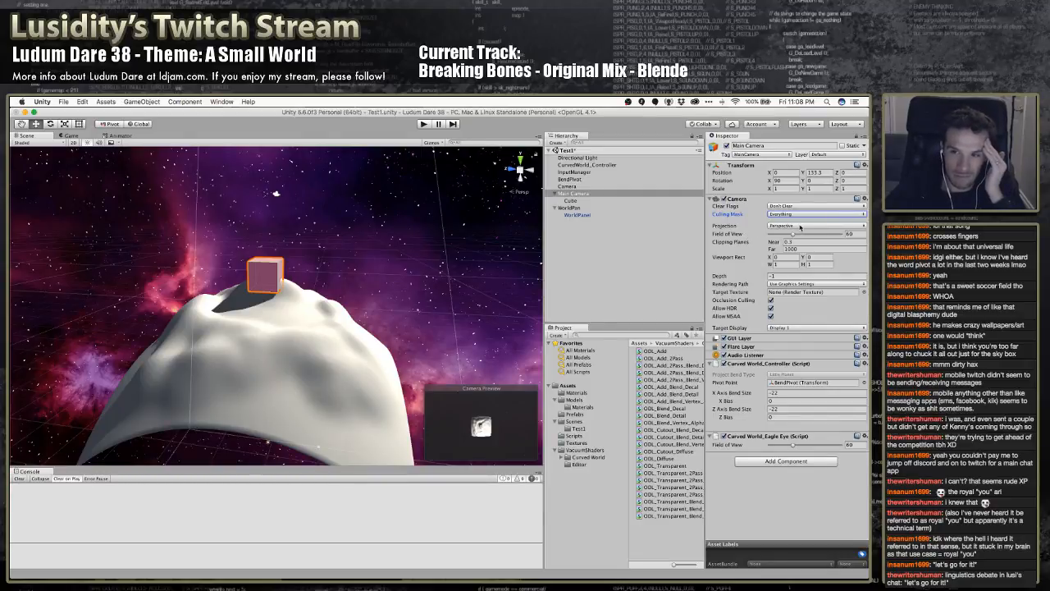
Set the Main Camera's Depth to 1 and run the scene with the new Camera selected
{"action": "left_click", "coordinate": [782, 275]}
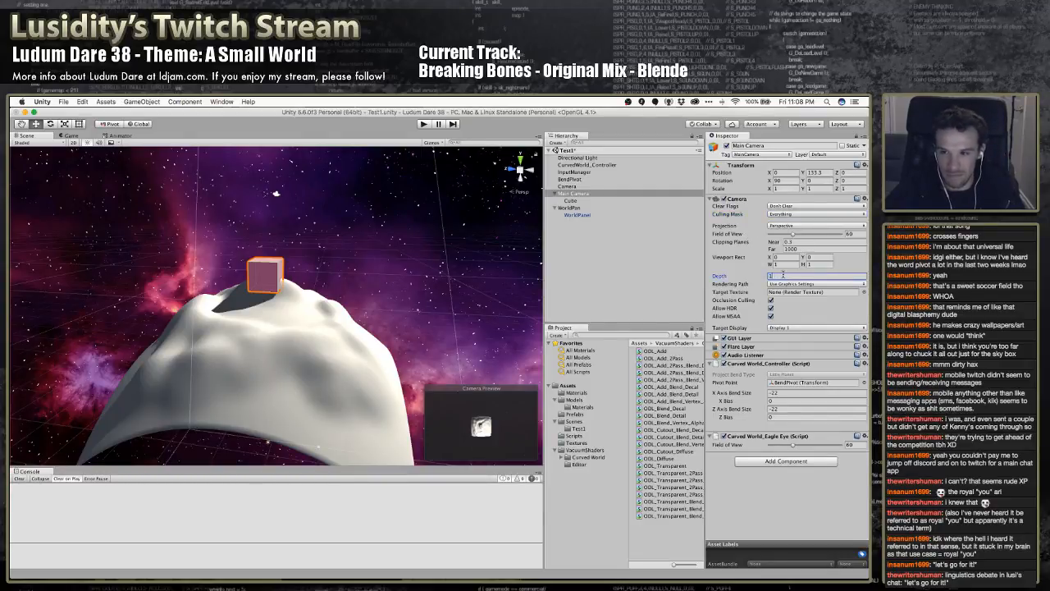
{"action": "left_click", "coordinate": [567, 186]}
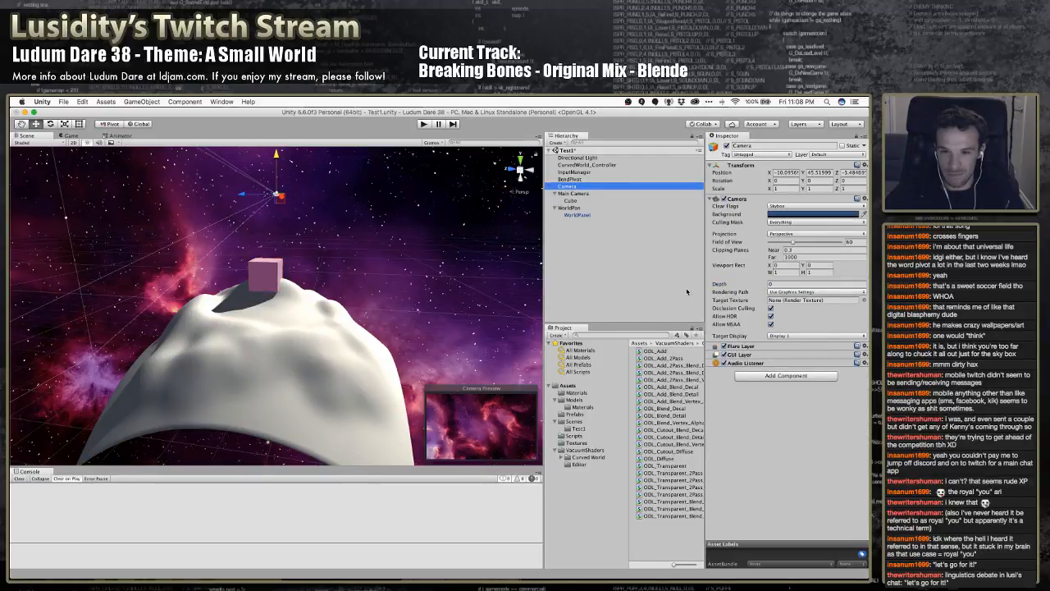
{"action": "left_click", "coordinate": [424, 124]}
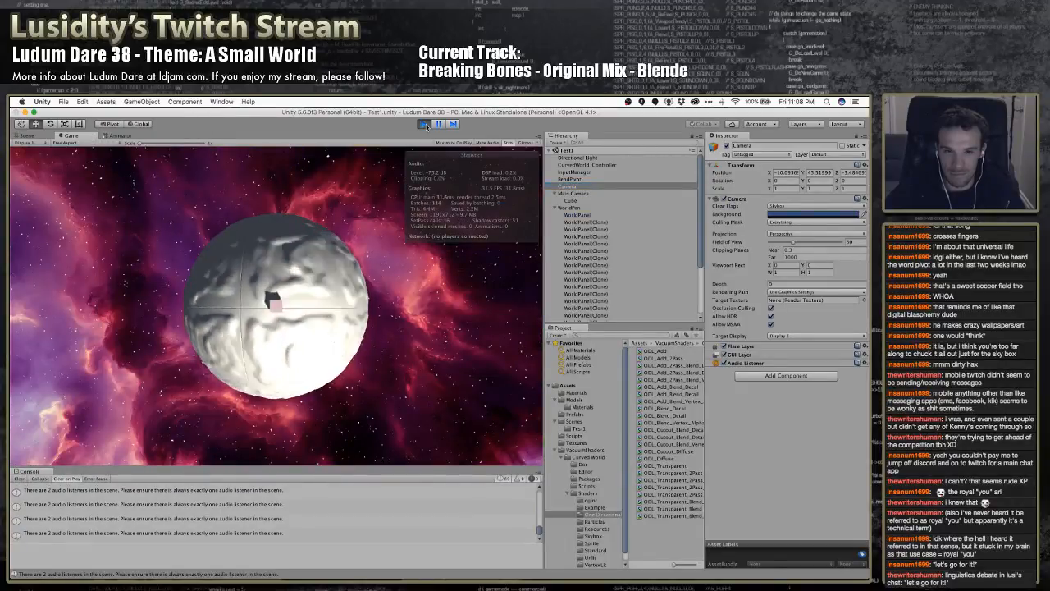
While the scene plays, rotate the new Camera down towards the planet and dock the Game view beside the Scene view
{"action": "left_click", "coordinate": [25, 135]}
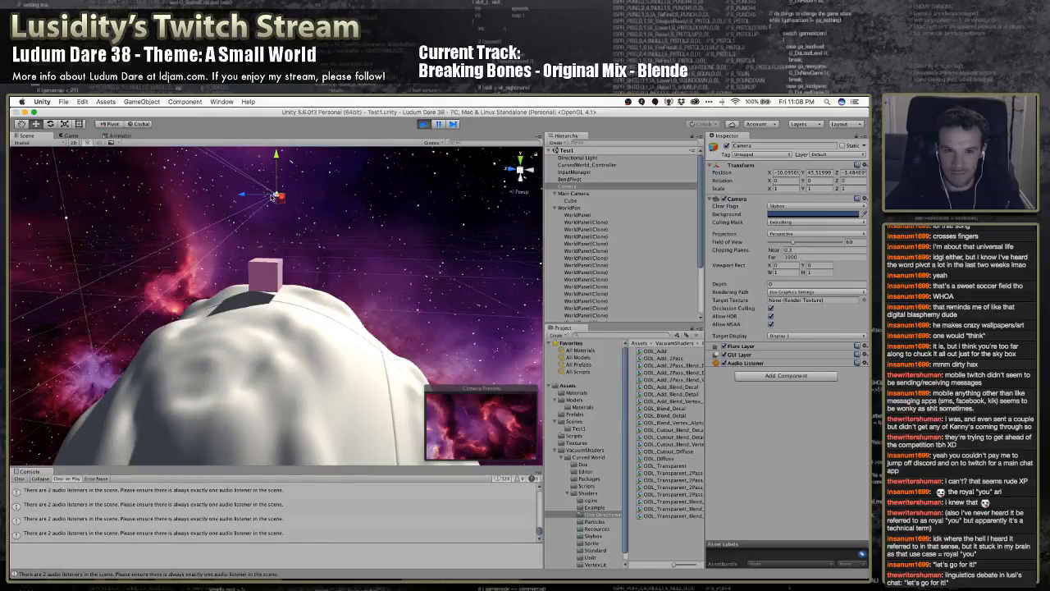
{"action": "key", "text": "e"}
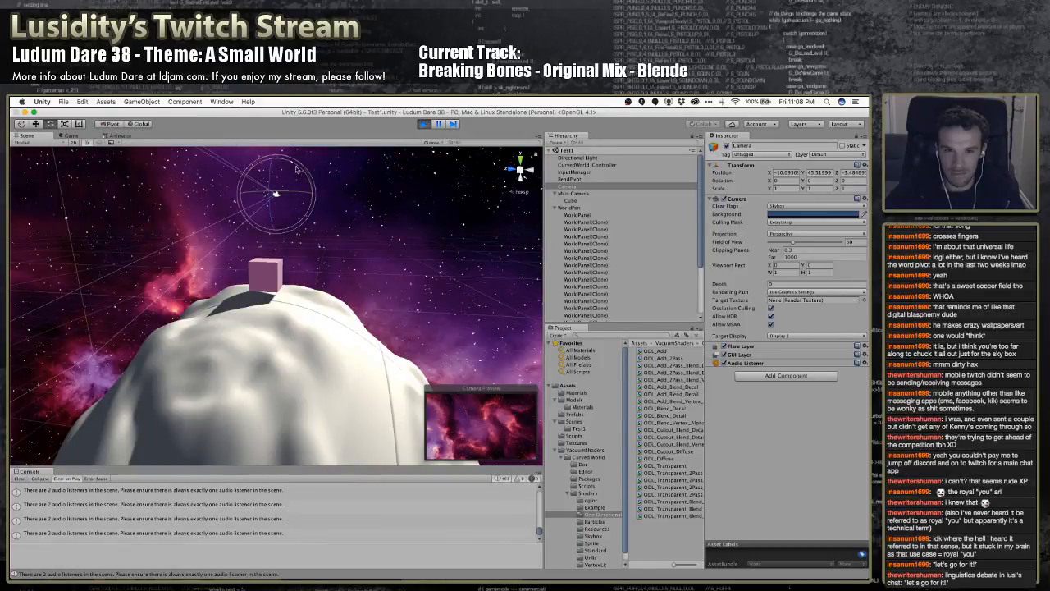
{"action": "left_click_drag", "start_coordinate": [287, 160], "coordinate": [146, 146]}
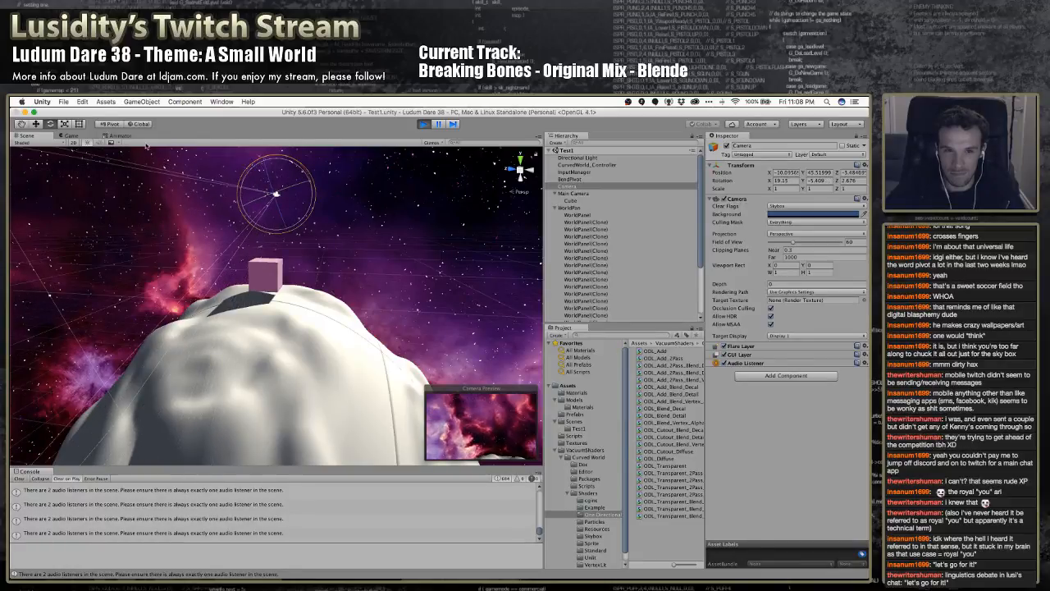
{"action": "left_click_drag", "start_coordinate": [80, 136], "coordinate": [434, 293]}
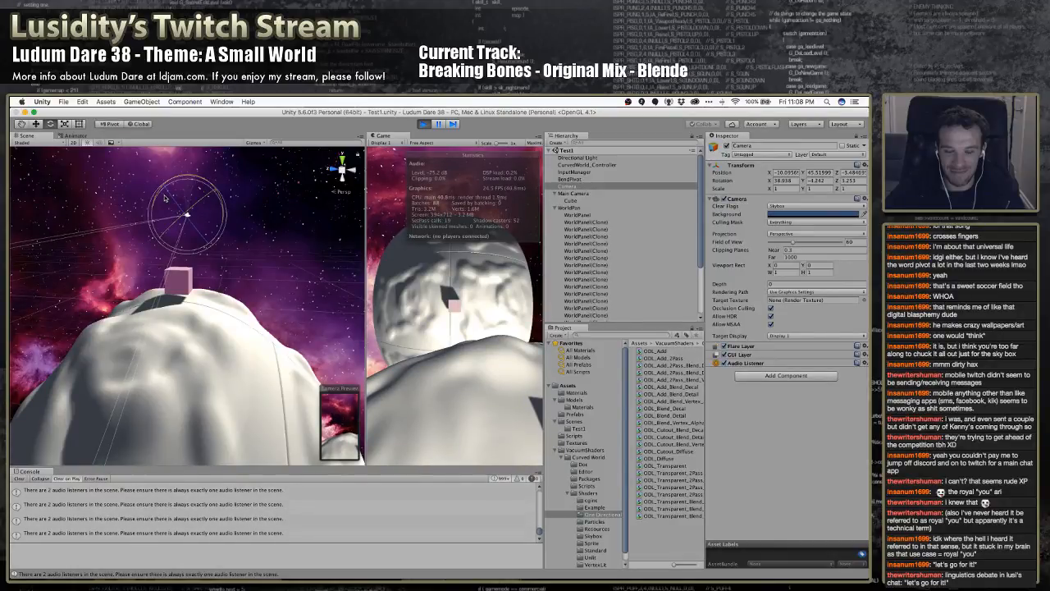
Stop the playing scene, disable the new Camera's Audio Listener and compare its settings with the Main Camera's
{"action": "left_click", "coordinate": [423, 125]}
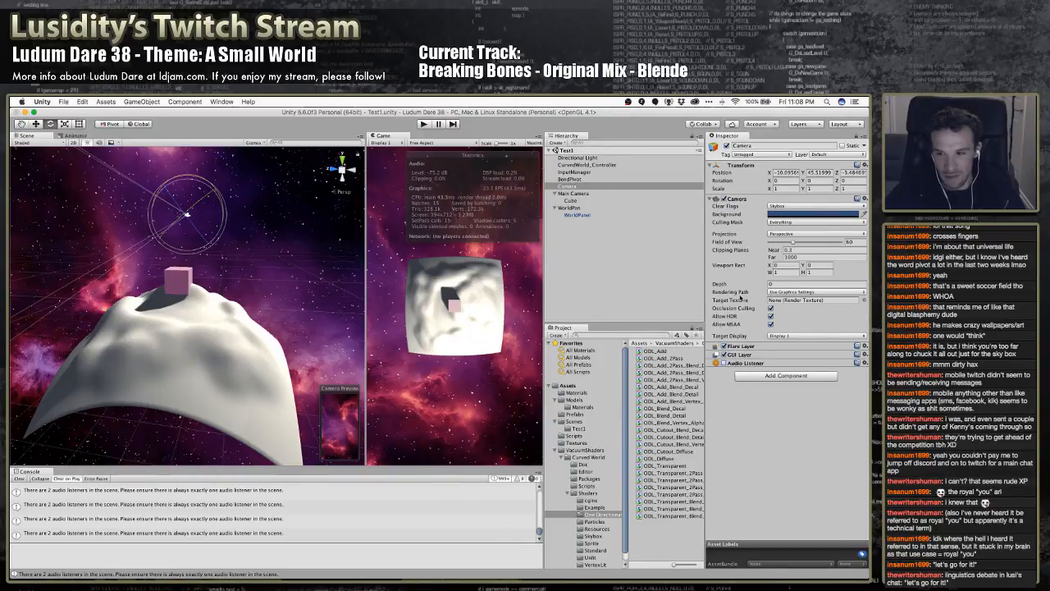
{"action": "left_click", "coordinate": [588, 193]}
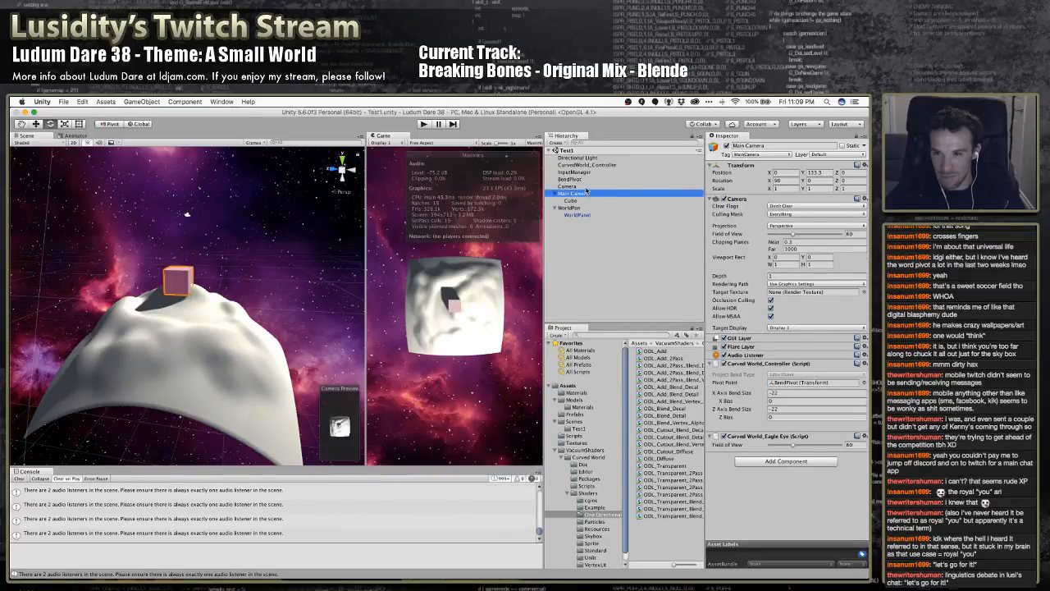
{"action": "left_click", "coordinate": [580, 187]}
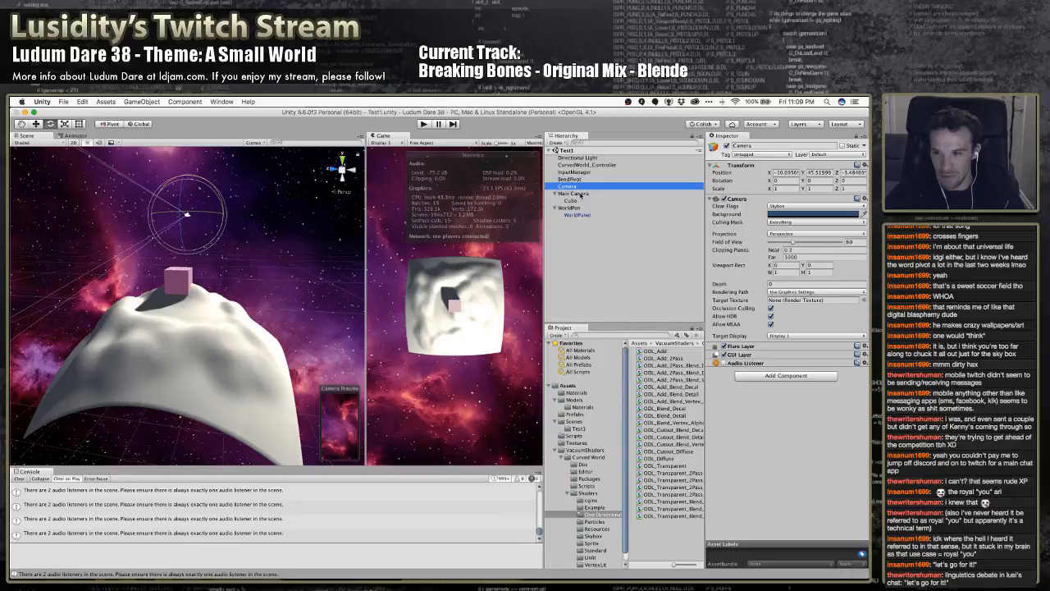
{"action": "left_click", "coordinate": [580, 194]}
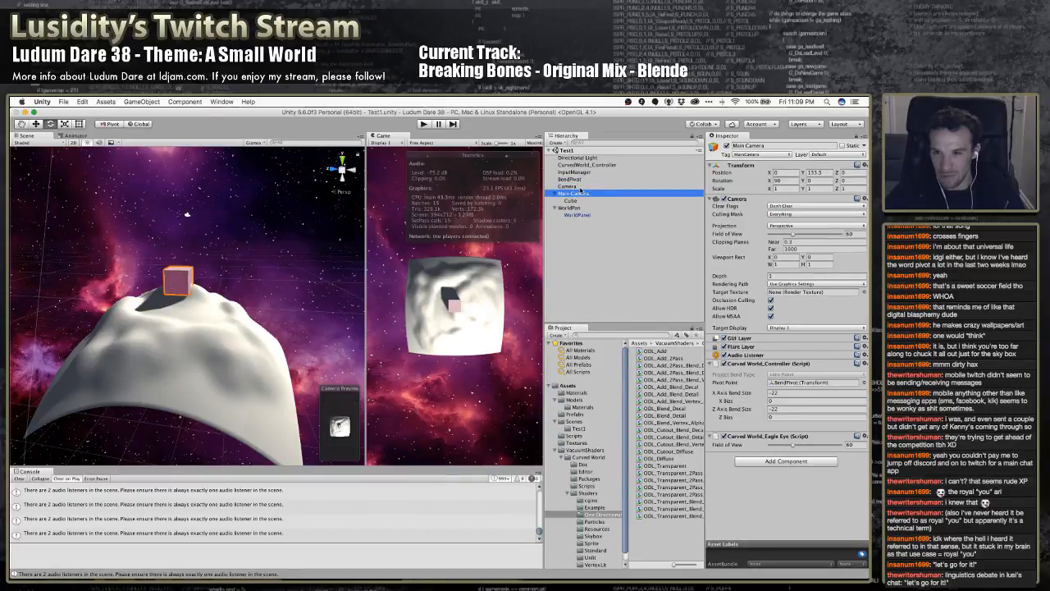
{"action": "left_click", "coordinate": [580, 188]}
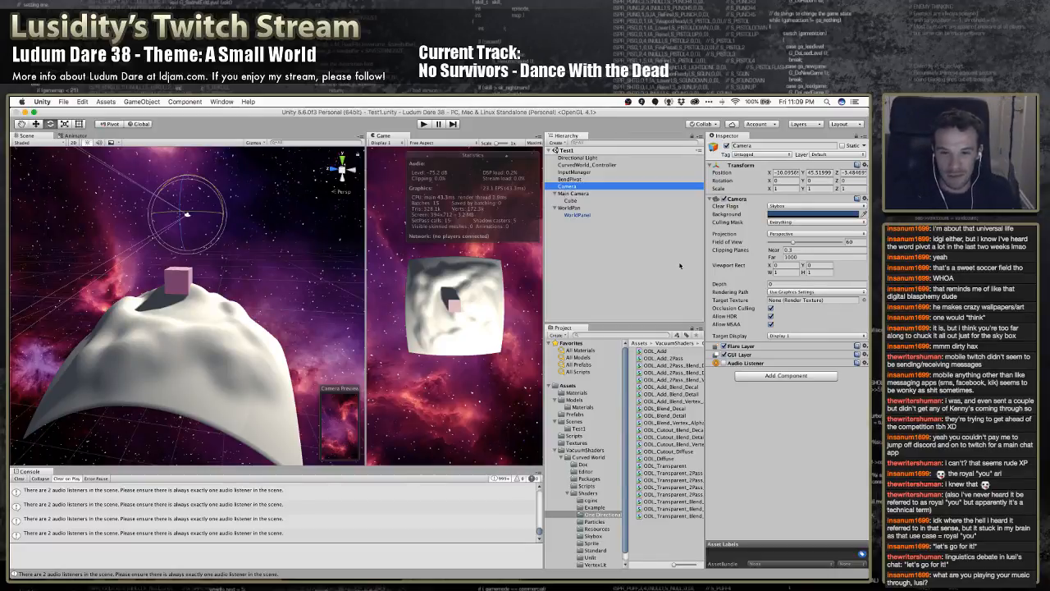
{"action": "mouse_move", "coordinate": [649, 568]}
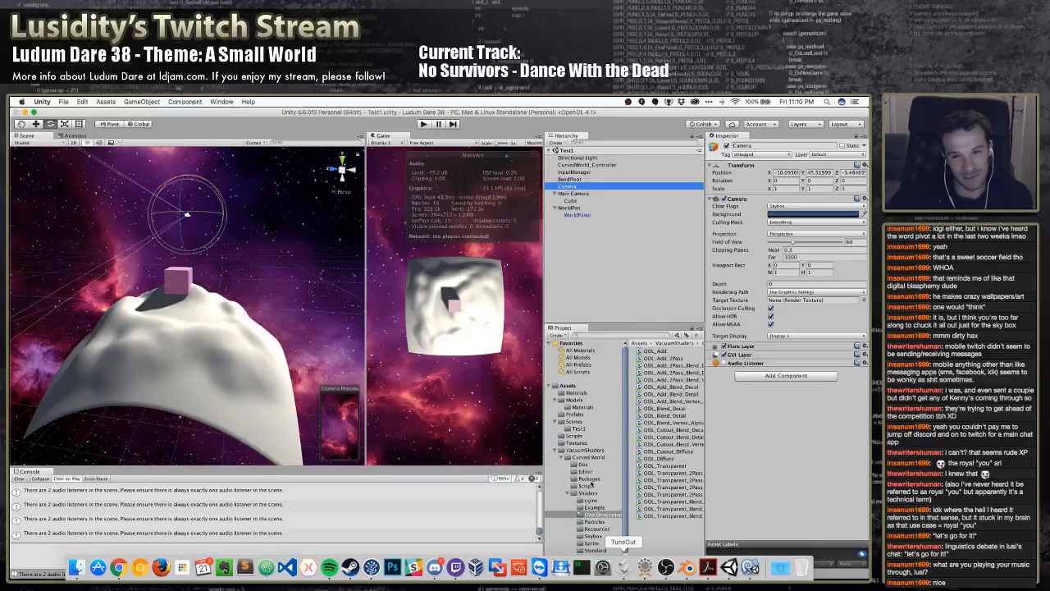
{"action": "left_click", "coordinate": [624, 258]}
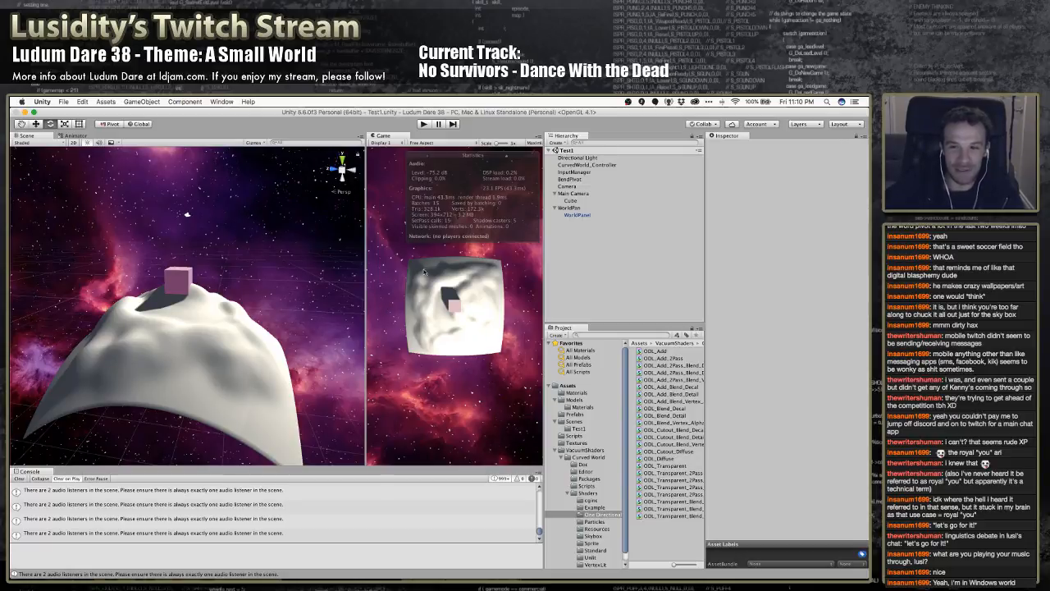
Tilt the new Camera down towards the planet to an X rotation of about 46
{"action": "left_click", "coordinate": [578, 194]}
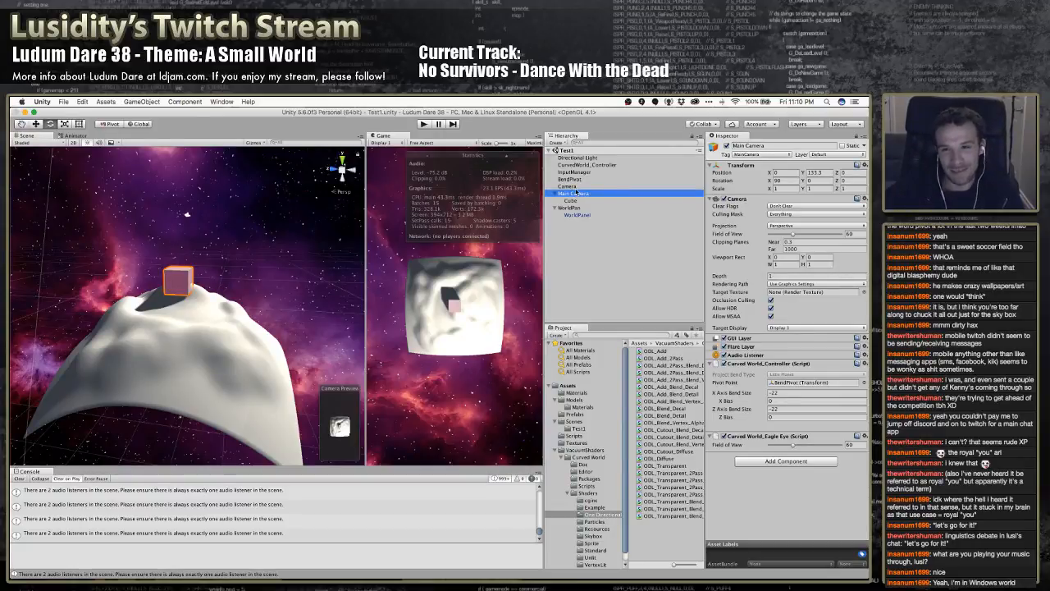
{"action": "left_click", "coordinate": [576, 187]}
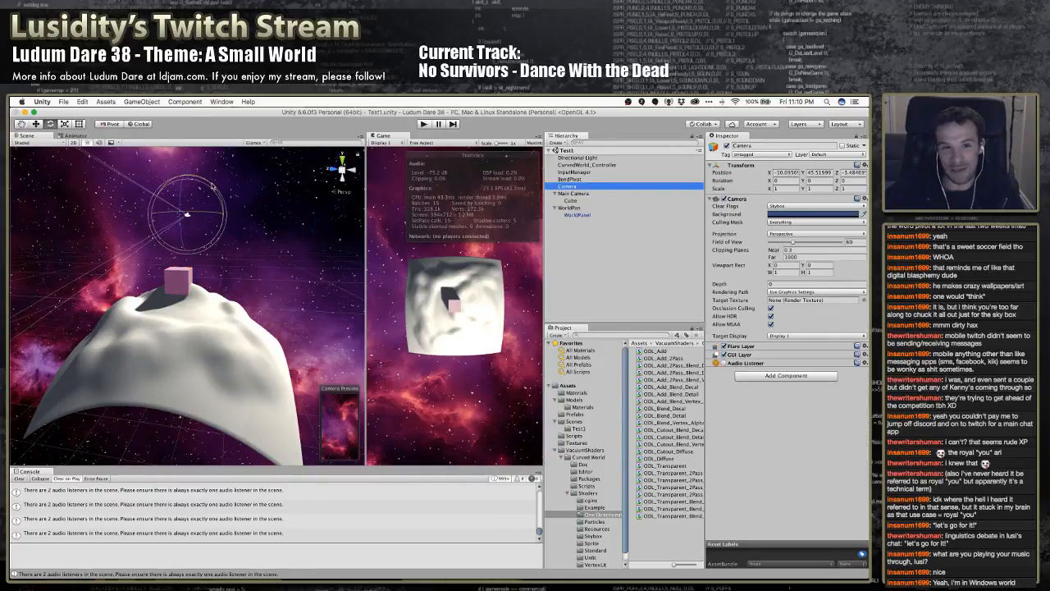
{"action": "left_click_drag", "start_coordinate": [177, 180], "coordinate": [143, 249]}
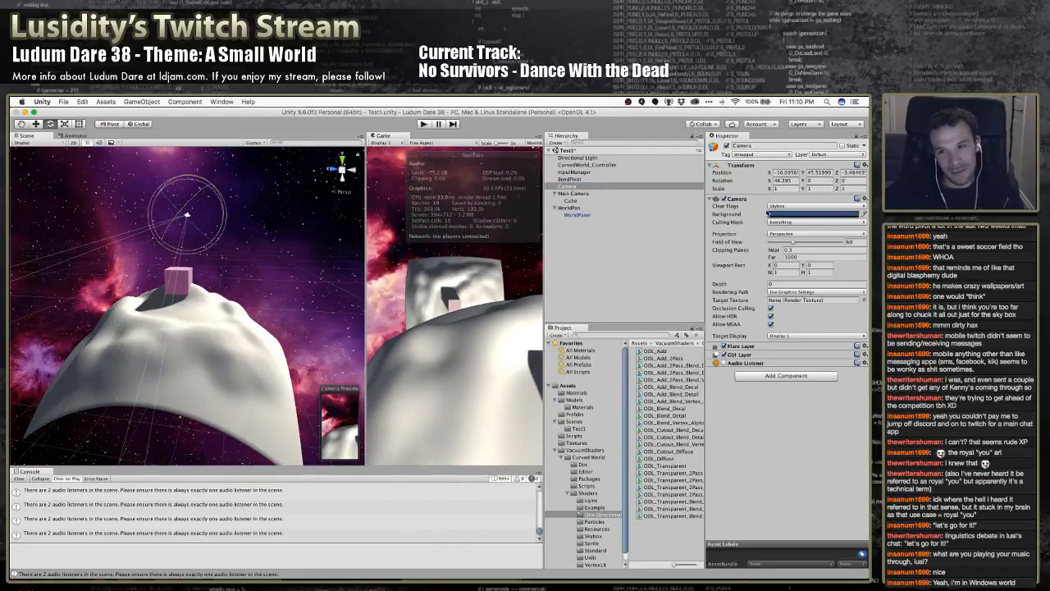
Change the Main Camera's Clear Flags to Depth only
{"action": "left_click", "coordinate": [655, 193]}
{"action": "left_click", "coordinate": [786, 206]}
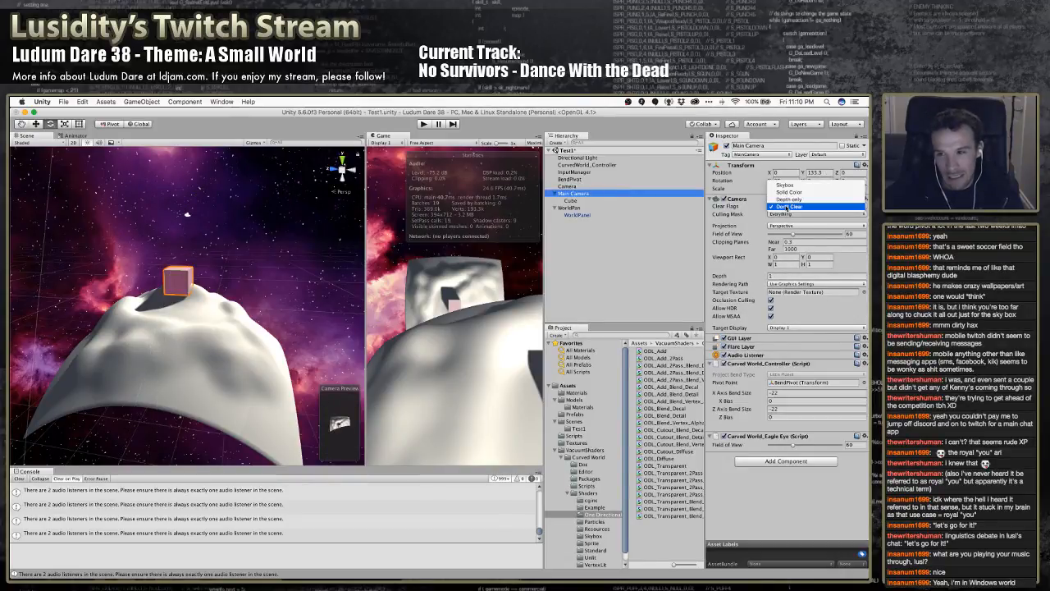
{"action": "left_click", "coordinate": [788, 199]}
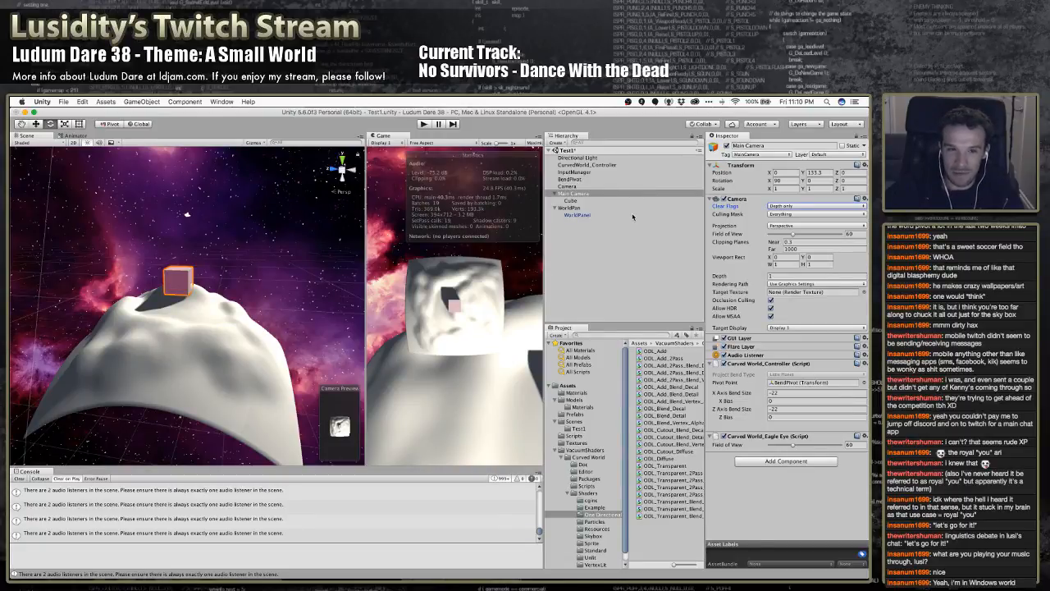
Turn the new Camera slightly to a Y rotation of about 2.6 and set its Culling Mask to Nothing
{"action": "left_click", "coordinate": [582, 187]}
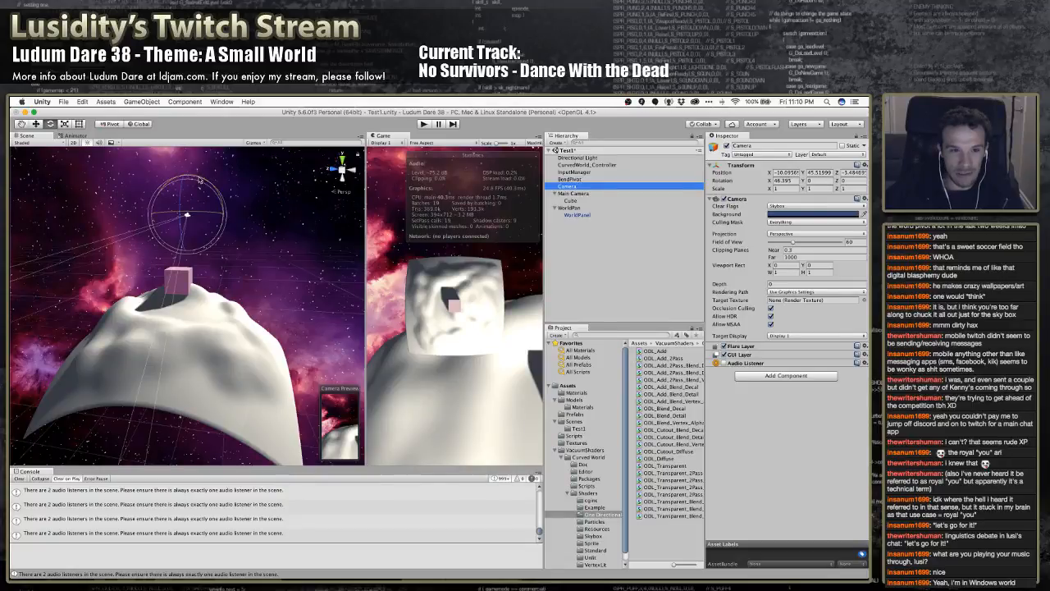
{"action": "mouse_move", "coordinate": [190, 182]}
{"action": "left_mouse_down"}
{"action": "mouse_move", "coordinate": [213, 196]}
{"action": "mouse_move", "coordinate": [171, 187]}
{"action": "left_mouse_up"}
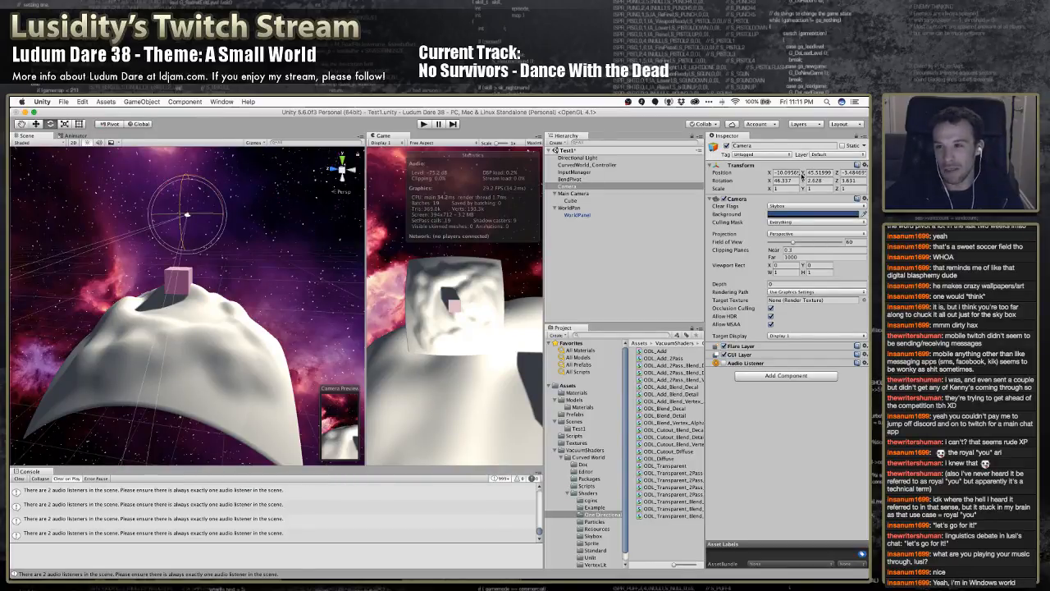
{"action": "left_click", "coordinate": [830, 155]}
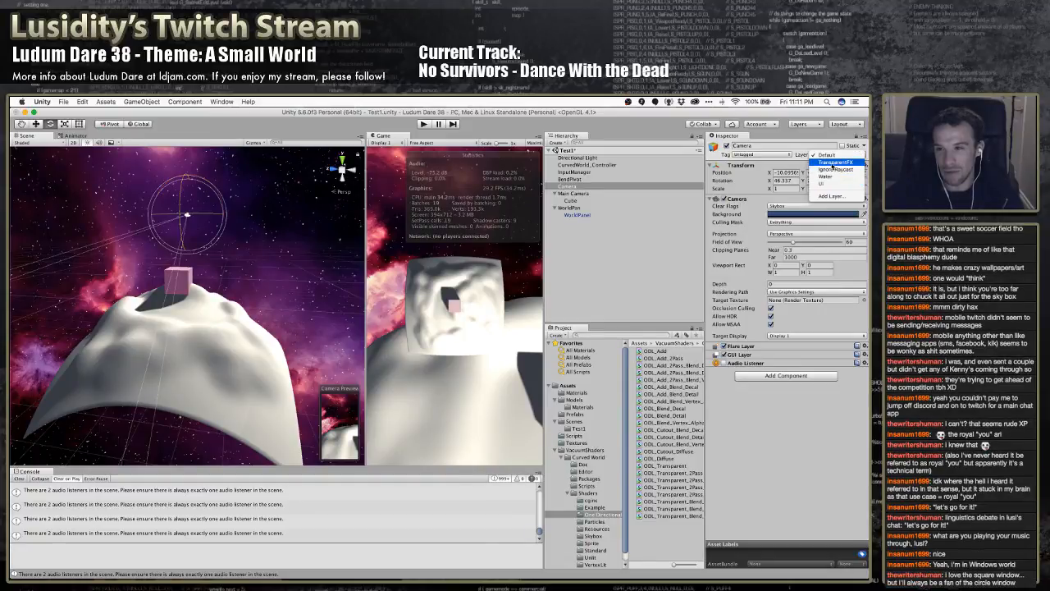
{"action": "left_click", "coordinate": [794, 222]}
{"action": "left_click", "coordinate": [792, 222]}
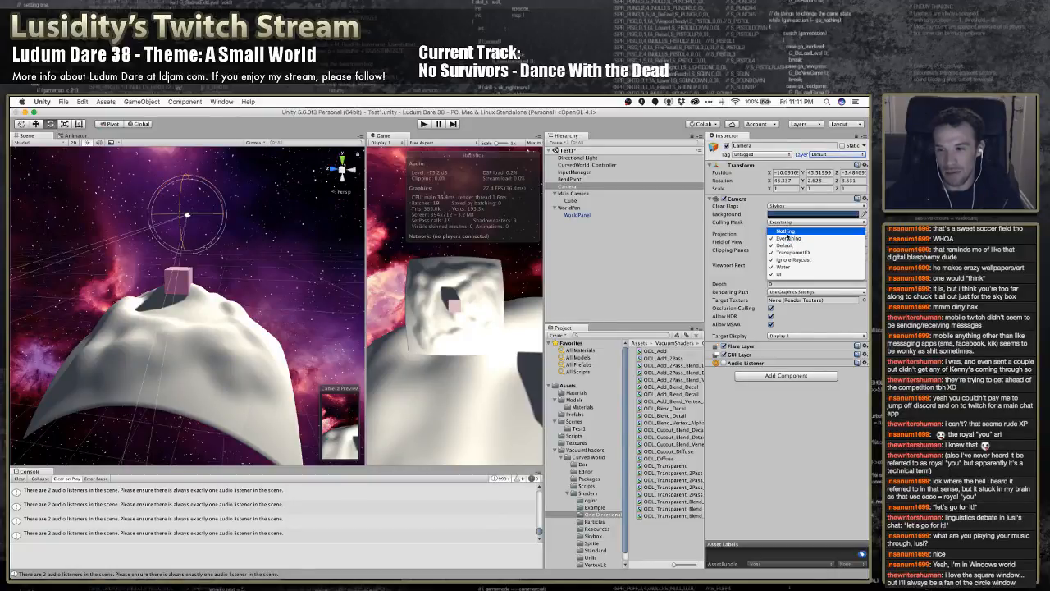
{"action": "left_click", "coordinate": [786, 232]}
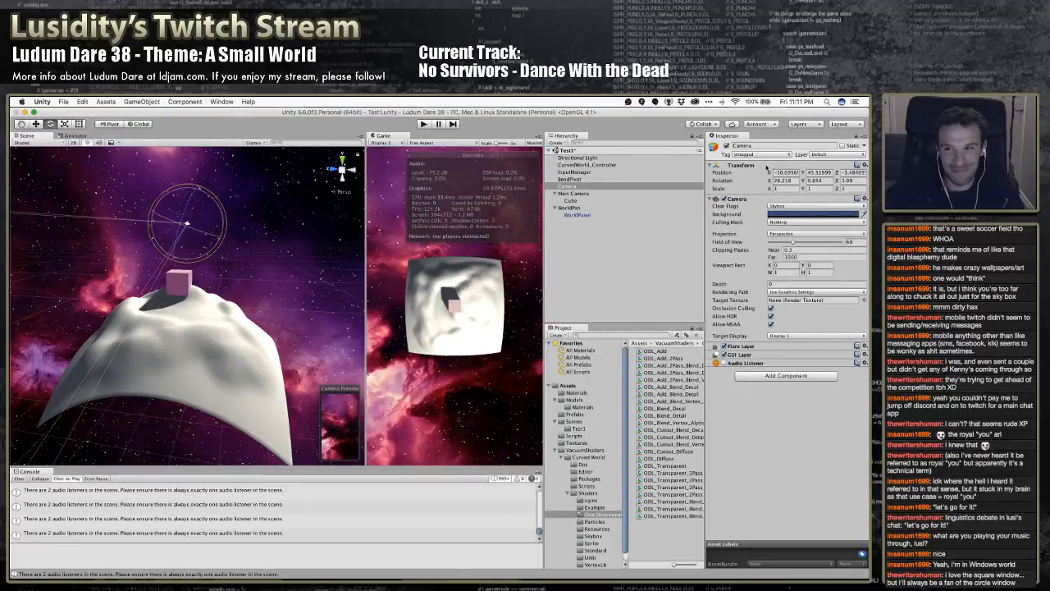
Reset the new Camera's position and rotation to 0 on all three axes
{"action": "left_click", "coordinate": [787, 172]}
{"action": "type", "text": "0"}
{"action": "key", "text": "Return"}
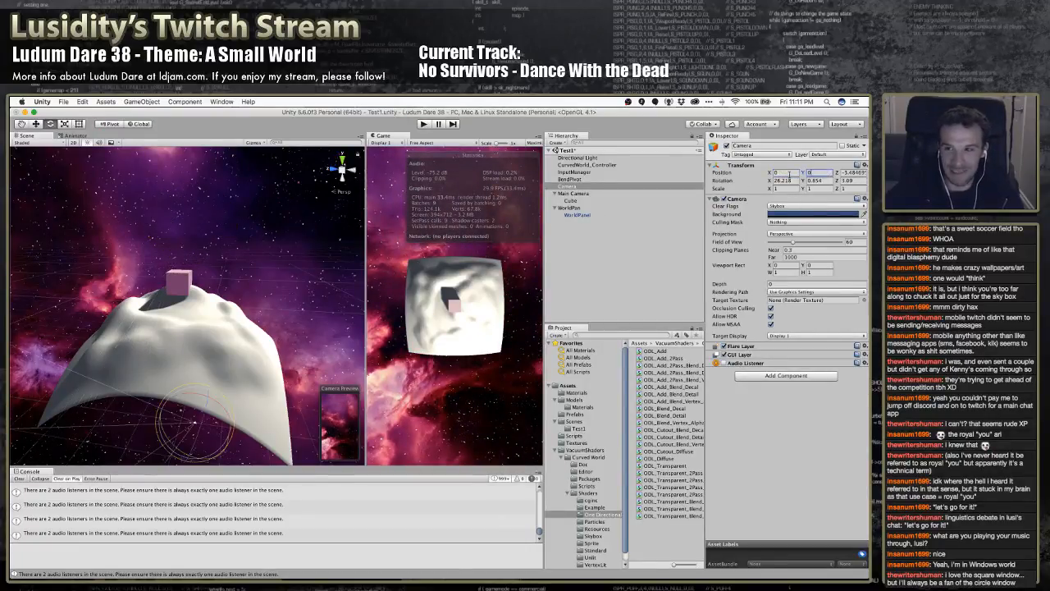
{"action": "key", "text": "Tab"}
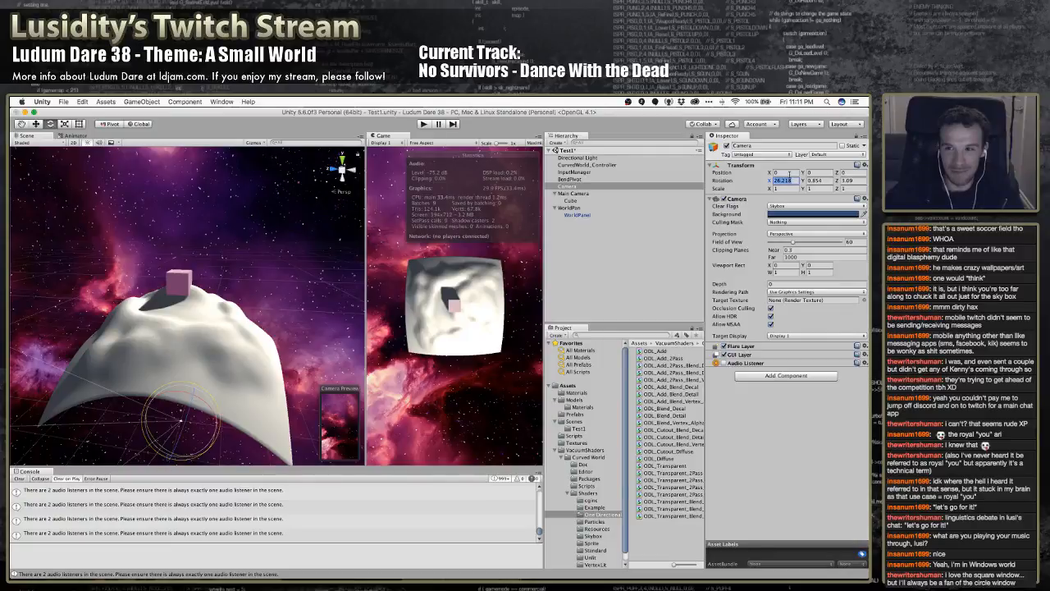
{"action": "type", "text": "0"}
{"action": "key", "text": "Tab"}
{"action": "type", "text": "0"}
{"action": "key", "text": "Tab"}
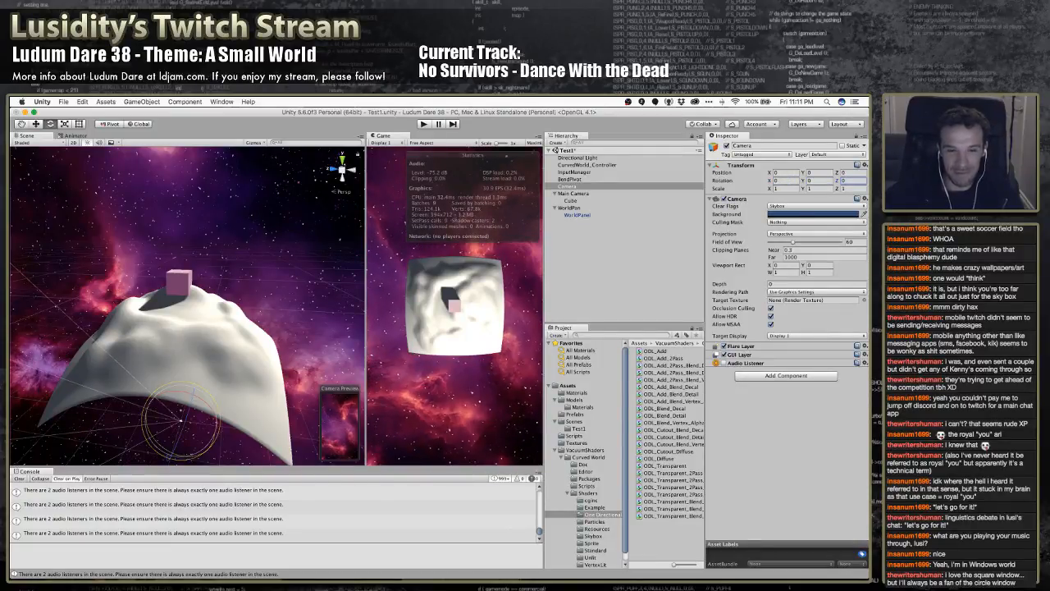
Raise the new Camera above the planet to a Y position of about 52.9 and clear the console messages
{"action": "left_click", "coordinate": [242, 253]}
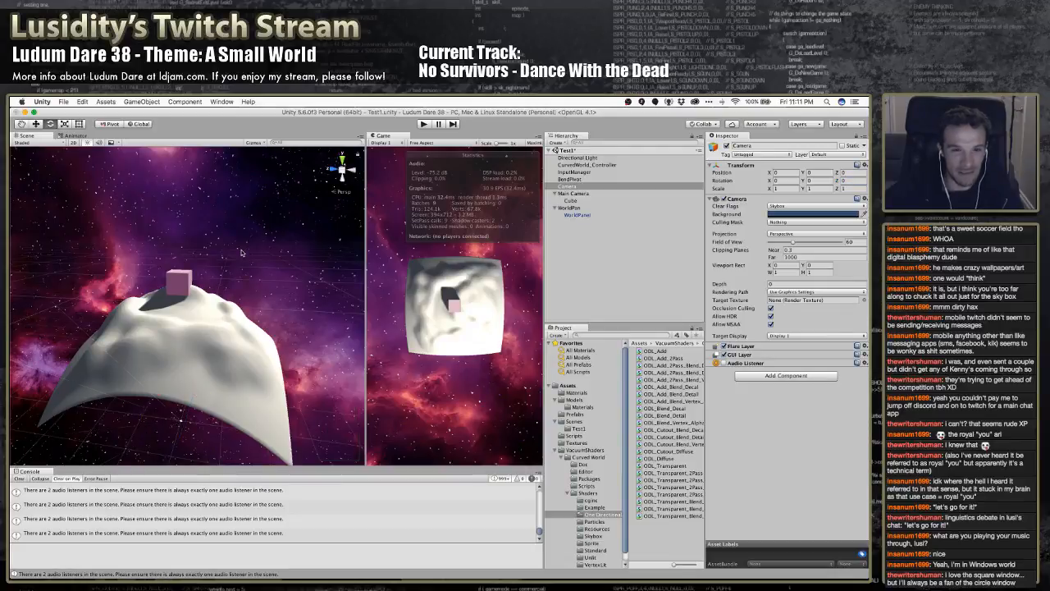
{"action": "left_click", "coordinate": [586, 194]}
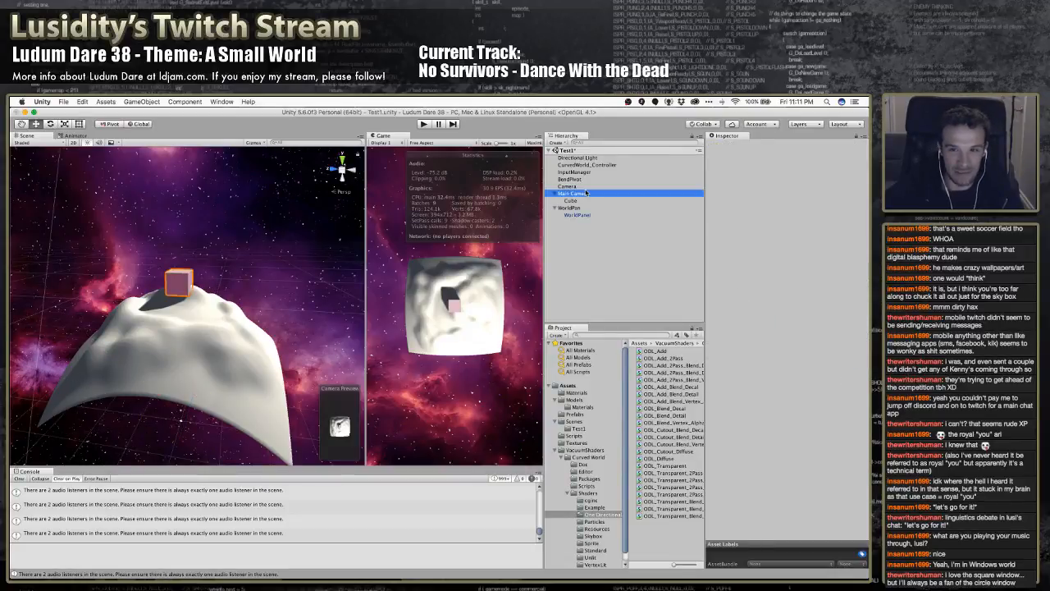
{"action": "left_click", "coordinate": [580, 186]}
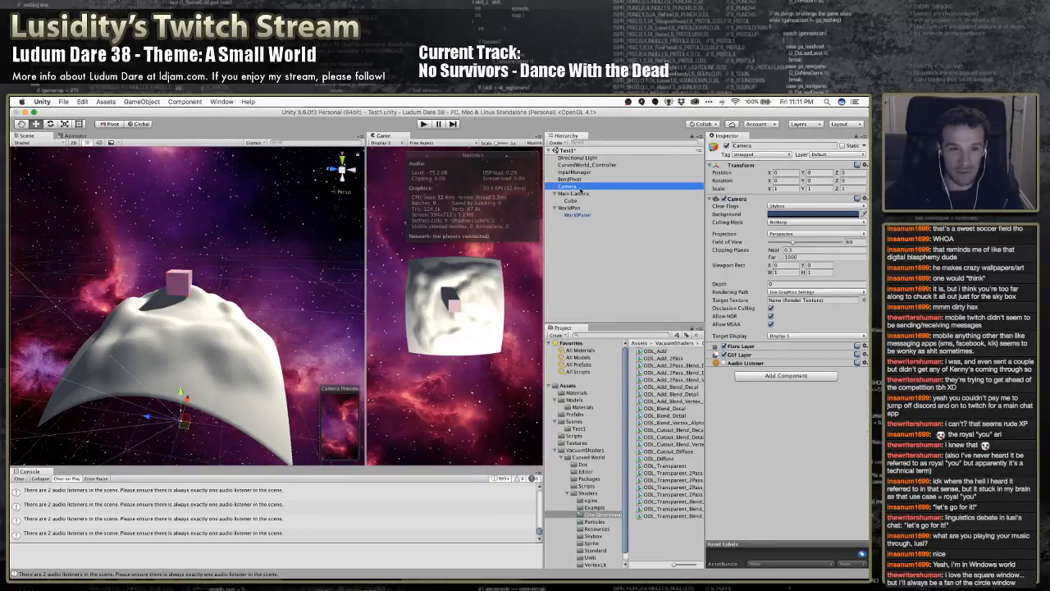
{"action": "left_click_drag", "start_coordinate": [179, 264], "coordinate": [182, 190]}
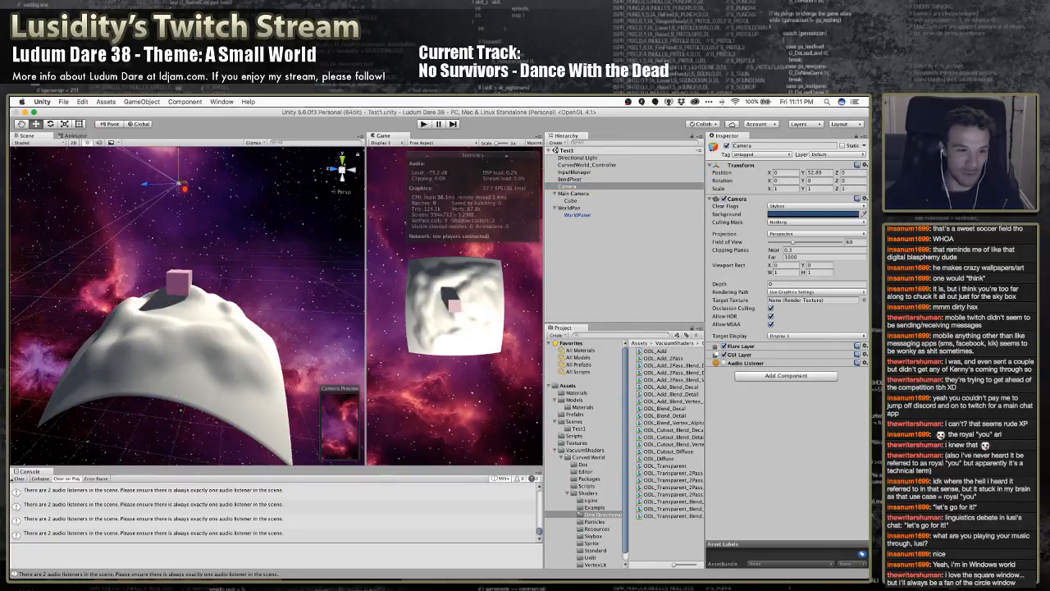
{"action": "left_click", "coordinate": [18, 479]}
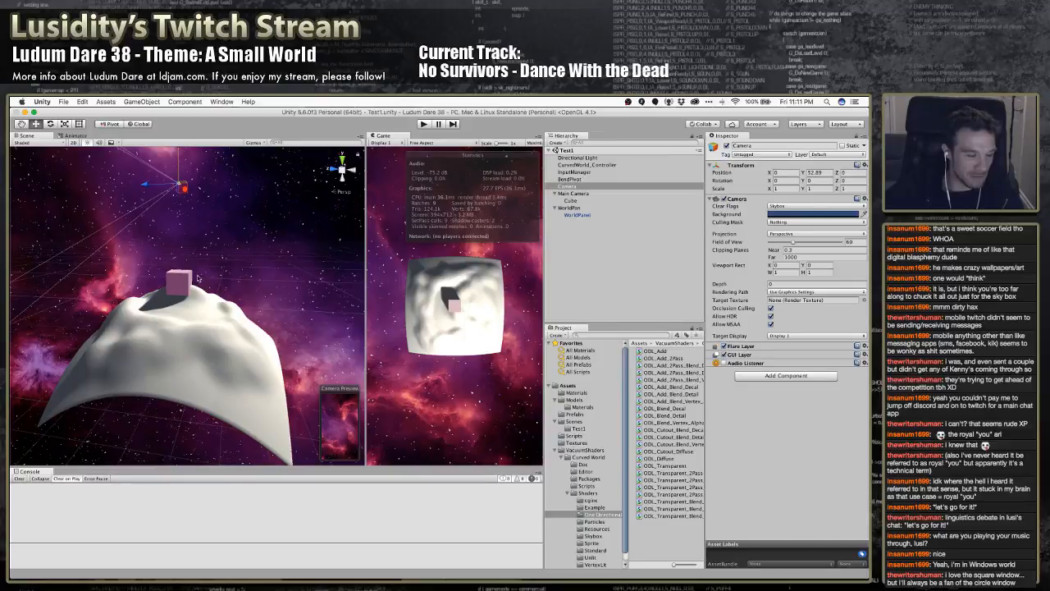
Raise the new Camera further above the planet to a Y position of about 68 and save the scene
{"action": "mouse_move", "coordinate": [210, 271]}
{"action": "left_mouse_down", "text": "alt"}
{"action": "mouse_move", "coordinate": [187, 255]}
{"action": "mouse_move", "coordinate": [177, 281]}
{"action": "mouse_move", "coordinate": [189, 267]}
{"action": "left_mouse_up", "text": "alt"}
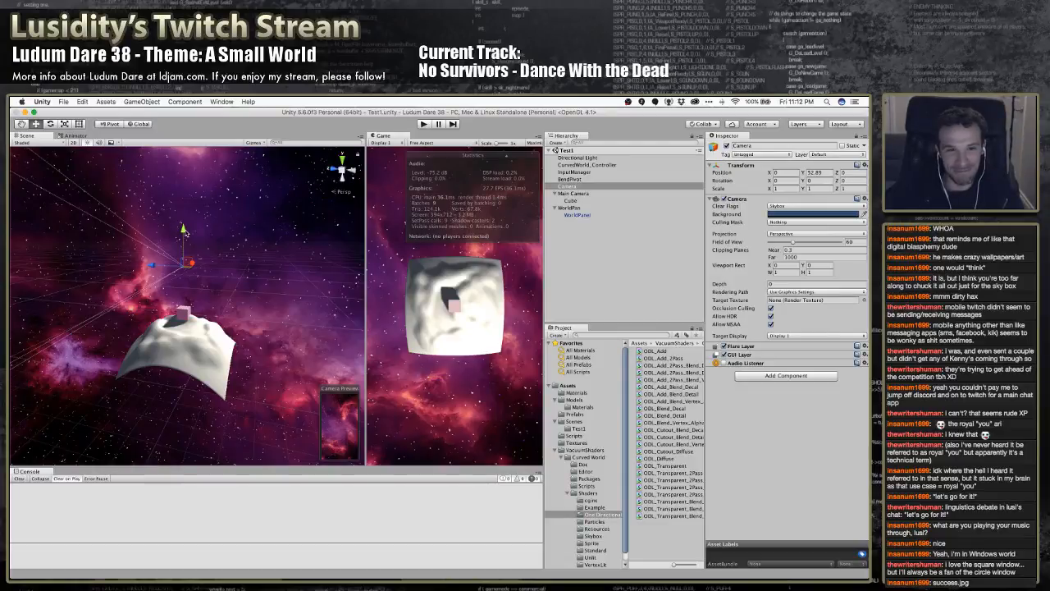
{"action": "left_click_drag", "start_coordinate": [184, 234], "coordinate": [184, 196]}
{"action": "left_click_drag", "start_coordinate": [184, 191], "coordinate": [183, 190]}
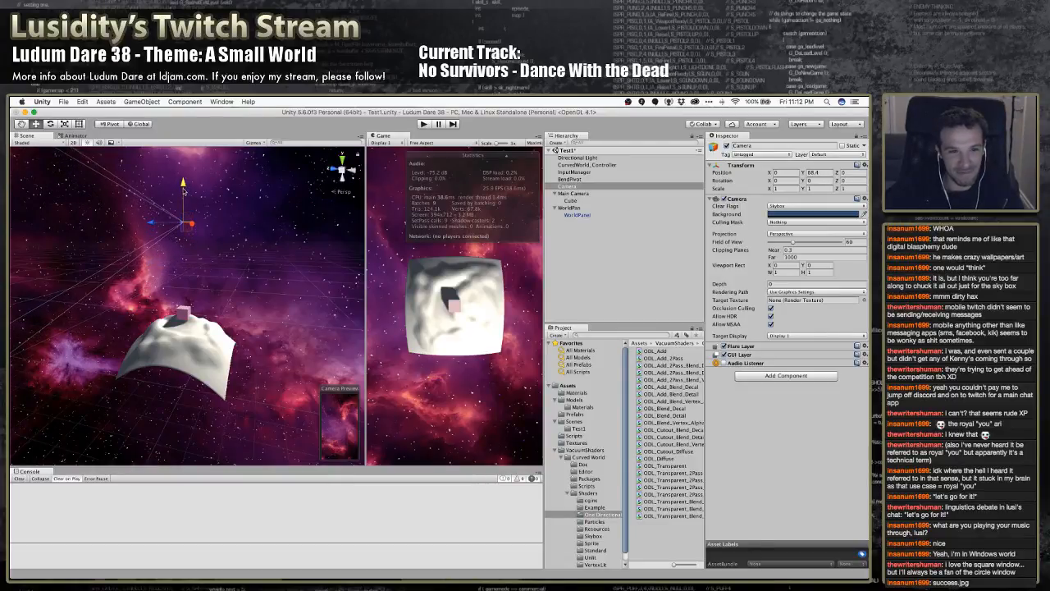
{"action": "key", "text": "super+s"}
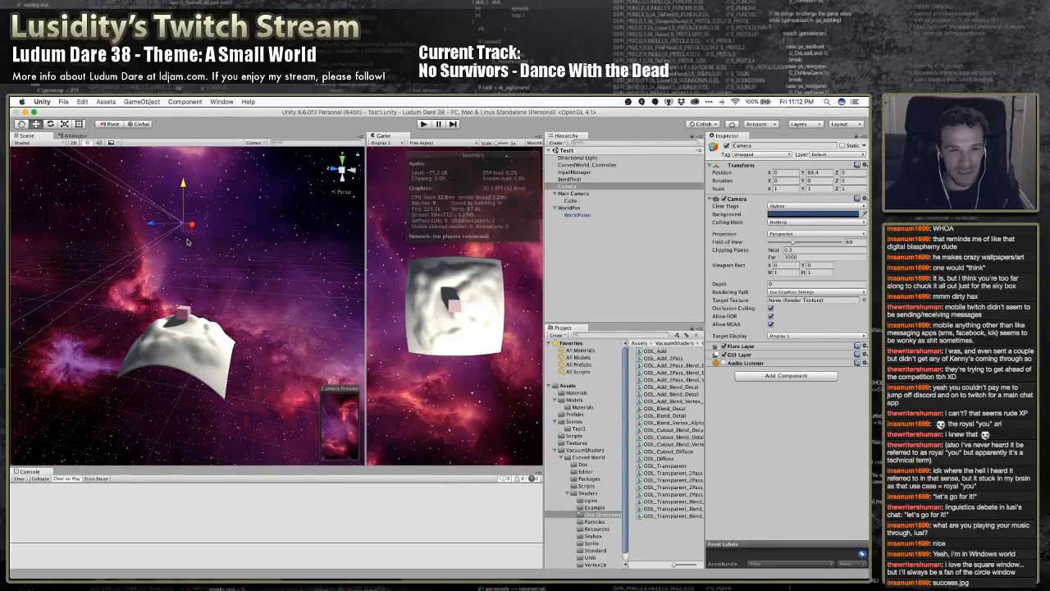
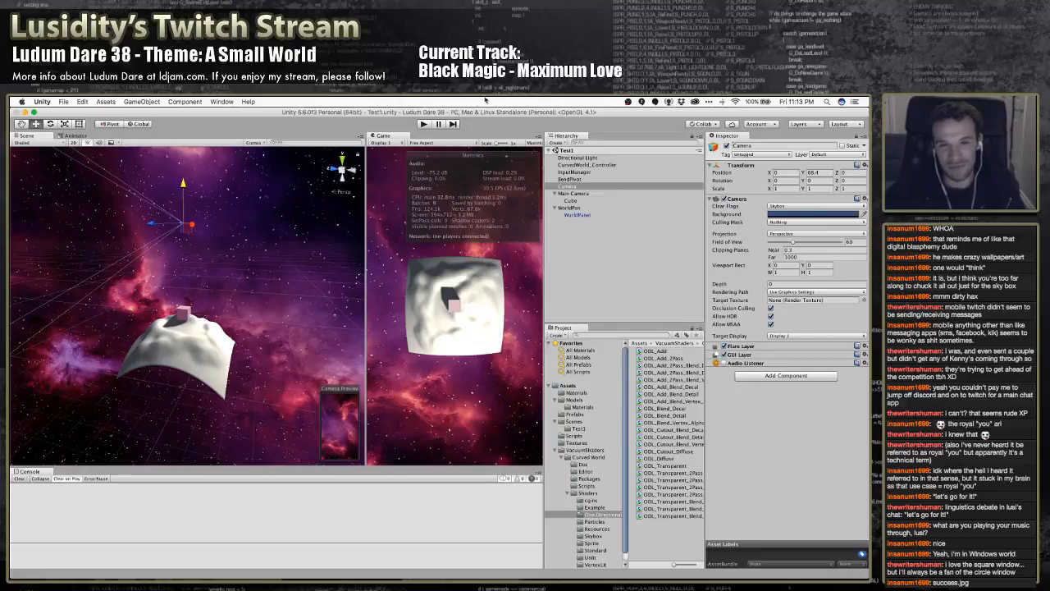
Dock the Game view alongside the Scene view and bring the Scene view to the front
{"action": "left_click_drag", "start_coordinate": [402, 136], "coordinate": [70, 139]}
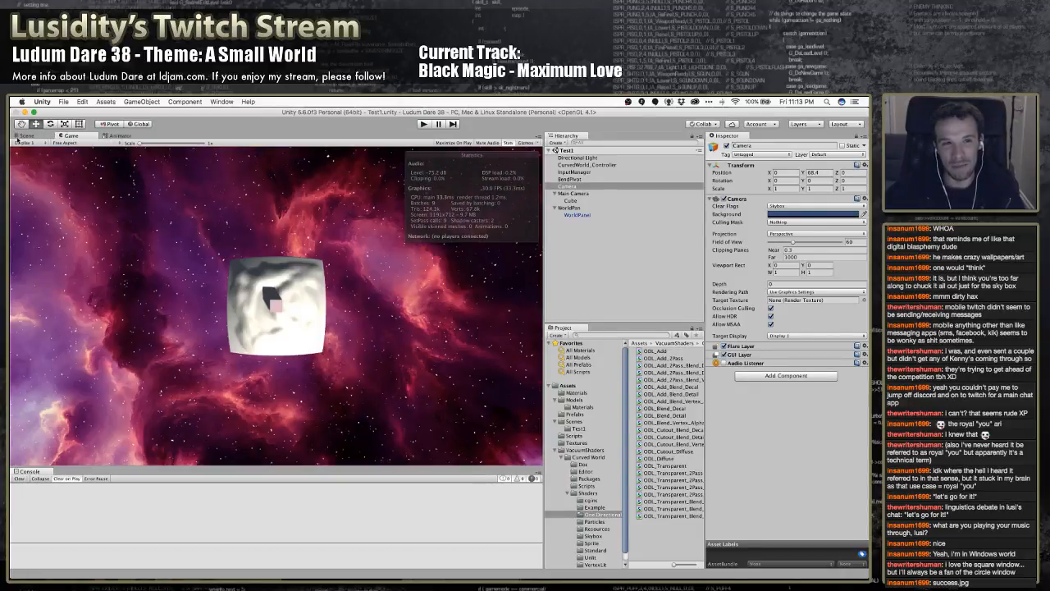
{"action": "left_click", "coordinate": [28, 135]}
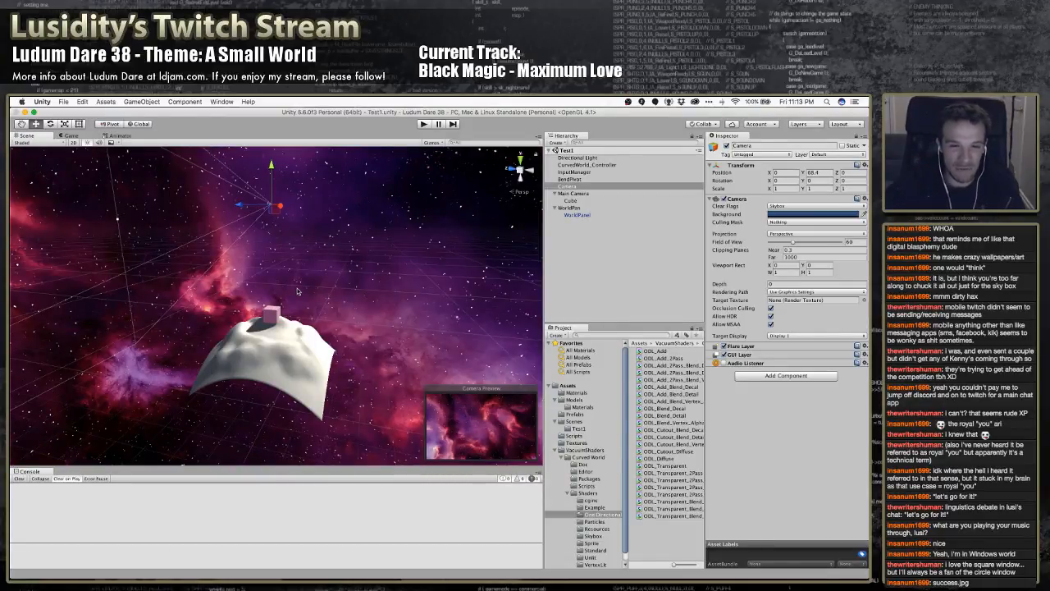
{"action": "mouse_move", "coordinate": [321, 285]}
{"action": "right_mouse_down"}
{"action": "mouse_move", "coordinate": [313, 354]}
{"action": "mouse_move", "coordinate": [320, 267]}
{"action": "right_mouse_up"}
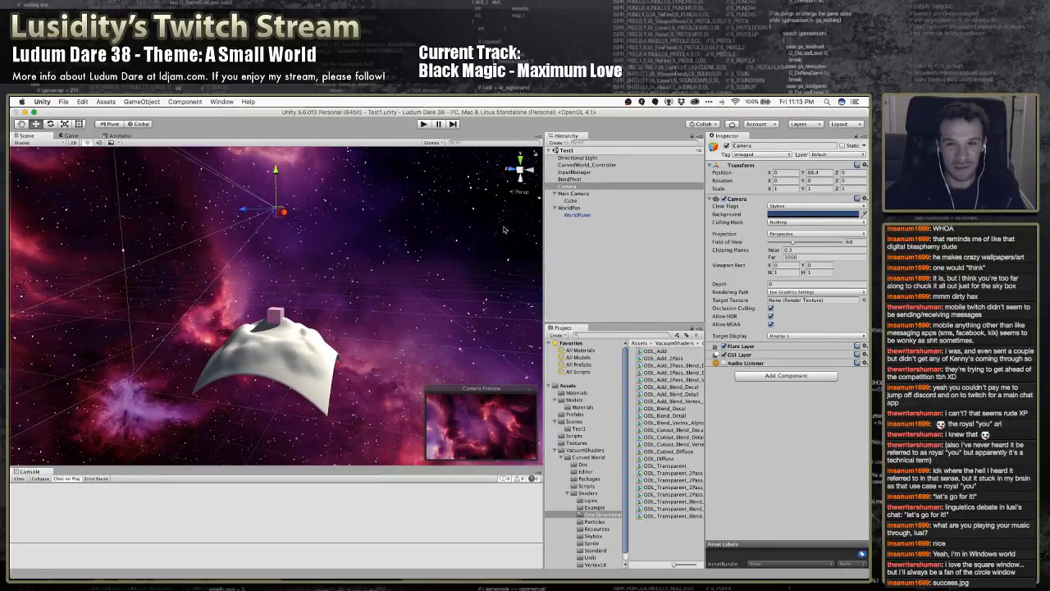
Look through the scene's objects and delete the CurvedWorld_Controller object from the Test1 hierarchy
{"action": "left_click", "coordinate": [574, 193]}
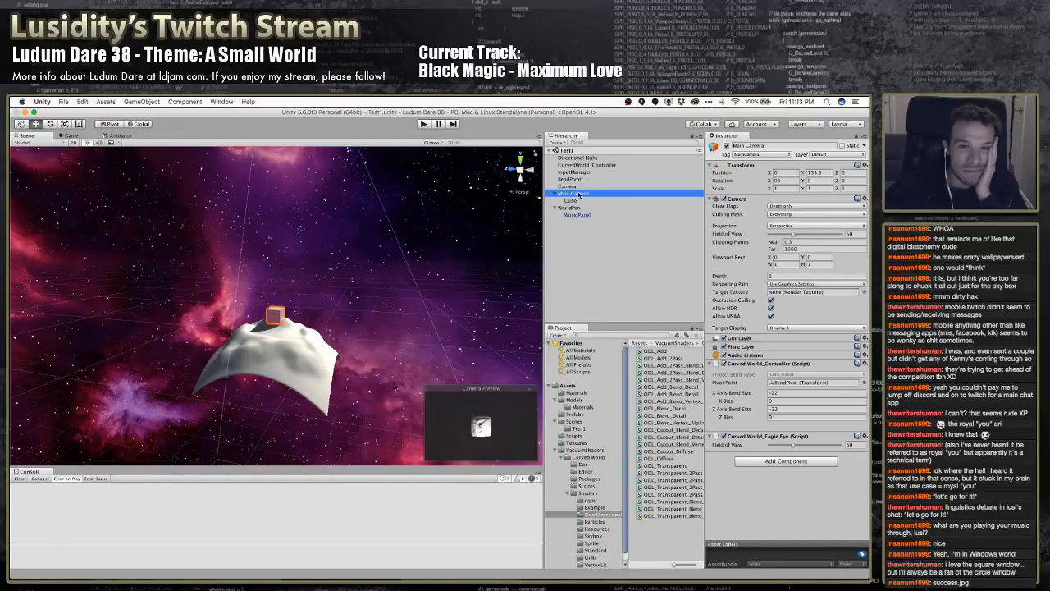
{"action": "left_click", "coordinate": [579, 201]}
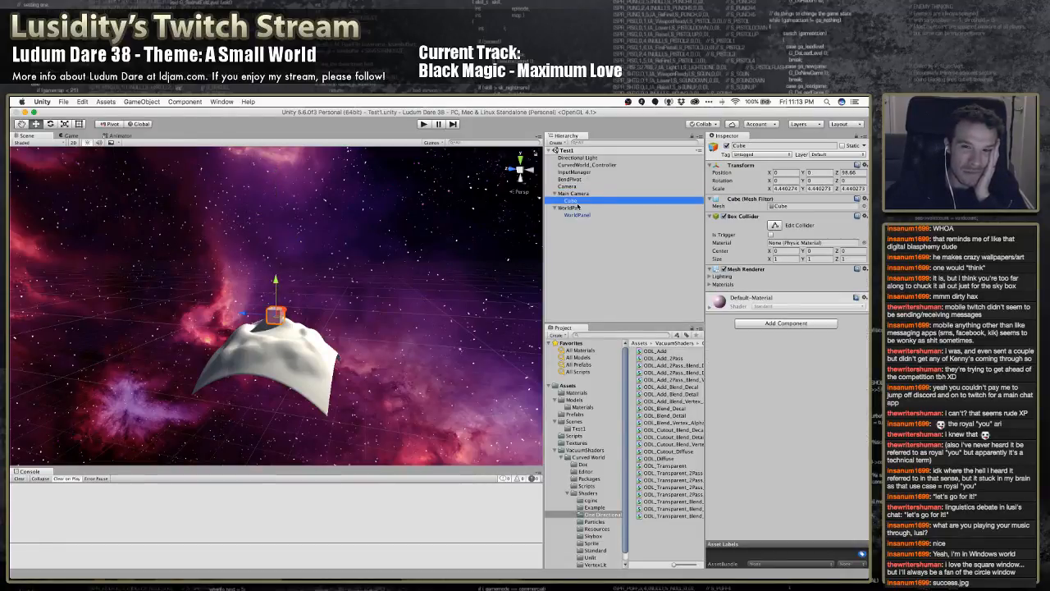
{"action": "left_click", "coordinate": [579, 208]}
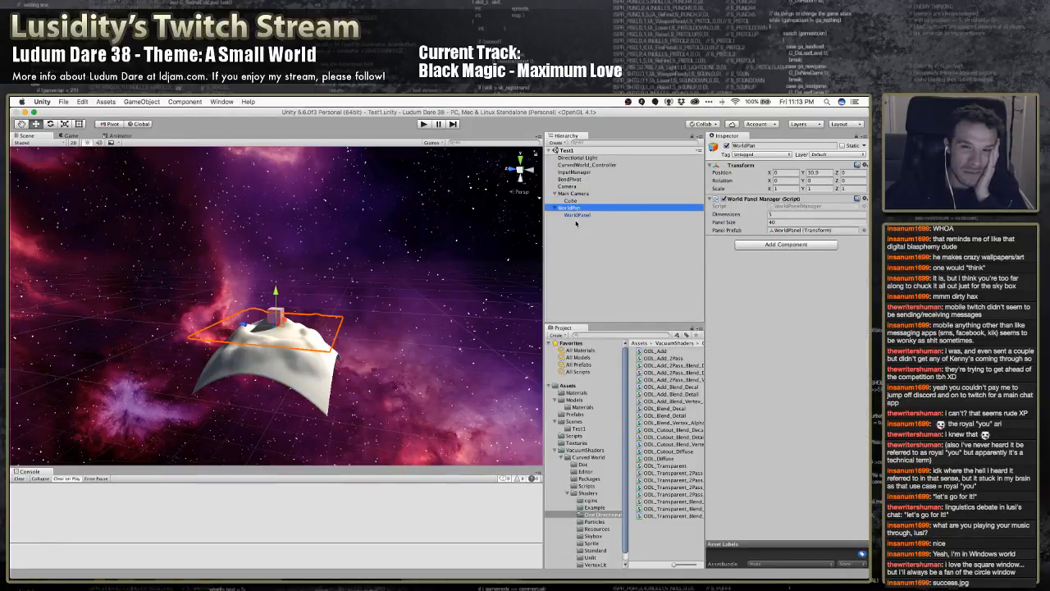
{"action": "left_click", "coordinate": [579, 174]}
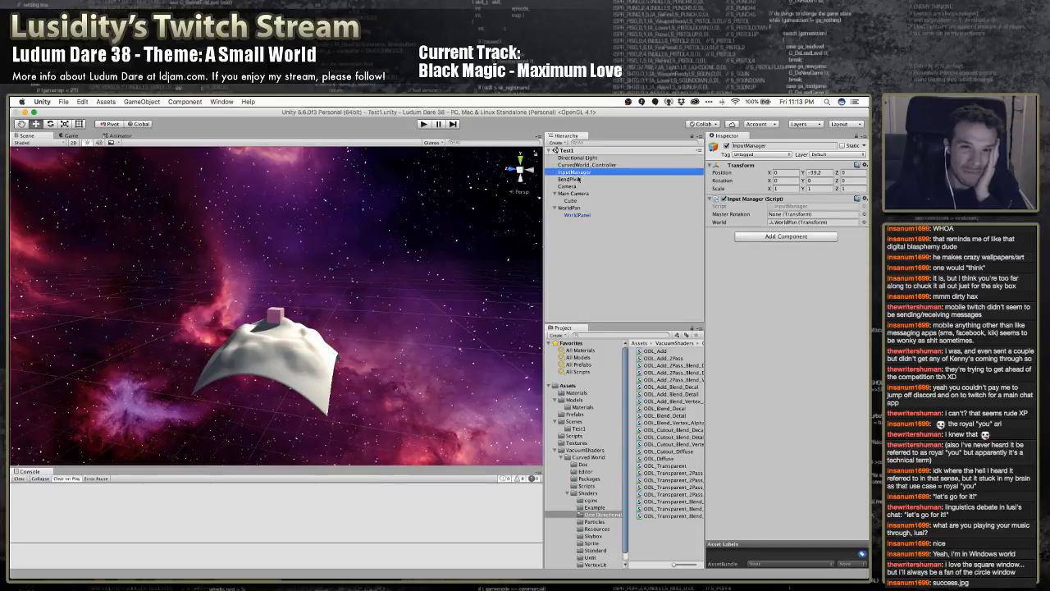
{"action": "left_click", "coordinate": [579, 179]}
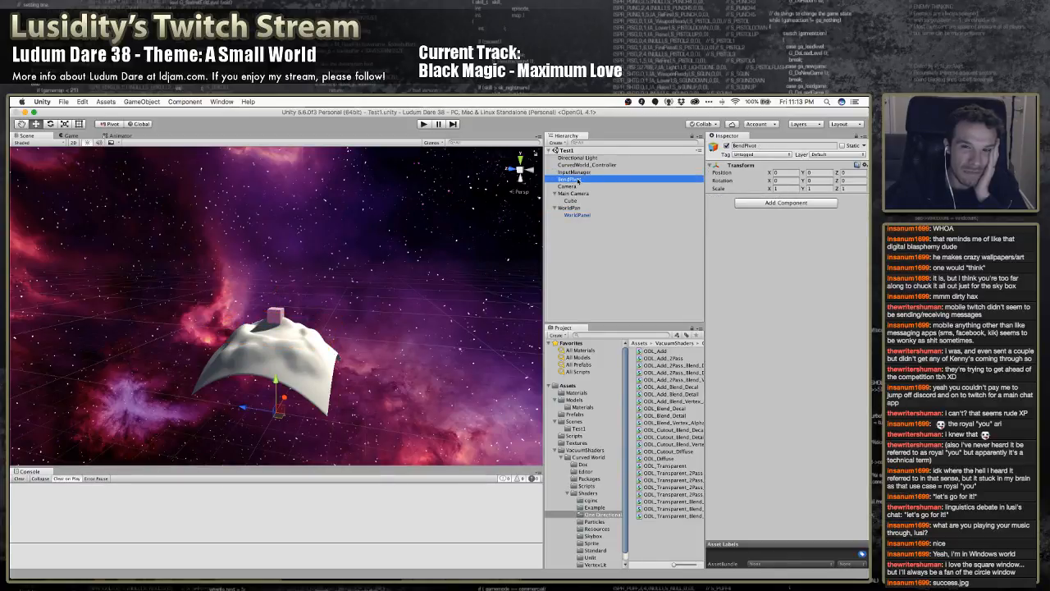
{"action": "left_click", "coordinate": [580, 165]}
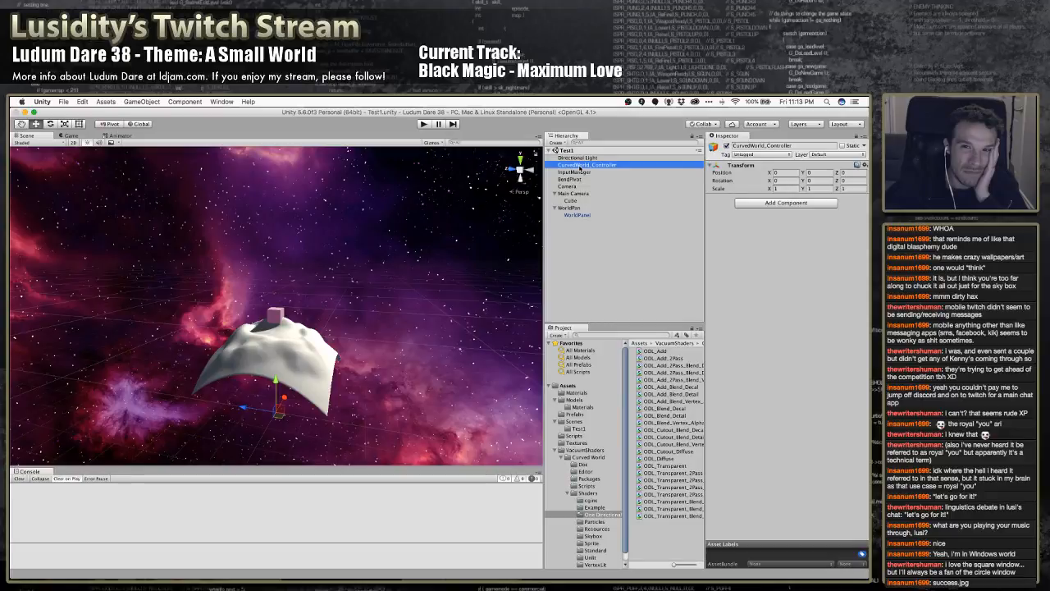
{"action": "key", "text": "super+BackSpace"}
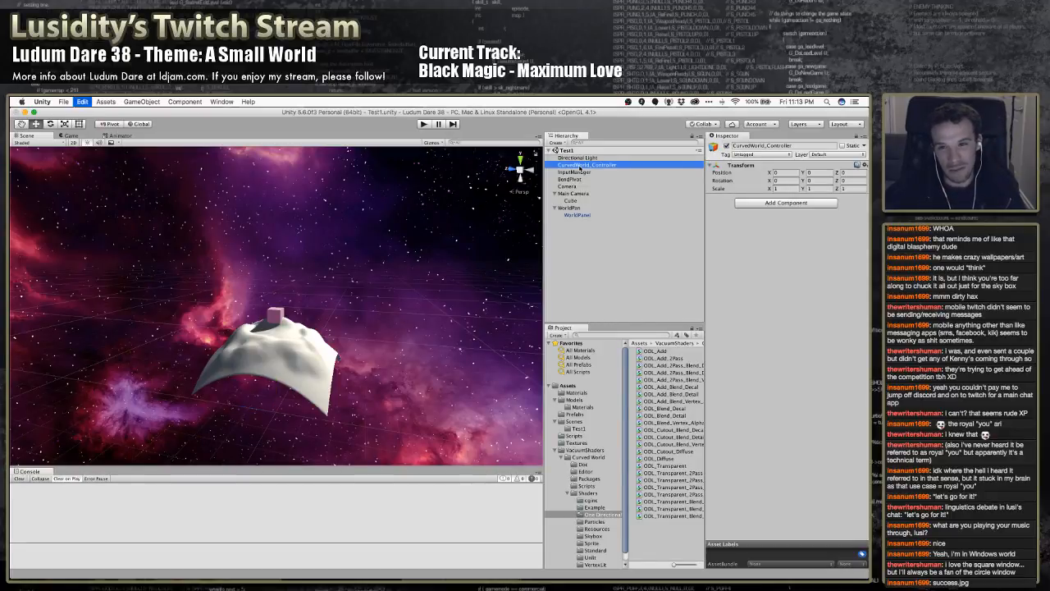
{"action": "left_click", "coordinate": [579, 165]}
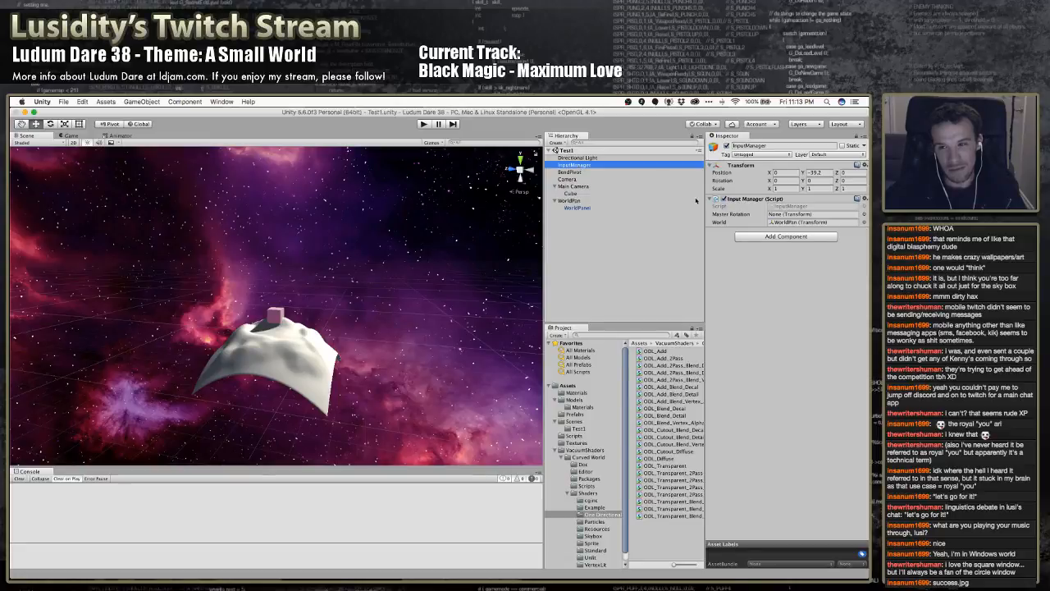
Switch to MonoDevelop and open the InputManager.cs script at the MasterRotation declaration
{"action": "key", "text": "super+Tab"}
{"action": "key", "text": "super+Tab"}
{"action": "key", "text": "super+Tab"}
{"action": "key", "text": "super+Tab"}
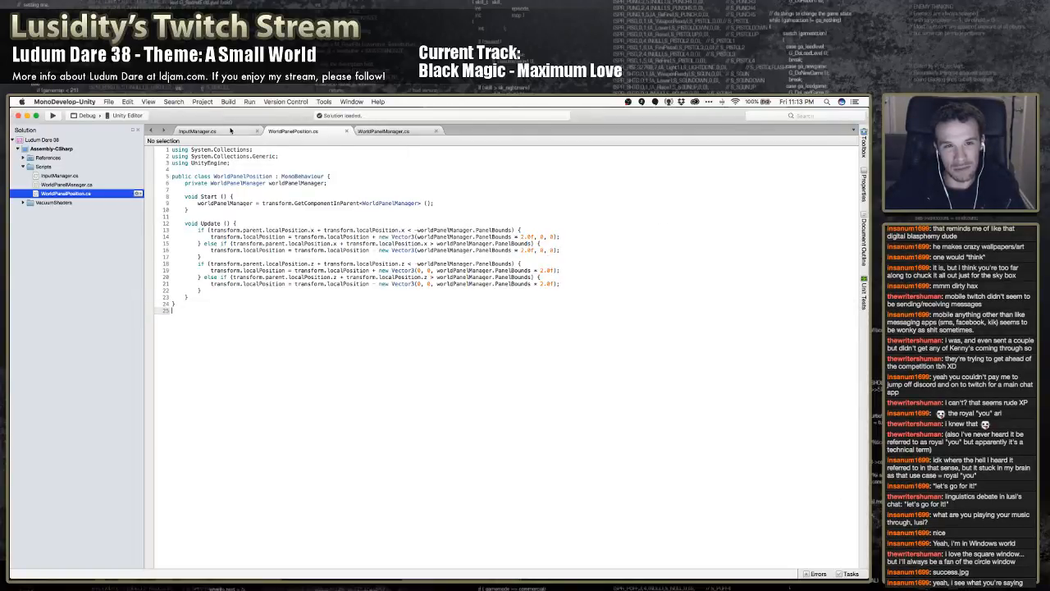
{"action": "left_click", "coordinate": [231, 132]}
{"action": "left_click", "coordinate": [282, 181]}
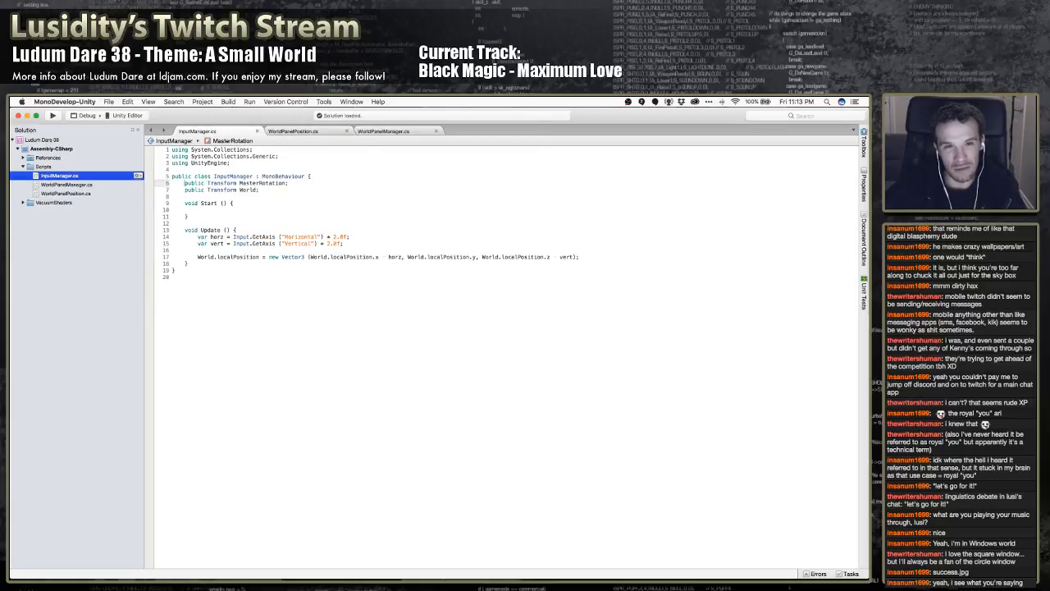
Change the type of the public MasterRotation variable from Transform to Camera
{"action": "triple_click", "coordinate": [282, 182]}
{"action": "key", "text": "Down"}
{"action": "key", "text": "Up"}
{"action": "key", "text": "Up"}
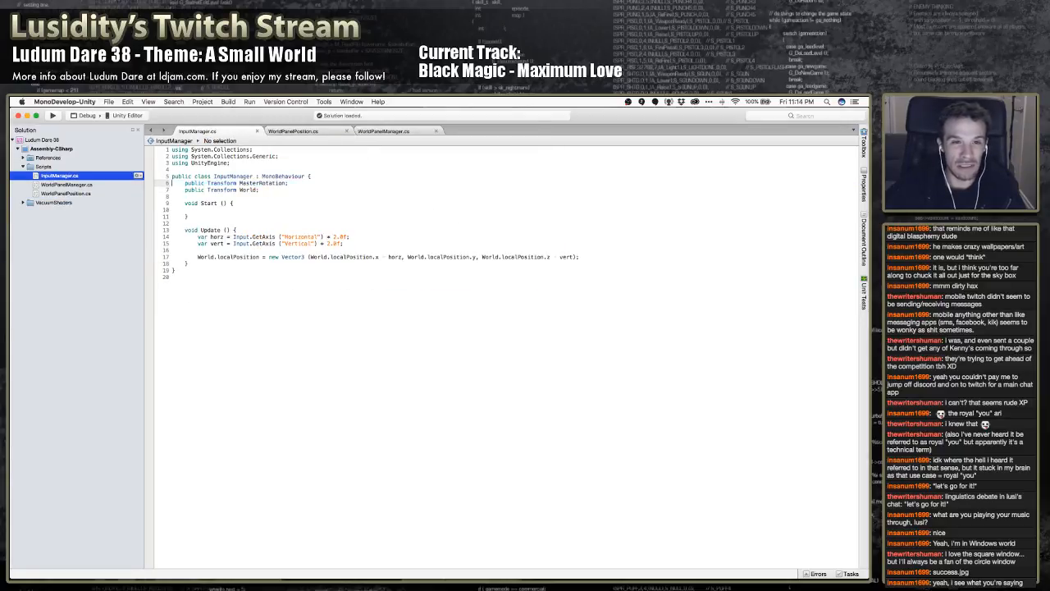
{"action": "key", "text": "Right"}
{"action": "key", "text": "shift+Right"}
{"action": "key", "text": "shift+Right"}
{"action": "key", "text": "shift+Right"}
{"action": "key", "text": "shift+Right"}
{"action": "key", "text": "shift+Right"}
{"action": "key", "text": "shift+Right"}
{"action": "key", "text": "shift+Right"}
{"action": "key", "text": "shift+Right"}
{"action": "key", "text": "shift+Right"}
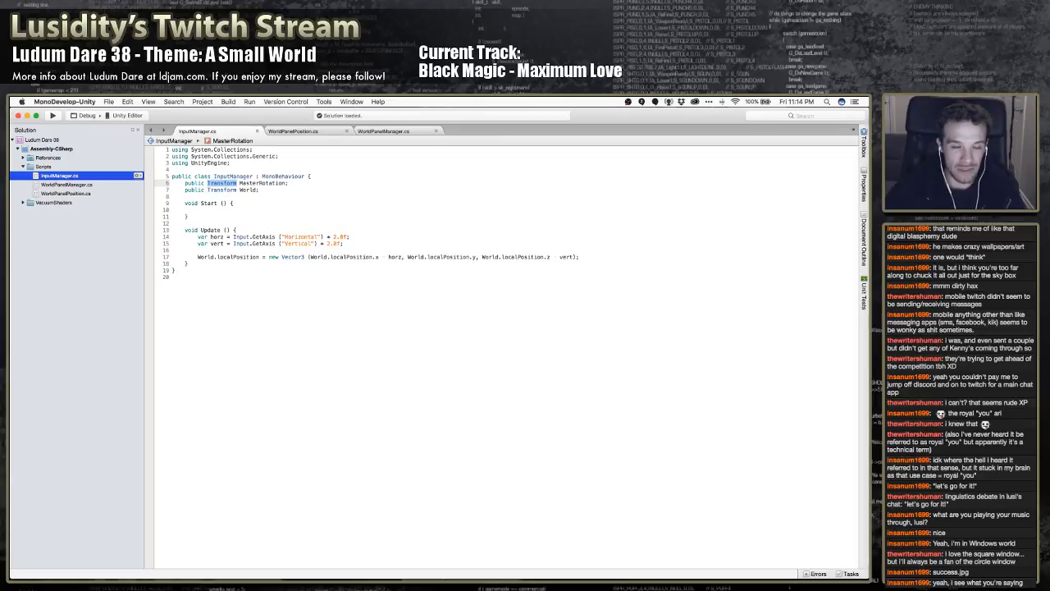
{"action": "type", "text": "Camera"}
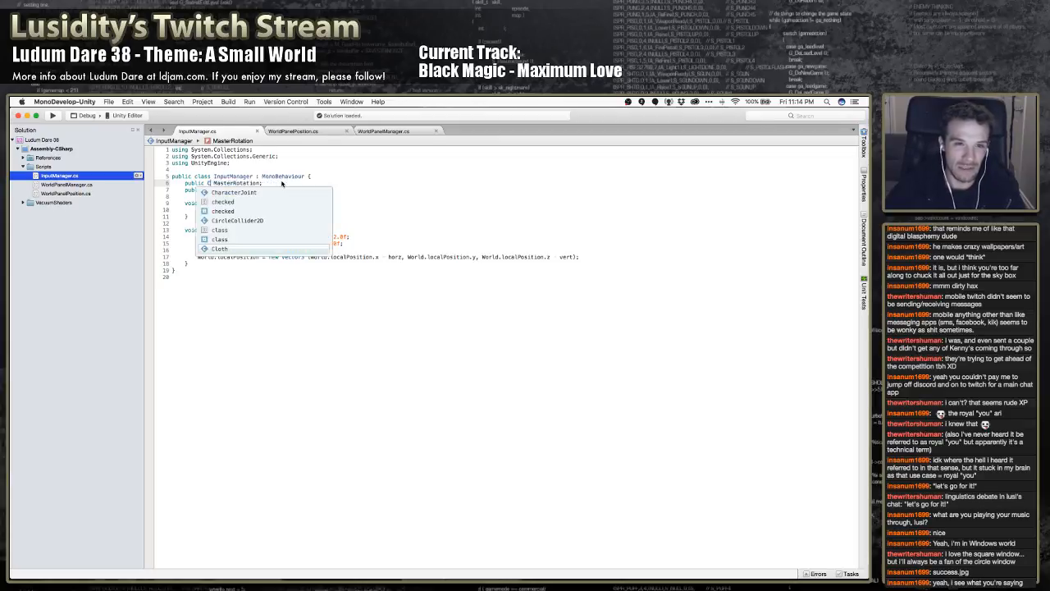
{"action": "key", "text": "Return"}
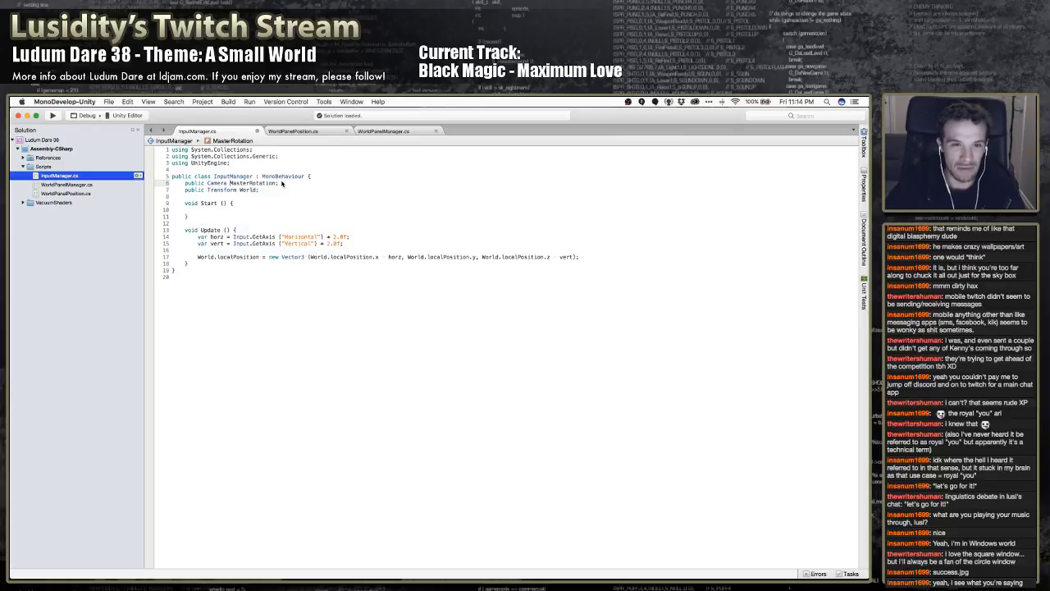
Rename the public Camera variable to SkyboxRotation in the InputManager class and save the script
{"action": "key", "text": "shift+super+Right"}
{"action": "type", "text": "SkyboxRotation;"}
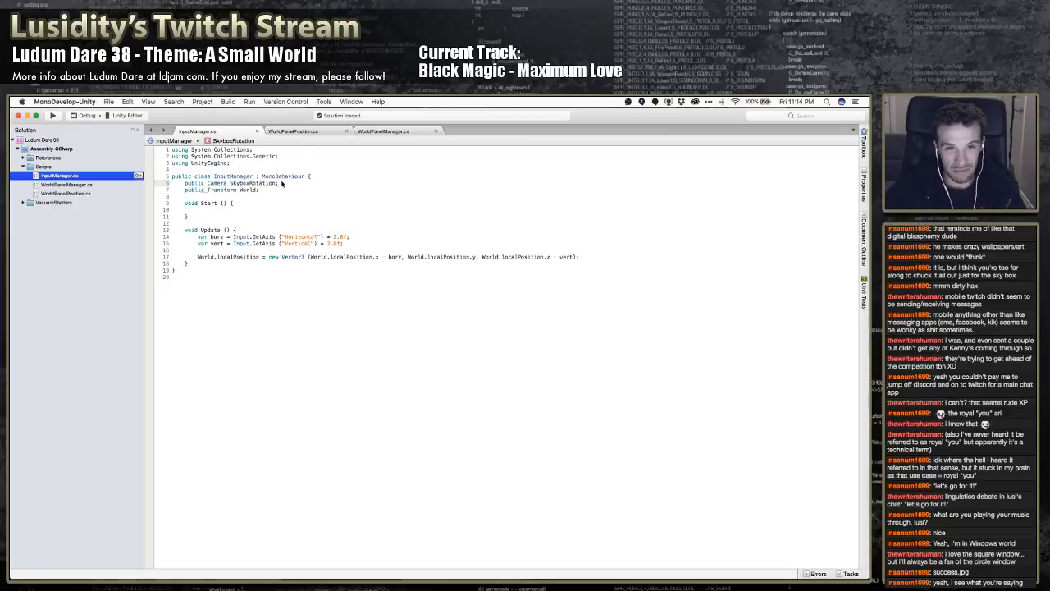
In Unity, rename the Camera object to Skybox Camera and assign it to the InputManager's Skybox Rotation field
{"action": "key", "text": "super+Tab"}
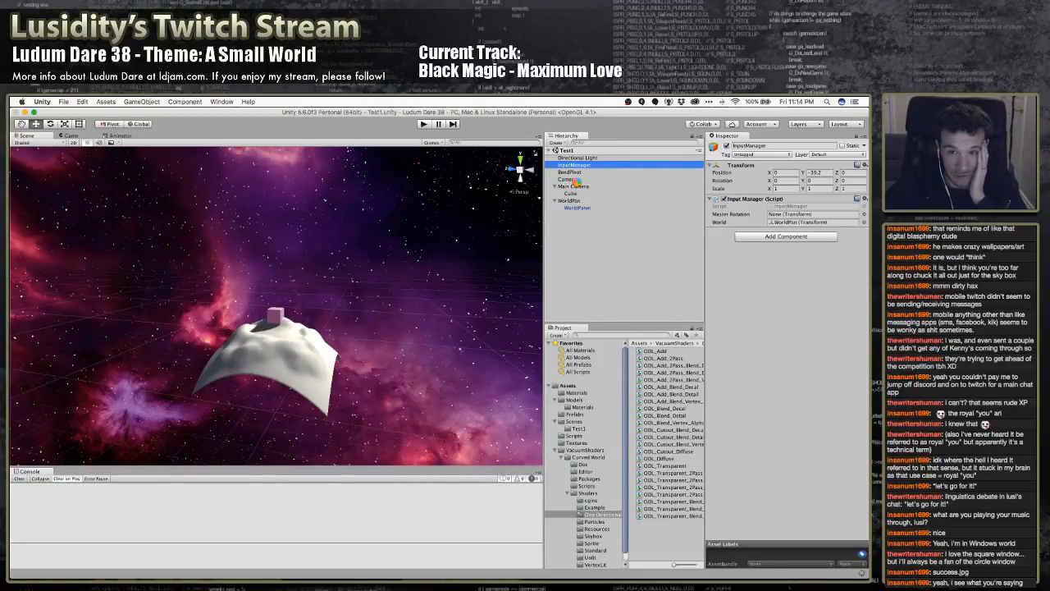
{"action": "left_click", "coordinate": [574, 180]}
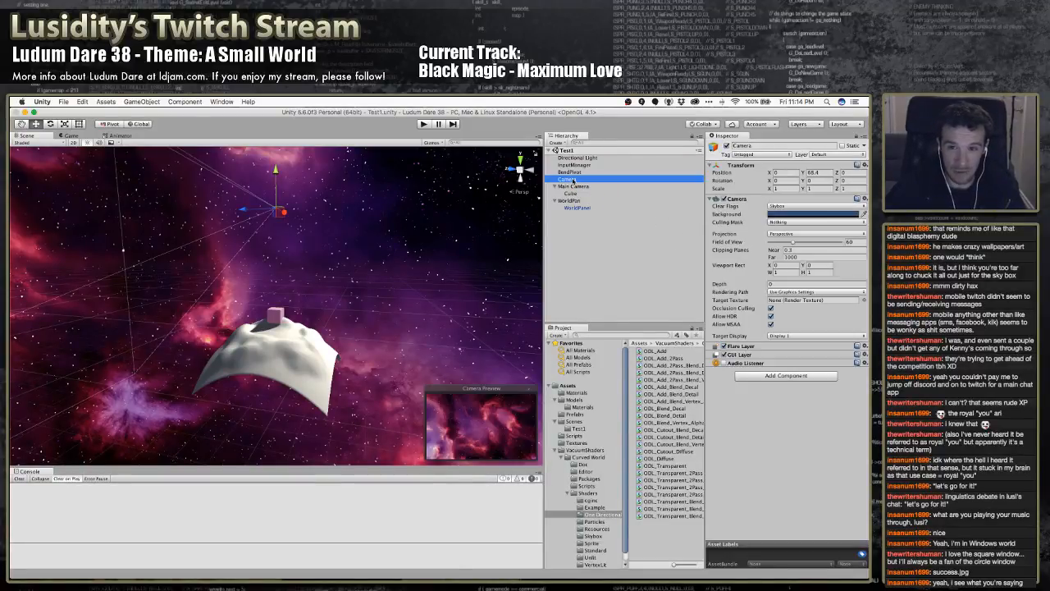
{"action": "key", "text": "Return"}
{"action": "type", "text": "Skybox Camera"}
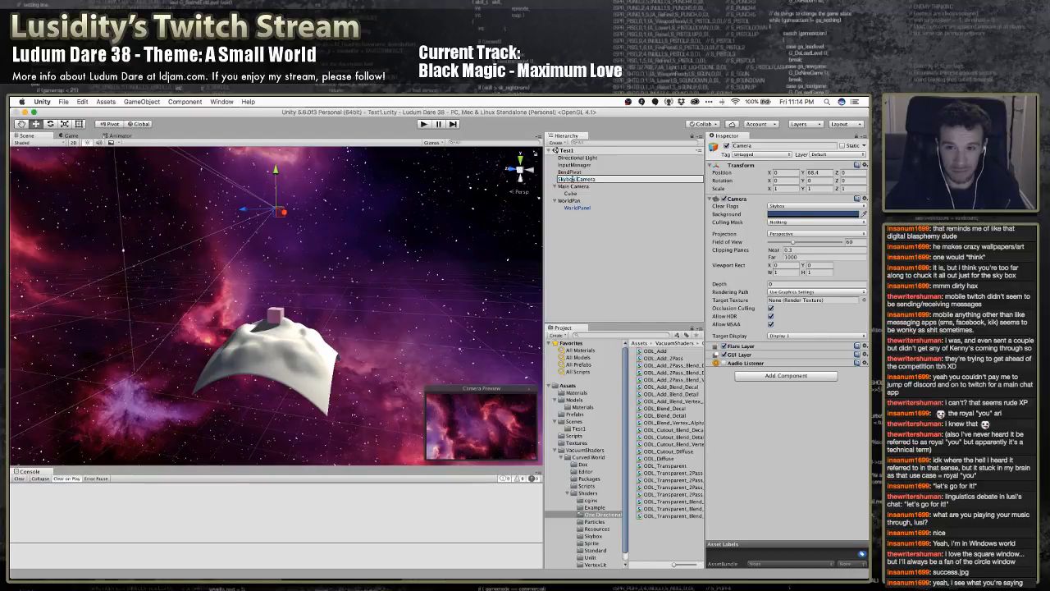
{"action": "key", "text": "Return"}
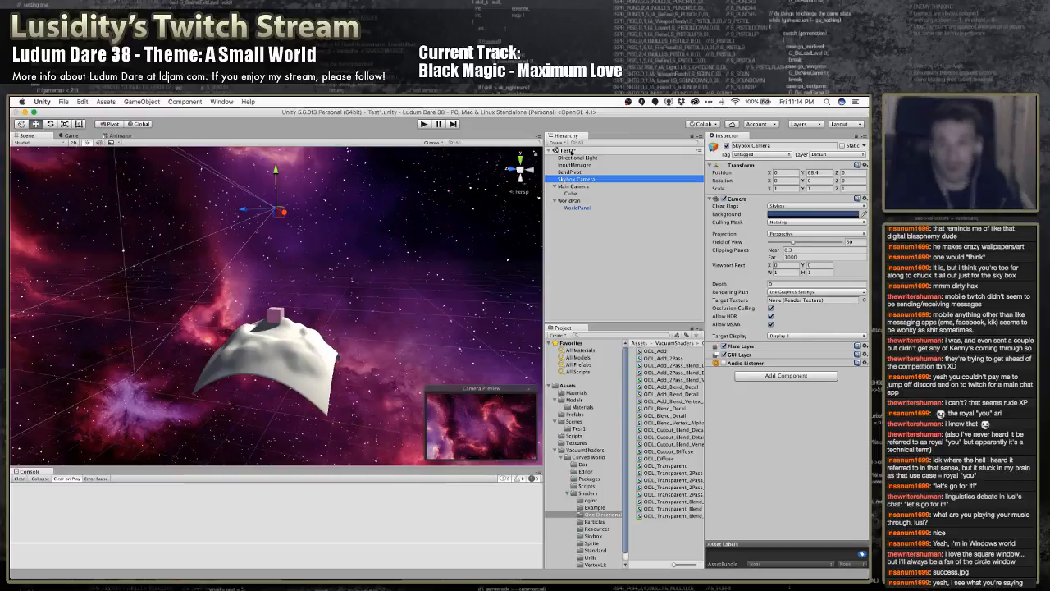
{"action": "left_click", "coordinate": [576, 165]}
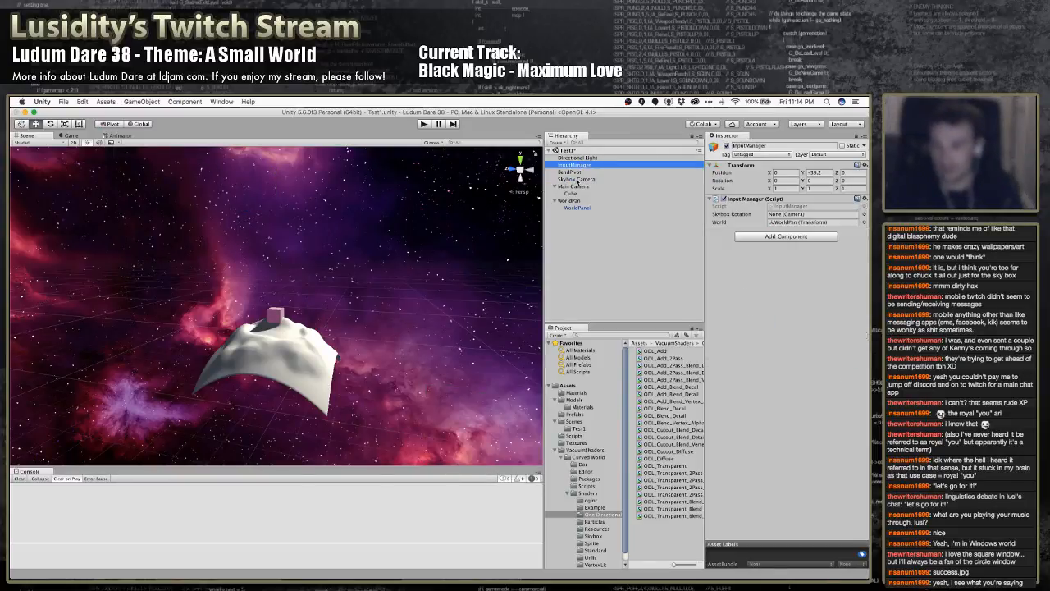
{"action": "left_click_drag", "start_coordinate": [579, 179], "coordinate": [784, 215]}
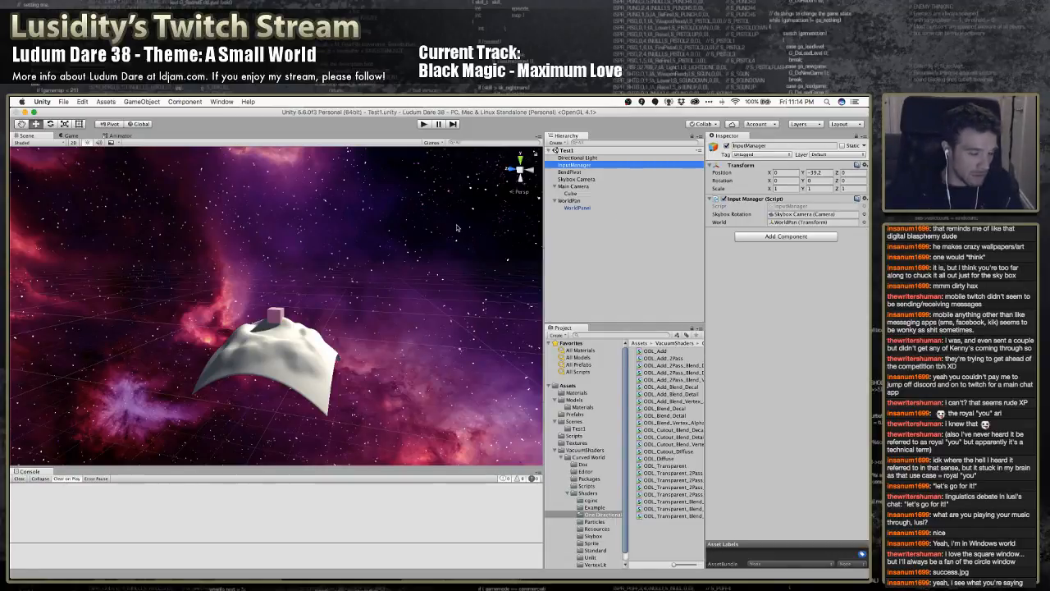
In MonoDevelop, begin a new line with SkyboxRotation below the World.localPosition assignment in Update
{"action": "key", "text": "super+Tab"}
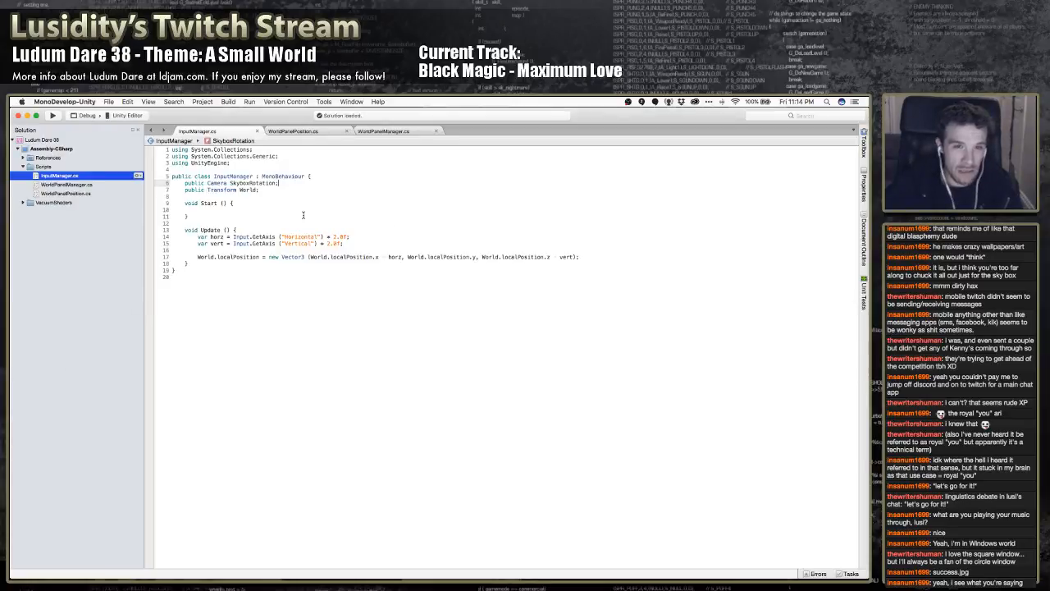
{"action": "left_click", "coordinate": [284, 231]}
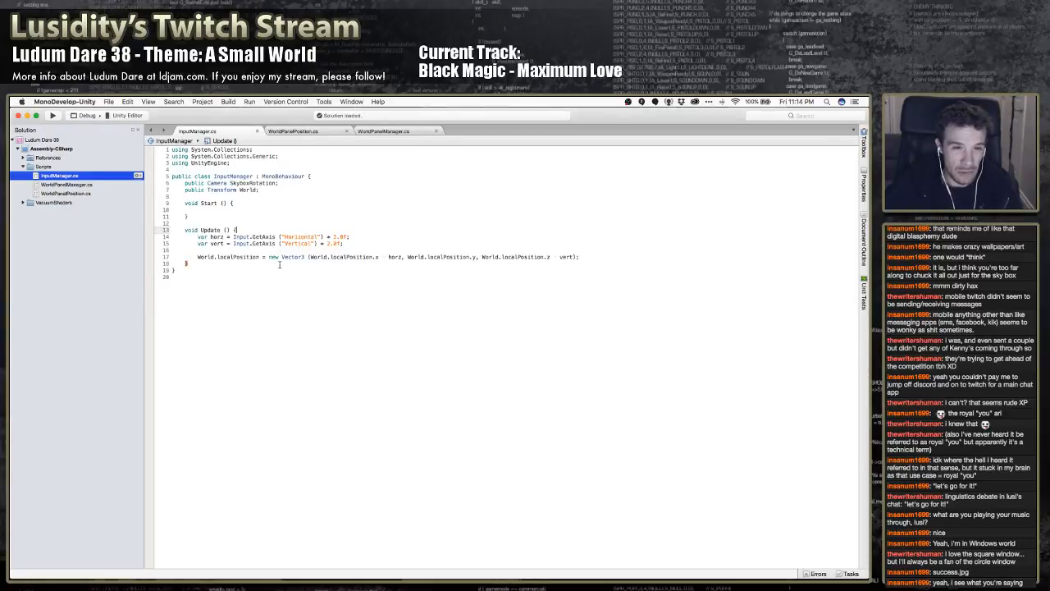
{"action": "left_click", "coordinate": [282, 263]}
{"action": "left_click", "coordinate": [303, 257]}
{"action": "key", "text": "super+Right"}
{"action": "key", "text": "Return"}
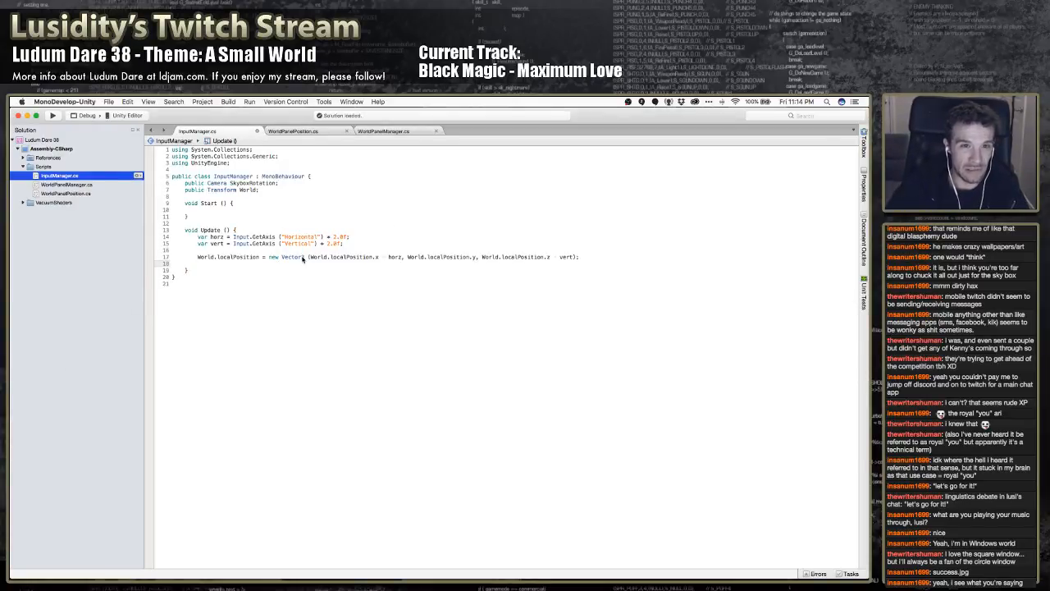
{"action": "type", "text": "Sky"}
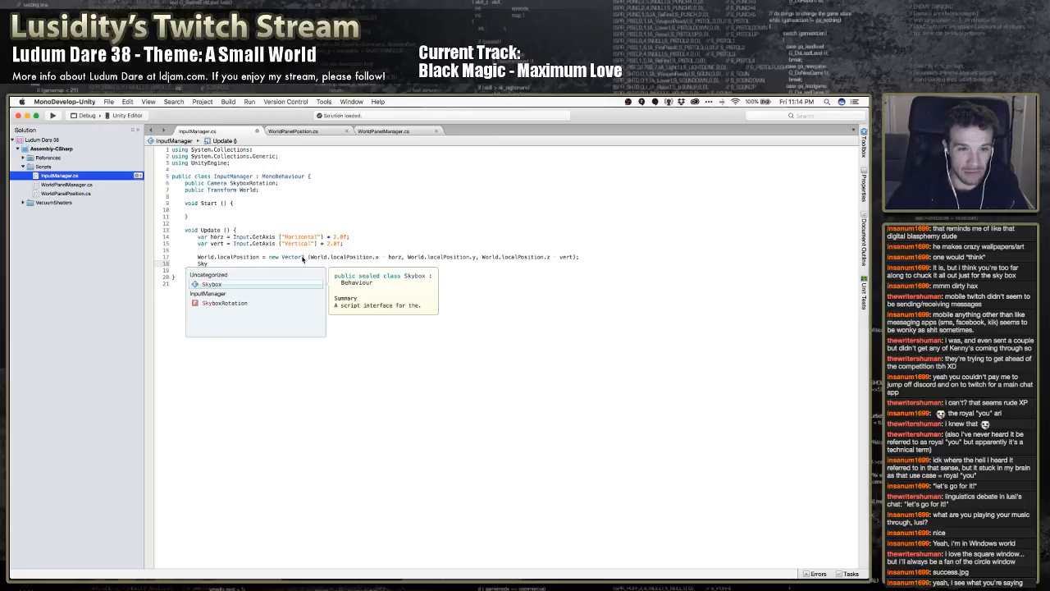
{"action": "key", "text": "Down"}
{"action": "type", "text": ".rota"}
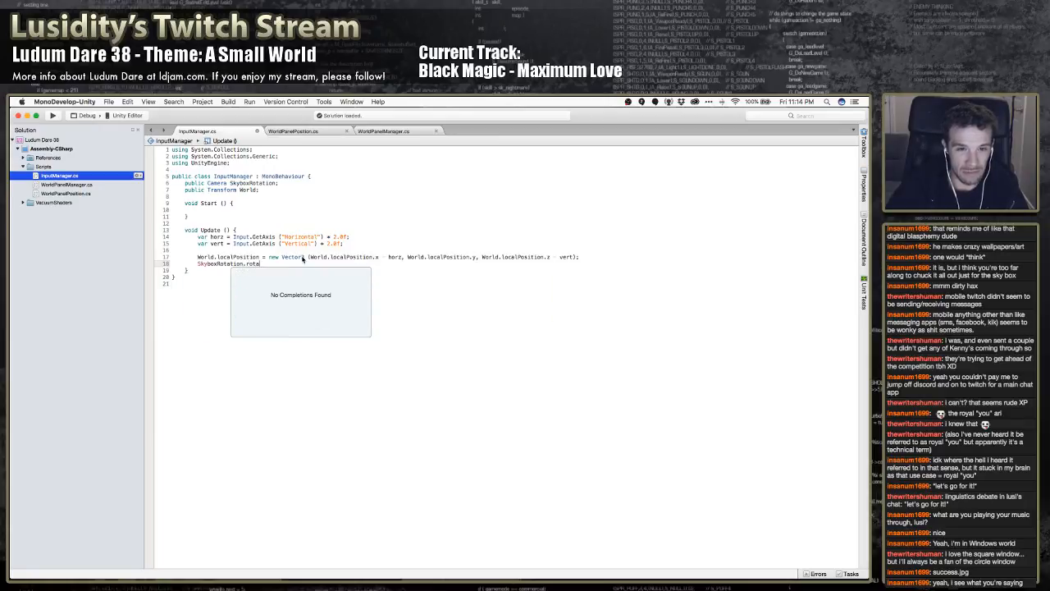
{"action": "key", "text": "BackSpace"}
{"action": "key", "text": "BackSpace"}
{"action": "key", "text": "BackSpace"}
{"action": "key", "text": "BackSpace"}
{"action": "key", "text": "BackSpace"}
{"action": "type", "text": "."}
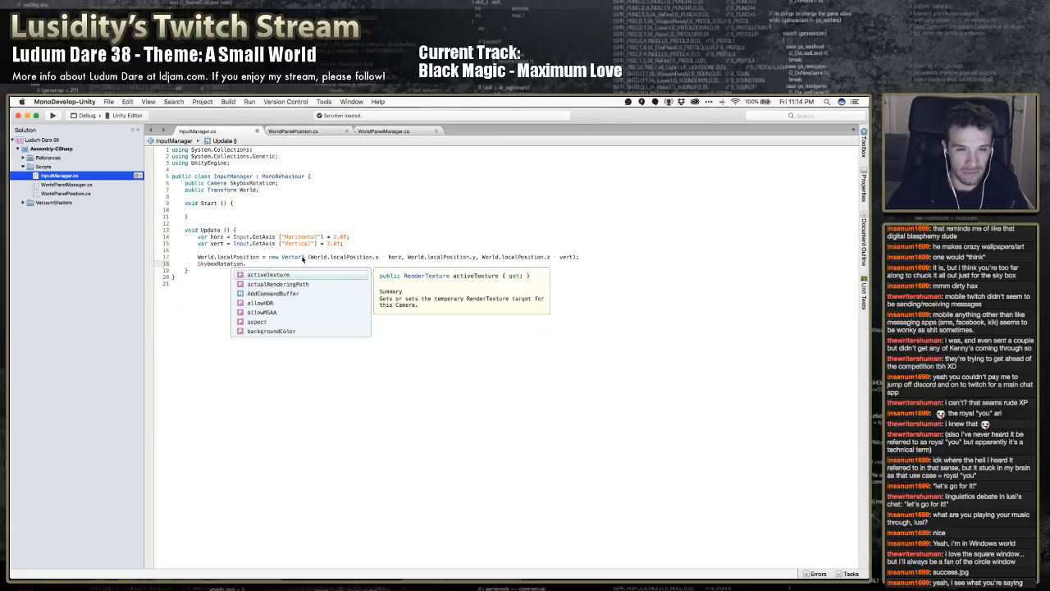
{"action": "type", "text": "camera."}
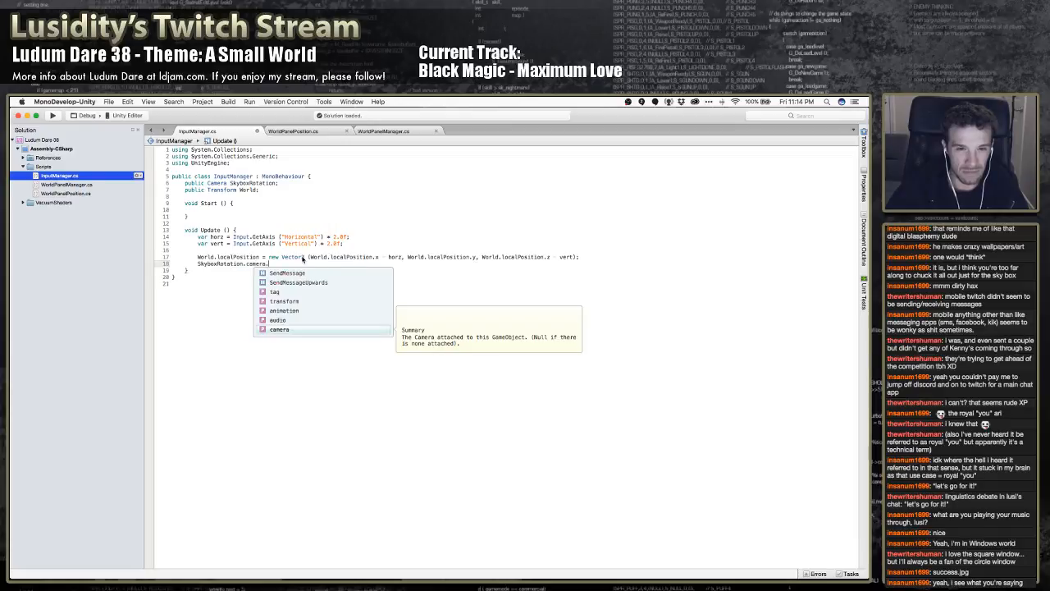
{"action": "key", "text": "BackSpace"}
{"action": "key", "text": "BackSpace"}
{"action": "key", "text": "BackSpace"}
{"action": "key", "text": "BackSpace"}
{"action": "key", "text": "BackSpace"}
{"action": "key", "text": "BackSpace"}
{"action": "key", "text": "BackSpace"}
Extend the SkyboxRotation statement with a transform.RotateAround call and open its argument list
{"action": "type", "text": ".transform."}
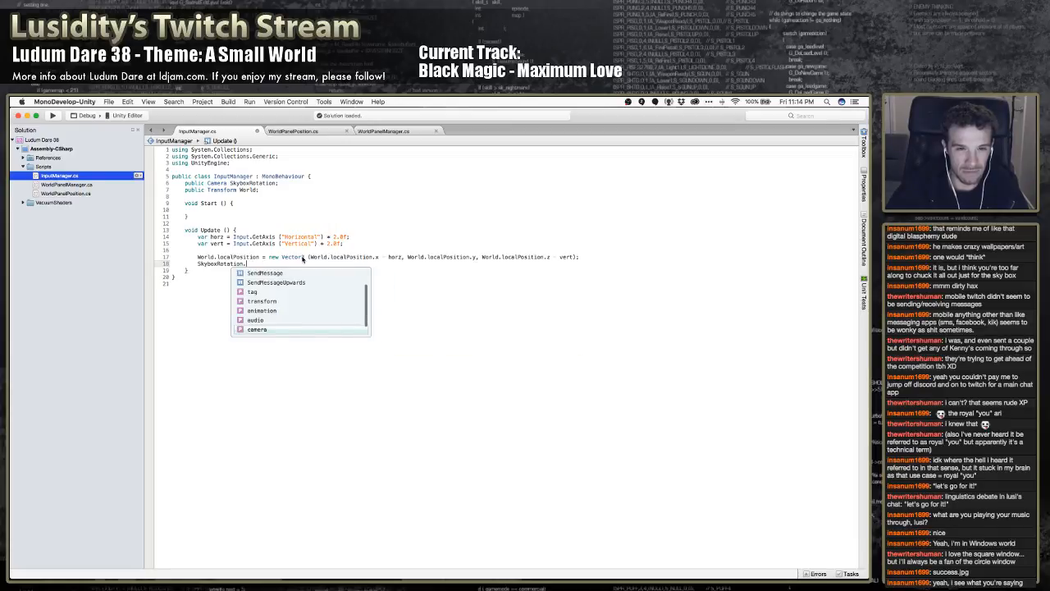
{"action": "type", "text": "rot"}
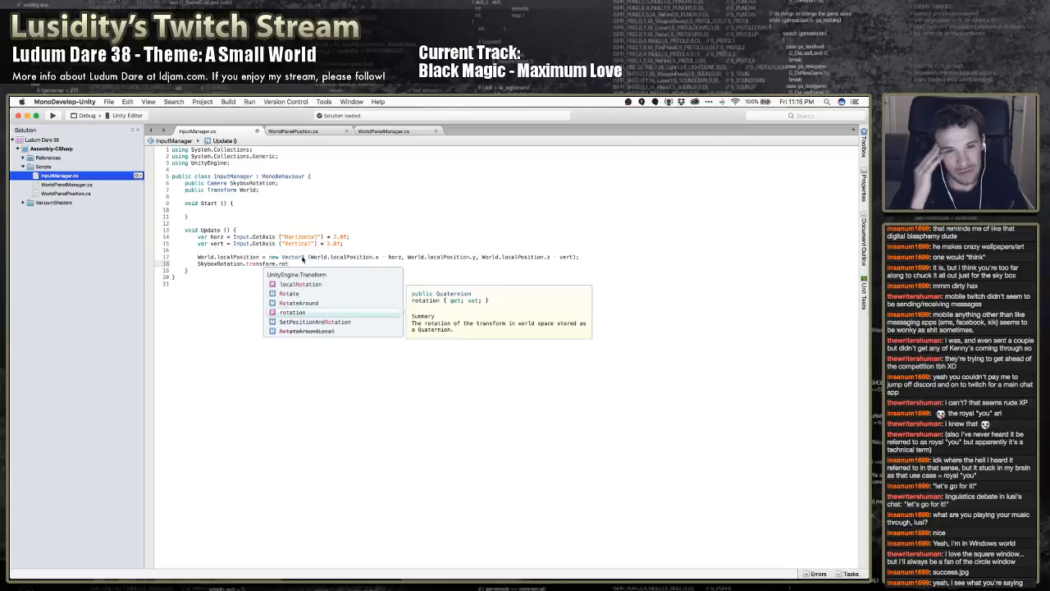
{"action": "key", "text": "Up"}
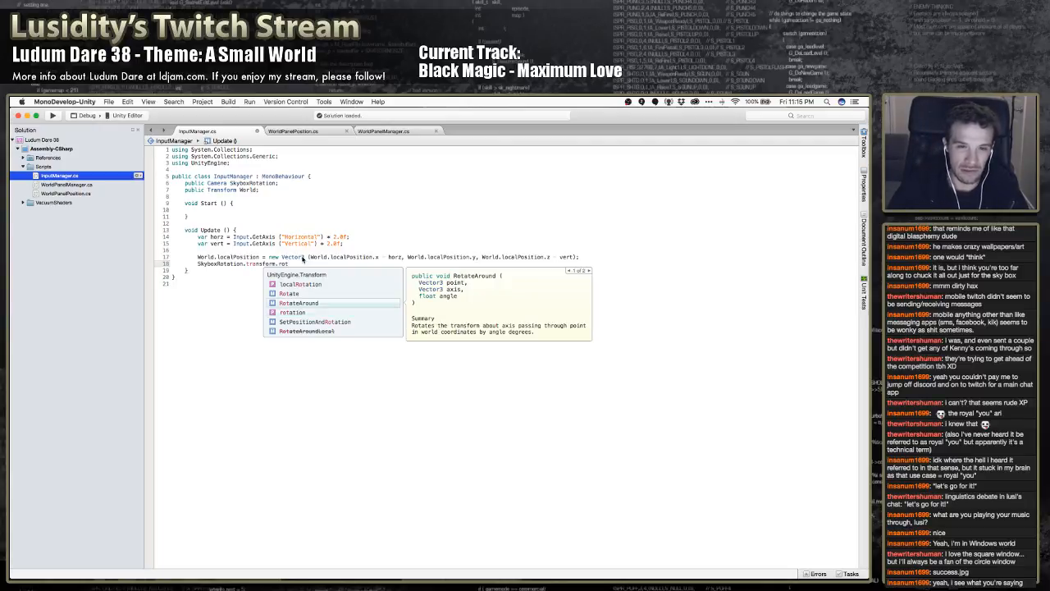
{"action": "type", "text": "("}
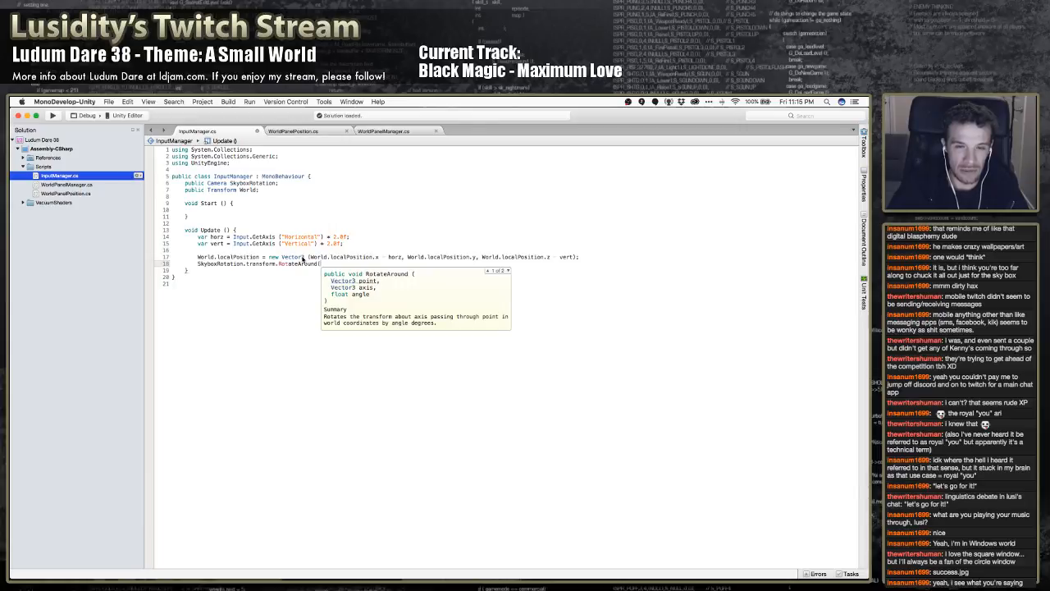
{"action": "type", "text": "Vector3."}
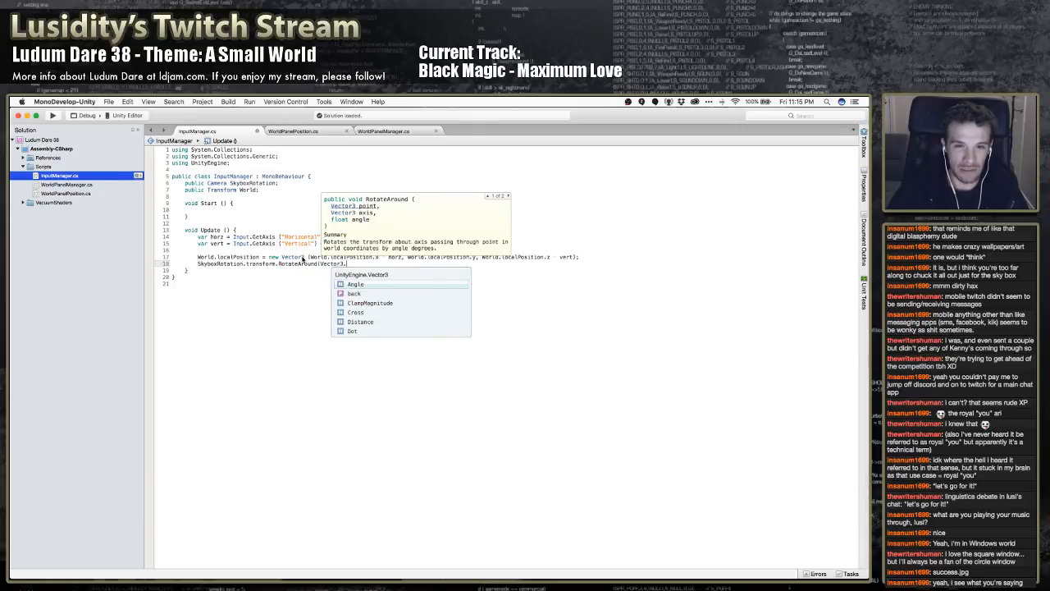
{"action": "type", "text": "right"}
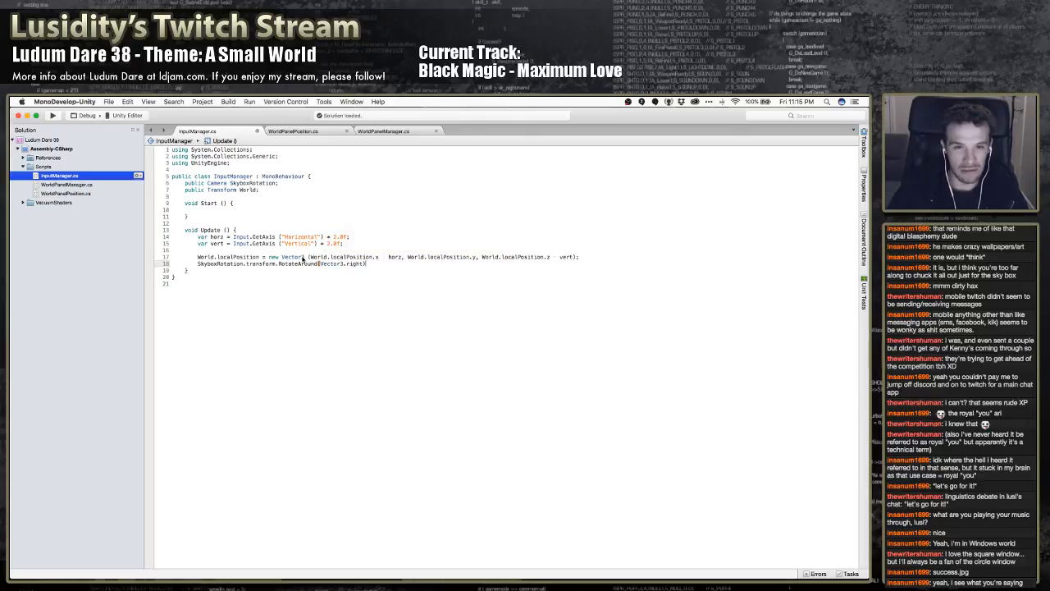
{"action": "type", "text": ","}
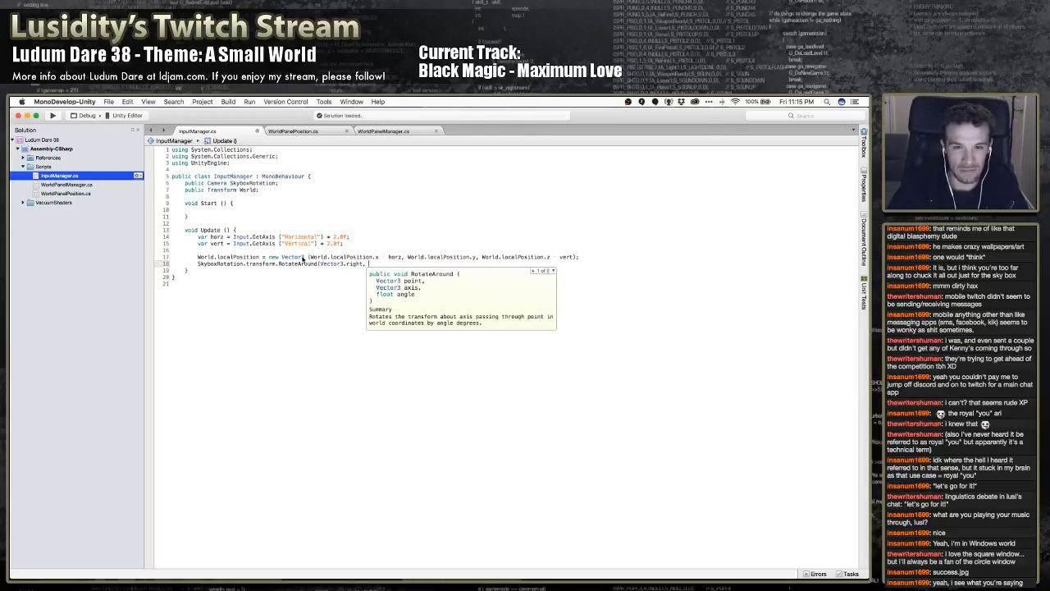
Enter Vector3.zero as the RotateAround point and Vector3.right as its axis
{"action": "key", "text": "BackSpace"}
{"action": "key", "text": "BackSpace"}
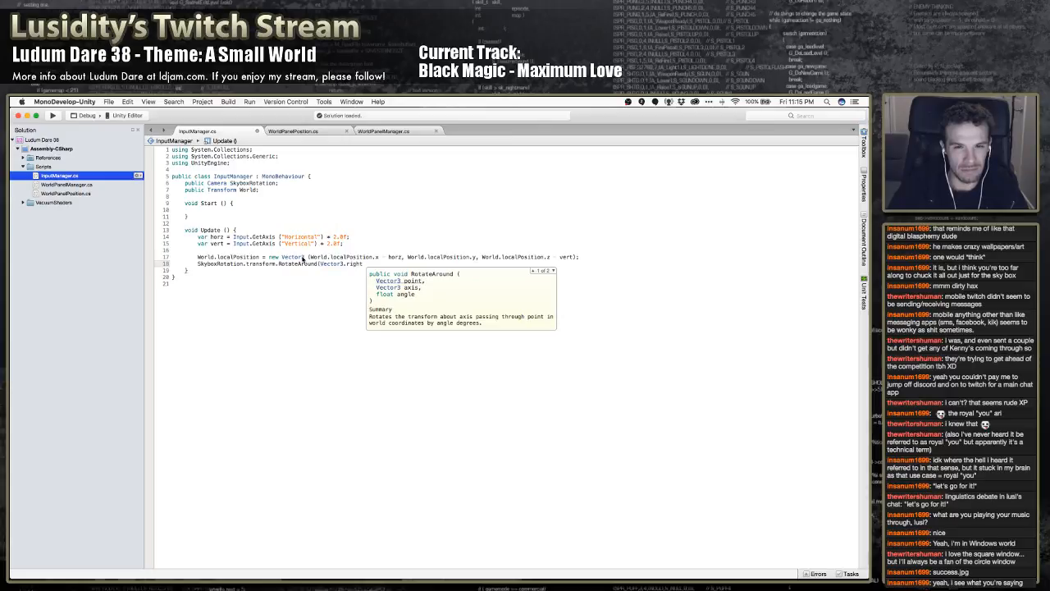
{"action": "type", "text": "Vector3.z"}
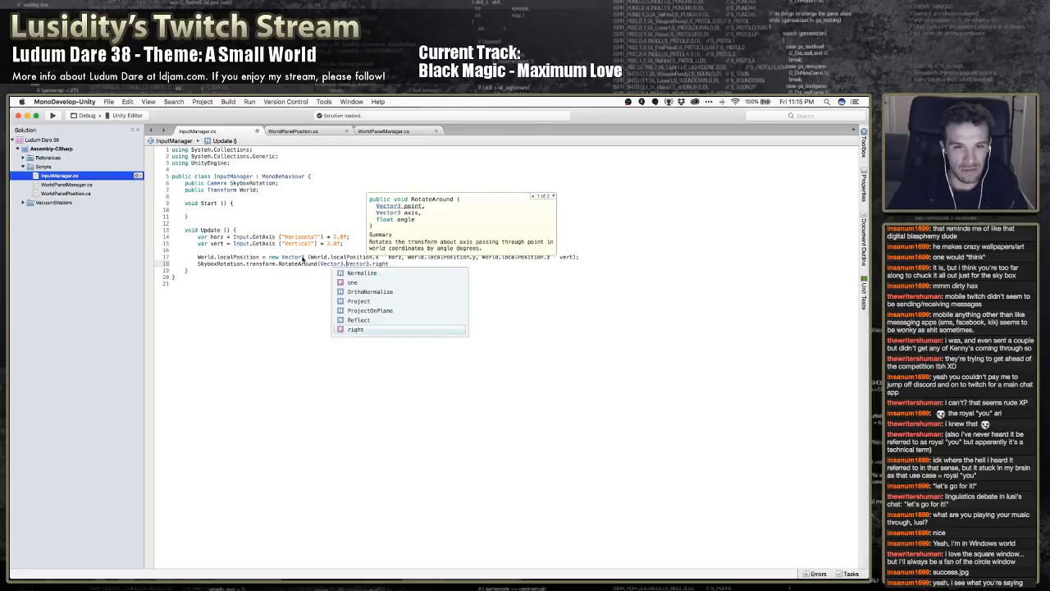
{"action": "key", "text": "Return"}
{"action": "type", "text": ", "}
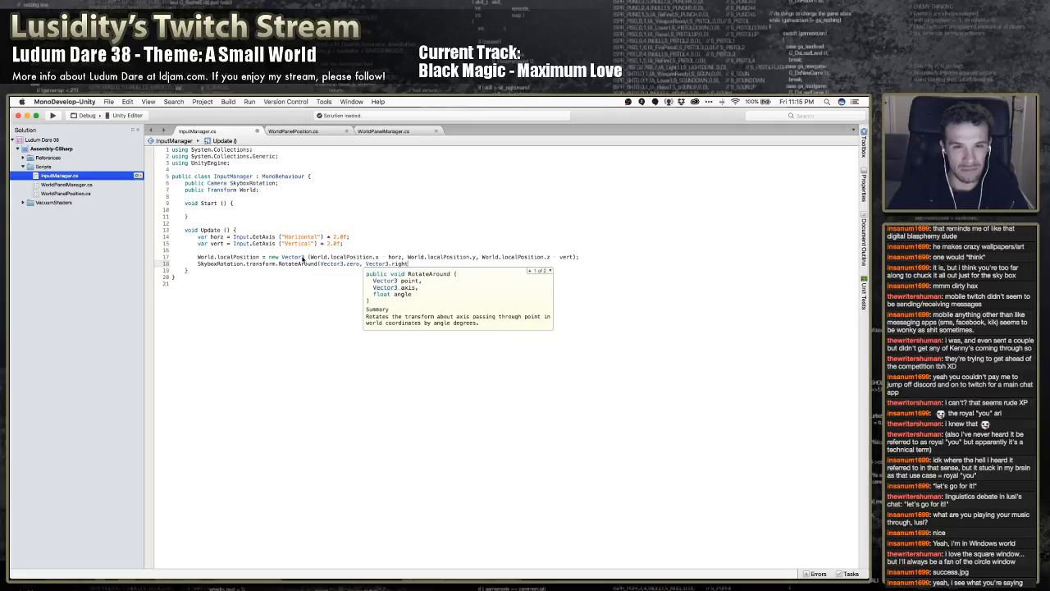
{"action": "type", "text": ", "}
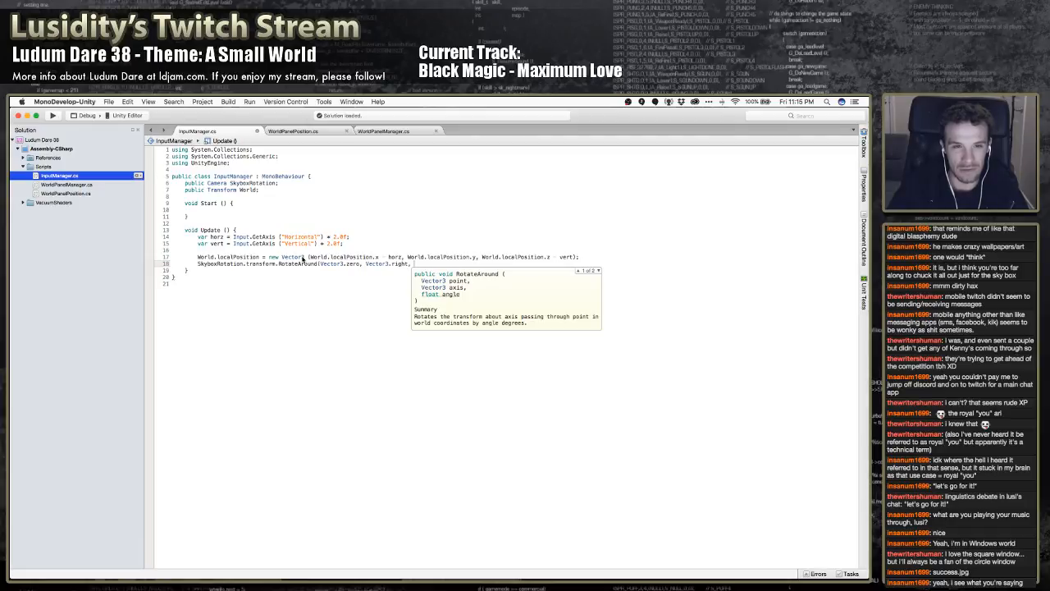
{"action": "type", "text": "horz"}
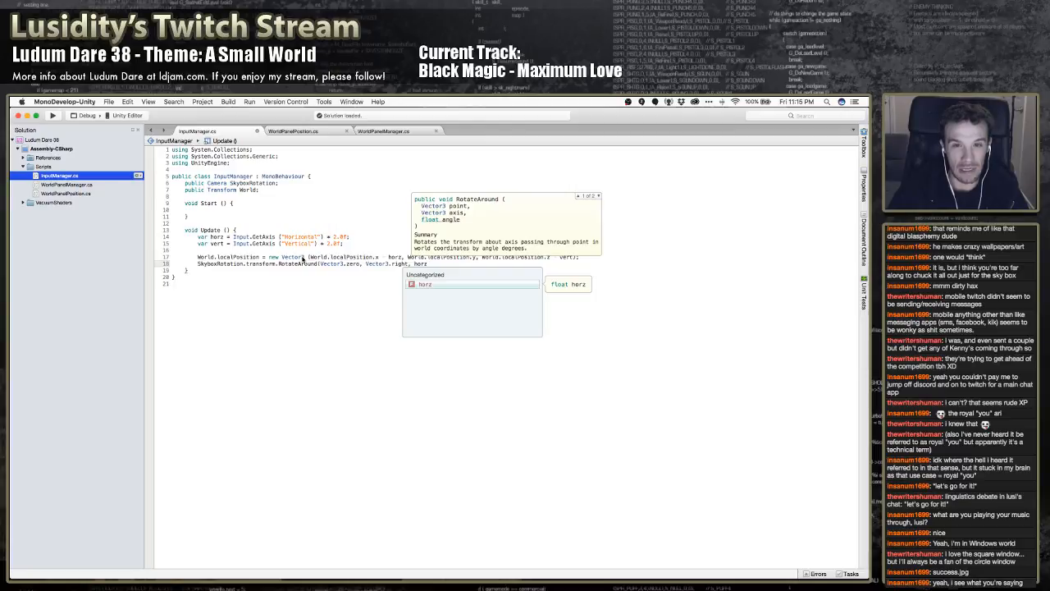
{"action": "type", "text": ")"}
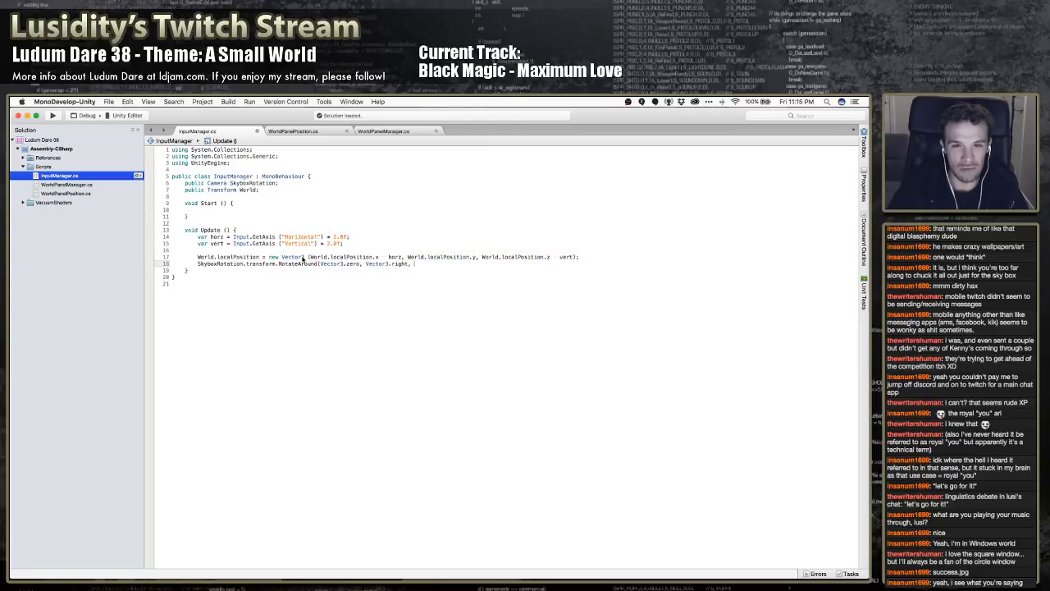
{"action": "type", "text": "hor"}
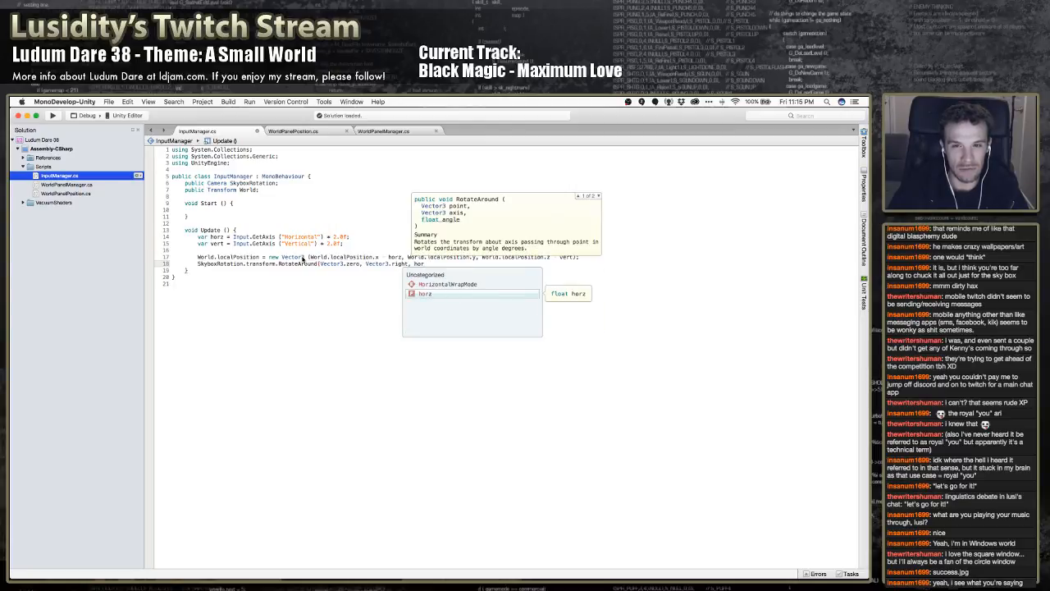
{"action": "type", "text": "z);"}
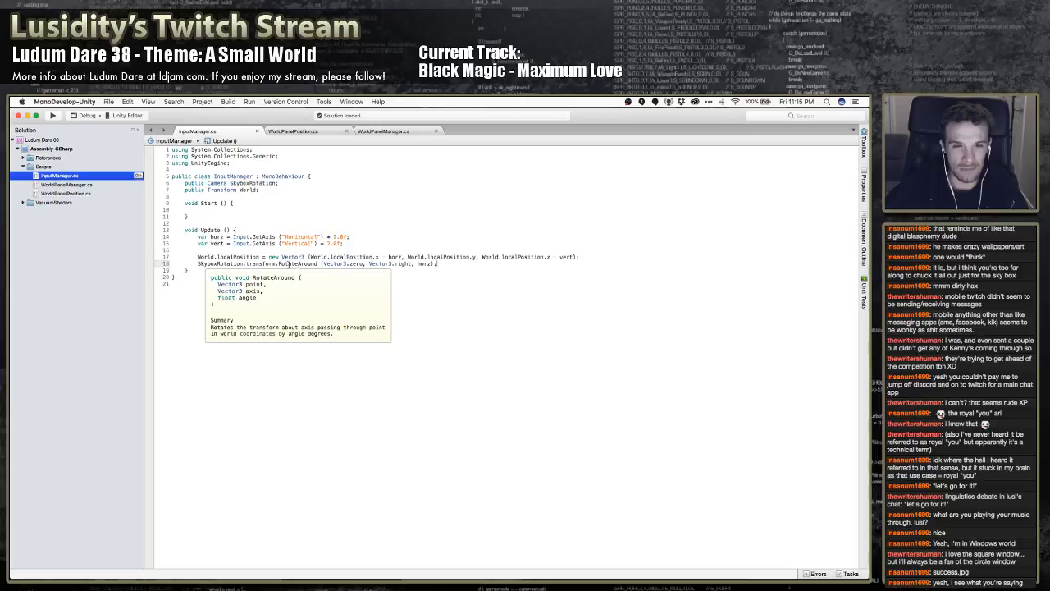
Switch to Unity, play-test the skybox rotation, stop the game and inspect the Skybox Camera
{"action": "key", "text": "super+Tab"}
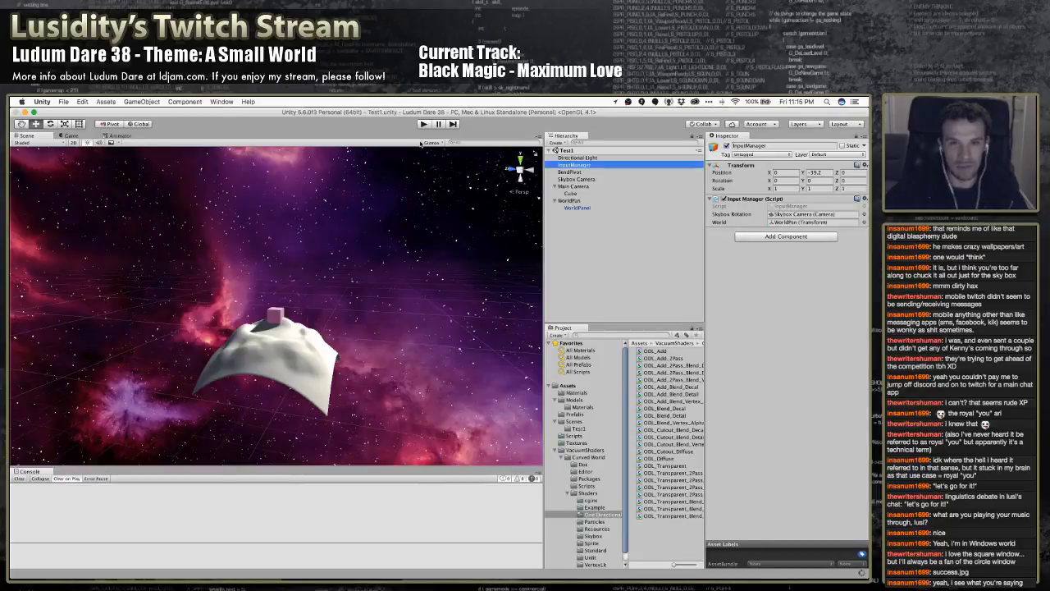
{"action": "left_click", "coordinate": [423, 124]}
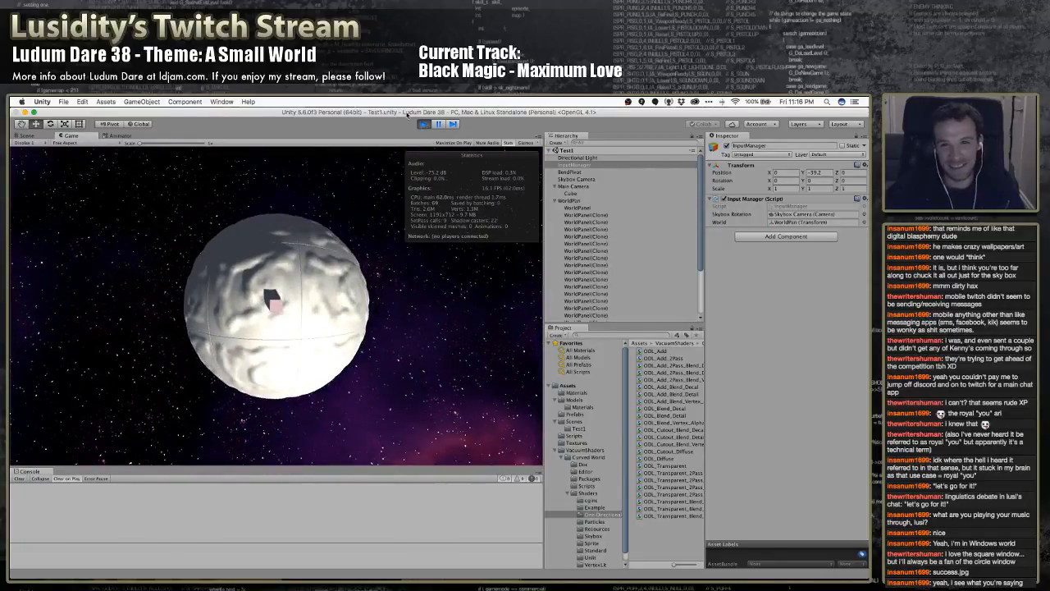
{"action": "left_click", "coordinate": [423, 124]}
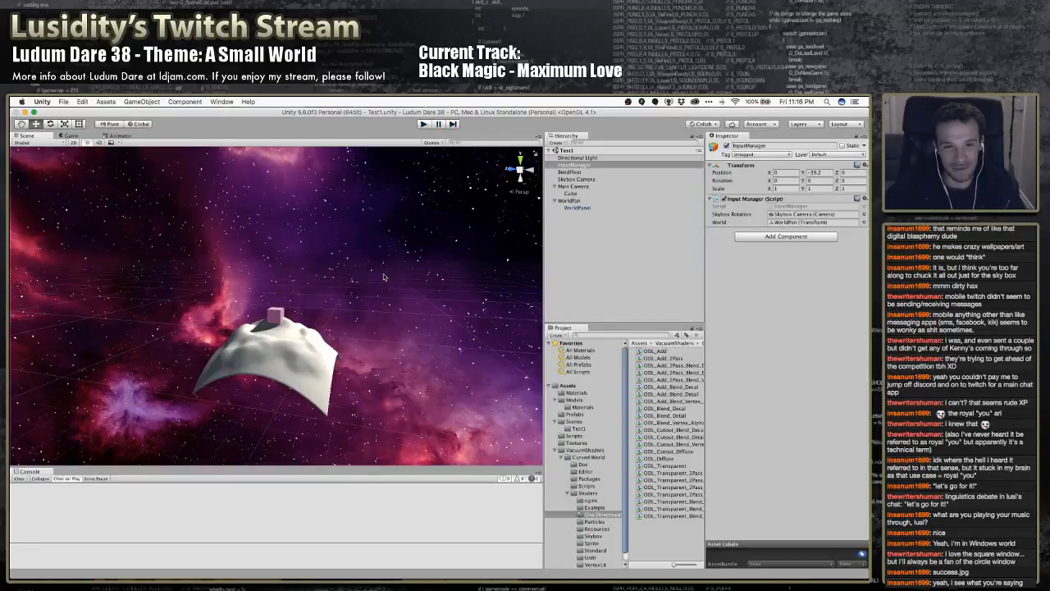
{"action": "left_click", "coordinate": [576, 179]}
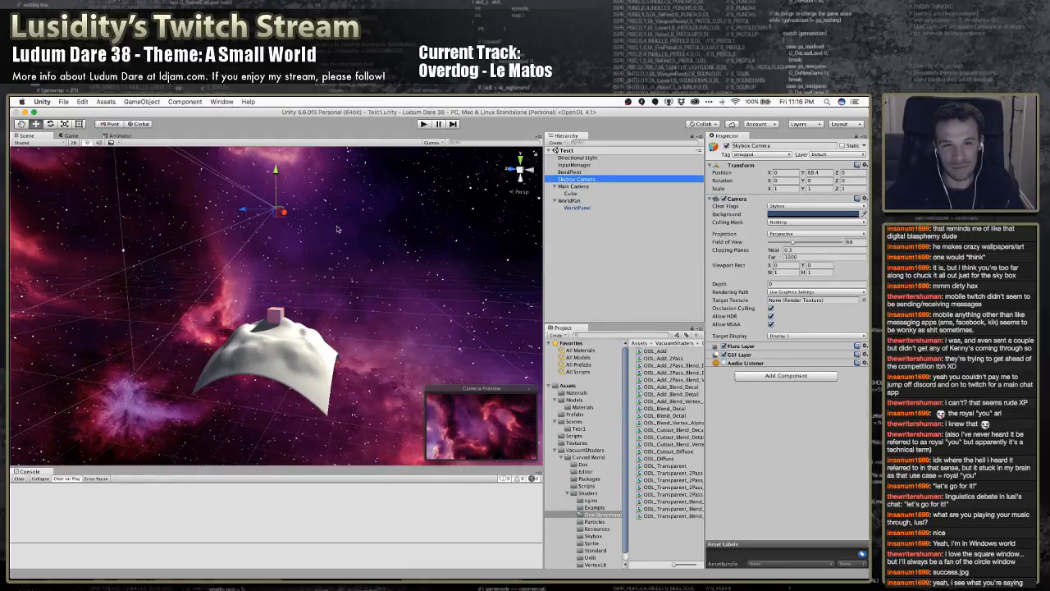
Back in MonoDevelop, change the angle argument of the RotateAround call to vert
{"action": "key", "text": "super+Tab"}
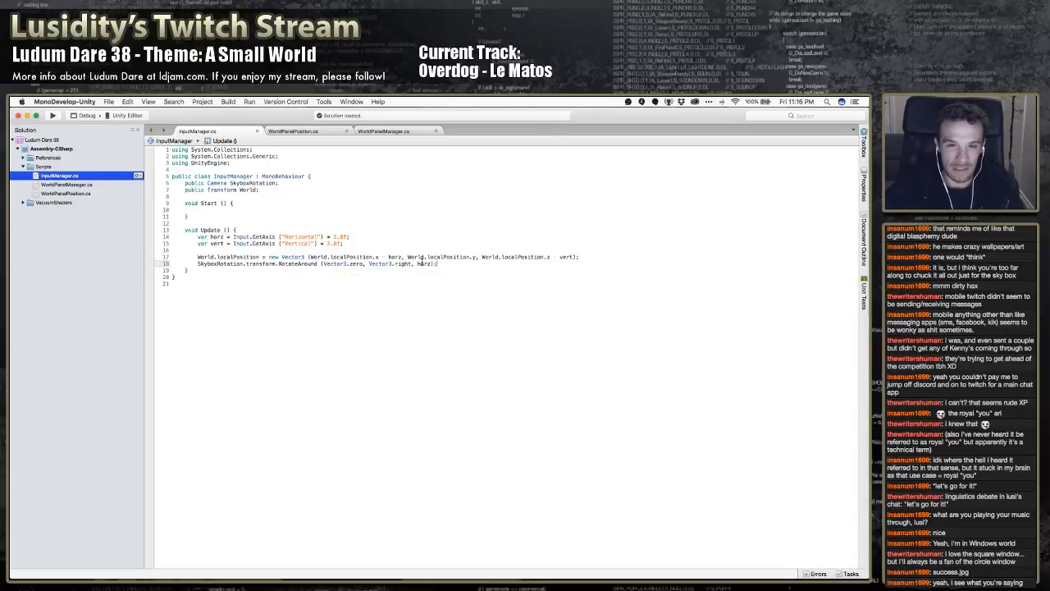
{"action": "double_click", "coordinate": [423, 263]}
{"action": "type", "text": "vert"}
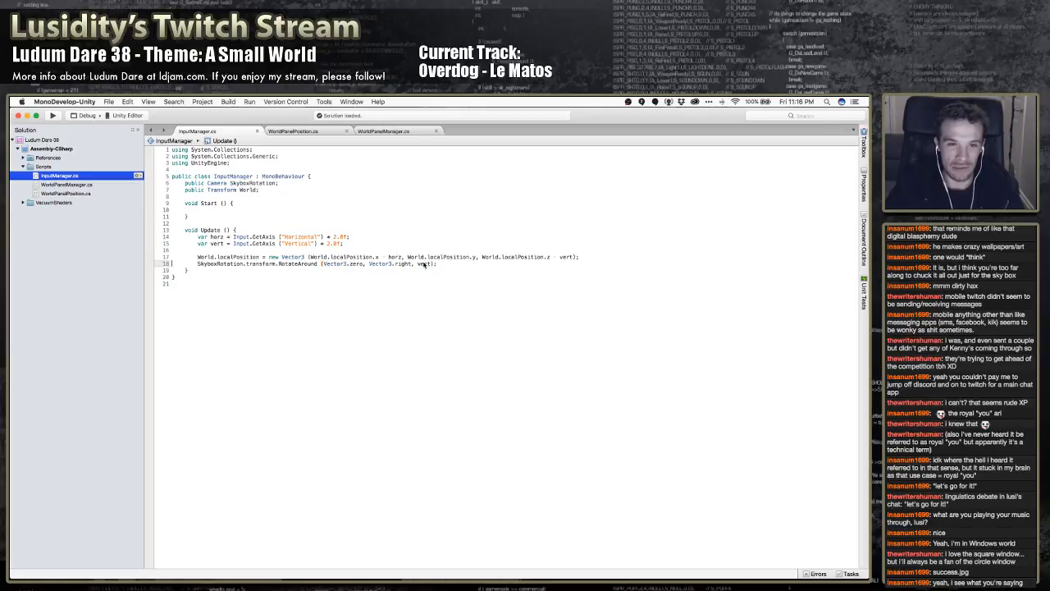
Duplicate the SkyboxRotation.transform.RotateAround line directly below the original in Update
{"action": "triple_click", "coordinate": [424, 264]}
{"action": "key", "text": "super+c"}
{"action": "key", "text": "super+v"}
{"action": "key", "text": "super+v"}
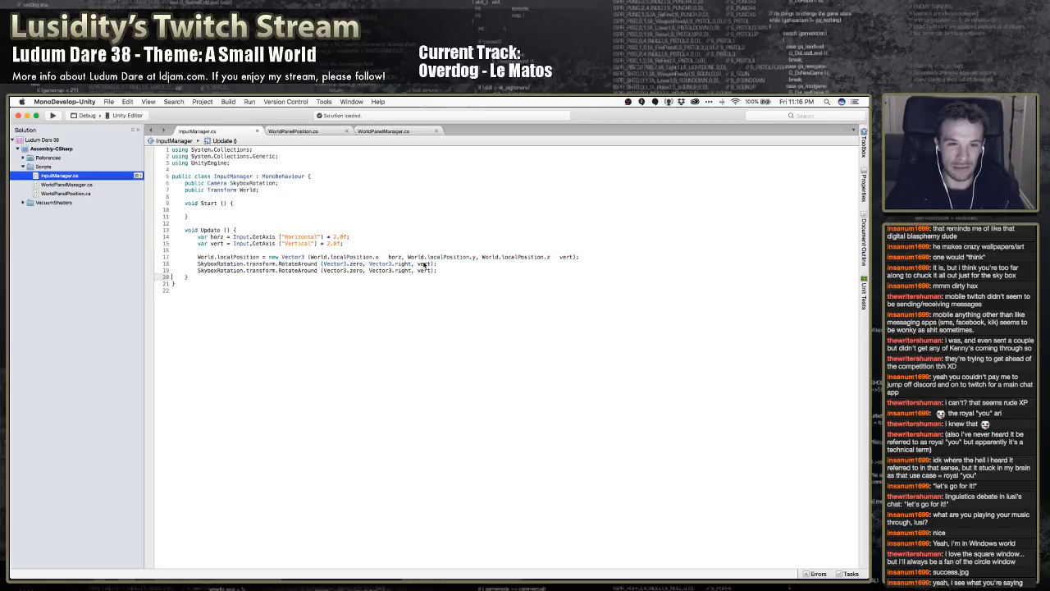
{"action": "key", "text": "Up"}
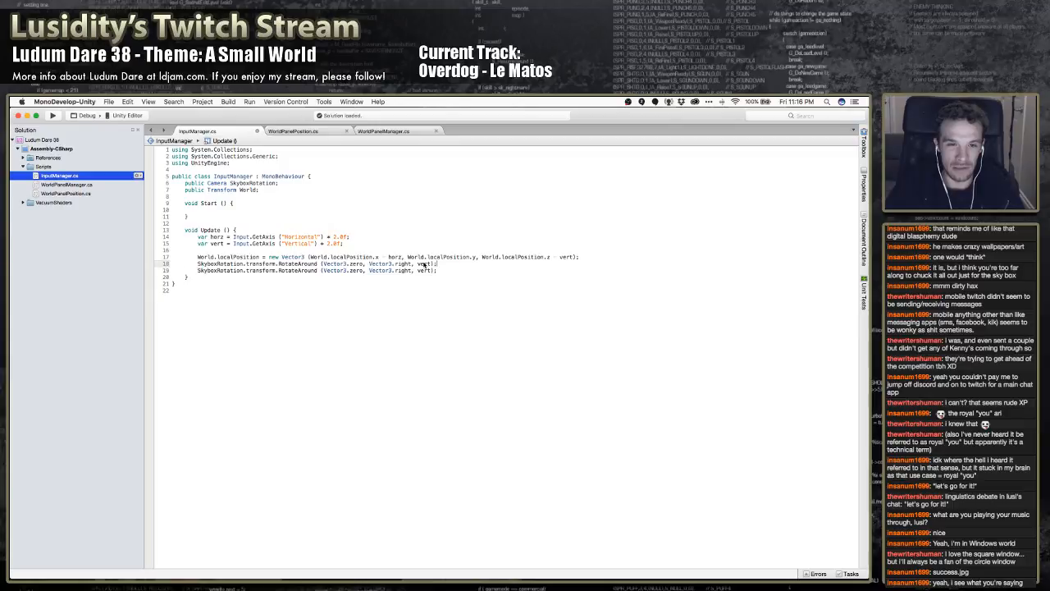
In the duplicated RotateAround line, set the axis to Vector3.forward and the angle to horz, and save the script
{"action": "double_click", "coordinate": [403, 271]}
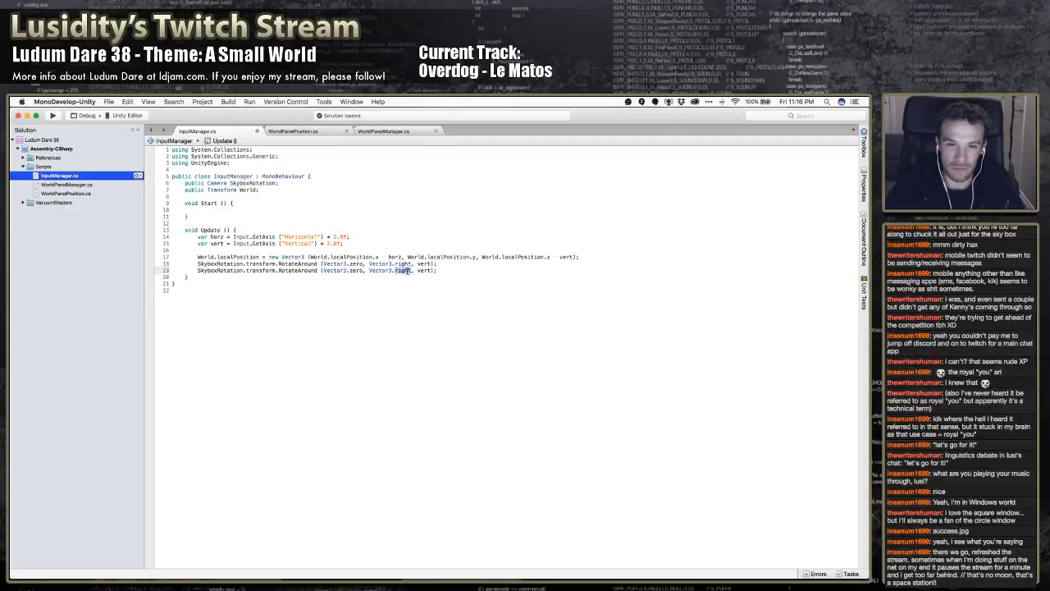
{"action": "key", "text": "BackSpace"}
{"action": "type", "text": "forward"}
{"action": "key", "text": "Return"}
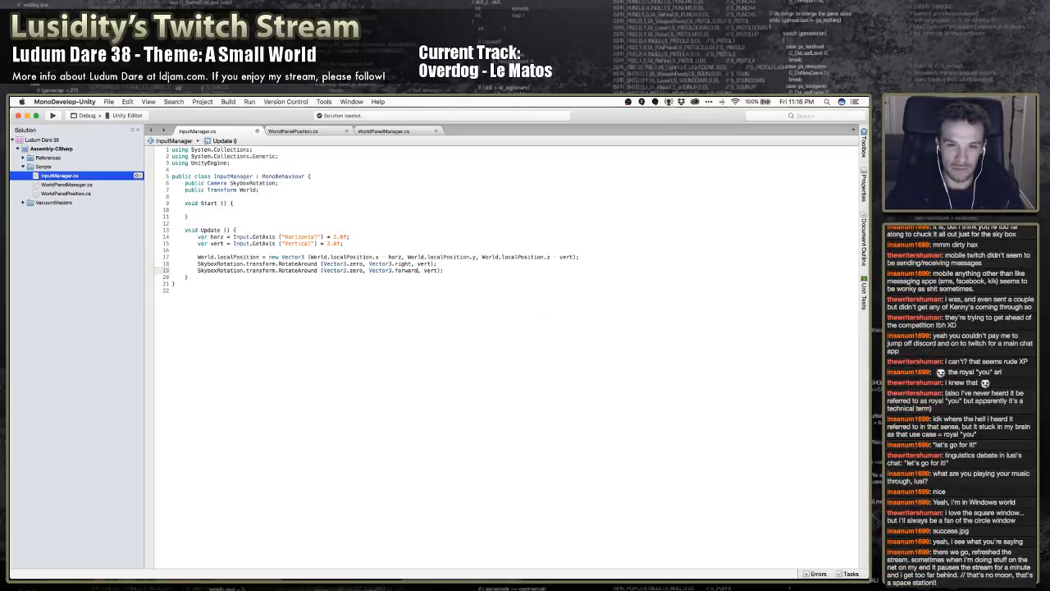
{"action": "double_click", "coordinate": [428, 271]}
{"action": "type", "text": "horz"}
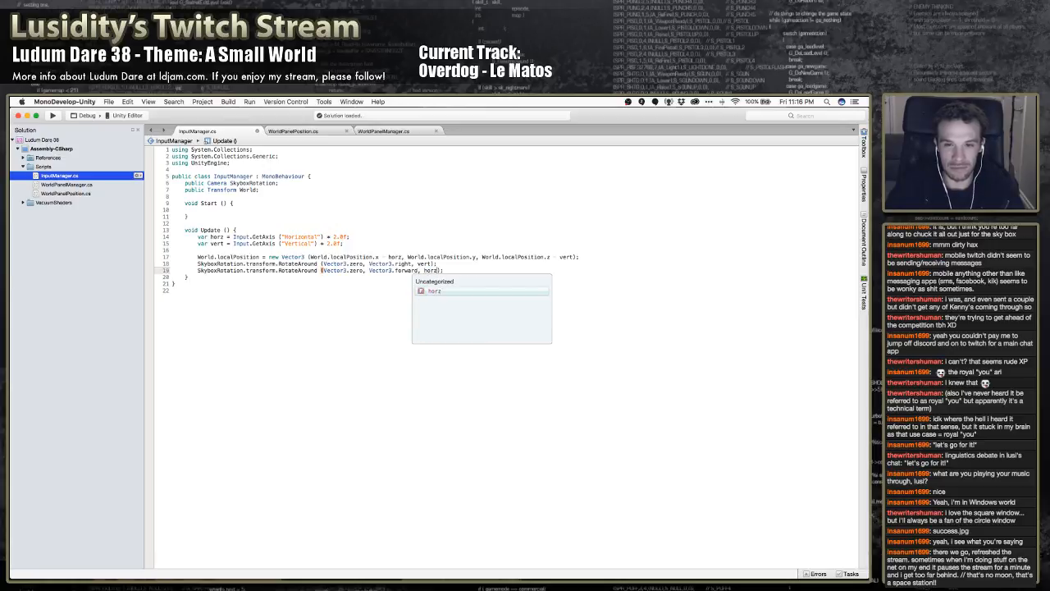
In Unity, play-test the skybox camera rotation on both axes and stop the game
{"action": "key", "text": "super+Tab"}
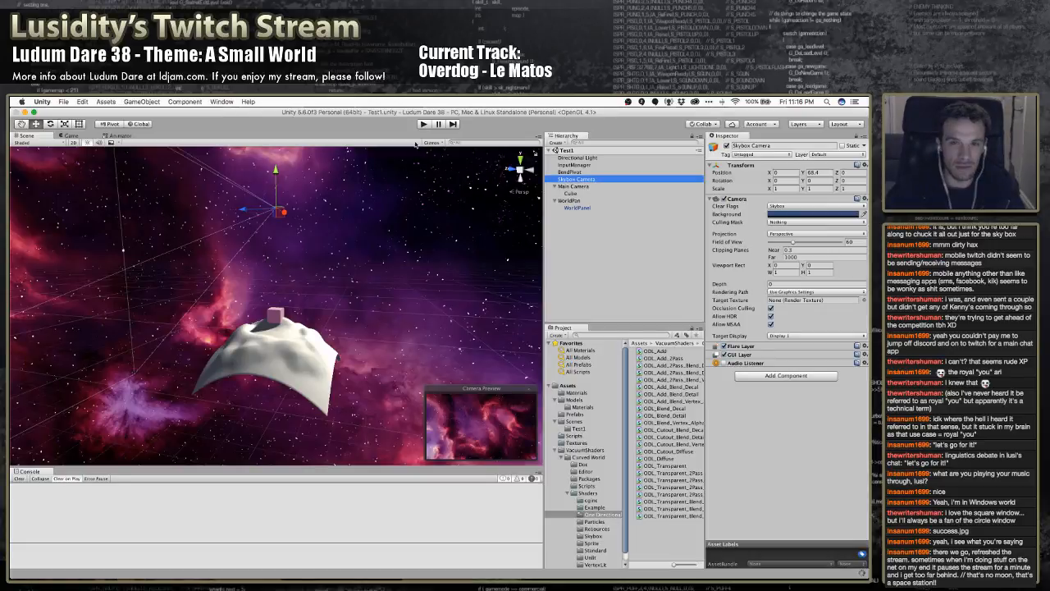
{"action": "left_click", "coordinate": [422, 124]}
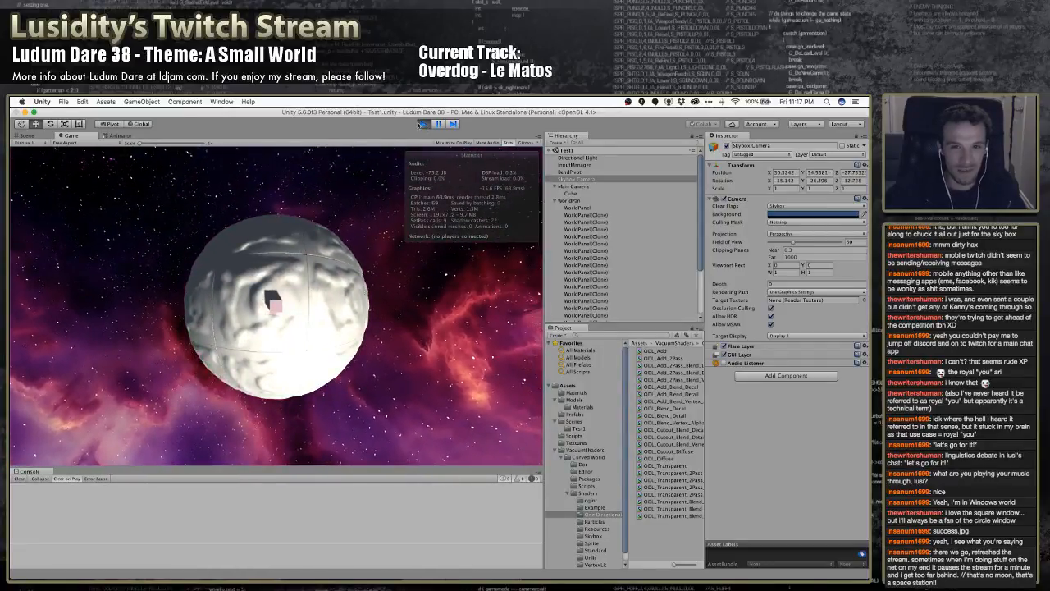
{"action": "left_click", "coordinate": [424, 124]}
Switch to MonoDevelop and start a new SkyboxRotation statement directly below the World.localPosition assignment in Update
{"action": "key", "text": "super+Tab"}
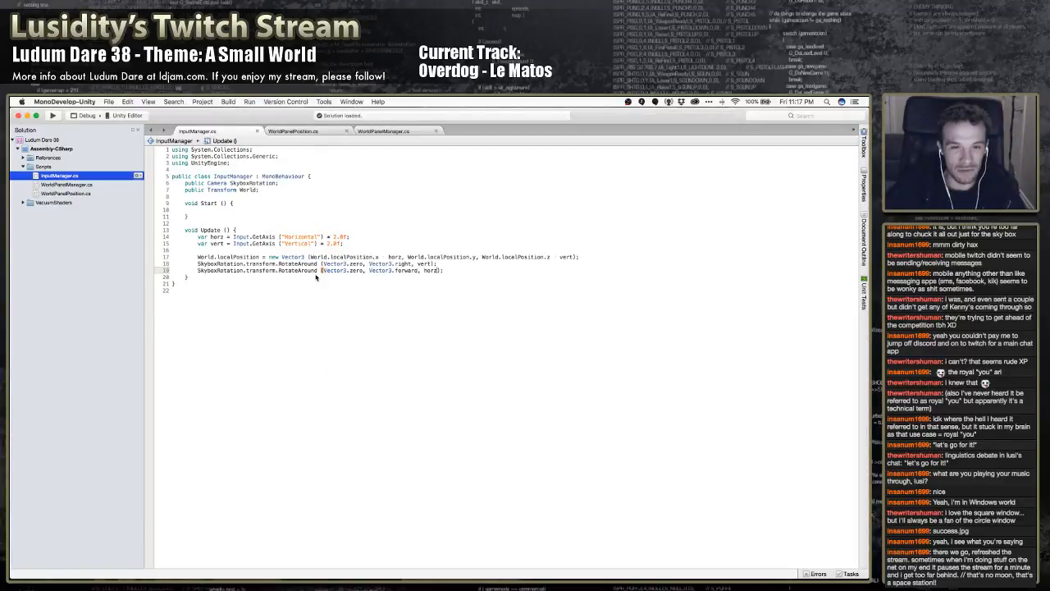
{"action": "mouse_move", "coordinate": [303, 268]}
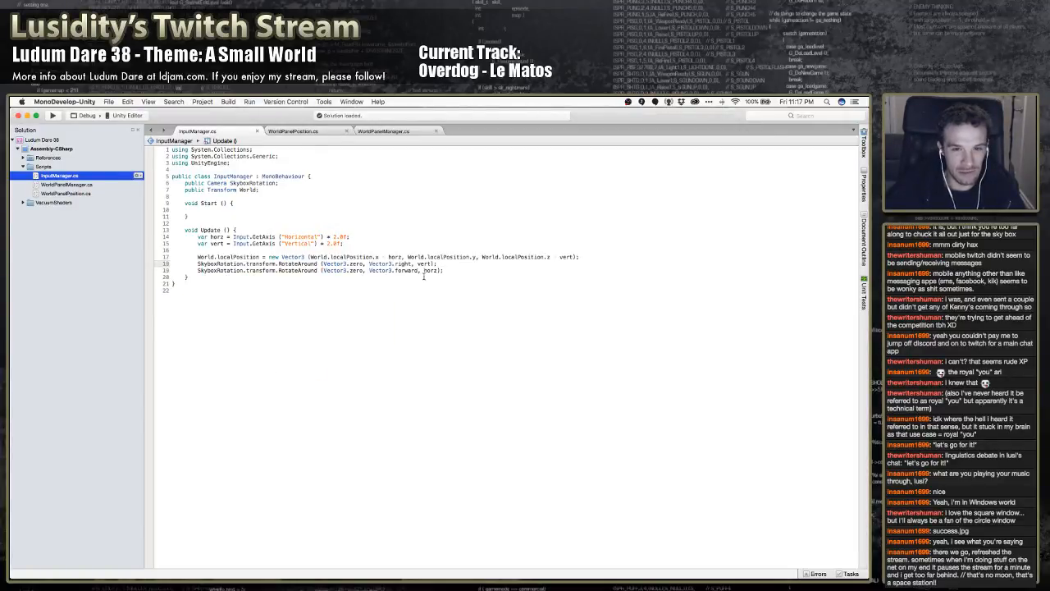
{"action": "left_click", "coordinate": [404, 273]}
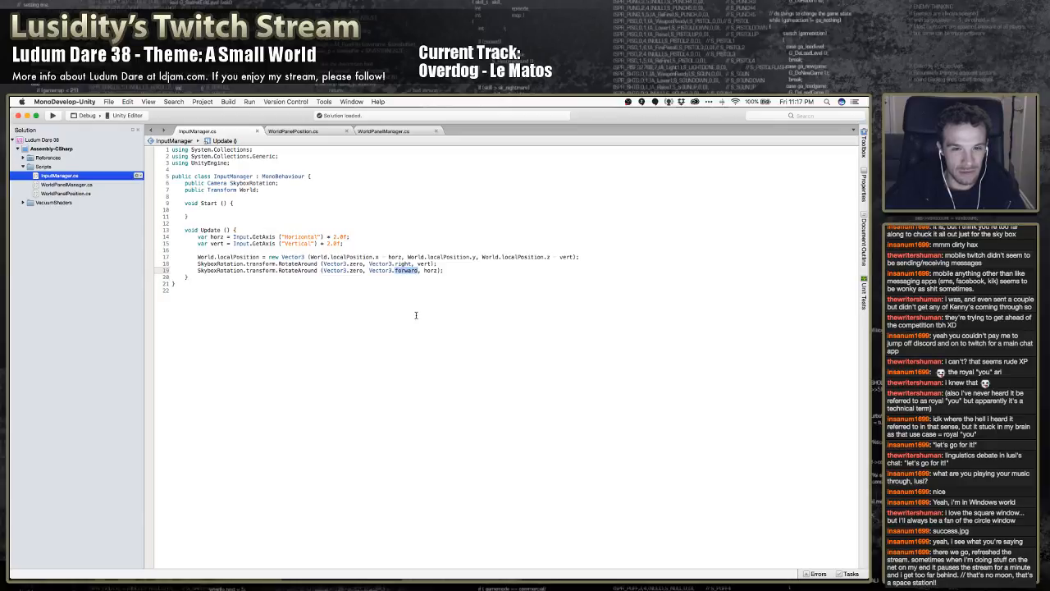
{"action": "key", "text": "Left"}
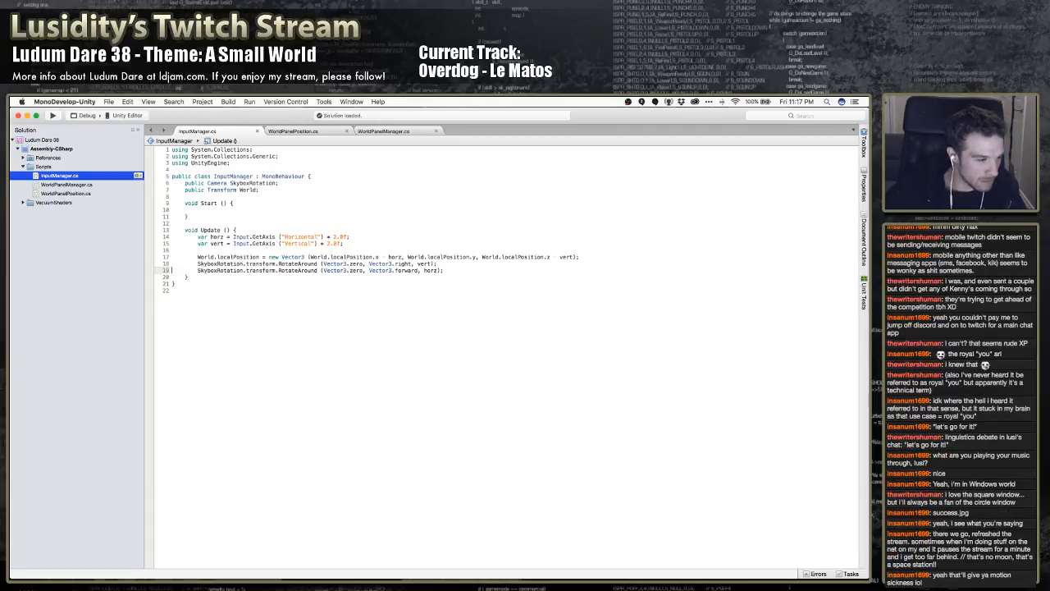
{"action": "key", "text": "Up"}
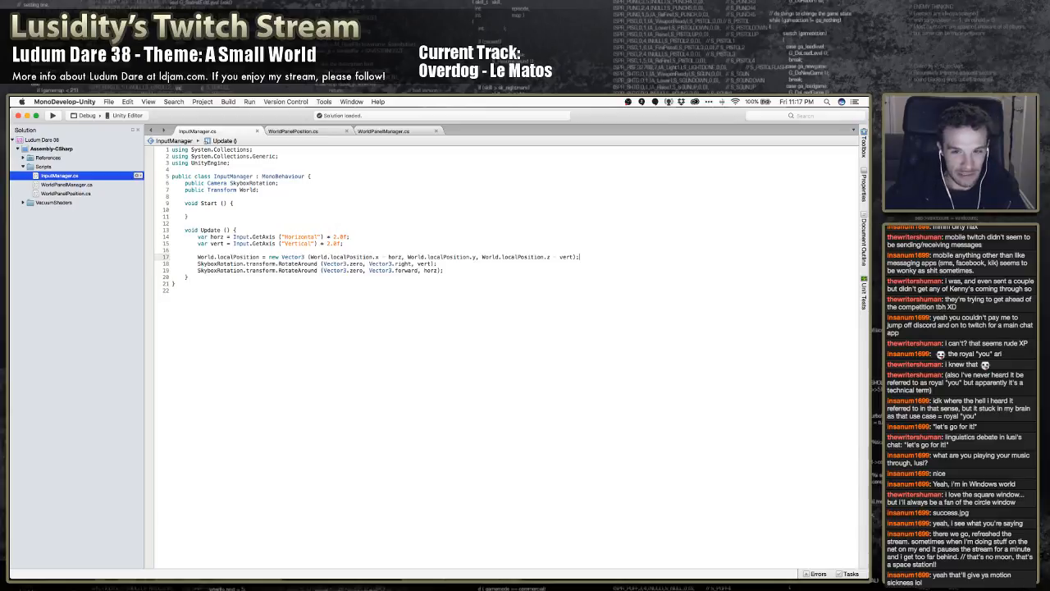
{"action": "key", "text": "Return"}
{"action": "type", "text": "SkyB"}
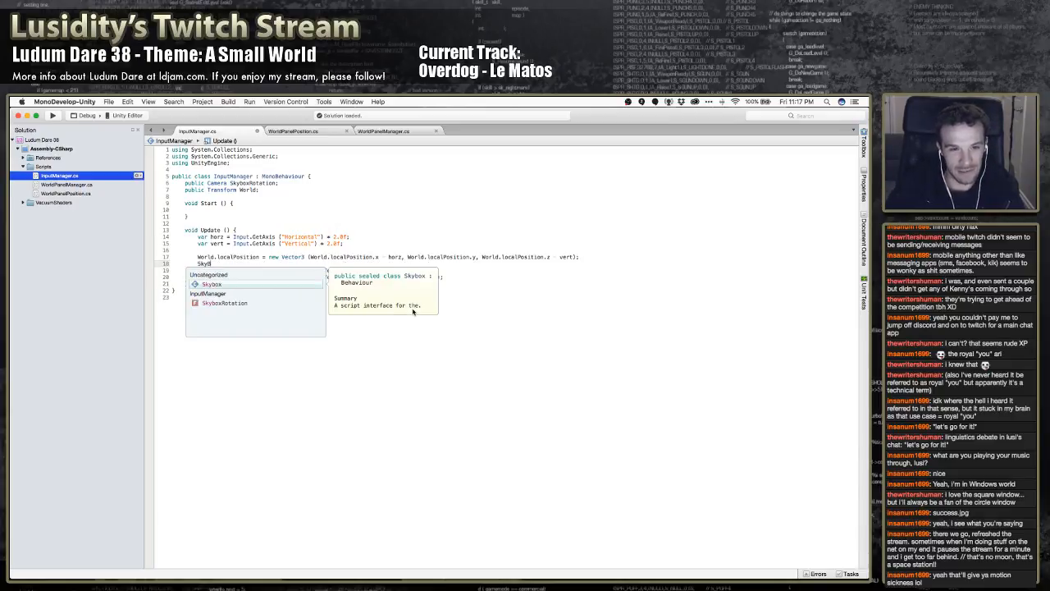
{"action": "type", "text": "Rotation.tra"}
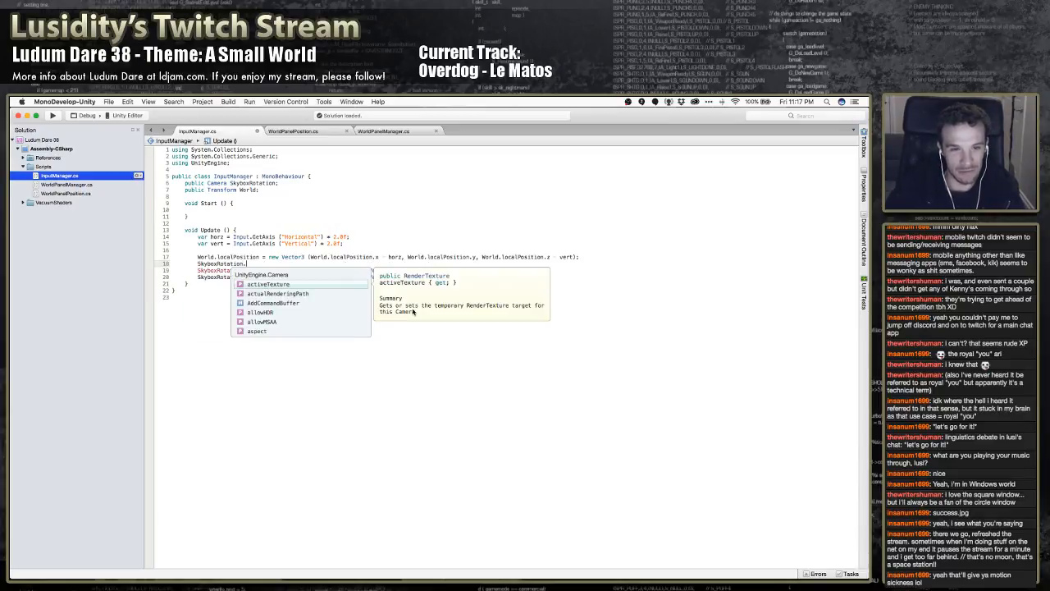
Extend the new statement to SkyboxRotation.transform.rotation = Quaternion. with the method name still open
{"action": "key", "text": "BackSpace"}
{"action": "key", "text": "BackSpace"}
{"action": "key", "text": "BackSpace"}
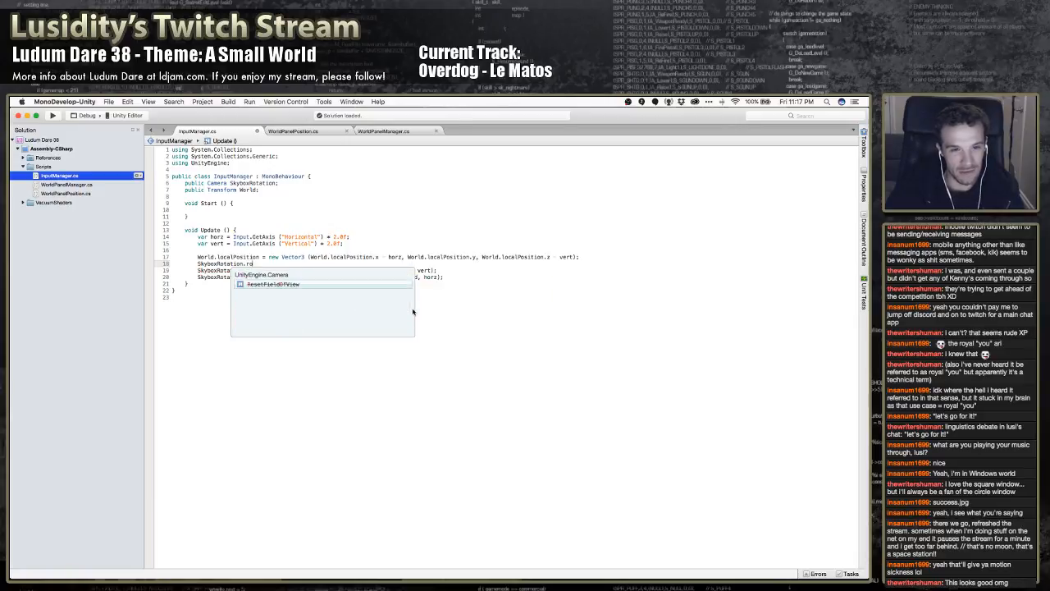
{"action": "type", "text": "transform.tra"}
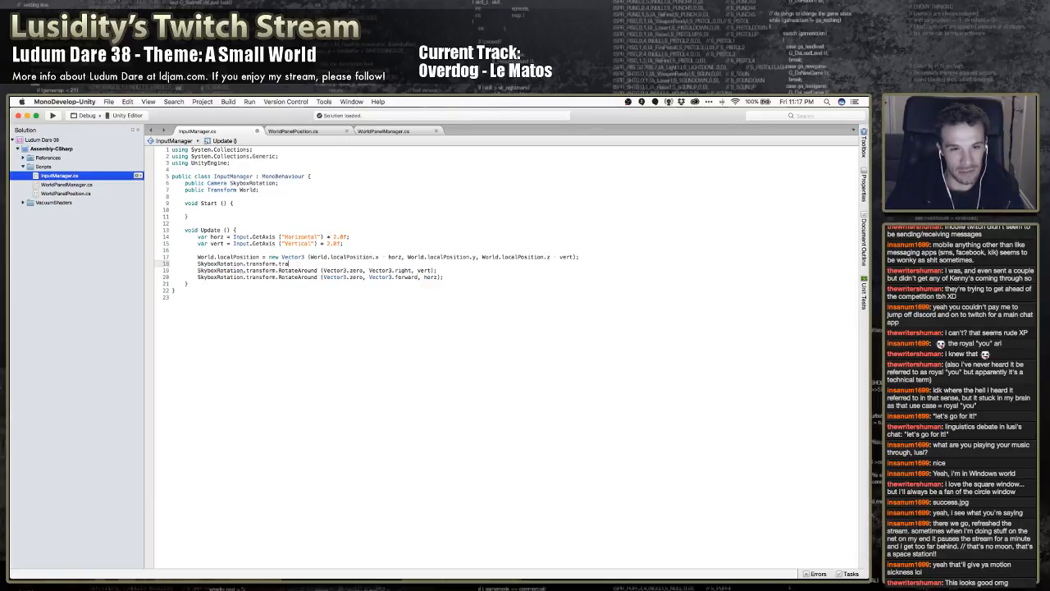
{"action": "key", "text": "BackSpace"}
{"action": "key", "text": "BackSpace"}
{"action": "key", "text": "BackSpace"}
{"action": "type", "text": "rot"}
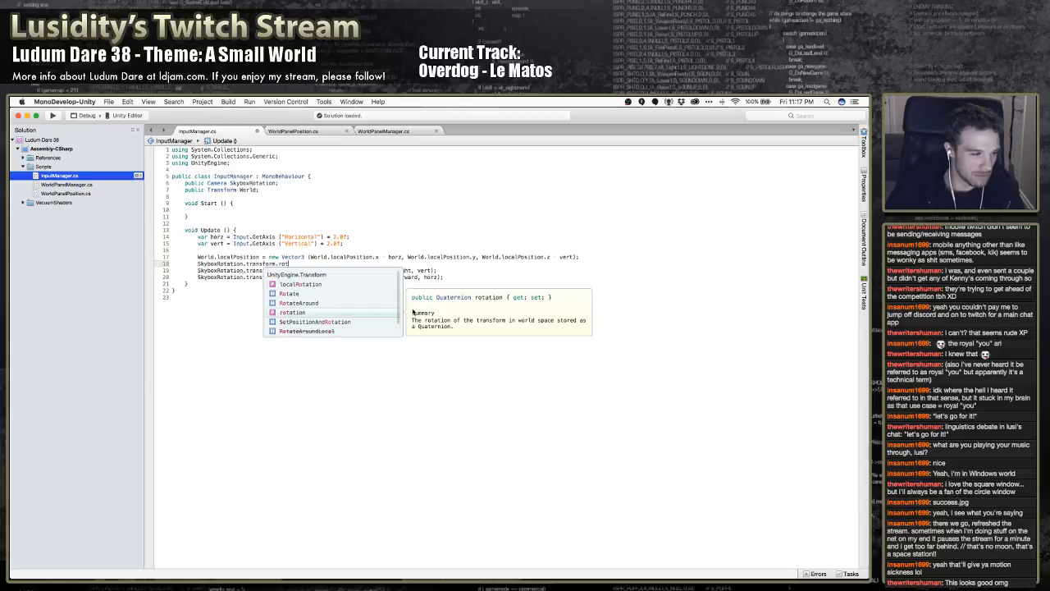
{"action": "key", "text": "Return"}
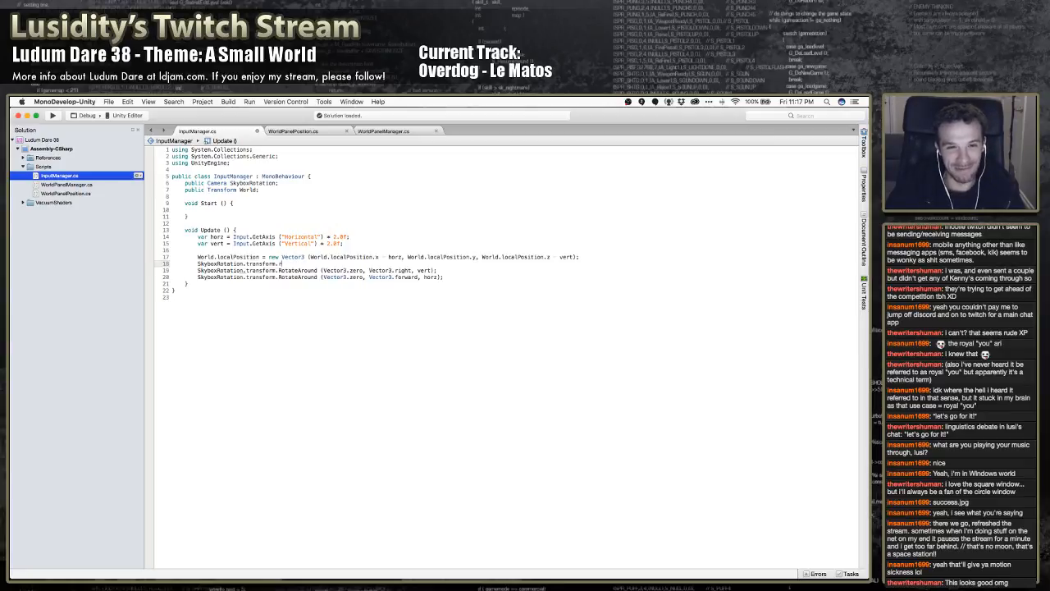
{"action": "type", "text": "ot"}
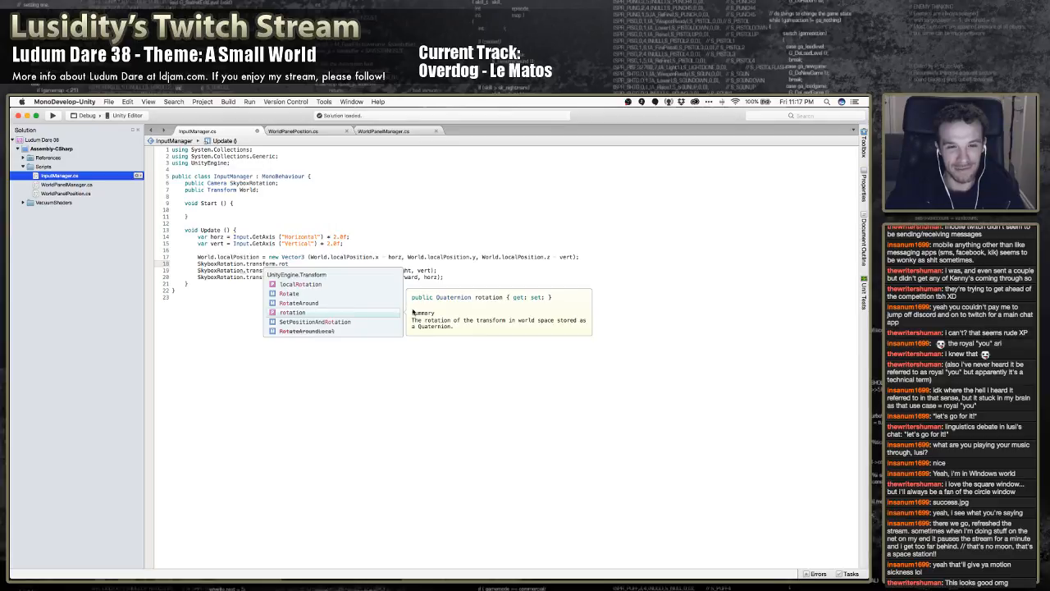
{"action": "type", "text": "ation "}
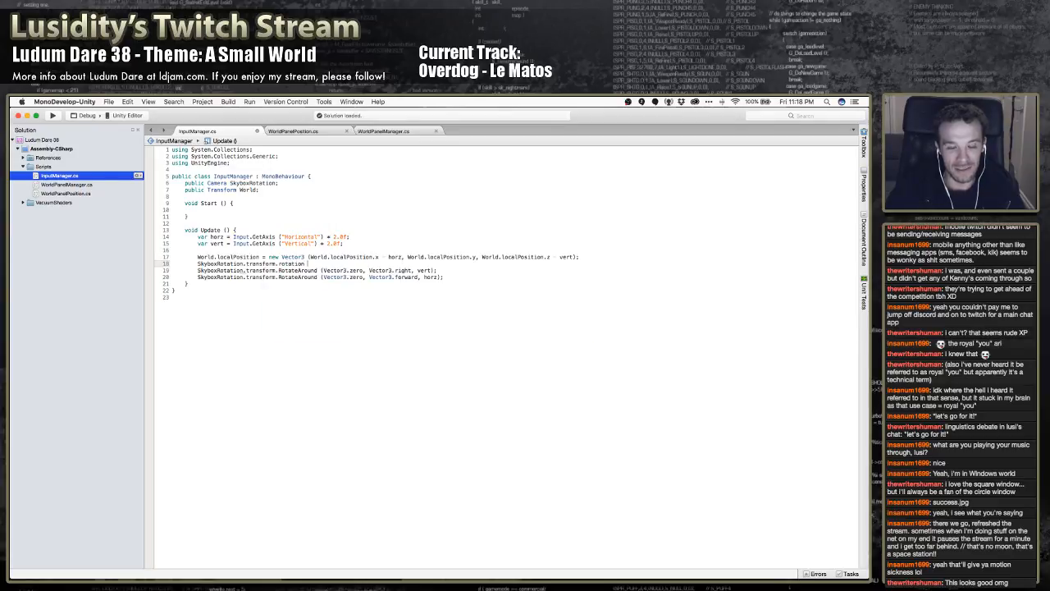
{"action": "type", "text": "= Quater"}
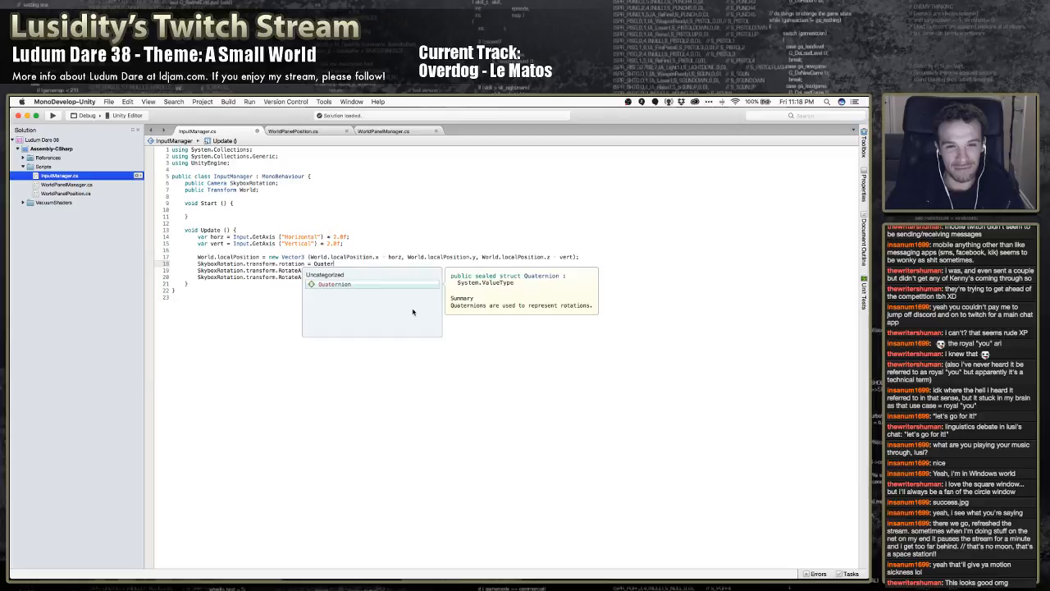
{"action": "type", "text": "nion."}
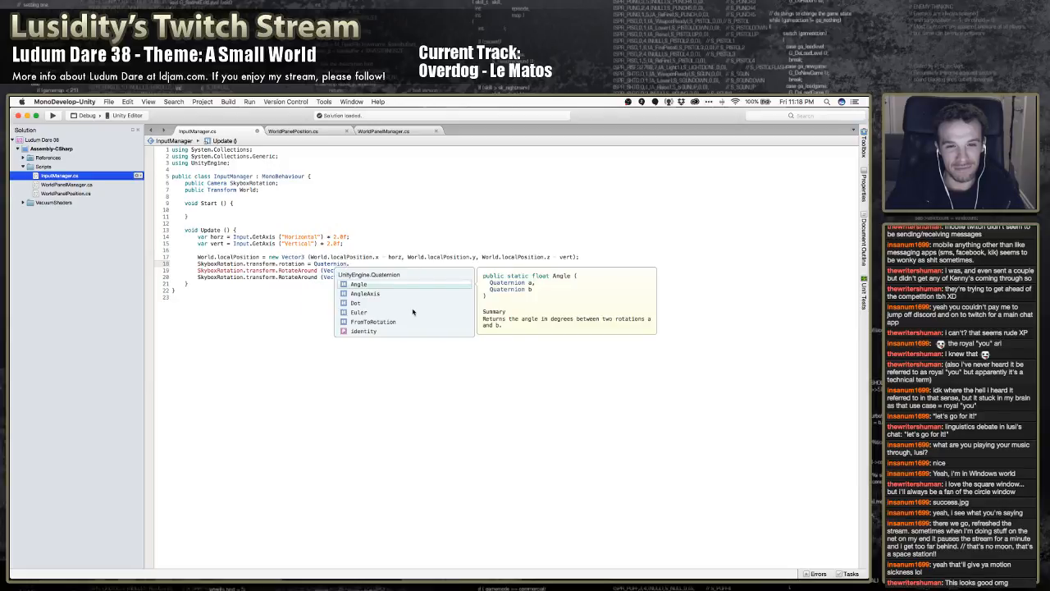
Examine the Quaternion member suggestions and their signatures for a function suited to rotating the skybox camera
{"action": "key", "text": "Down"}
{"action": "key", "text": "Down"}
{"action": "key", "text": "Down"}
{"action": "key", "text": "Down"}
{"action": "key", "text": "Down"}
{"action": "key", "text": "Down"}
{"action": "key", "text": "Down"}
{"action": "key", "text": "Down"}
{"action": "key", "text": "Down"}
{"action": "key", "text": "Down"}
{"action": "key", "text": "Down"}
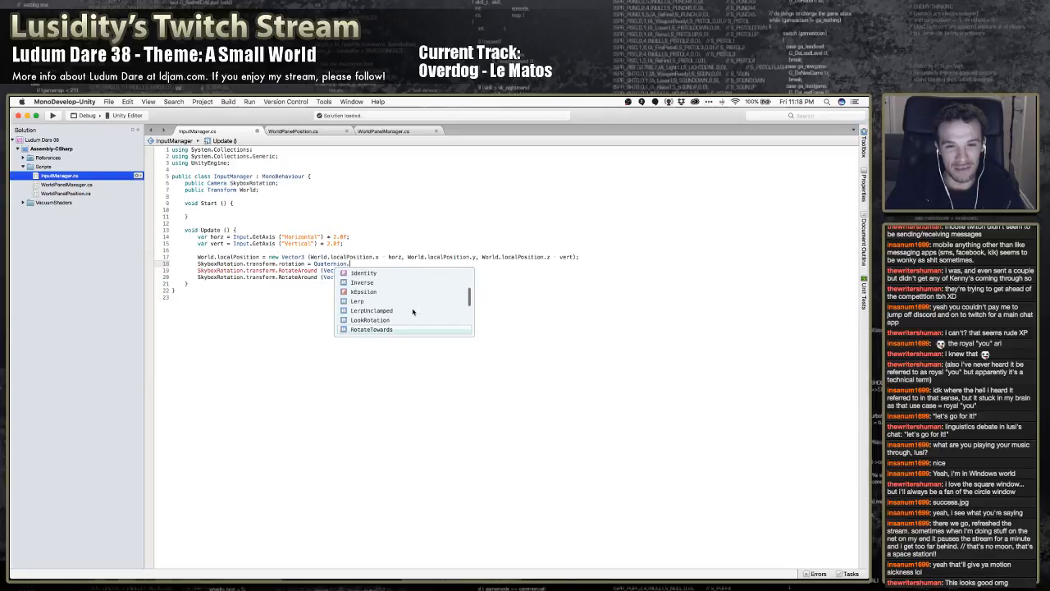
{"action": "key", "text": "Down"}
{"action": "key", "text": "Down"}
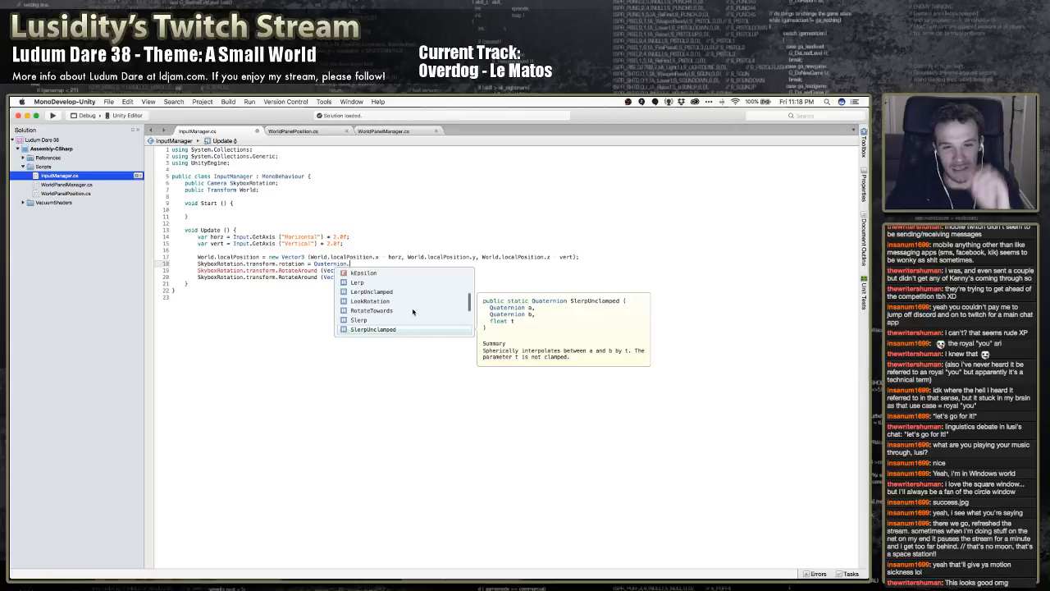
{"action": "scroll", "coordinate": [413, 311], "scroll_direction": "down", "scroll_amount": 3}
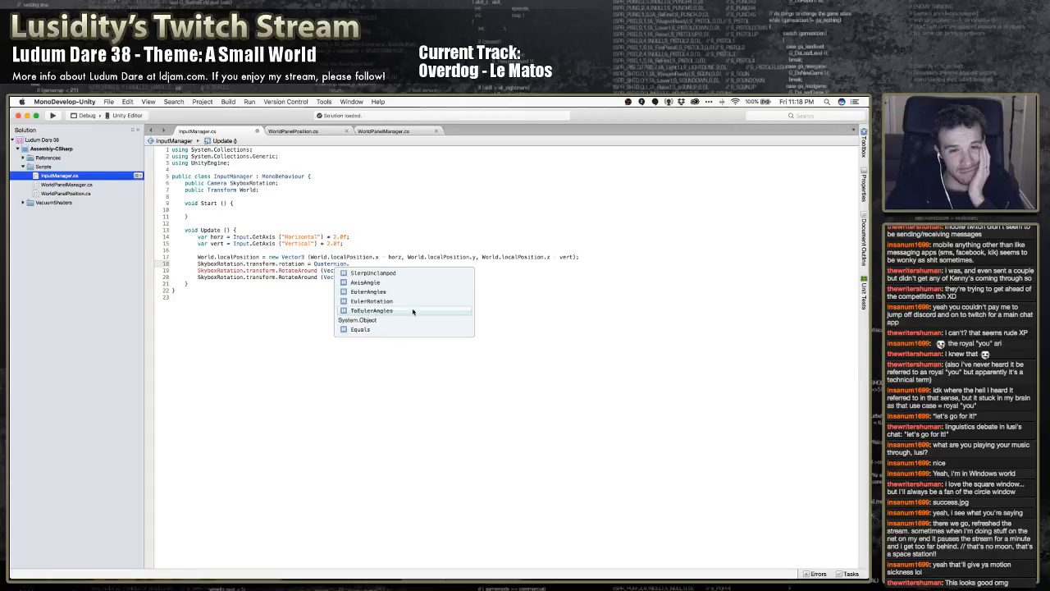
{"action": "scroll", "coordinate": [412, 311], "scroll_direction": "up", "scroll_amount": 3}
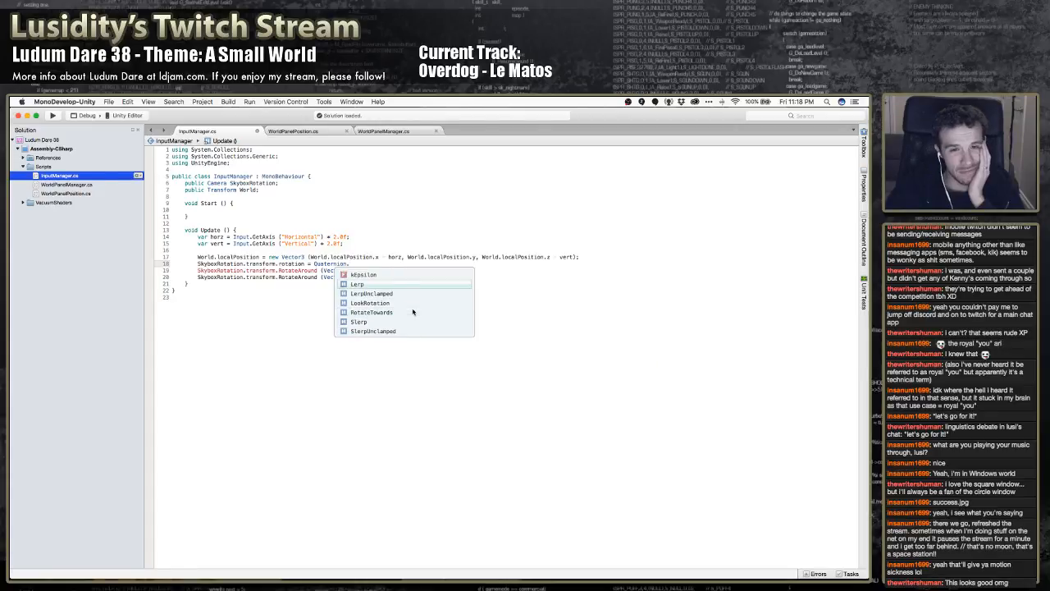
{"action": "left_click", "coordinate": [413, 312]}
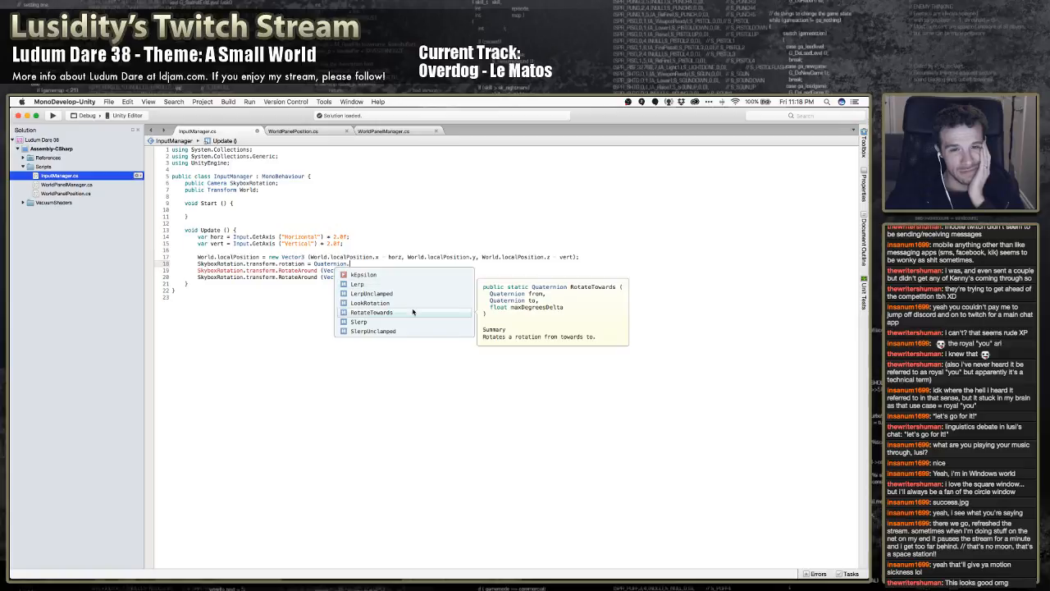
{"action": "key", "text": "Up"}
{"action": "key", "text": "Up"}
{"action": "key", "text": "Up"}
{"action": "key", "text": "Up"}
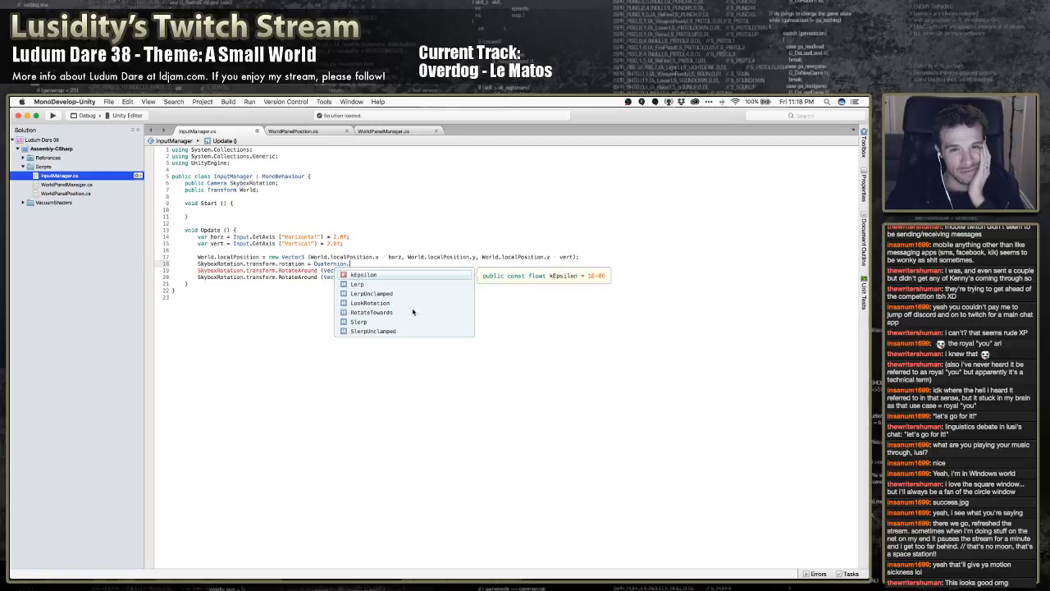
{"action": "key", "text": "Up"}
{"action": "key", "text": "Up"}
{"action": "key", "text": "Up"}
{"action": "key", "text": "Up"}
{"action": "key", "text": "Up"}
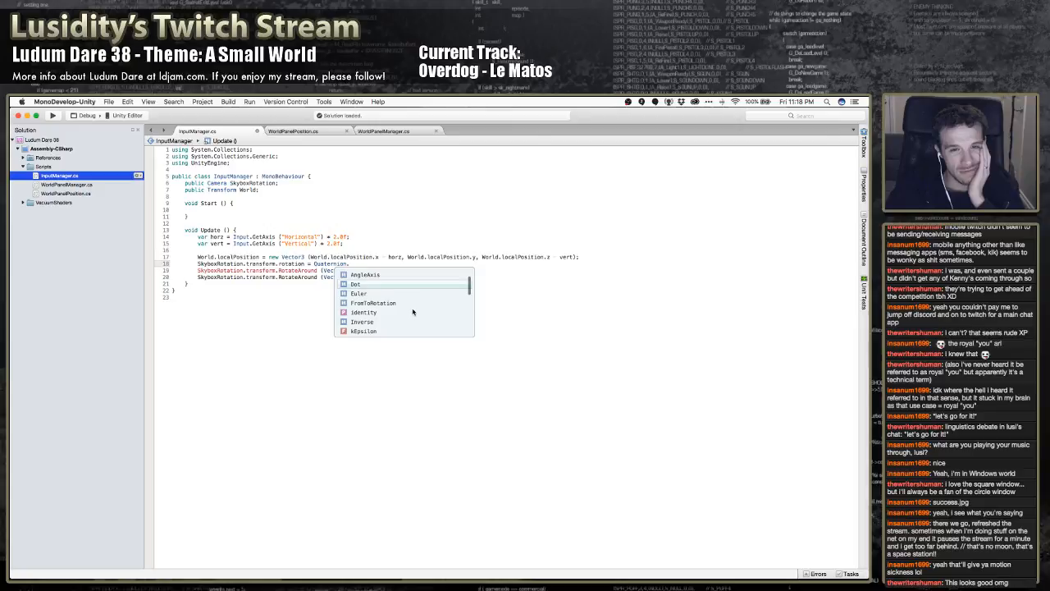
{"action": "key", "text": "Up"}
{"action": "key", "text": "Up"}
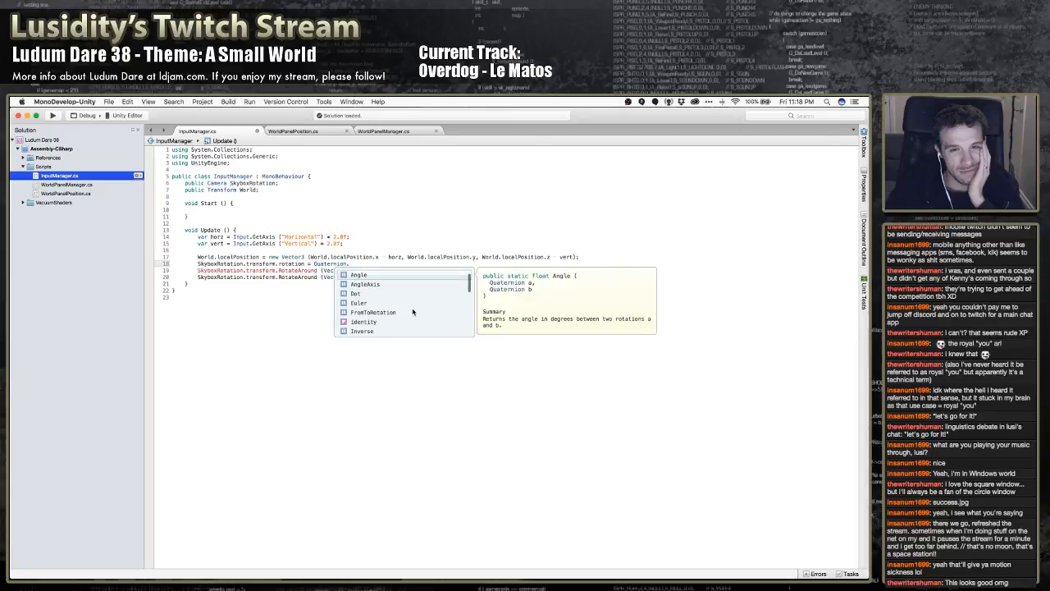
{"action": "key", "text": "Down"}
{"action": "key", "text": "Down"}
{"action": "key", "text": "Down"}
{"action": "key", "text": "Down"}
{"action": "key", "text": "Down"}
{"action": "key", "text": "Down"}
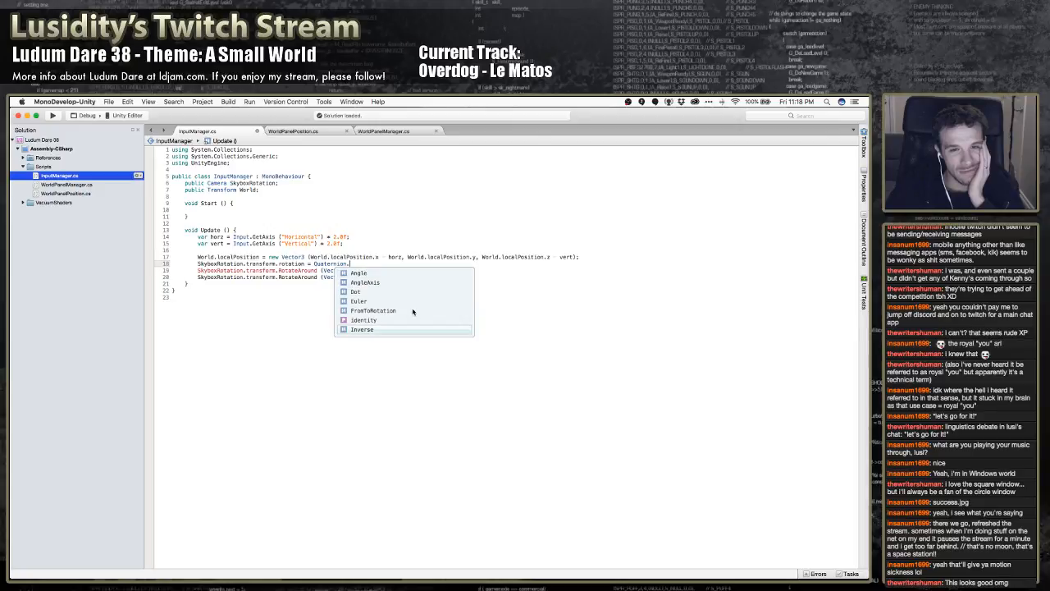
{"action": "key", "text": "Escape"}
Switch to Chrome, search for "unity quaternion" in a new tab and open Unity's Quaternion scripting API page
{"action": "key", "text": "super+Tab"}
{"action": "key", "text": "super+Tab"}
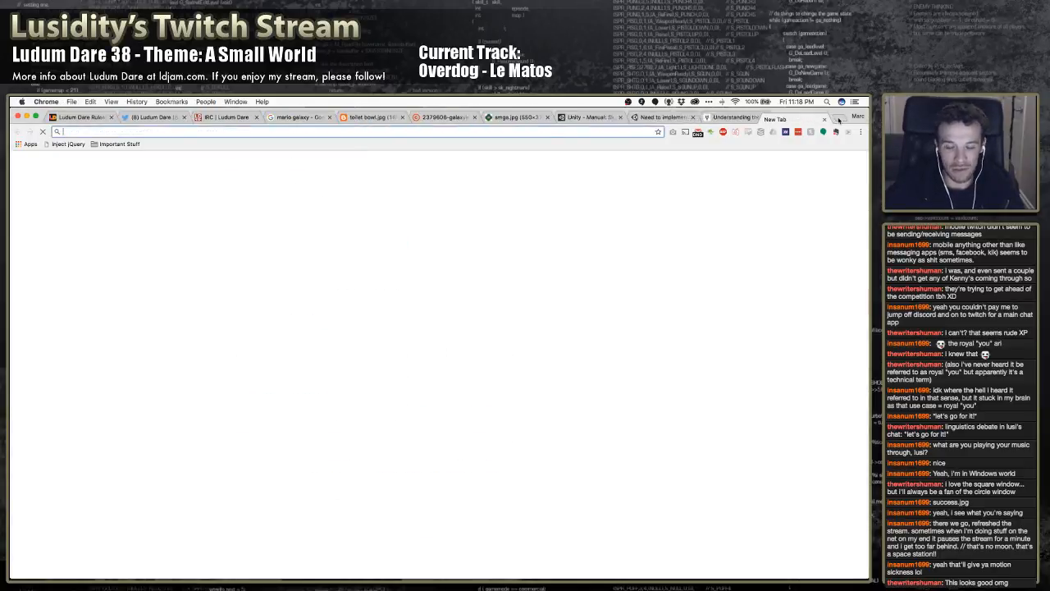
{"action": "left_click", "coordinate": [838, 117]}
{"action": "type", "text": "unity quaternion"}
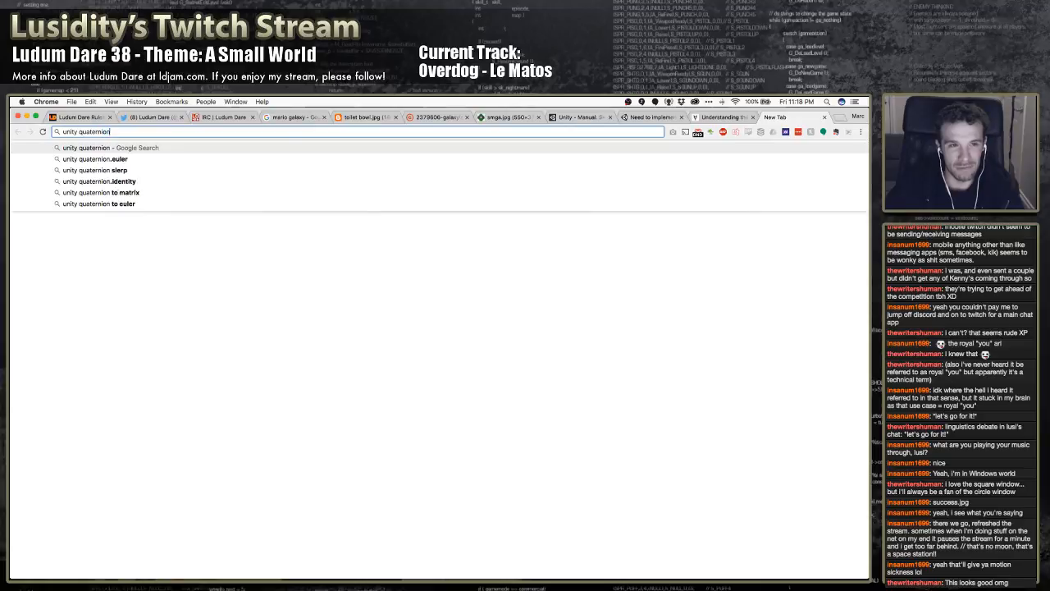
{"action": "key", "text": "Return"}
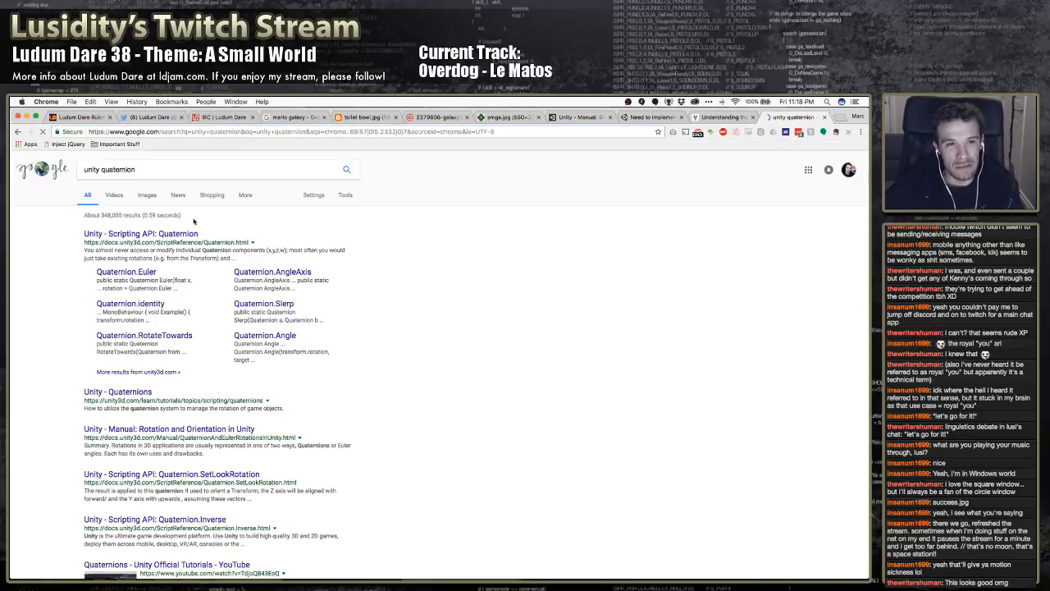
{"action": "left_click", "coordinate": [174, 235]}
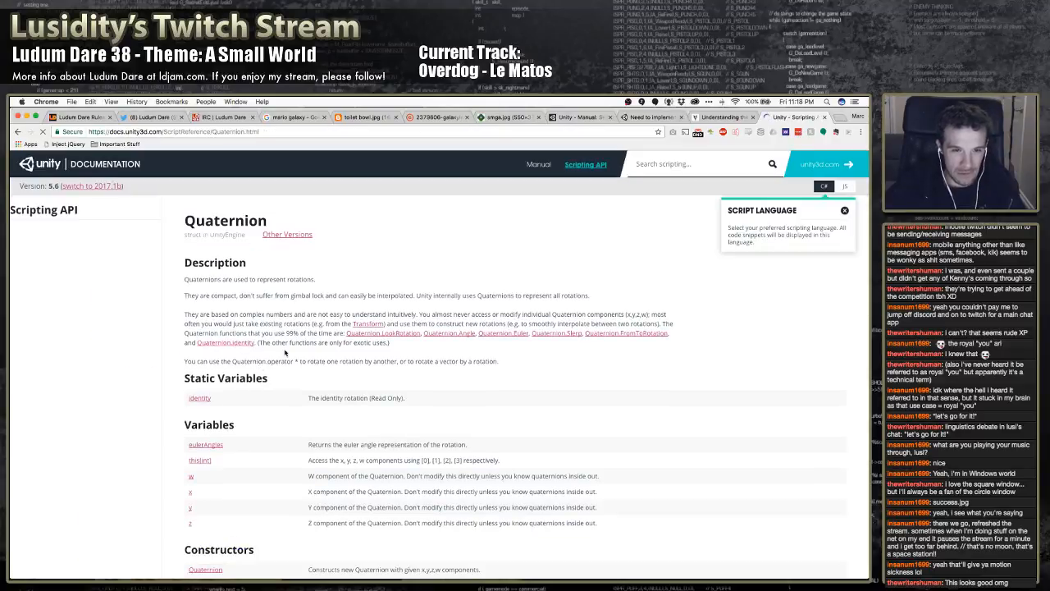
Read the Quaternion reference page's description, variables, constructors and functions for ways to construct a rotation
{"action": "scroll", "coordinate": [293, 355], "scroll_direction": "down", "scroll_amount": 2}
{"action": "scroll", "coordinate": [297, 378], "scroll_direction": "down", "scroll_amount": 3}
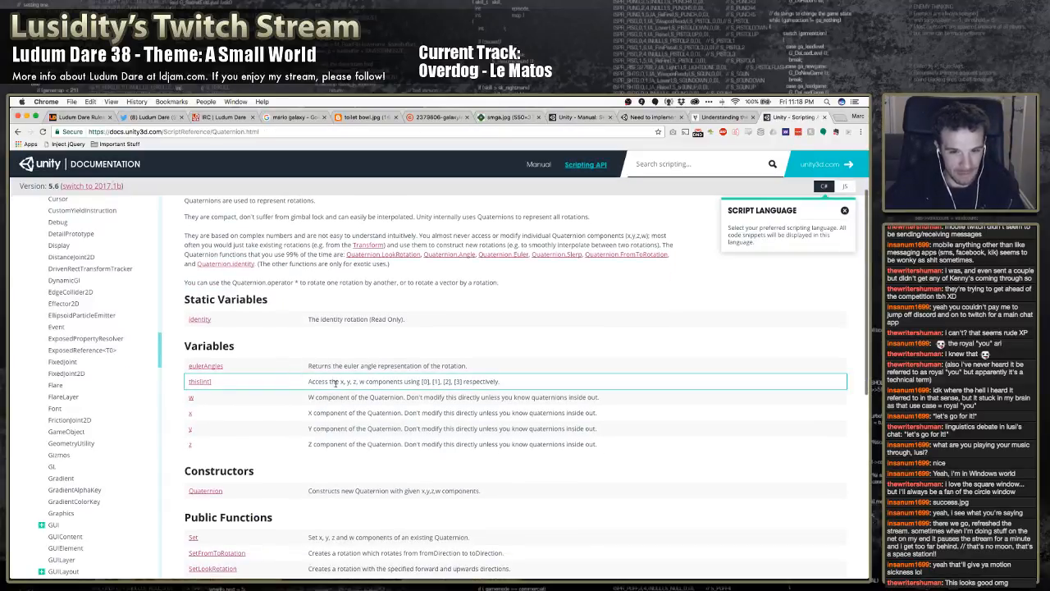
{"action": "scroll", "coordinate": [342, 389], "scroll_direction": "up", "scroll_amount": 3}
{"action": "scroll", "coordinate": [298, 393], "scroll_direction": "down", "scroll_amount": 2}
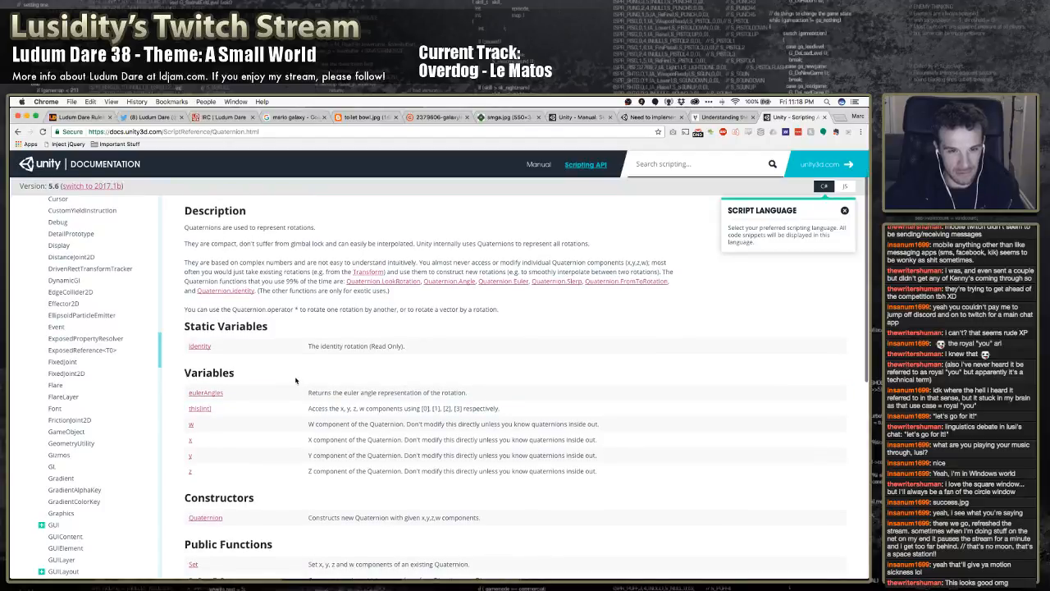
{"action": "scroll", "coordinate": [296, 379], "scroll_direction": "up", "scroll_amount": 2}
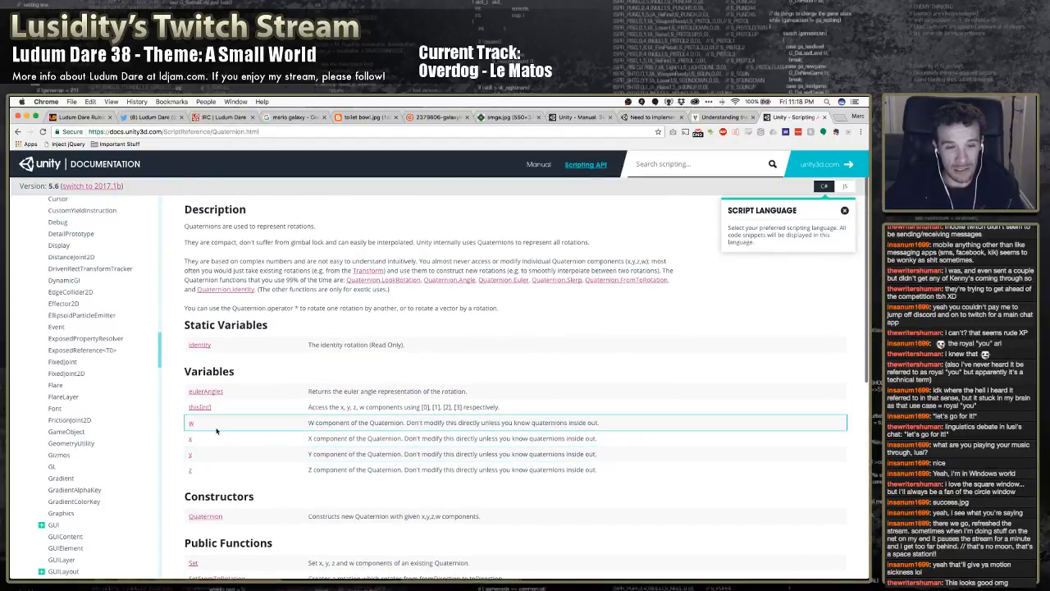
{"action": "scroll", "coordinate": [246, 428], "scroll_direction": "down", "scroll_amount": 2}
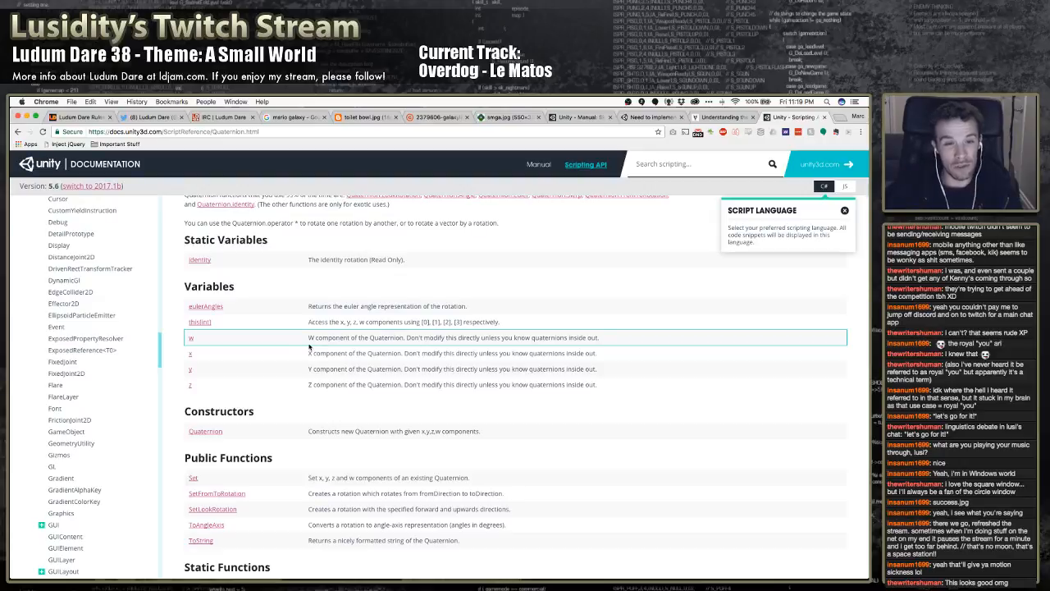
{"action": "scroll", "coordinate": [312, 369], "scroll_direction": "down", "scroll_amount": 1}
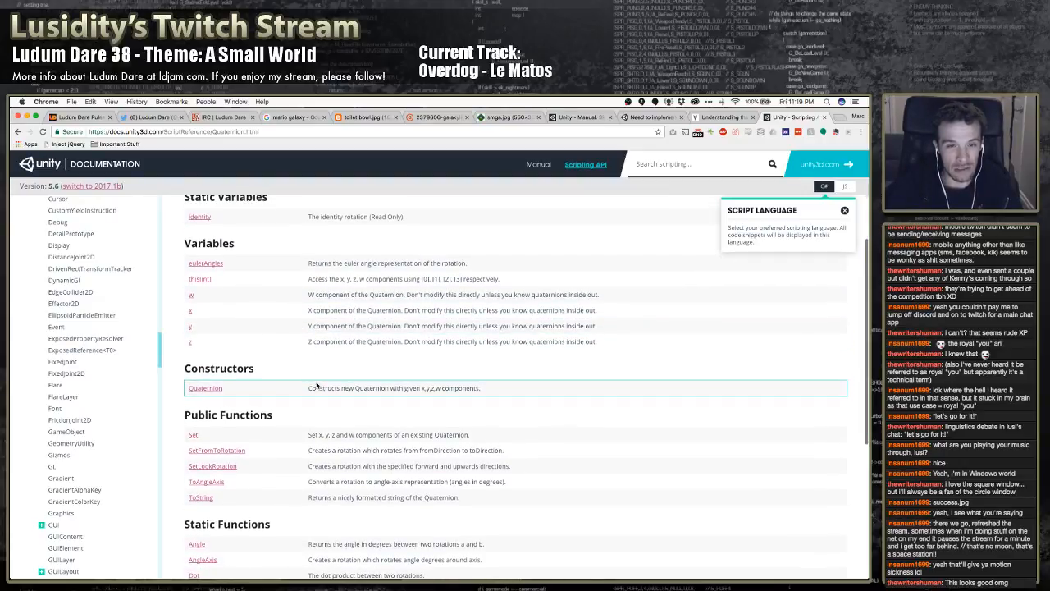
{"action": "scroll", "coordinate": [317, 383], "scroll_direction": "up", "scroll_amount": 1}
{"action": "scroll", "coordinate": [310, 373], "scroll_direction": "up", "scroll_amount": 2}
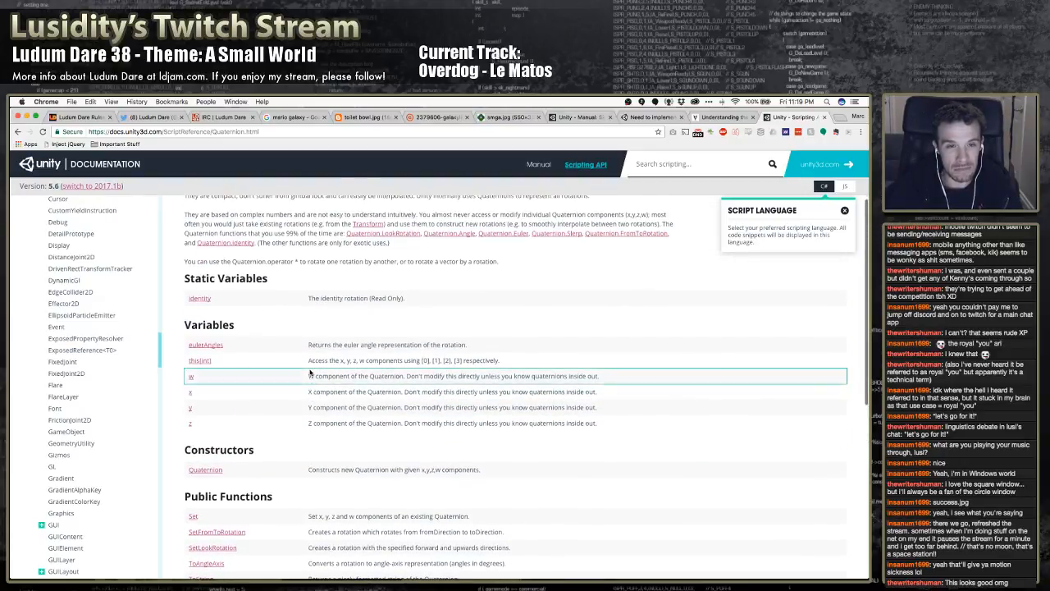
{"action": "scroll", "coordinate": [310, 373], "scroll_direction": "up", "scroll_amount": 2}
{"action": "scroll", "coordinate": [310, 374], "scroll_direction": "down", "scroll_amount": 3}
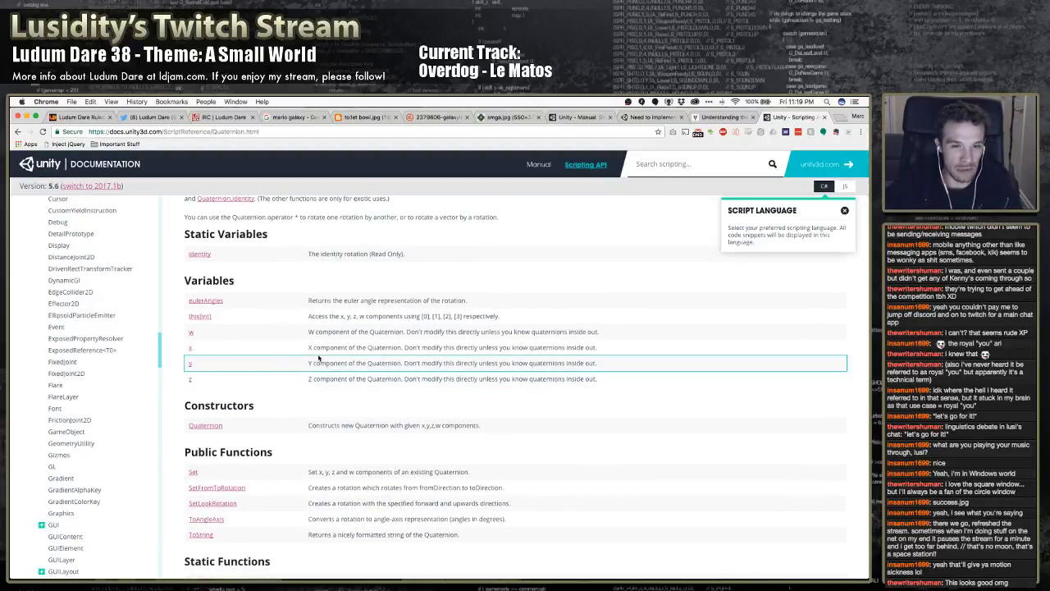
Examine the Quaternion page's public and static functions, reading the FromToRotation description for a way to create the rotation
{"action": "scroll", "coordinate": [316, 371], "scroll_direction": "down", "scroll_amount": 1}
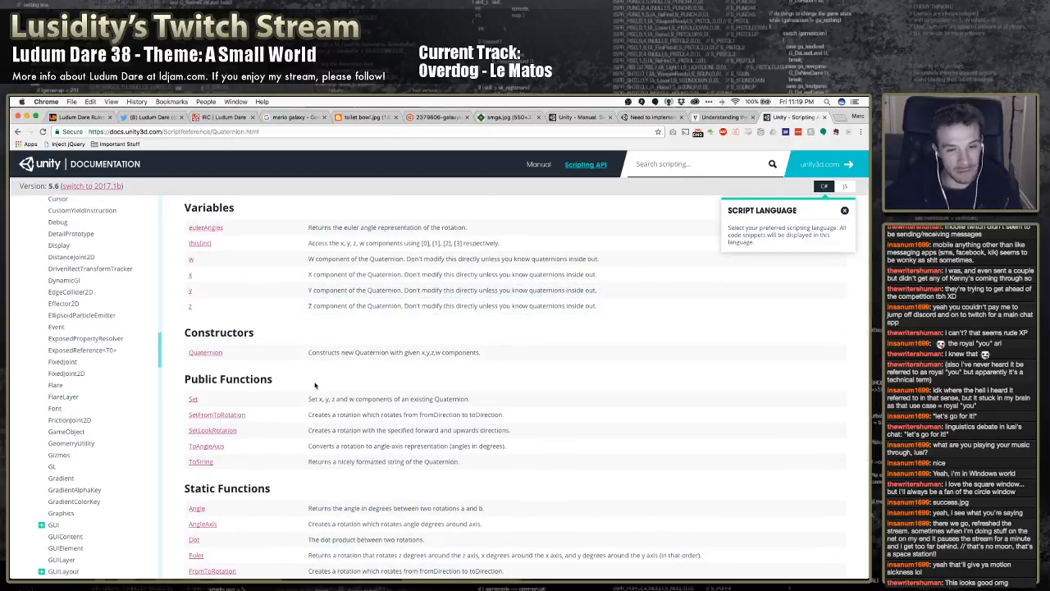
{"action": "scroll", "coordinate": [333, 381], "scroll_direction": "down", "scroll_amount": 1}
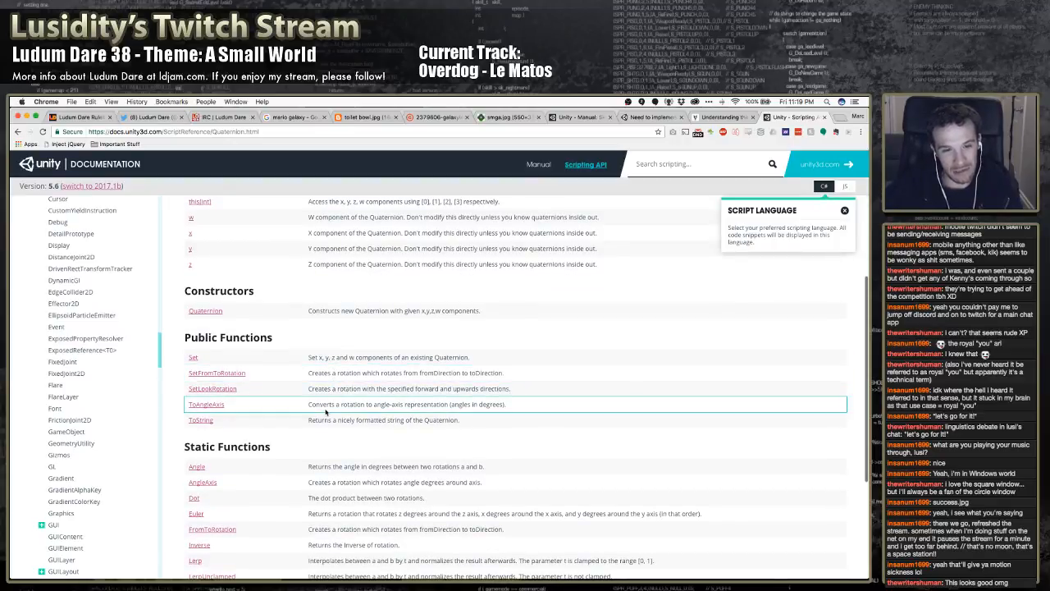
{"action": "scroll", "coordinate": [328, 413], "scroll_direction": "down", "scroll_amount": 4}
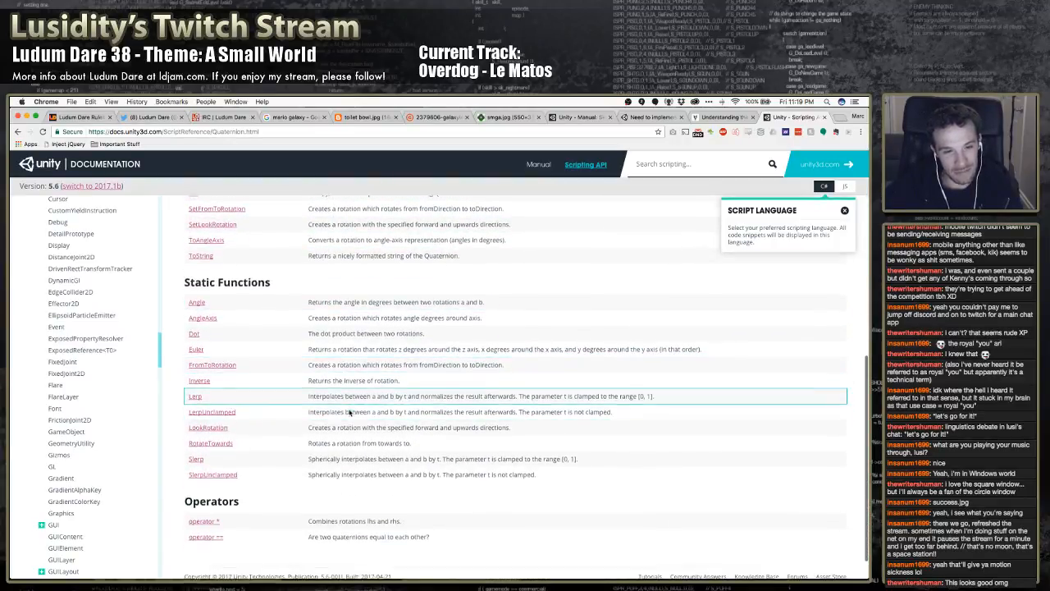
{"action": "scroll", "coordinate": [348, 413], "scroll_direction": "down", "scroll_amount": 1}
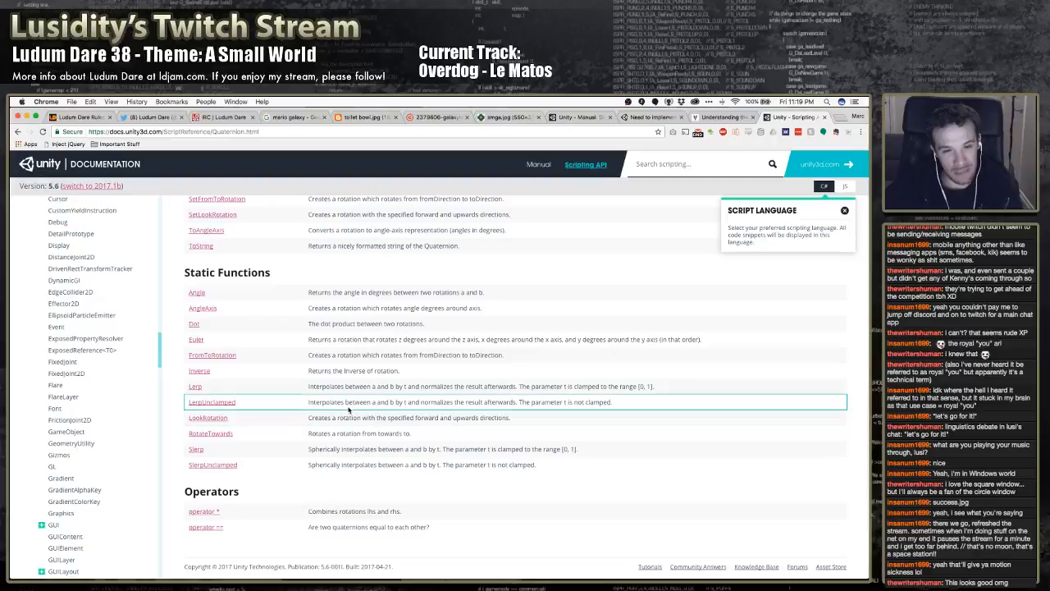
{"action": "double_click", "coordinate": [323, 356]}
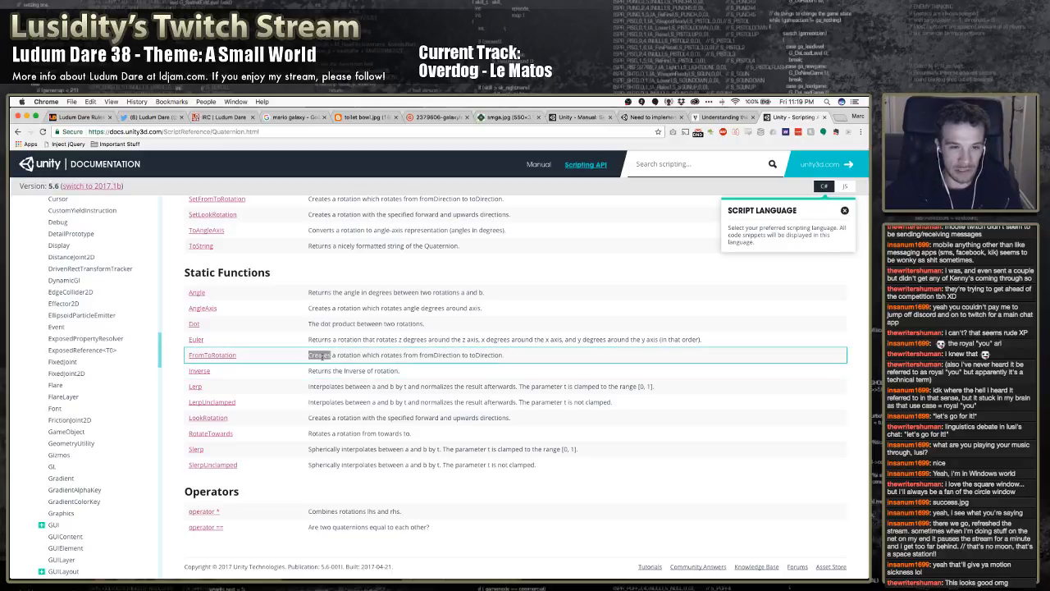
{"action": "double_click", "coordinate": [348, 356]}
{"action": "left_click", "coordinate": [310, 355]}
{"action": "scroll", "coordinate": [320, 361], "scroll_direction": "up", "scroll_amount": 1}
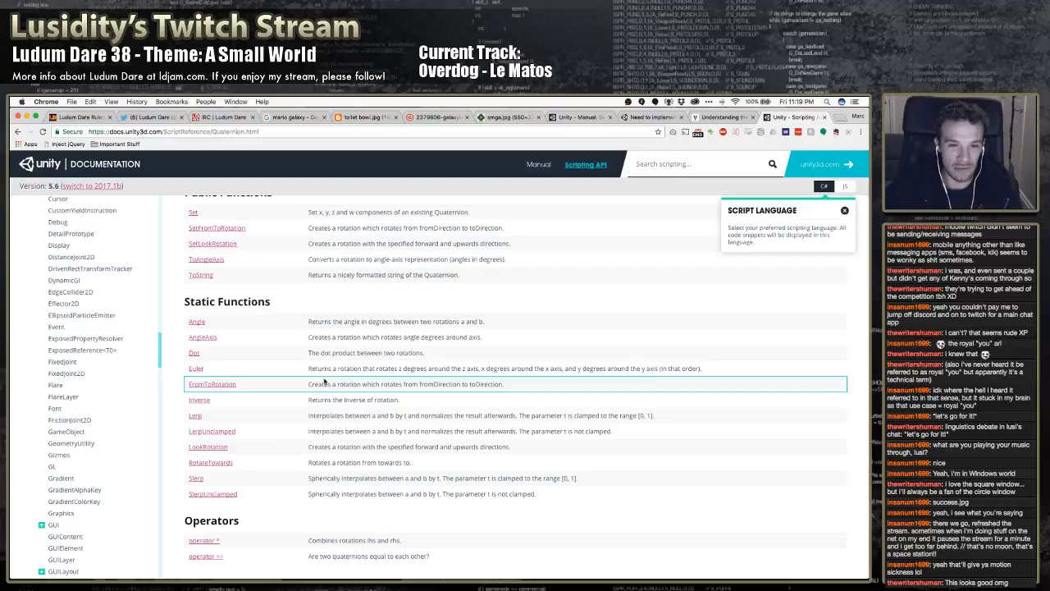
{"action": "scroll", "coordinate": [321, 377], "scroll_direction": "down", "scroll_amount": 1}
{"action": "scroll", "coordinate": [322, 380], "scroll_direction": "down", "scroll_amount": 2}
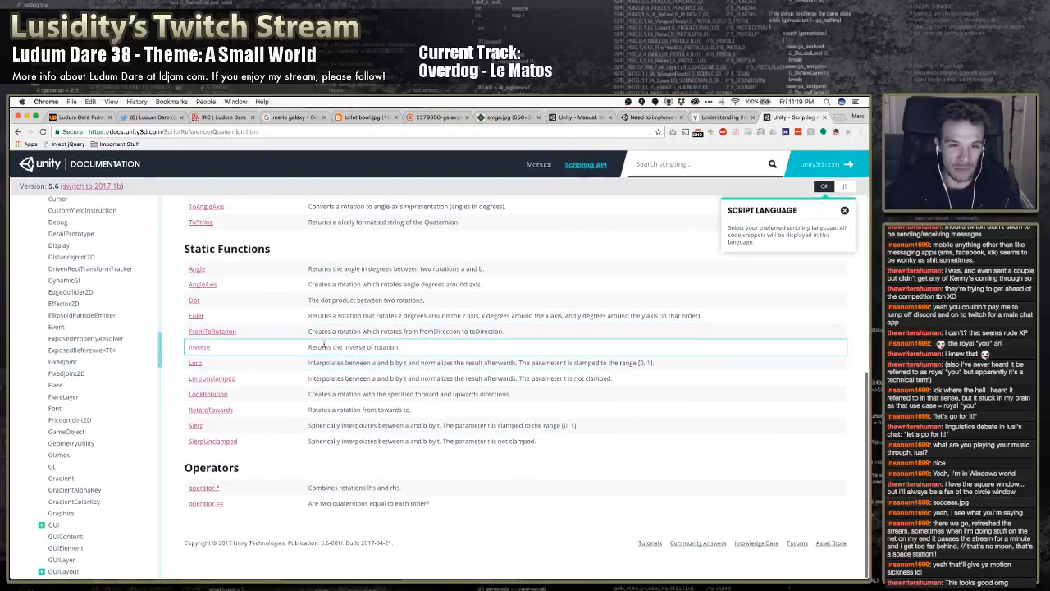
Read the Inverse, Lerp and LerpUnclamped descriptions among the Quaternion static functions
{"action": "triple_click", "coordinate": [324, 348]}
{"action": "left_click", "coordinate": [326, 359]}
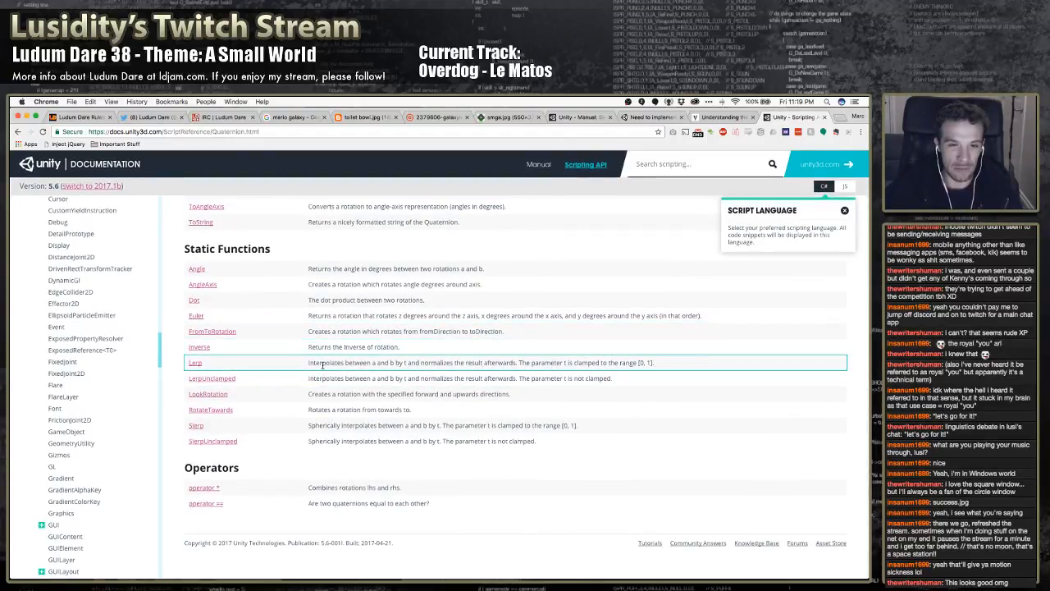
{"action": "double_click", "coordinate": [322, 363]}
{"action": "double_click", "coordinate": [322, 364]}
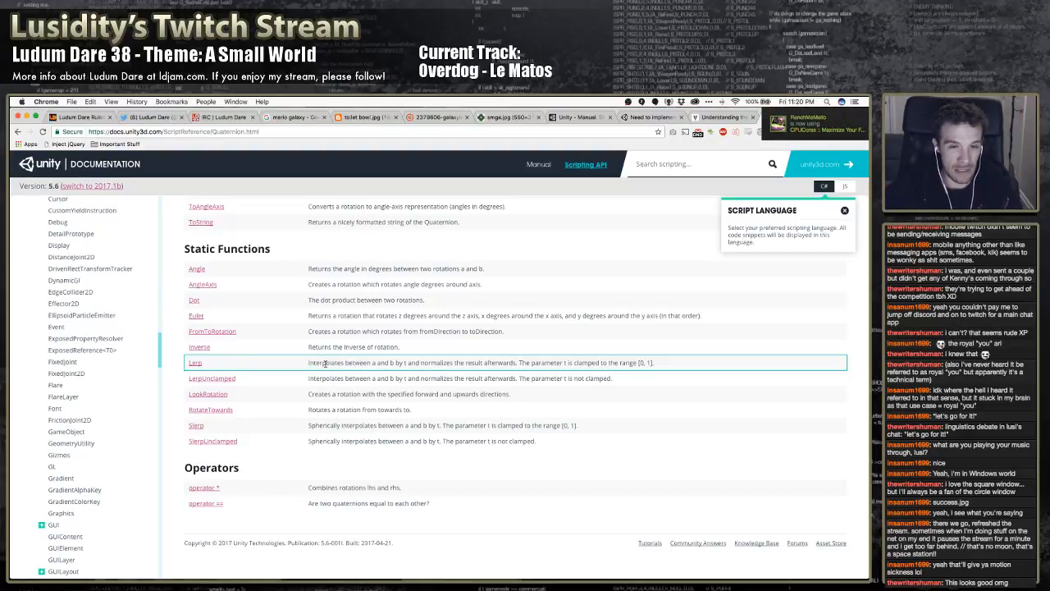
{"action": "double_click", "coordinate": [319, 394]}
{"action": "double_click", "coordinate": [331, 378]}
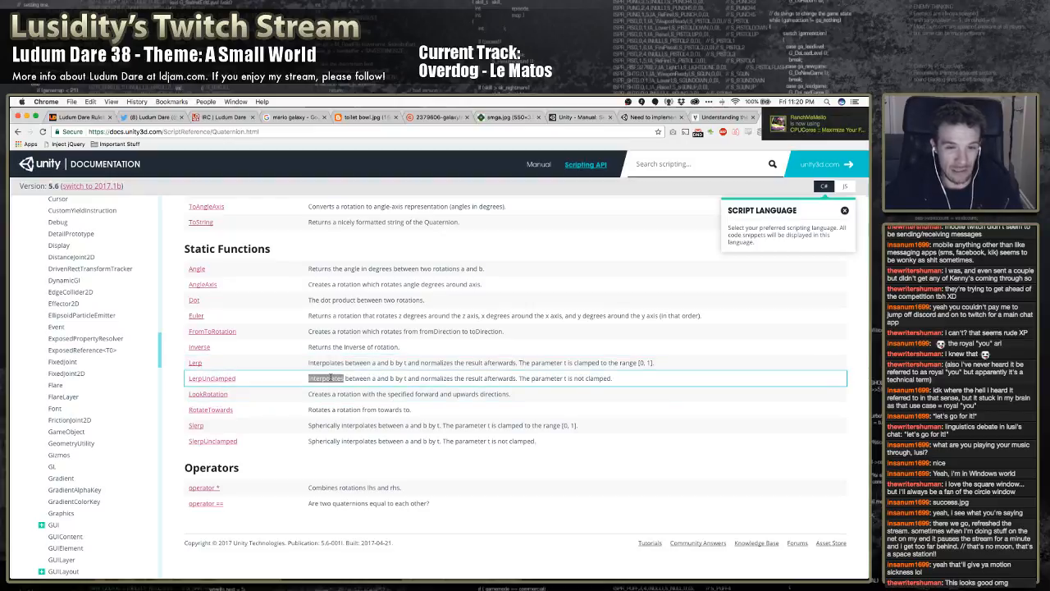
{"action": "left_click", "coordinate": [330, 377]}
{"action": "double_click", "coordinate": [331, 378]}
{"action": "left_click", "coordinate": [331, 378]}
{"action": "right_click", "coordinate": [323, 363]}
{"action": "left_click", "coordinate": [323, 364]}
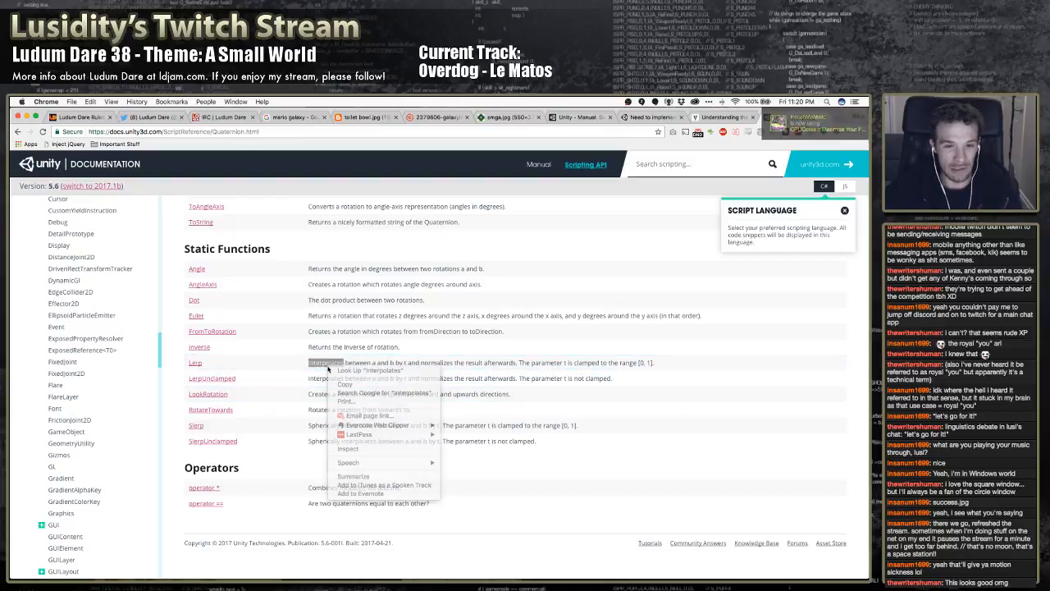
{"action": "right_click", "coordinate": [318, 361]}
{"action": "left_click", "coordinate": [318, 380]}
{"action": "left_click", "coordinate": [320, 383]}
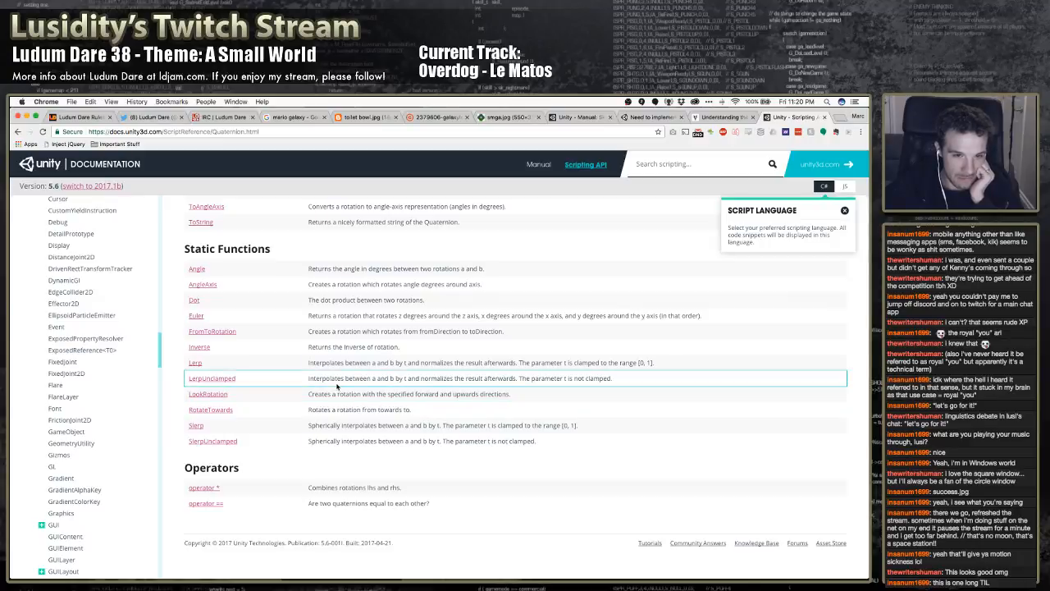
Open the Quaternion.Dot reference page to check its signature and example, and return to the Quaternion page
{"action": "scroll", "coordinate": [337, 386], "scroll_direction": "up", "scroll_amount": 1}
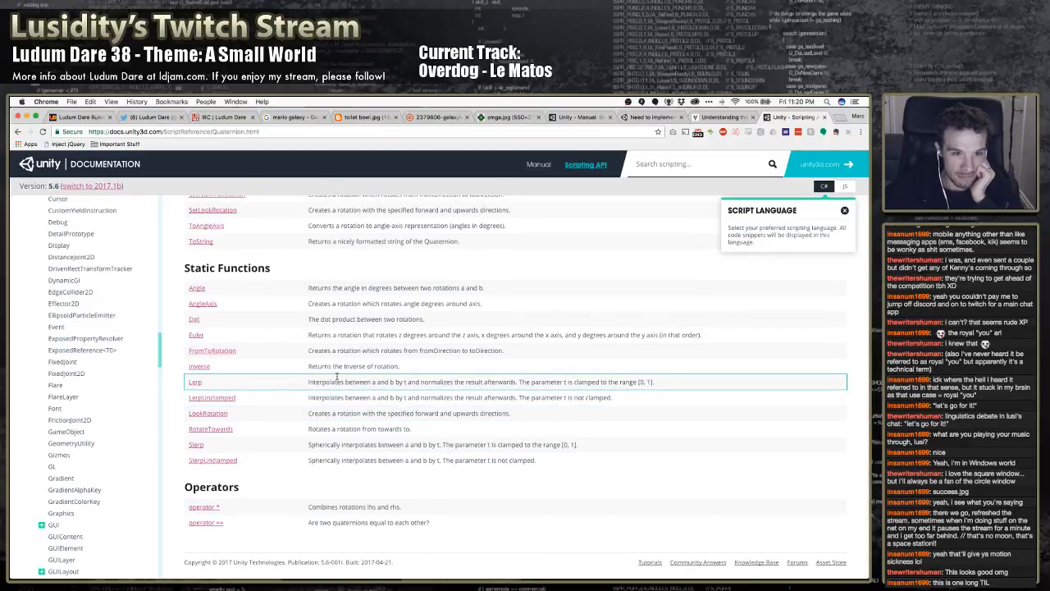
{"action": "scroll", "coordinate": [336, 377], "scroll_direction": "up", "scroll_amount": 2}
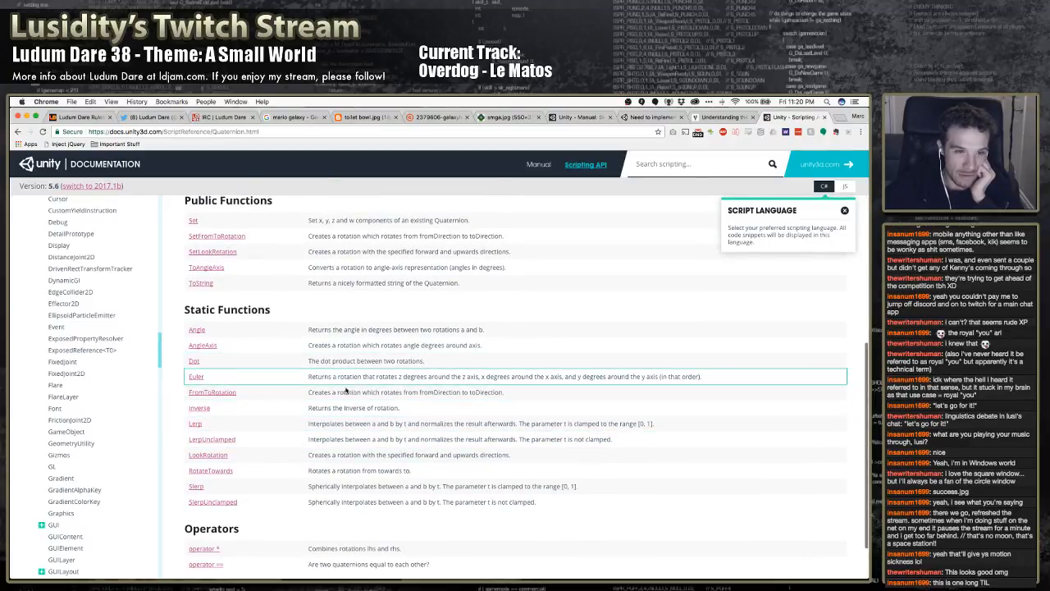
{"action": "scroll", "coordinate": [351, 393], "scroll_direction": "down", "scroll_amount": 2}
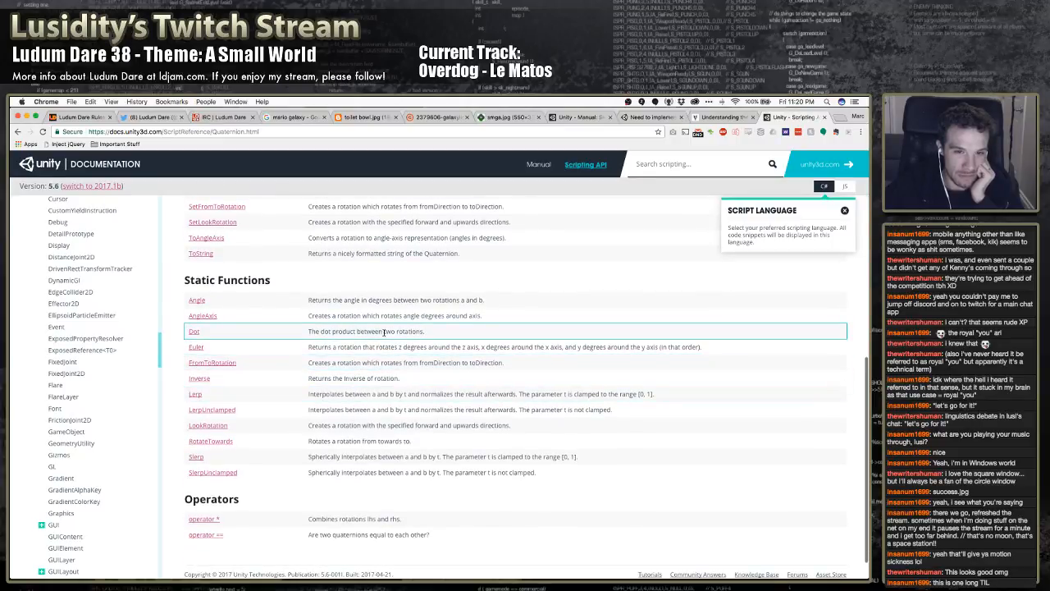
{"action": "left_click", "coordinate": [195, 333]}
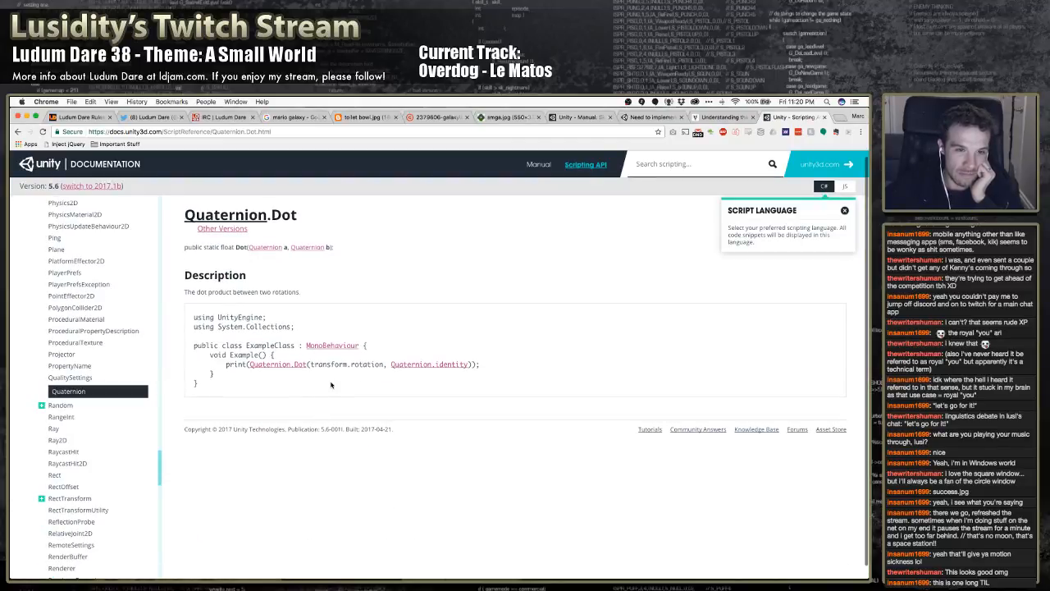
{"action": "scroll", "coordinate": [330, 384], "scroll_direction": "left", "scroll_amount": 5}
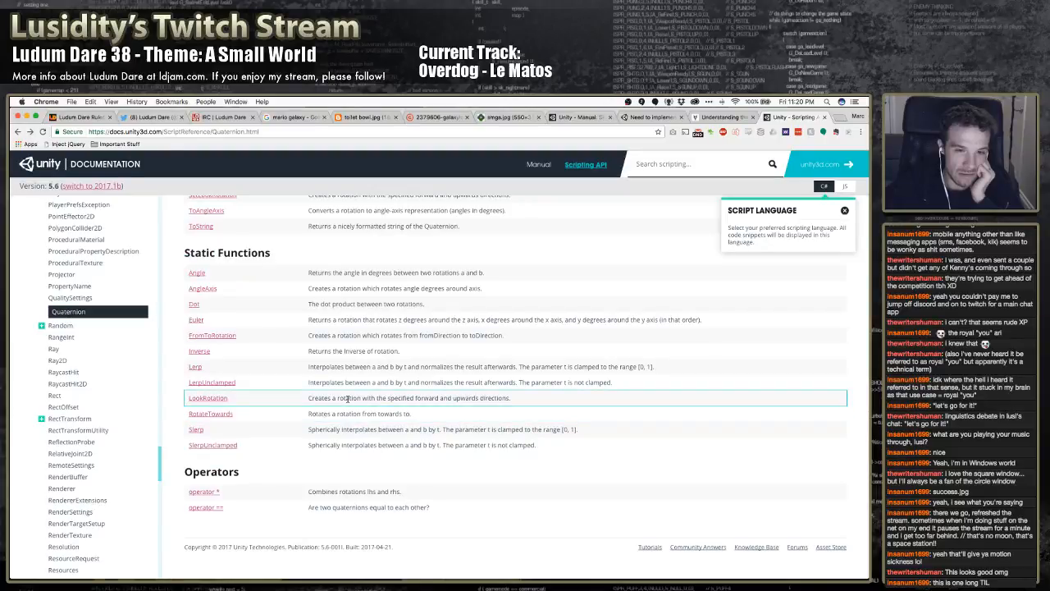
Review the Quaternion page's functions, constructors and variables again for a way to combine two rotations, ending at the description
{"action": "scroll", "coordinate": [346, 416], "scroll_direction": "up", "scroll_amount": 3}
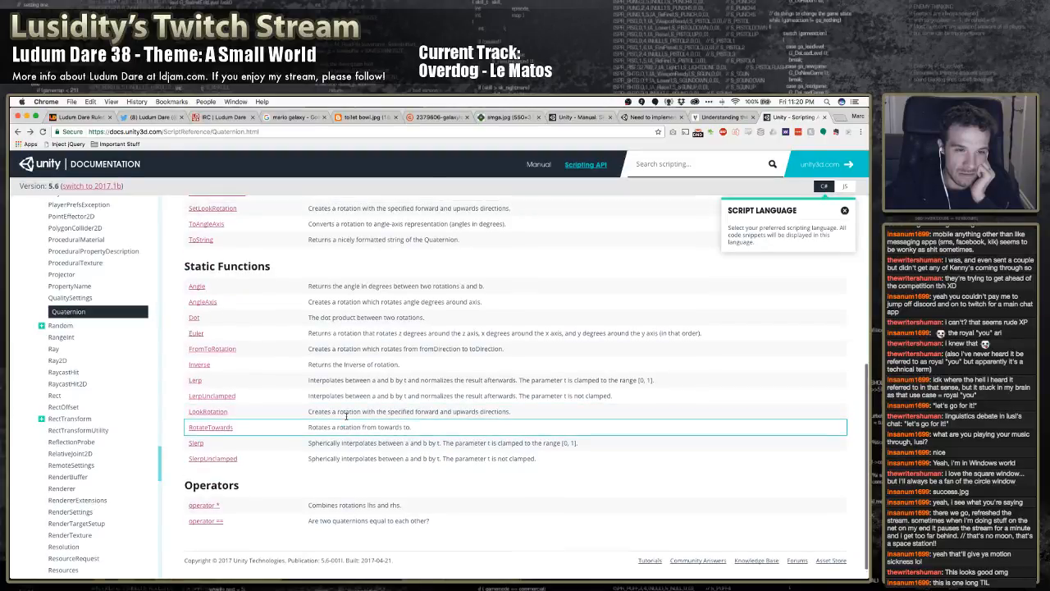
{"action": "scroll", "coordinate": [346, 416], "scroll_direction": "up", "scroll_amount": 4}
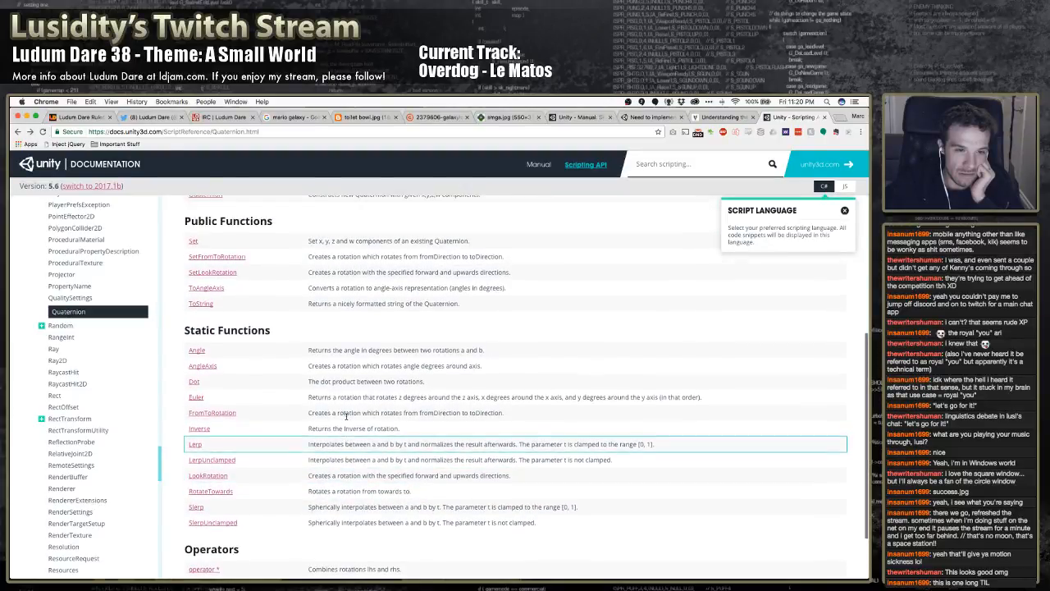
{"action": "scroll", "coordinate": [346, 416], "scroll_direction": "up", "scroll_amount": 10}
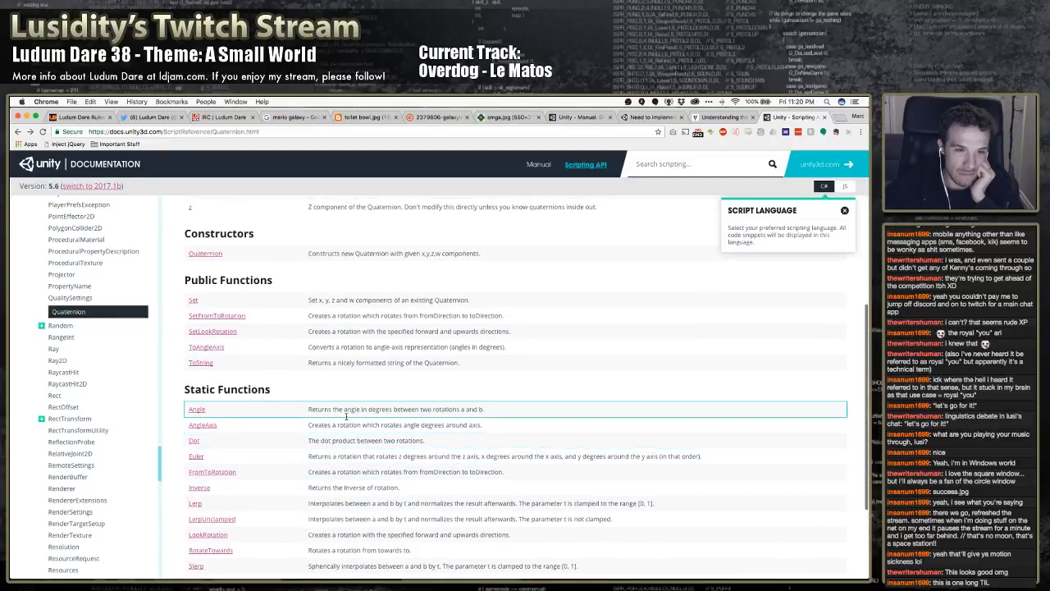
{"action": "scroll", "coordinate": [346, 416], "scroll_direction": "down", "scroll_amount": 10}
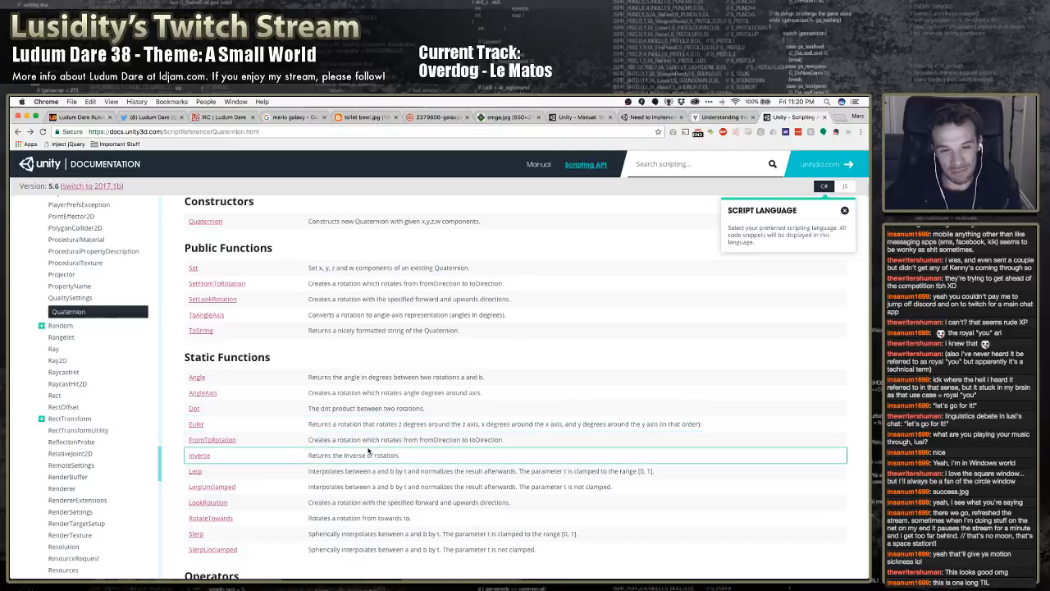
{"action": "scroll", "coordinate": [349, 433], "scroll_direction": "down", "scroll_amount": 3}
{"action": "scroll", "coordinate": [356, 443], "scroll_direction": "up", "scroll_amount": 2}
{"action": "scroll", "coordinate": [356, 443], "scroll_direction": "down", "scroll_amount": 1}
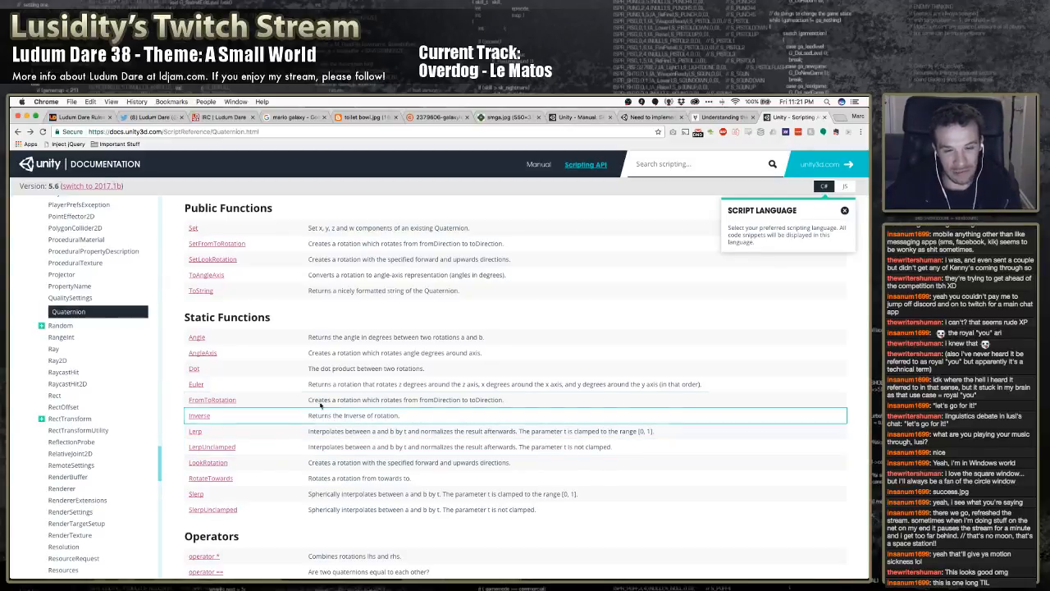
{"action": "scroll", "coordinate": [321, 408], "scroll_direction": "down", "scroll_amount": 2}
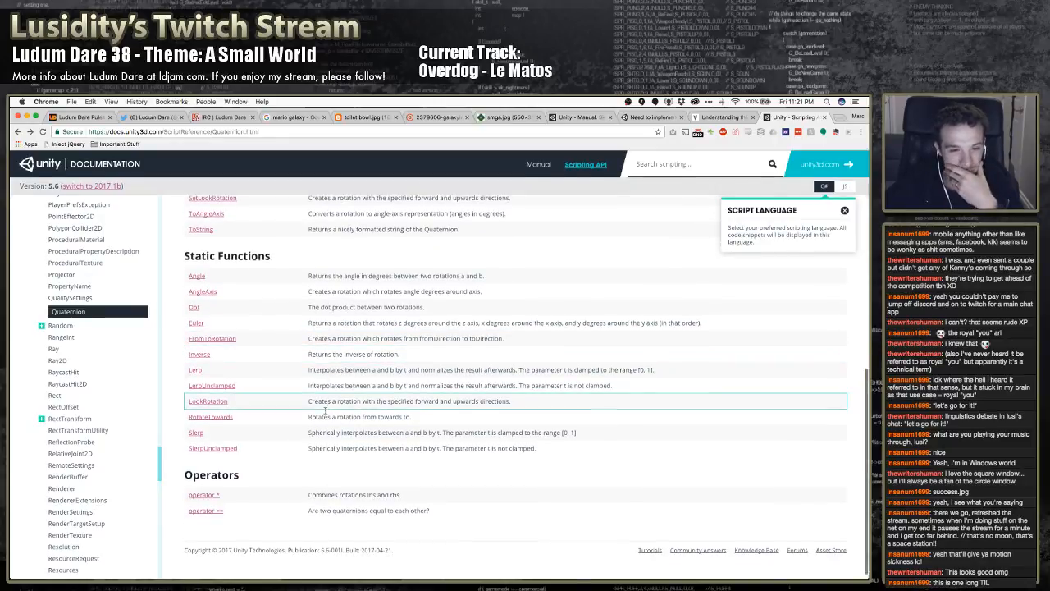
{"action": "scroll", "coordinate": [324, 412], "scroll_direction": "up", "scroll_amount": 1}
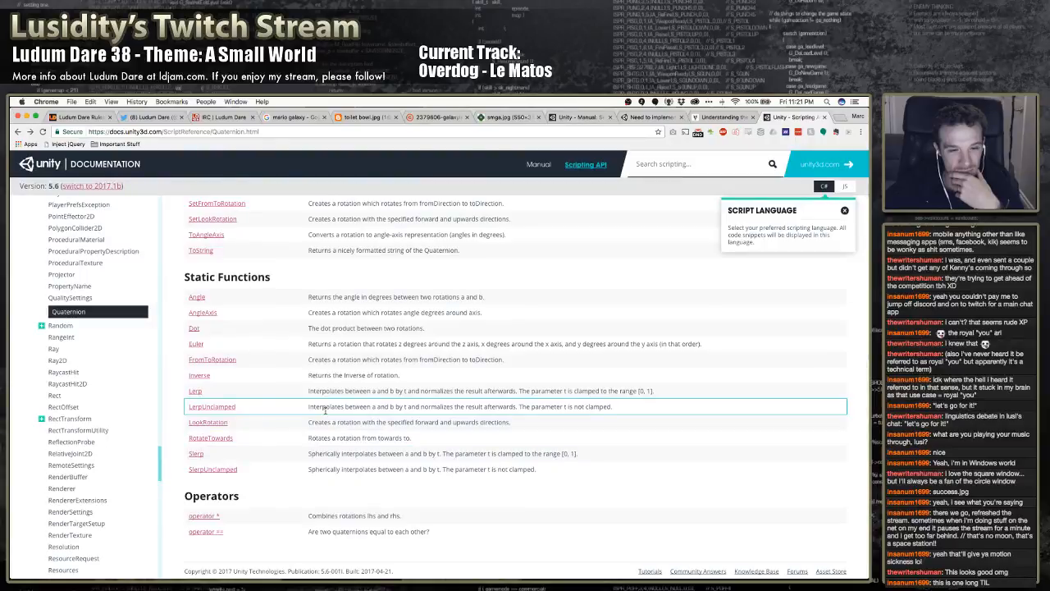
{"action": "scroll", "coordinate": [325, 411], "scroll_direction": "up", "scroll_amount": 1}
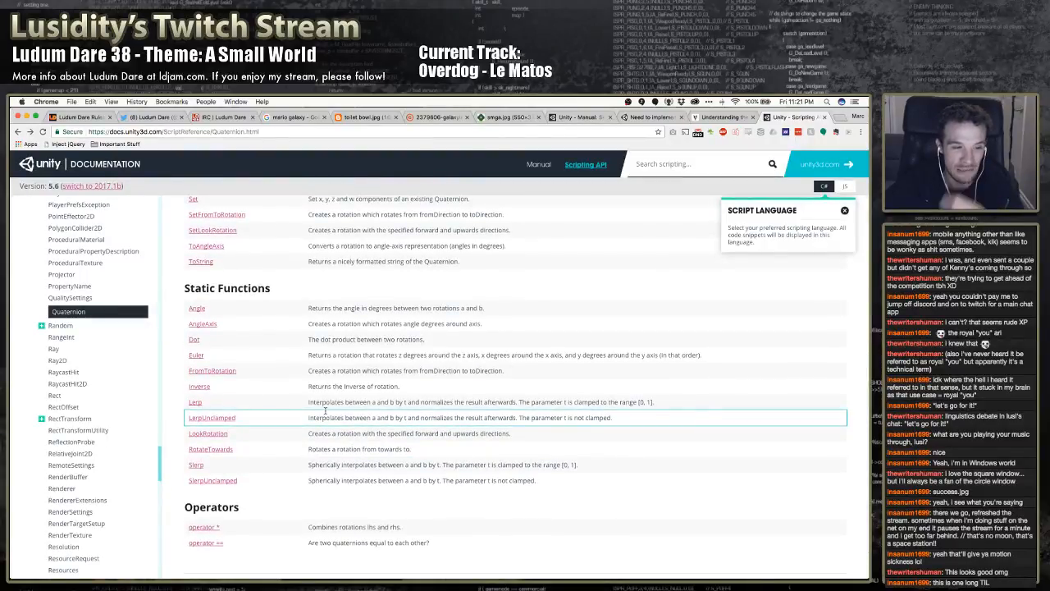
{"action": "scroll", "coordinate": [319, 370], "scroll_direction": "up", "scroll_amount": 1}
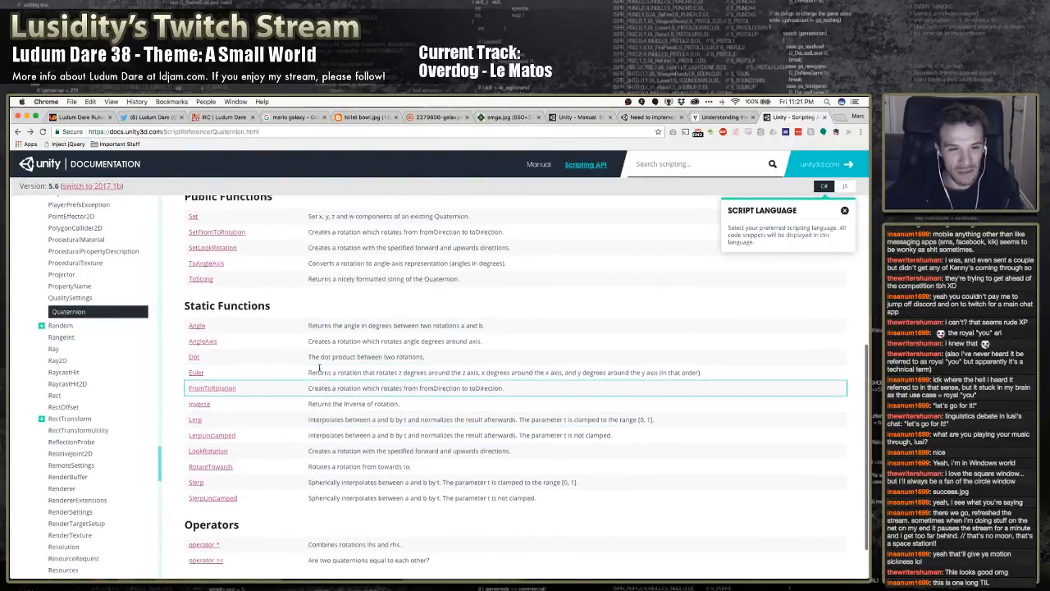
{"action": "scroll", "coordinate": [319, 370], "scroll_direction": "up", "scroll_amount": 10}
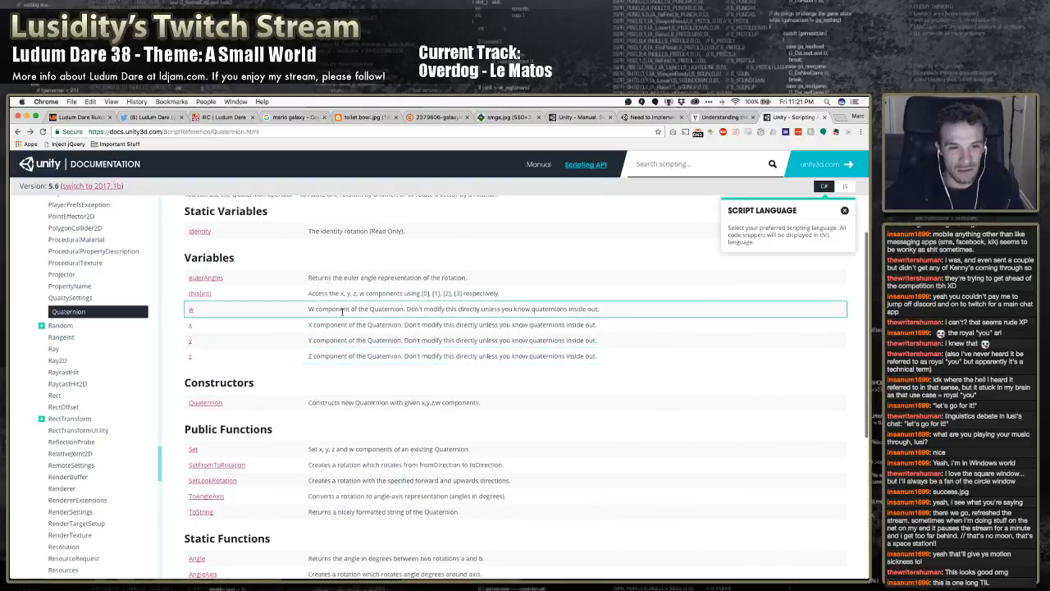
{"action": "scroll", "coordinate": [342, 311], "scroll_direction": "up", "scroll_amount": 7}
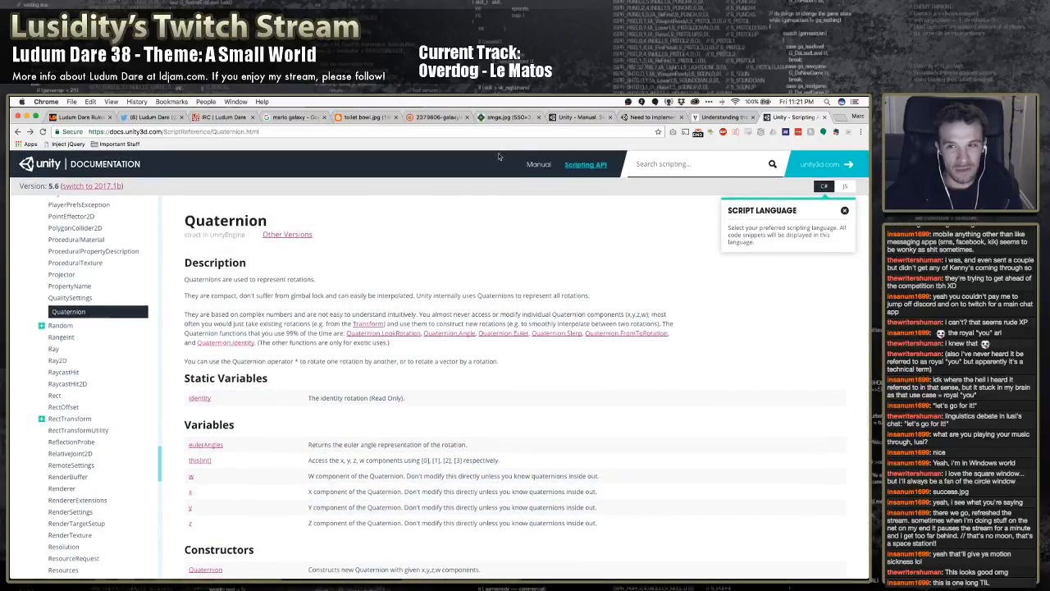
Search Google for "unity quaternion multiple rotations" and look through the results
{"action": "left_click", "coordinate": [488, 132]}
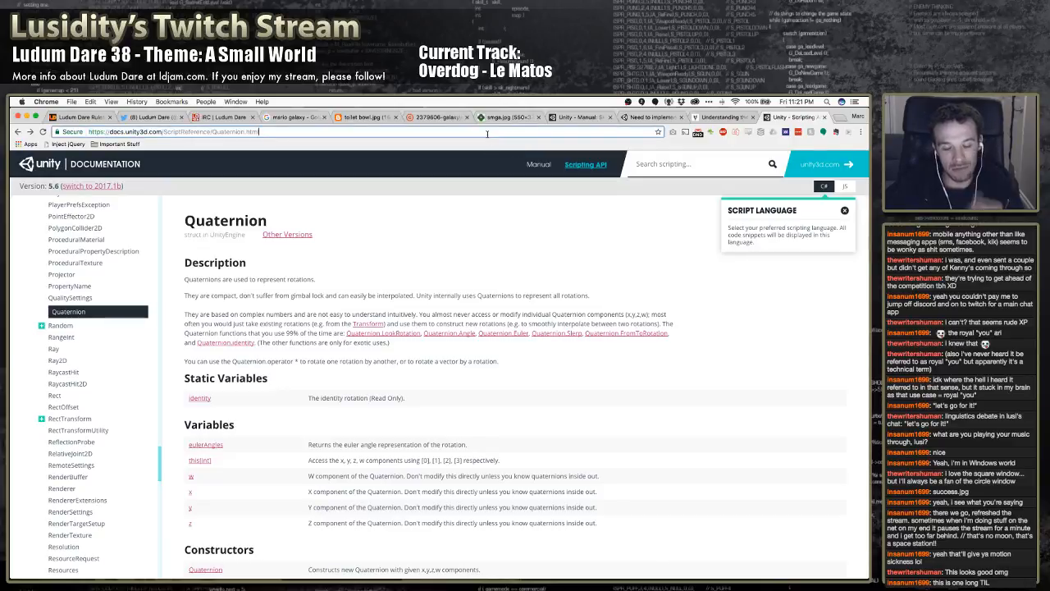
{"action": "key", "text": "super+a"}
{"action": "type", "text": "unity "}
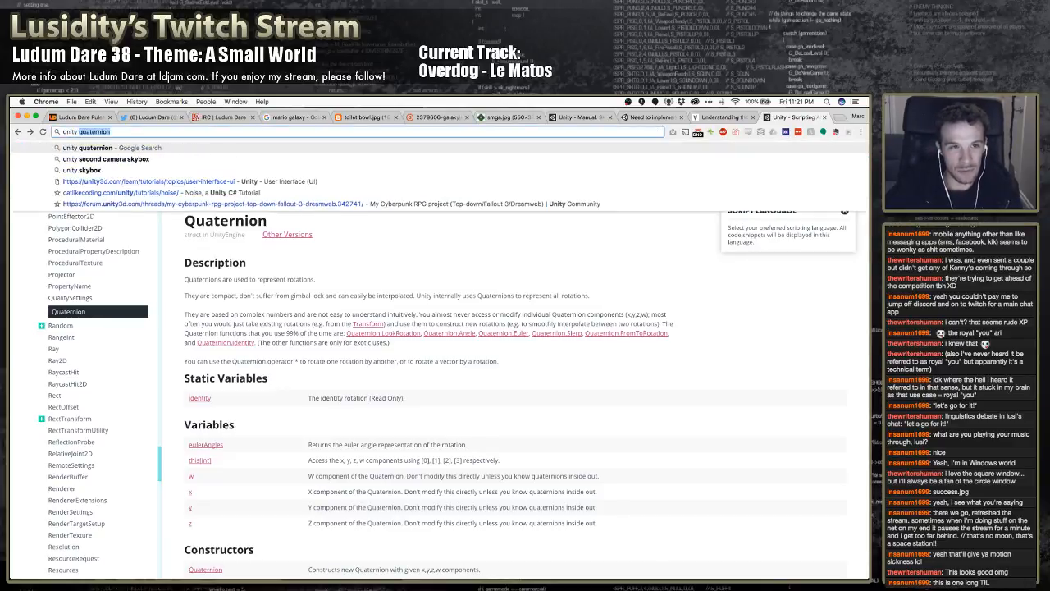
{"action": "type", "text": "quaterio"}
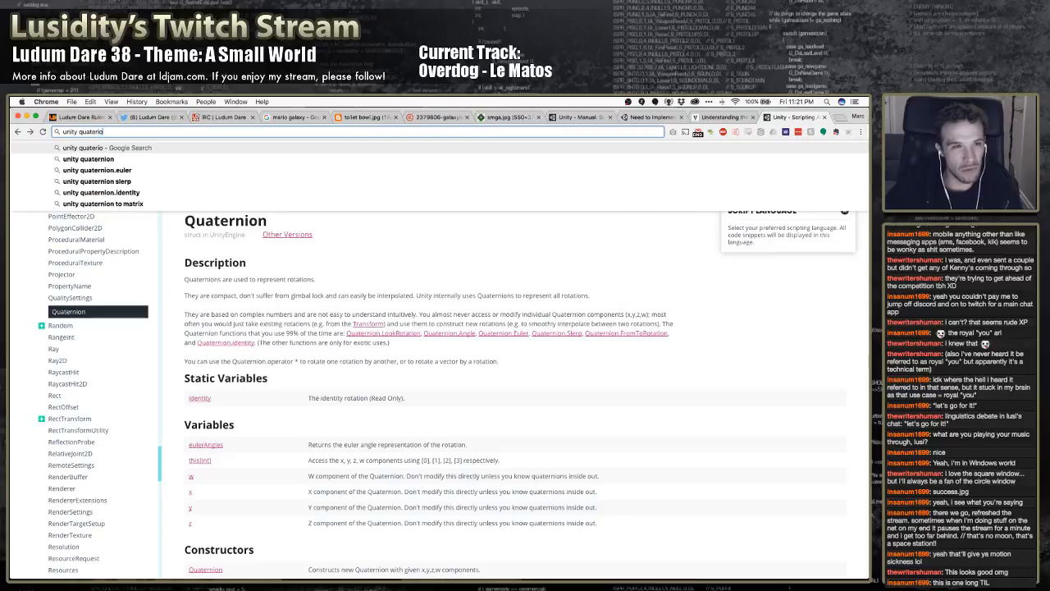
{"action": "key", "text": "BackSpace"}
{"action": "key", "text": "BackSpace"}
{"action": "type", "text": "nion"}
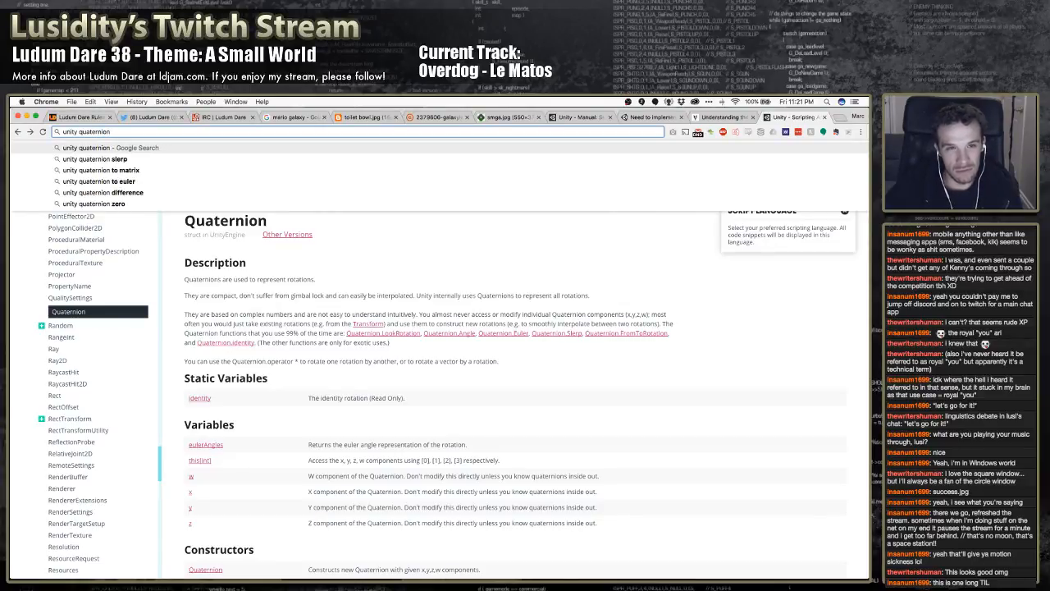
{"action": "type", "text": " multiple r"}
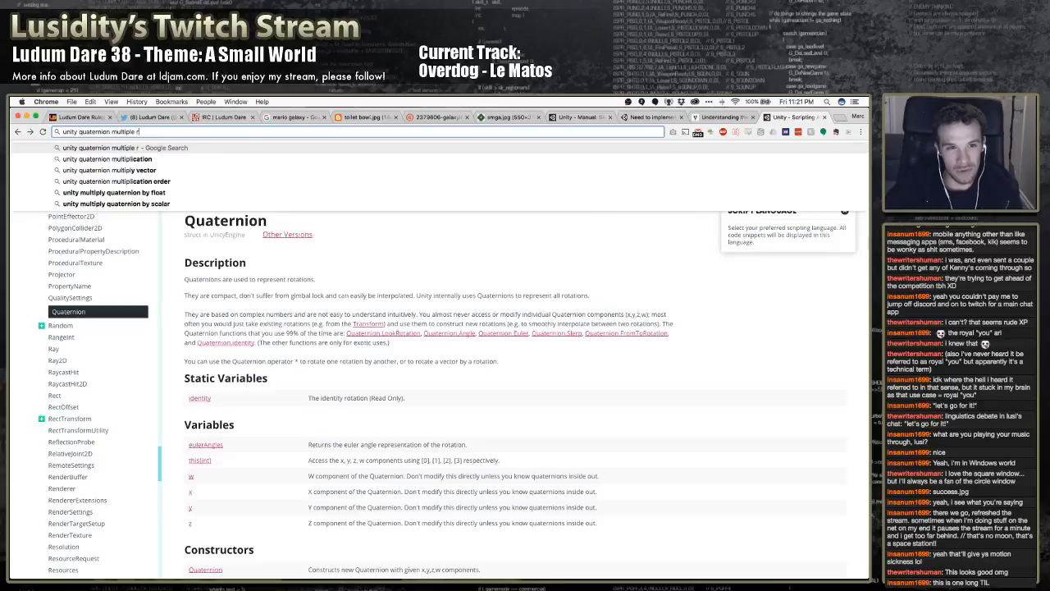
{"action": "type", "text": "otations"}
{"action": "key", "text": "Return"}
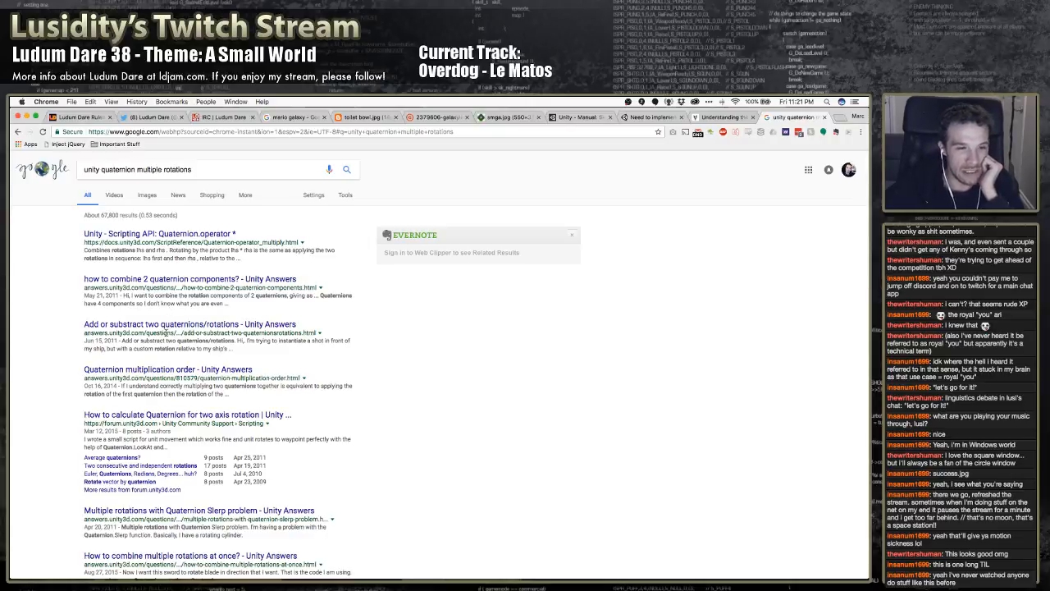
{"action": "scroll", "coordinate": [170, 445], "scroll_direction": "down", "scroll_amount": 2}
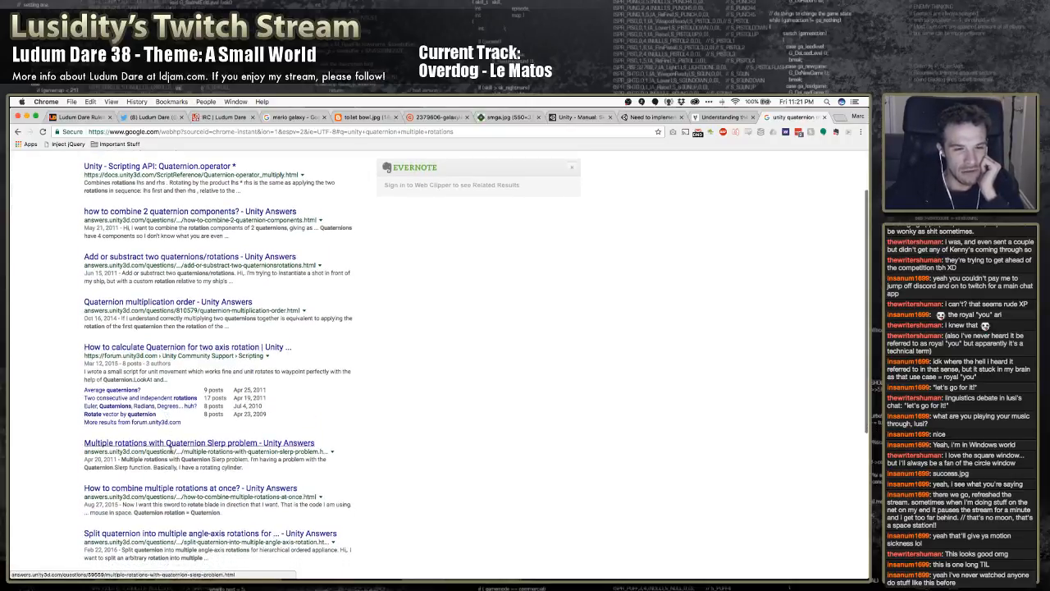
Examine the search result titles and snippets again for a thread on combining two quaternion rotations or rotating around two axes
{"action": "scroll", "coordinate": [172, 446], "scroll_direction": "down", "scroll_amount": 1}
{"action": "scroll", "coordinate": [168, 415], "scroll_direction": "up", "scroll_amount": 1}
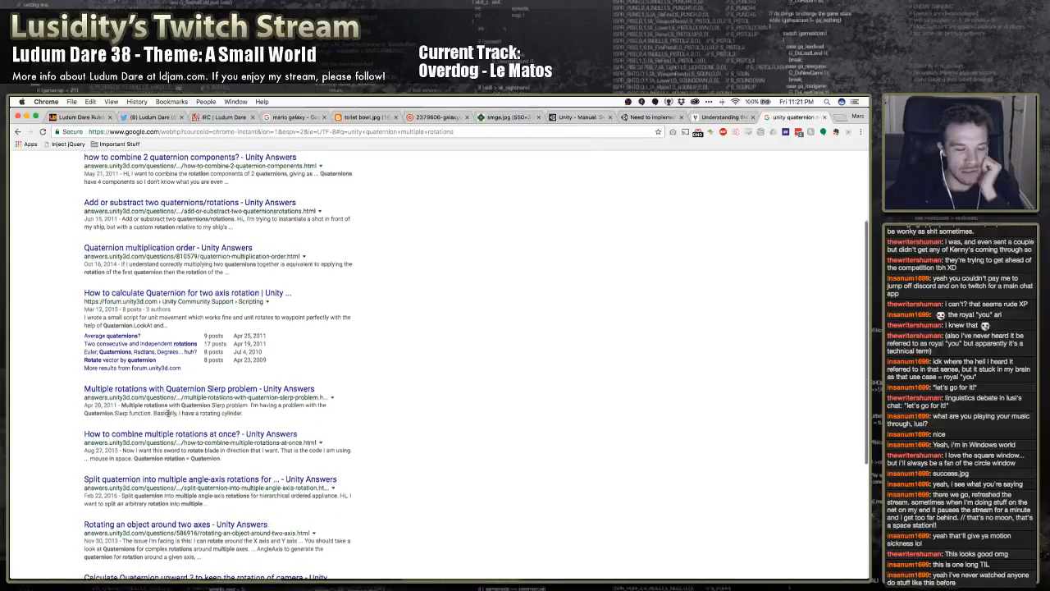
{"action": "scroll", "coordinate": [167, 415], "scroll_direction": "up", "scroll_amount": 2}
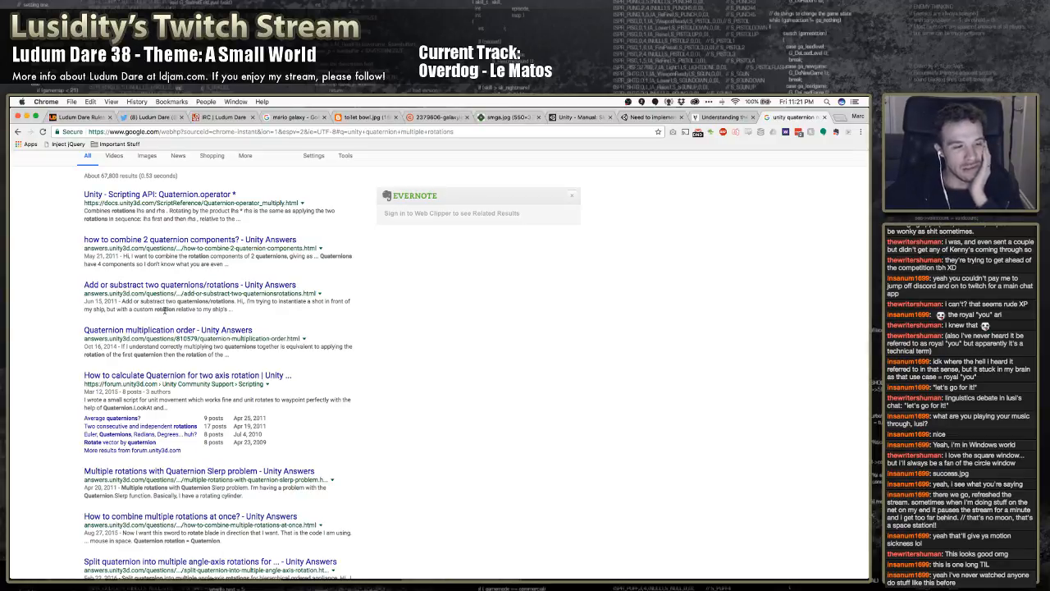
{"action": "scroll", "coordinate": [169, 314], "scroll_direction": "down", "scroll_amount": 3}
{"action": "scroll", "coordinate": [173, 320], "scroll_direction": "up", "scroll_amount": 3}
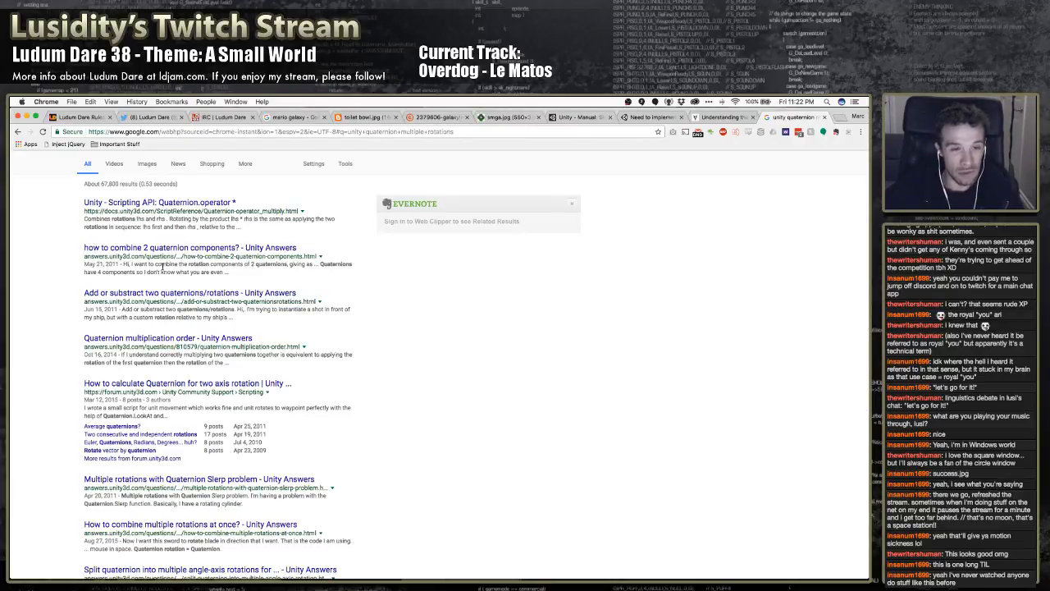
{"action": "scroll", "coordinate": [162, 265], "scroll_direction": "up", "scroll_amount": 2}
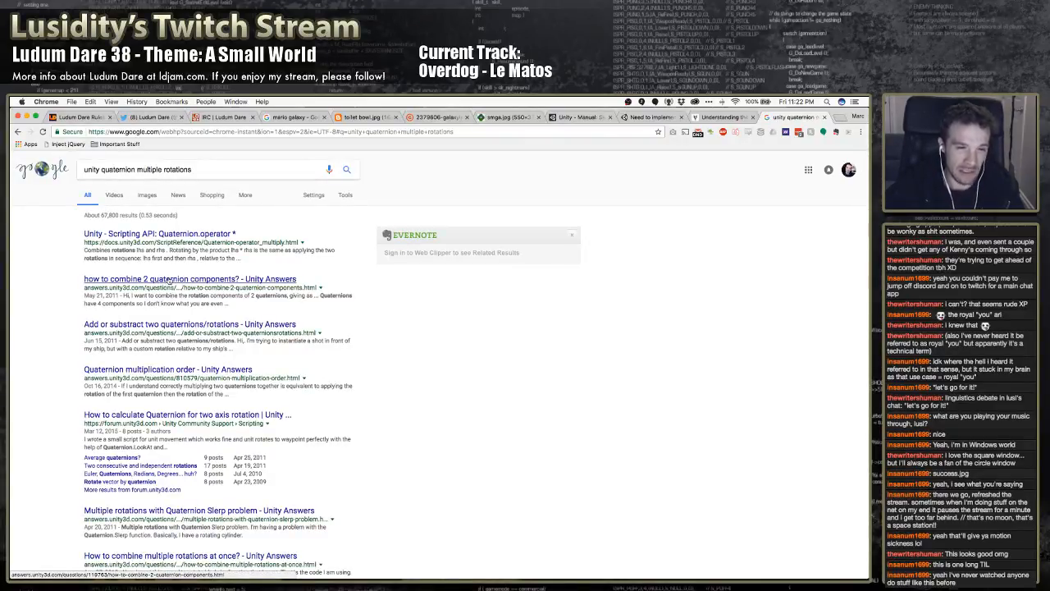
{"action": "scroll", "coordinate": [167, 304], "scroll_direction": "down", "scroll_amount": 1}
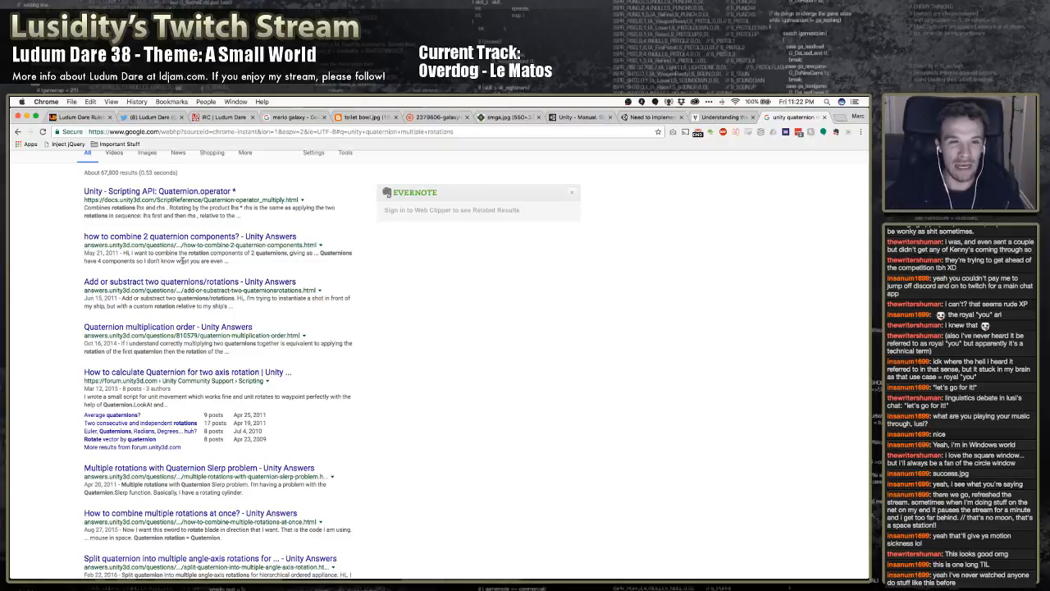
{"action": "scroll", "coordinate": [185, 271], "scroll_direction": "down", "scroll_amount": 2}
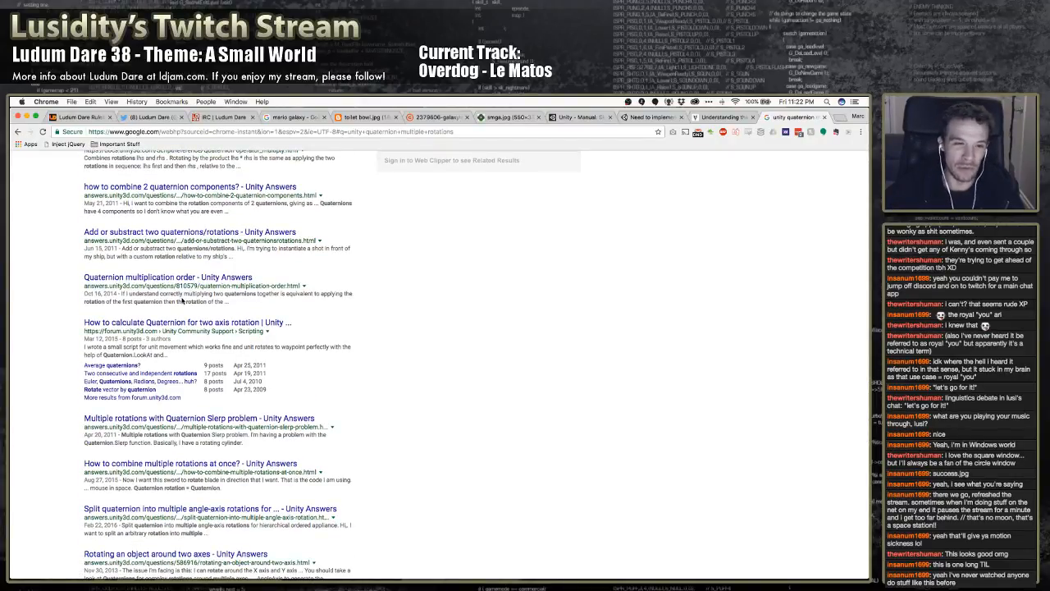
{"action": "scroll", "coordinate": [177, 295], "scroll_direction": "down", "scroll_amount": 1}
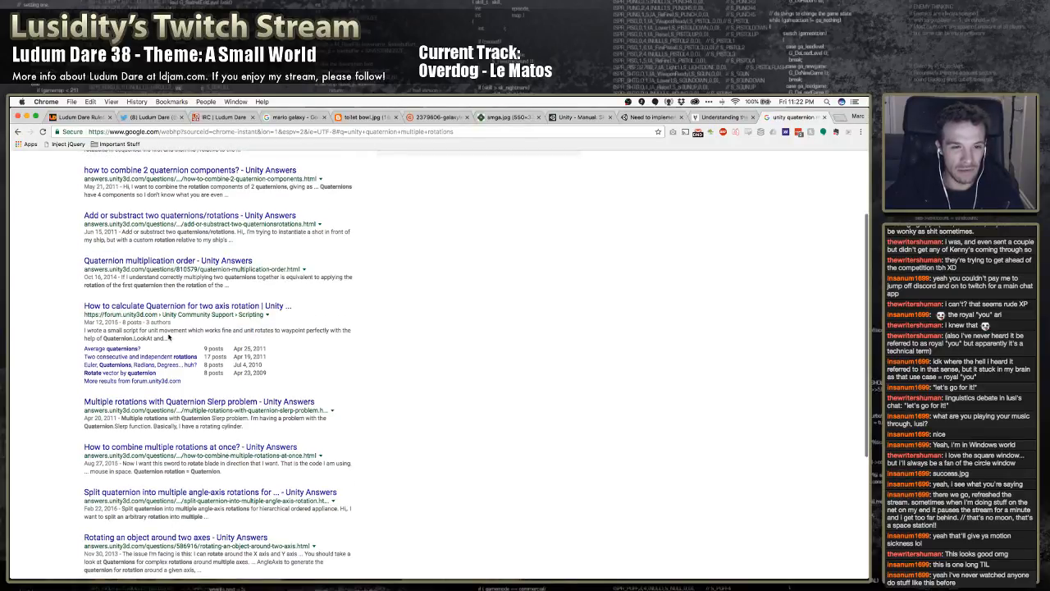